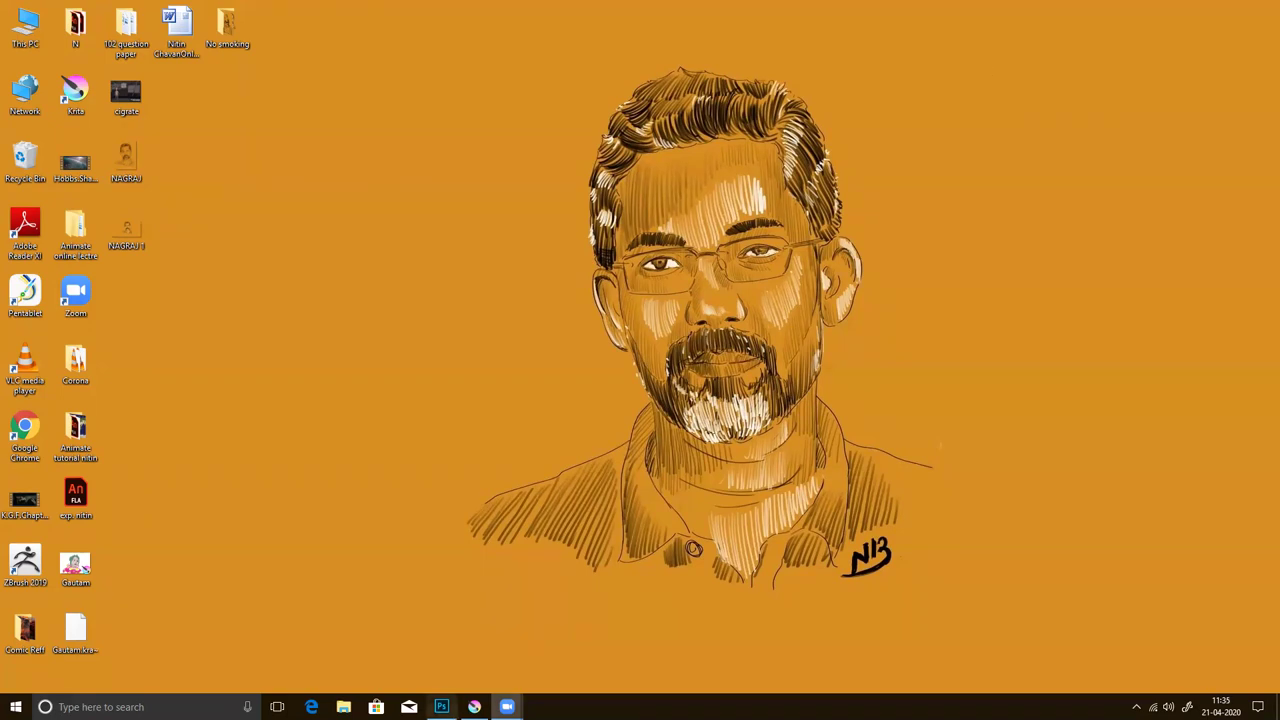
- Add a new empty layer and draw a circular elliptical selection on the canvas
left_click(441, 707)
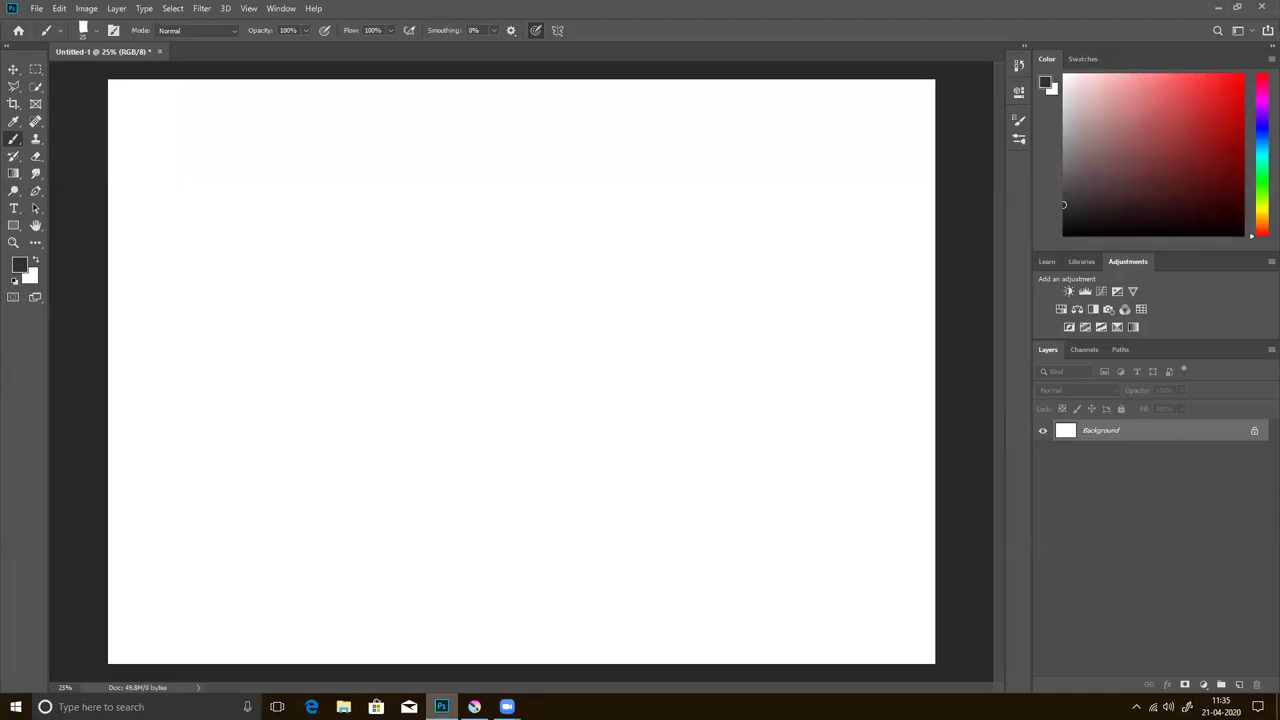
left_click(1239, 685)
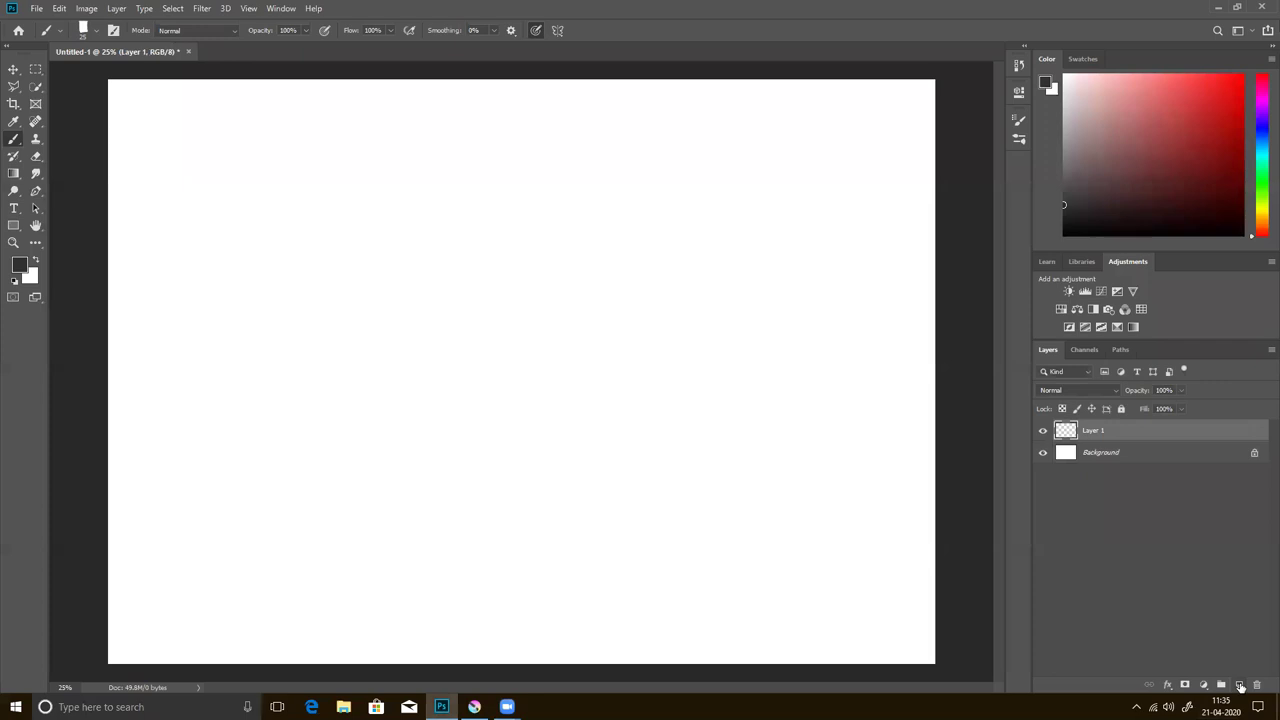
right_click(37, 72)
left_click(100, 80)
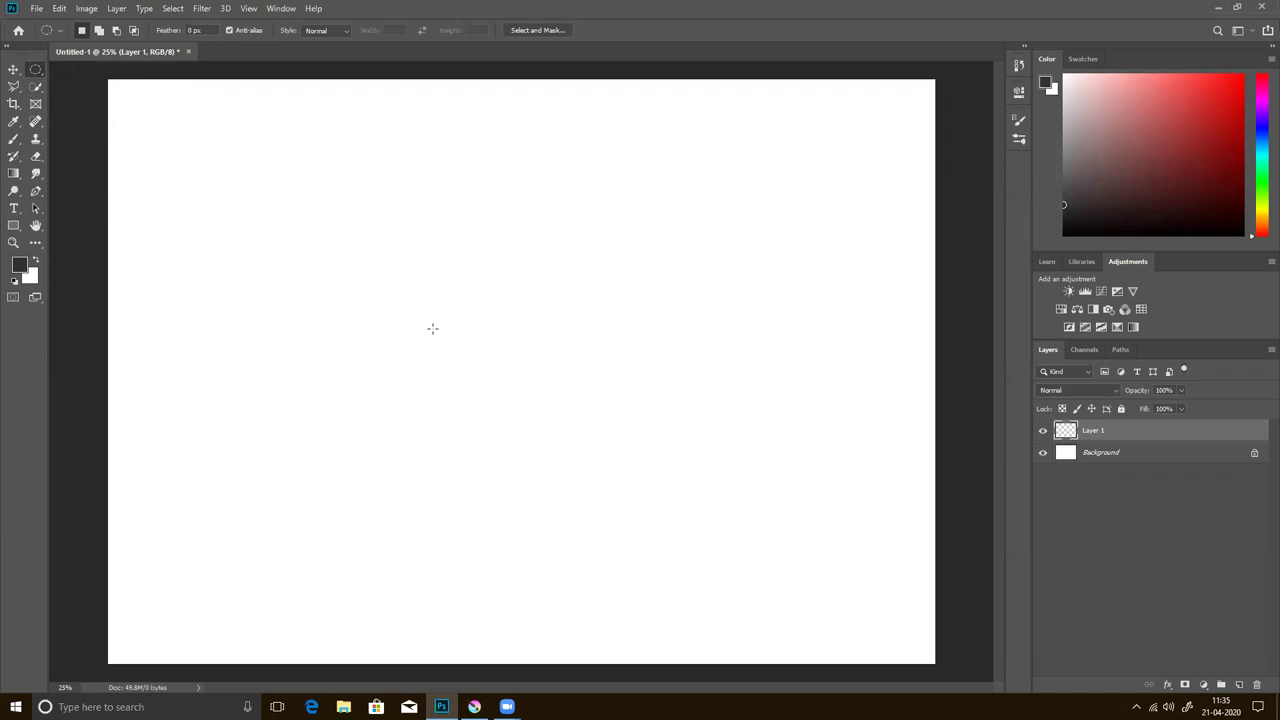
left_click_drag(262, 245, 458, 450)
- Fill the circular selection with flat medium grey
left_click(461, 457)
left_click(1067, 157)
key("alt+BackSpace")
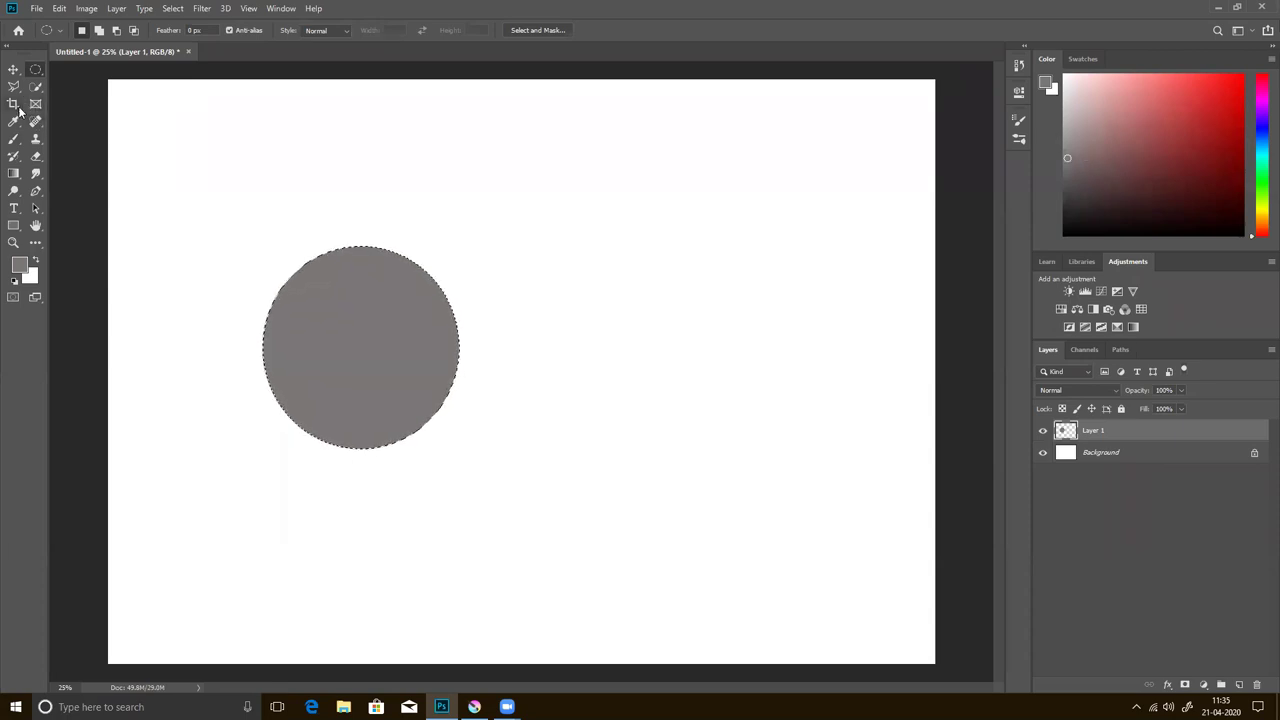
left_click(14, 138)
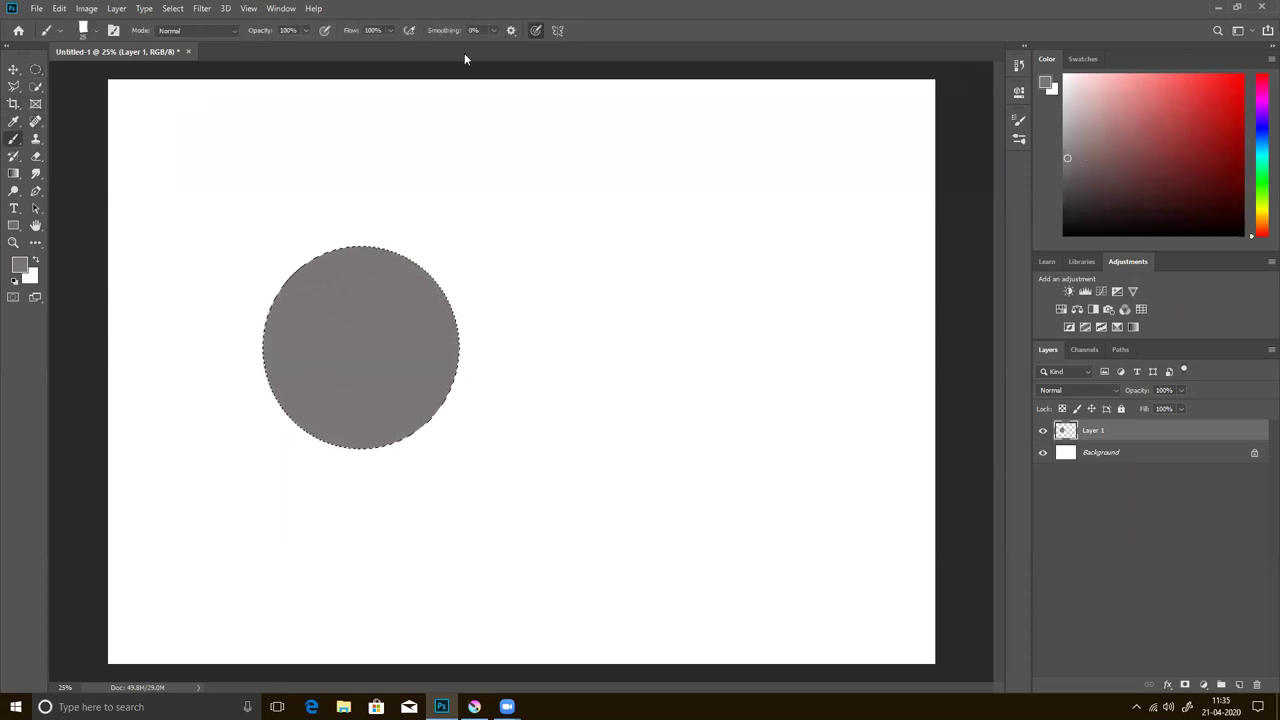
- Enlarge the brush to 161 px after trying the ni3 preset in the Brushes panel
left_click(99, 31)
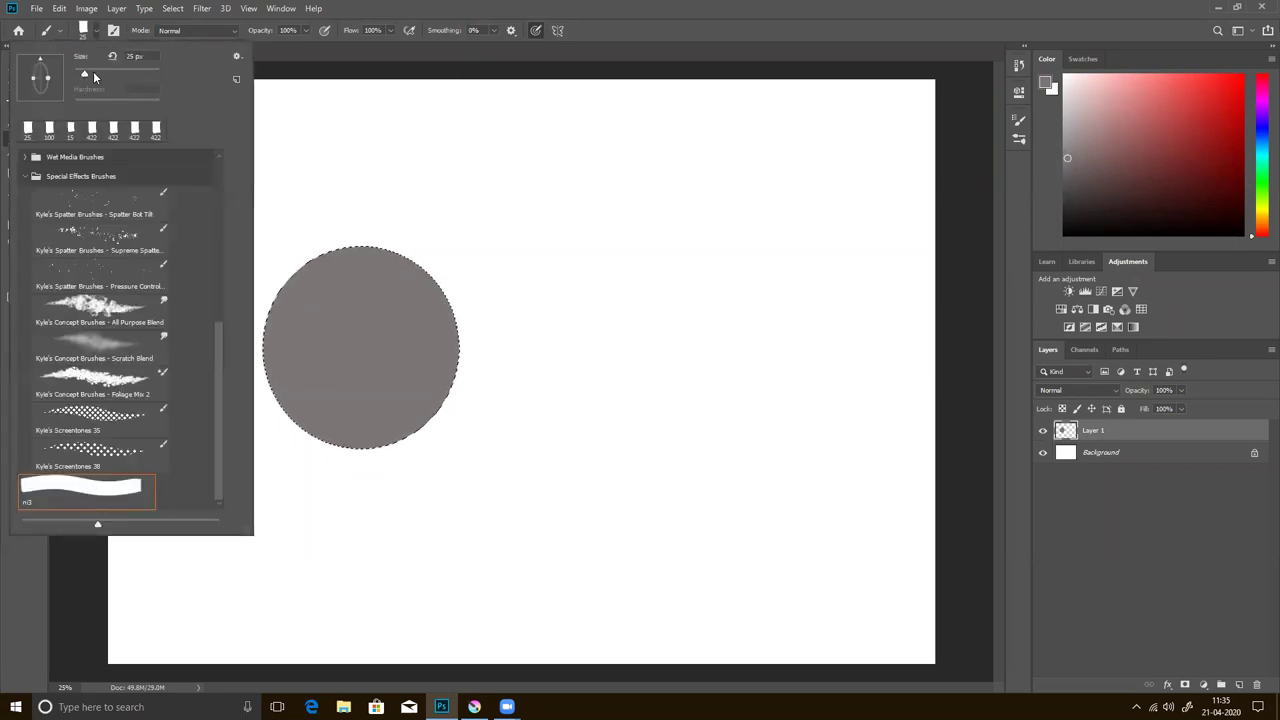
left_click_drag(93, 73, 129, 73)
key("Return")
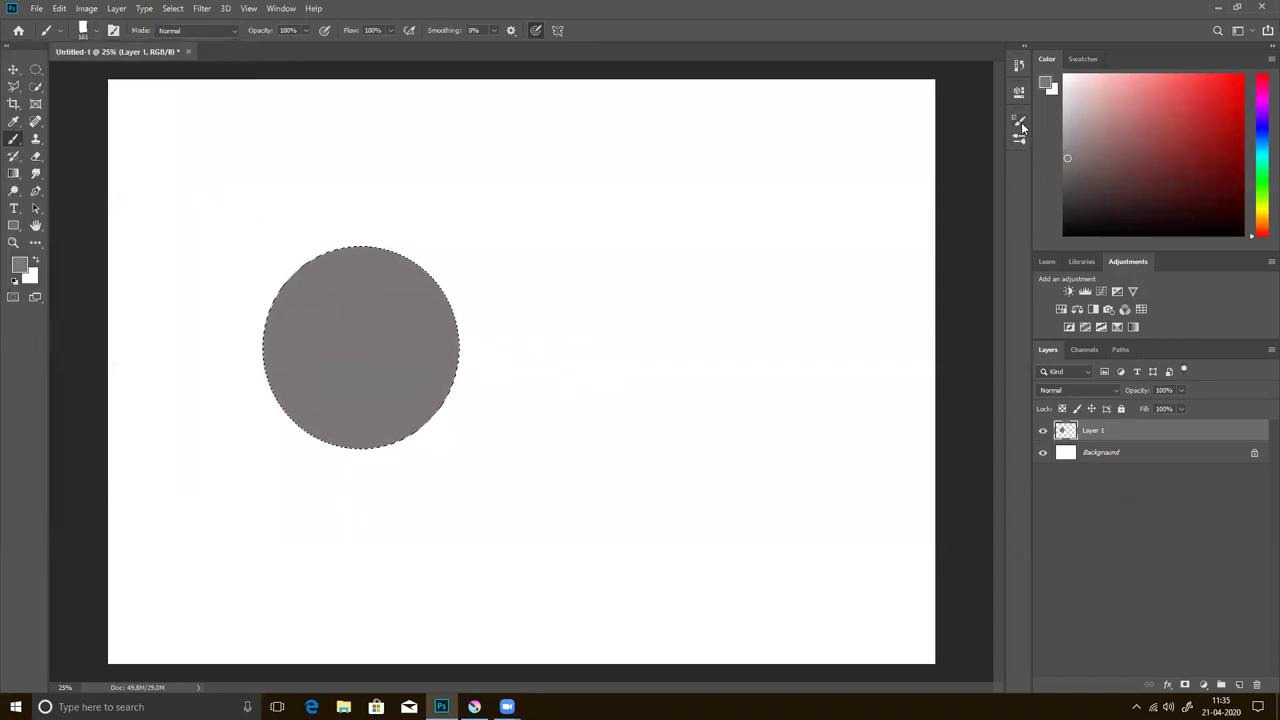
left_click(1020, 122)
left_click(840, 114)
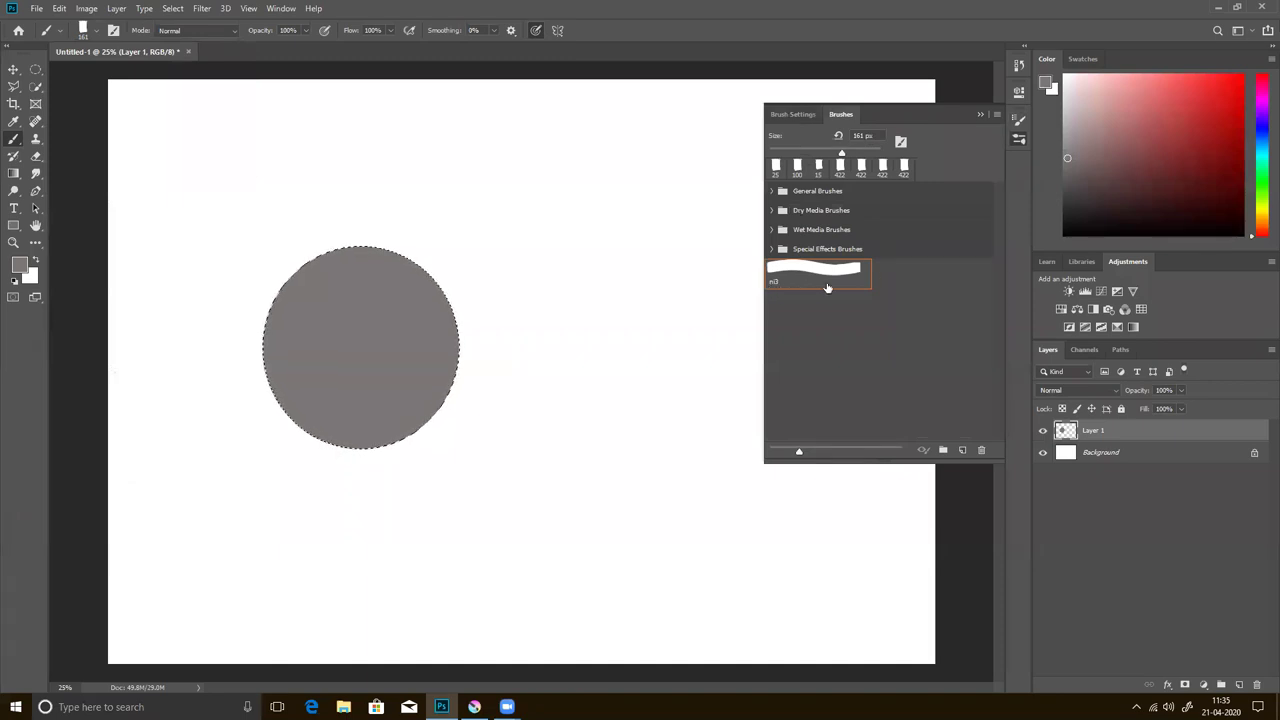
left_click(862, 284)
left_click(860, 285)
left_click(1018, 137)
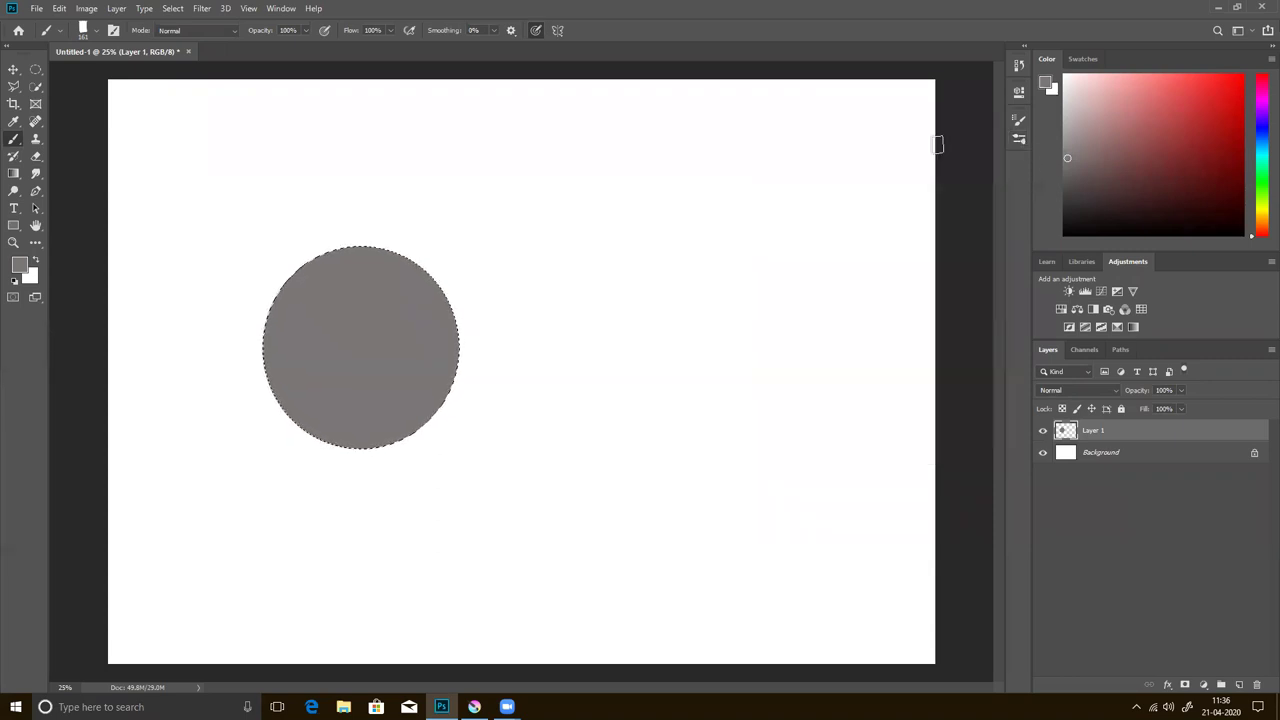
- Choose the Soft Round brush preset with 0% hardness
left_click(91, 32)
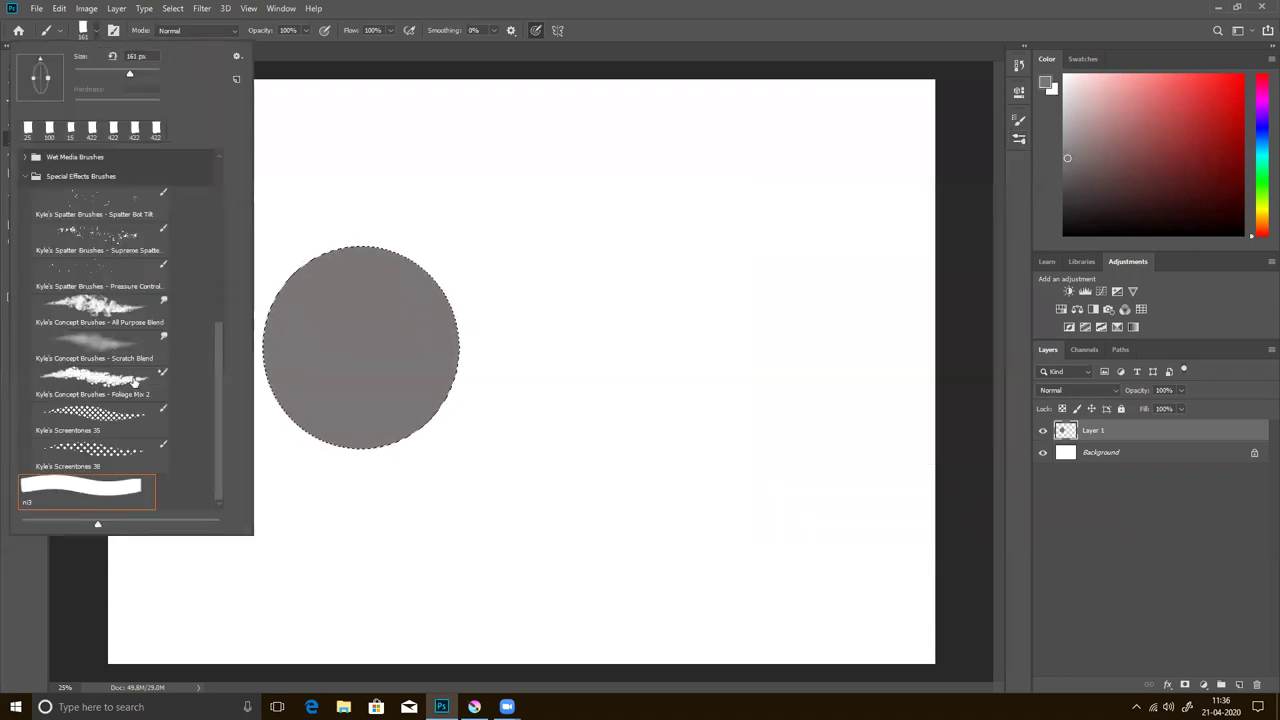
left_click_drag(214, 364, 213, 148)
left_click(127, 186)
left_click(492, 251)
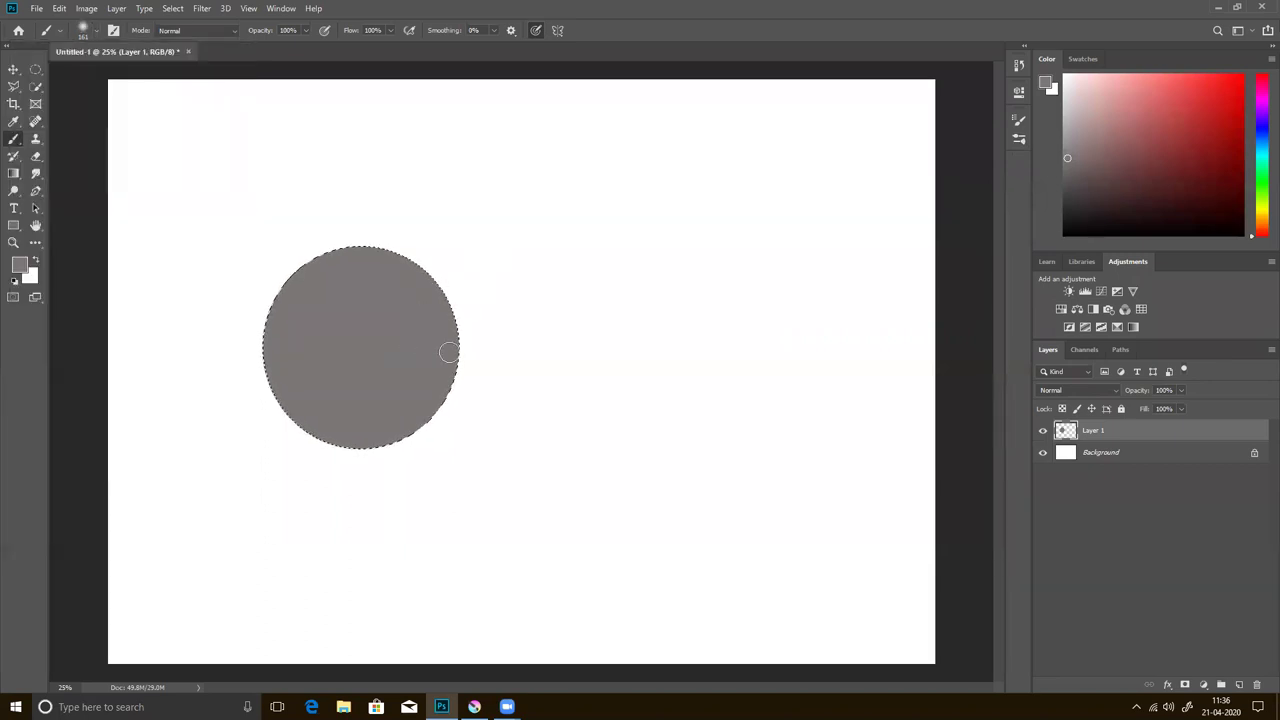
- Undo trial light strokes, zoom in on the circle and lower brush opacity to 30%
left_click_drag(1067, 157, 1066, 116)
left_click_drag(389, 249, 432, 266)
left_click_drag(446, 364, 443, 429)
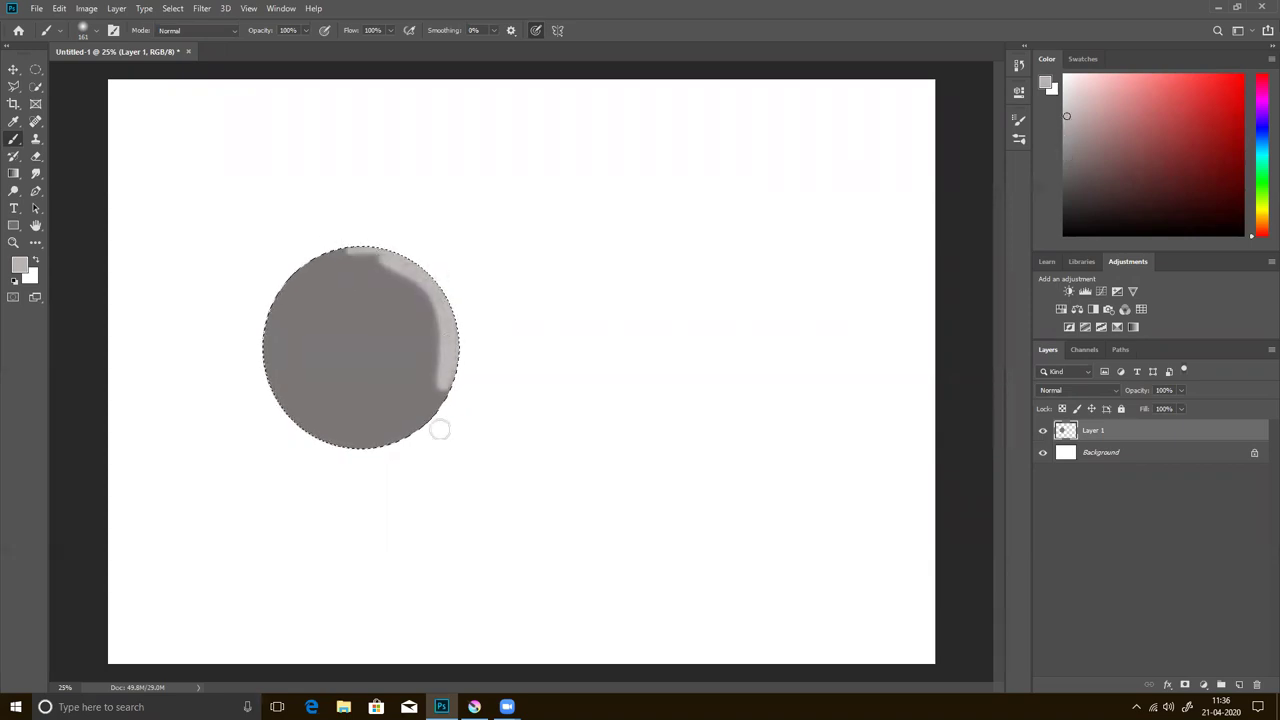
key("ctrl+z")
key("5")
key("ctrl+plus")
key("bracketright")
key("bracketright")
key("bracketright")
key("bracketright")
key("bracketright")
key("3")
- Paint lighter grey on the right and near-black shading at lower left, then shrink the brush to 200
mouse_move(443, 380)
left_mouse_down()
mouse_move(403, 274)
mouse_move(366, 457)
mouse_move(297, 230)
mouse_move(374, 409)
mouse_move(329, 223)
mouse_move(376, 458)
left_mouse_up()
left_click(1067, 204)
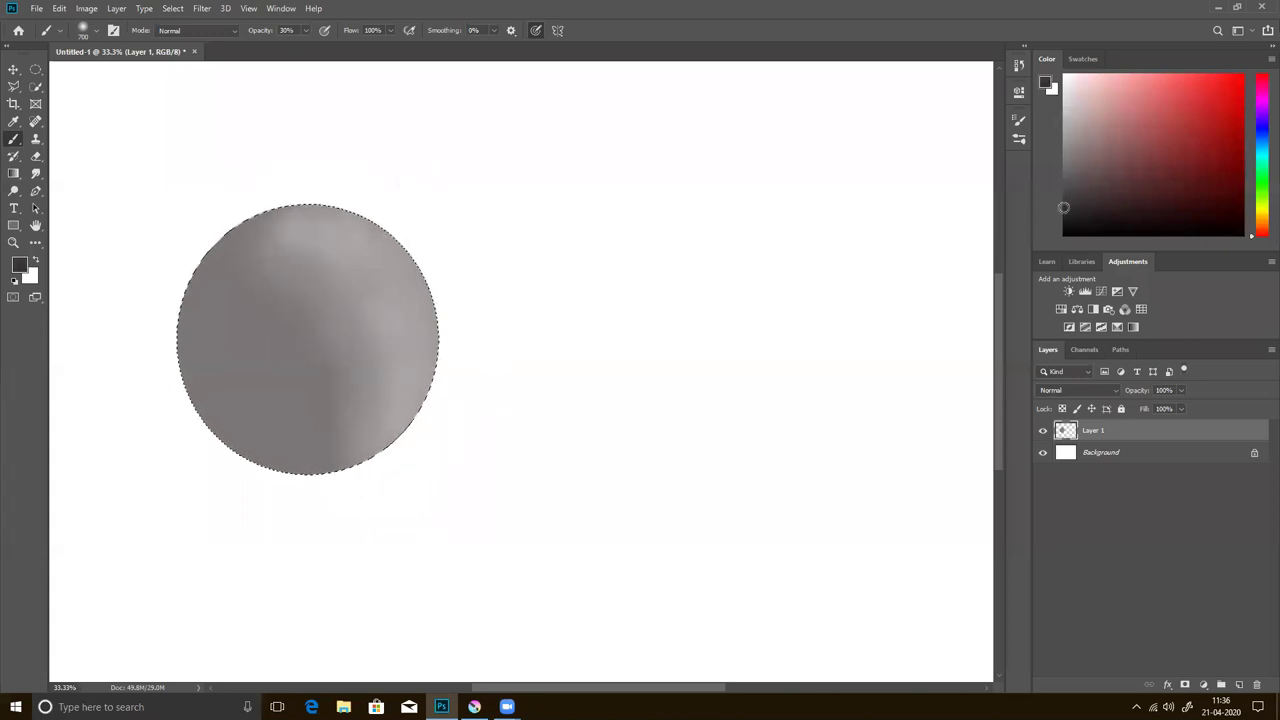
left_click_drag(245, 457, 291, 466)
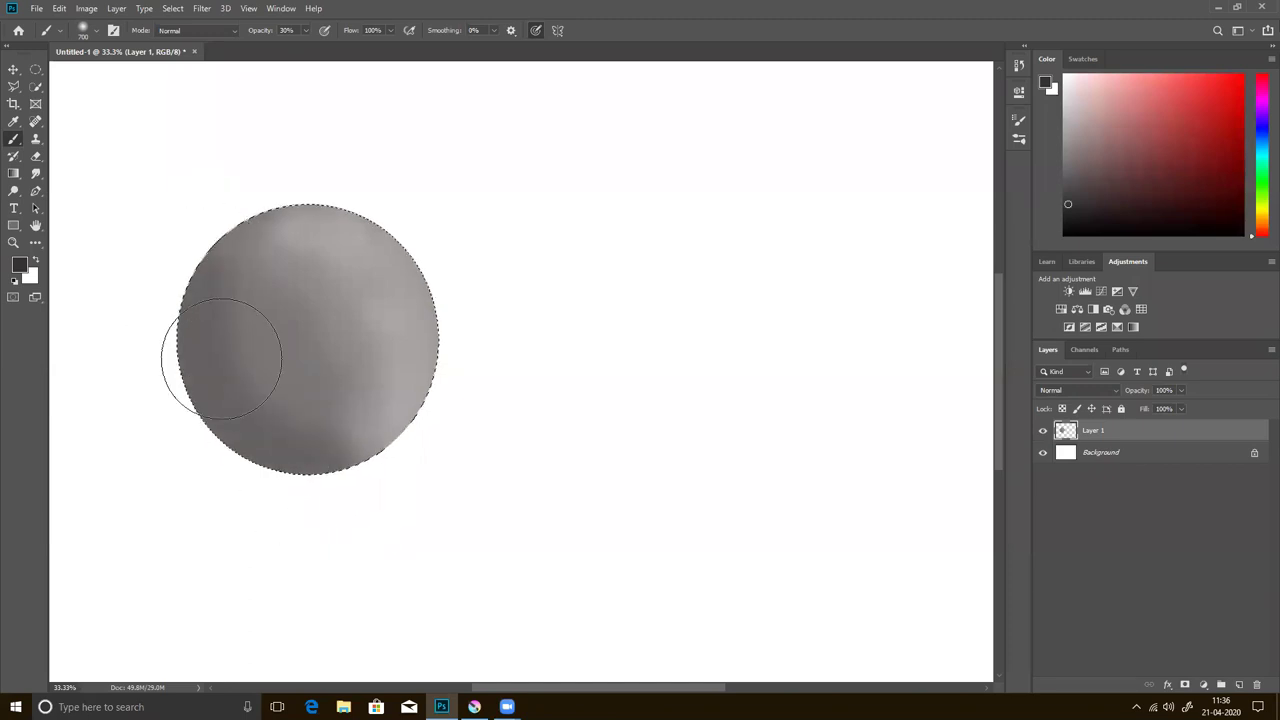
left_click_drag(223, 349, 300, 491)
left_click(299, 298, "alt")
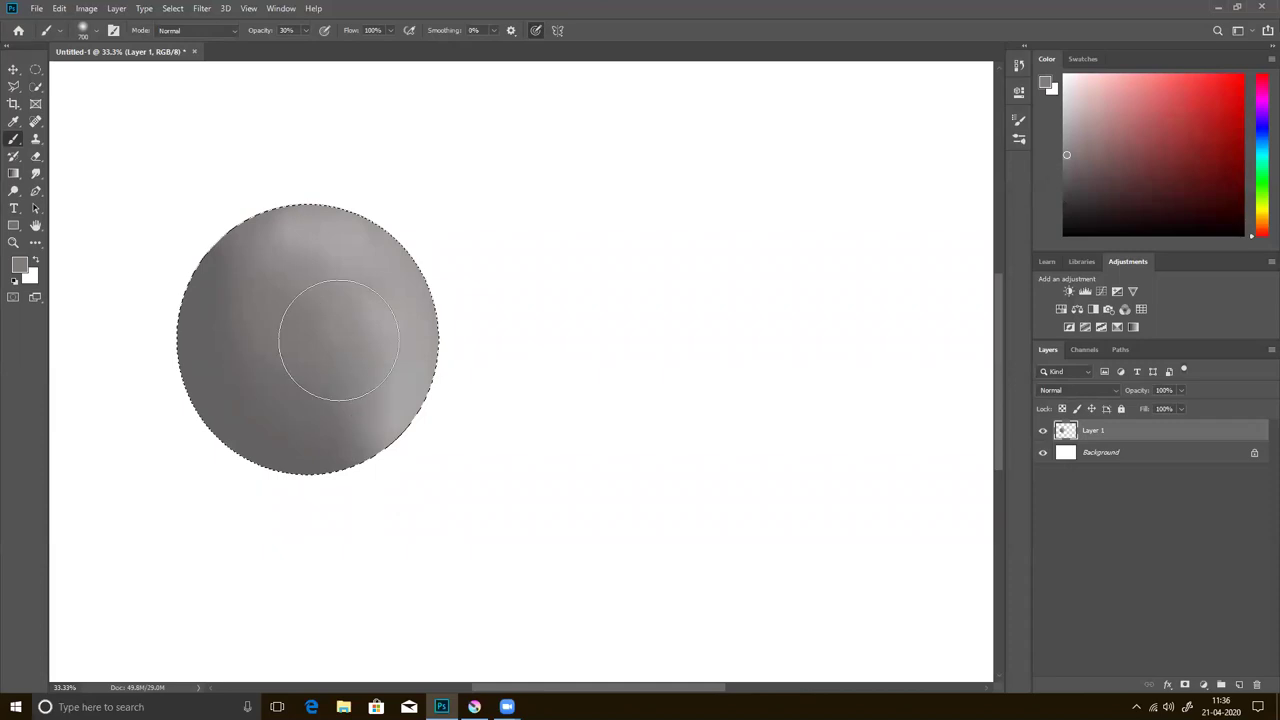
key("bracketleft")
key("bracketleft")
key("bracketleft")
key("bracketleft")
key("bracketleft")
- Set opacity to 20% and sample a range of lighter and darker greys from the circle
left_click(249, 346, "alt")
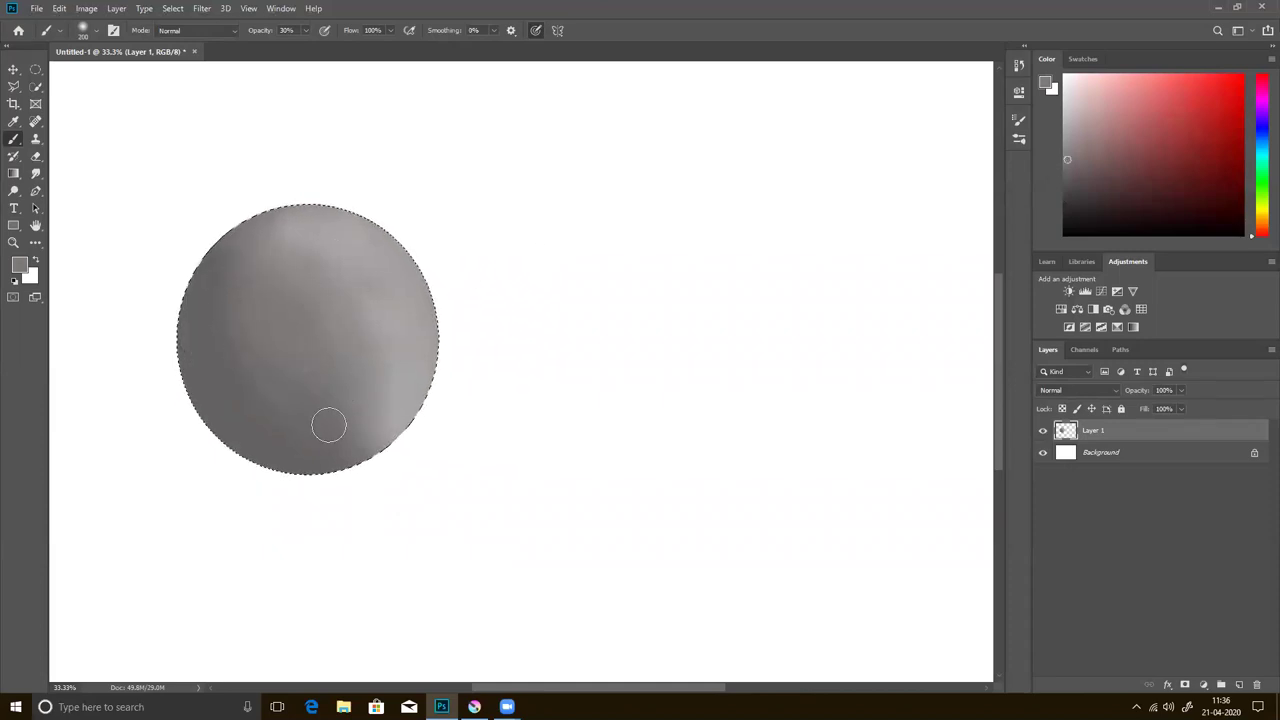
key("2")
left_click(229, 366, "alt")
left_click(336, 286, "alt")
left_click(350, 245, "alt")
left_click(323, 434, "alt")
left_click(292, 388, "alt")
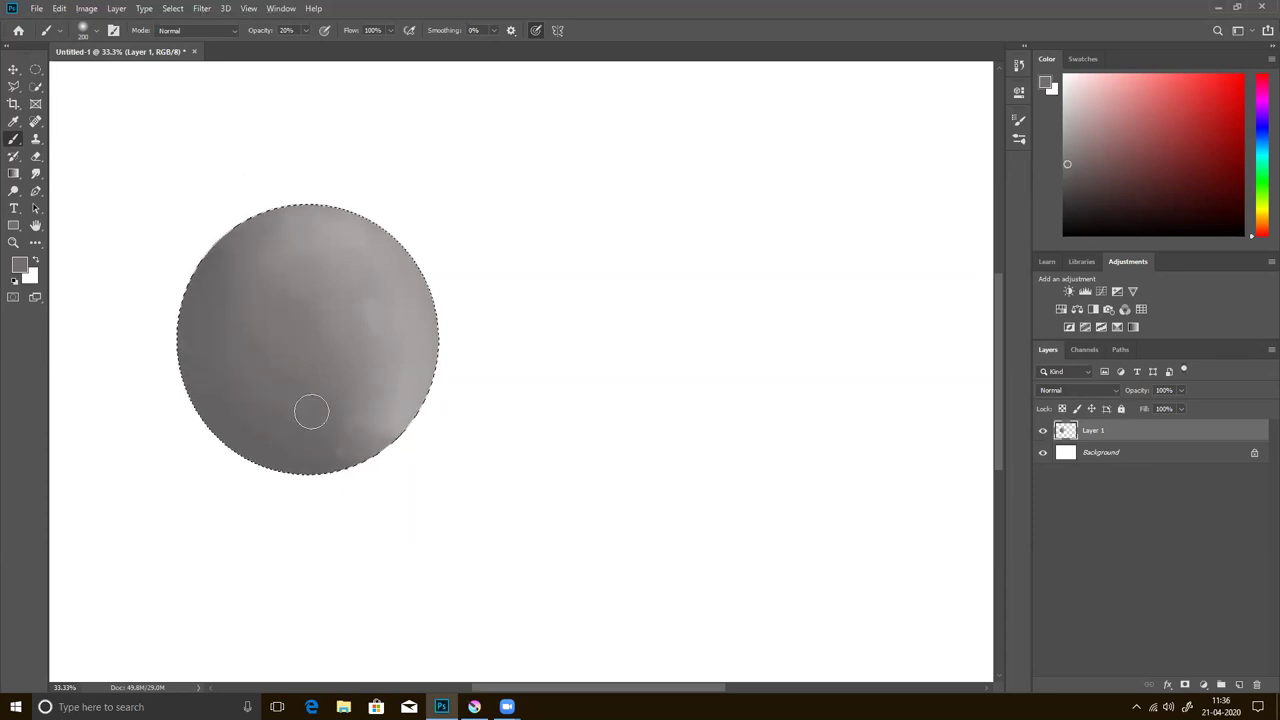
left_click(372, 389, "alt")
left_click(369, 300, "alt")
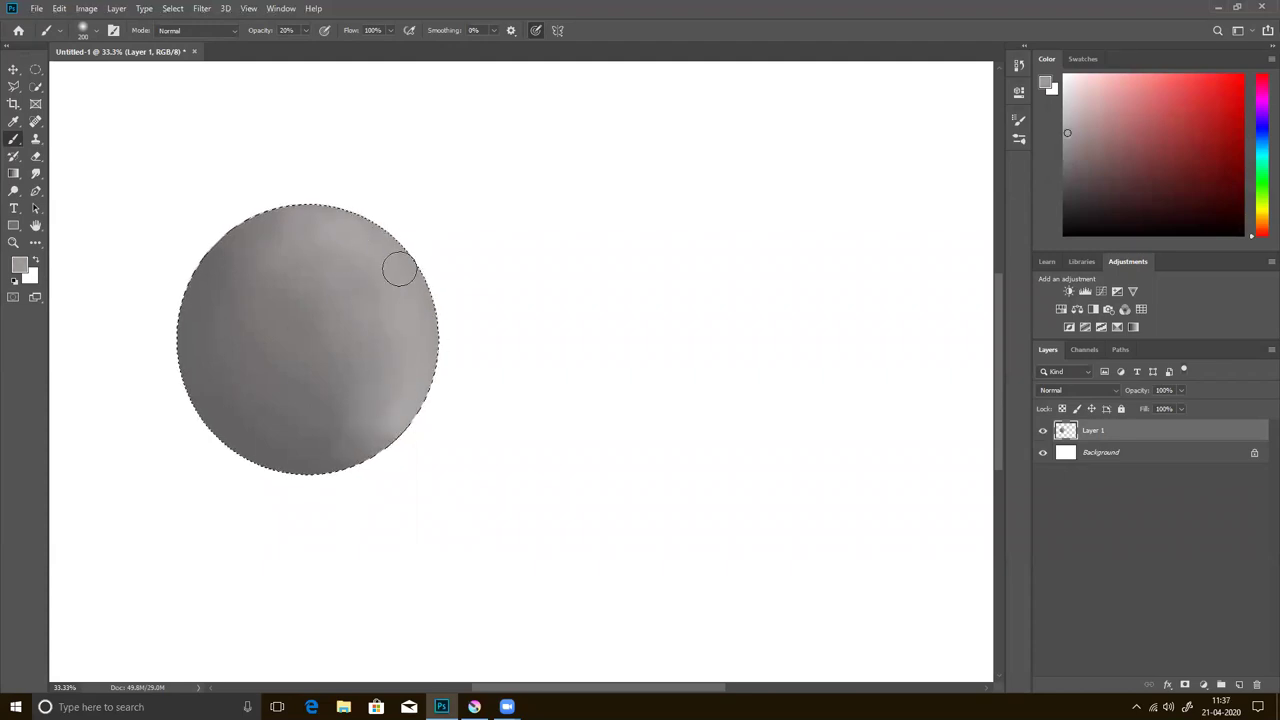
left_click(313, 450, "alt")
left_click(298, 381, "alt")
- Blend the lower-right shading with darker and lighter sampled greys
left_click_drag(371, 393, 307, 427)
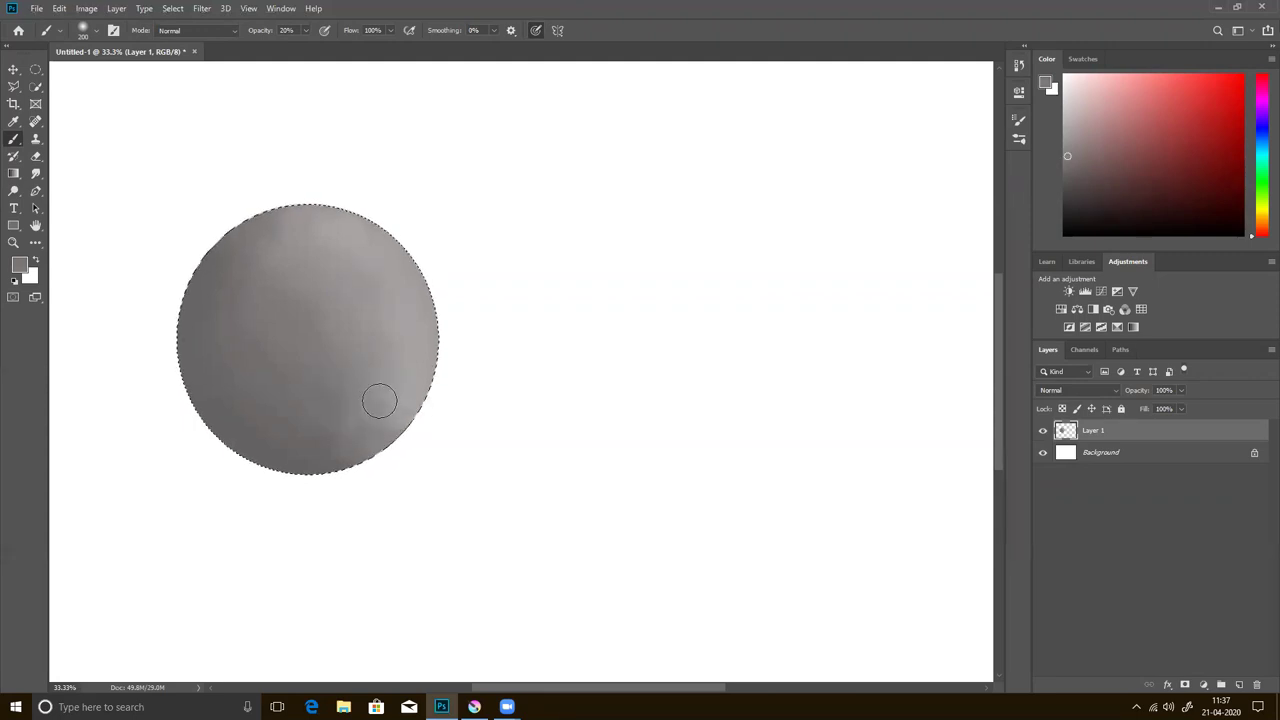
left_click(272, 430, "alt")
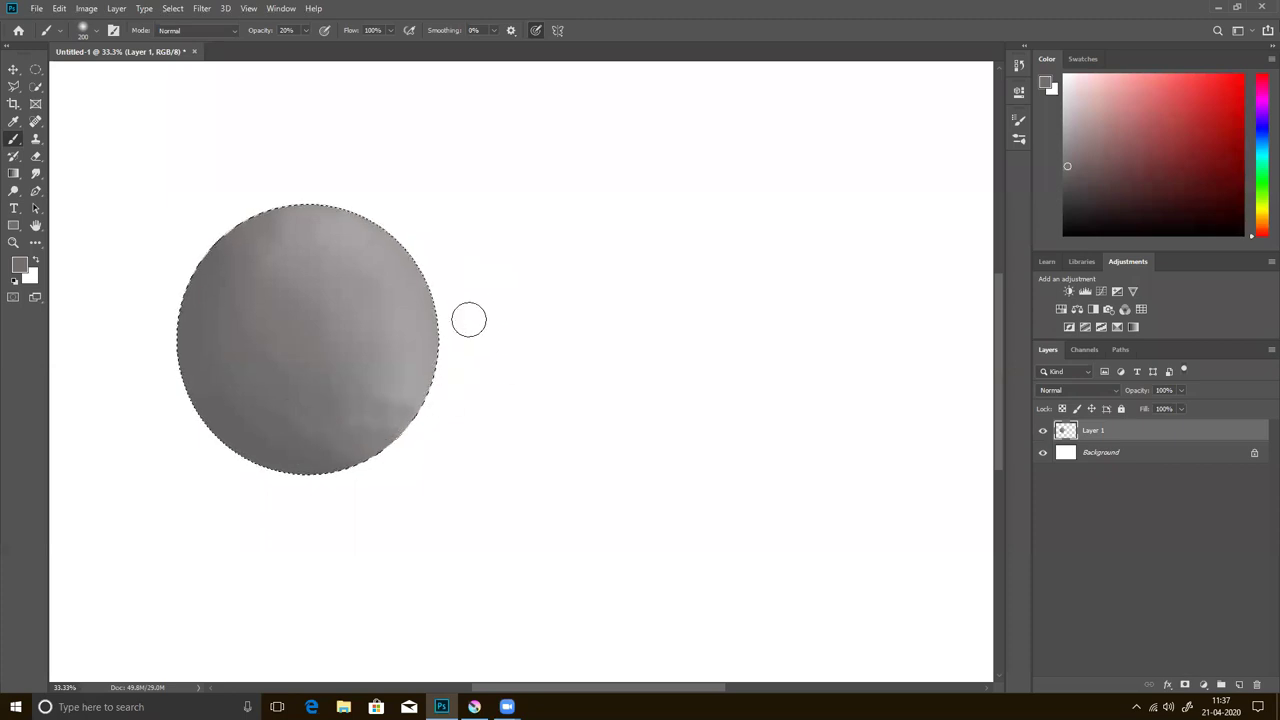
left_click(397, 420, "alt")
left_click_drag(386, 423, 366, 428)
left_click(372, 411, "alt")
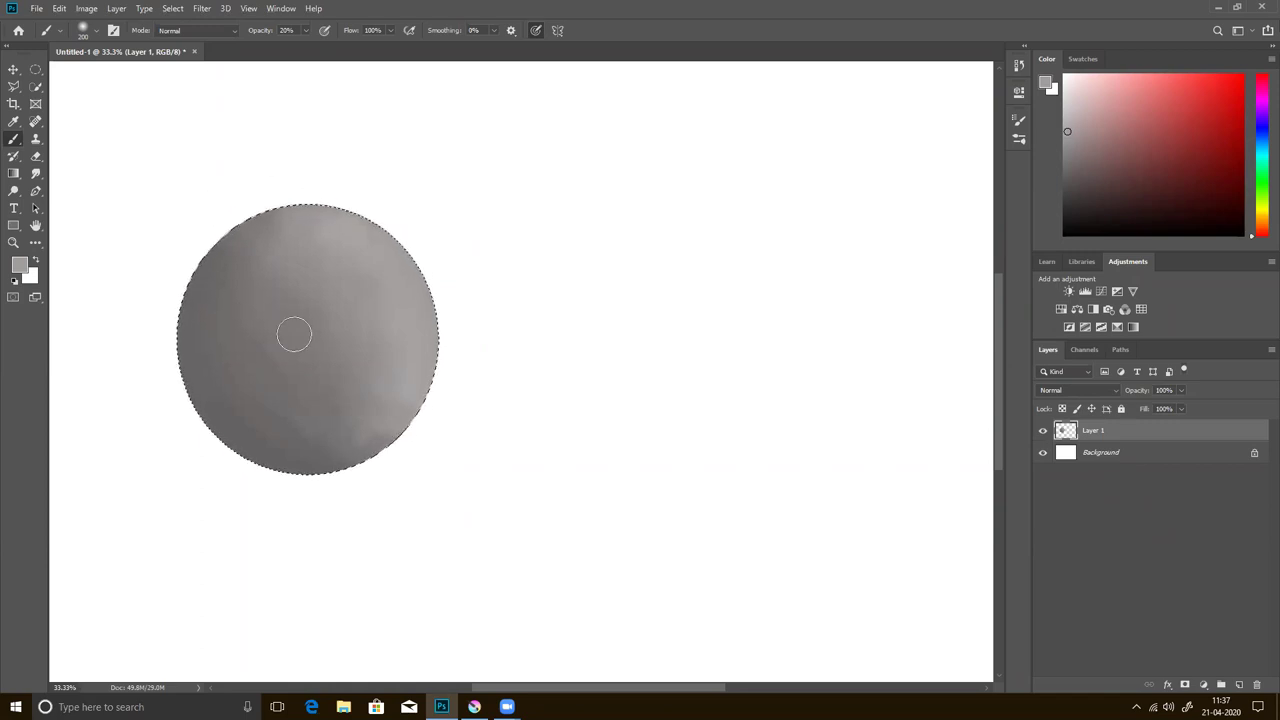
left_click(1066, 83)
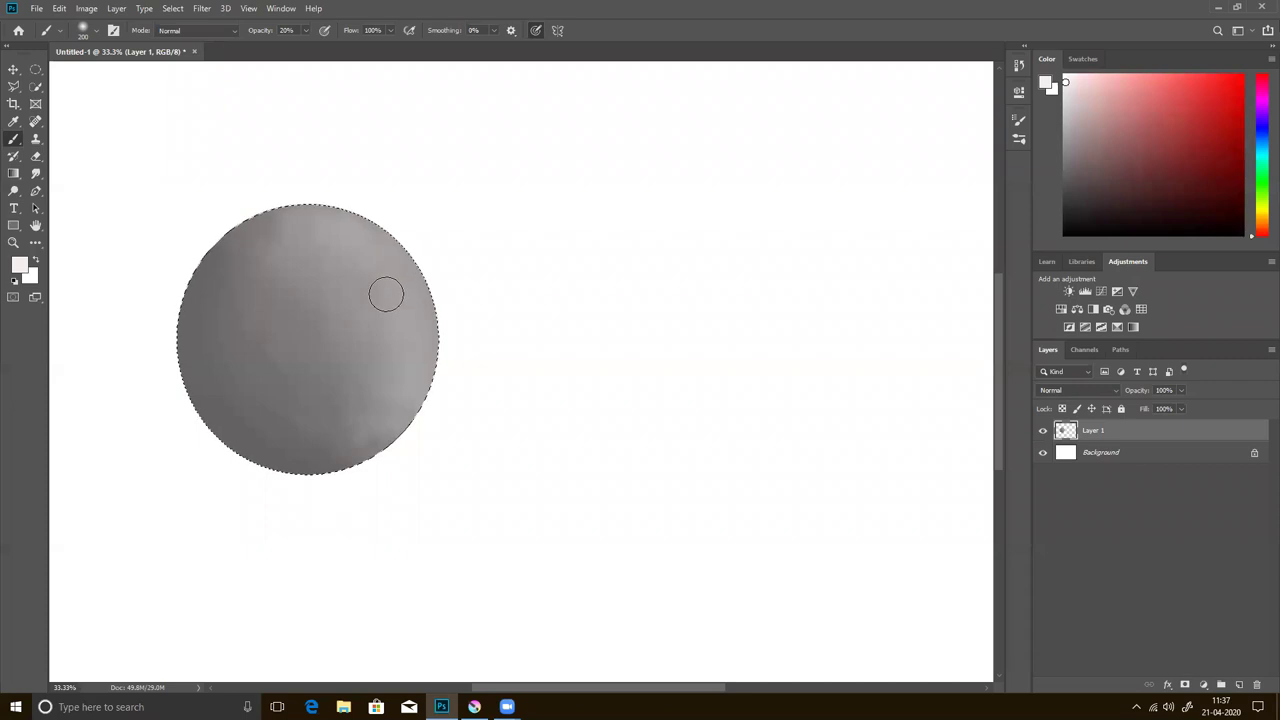
- Brush a white highlight at the upper right, darken the lower-left rim, then deselect
mouse_move(372, 272)
left_mouse_down()
mouse_move(394, 312)
mouse_move(369, 257)
left_mouse_up()
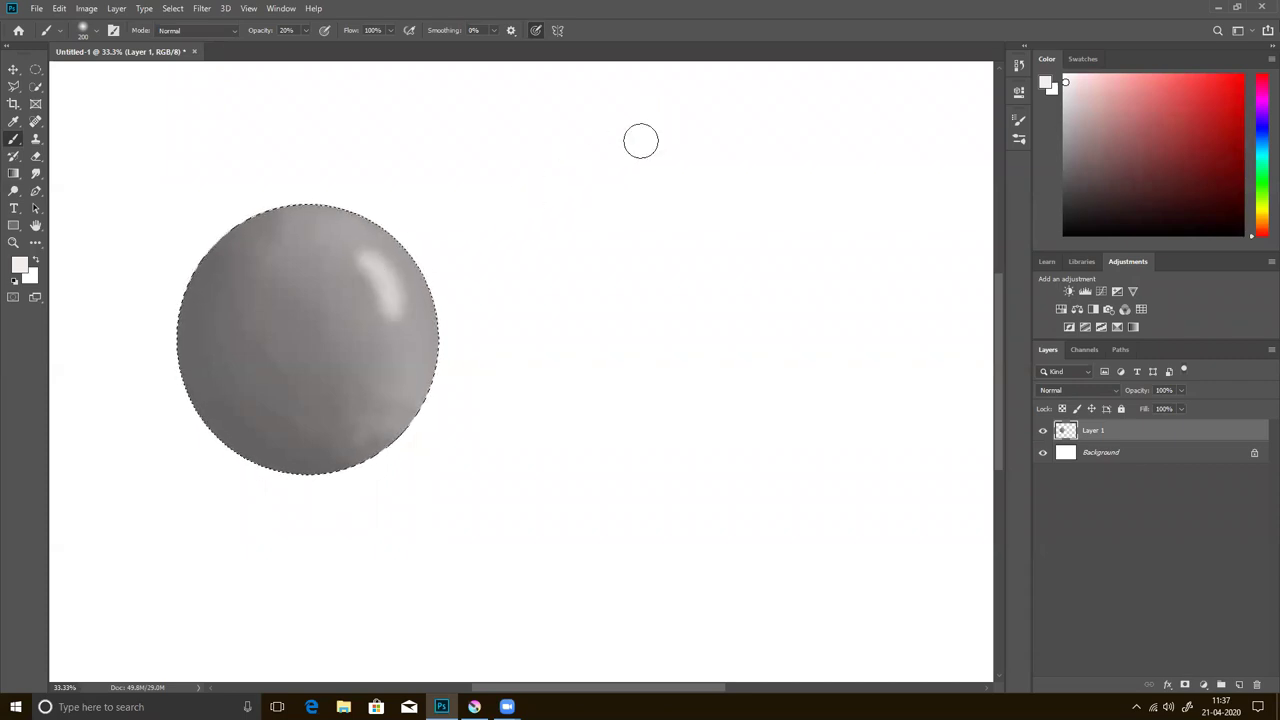
key("ctrl+z")
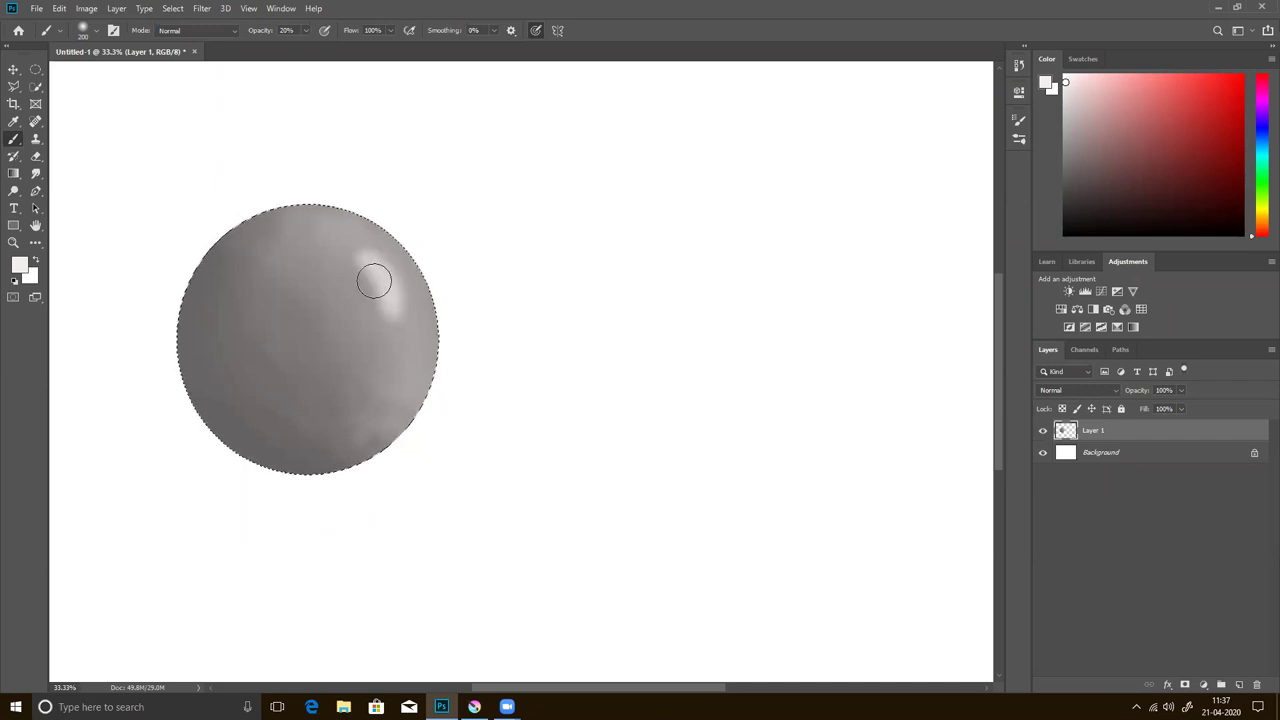
left_click_drag(379, 276, 394, 314)
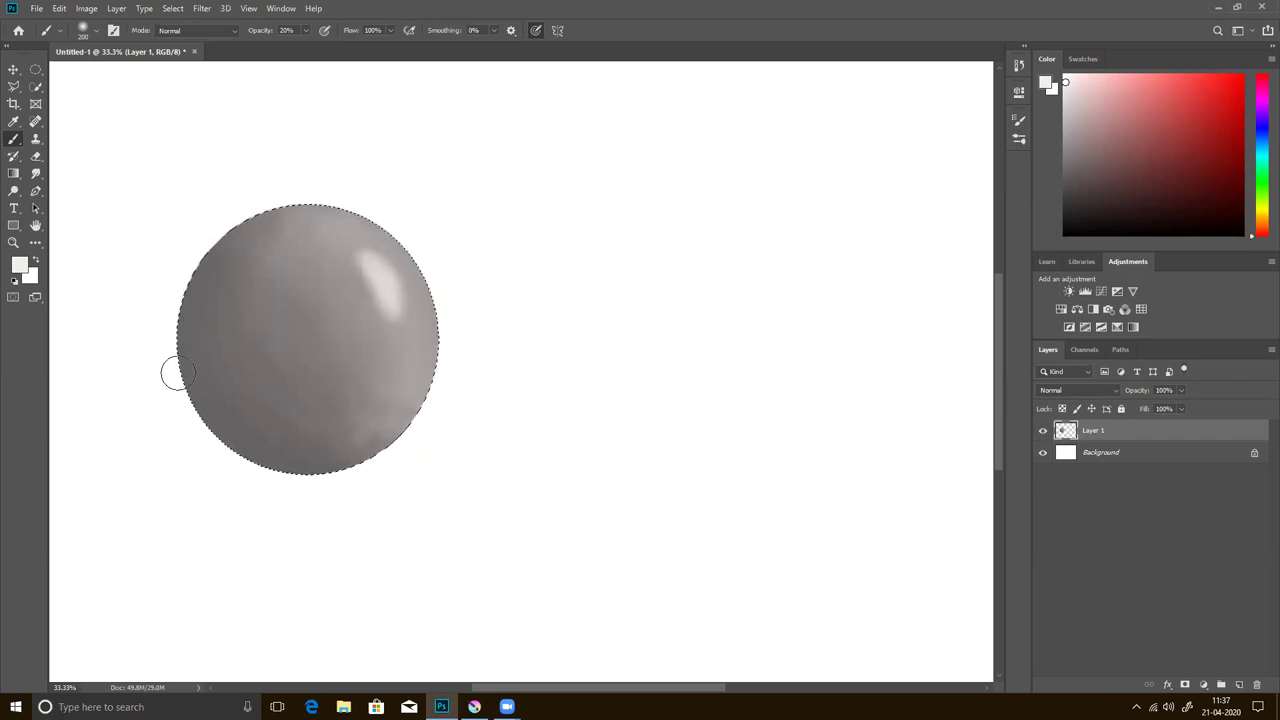
left_click_drag(220, 451, 183, 394)
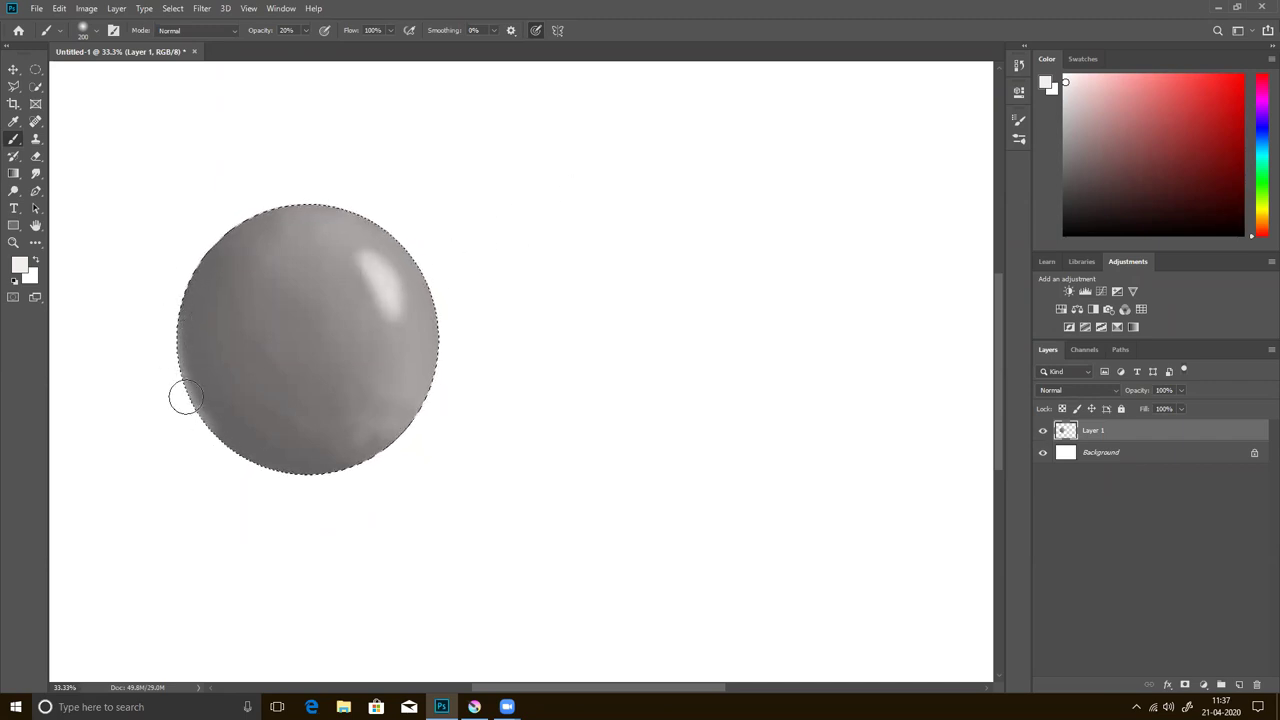
left_click_drag(251, 466, 163, 334)
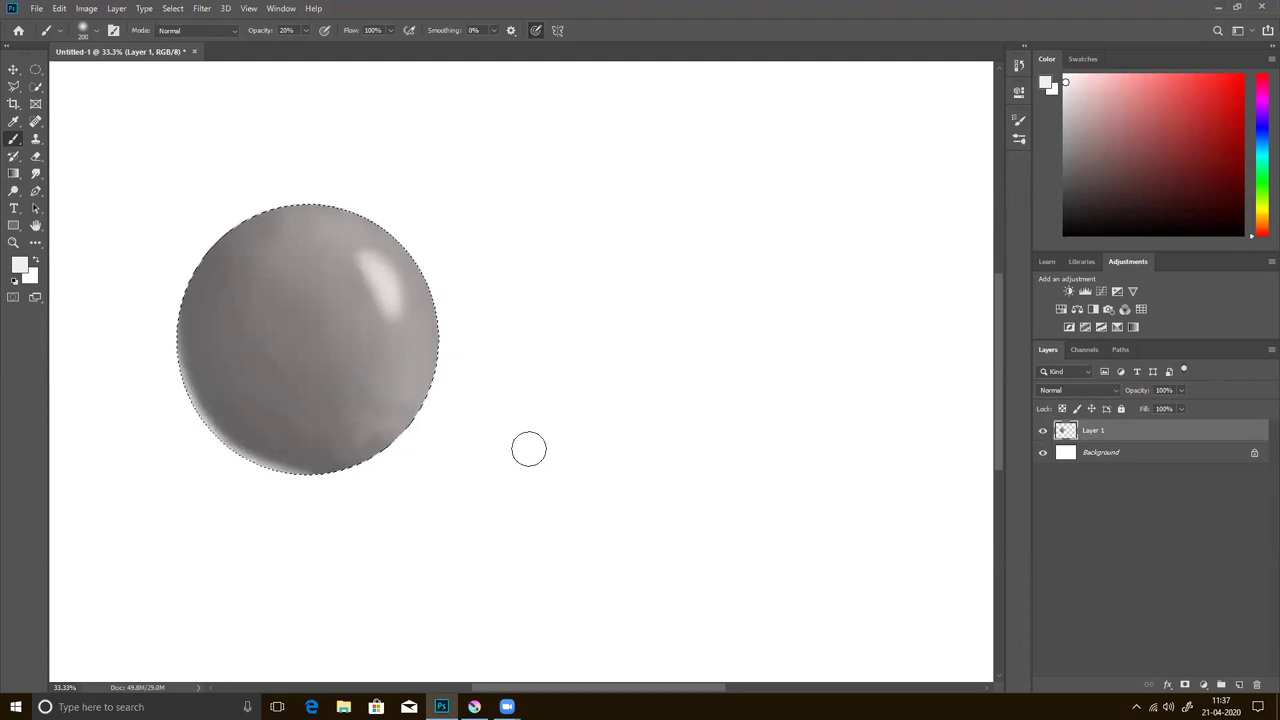
key("ctrl+d")
- Add a new layer, soften the sphere's lower edge, and select an ellipse under the sphere
left_click(1128, 455)
left_click(1239, 684)
left_click_drag(395, 438, 259, 430)
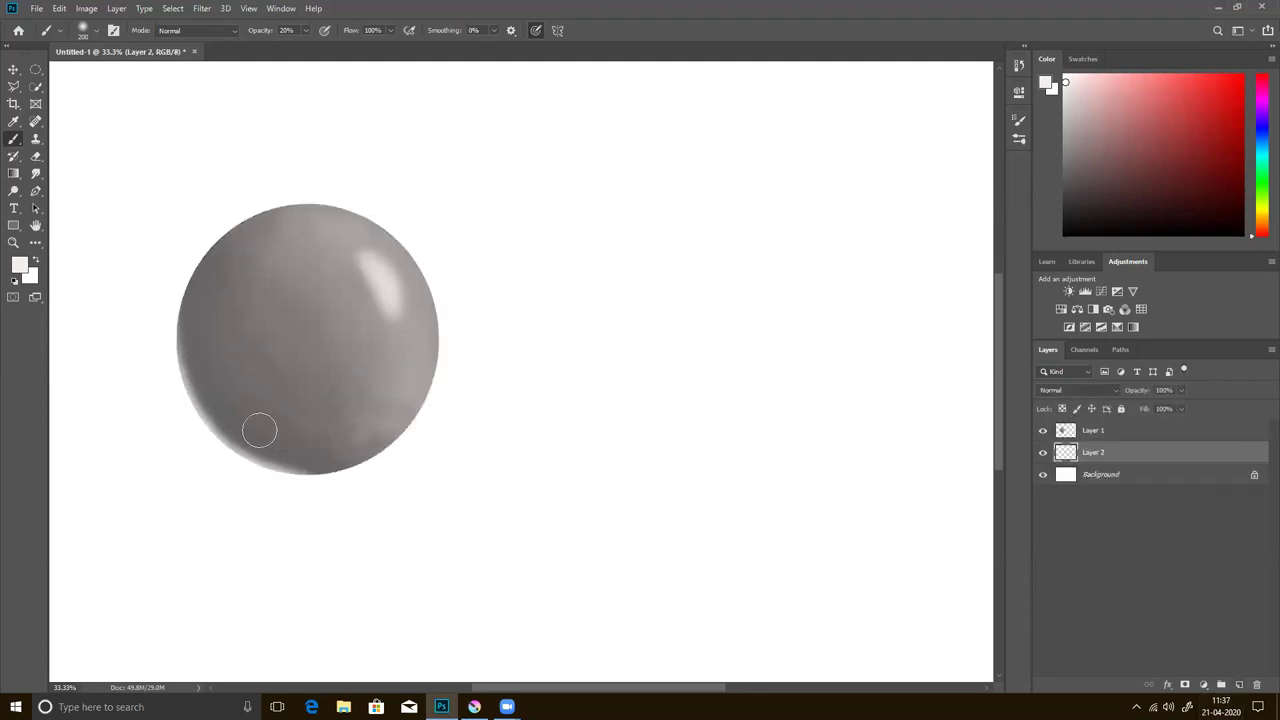
key("ctrl+minus")
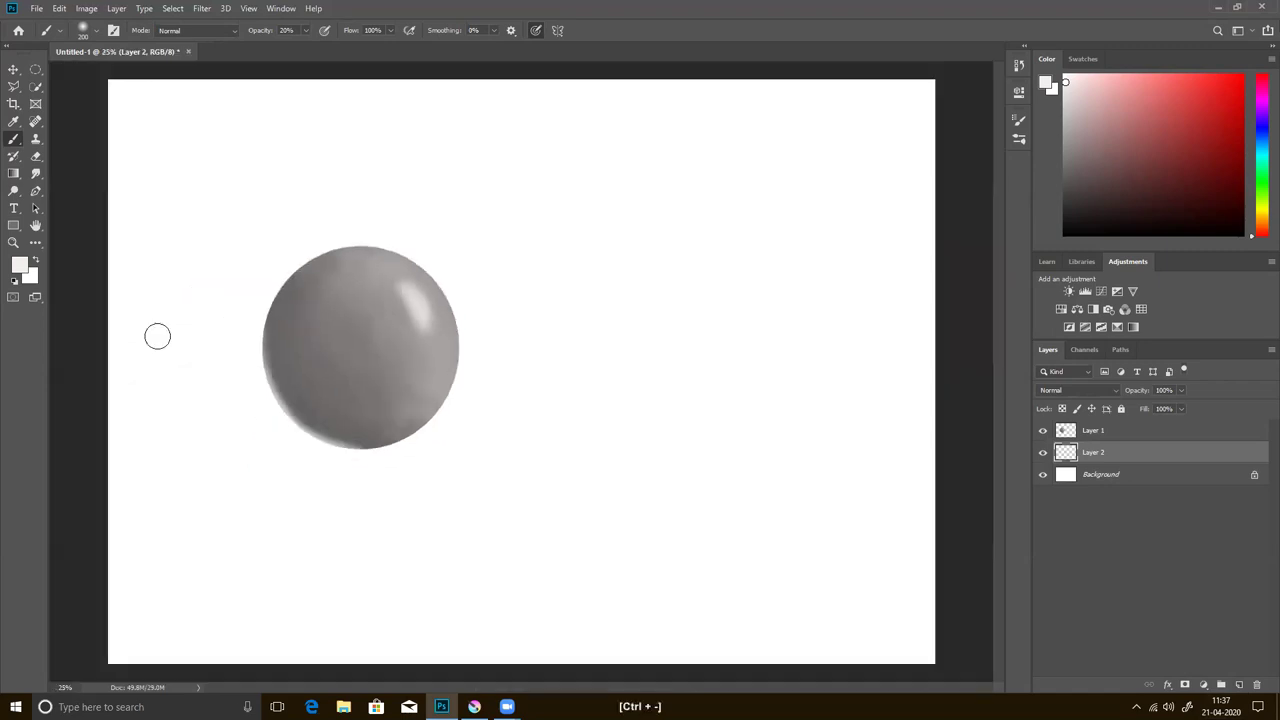
left_click(41, 70)
left_click_drag(177, 453, 405, 418)
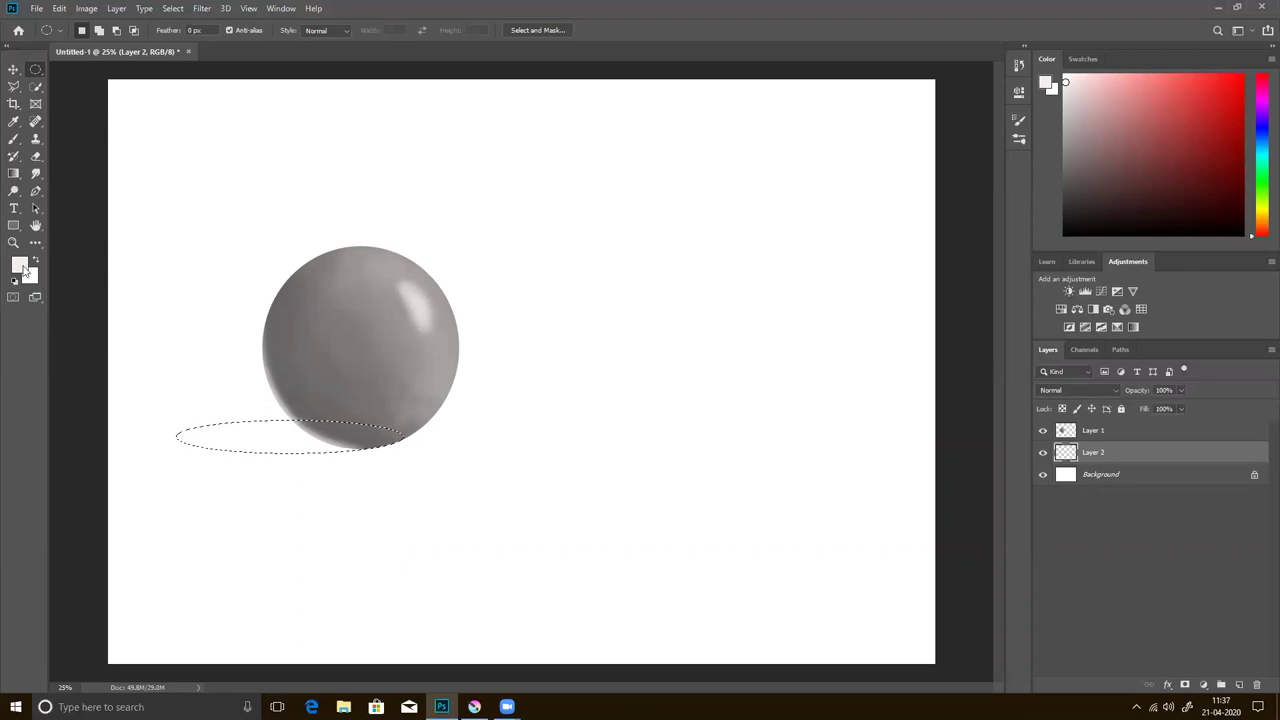
- Paint a near-black shadow inside the ellipse with a 600 px brush, then deselect
key("b")
left_click(1069, 214)
key("bracketright")
key("bracketright")
key("bracketright")
key("bracketright")
key("bracketright")
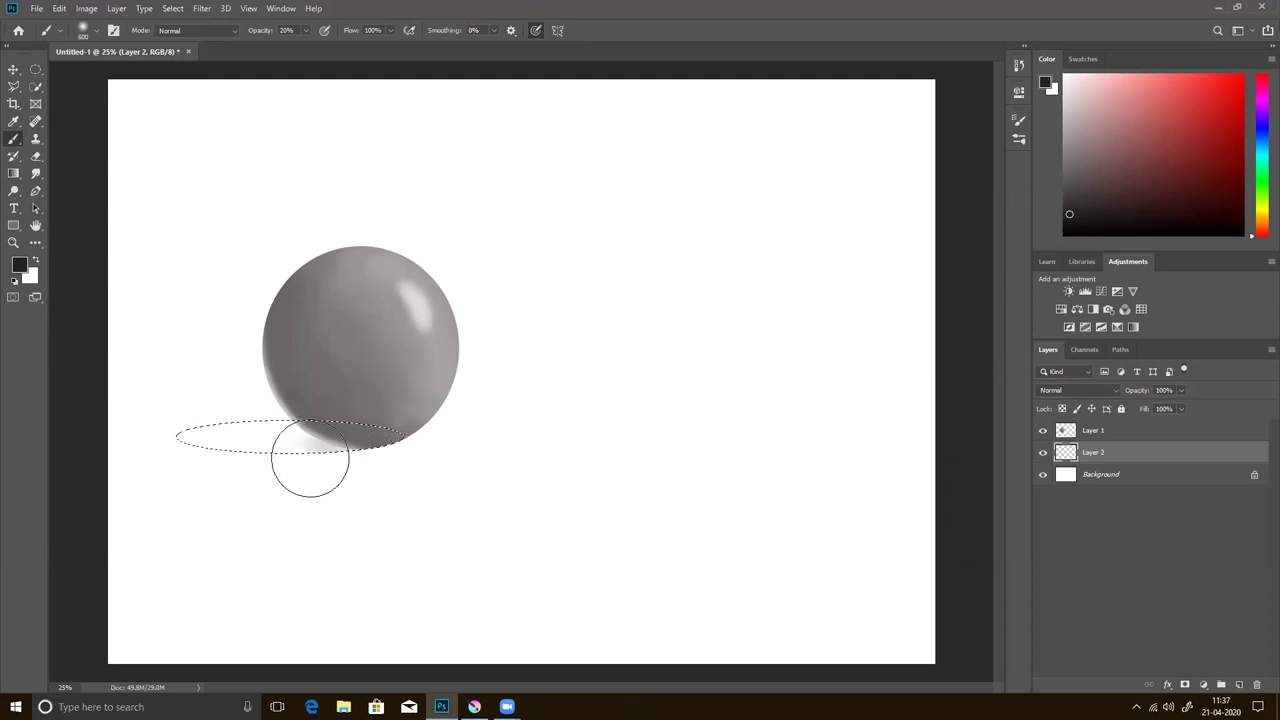
left_click_drag(309, 457, 393, 416)
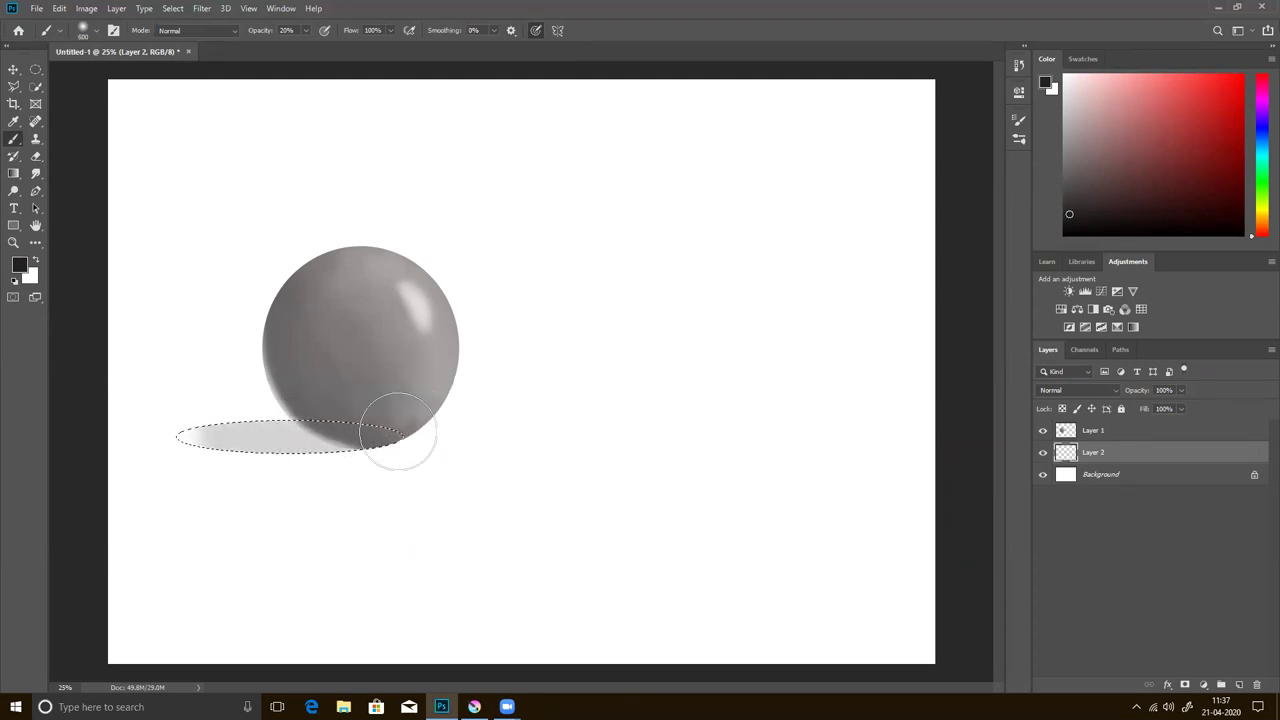
mouse_move(343, 434)
left_mouse_down()
mouse_move(322, 443)
mouse_move(300, 429)
mouse_move(402, 425)
mouse_move(366, 457)
mouse_move(354, 420)
mouse_move(363, 466)
mouse_move(358, 450)
left_mouse_up()
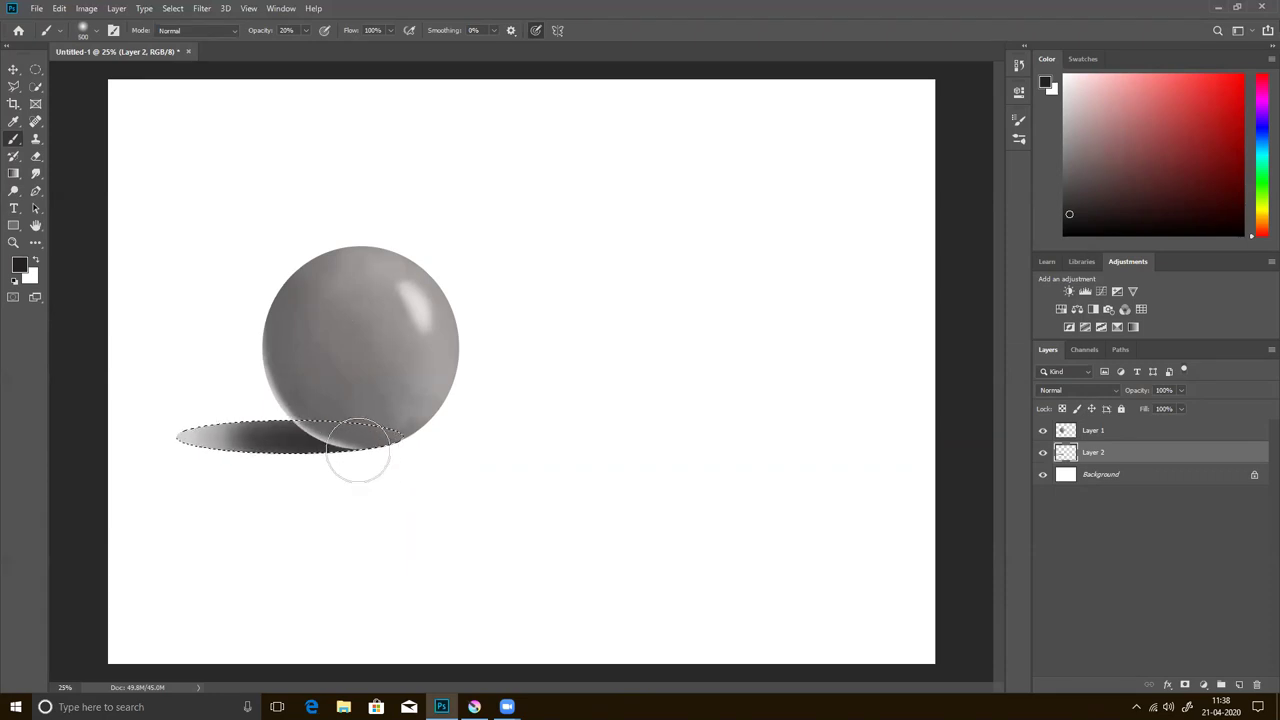
key("ctrl")
key("ctrl+d")
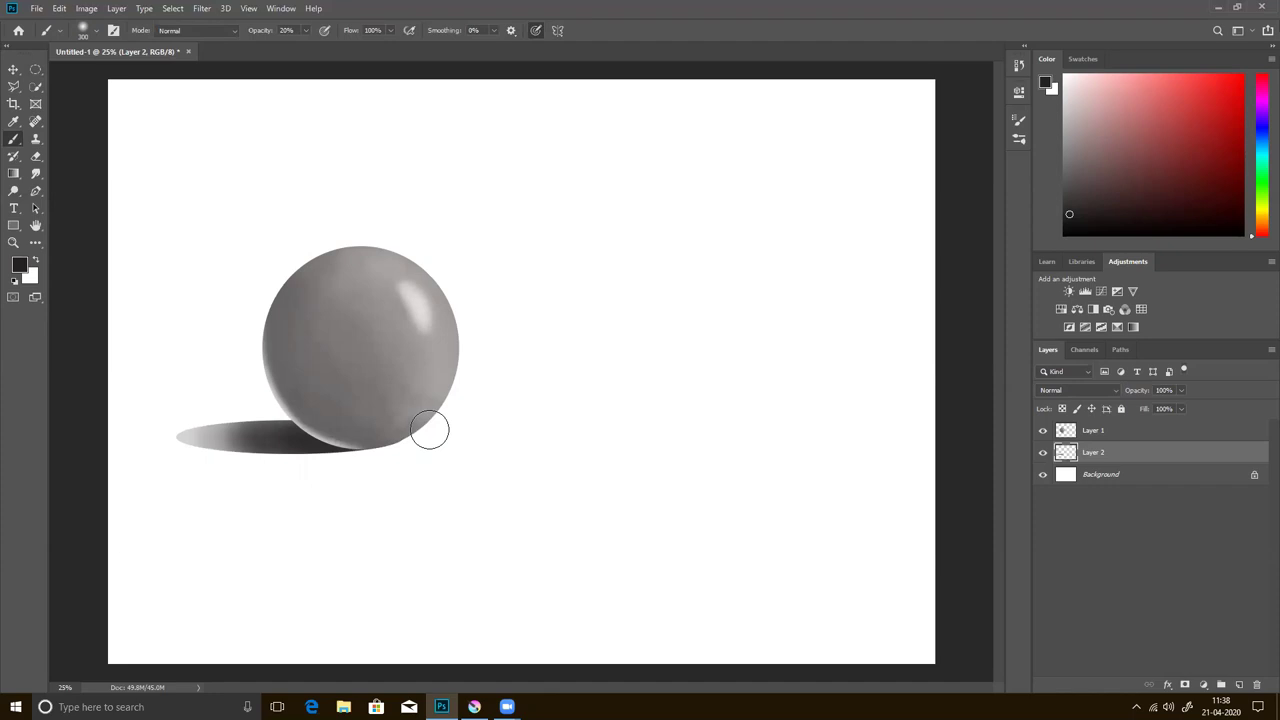
- Draw a solid black light-direction arrow with a 25 px brush at 100% opacity
left_click(1068, 236)
left_click(96, 32)
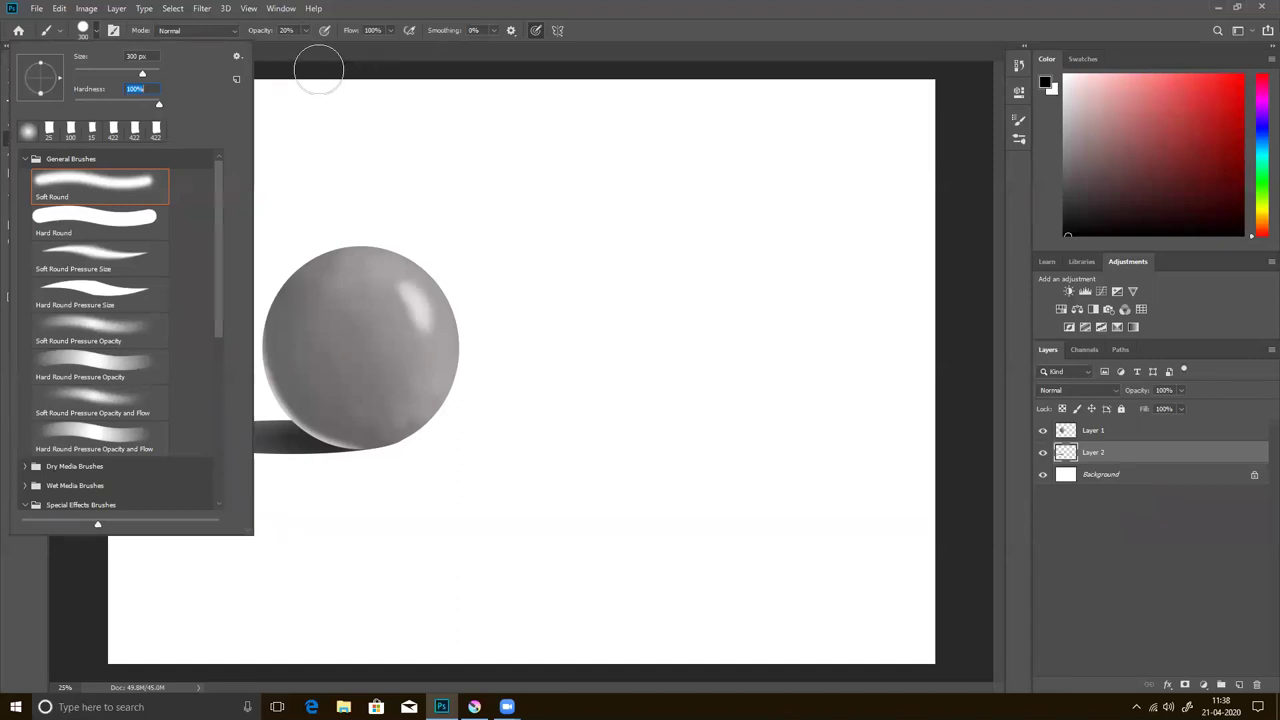
key("shift+Tab")
type("25")
key("Return")
mouse_move(597, 150)
left_mouse_down()
mouse_move(525, 210)
mouse_move(549, 206)
left_mouse_up()
left_click(305, 30)
left_click_drag(345, 50, 710, 147)
mouse_move(532, 192)
left_mouse_down()
mouse_move(523, 218)
mouse_move(549, 212)
left_mouse_up()
left_click_drag(530, 208, 597, 146)
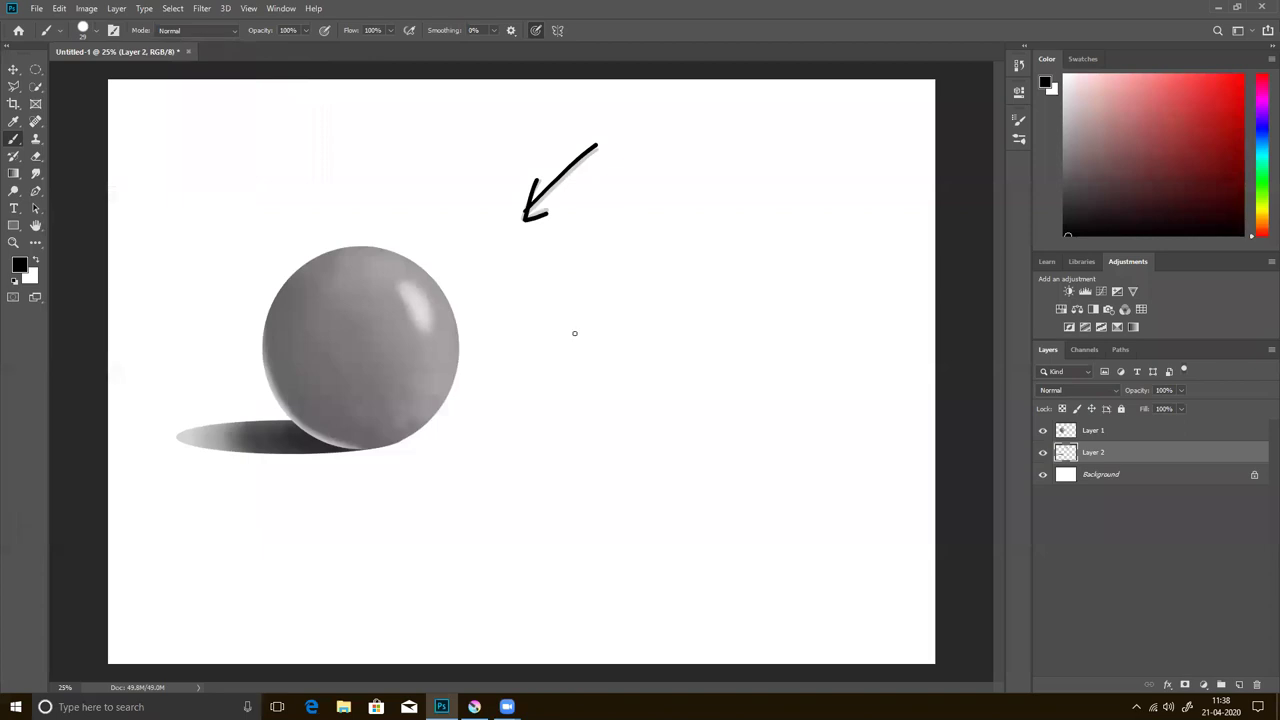
- Handwrite the labels light tone, mid tone and dark tone with a smaller brush
key("bracketleft")
mouse_move(581, 250)
left_mouse_down()
mouse_move(578, 283)
mouse_move(612, 285)
left_mouse_up()
left_click_drag(618, 246, 634, 282)
mouse_move(640, 240)
left_mouse_down()
mouse_move(641, 272)
mouse_move(648, 254)
mouse_move(668, 262)
left_mouse_up()
left_click_drag(688, 244, 734, 232)
mouse_move(592, 314)
left_mouse_down()
mouse_move(594, 338)
mouse_move(626, 336)
left_mouse_up()
mouse_move(630, 314)
left_mouse_down()
mouse_move(631, 330)
mouse_move(672, 320)
left_mouse_up()
left_click_drag(668, 300, 706, 300)
left_click_drag(708, 304, 738, 284)
mouse_move(602, 372)
left_mouse_down()
mouse_move(606, 354)
mouse_move(628, 386)
mouse_move(638, 368)
left_mouse_up()
mouse_move(650, 354)
left_mouse_down()
mouse_move(644, 386)
mouse_move(664, 394)
left_mouse_up()
mouse_move(696, 342)
left_mouse_down()
mouse_move(690, 378)
mouse_move(750, 340)
left_mouse_up()
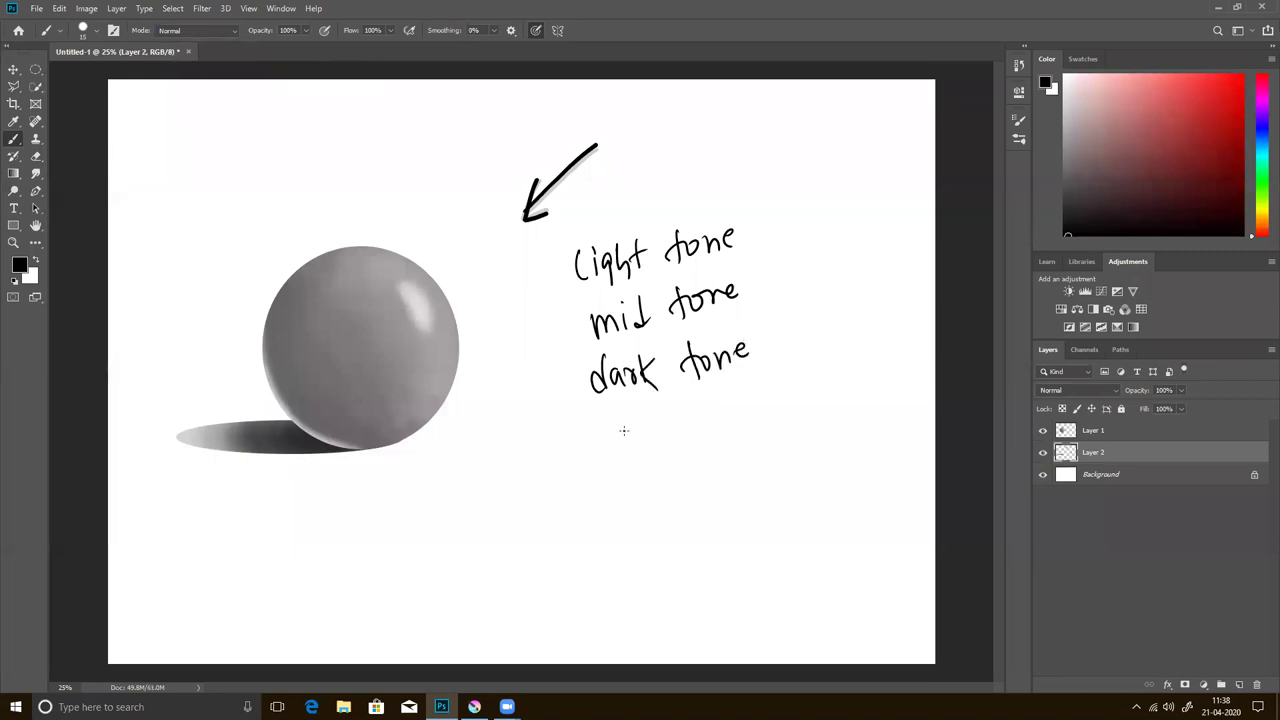
- Handwrite the labels highlight, Reflection and Shadow beneath them
mouse_move(597, 414)
left_mouse_down()
mouse_move(612, 452)
mouse_move(619, 442)
left_mouse_up()
left_click_drag(638, 430, 626, 456)
mouse_move(641, 414)
left_mouse_down()
mouse_move(657, 440)
mouse_move(700, 442)
left_mouse_up()
left_click_drag(712, 400, 738, 428)
left_click_drag(726, 406, 742, 400)
mouse_move(607, 478)
left_mouse_down()
mouse_move(612, 502)
mouse_move(648, 500)
left_mouse_up()
mouse_move(676, 464)
left_mouse_down()
mouse_move(670, 498)
mouse_move(694, 496)
left_mouse_up()
left_click_drag(704, 478, 704, 496)
left_click_drag(718, 466, 716, 496)
mouse_move(710, 478)
left_mouse_down()
mouse_move(724, 476)
mouse_move(730, 494)
left_mouse_up()
mouse_move(744, 474)
left_mouse_down()
mouse_move(742, 490)
mouse_move(760, 462)
left_mouse_up()
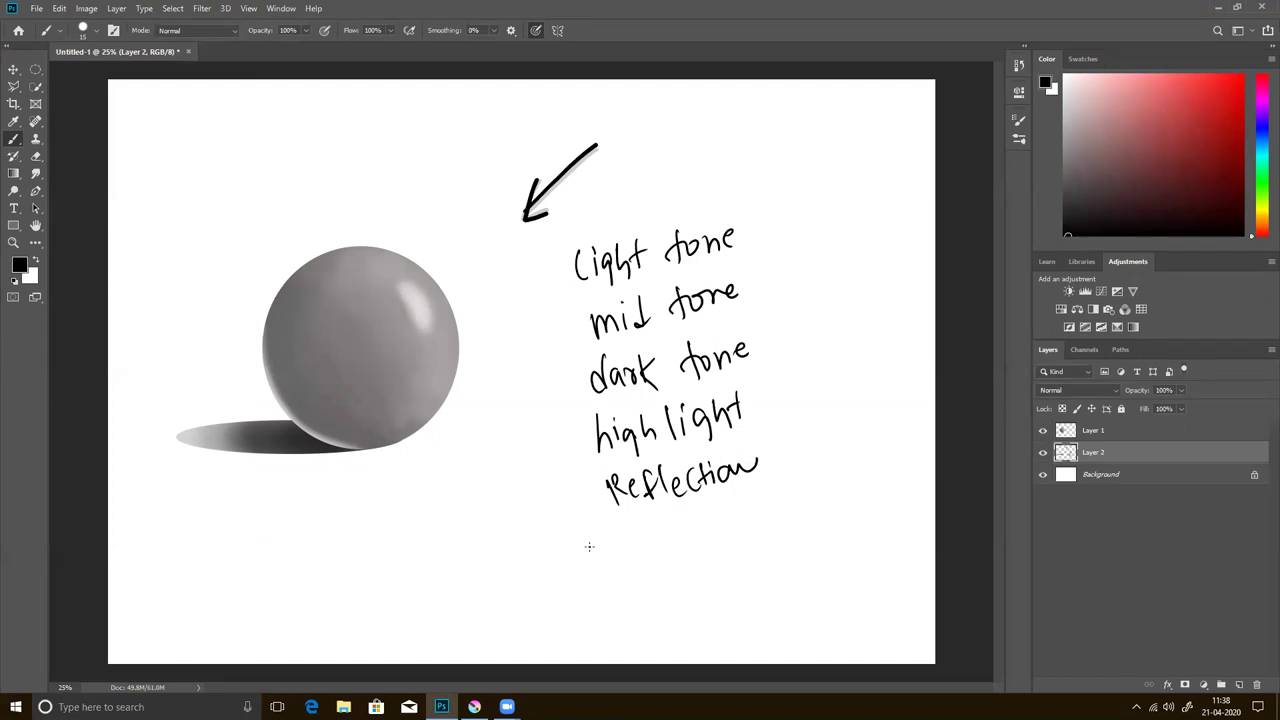
mouse_move(620, 516)
left_mouse_down()
mouse_move(604, 556)
mouse_move(642, 546)
left_mouse_up()
mouse_move(656, 530)
left_mouse_down()
mouse_move(660, 548)
mouse_move(722, 522)
left_mouse_up()
- Handwrite the Cast Shadow label, then minimise Photoshop to the desktop
left_click_drag(630, 568, 620, 612)
left_click_drag(652, 588, 664, 604)
left_click_drag(678, 566, 674, 600)
left_click_drag(732, 548, 714, 592)
mouse_move(740, 544)
left_mouse_down()
mouse_move(742, 580)
mouse_move(818, 538)
left_mouse_up()
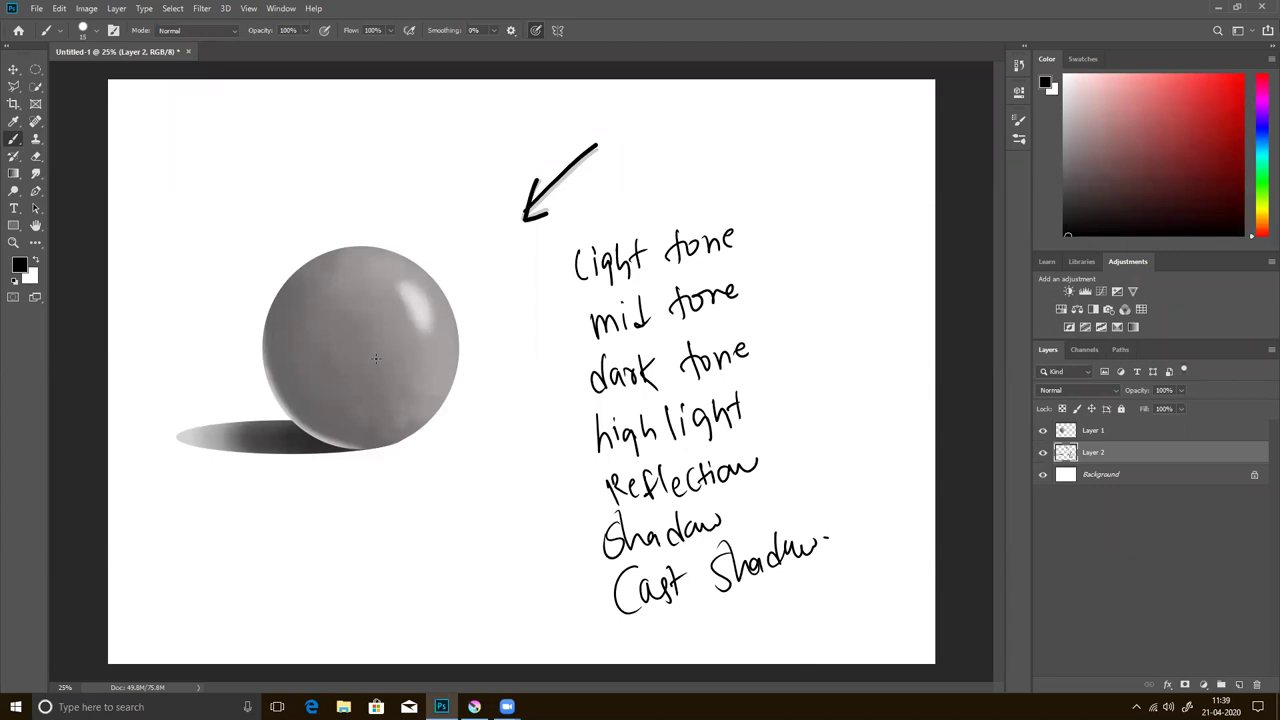
left_click(1216, 9)
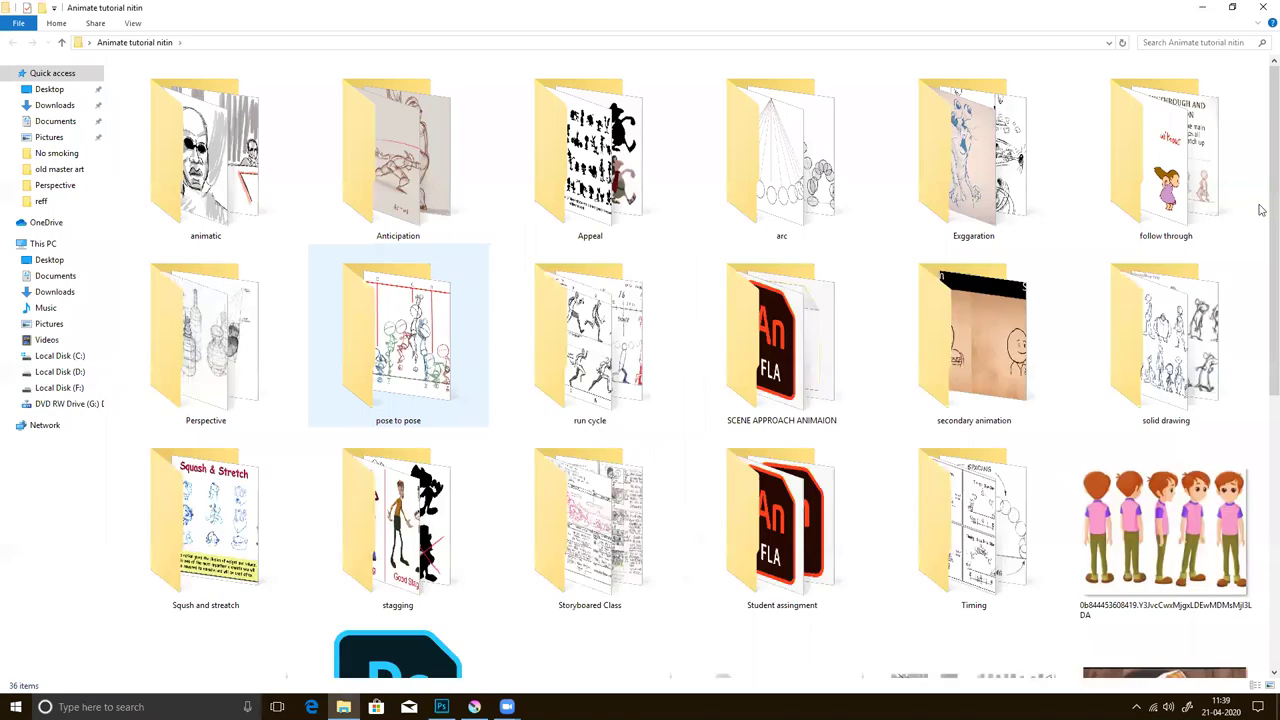
- Open angle of shadow.jpg from the Perspective folder in Photos
scroll(1260, 240, "down", 1)
scroll(1261, 273, "down", 1)
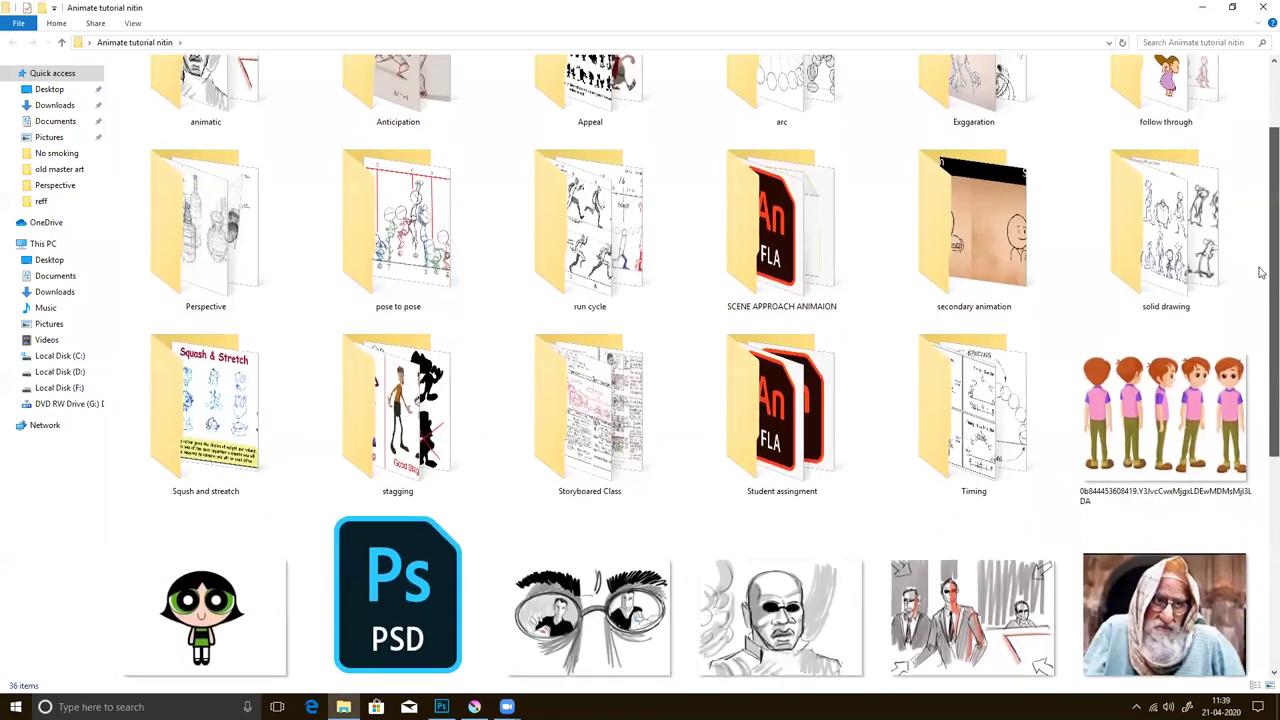
scroll(1262, 258, "up", 1)
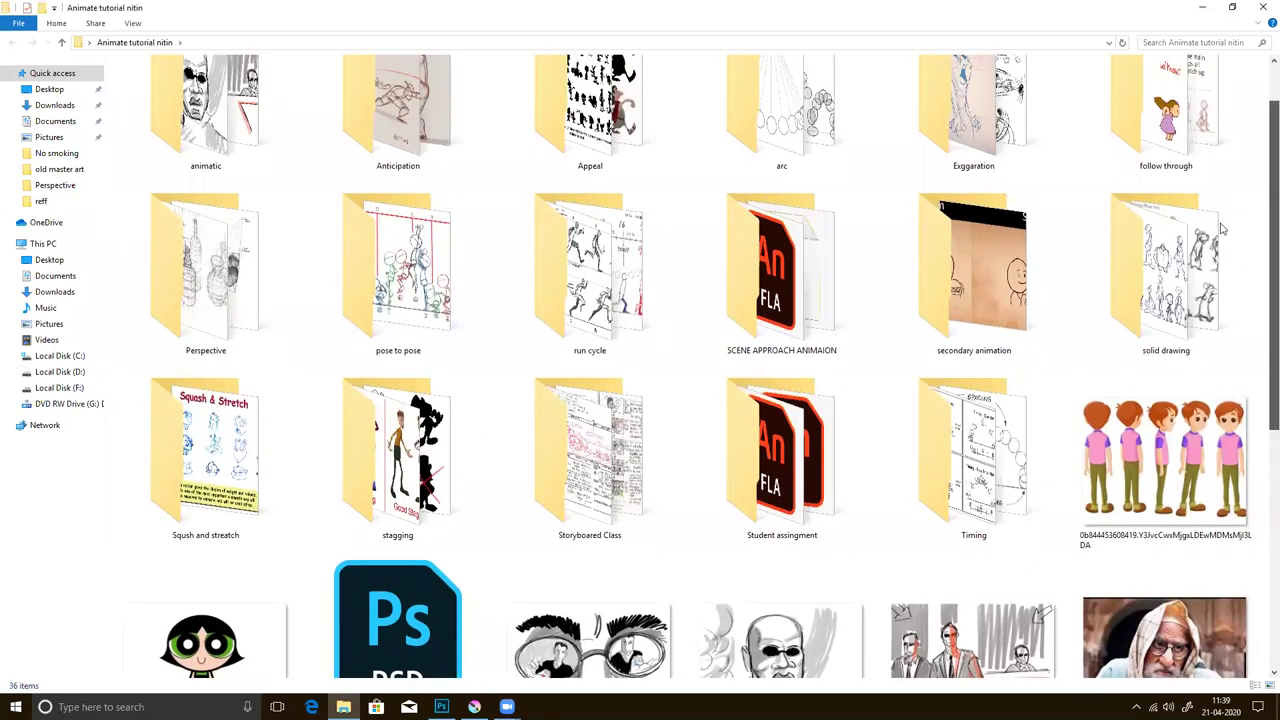
left_click(224, 312)
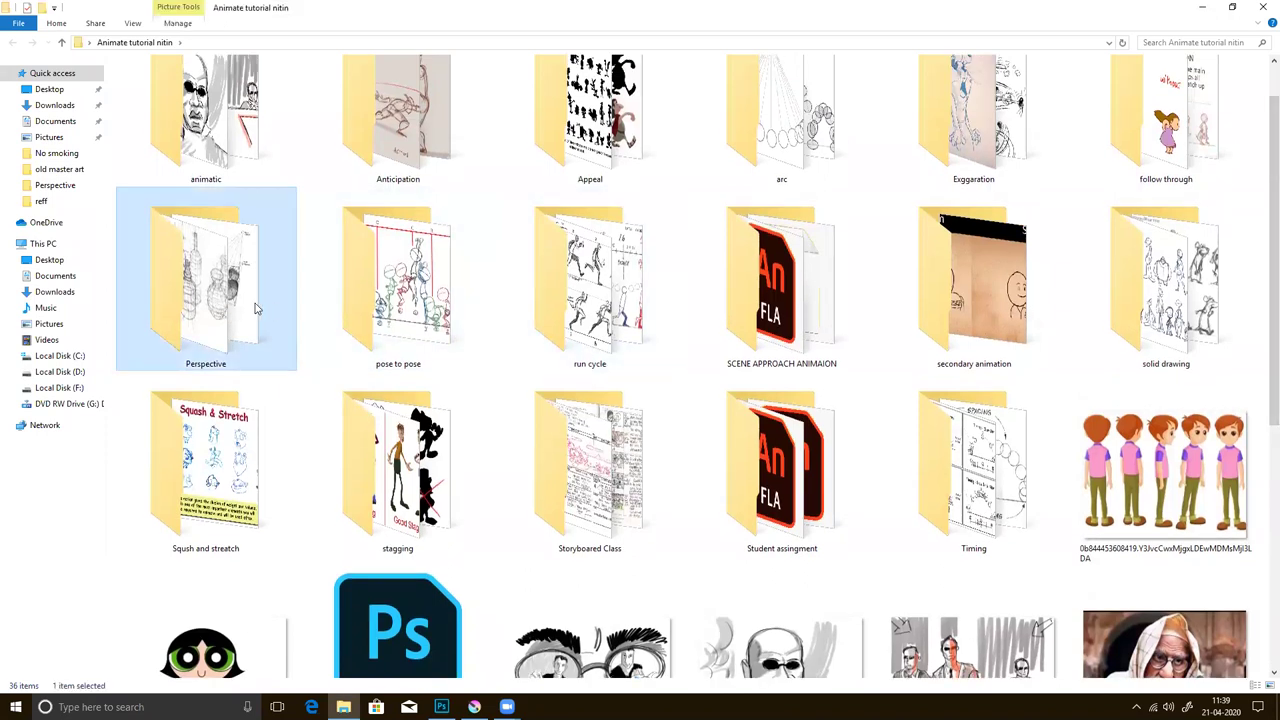
double_click(252, 304)
left_click(206, 113)
double_click(332, 115)
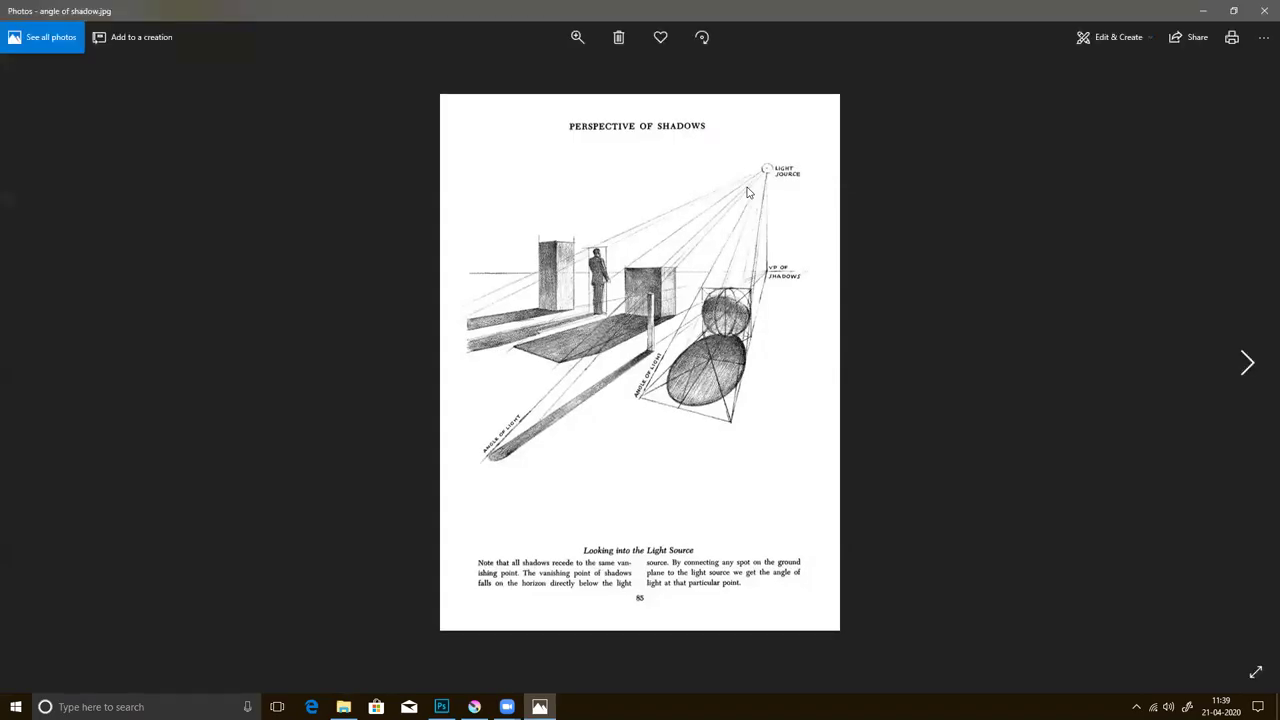
- Bring up the Photos pen drawing tools over the Perspective of Shadows reference
key("ctrl+w")
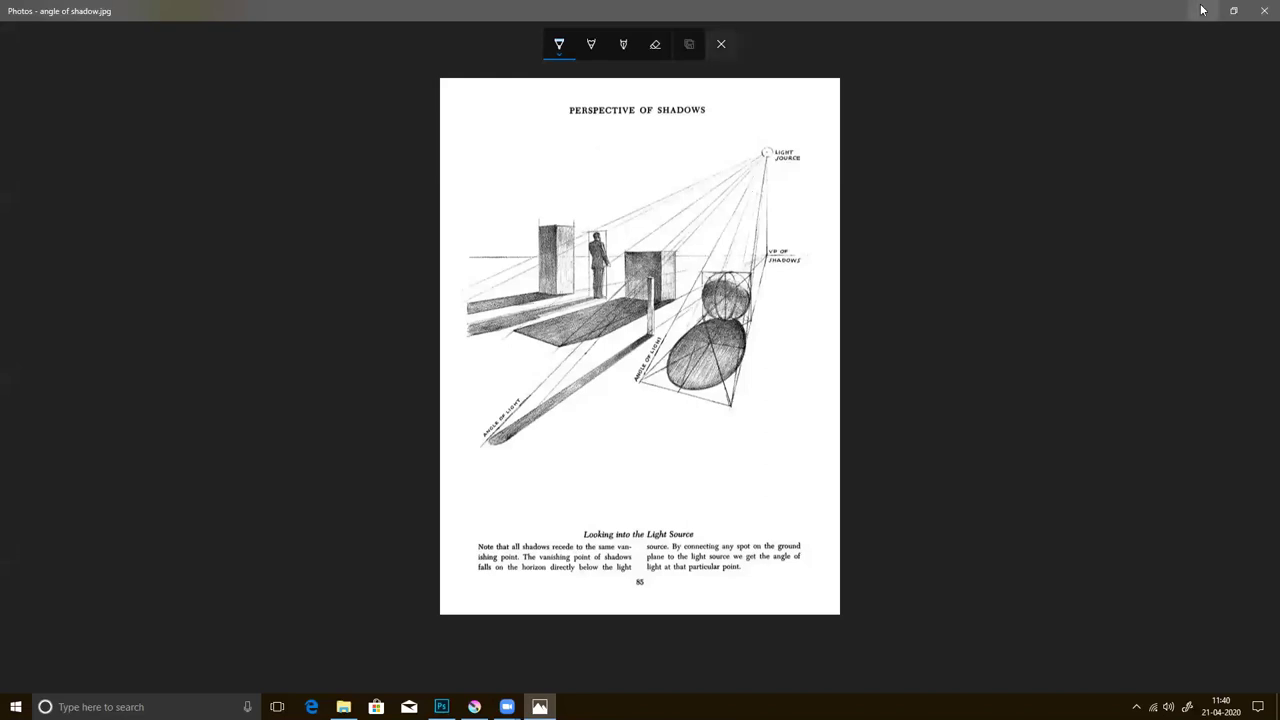
- Back in Krita, draw a straight horizon line across the canvas, replacing the wobbly freehand attempt
left_click(1262, 16)
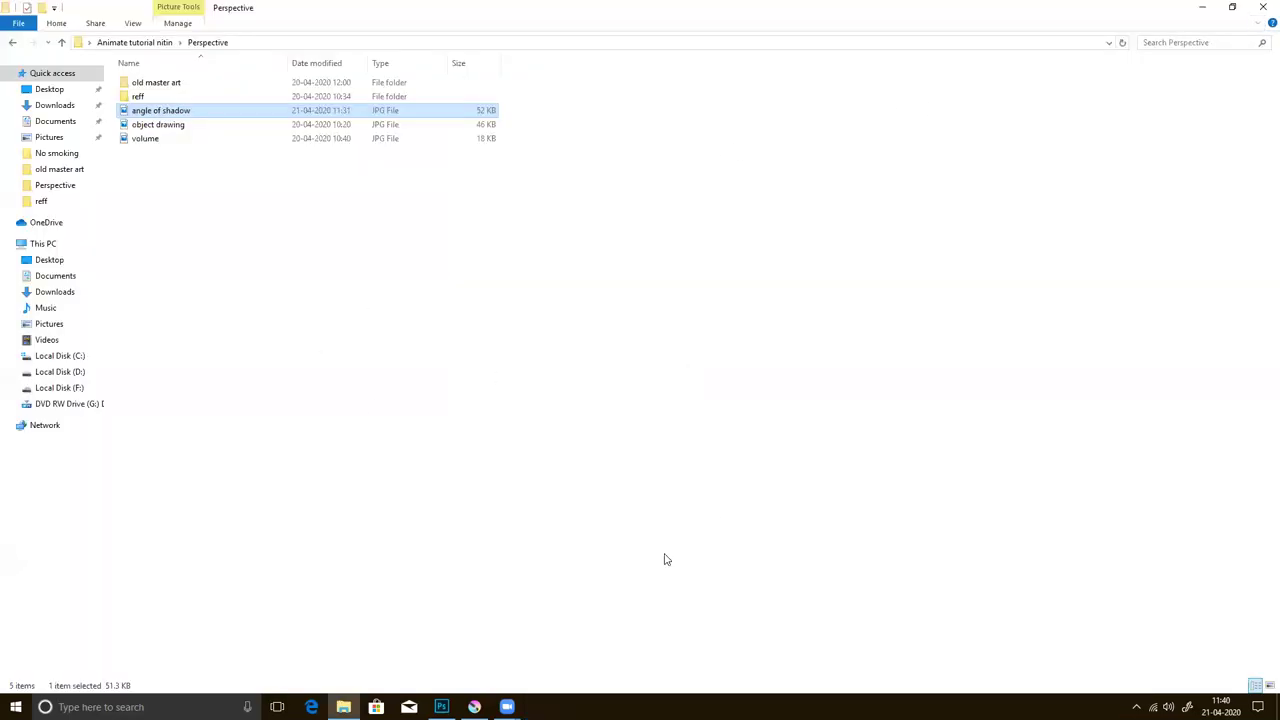
left_click(474, 707)
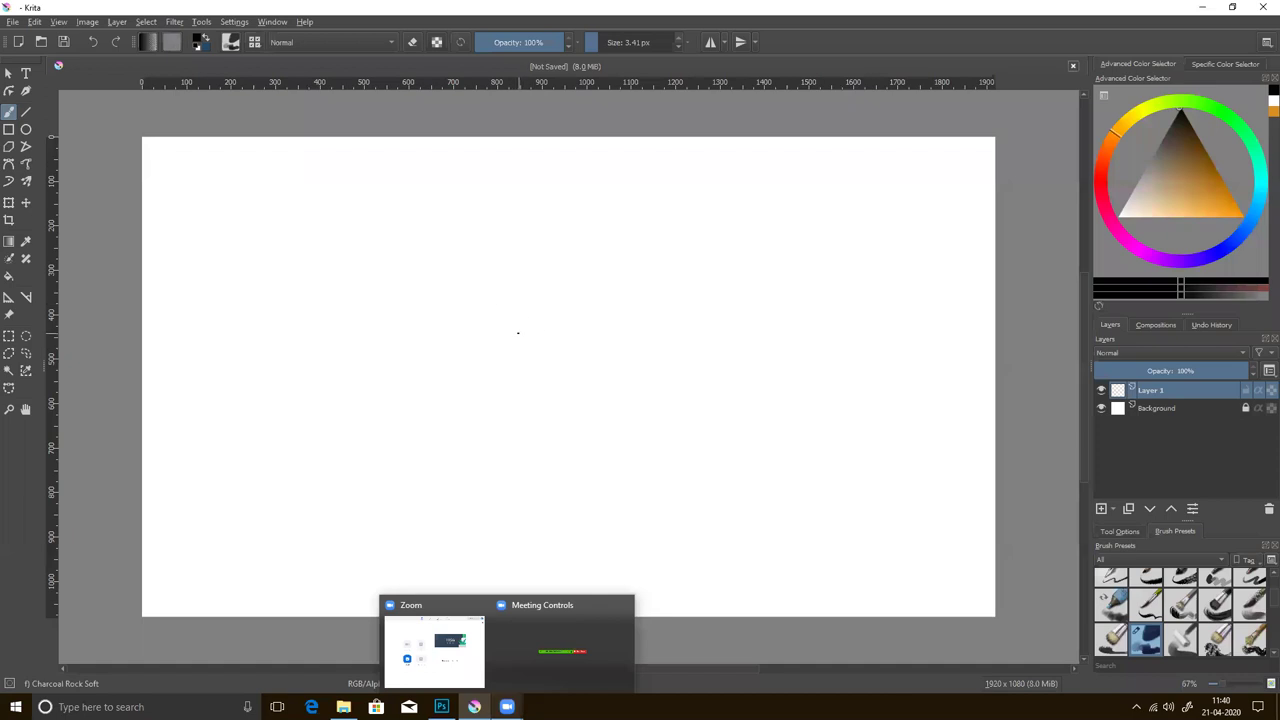
left_click_drag(143, 378, 950, 325)
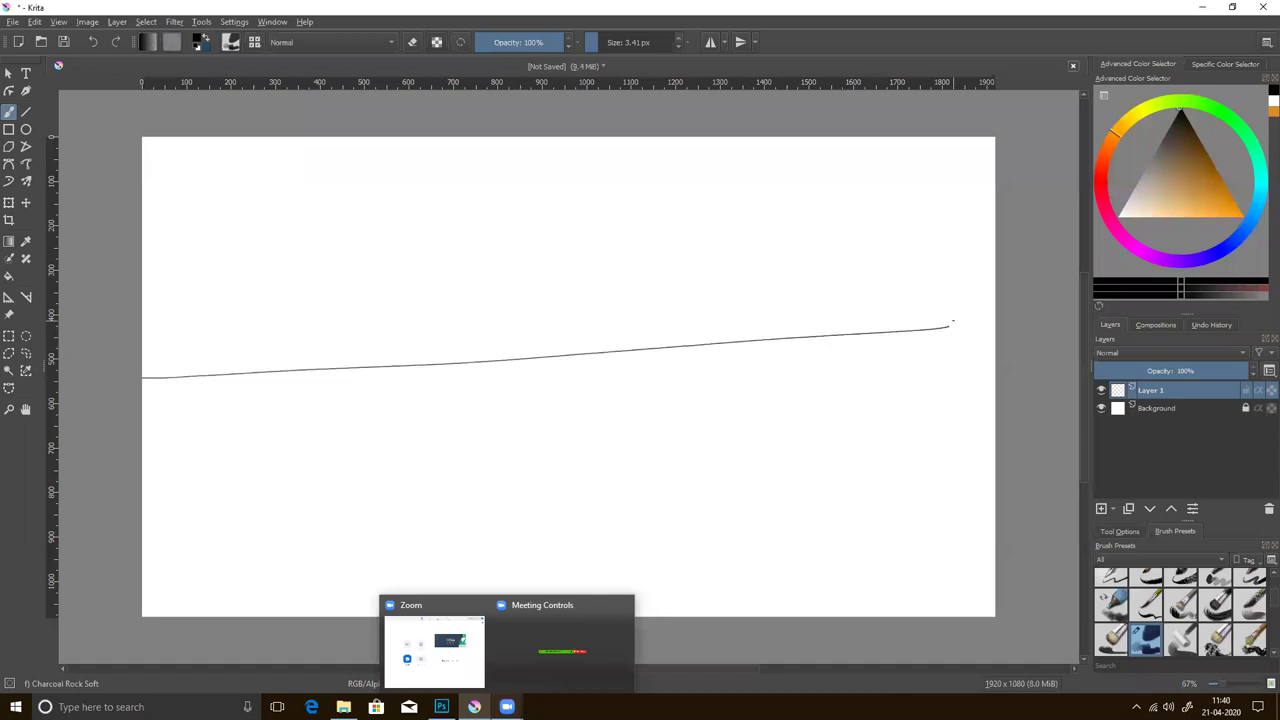
key("ctrl+z")
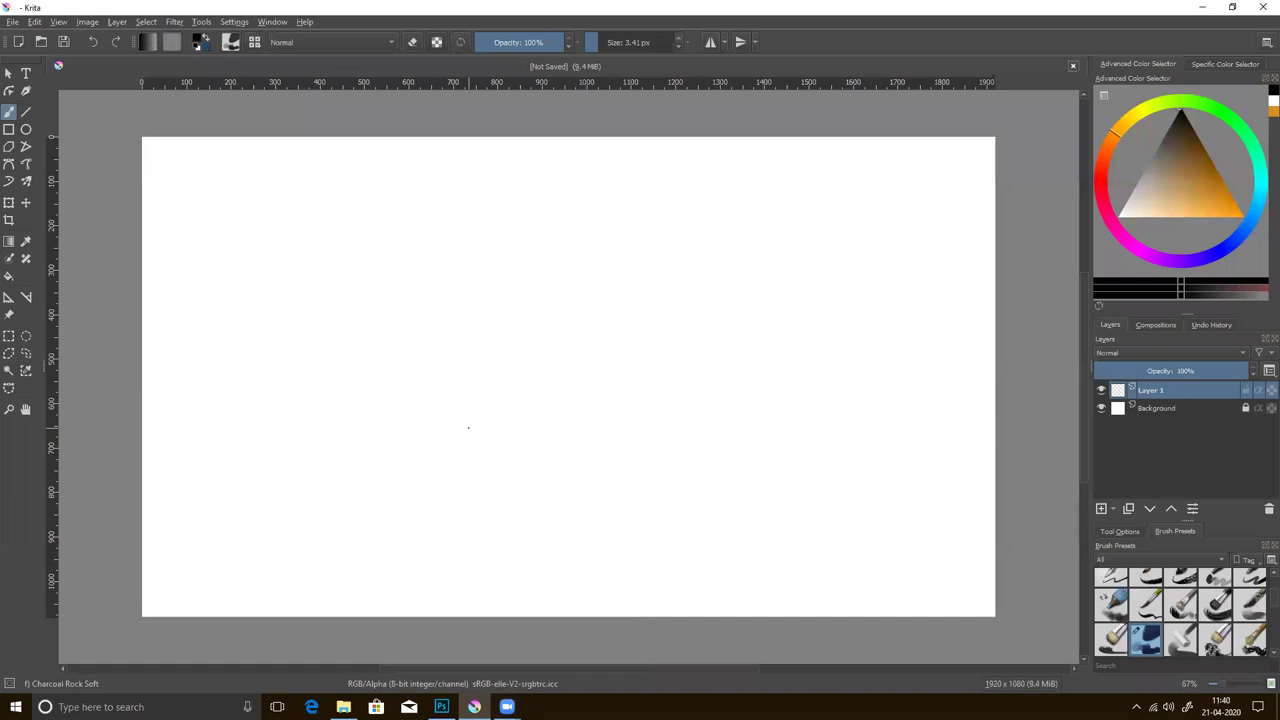
left_click(26, 112)
left_click_drag(150, 376, 649, 358)
left_click_drag(914, 347, 986, 355)
left_click(10, 112)
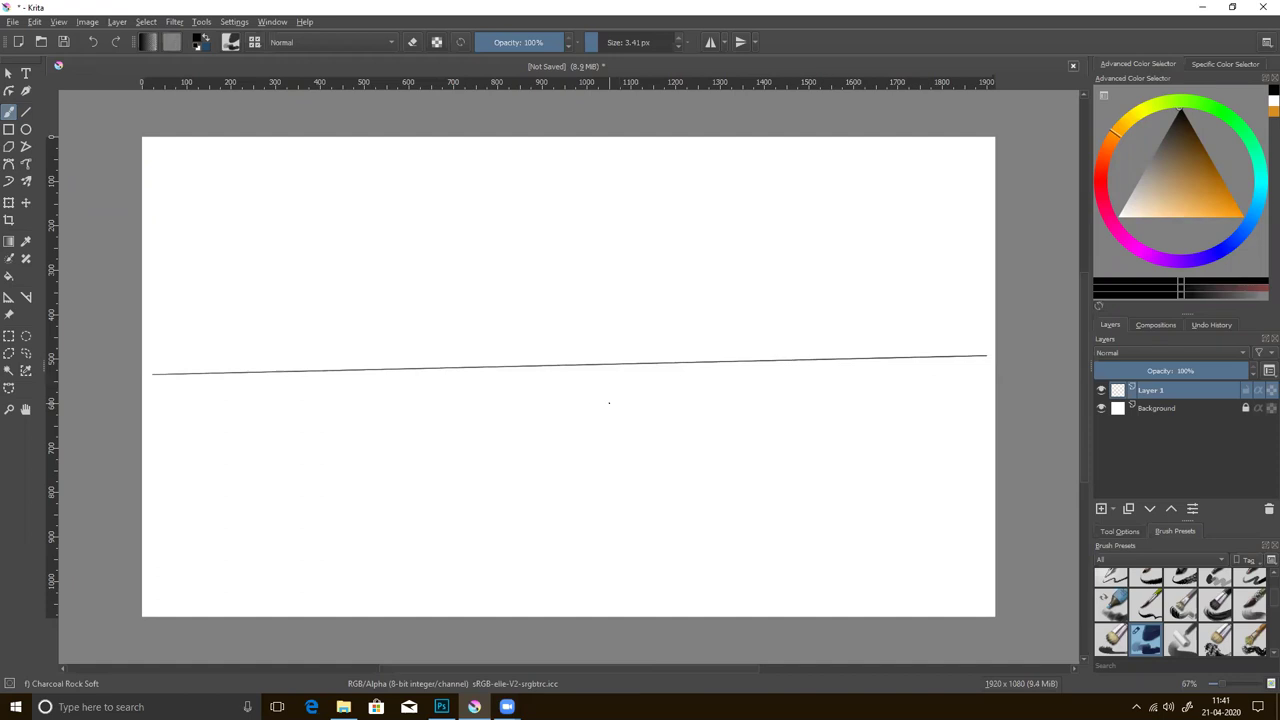
- Freehand-sketch a box below the horizon with its top, front and right faces
left_click_drag(566, 390, 567, 461)
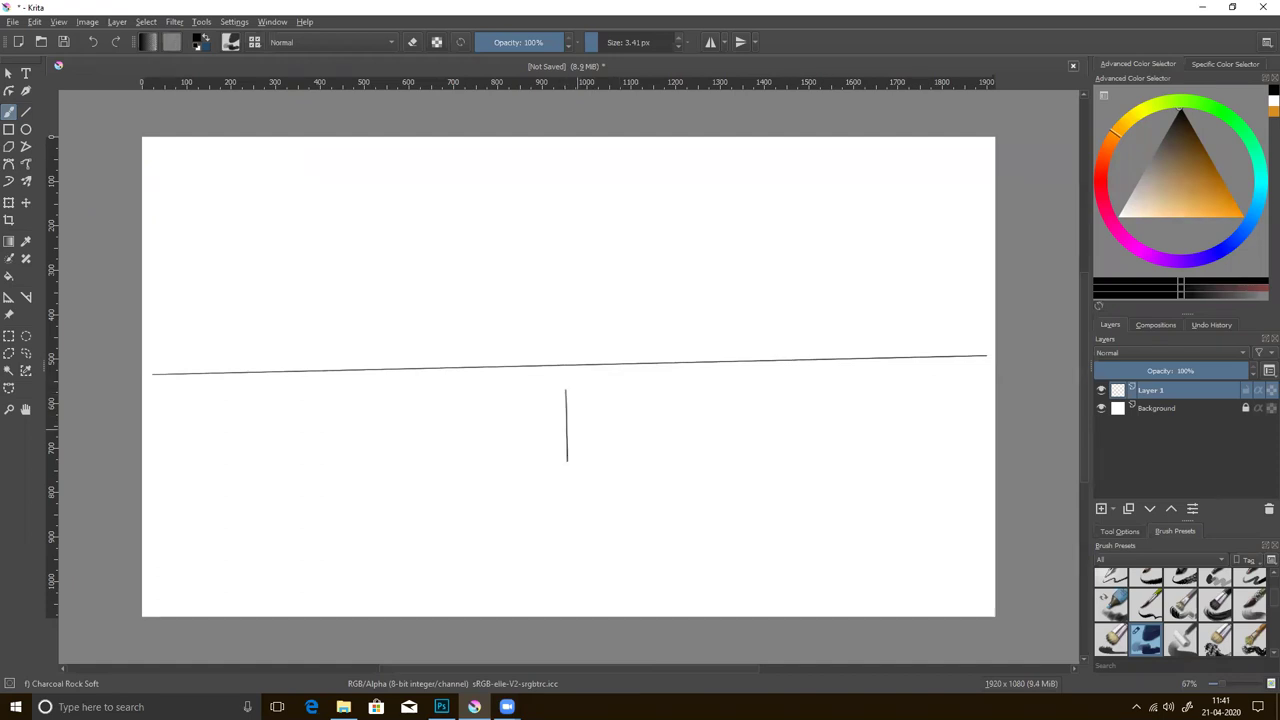
mouse_move(566, 391)
left_mouse_down()
mouse_move(604, 406)
mouse_move(640, 386)
mouse_move(679, 398)
left_mouse_up()
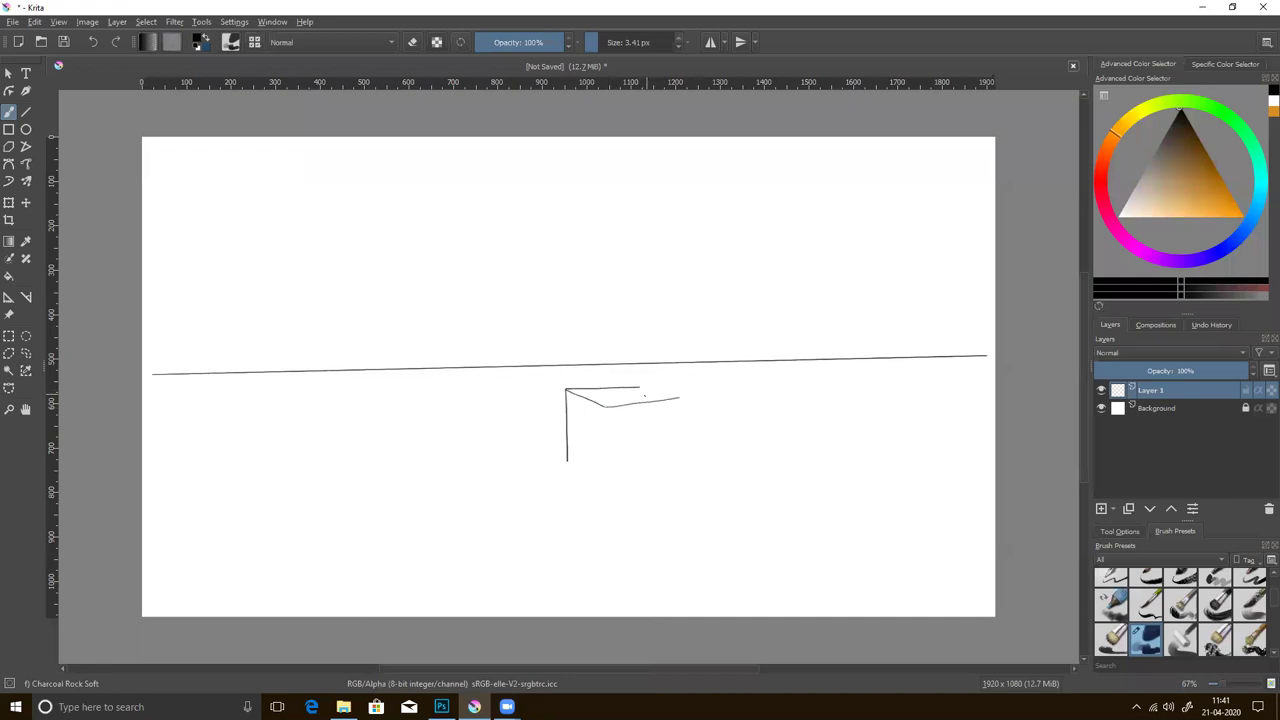
key("ctrl+z")
left_click_drag(606, 406, 685, 405)
mouse_move(605, 407)
left_mouse_down()
mouse_move(606, 472)
mouse_move(567, 462)
left_mouse_up()
mouse_move(605, 406)
left_mouse_down()
mouse_move(603, 480)
mouse_move(672, 460)
left_mouse_up()
mouse_move(673, 405)
left_mouse_down()
mouse_move(673, 465)
mouse_move(606, 472)
left_mouse_up()
left_click_drag(608, 406, 607, 464)
mouse_move(605, 412)
left_mouse_down()
mouse_move(604, 478)
mouse_move(567, 463)
left_mouse_up()
- Retrace the box's left, top, right and bottom edges darker
left_click_drag(567, 385, 568, 465)
mouse_move(566, 391)
left_mouse_down()
mouse_move(606, 408)
mouse_move(632, 388)
mouse_move(605, 409)
left_mouse_up()
mouse_move(568, 394)
left_mouse_down()
mouse_move(603, 409)
mouse_move(682, 405)
left_mouse_up()
mouse_move(605, 409)
left_mouse_down()
mouse_move(680, 405)
mouse_move(673, 464)
left_mouse_up()
mouse_move(674, 405)
left_mouse_down()
mouse_move(674, 465)
mouse_move(608, 474)
left_mouse_up()
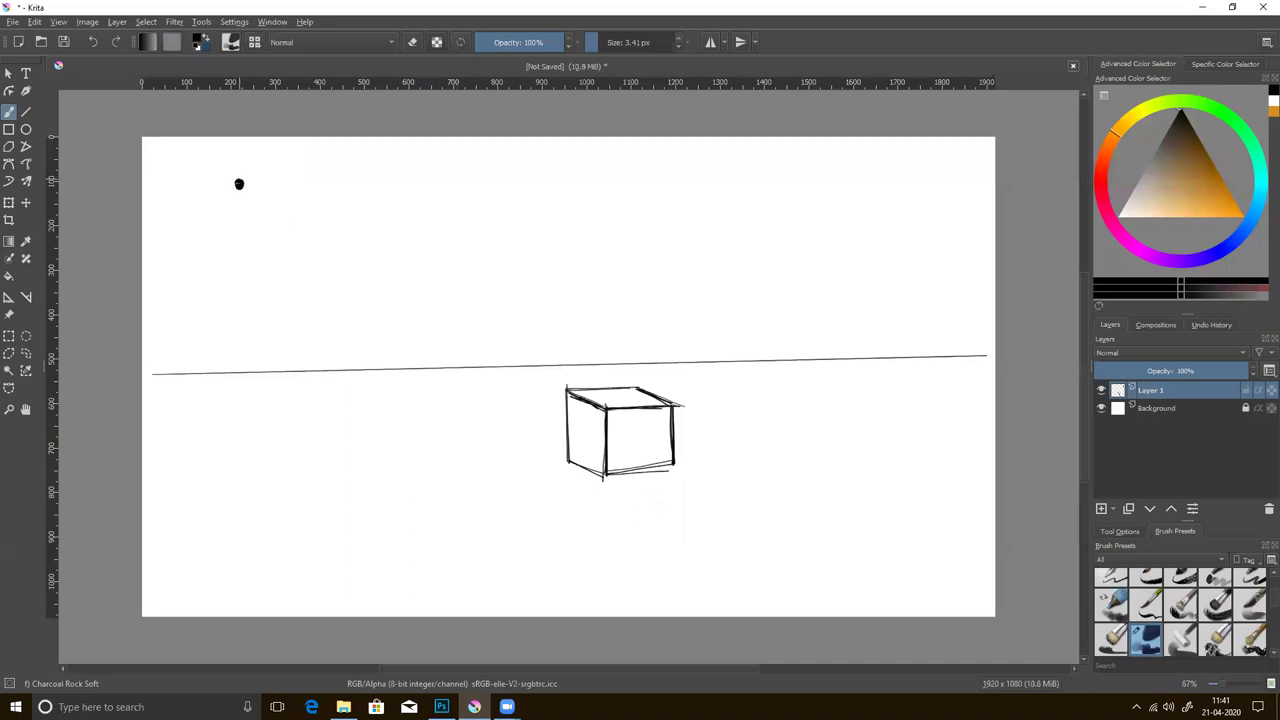
- Draw a sun with rays near the top-left and write 'Light Source' beside it
left_click_drag(228, 167, 233, 173)
left_click_drag(240, 171, 257, 171)
mouse_move(249, 189)
left_mouse_down()
mouse_move(236, 208)
mouse_move(220, 186)
left_mouse_up()
left_click_drag(296, 156, 292, 176)
mouse_move(305, 163)
left_mouse_down()
mouse_move(318, 180)
mouse_move(344, 176)
left_mouse_up()
mouse_move(336, 163)
left_mouse_down()
mouse_move(368, 172)
mouse_move(397, 160)
left_mouse_up()
left_click_drag(404, 158, 445, 172)
left_click_drag(451, 165, 463, 170)
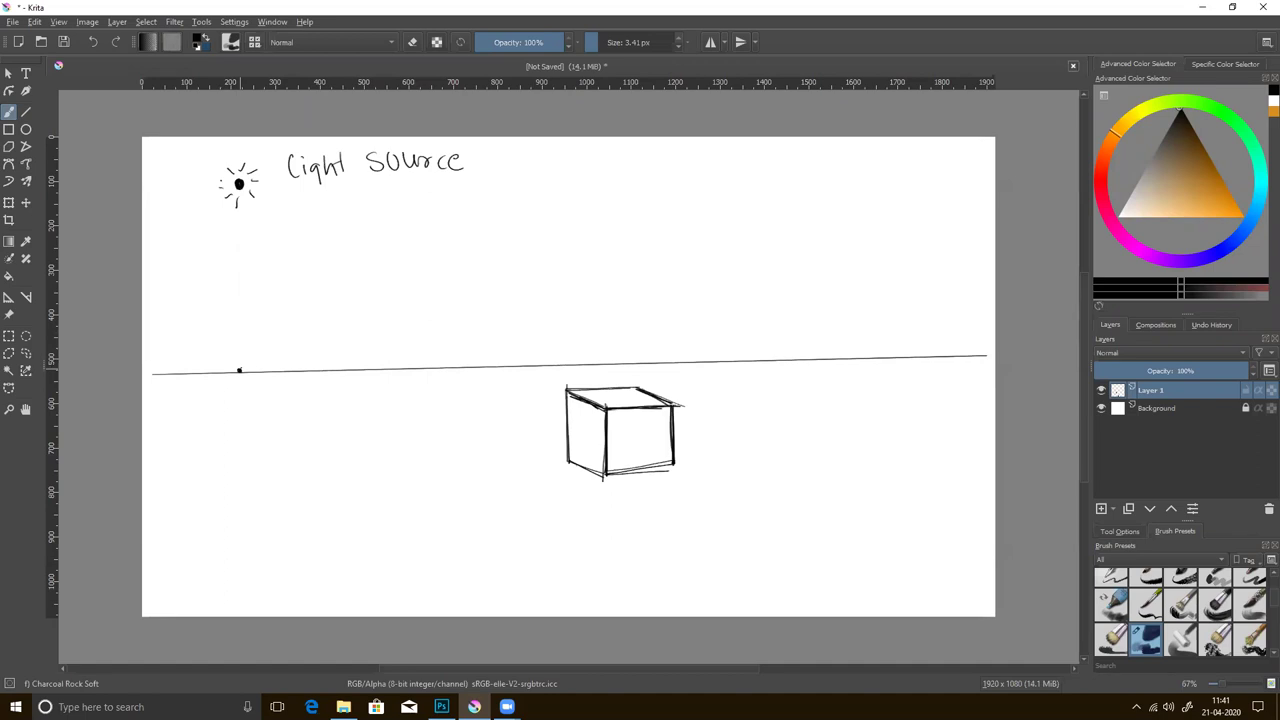
- Label the vanishing point 'V.P.' on the horizon, discarding a trial straight guide line
left_click_drag(169, 390, 195, 397)
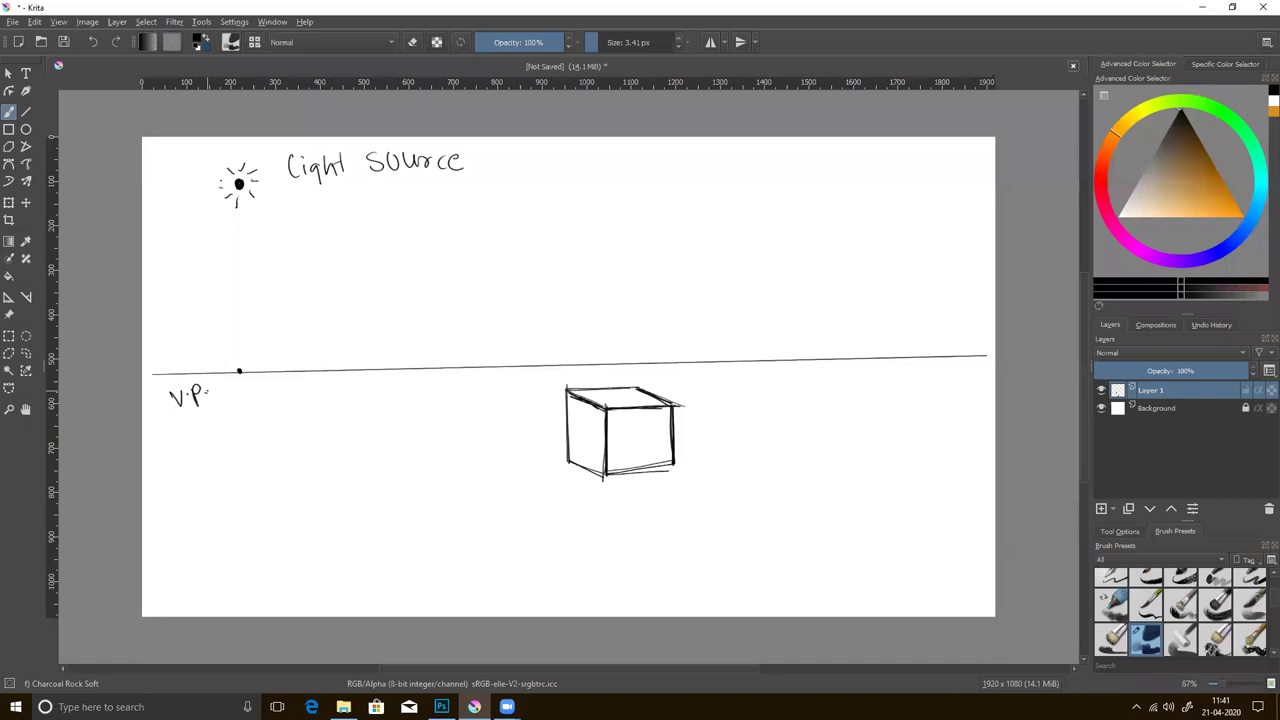
left_click(26, 112)
mouse_move(240, 373)
left_mouse_down()
mouse_move(697, 500)
mouse_move(563, 475)
left_mouse_up()
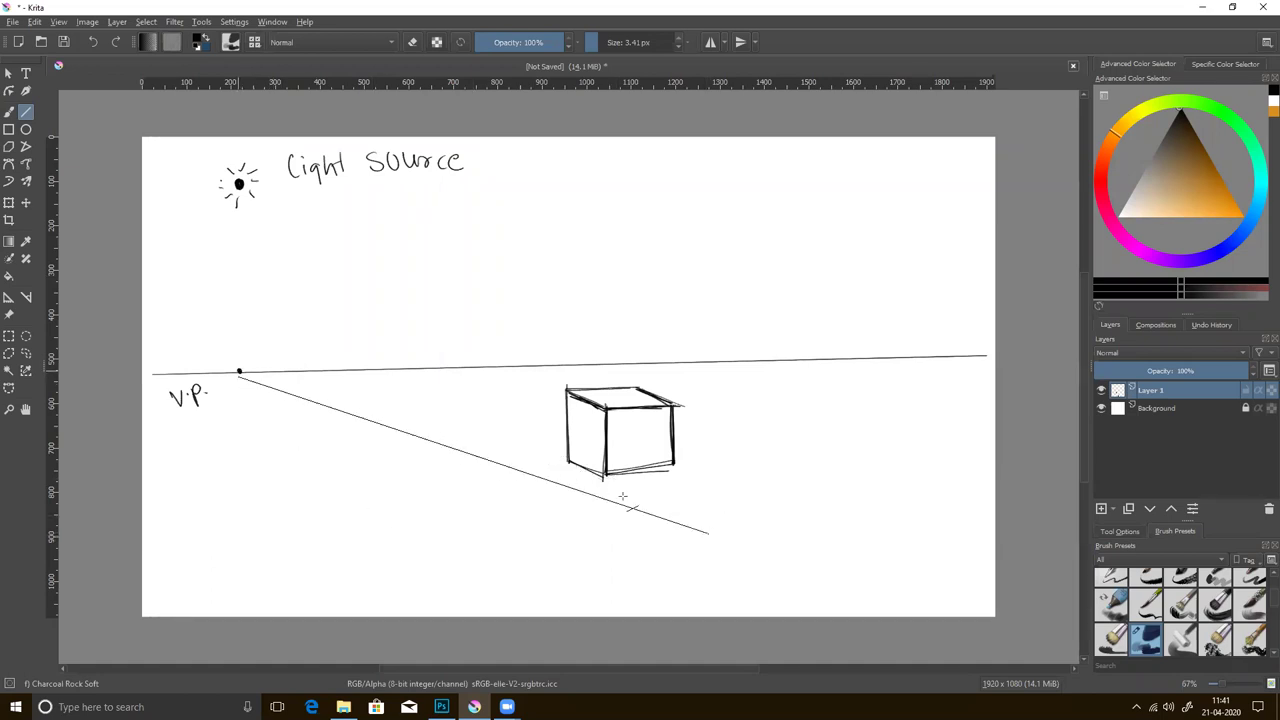
mouse_move(563, 474)
left_mouse_down()
mouse_move(576, 462)
mouse_move(766, 560)
left_mouse_up()
key("ctrl+z")
left_click(9, 112)
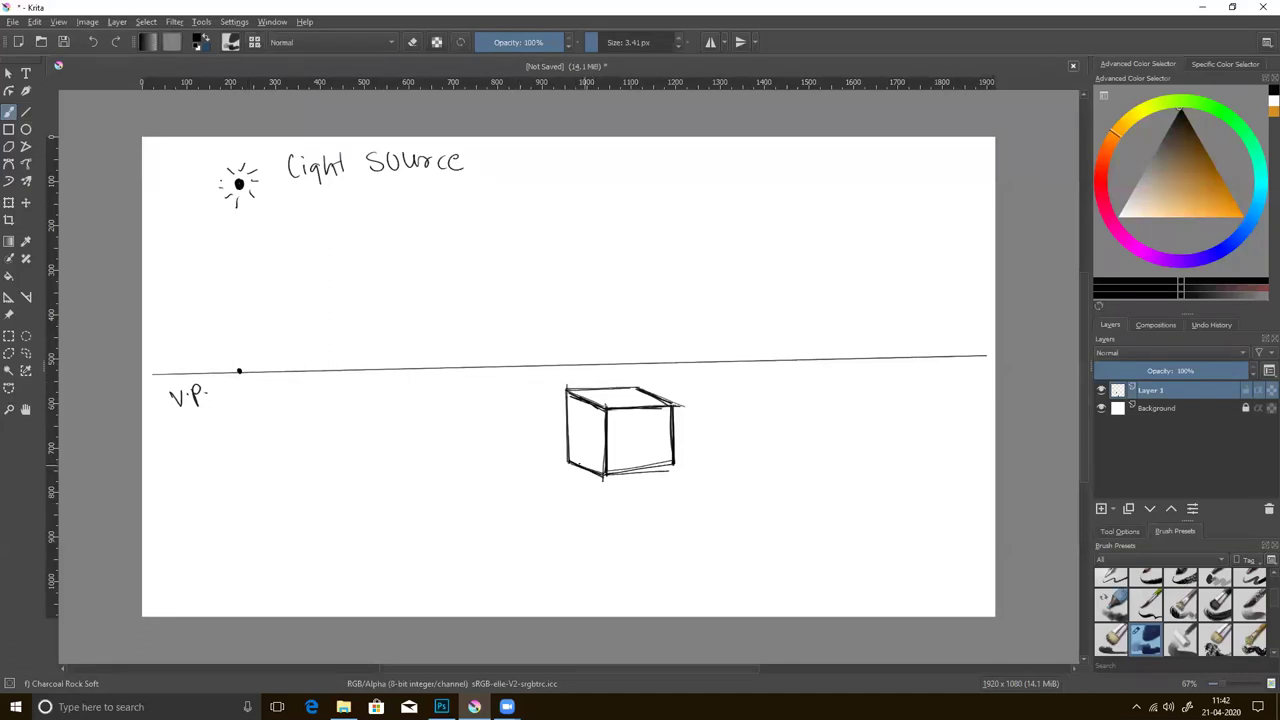
- Draw and reinforce shadow lines running from the cube's front and right base corners
left_click_drag(604, 476, 778, 553)
left_click_drag(600, 476, 806, 565)
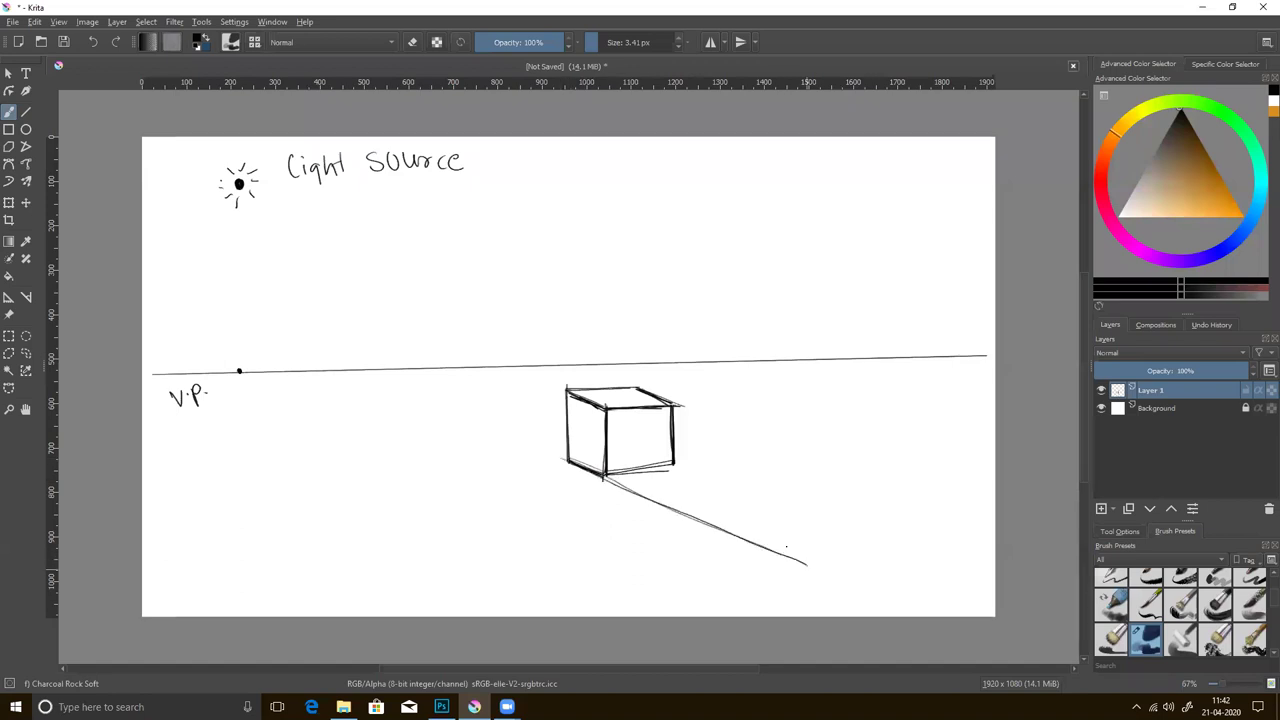
left_click_drag(692, 464, 886, 558)
left_click_drag(678, 462, 940, 565)
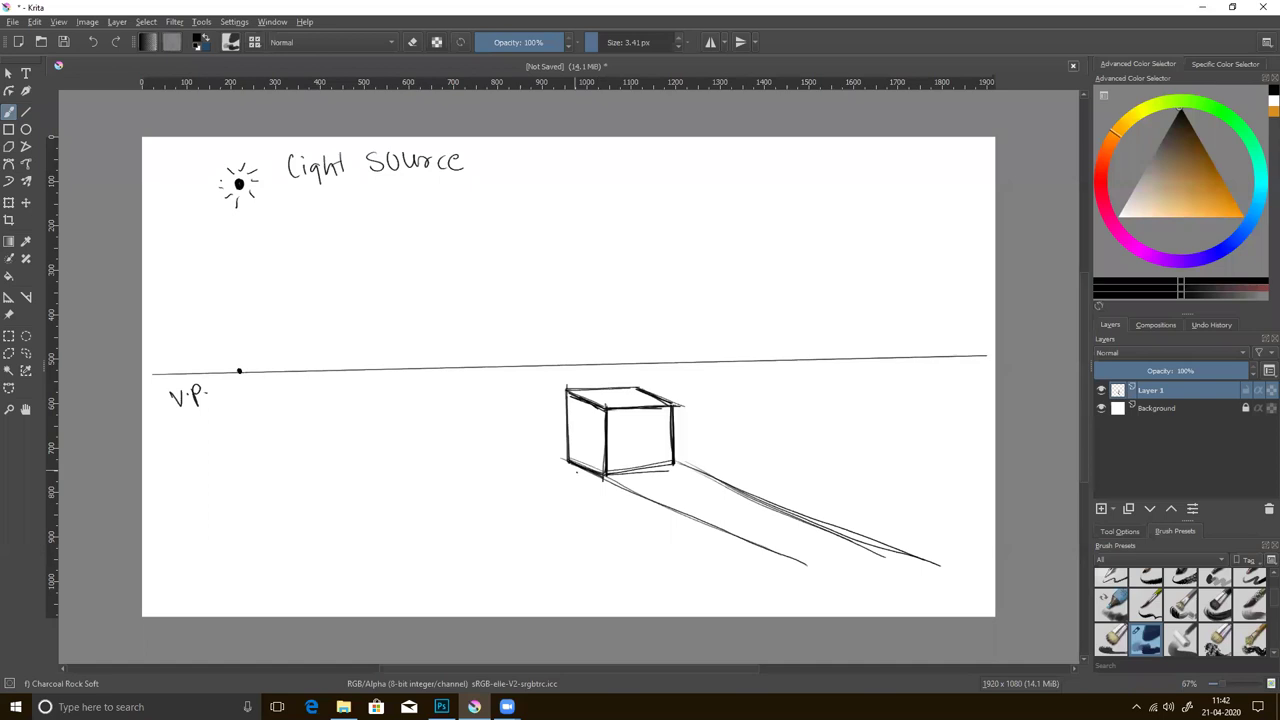
left_click_drag(568, 462, 716, 558)
mouse_move(584, 474)
left_mouse_down()
mouse_move(756, 577)
mouse_move(626, 485)
mouse_move(836, 578)
left_mouse_up()
left_click_drag(680, 461, 910, 563)
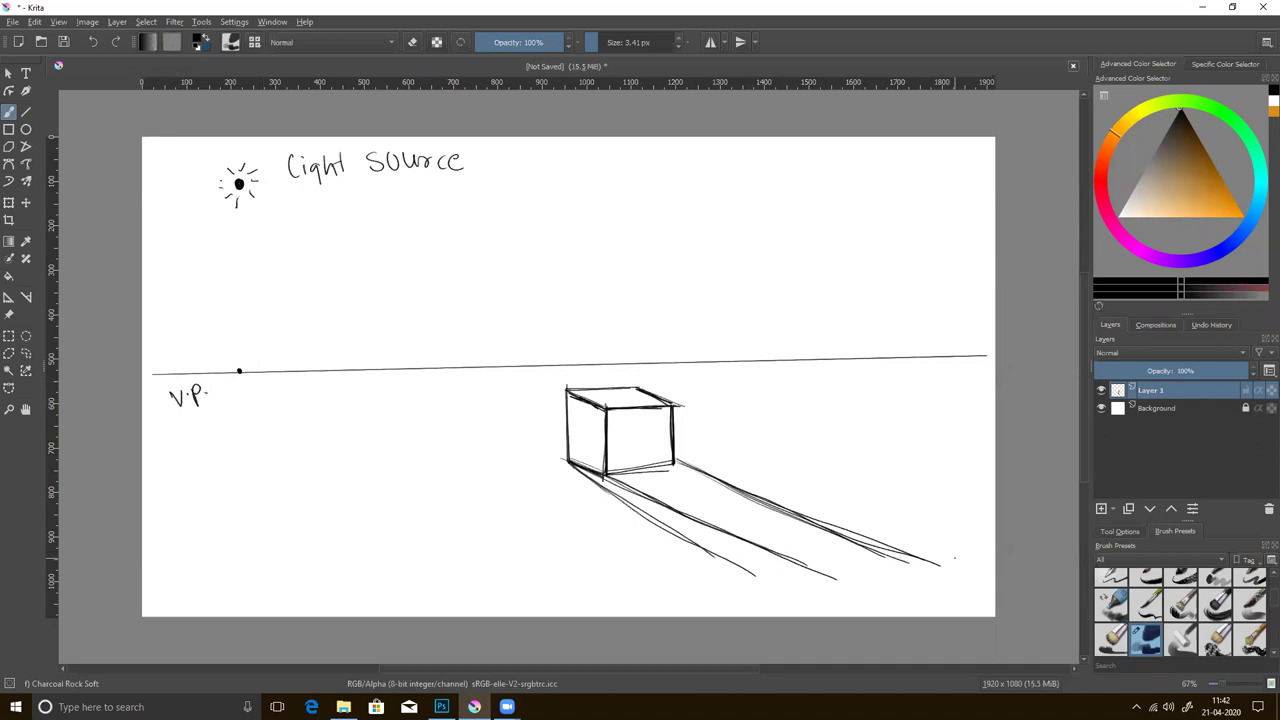
- Draw a dashed light ray from the sun through the cube's top-left corner and beyond
left_click(264, 203)
left_click_drag(430, 303, 438, 309)
left_click_drag(457, 320, 494, 342)
left_click_drag(510, 352, 519, 359)
left_click_drag(535, 370, 543, 377)
left_click_drag(557, 385, 564, 391)
left_click_drag(699, 497, 708, 506)
left_click_drag(722, 520, 734, 533)
left_click_drag(828, 520, 842, 532)
- Dash a second light ray to the cube's top and add a small mark beneath the cube
left_click_drag(448, 286, 460, 293)
left_click_drag(482, 299, 494, 307)
left_click_drag(515, 316, 568, 348)
left_click_drag(584, 353, 596, 360)
left_click_drag(613, 368, 621, 374)
left_click_drag(631, 473, 639, 487)
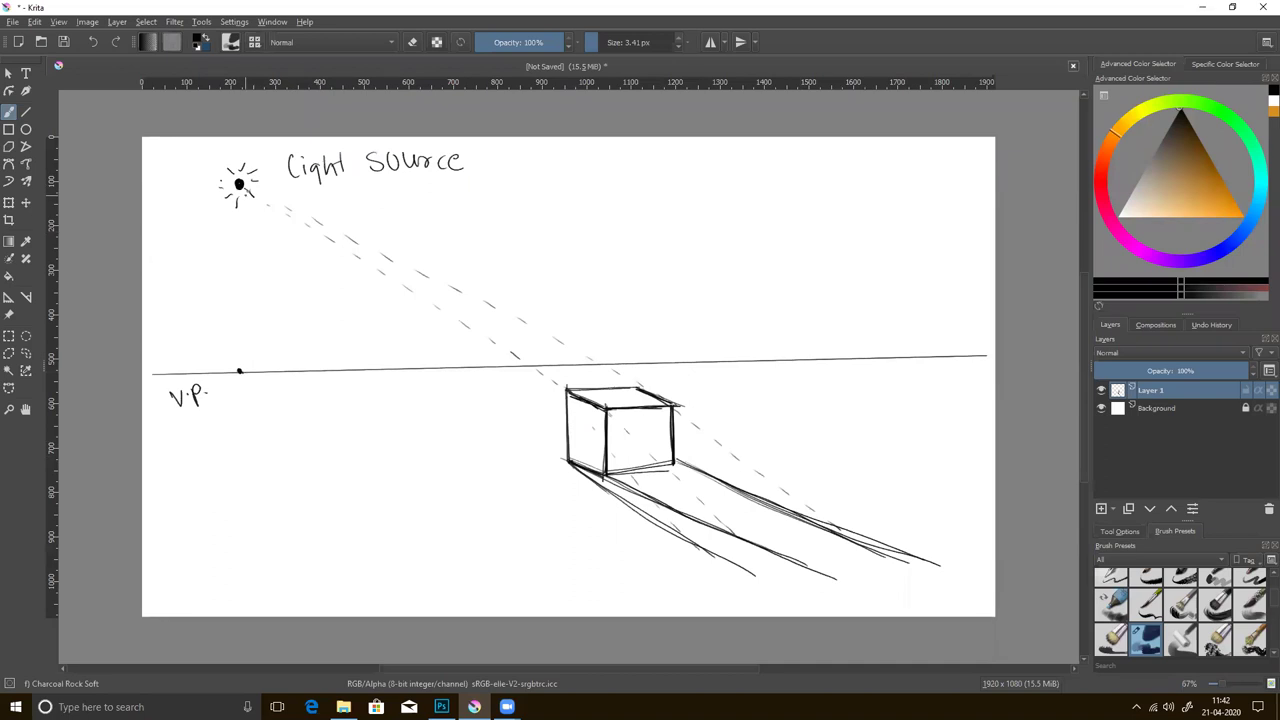
- Dash a light ray to the cube's bottom-left corner and mark the shadow's far edge
left_click_drag(340, 268, 356, 281)
left_click_drag(396, 314, 469, 373)
left_click_drag(497, 397, 605, 485)
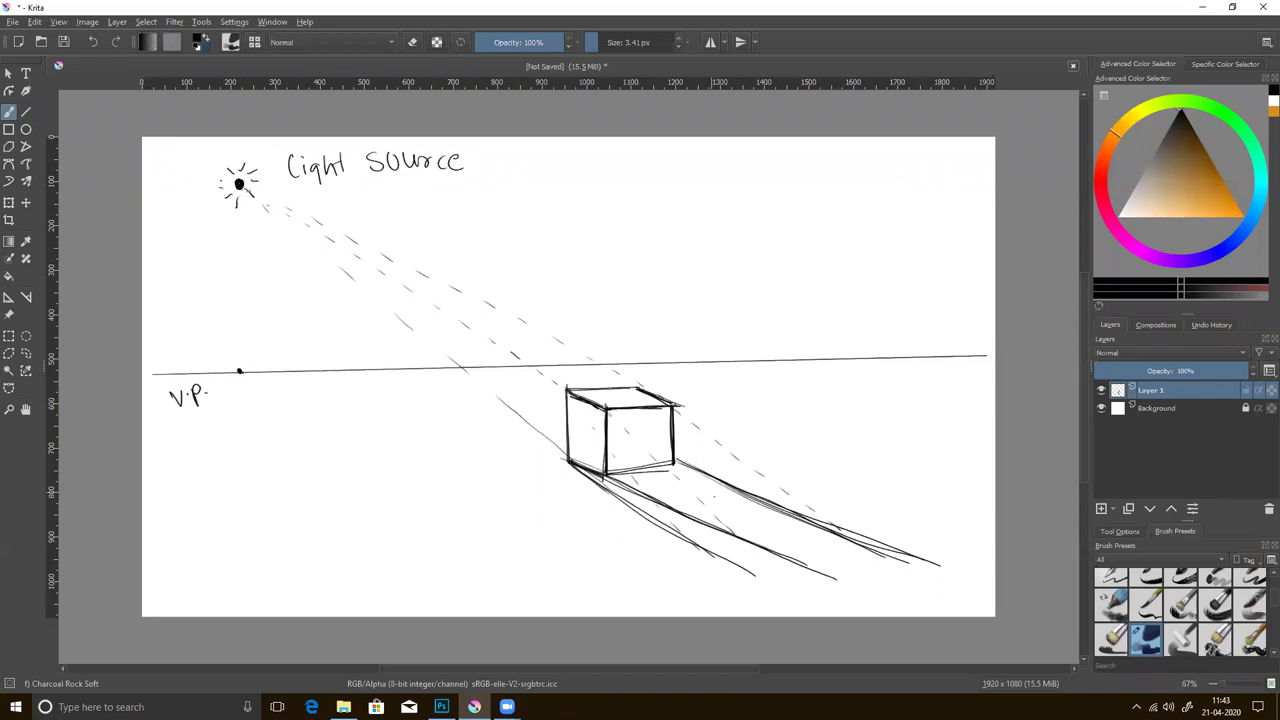
mouse_move(734, 535)
left_mouse_down()
mouse_move(802, 520)
mouse_move(678, 538)
left_mouse_up()
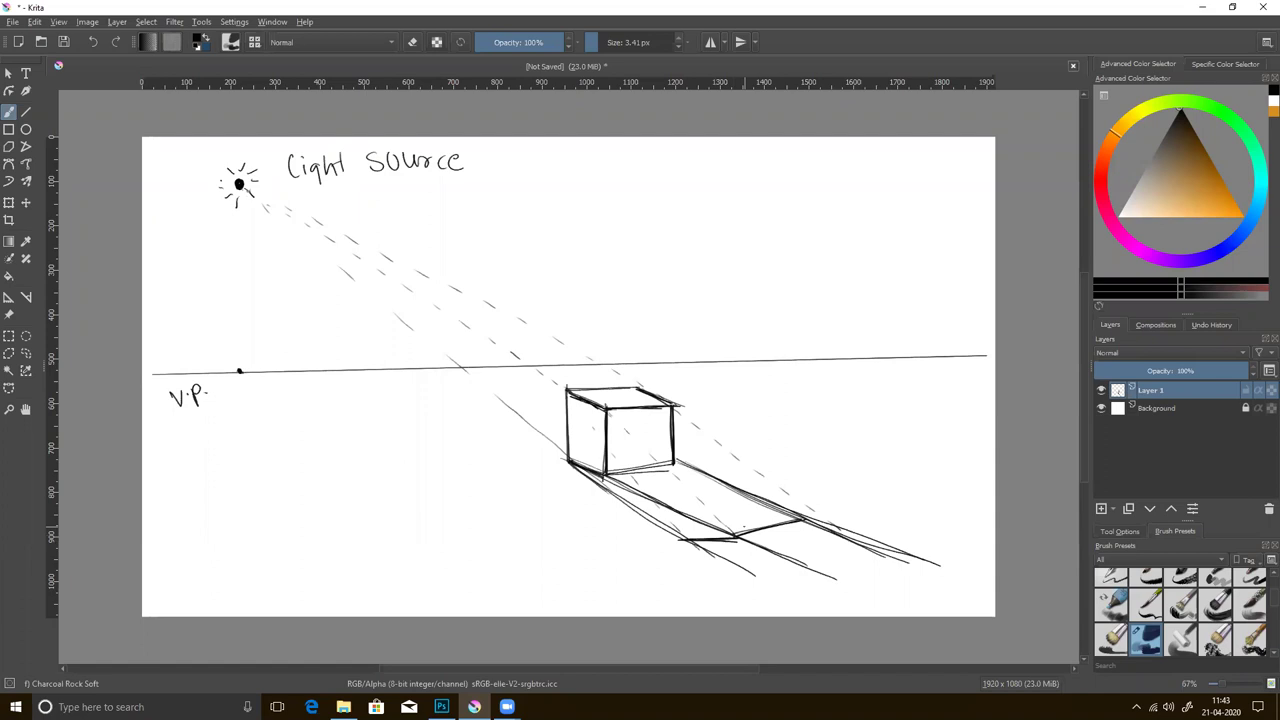
- Enlarge the brush to about 53 px and paint the cast shadow solid black
left_click_drag(580, 468, 648, 510)
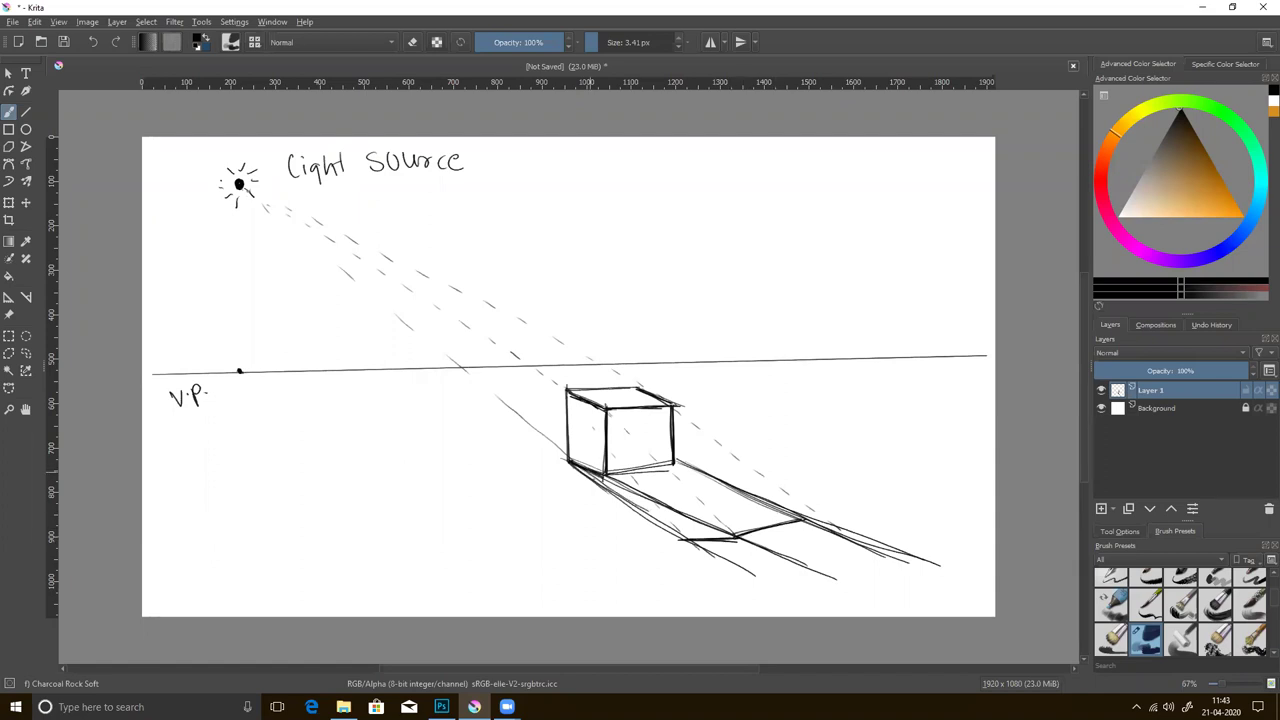
left_click_drag(578, 468, 610, 490)
left_click_drag(600, 42, 626, 42)
left_click_drag(604, 478, 676, 528)
mouse_move(606, 472)
left_mouse_down()
mouse_move(649, 470)
mouse_move(700, 520)
mouse_move(735, 490)
mouse_move(687, 476)
mouse_move(740, 510)
mouse_move(778, 514)
mouse_move(685, 530)
mouse_move(720, 530)
mouse_move(636, 498)
mouse_move(674, 523)
mouse_move(651, 477)
mouse_move(707, 503)
mouse_move(691, 479)
mouse_move(741, 505)
left_mouse_up()
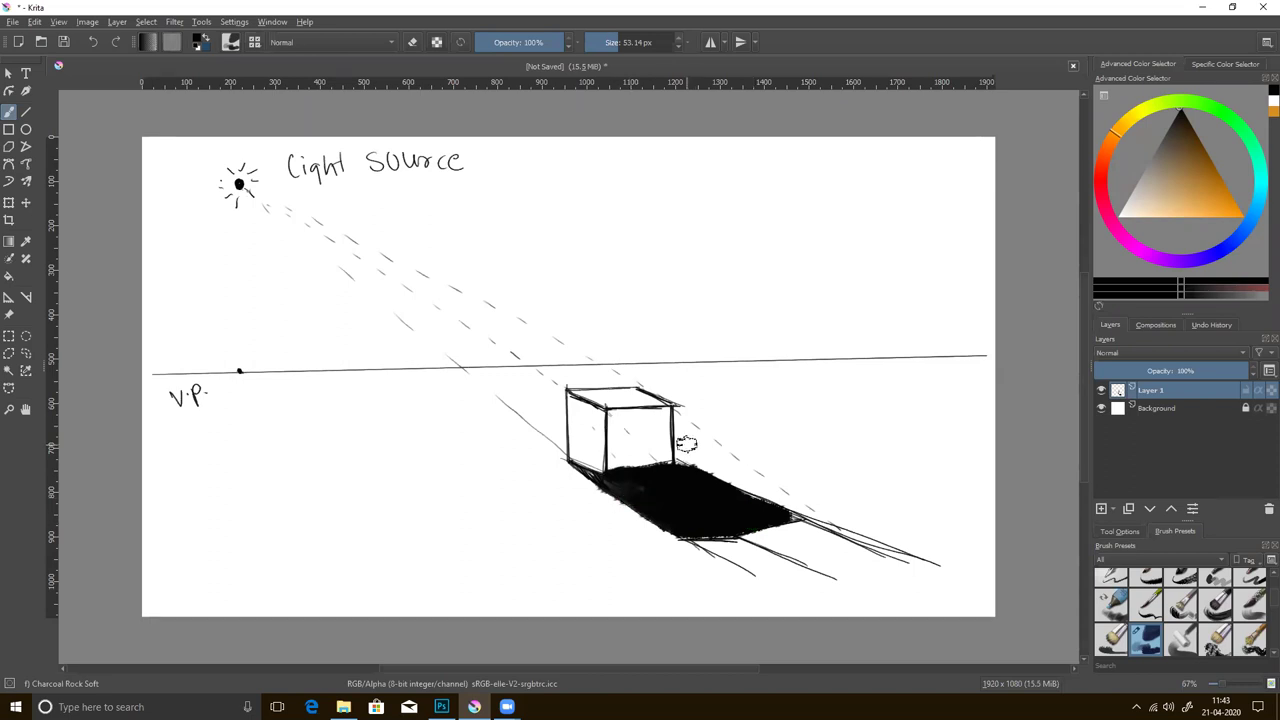
- In Photoshop, hide Layer 1 and Layer 2, then add a new Layer 3 at the top
left_click_drag(612, 42, 604, 42)
left_click(1205, 7)
left_click(441, 707)
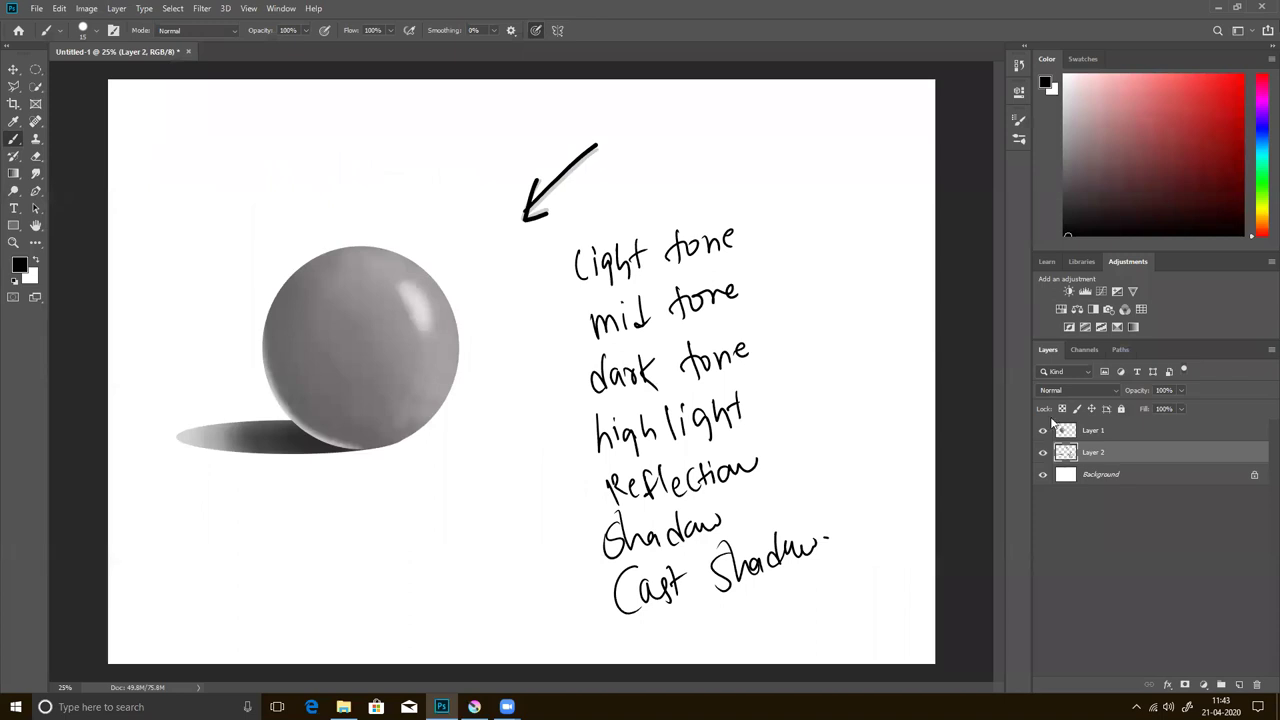
left_click(1043, 452)
left_click(1043, 430)
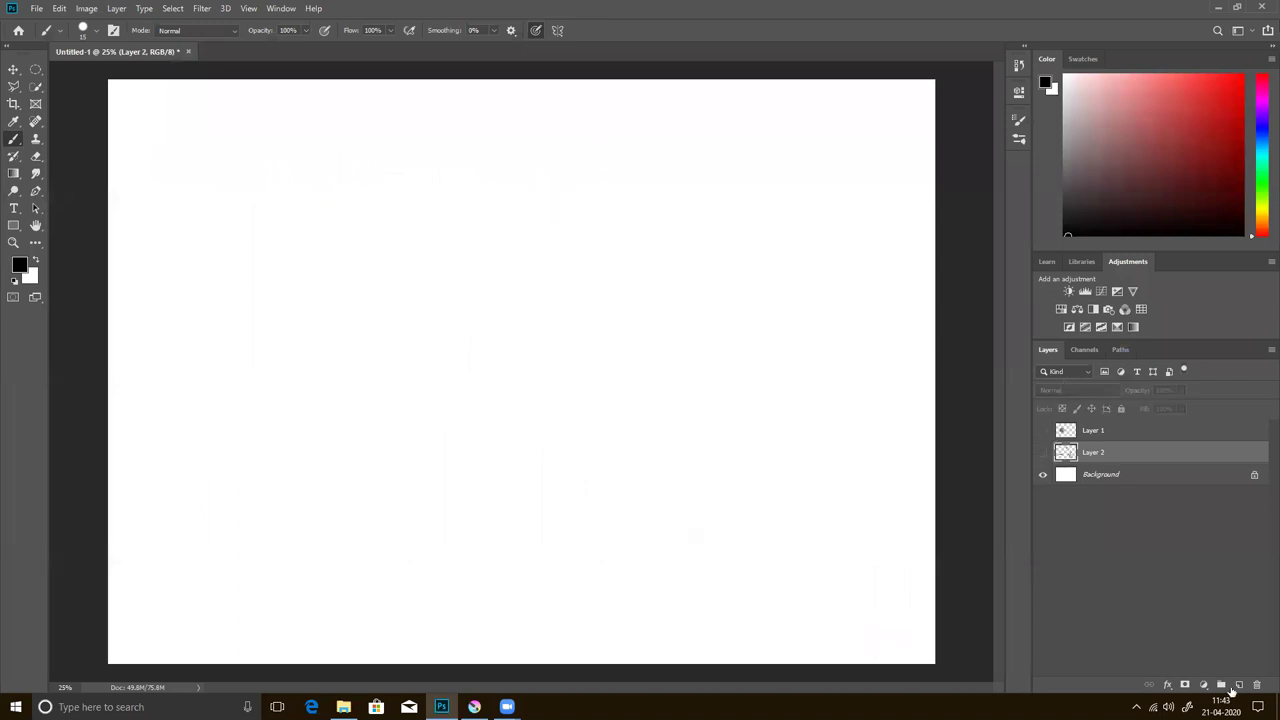
left_click(1239, 685)
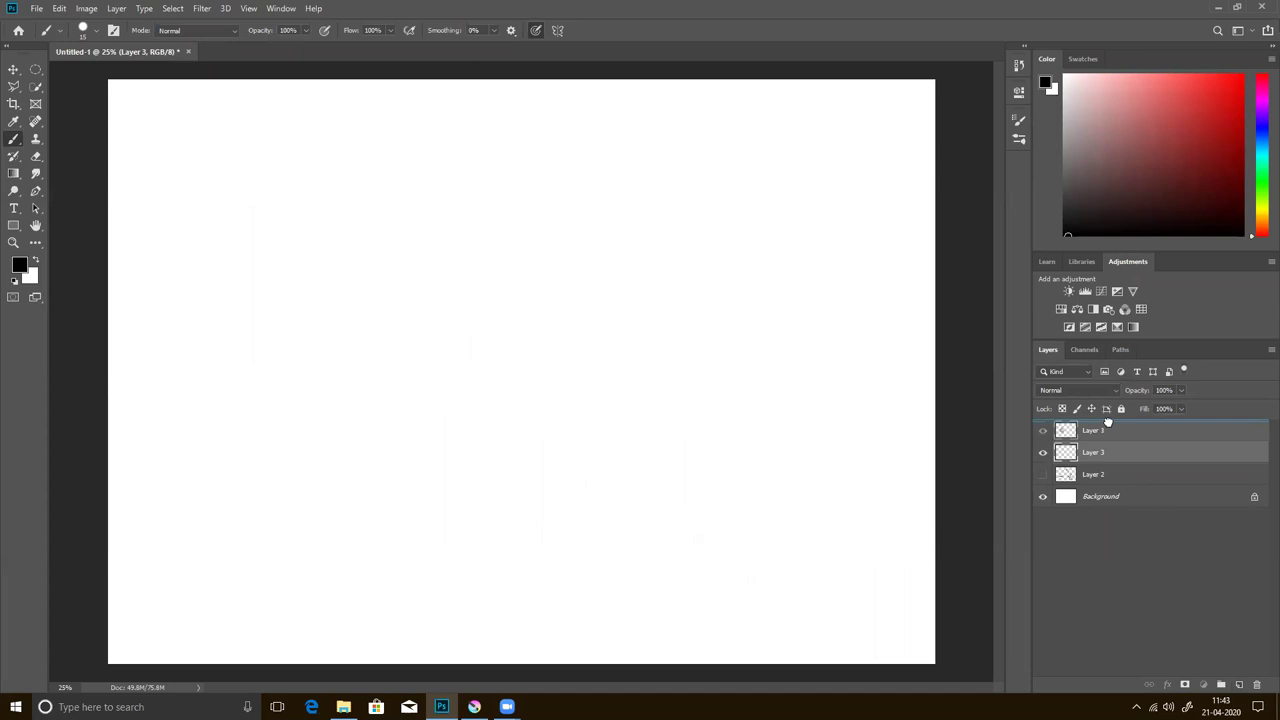
left_click_drag(1110, 451, 1110, 421)
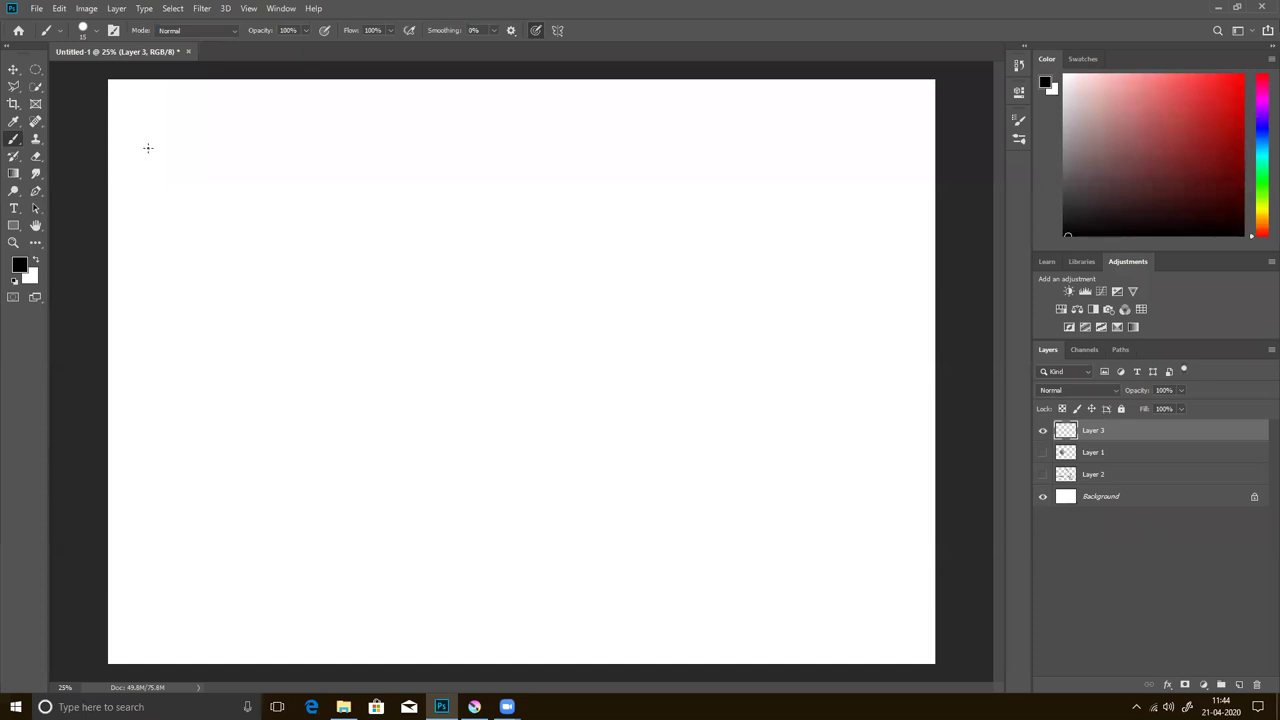
- Draw the table's plan rectangle, labelled 6ft along its length and 'plan' beneath
left_click_drag(147, 125, 152, 206)
mouse_move(147, 122)
left_mouse_down()
mouse_move(291, 127)
mouse_move(291, 200)
left_mouse_up()
left_click_drag(147, 207, 281, 204)
mouse_move(148, 122)
left_mouse_down()
mouse_move(293, 125)
mouse_move(292, 220)
left_mouse_up()
left_click_drag(147, 209, 296, 203)
mouse_move(150, 118)
left_mouse_down()
mouse_move(155, 217)
mouse_move(305, 118)
mouse_move(319, 184)
mouse_move(341, 144)
left_mouse_up()
mouse_move(206, 91)
left_mouse_down()
mouse_move(200, 106)
mouse_move(237, 108)
left_mouse_up()
left_click_drag(225, 102, 242, 101)
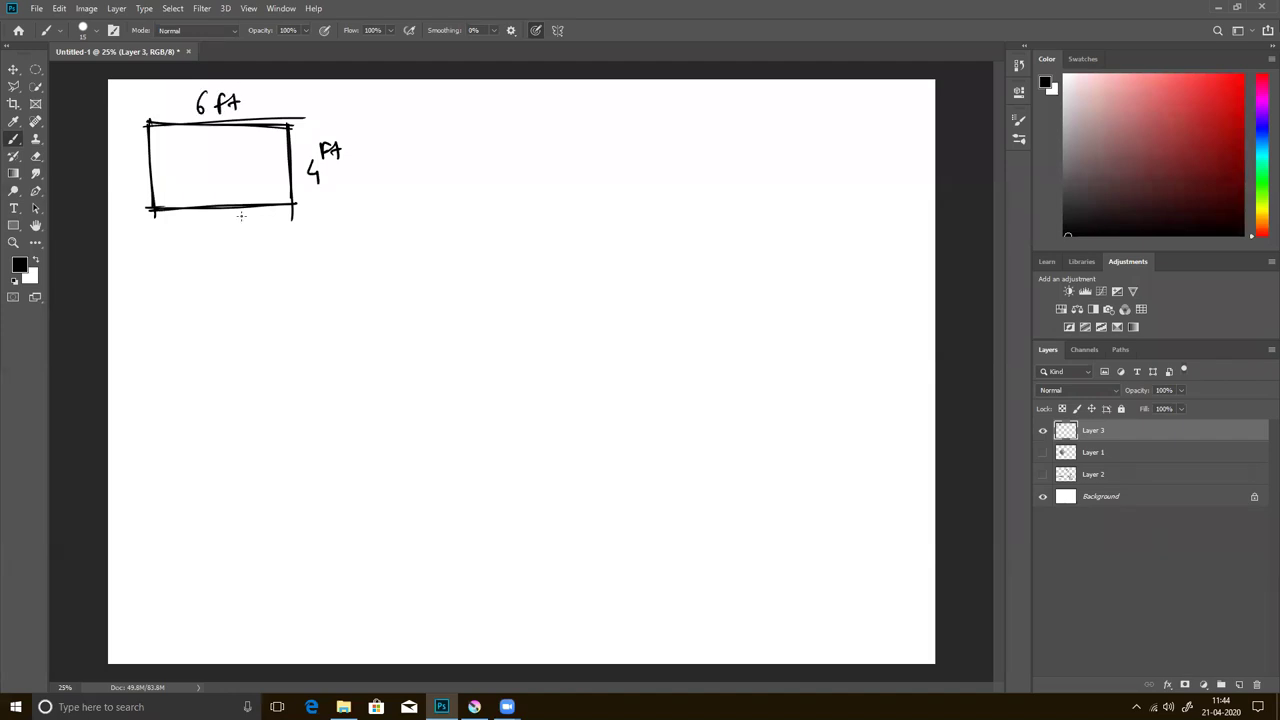
left_click_drag(172, 226, 192, 238)
left_click_drag(209, 228, 239, 236)
- Draw the table's front view with top and legs, labelled 'Front'
mouse_move(126, 313)
left_mouse_down()
mouse_move(327, 309)
mouse_move(125, 325)
left_mouse_up()
left_click_drag(223, 321, 327, 312)
mouse_move(124, 318)
left_mouse_down()
mouse_move(135, 424)
mouse_move(140, 325)
mouse_move(134, 426)
mouse_move(140, 328)
left_mouse_up()
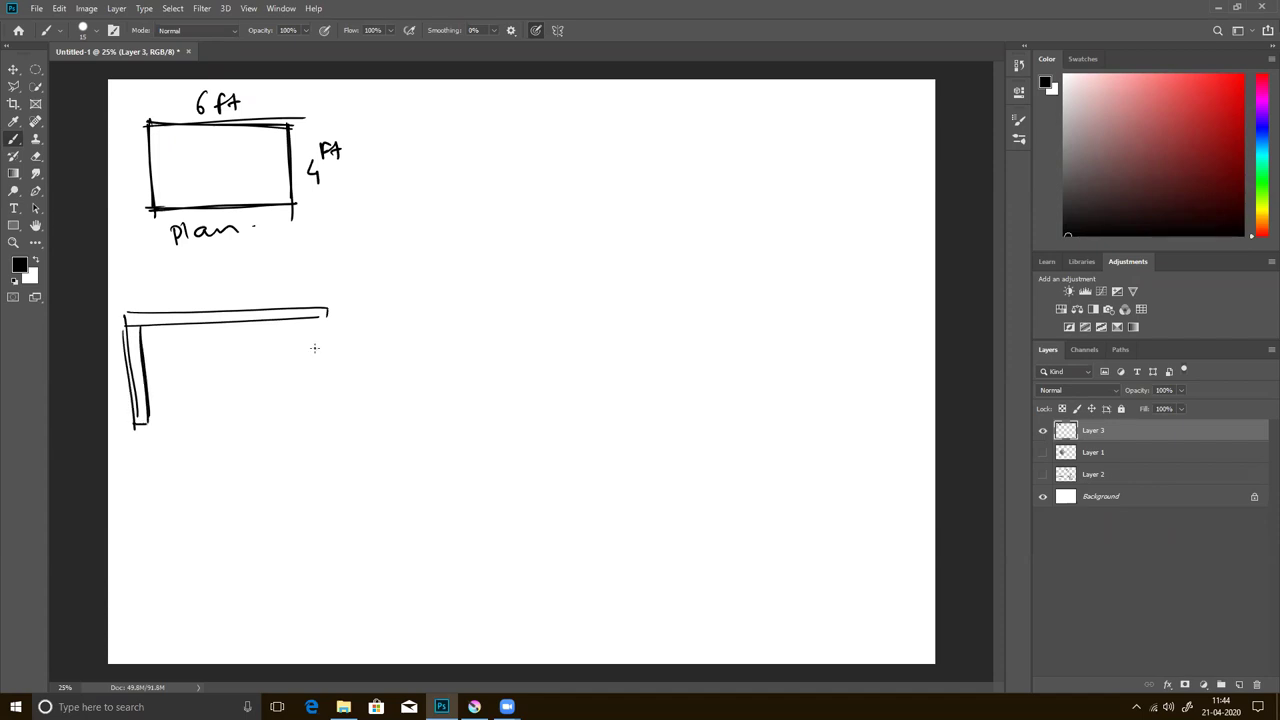
left_click_drag(326, 313, 330, 404)
mouse_move(308, 318)
left_mouse_down()
mouse_move(315, 410)
mouse_move(334, 414)
left_mouse_up()
left_click_drag(305, 368, 318, 422)
left_click_drag(316, 420, 330, 420)
mouse_move(160, 452)
left_mouse_down()
mouse_move(164, 472)
mouse_move(174, 460)
left_mouse_up()
mouse_move(182, 472)
left_mouse_down()
mouse_move(194, 458)
mouse_move(238, 472)
mouse_move(258, 450)
left_mouse_up()
left_click_drag(248, 452, 250, 472)
- Draw the table's side view with legs and top, labelled 'Side'
left_click_drag(375, 312, 384, 404)
left_click_drag(392, 320, 394, 408)
left_click_drag(392, 321, 440, 320)
mouse_move(372, 309)
left_mouse_down()
mouse_move(453, 304)
mouse_move(447, 403)
left_mouse_up()
mouse_move(453, 305)
left_mouse_down()
mouse_move(463, 404)
mouse_move(389, 446)
left_mouse_up()
mouse_move(412, 436)
left_mouse_down()
mouse_move(414, 448)
mouse_move(430, 418)
mouse_move(452, 448)
left_mouse_up()
- Write the 4ft width over the side view and 6ft over the front view
left_click_drag(385, 280, 396, 291)
left_click_drag(392, 280, 392, 298)
mouse_move(408, 280)
left_mouse_down()
mouse_move(402, 298)
mouse_move(424, 287)
left_mouse_up()
left_click_drag(418, 282, 420, 298)
mouse_move(190, 281)
left_mouse_down()
mouse_move(186, 297)
mouse_move(203, 298)
left_mouse_up()
left_click_drag(199, 290, 216, 287)
mouse_move(230, 282)
left_mouse_down()
mouse_move(230, 295)
mouse_move(246, 284)
left_mouse_up()
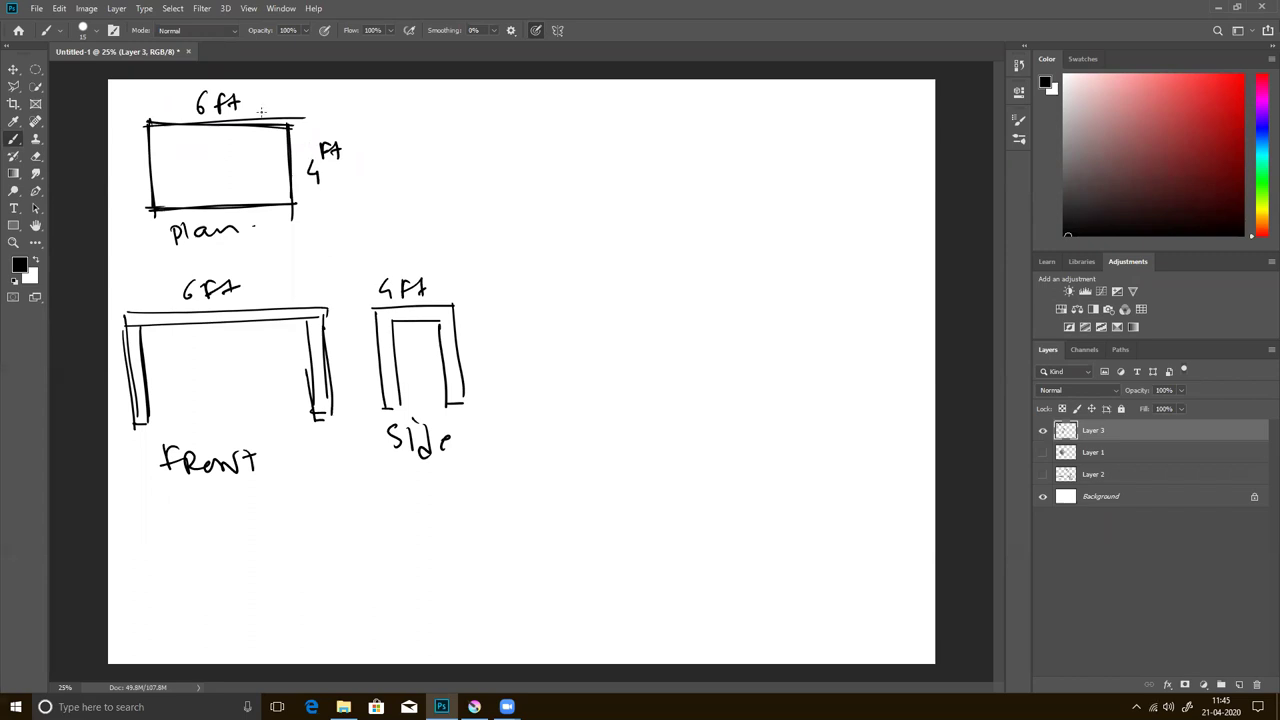
- Draw the table top as a perspective parallelogram with thickened edges
left_click_drag(542, 301, 719, 267)
left_click_drag(652, 334, 540, 302)
left_click_drag(706, 270, 798, 296)
left_click_drag(676, 334, 800, 298)
left_click_drag(540, 303, 588, 318)
left_click_drag(706, 268, 798, 294)
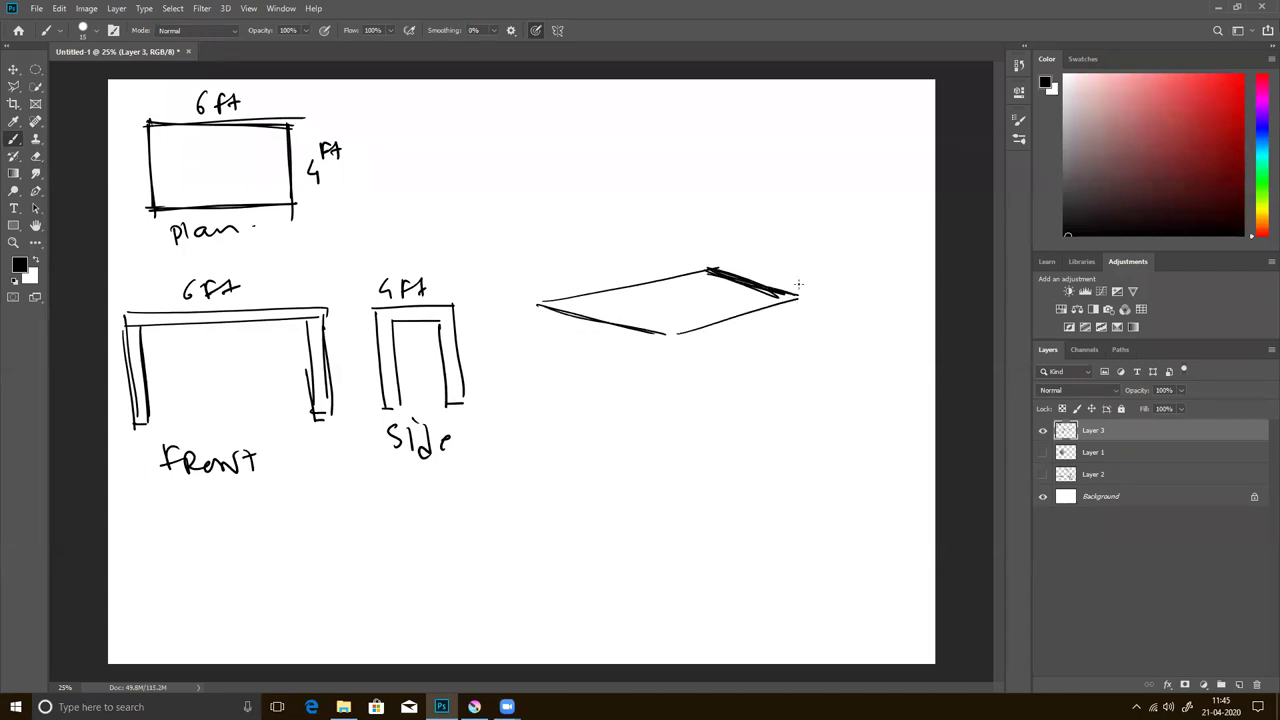
- Label the angled table top's short edge 4ft and long edge 6ft
left_click_drag(538, 302, 662, 333)
left_click_drag(756, 248, 762, 270)
mouse_move(780, 248)
left_mouse_down()
mouse_move(776, 266)
mouse_move(786, 256)
left_mouse_up()
left_click_drag(788, 252, 796, 264)
left_click_drag(742, 323, 740, 336)
mouse_move(764, 326)
left_mouse_down()
mouse_move(756, 344)
mouse_move(766, 332)
left_mouse_up()
mouse_move(772, 322)
left_mouse_down()
mouse_move(770, 344)
mouse_move(796, 326)
left_mouse_up()
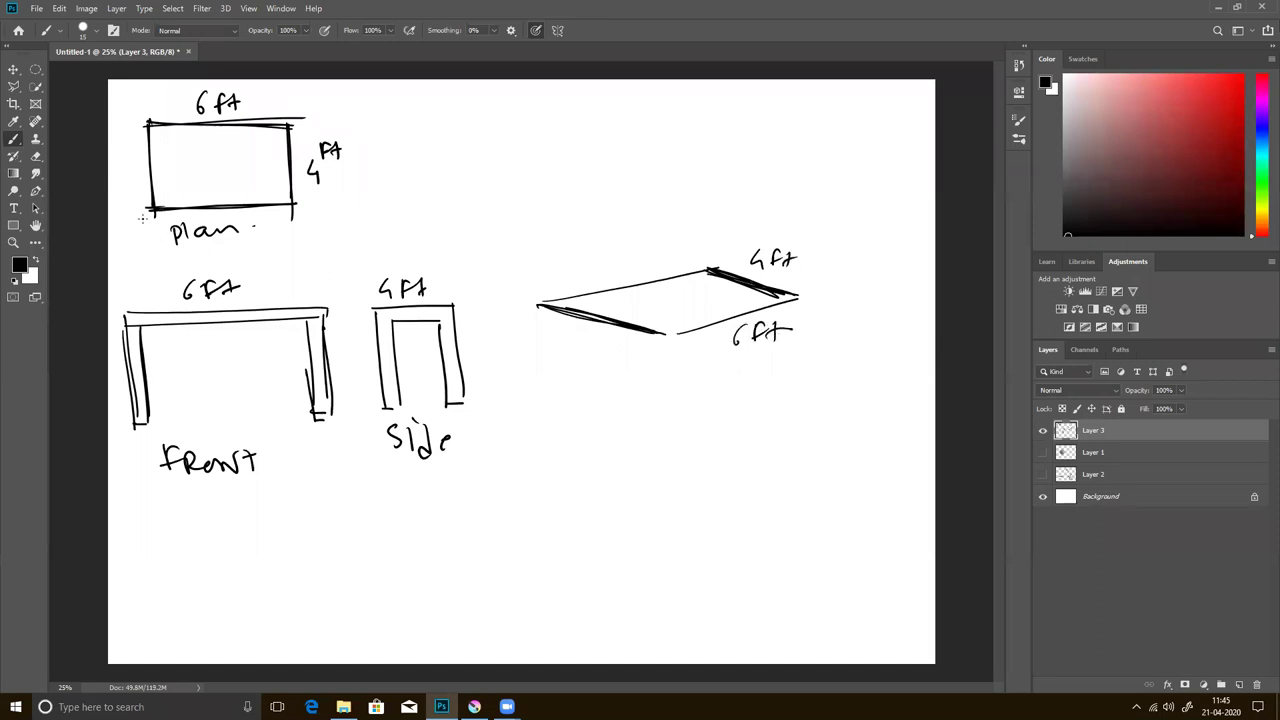
- Darken the angled table top's edges and note the 30 angle beneath it
left_click_drag(668, 335, 812, 290)
left_click_drag(524, 304, 688, 274)
mouse_move(719, 392)
left_mouse_down()
mouse_move(722, 406)
mouse_move(744, 394)
left_mouse_up()
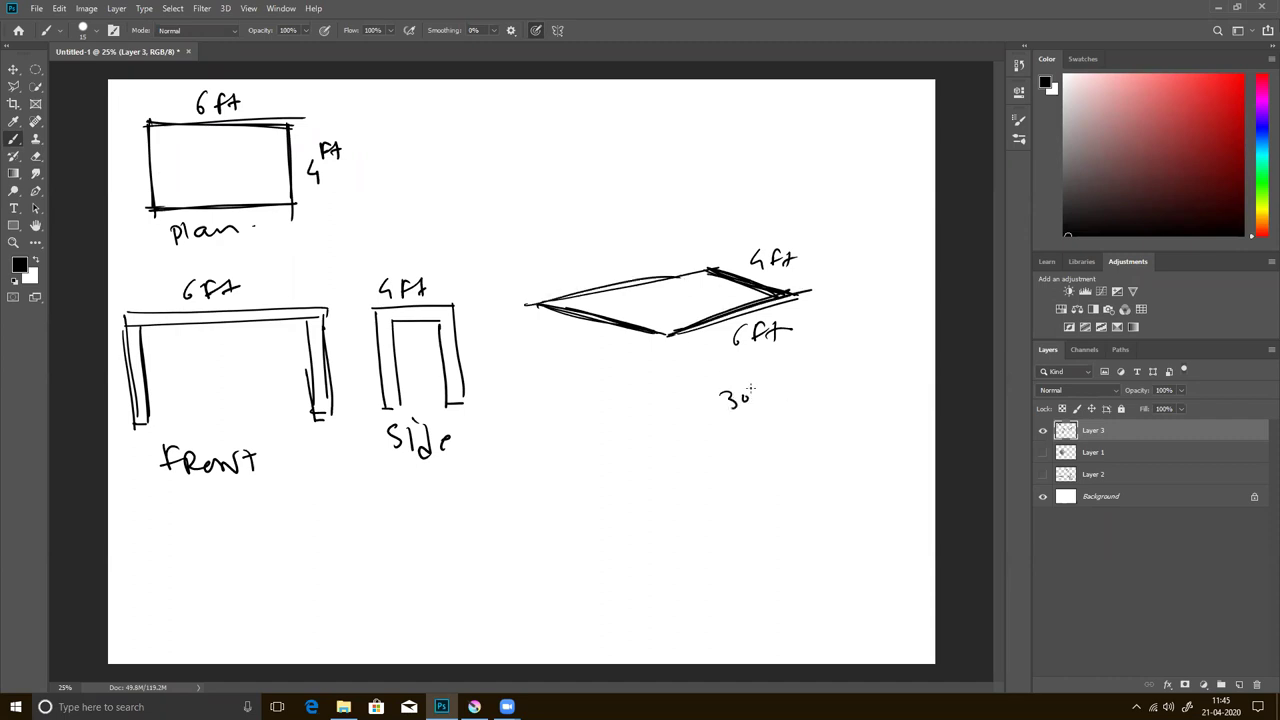
- Sketch a flatter trapezoid view of the table top with darkened slanted edges
mouse_move(566, 486)
left_mouse_down()
mouse_move(679, 485)
mouse_move(520, 511)
left_mouse_up()
left_click_drag(680, 486, 714, 500)
left_click_drag(524, 510, 722, 507)
mouse_move(608, 510)
left_mouse_down()
mouse_move(728, 508)
mouse_move(568, 489)
left_mouse_up()
mouse_move(676, 487)
left_mouse_down()
mouse_move(720, 507)
mouse_move(724, 489)
left_mouse_up()
- Label the flatter table top 4ft and strengthen its upper edge
left_click_drag(721, 482, 720, 494)
mouse_move(736, 477)
left_mouse_down()
mouse_move(729, 494)
mouse_move(737, 484)
left_mouse_up()
left_click_drag(741, 477, 740, 493)
left_click_drag(736, 483, 748, 482)
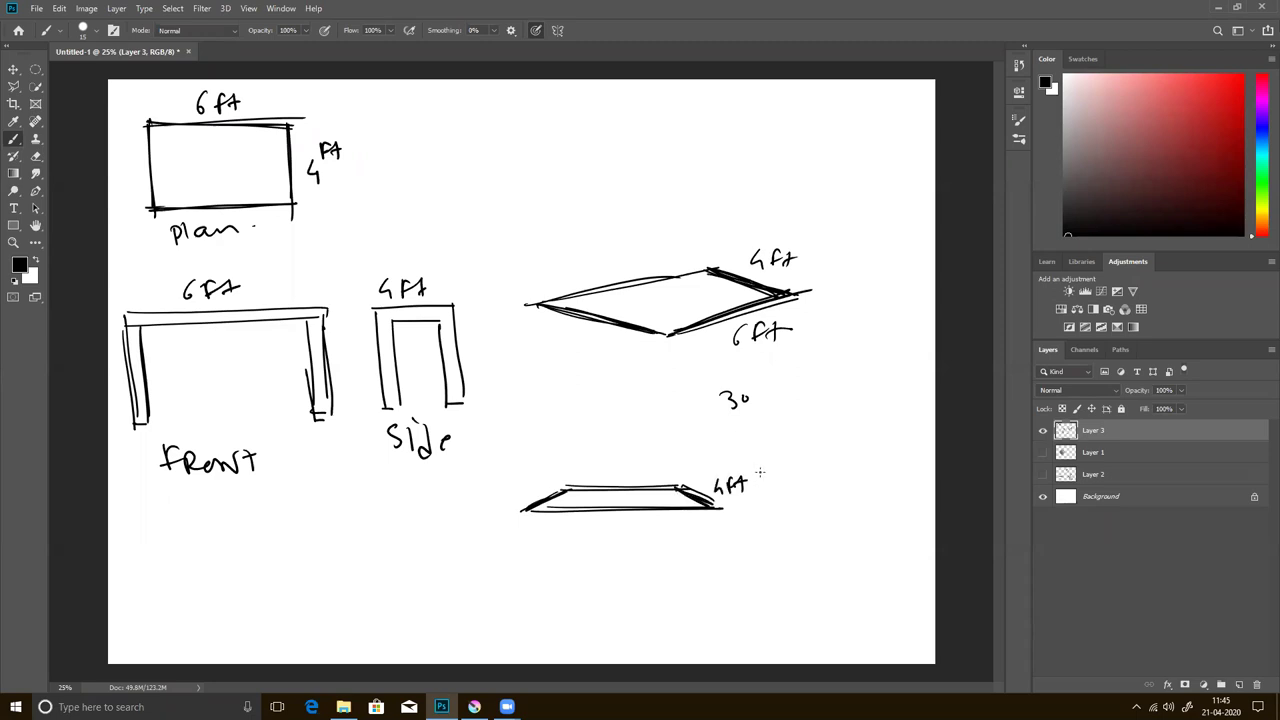
left_click_drag(562, 489, 714, 479)
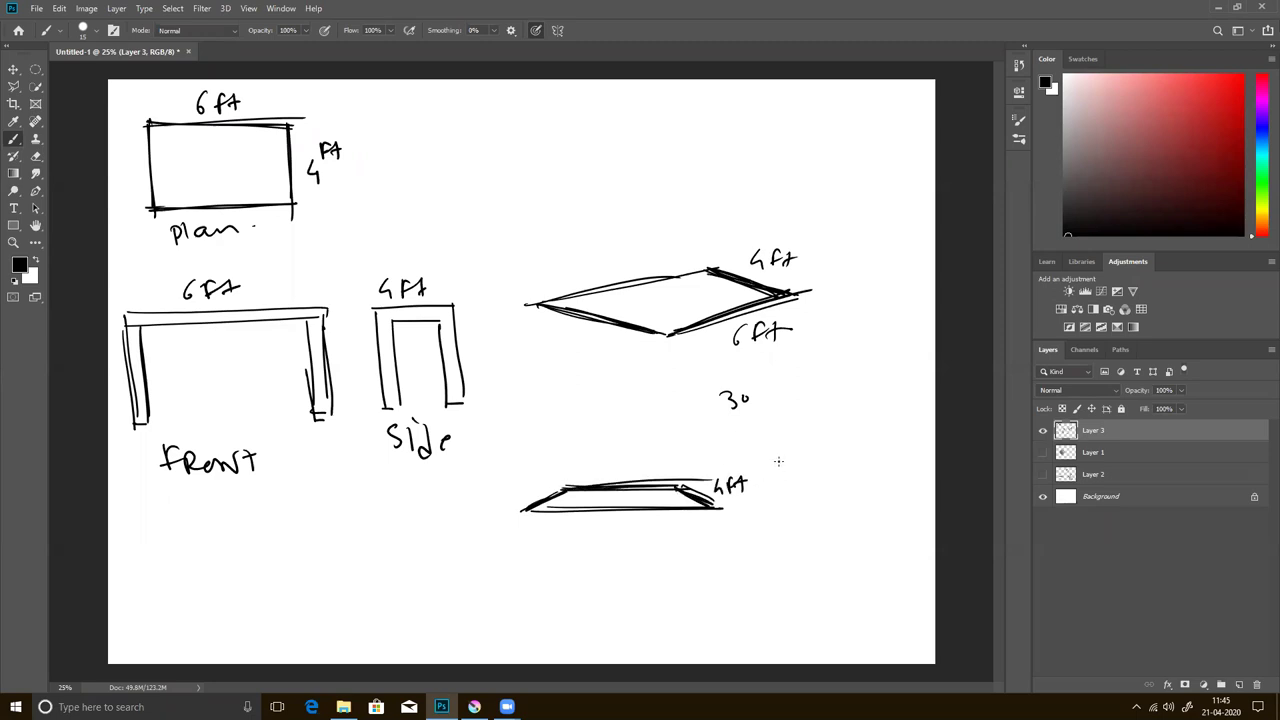
- Sketch the table top seen straight on as a rectangle with its dimension label
mouse_move(402, 624)
left_mouse_down()
mouse_move(566, 556)
mouse_move(570, 608)
left_mouse_up()
left_click_drag(418, 628, 556, 621)
left_click_drag(590, 577, 610, 600)
mouse_move(612, 584)
left_mouse_down()
mouse_move(626, 582)
mouse_move(626, 604)
left_mouse_up()
left_click_drag(712, 508, 530, 512)
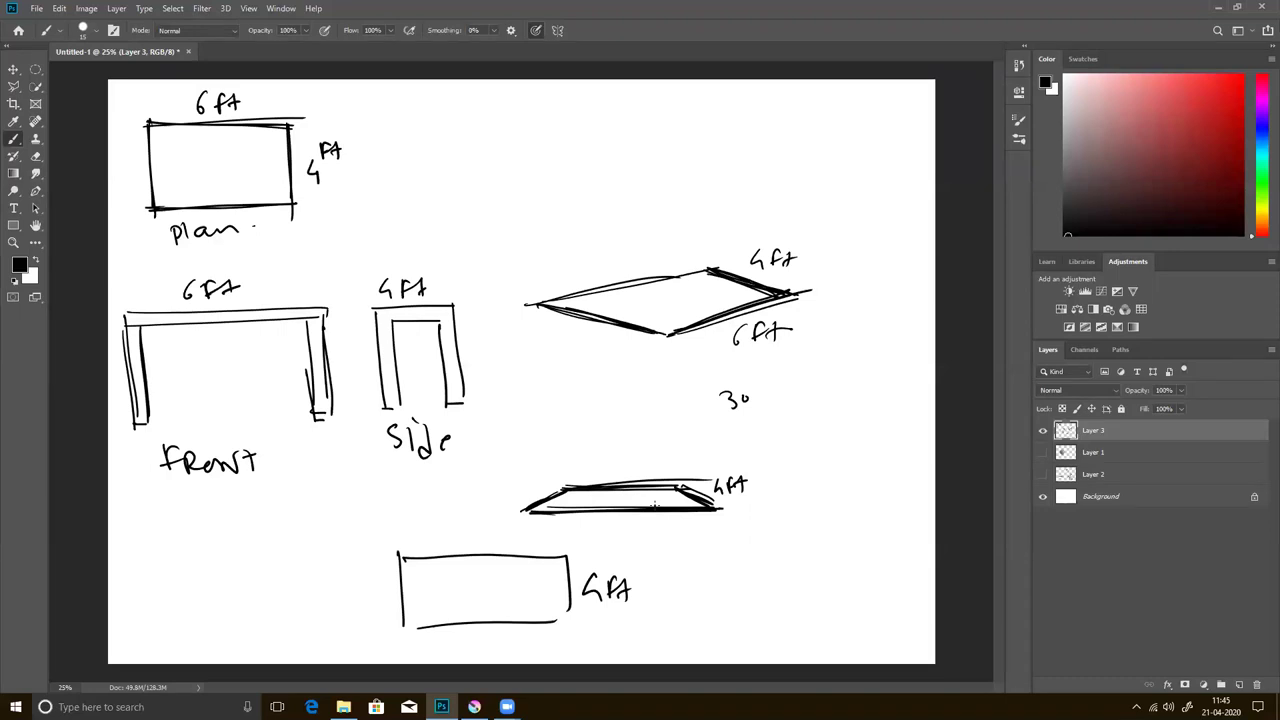
- Thicken the flatter top's edges and write 6ft beneath it
mouse_move(528, 509)
left_mouse_down()
mouse_move(694, 498)
mouse_move(618, 513)
mouse_move(660, 541)
left_mouse_up()
left_click_drag(655, 530, 676, 541)
left_click_drag(671, 531, 686, 530)
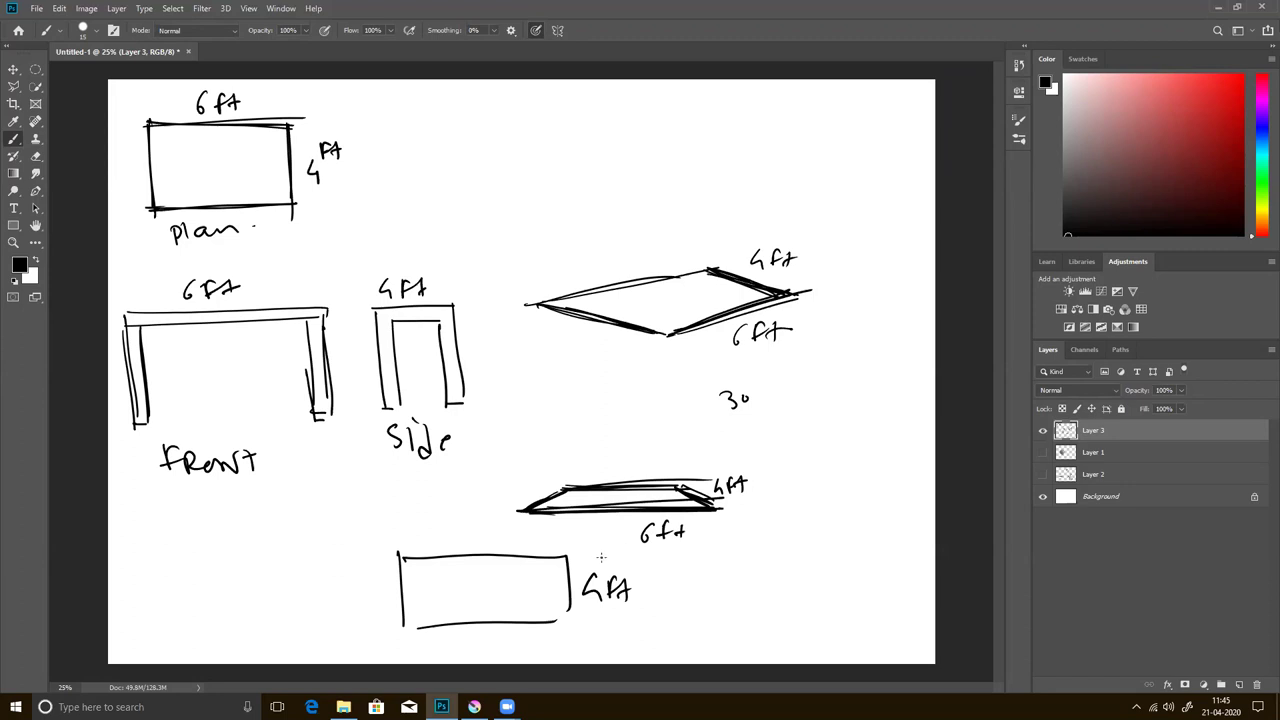
left_click_drag(568, 490, 682, 482)
- Return to Krita, hide the cube drawing layer and add a new Layer 2
left_click(474, 707)
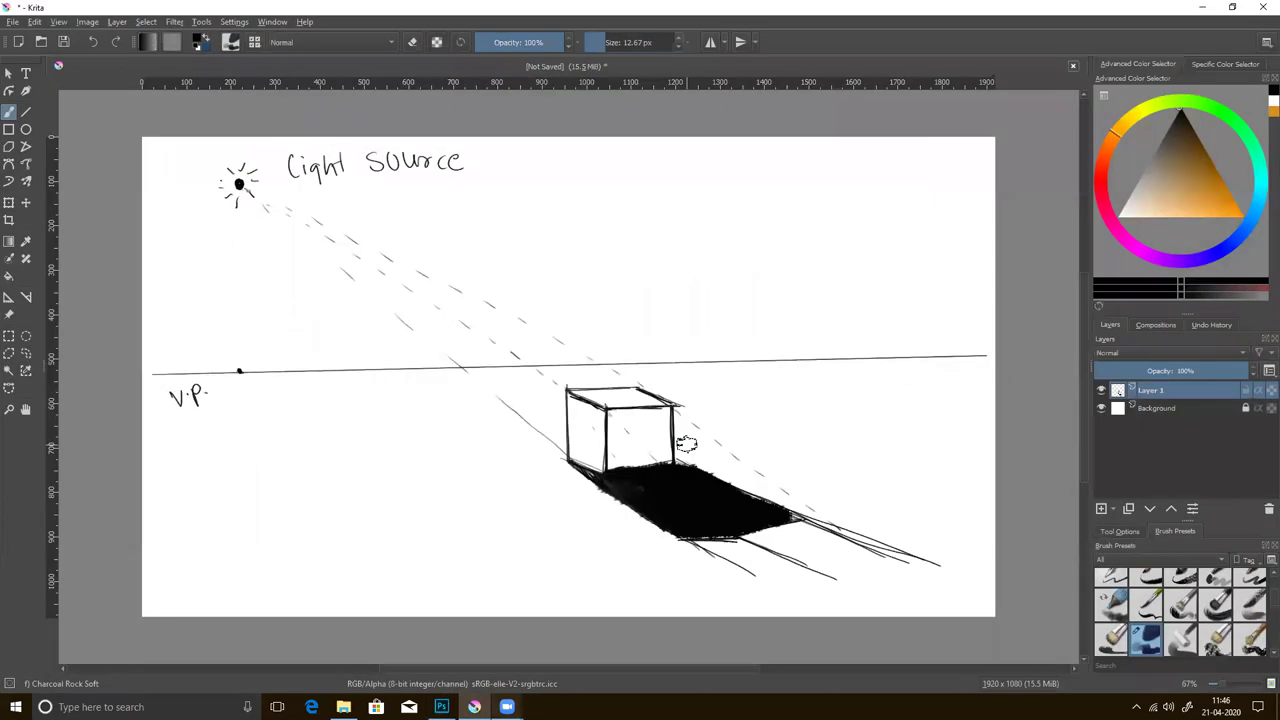
left_click(1101, 390)
left_click(1100, 509)
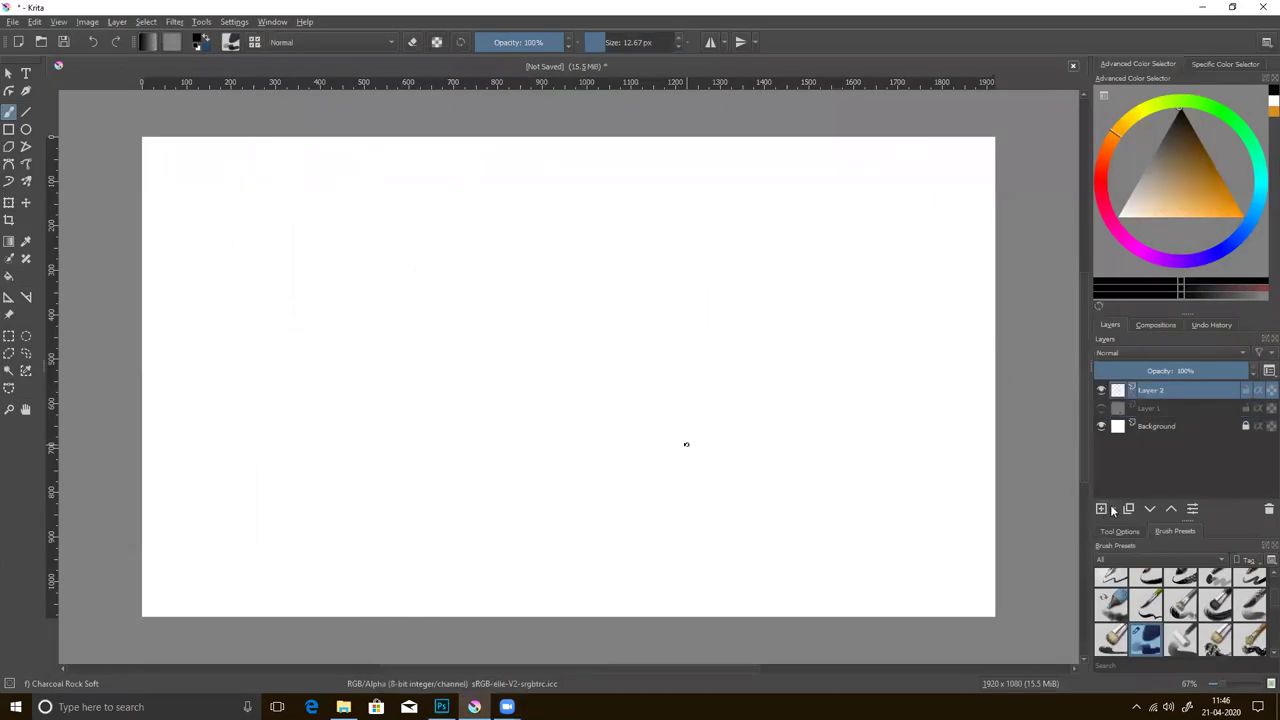
- Draw a bold rectangle near the top with small squares at its corners
left_click(9, 129)
left_click_drag(439, 167, 605, 234)
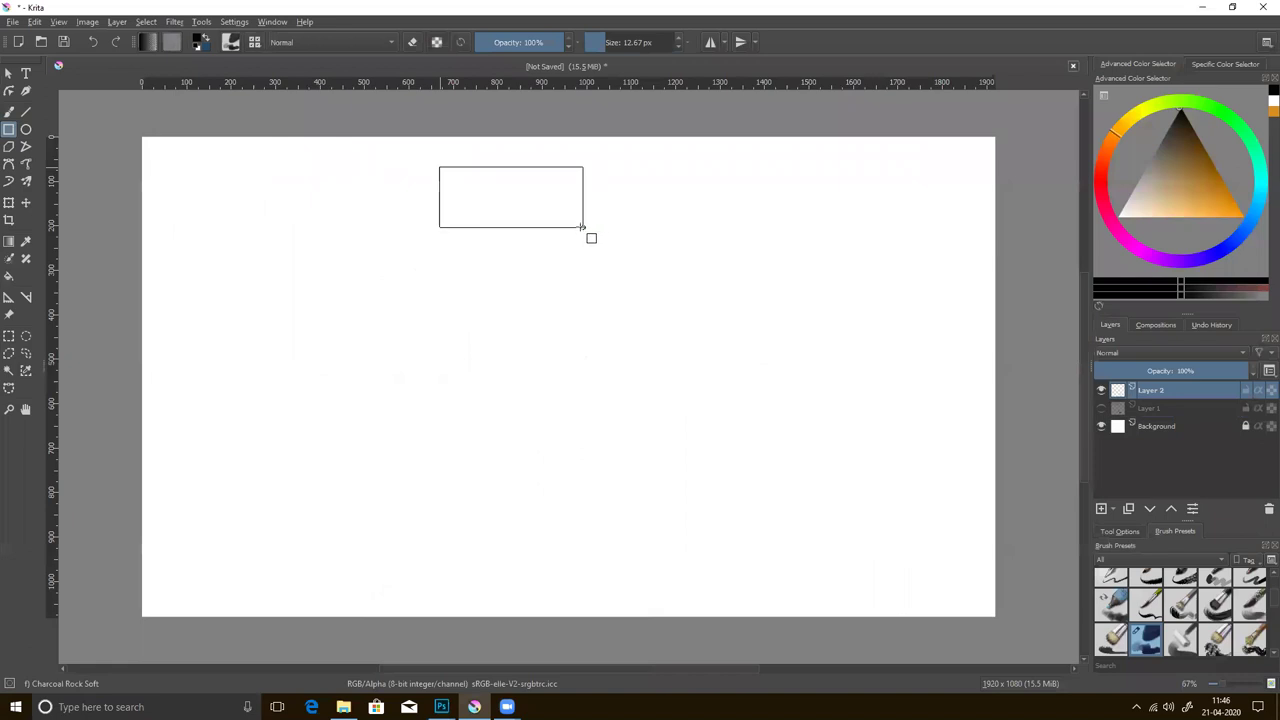
left_click_drag(605, 234, 571, 226)
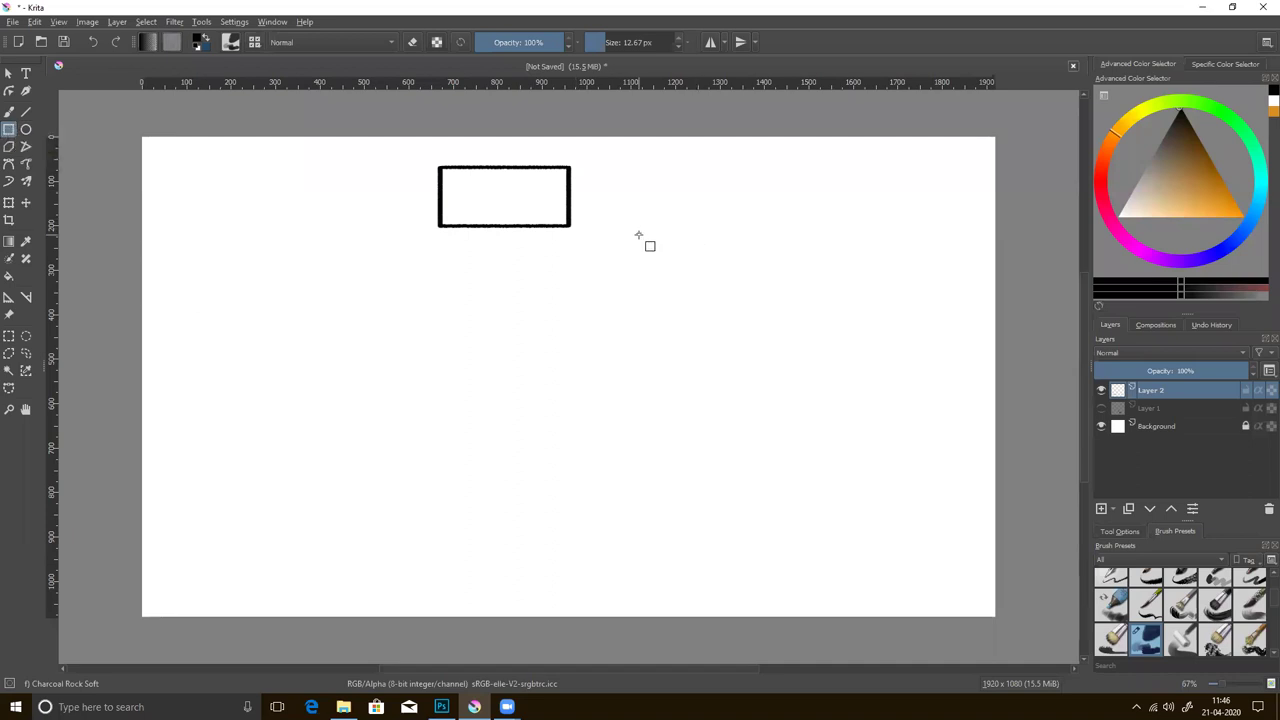
left_click_drag(440, 217, 456, 226)
left_click_drag(447, 174, 456, 178)
mouse_move(553, 169)
left_mouse_down()
mouse_move(569, 180)
mouse_move(568, 223)
left_mouse_up()
- Draw a thin, about 4 px, straight horizontal line along the rectangle's bottom edge, past both sides
left_click(26, 111)
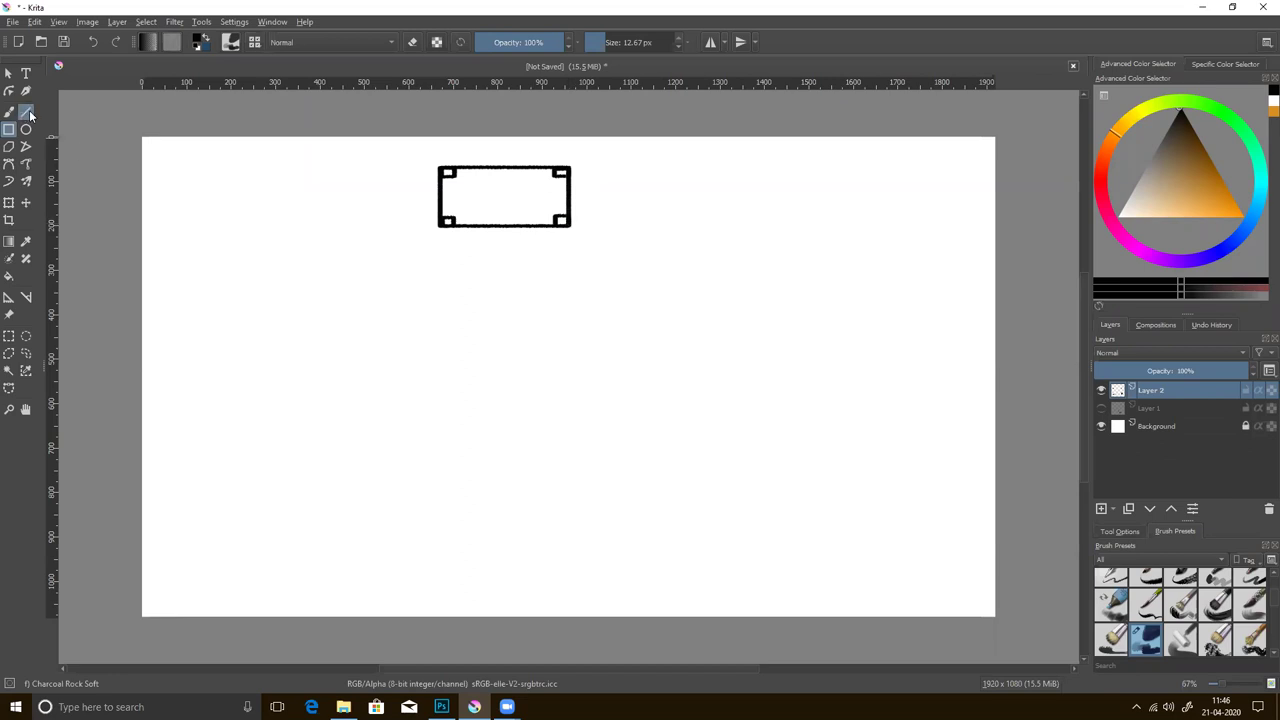
left_click_drag(392, 230, 612, 240)
key("ctrl+z")
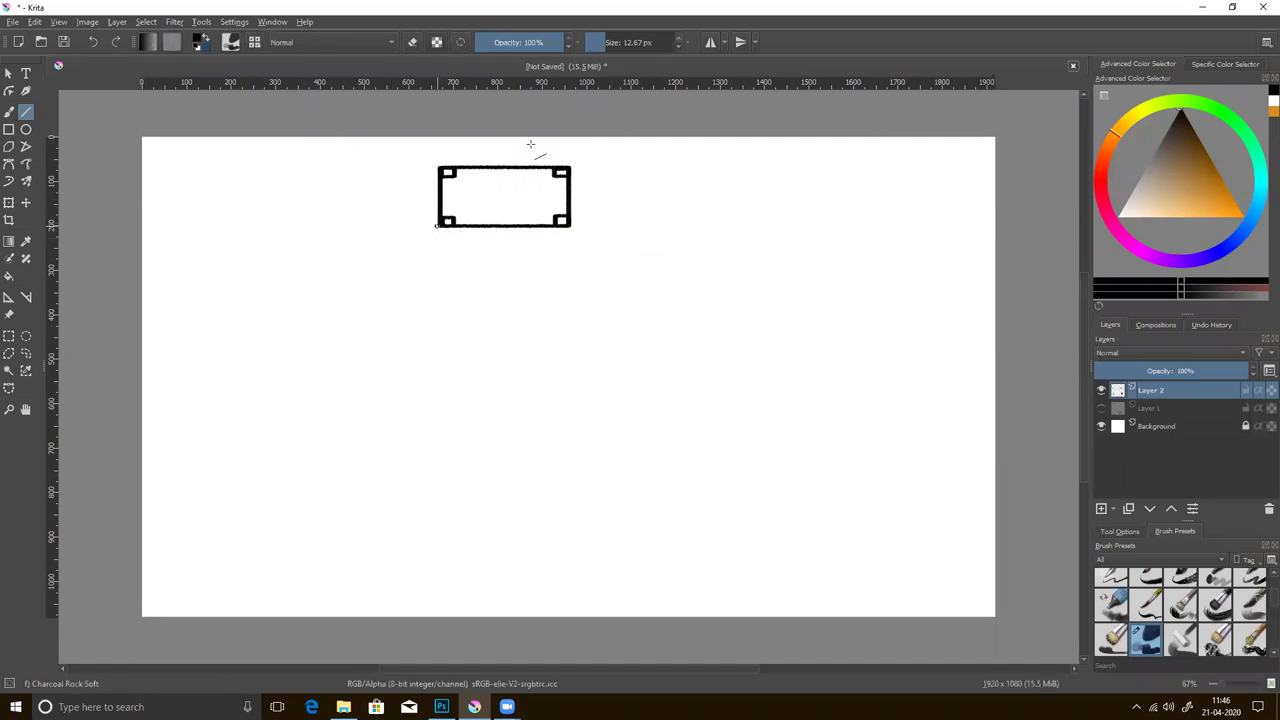
left_click_drag(600, 42, 590, 42)
left_click_drag(356, 226, 718, 226)
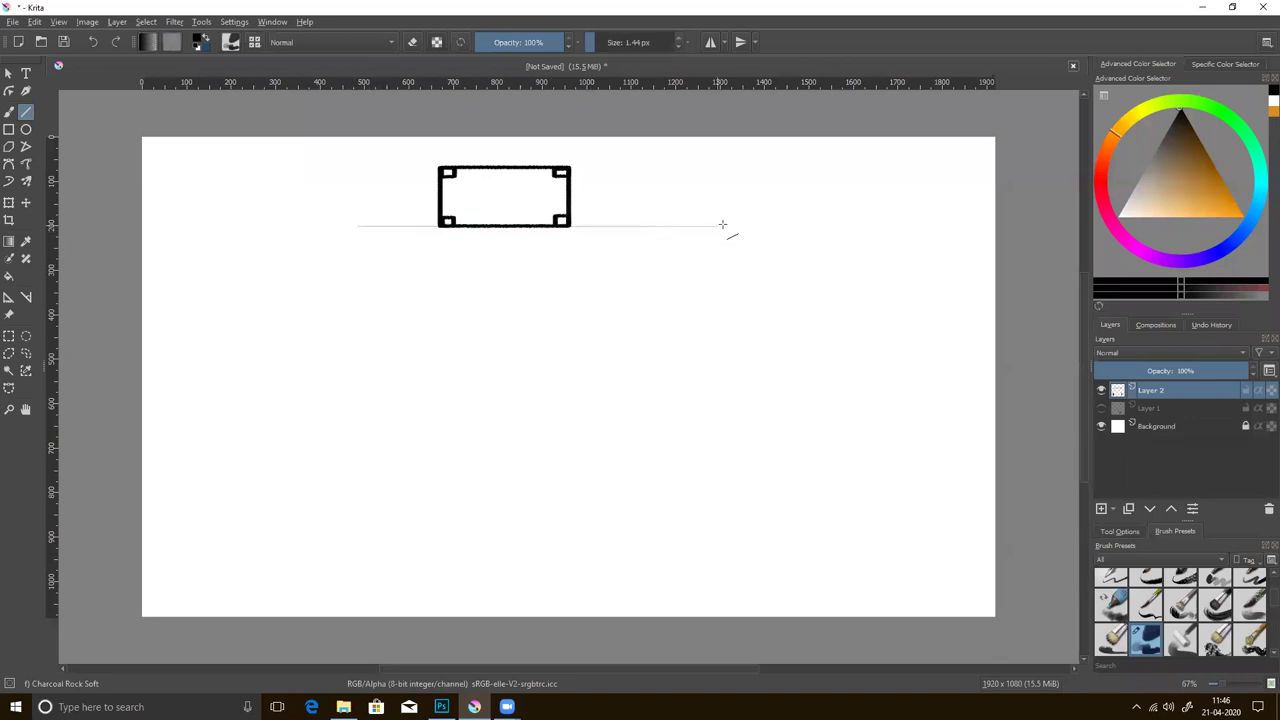
left_click_drag(597, 42, 604, 31)
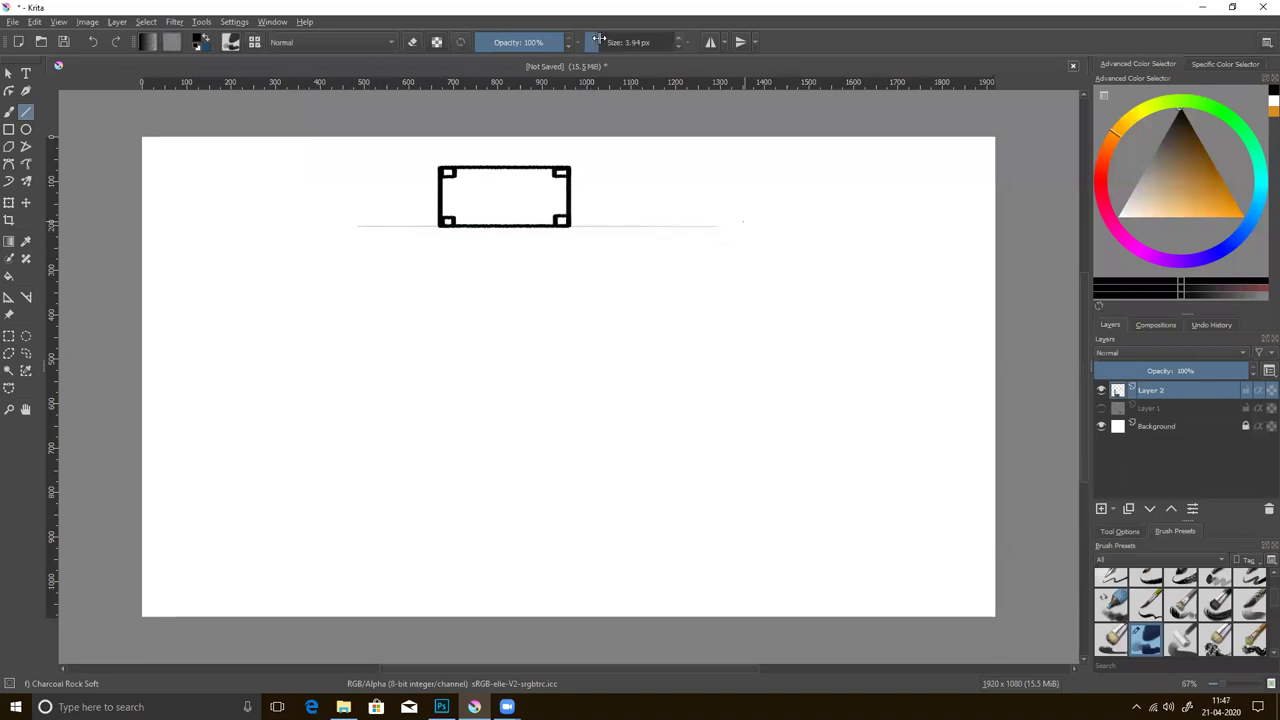
left_click_drag(333, 228, 731, 225)
key("ctrl")
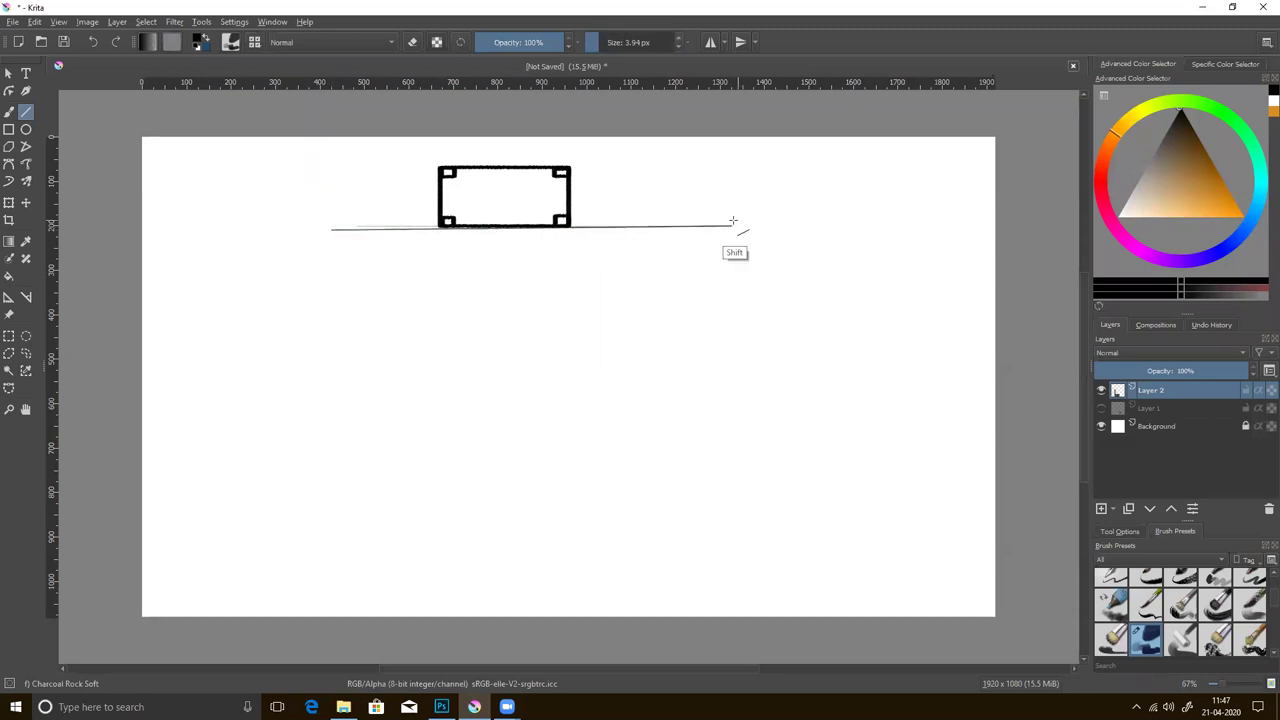
key("ctrl+z")
left_click_drag(341, 224, 720, 226)
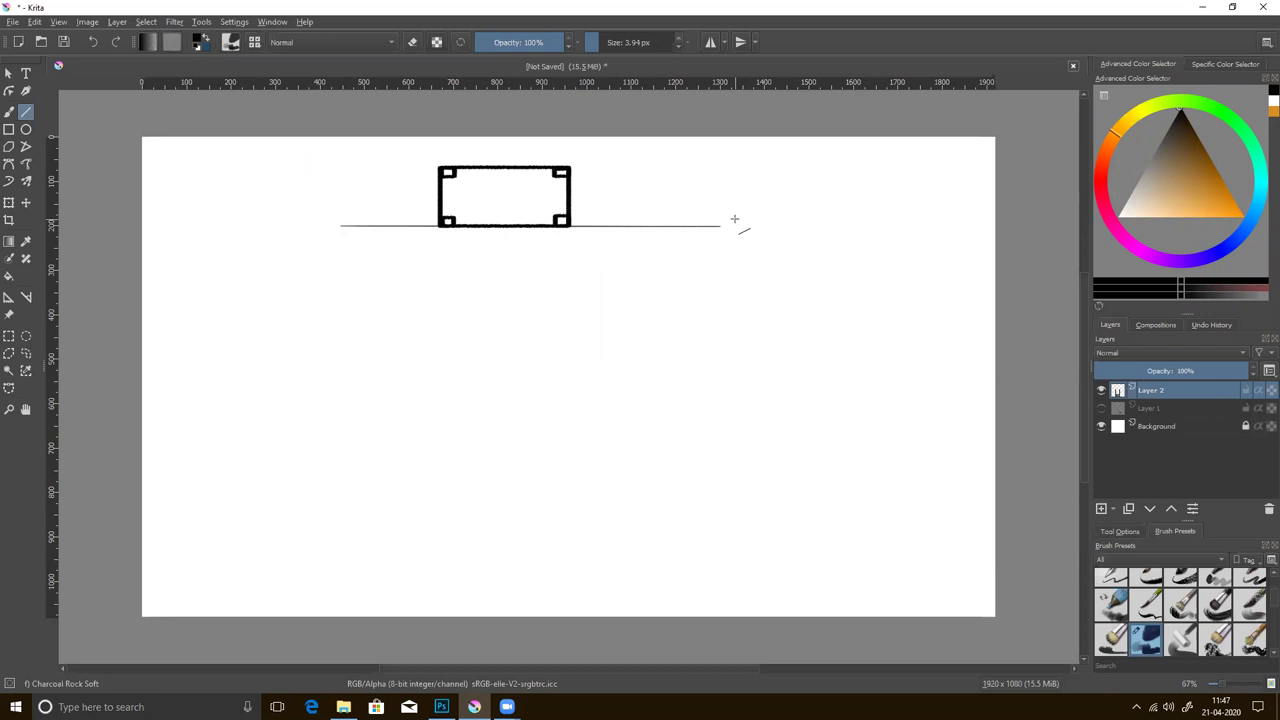
left_click(12, 113)
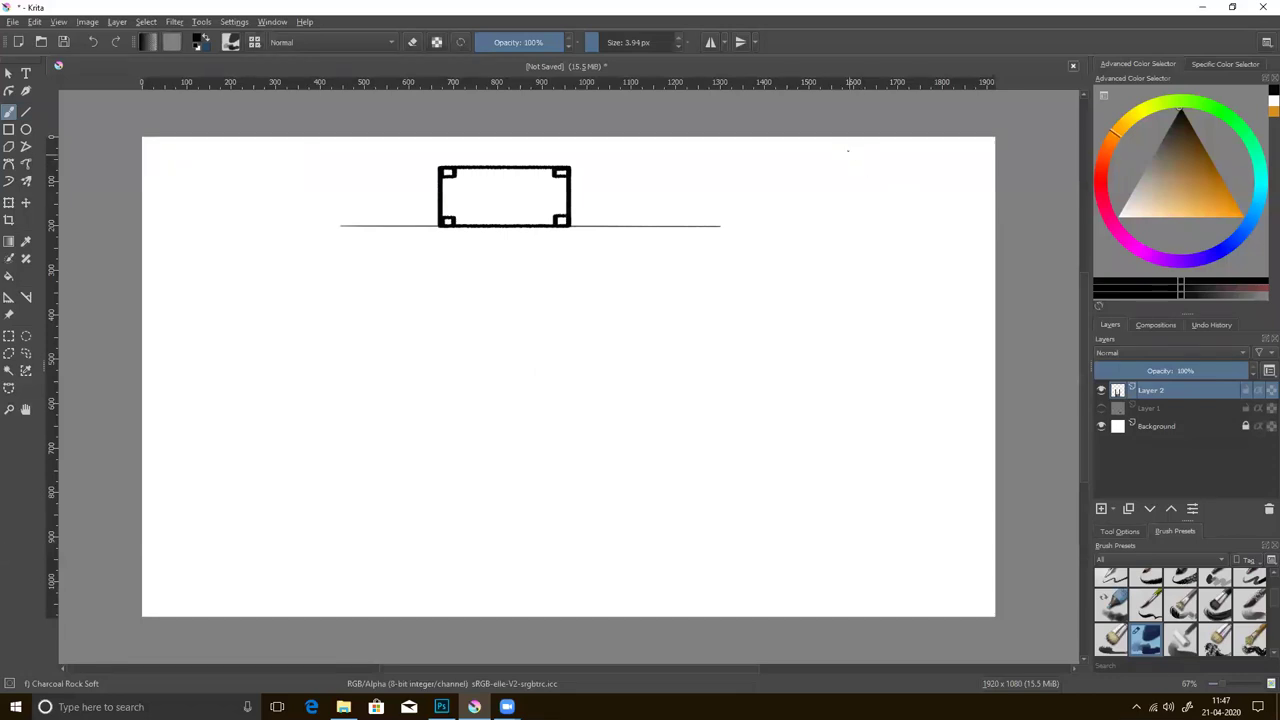
- Write the labels GL, VP, SP and HL in the canvas's top-right corner
left_click_drag(848, 159, 870, 171)
left_click_drag(858, 182, 867, 182)
mouse_move(878, 180)
left_mouse_down()
mouse_move(878, 195)
mouse_move(906, 167)
left_mouse_up()
left_click_drag(922, 152, 923, 161)
mouse_move(916, 178)
left_mouse_down()
mouse_move(915, 196)
mouse_move(928, 185)
left_mouse_up()
left_click_drag(928, 176, 928, 194)
left_click_drag(934, 177, 946, 190)
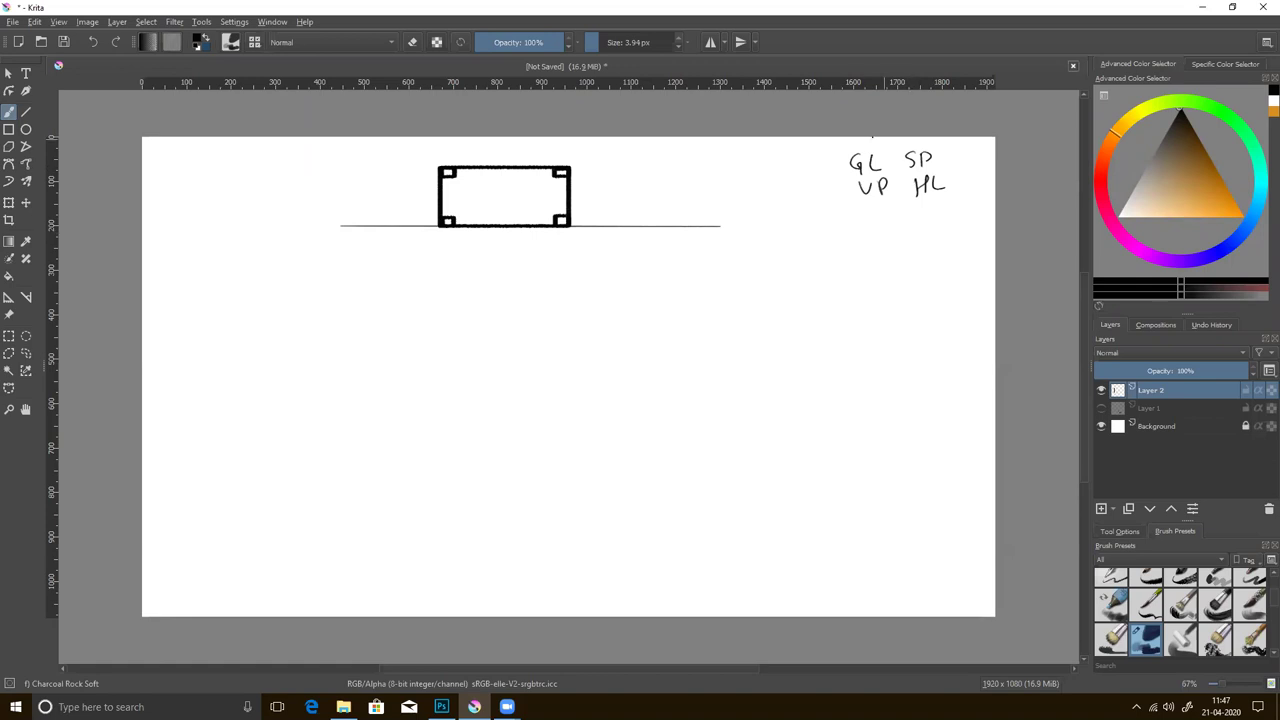
- Circle each of the GL, SP, VP and HL labels
left_click_drag(870, 147, 882, 158)
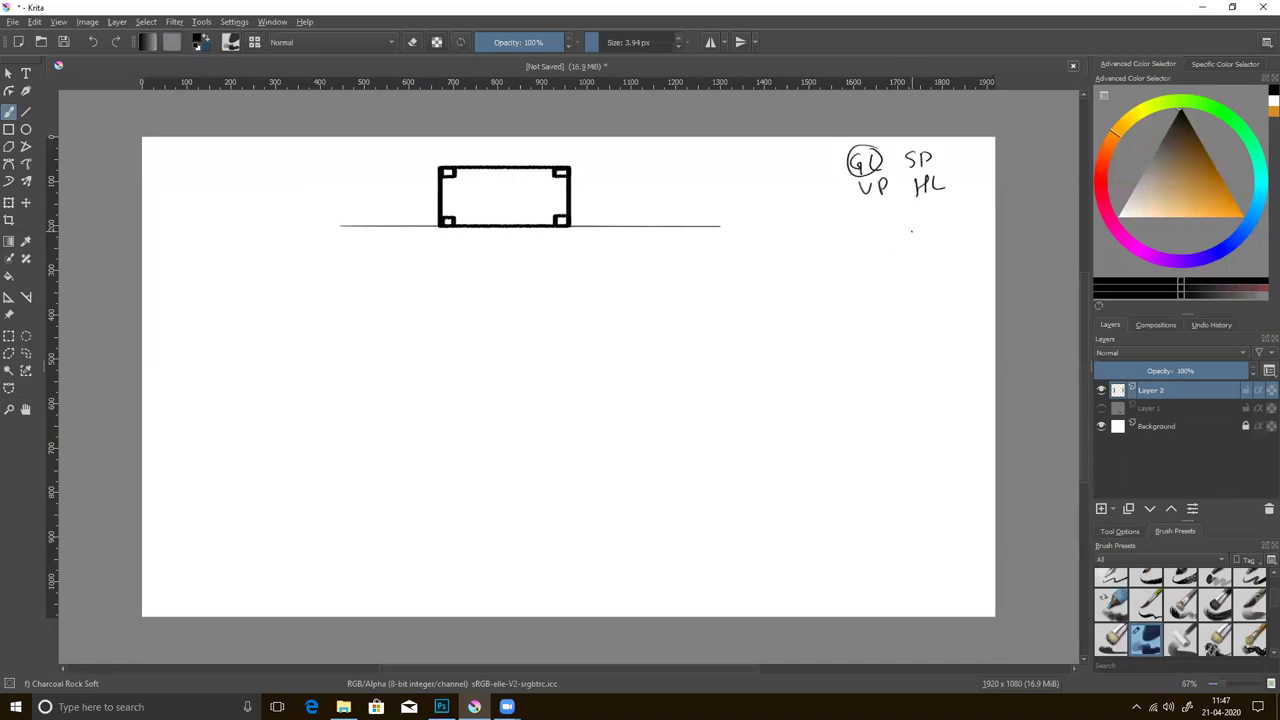
left_click_drag(935, 150, 927, 148)
left_click_drag(870, 177, 868, 179)
left_click_drag(940, 175, 934, 173)
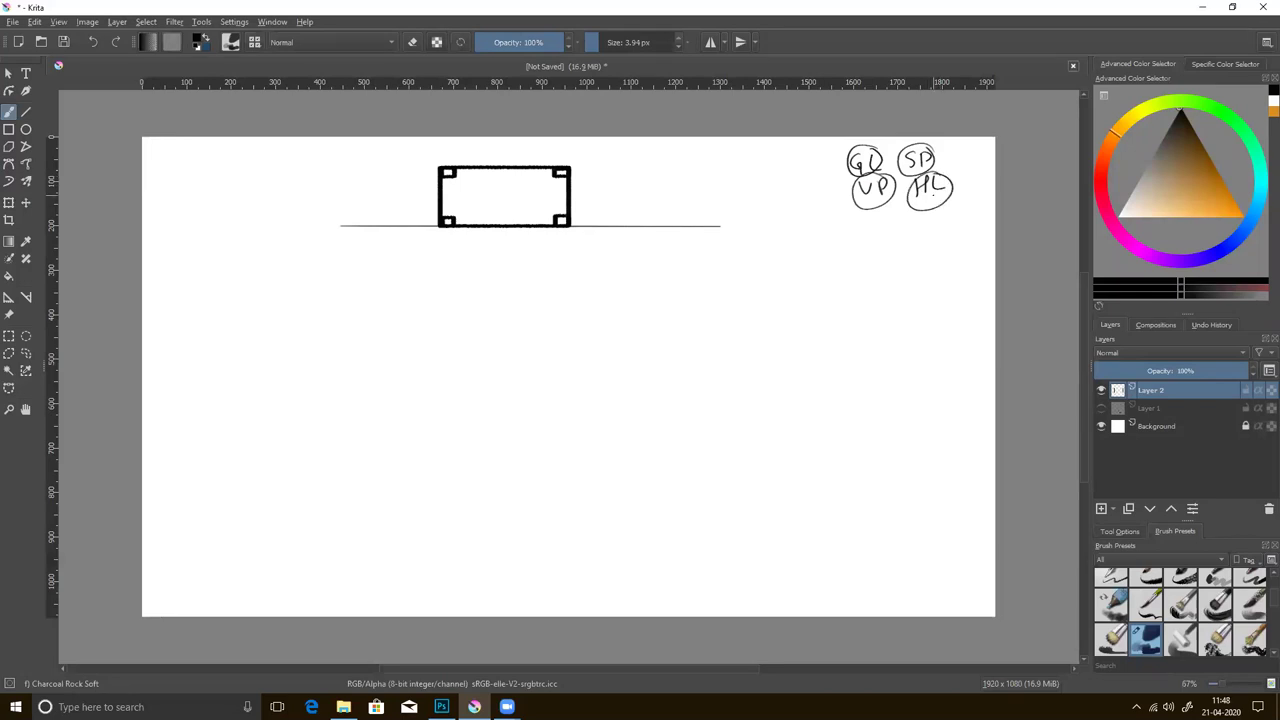
- Draw a long straight horizontal line across the middle of the page
left_click(26, 111)
left_click_drag(320, 377, 681, 378)
left_click_drag(769, 381, 768, 376)
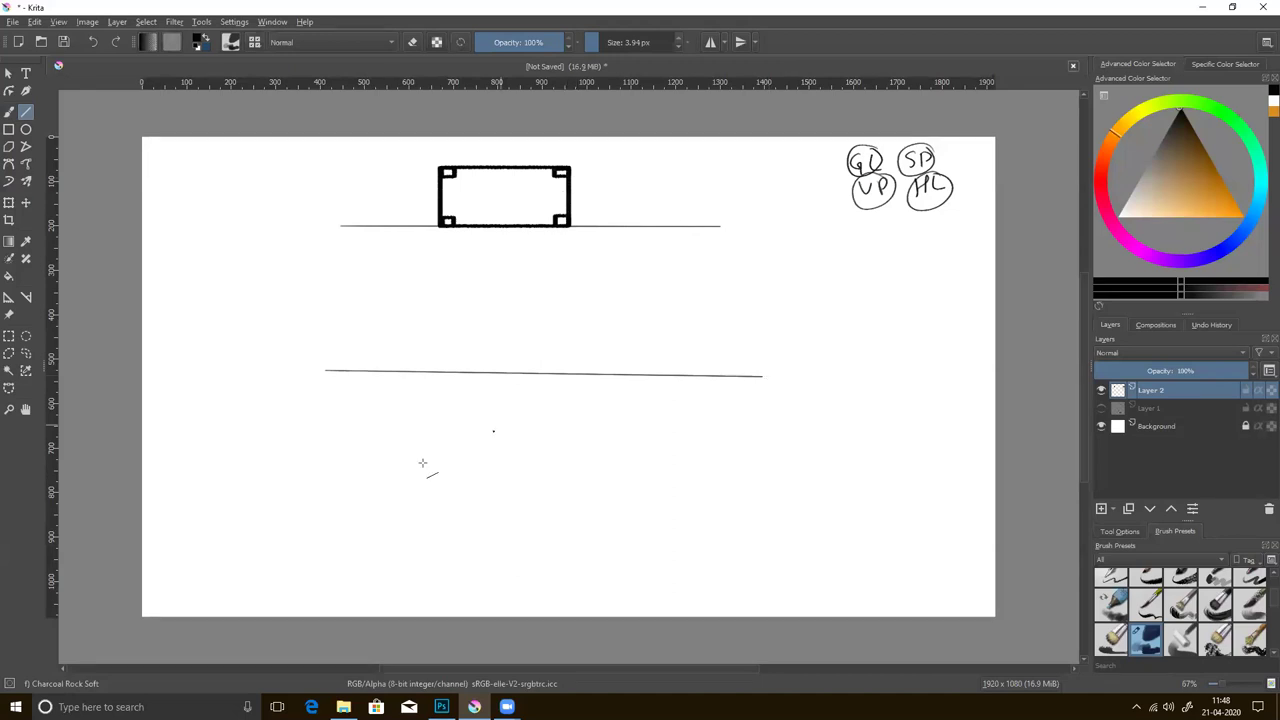
- Redo the rough lines as three long, perfectly horizontal lines down the page
left_click_drag(333, 475, 766, 478)
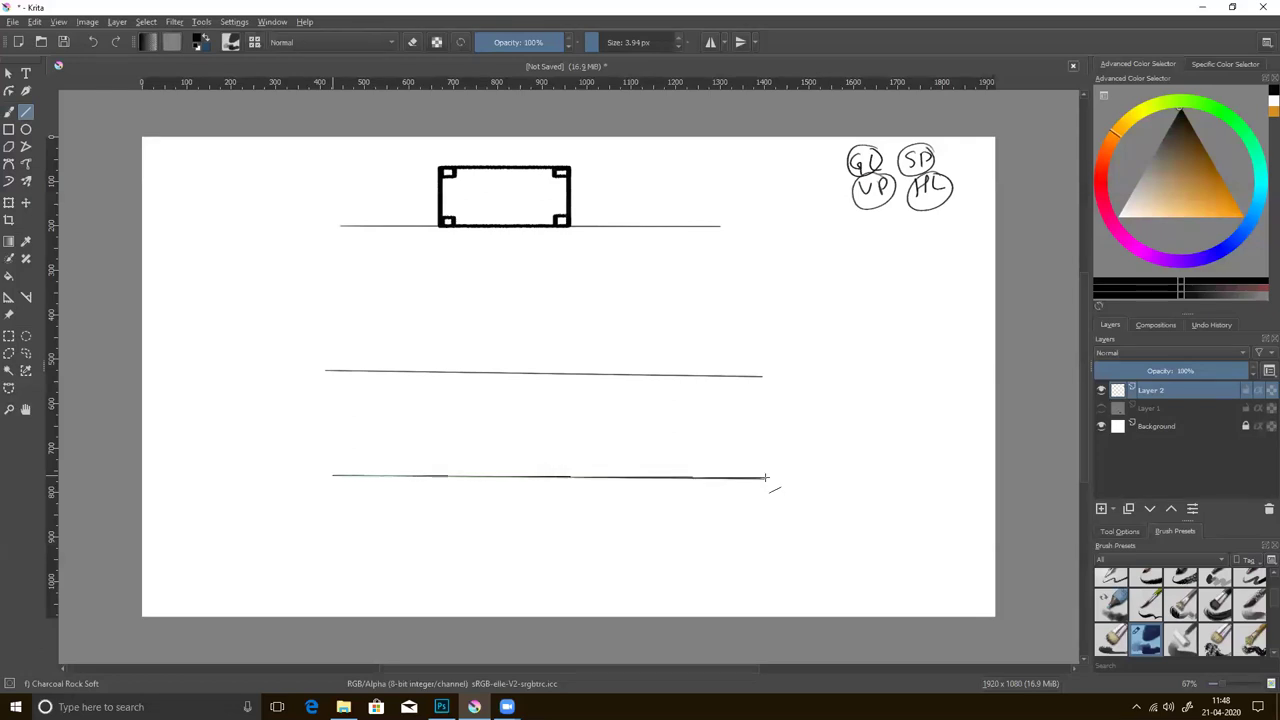
left_click_drag(766, 478, 766, 476)
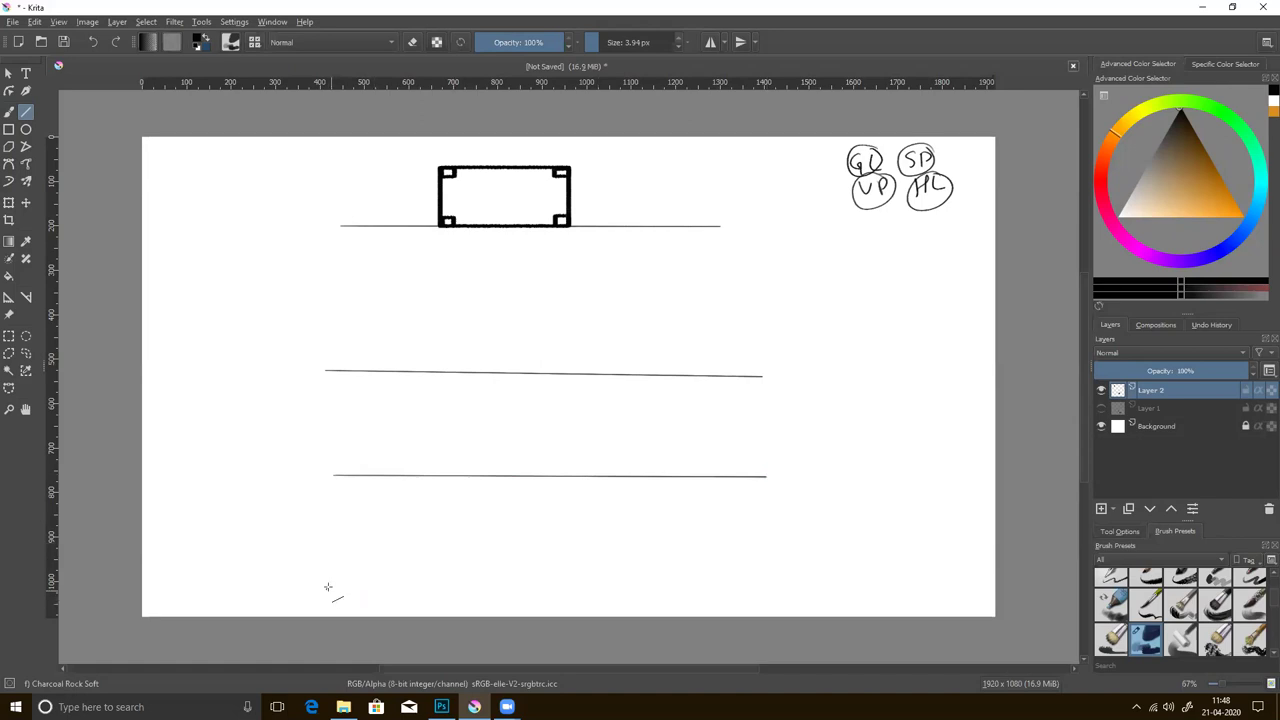
left_click_drag(320, 581, 799, 589)
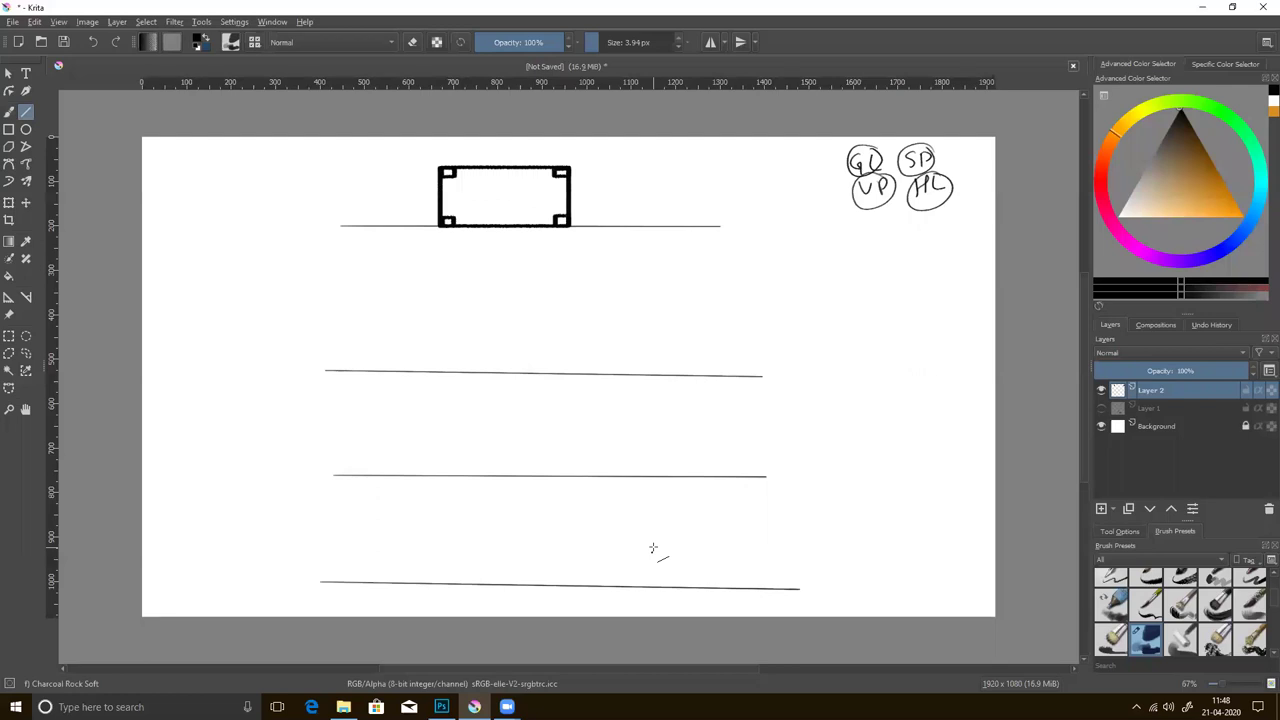
key("ctrl+z")
key("ctrl+z")
key("ctrl+z")
key("shift")
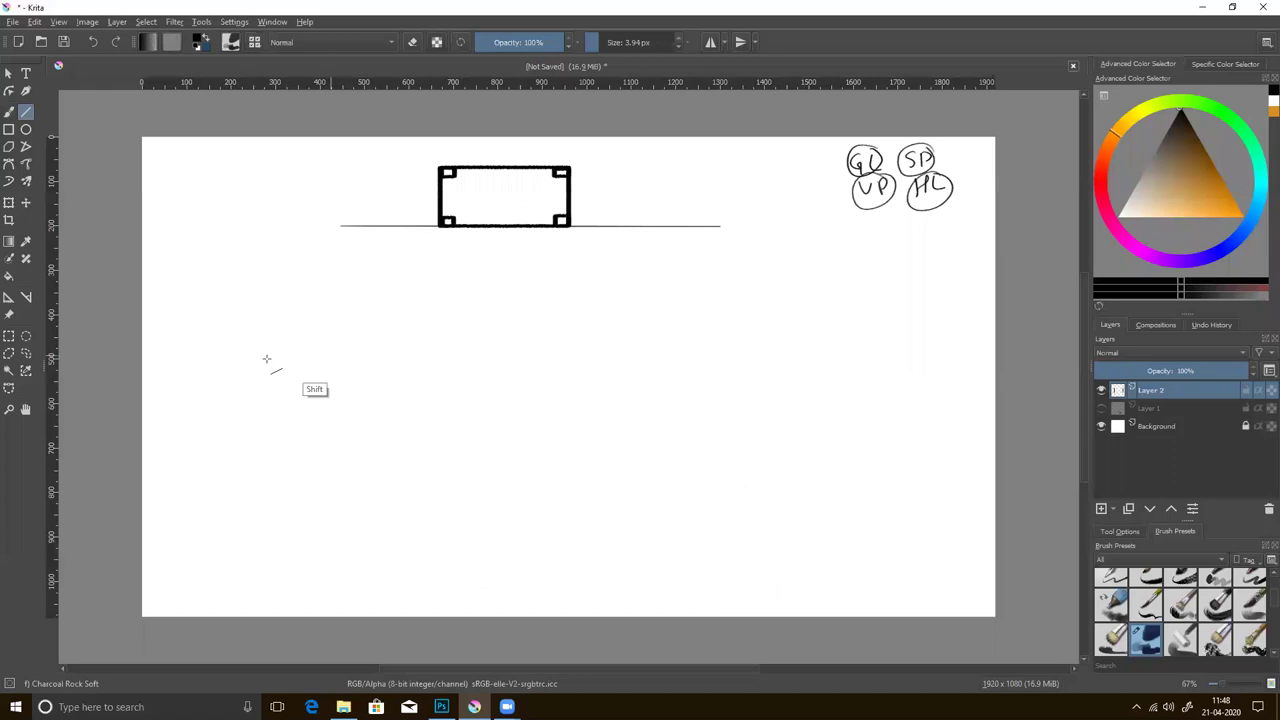
left_click_drag(253, 350, 791, 345)
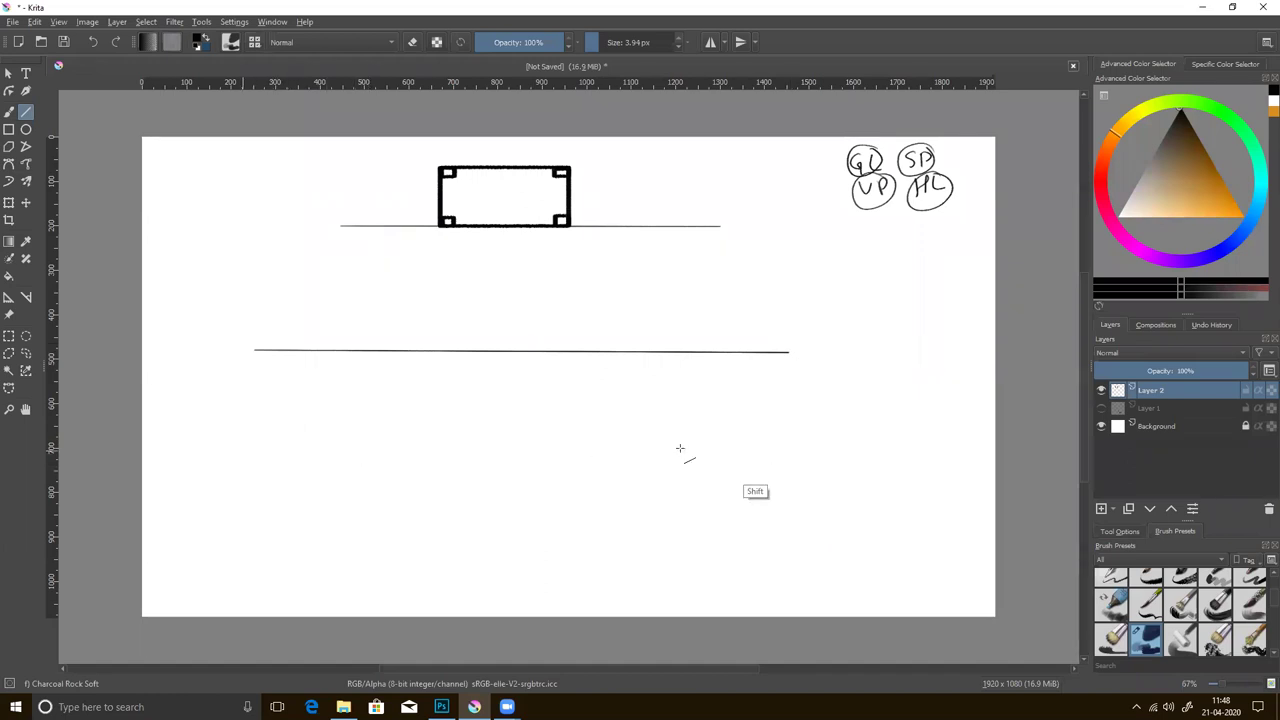
left_click_drag(233, 460, 818, 449)
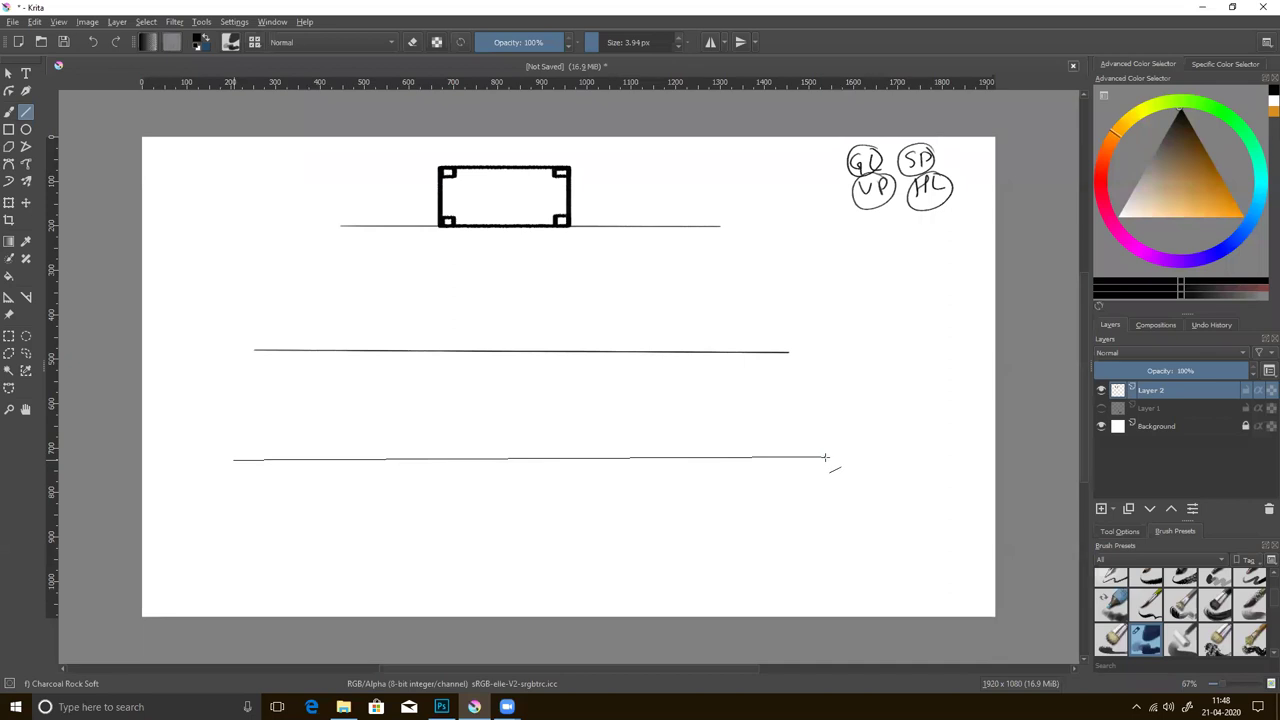
left_click_drag(254, 592, 845, 588)
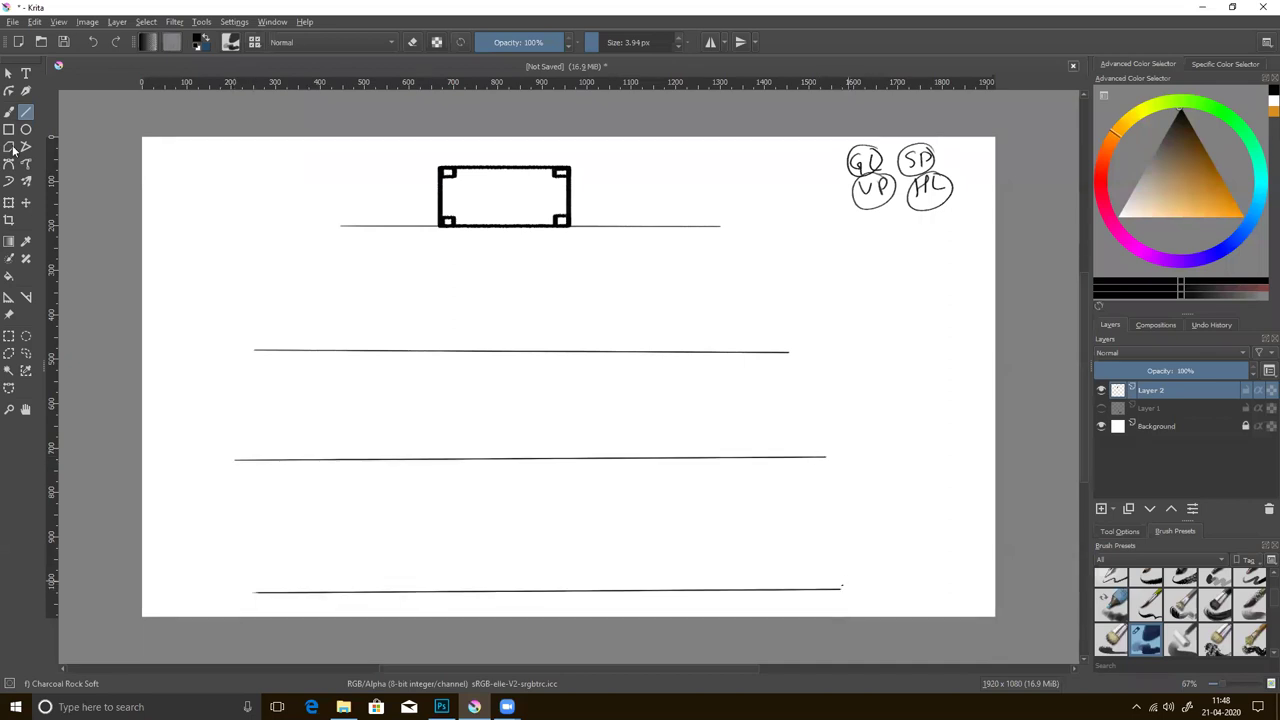
- Handwrite GL, HL and SP beside the bottom, middle and top lines
key("b")
mouse_move(909, 566)
left_mouse_down()
mouse_move(906, 593)
mouse_move(936, 586)
left_mouse_up()
mouse_move(873, 442)
left_mouse_down()
mouse_move(873, 464)
mouse_move(886, 452)
left_mouse_up()
mouse_move(885, 440)
left_mouse_down()
mouse_move(885, 464)
mouse_move(910, 461)
left_mouse_up()
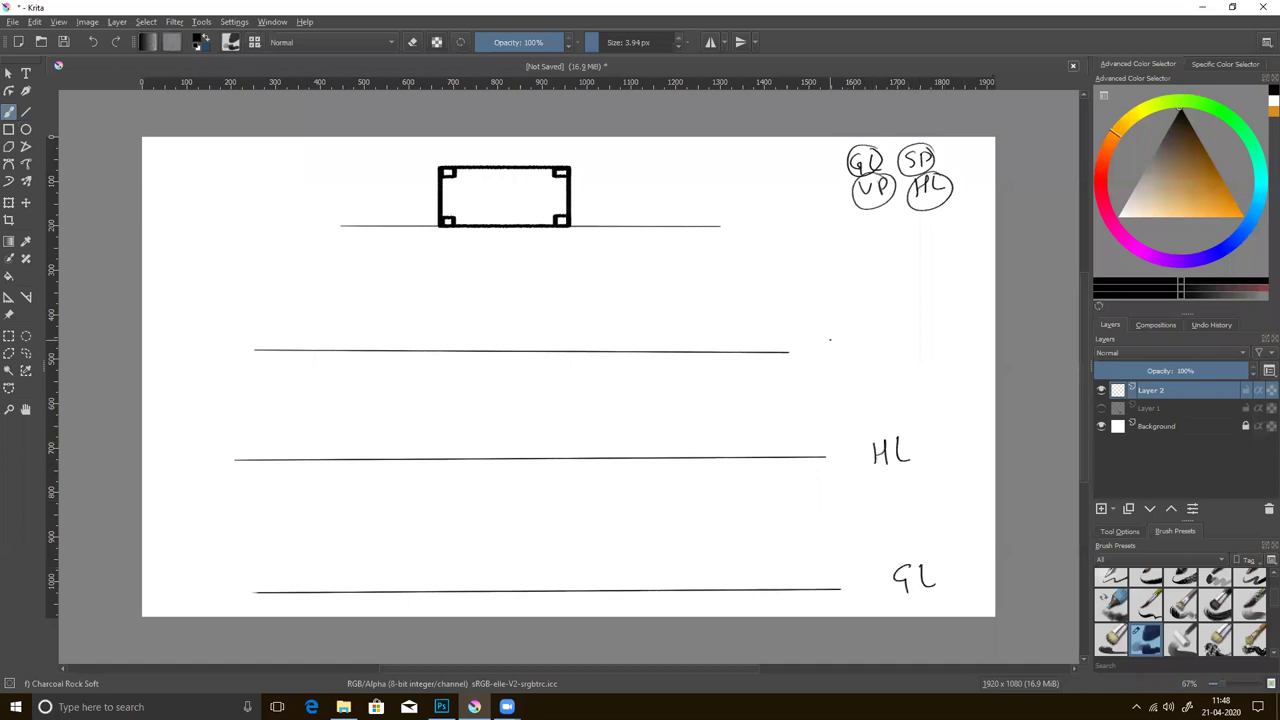
mouse_move(840, 342)
left_mouse_down()
mouse_move(828, 358)
mouse_move(852, 361)
left_mouse_up()
left_click_drag(852, 342, 853, 352)
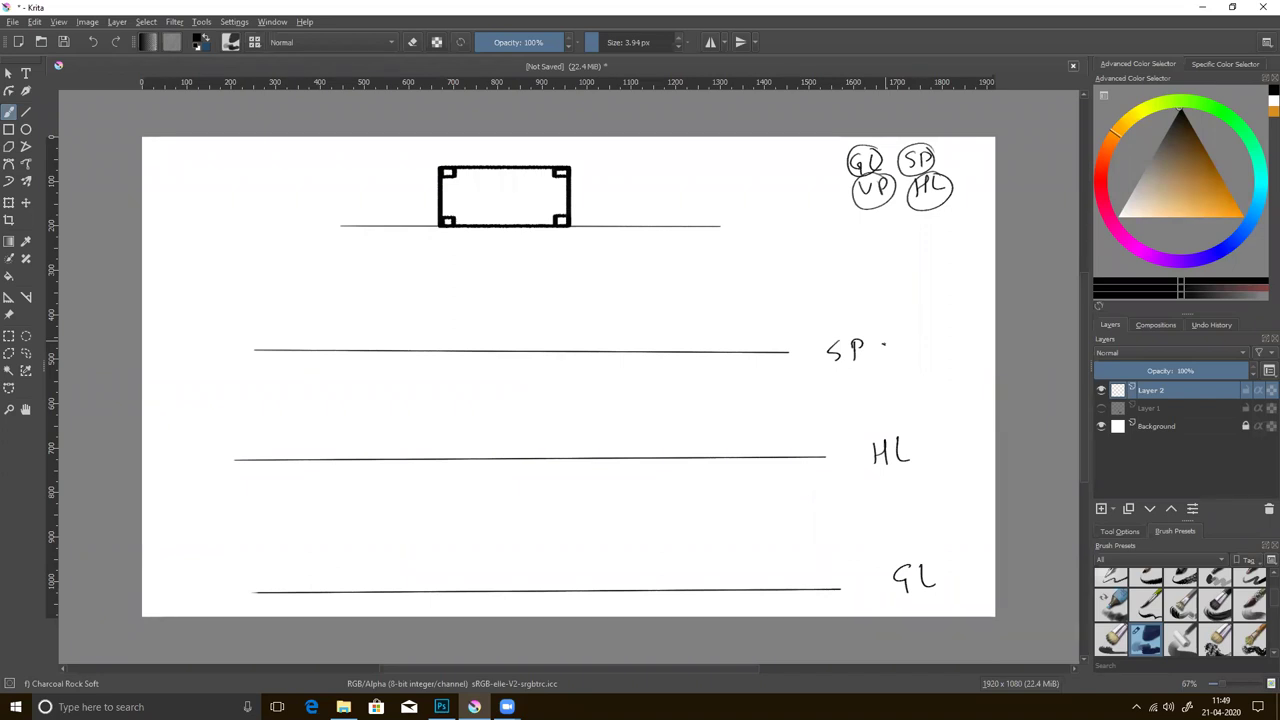
- Drop a vertical line from the rectangle's top centre to the SP line, and set brush size 2
left_click(26, 112)
left_click_drag(506, 167, 507, 352)
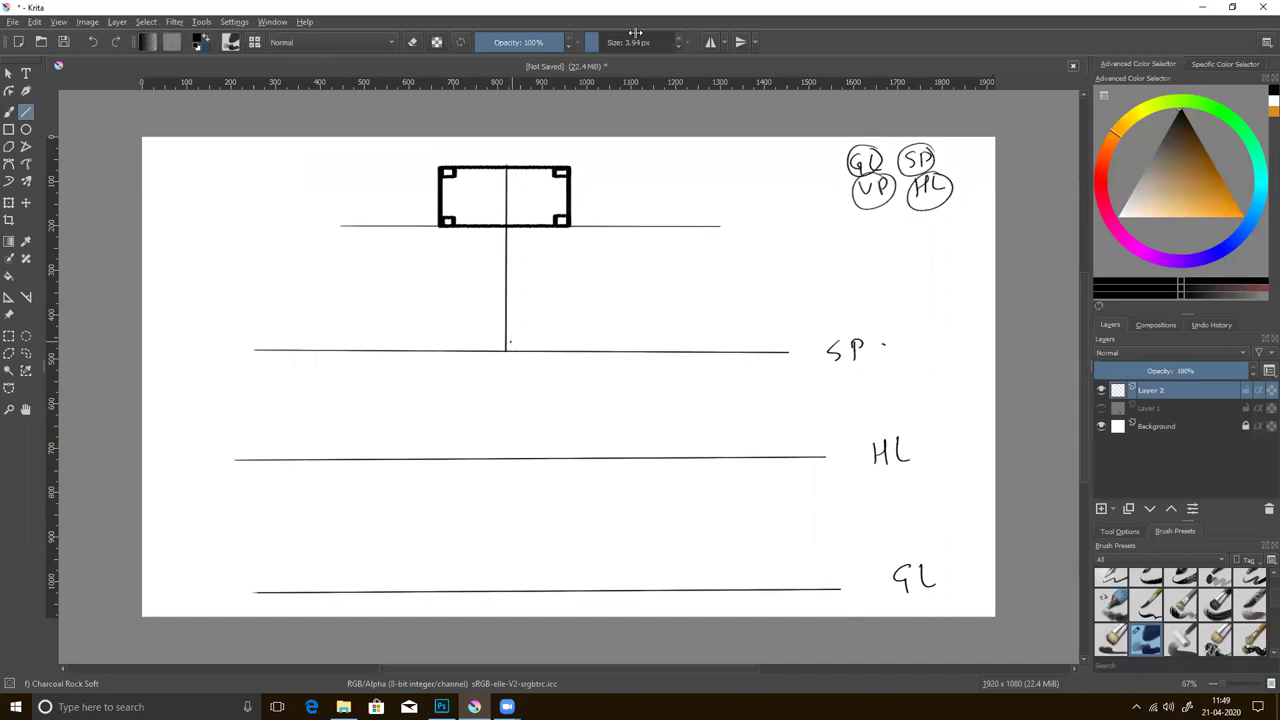
right_click(600, 38)
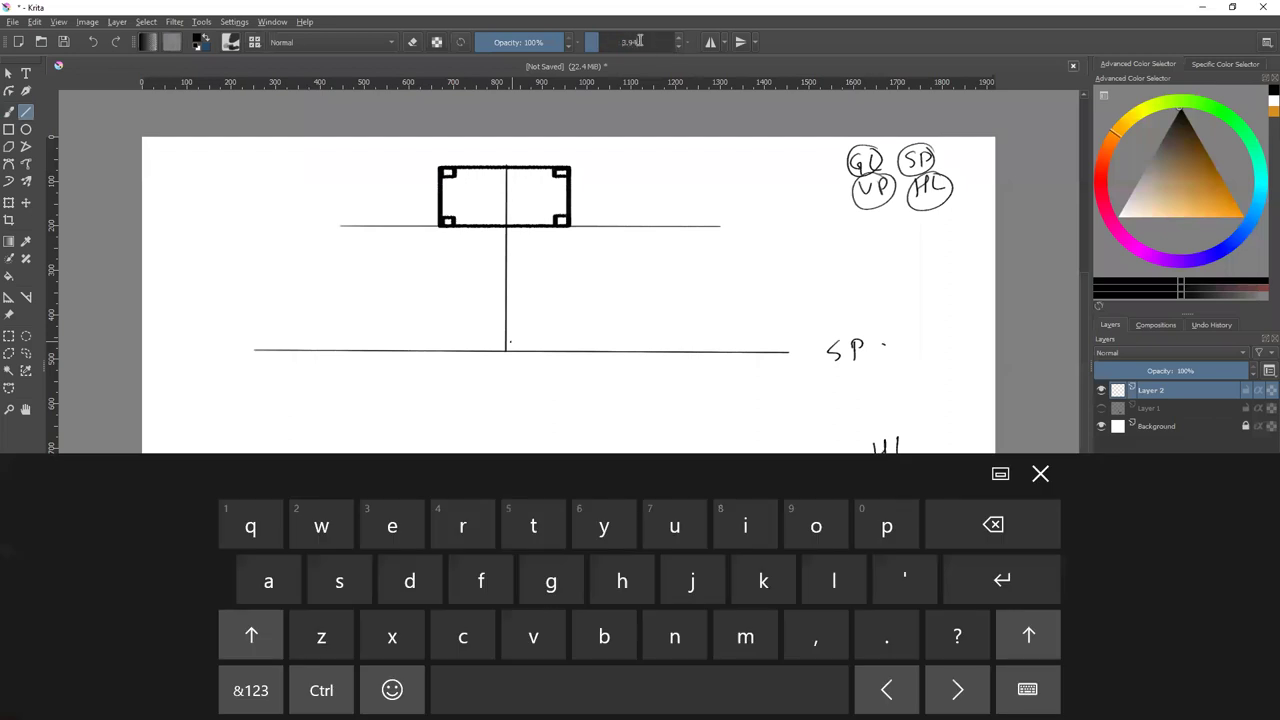
double_click(626, 41)
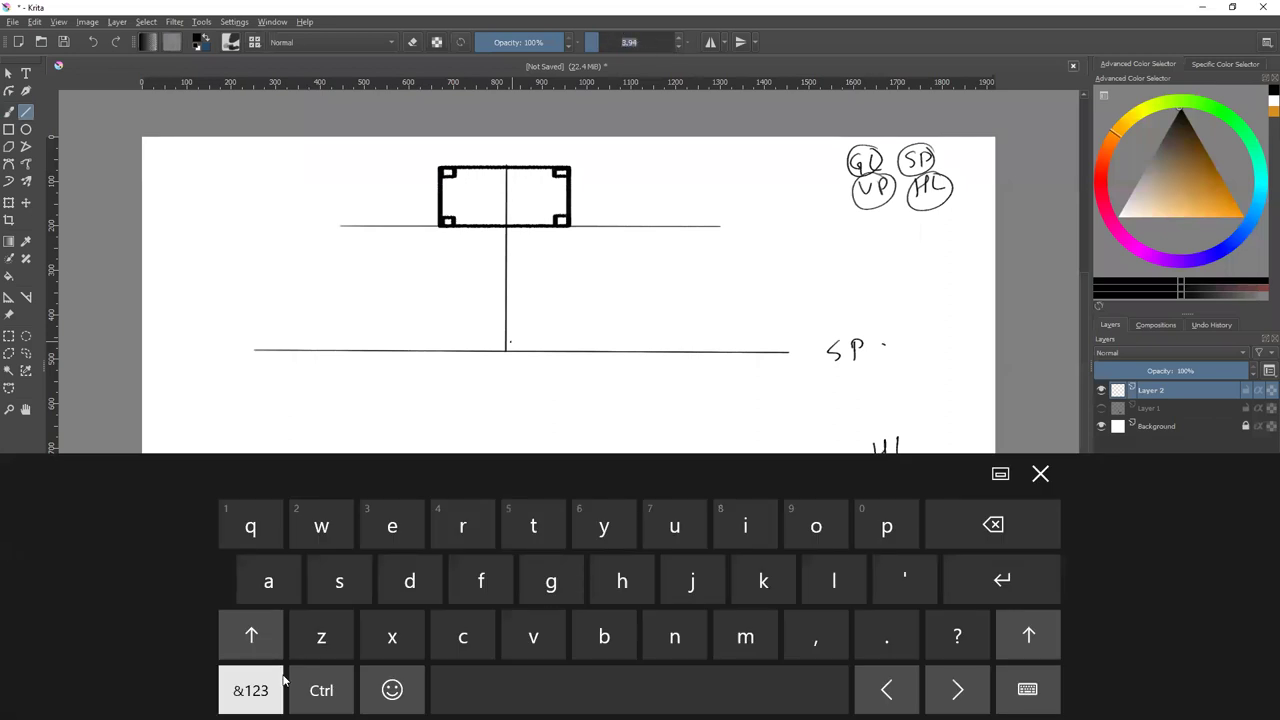
left_click(251, 690)
left_click(851, 540)
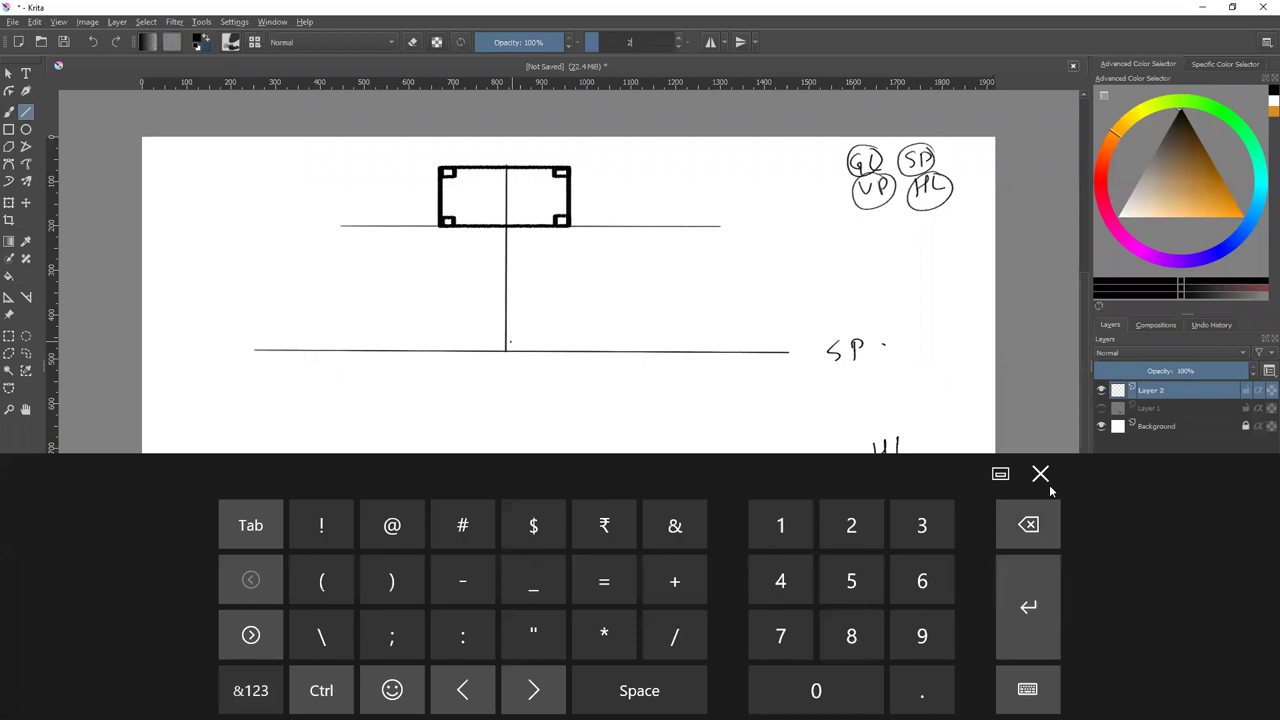
left_click(1040, 474)
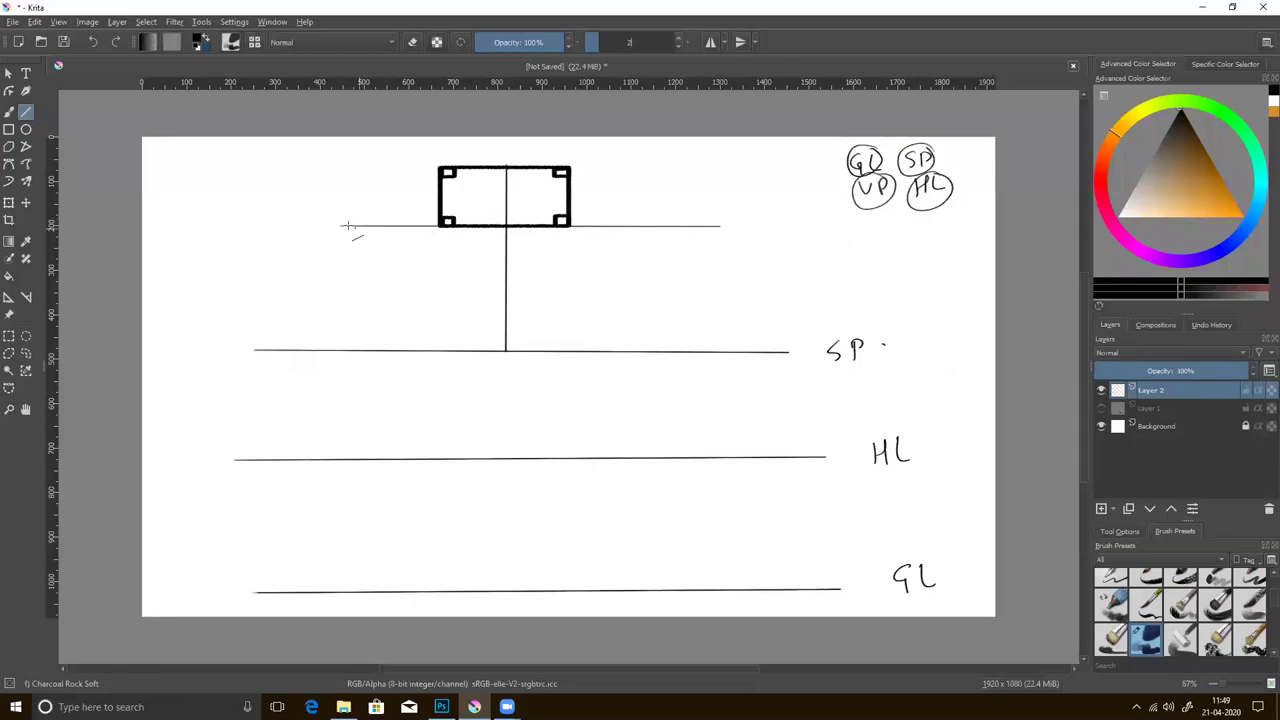
- Fan 2 px lines from the rectangle's left-hand corners down to the station point
key("Return")
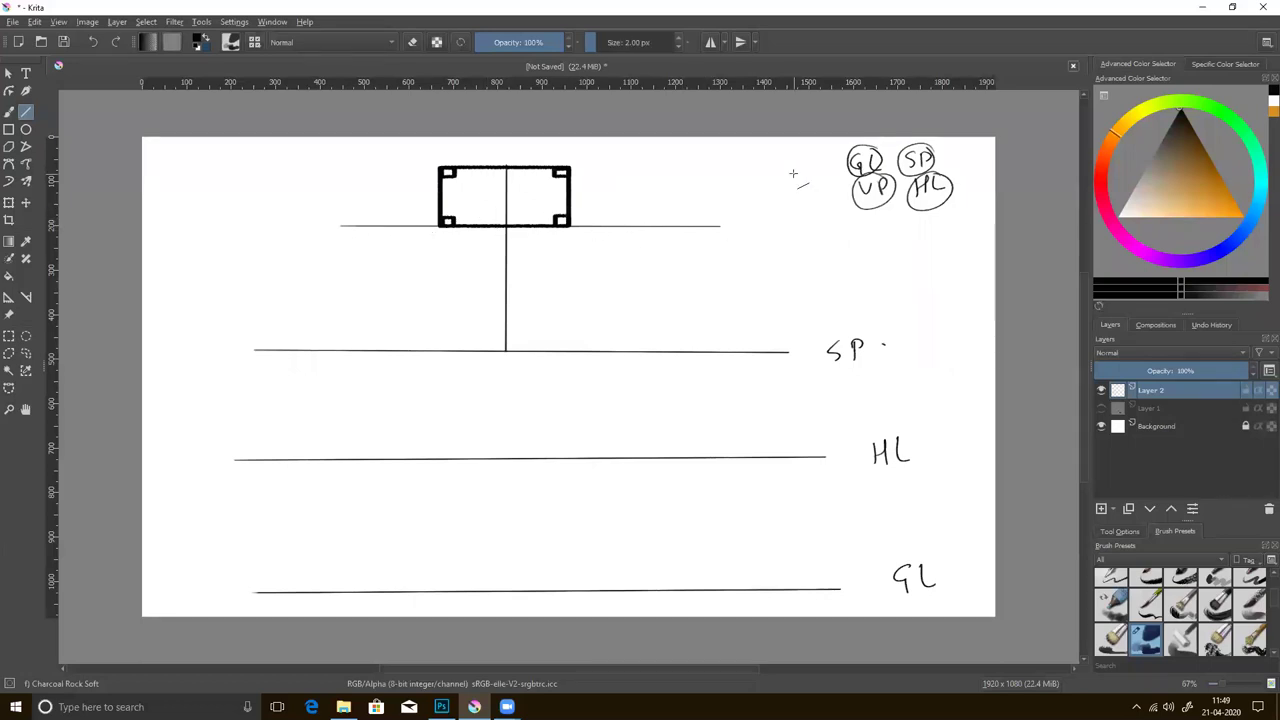
left_click_drag(715, 222, 719, 225)
left_click_drag(441, 229, 506, 351)
left_click_drag(452, 224, 506, 351)
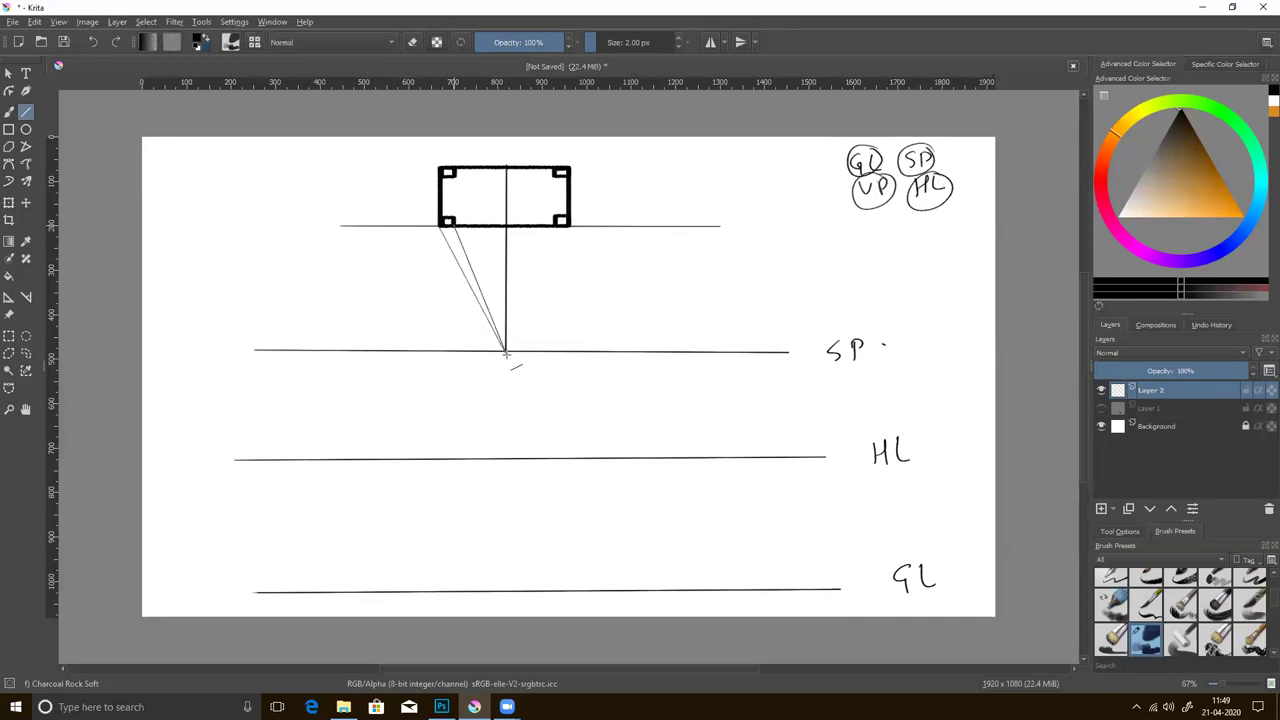
left_click_drag(457, 226, 506, 351)
left_click_drag(446, 172, 506, 351)
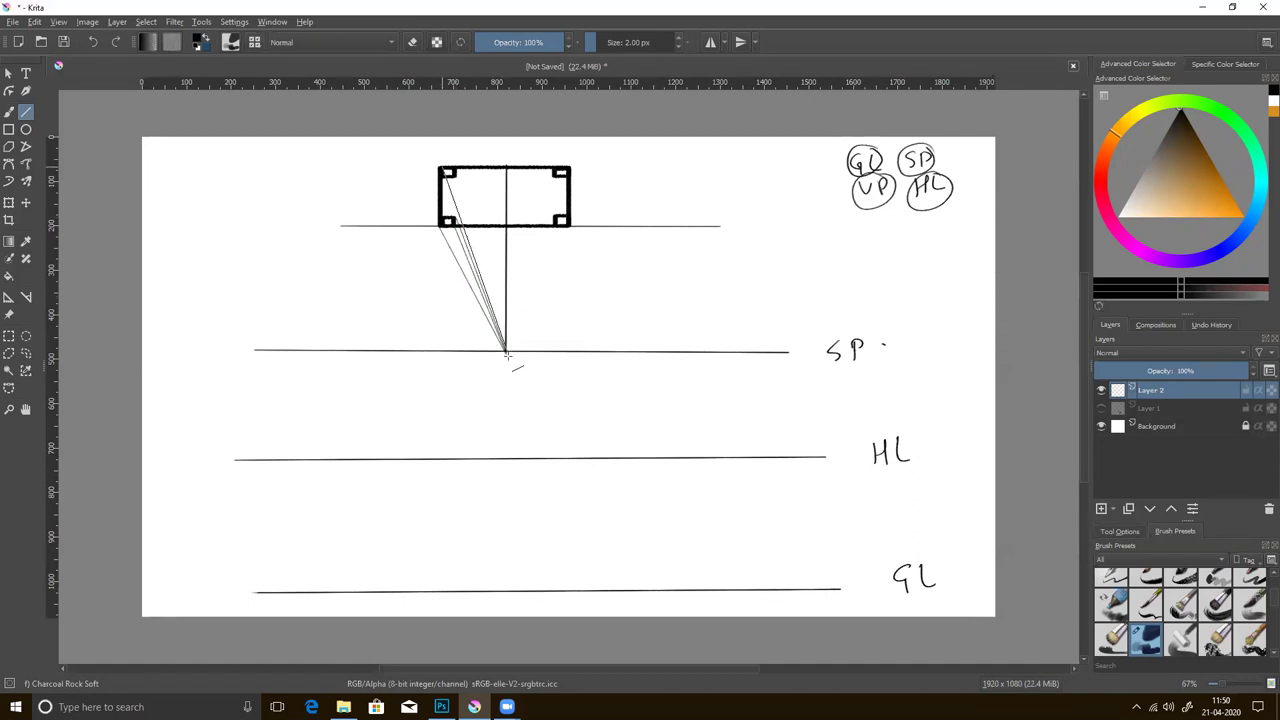
left_click_drag(450, 172, 506, 350)
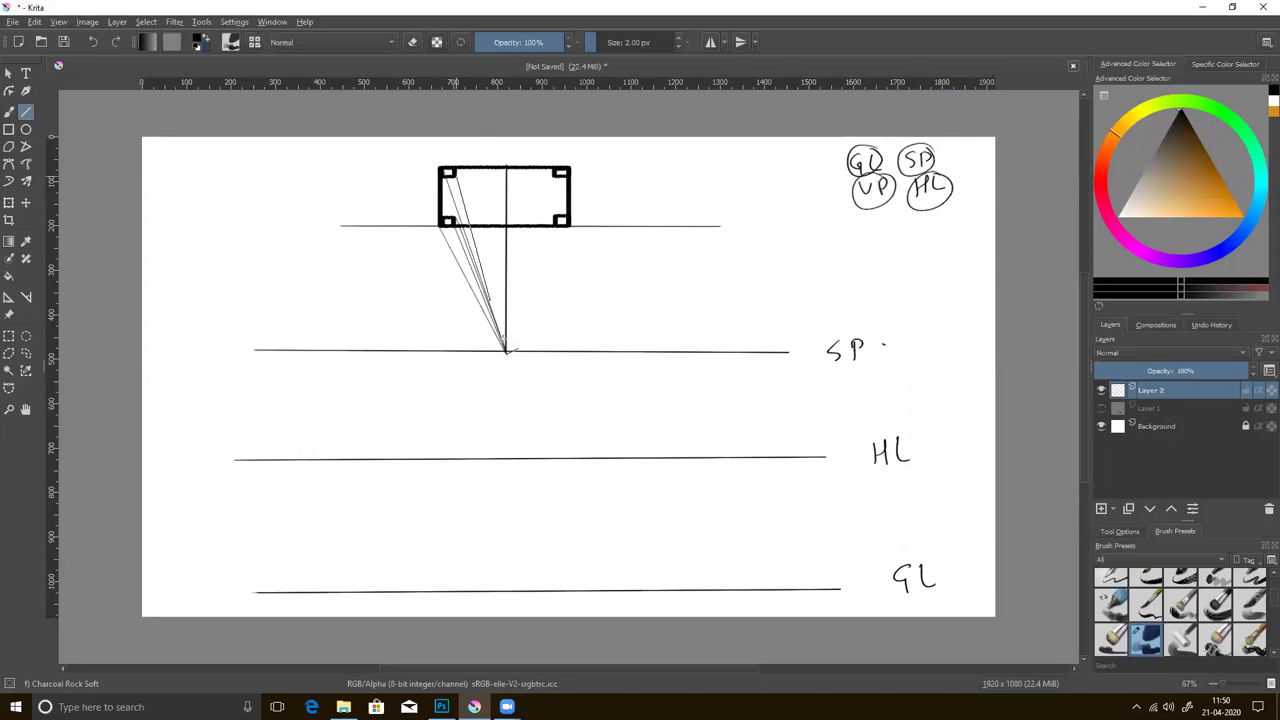
left_click_drag(458, 174, 506, 351)
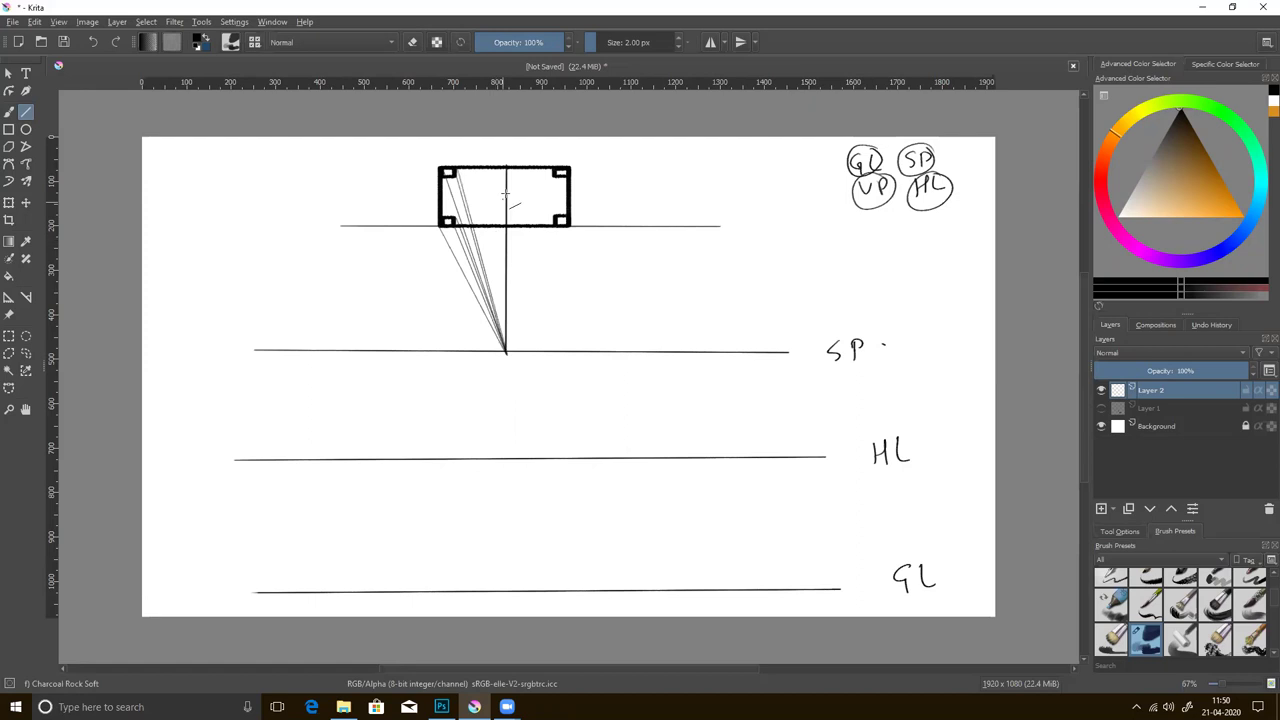
- Fan matching lines from the rectangle's right-hand corners down to the station point
left_click_drag(556, 171, 506, 351)
left_click_drag(556, 173, 507, 350)
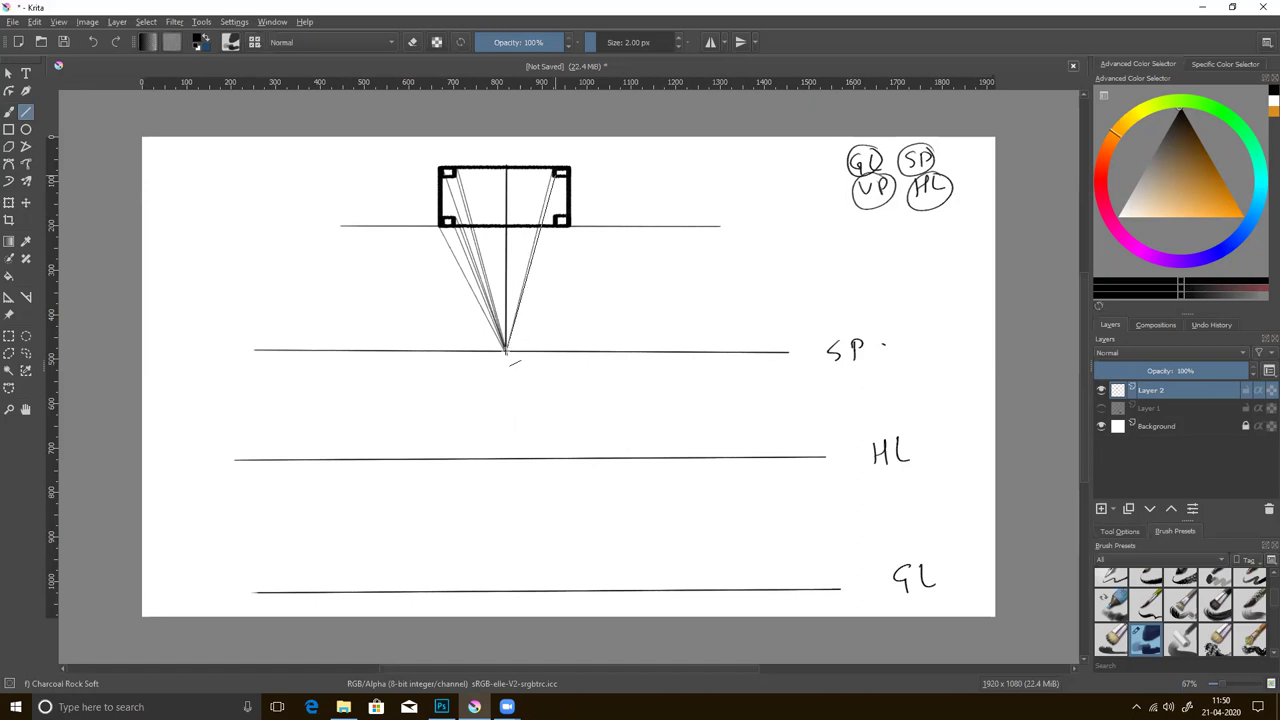
left_click_drag(563, 173, 505, 352)
left_click_drag(563, 178, 518, 337)
left_click_drag(565, 172, 507, 350)
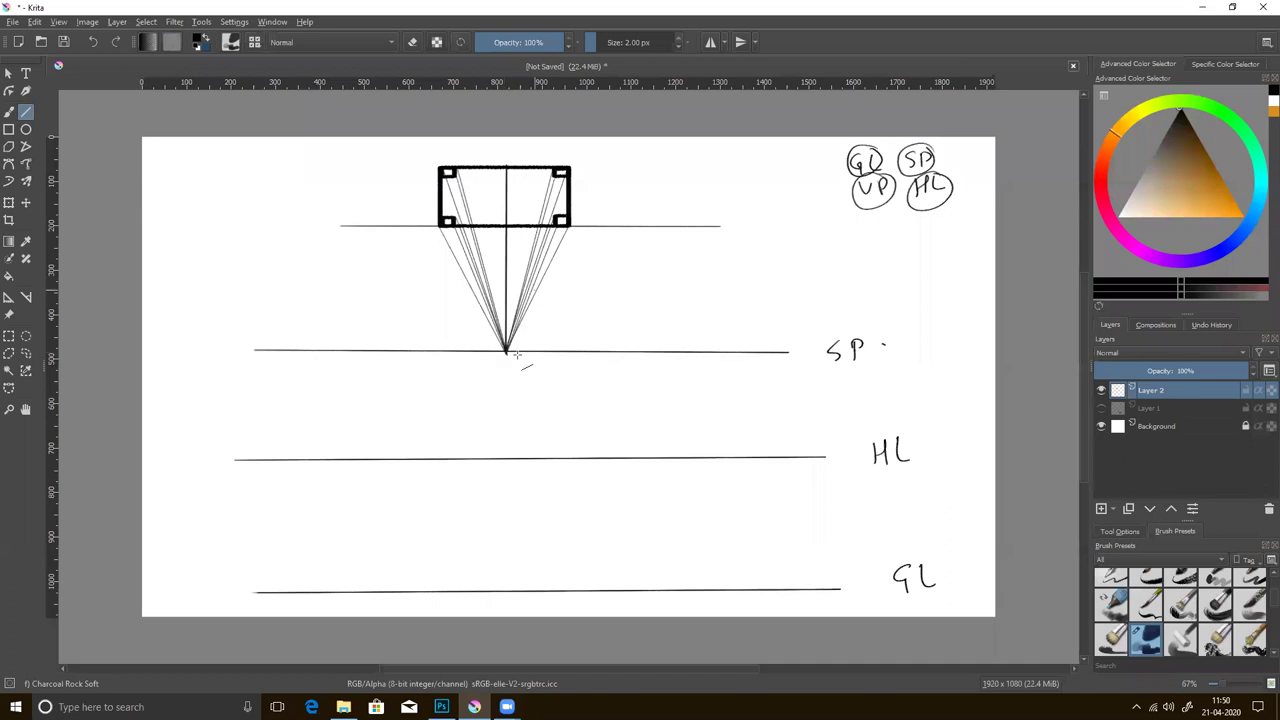
- Drop a vertical line from SP to the horizon, label SP and VP, and start a left-side drop
left_click_drag(506, 351, 506, 461)
key("b")
left_click_drag(534, 358, 535, 366)
left_click_drag(531, 441, 533, 449)
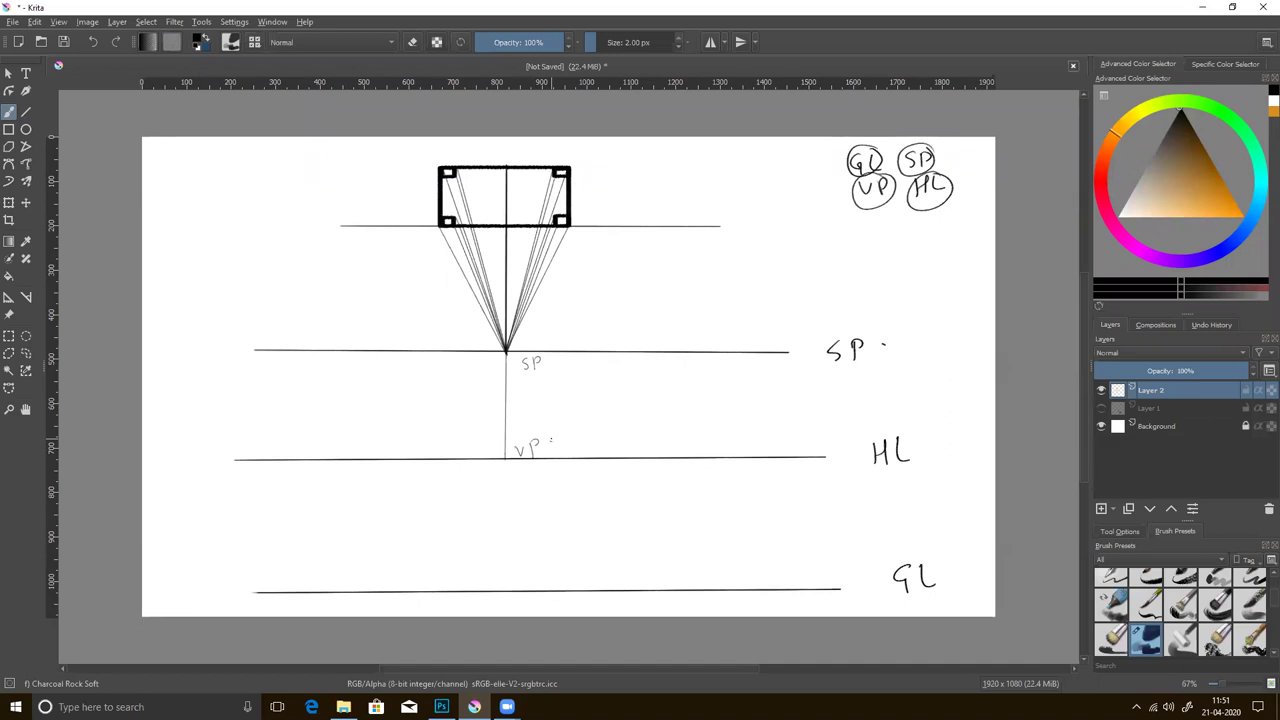
left_click(29, 115)
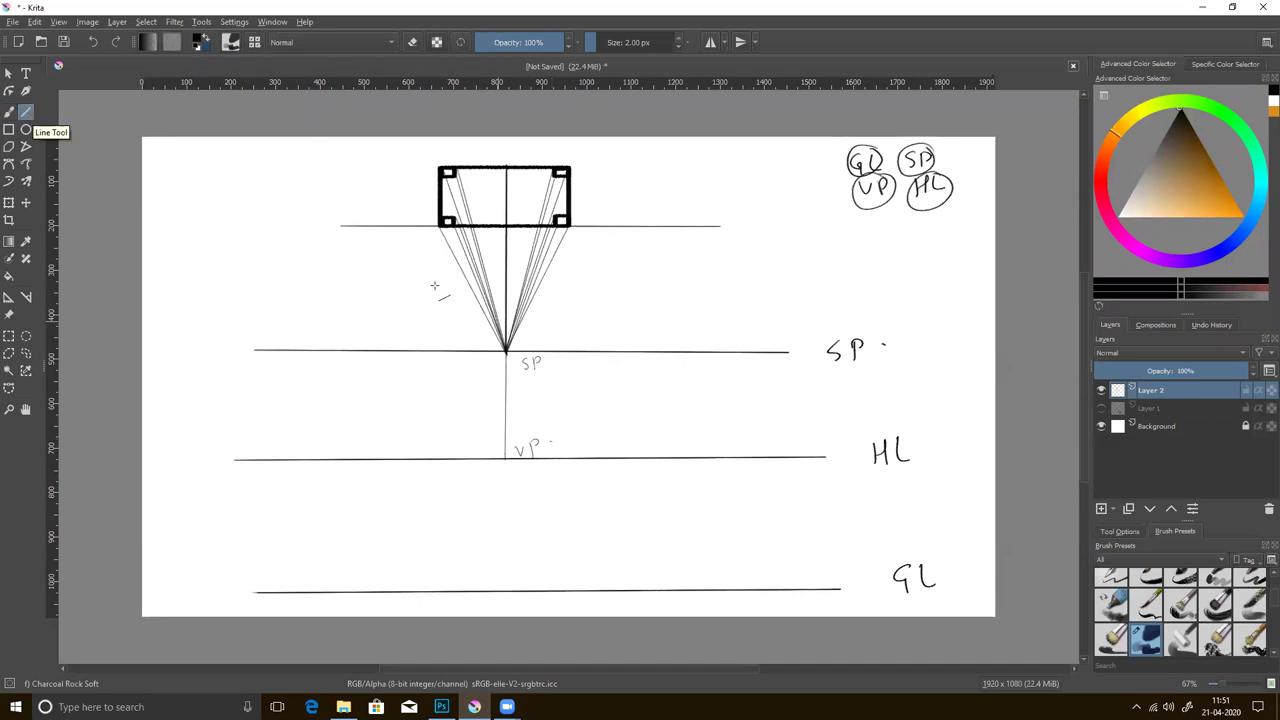
mouse_move(440, 227)
left_mouse_down()
mouse_move(453, 236)
mouse_move(437, 596)
left_mouse_up()
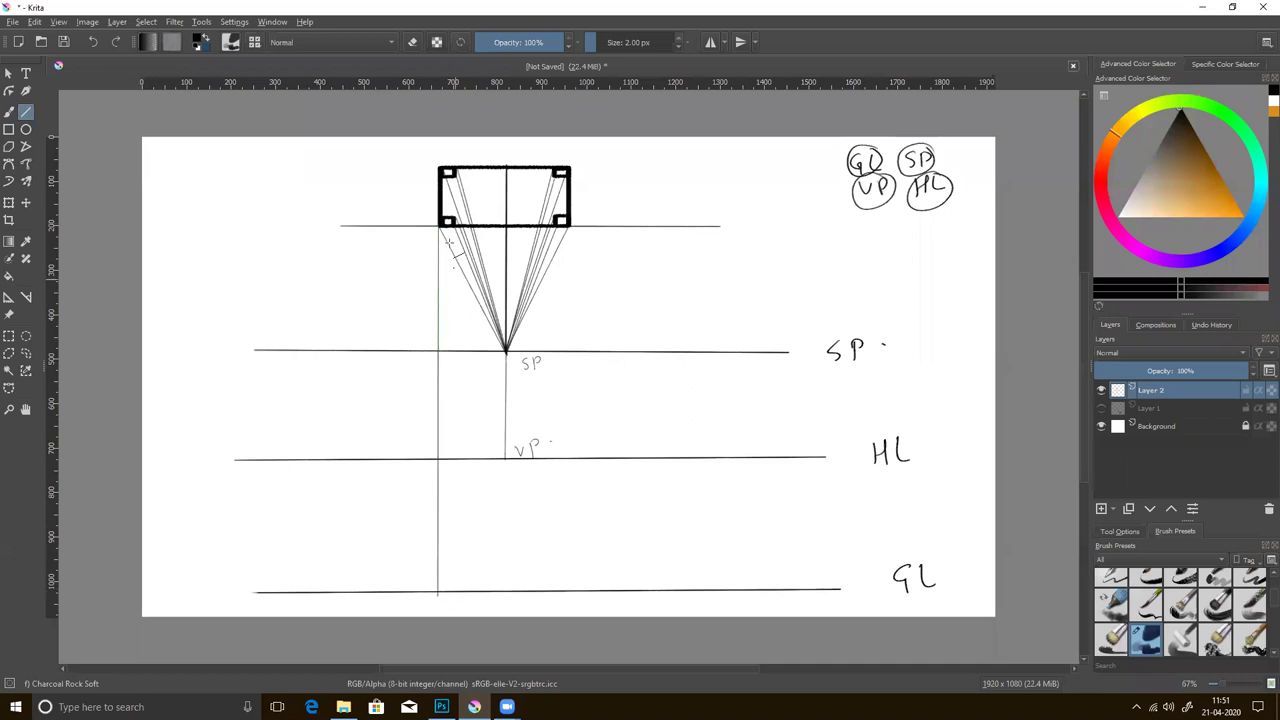
- Drop vertical lines from the rectangle's bottom-left and bottom-right corners down to GL
left_click_drag(453, 226, 447, 596)
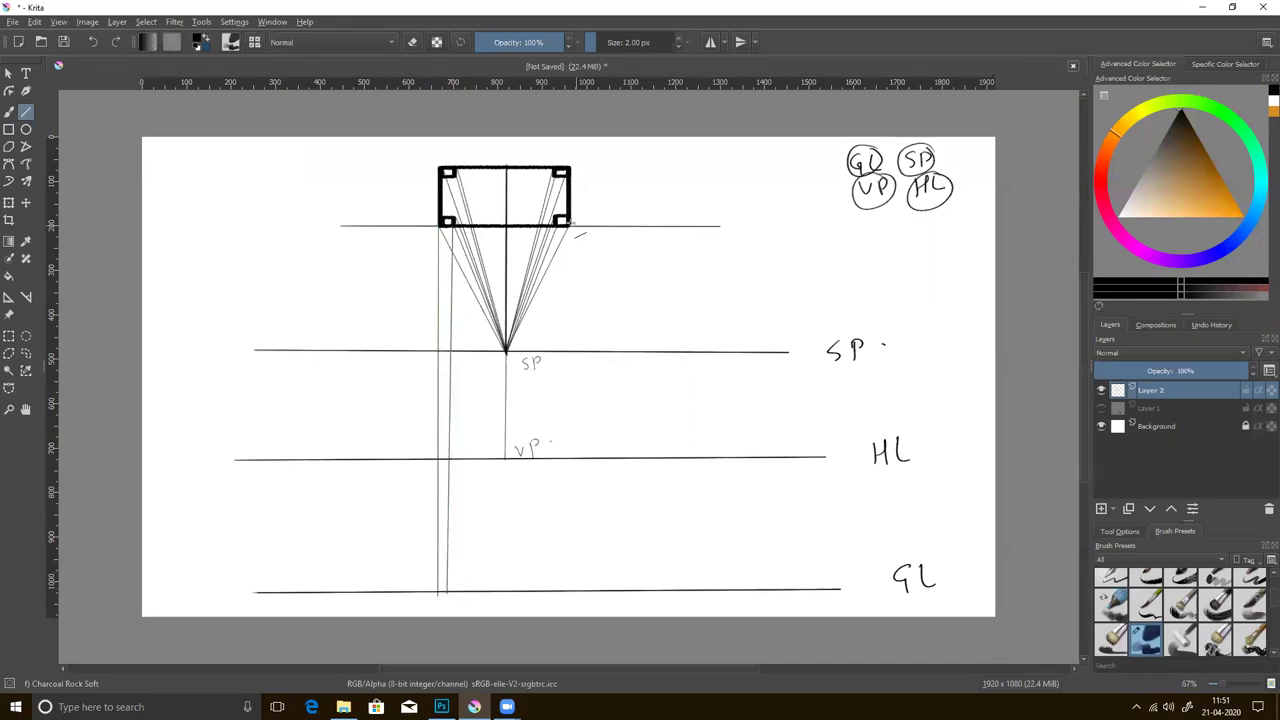
left_click_drag(568, 226, 566, 592)
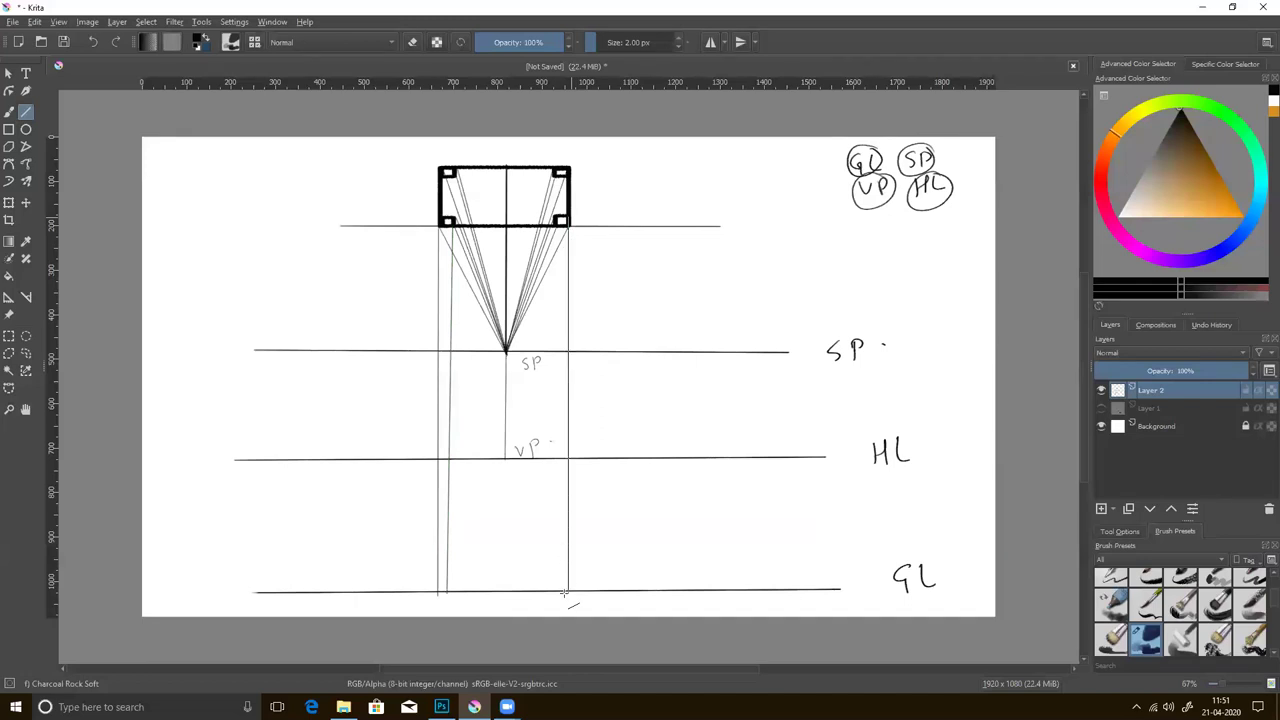
mouse_move(556, 226)
left_mouse_down()
mouse_move(536, 575)
mouse_move(562, 592)
left_mouse_up()
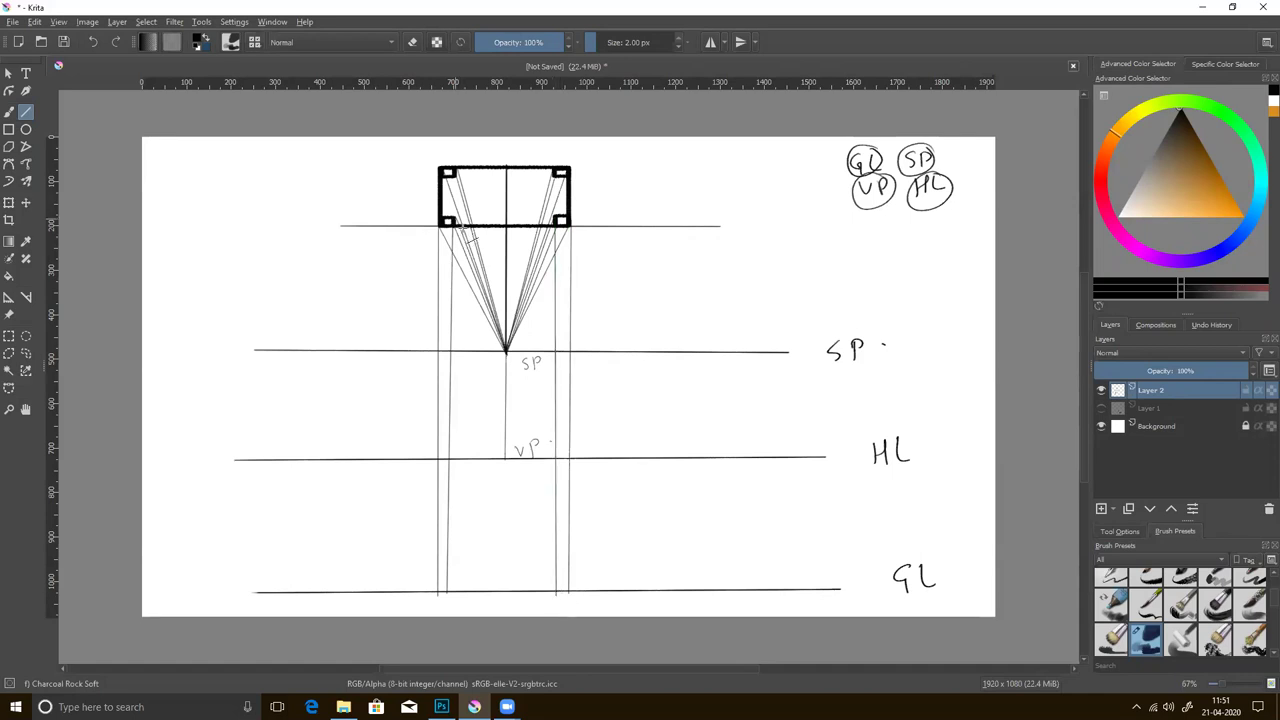
key("ctrl+space")
- Zoom in and draw vertical projection lines from the centre fan lines down to GL
left_click(470, 211)
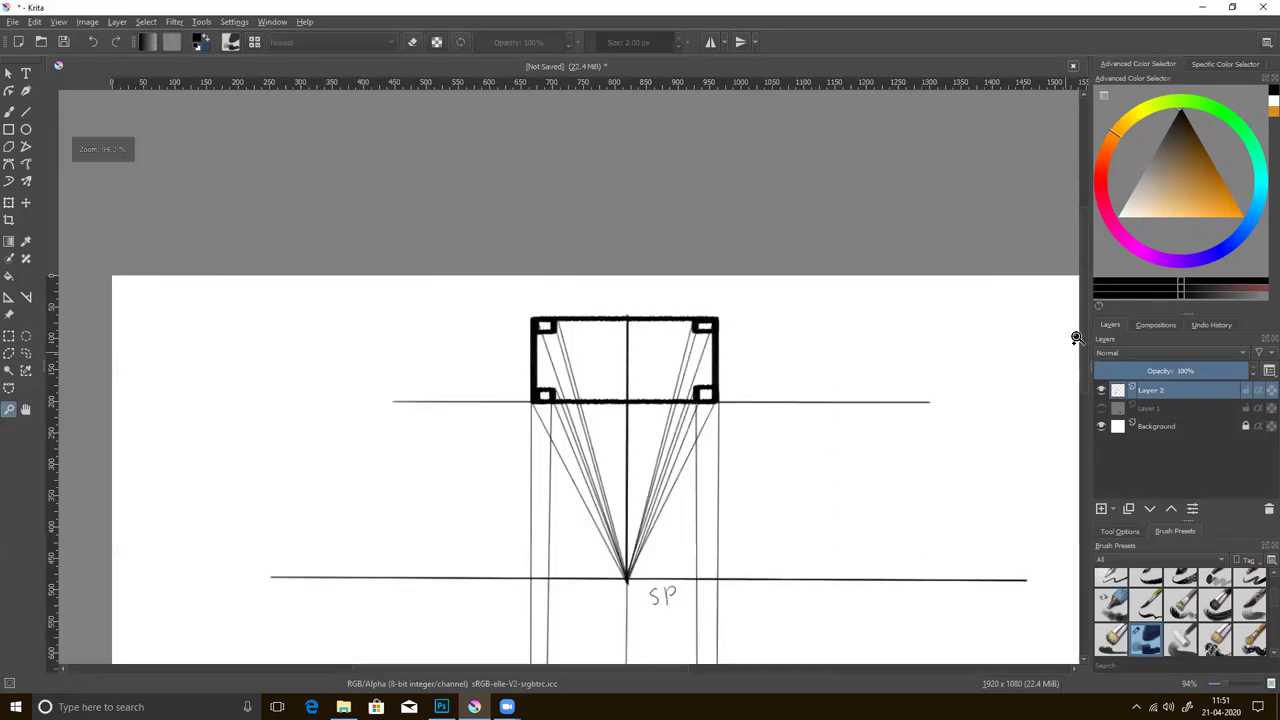
left_click_drag(1084, 354, 1080, 435)
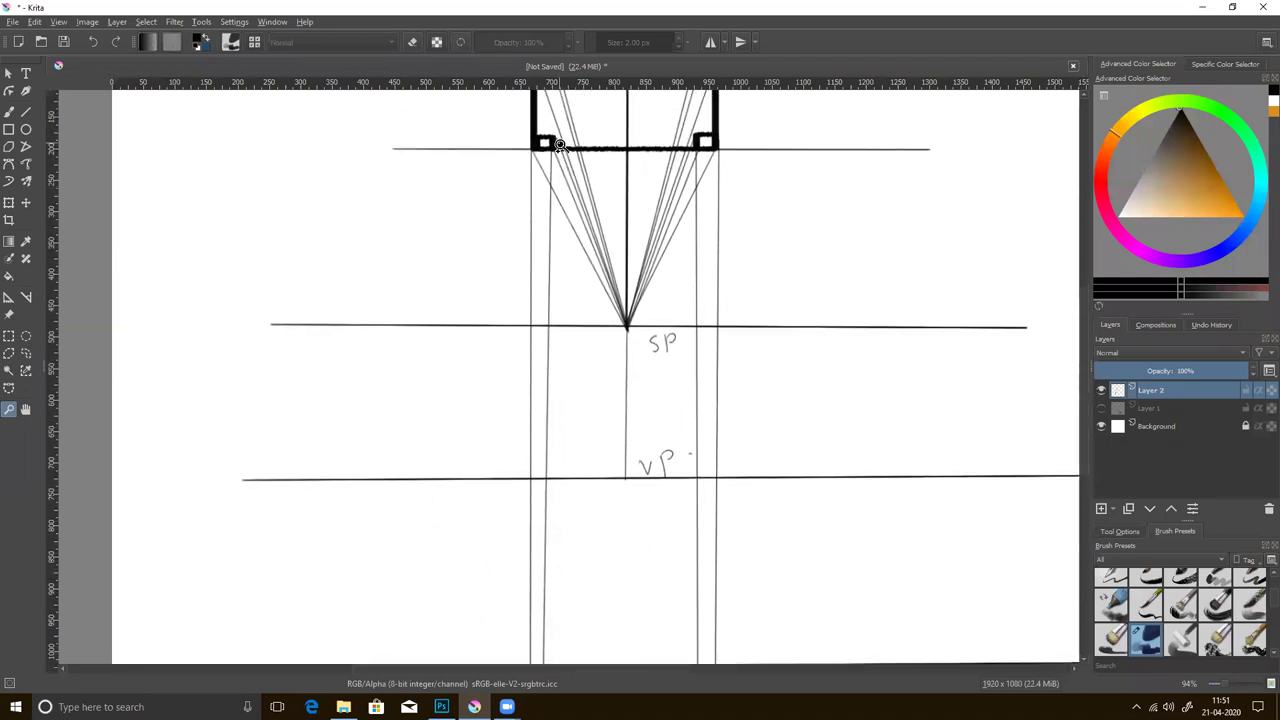
left_click(26, 112)
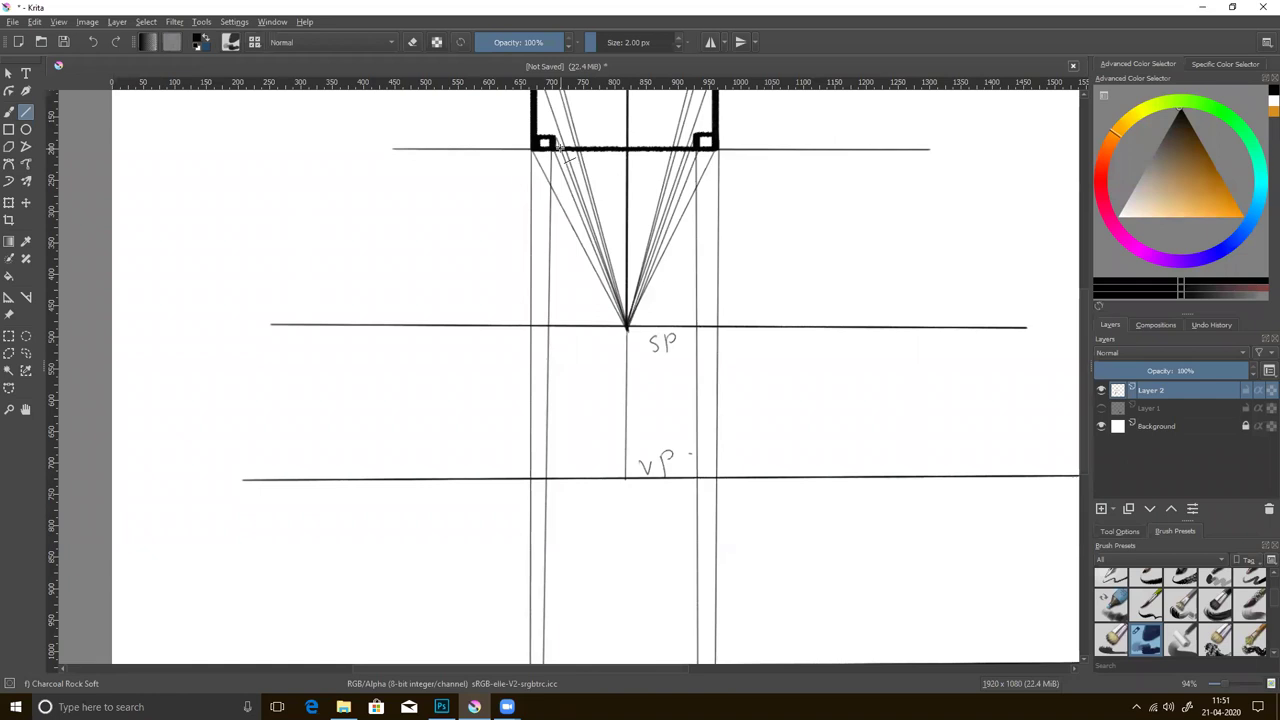
left_click_drag(560, 164, 560, 266)
left_click_drag(561, 335, 555, 700)
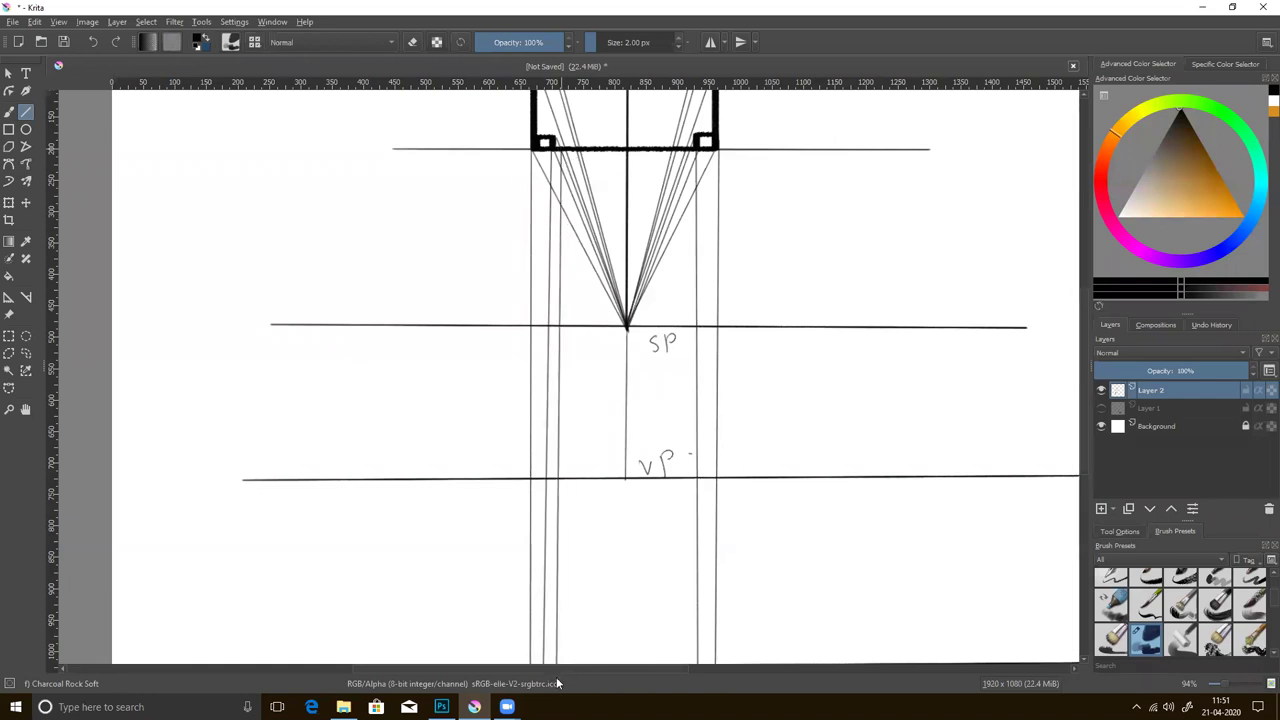
left_click_drag(567, 150, 563, 577)
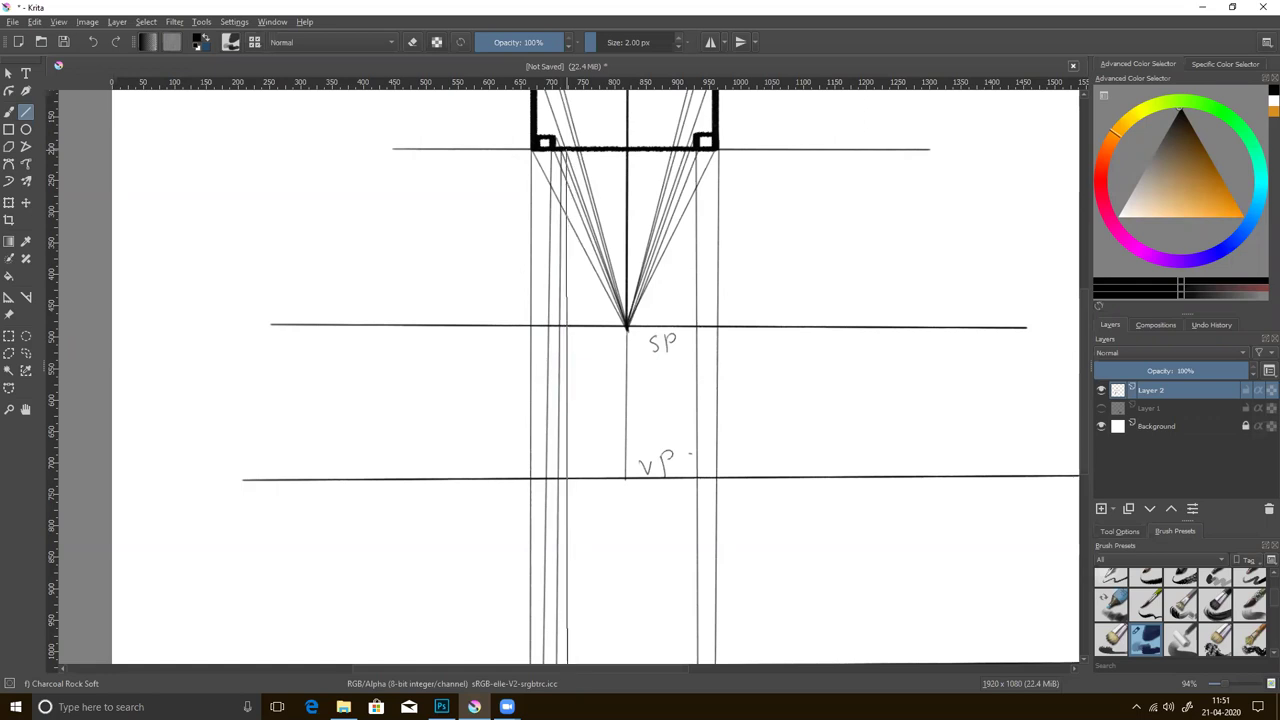
left_click_drag(577, 150, 577, 664)
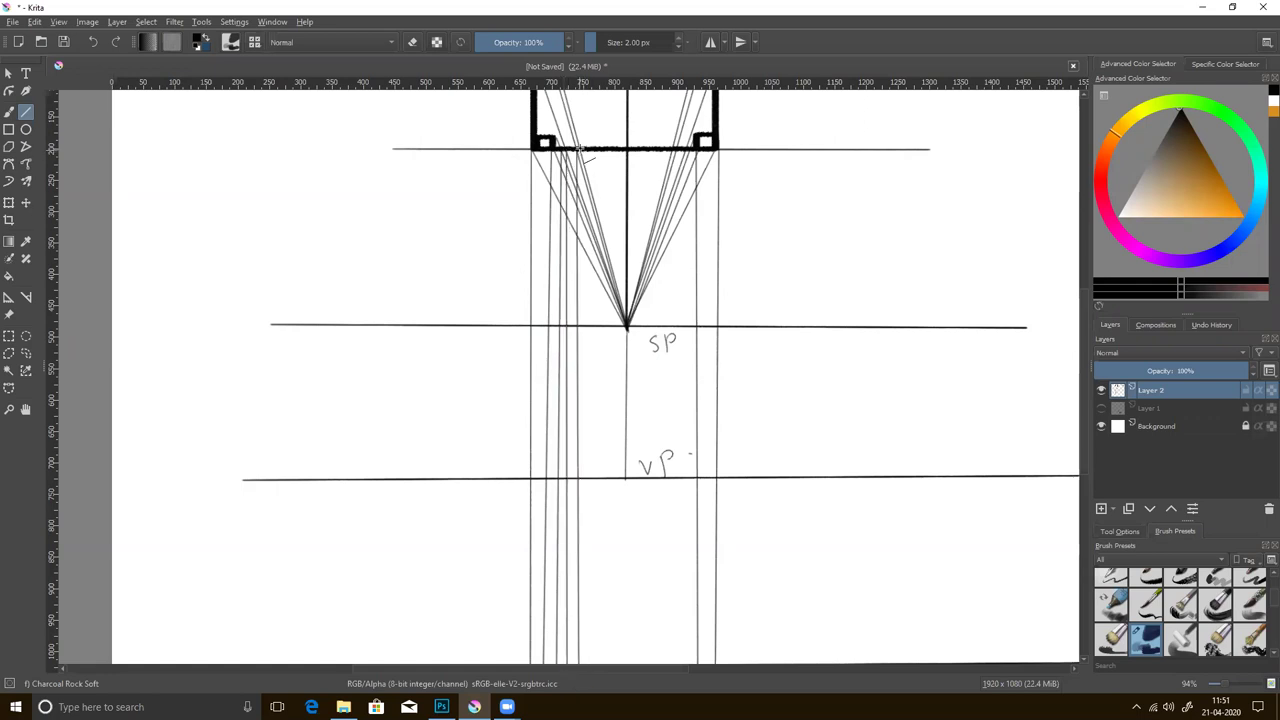
left_click_drag(581, 150, 590, 664)
key("ctrl+z")
left_click_drag(583, 150, 583, 664)
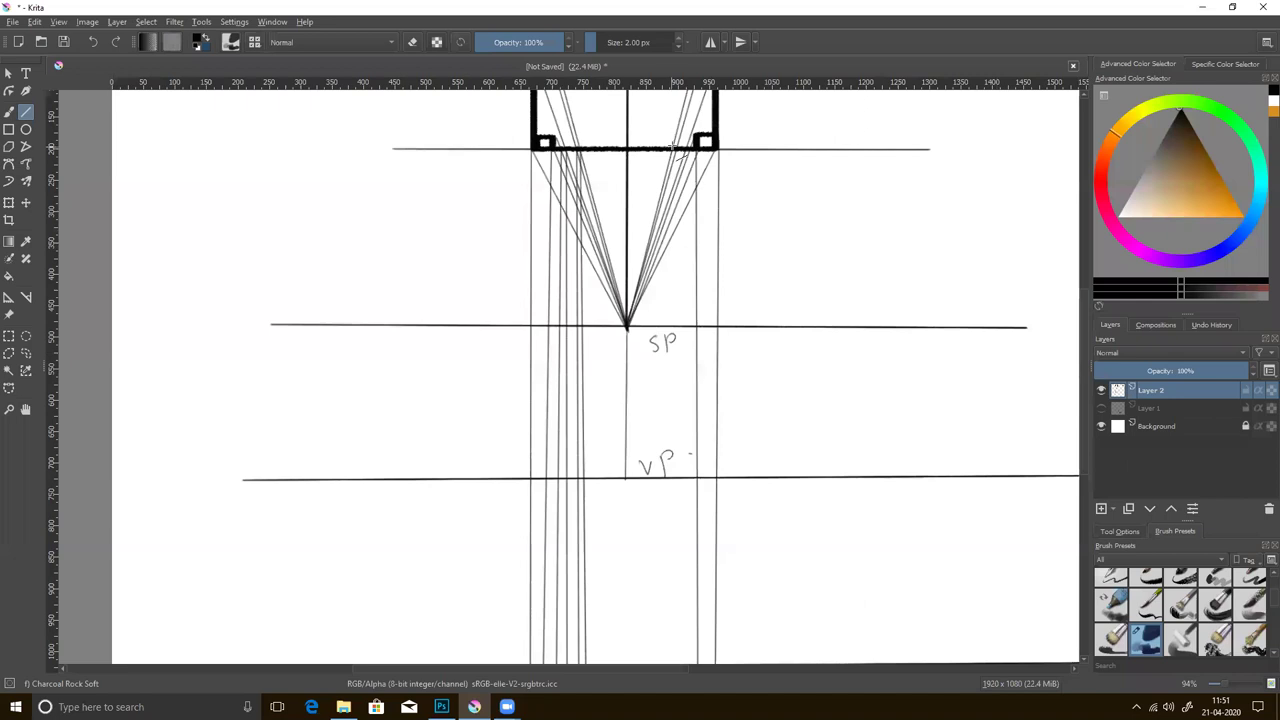
- Add vertical projection lines from the right-hand fan lines down past VP to GL
left_click_drag(672, 150, 657, 664)
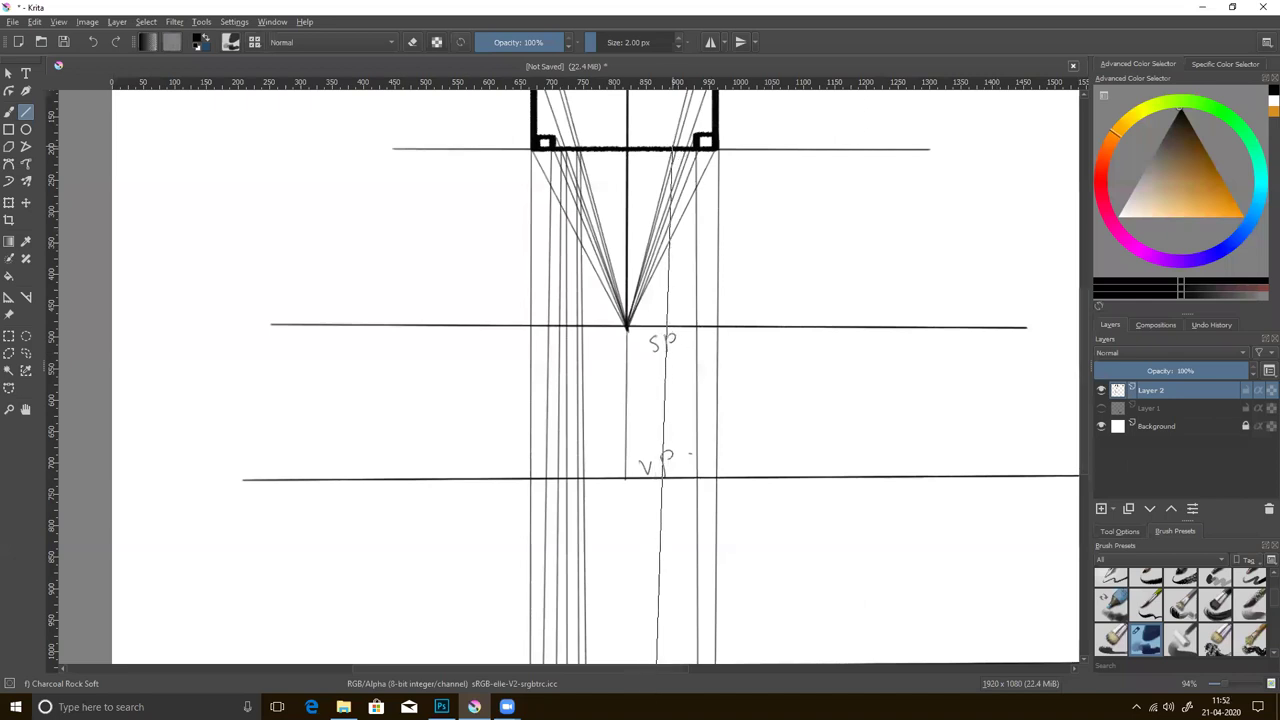
left_click_drag(673, 148, 676, 244)
mouse_move(679, 485)
left_mouse_down()
mouse_move(684, 158)
mouse_move(680, 662)
left_mouse_up()
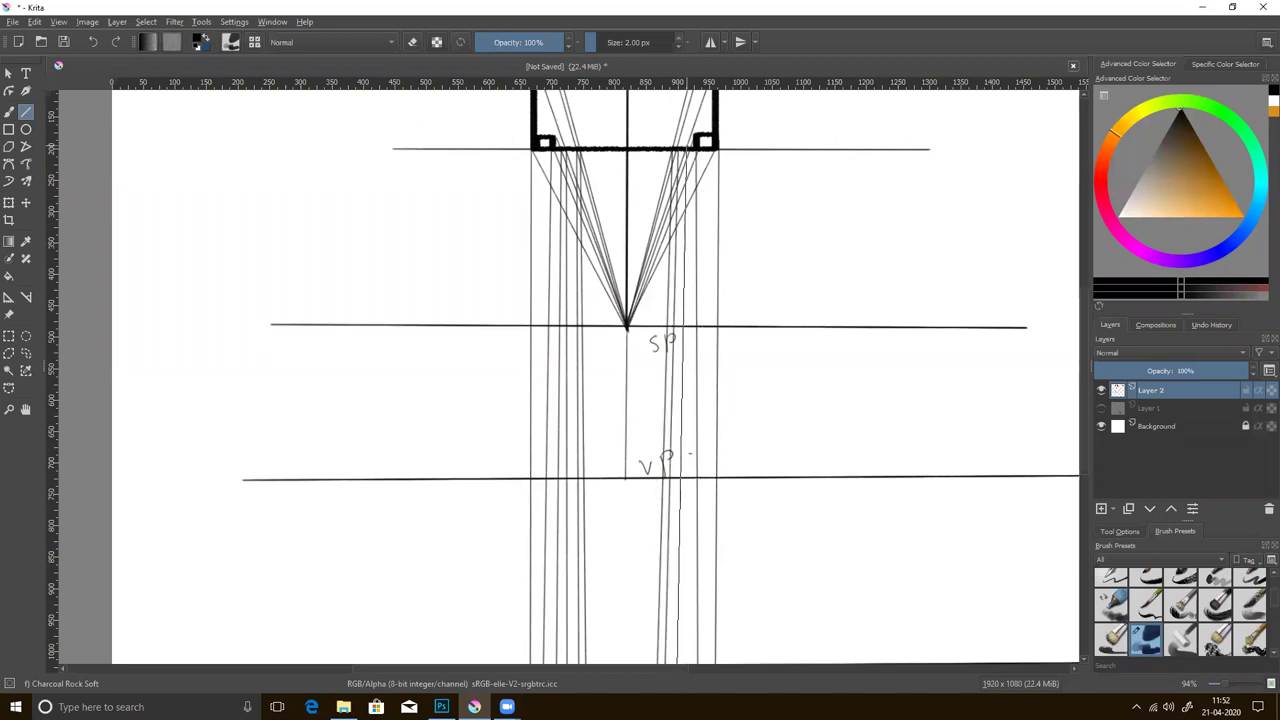
mouse_move(692, 156)
left_mouse_down()
mouse_move(706, 630)
mouse_move(690, 662)
left_mouse_up()
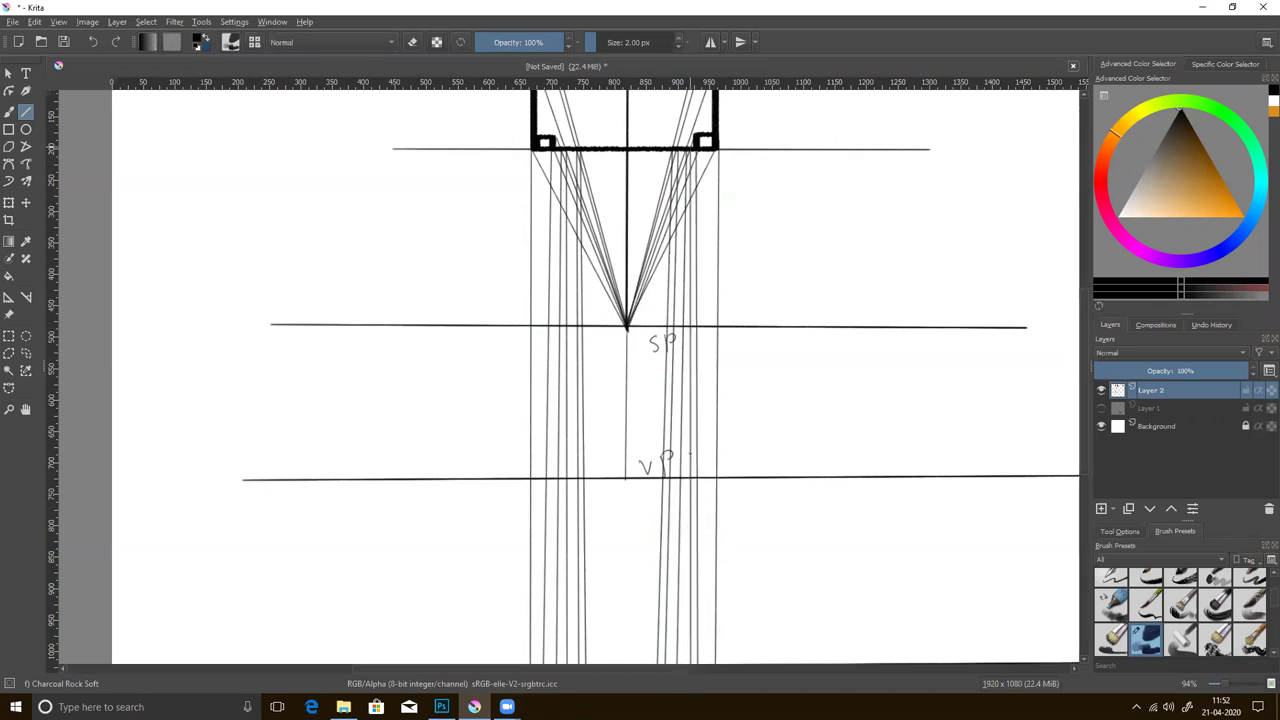
- Draw a vertical wall line up from the ground line at left
scroll(1085, 375, "down", 2)
scroll(1081, 402, "down", 2)
scroll(1080, 360, "up", 3)
scroll(1081, 351, "up", 2)
scroll(1080, 370, "down", 3)
scroll(1082, 400, "down", 1)
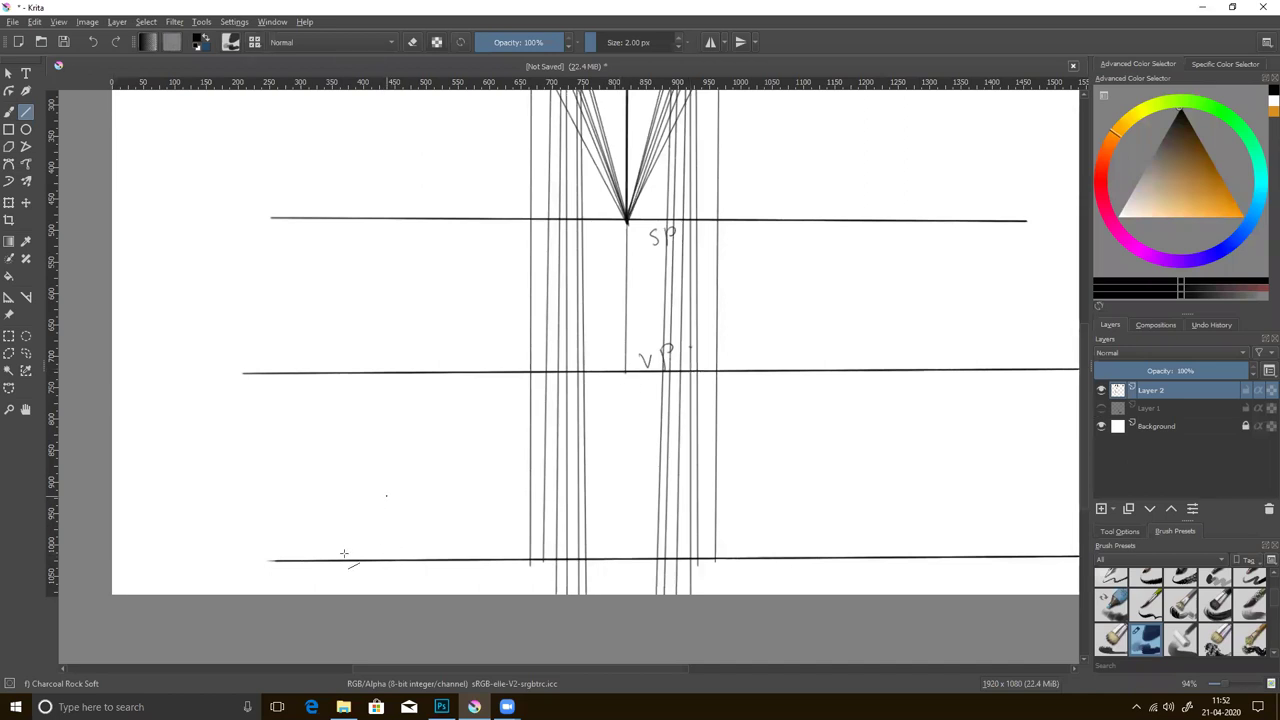
left_click_drag(367, 482, 367, 561)
- Add the small box's edges and carry its height across the projection lines
scroll(1080, 380, "up", 2)
scroll(1080, 358, "up", 2)
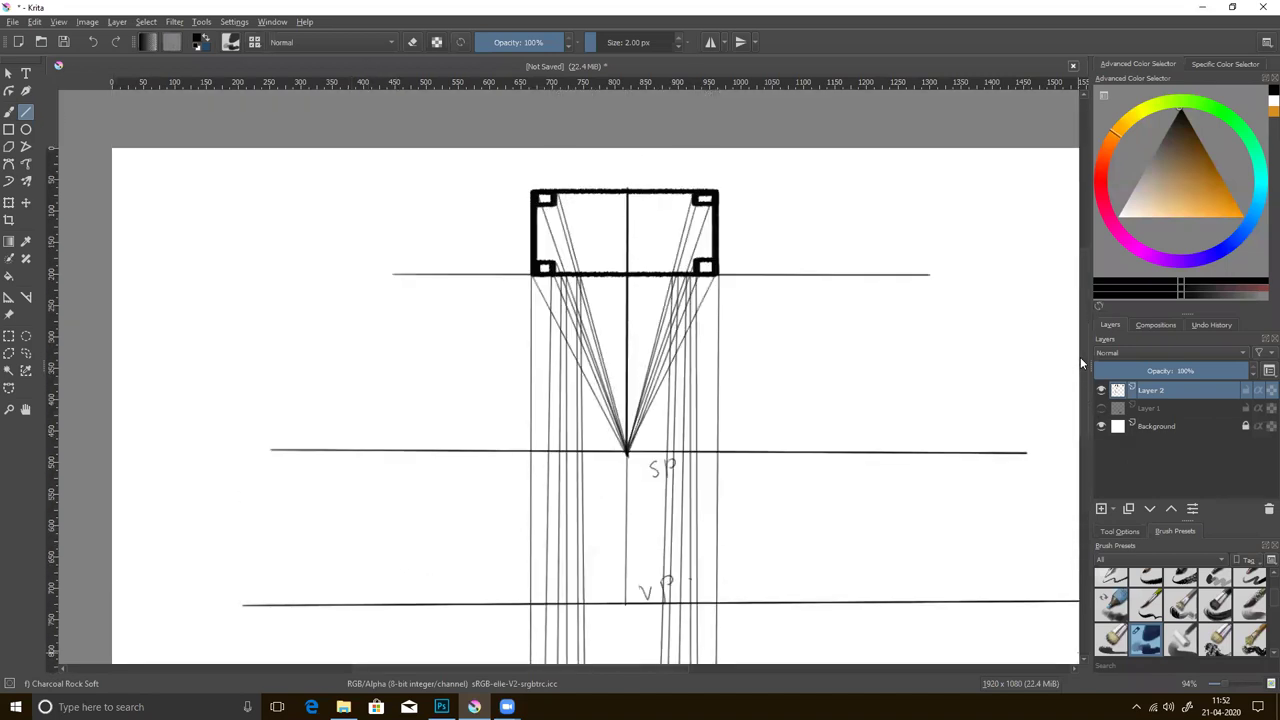
scroll(1082, 390, "down", 2)
scroll(1085, 412, "down", 2)
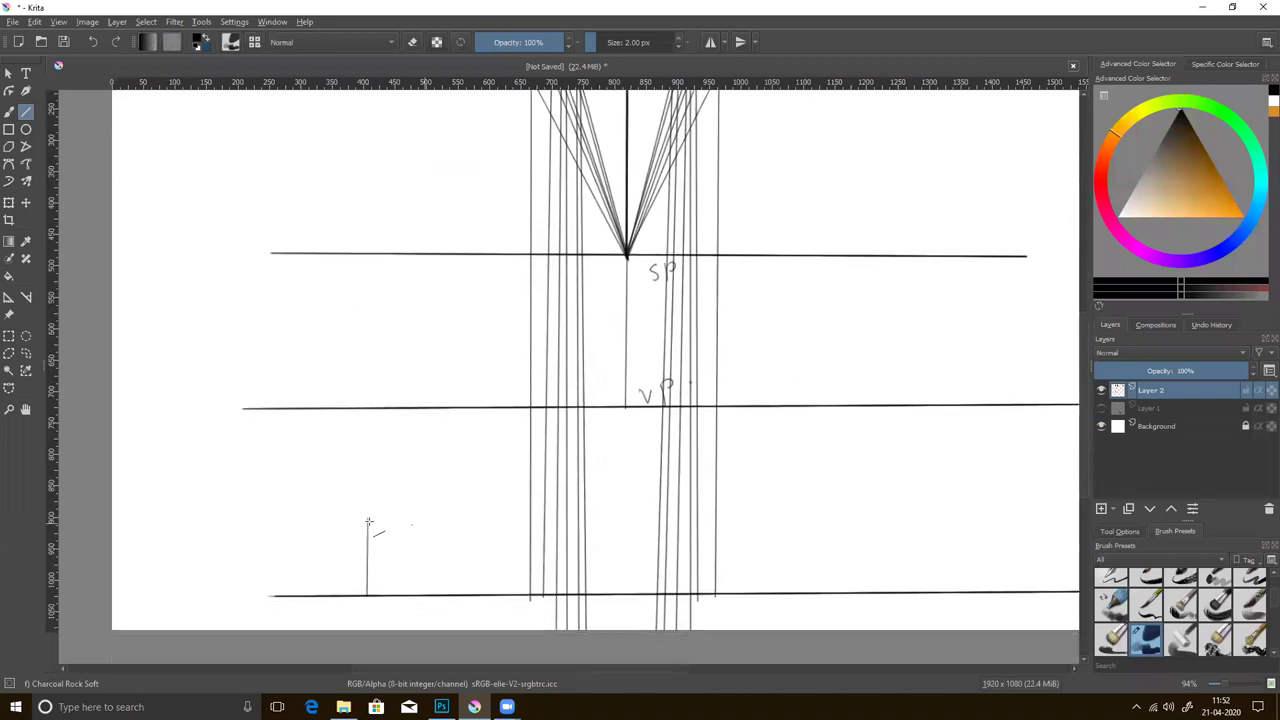
mouse_move(368, 517)
left_mouse_down()
mouse_move(457, 517)
mouse_move(461, 594)
mouse_move(457, 517)
left_mouse_up()
key("ctrl+z")
mouse_move(383, 540)
left_mouse_down()
mouse_move(385, 600)
mouse_move(383, 537)
mouse_move(441, 537)
mouse_move(442, 596)
left_mouse_up()
key("ctrl+z")
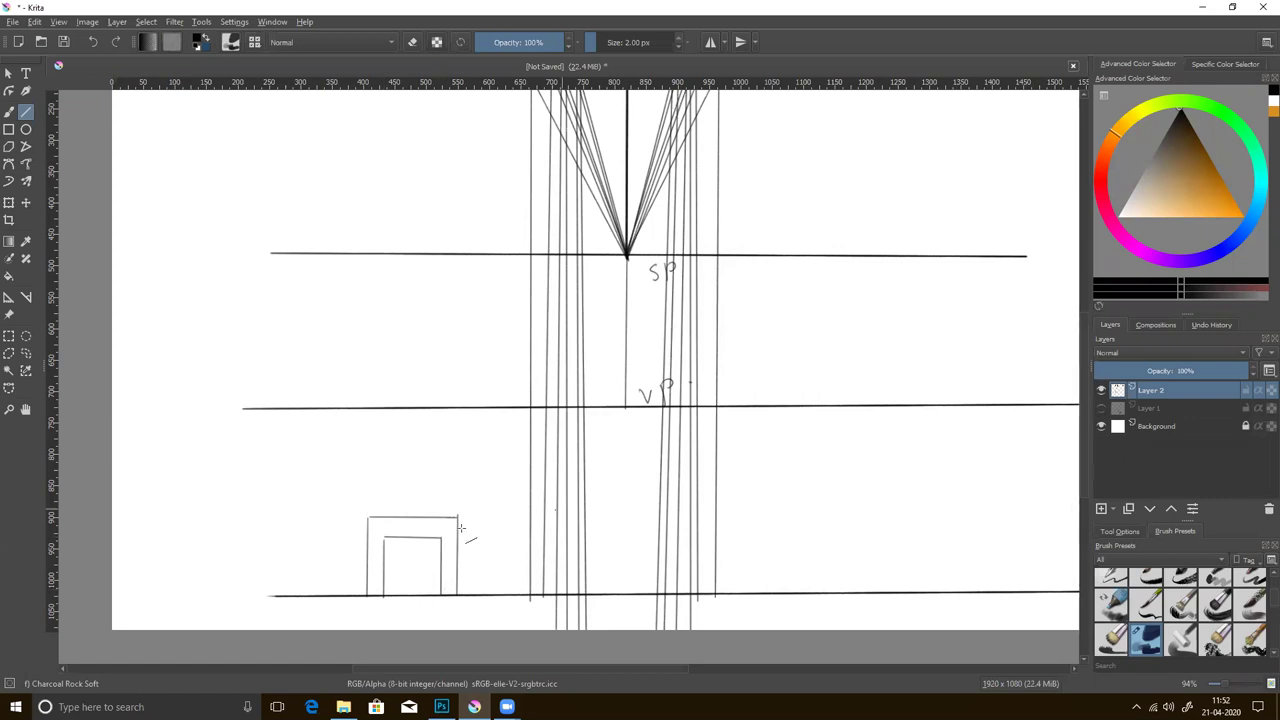
left_click_drag(530, 517, 717, 518)
key("ctrl+z")
key("ctrl+z")
- Draw two diagonals from VP to the outer lines, with horizontals inside the box and triangle
left_click_drag(638, 530, 676, 530)
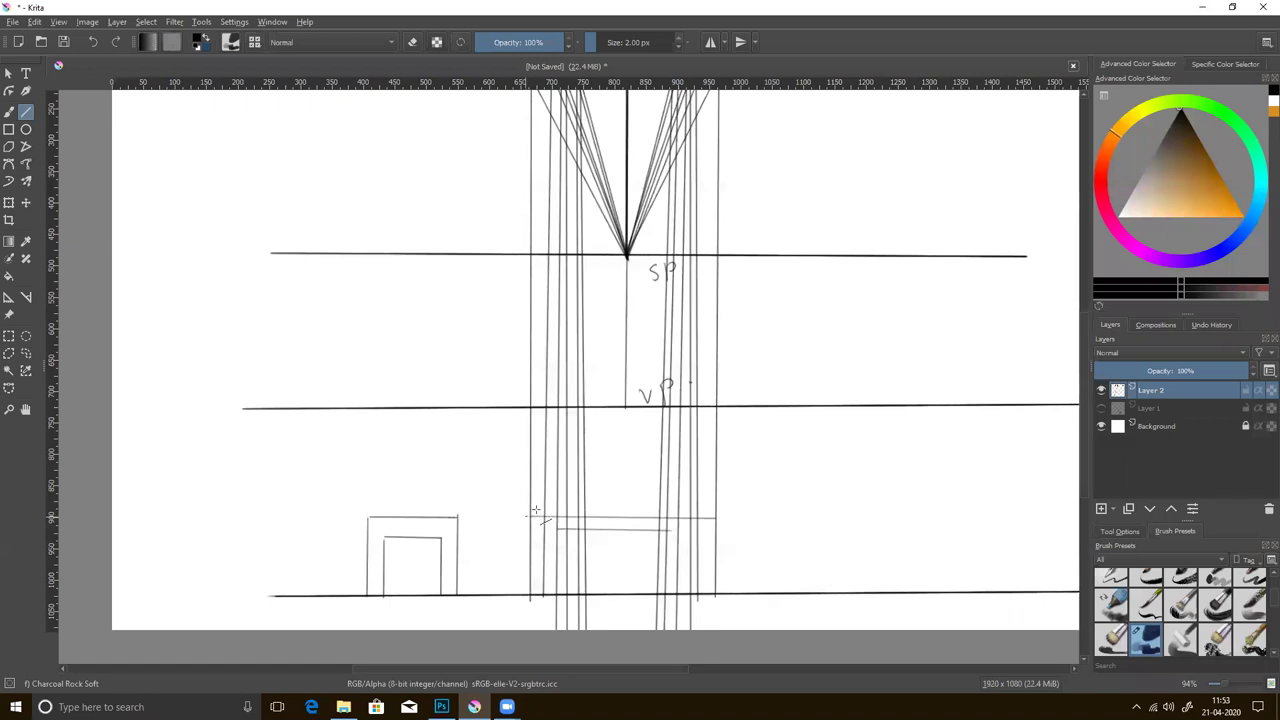
left_click_drag(625, 408, 538, 502)
mouse_move(627, 408)
left_mouse_down()
mouse_move(654, 458)
mouse_move(716, 518)
left_mouse_up()
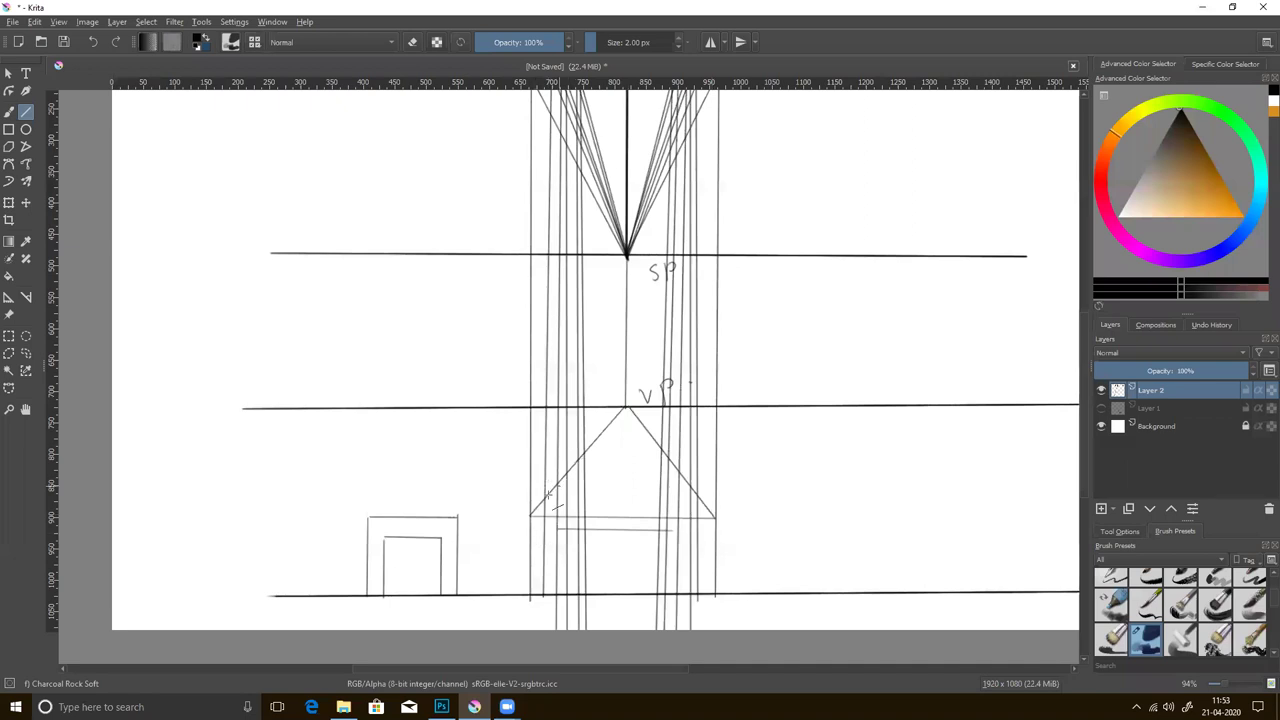
left_click_drag(568, 475, 680, 472)
- Add a shading layer beneath Layer 2 and set up a black freehand brush
key("b")
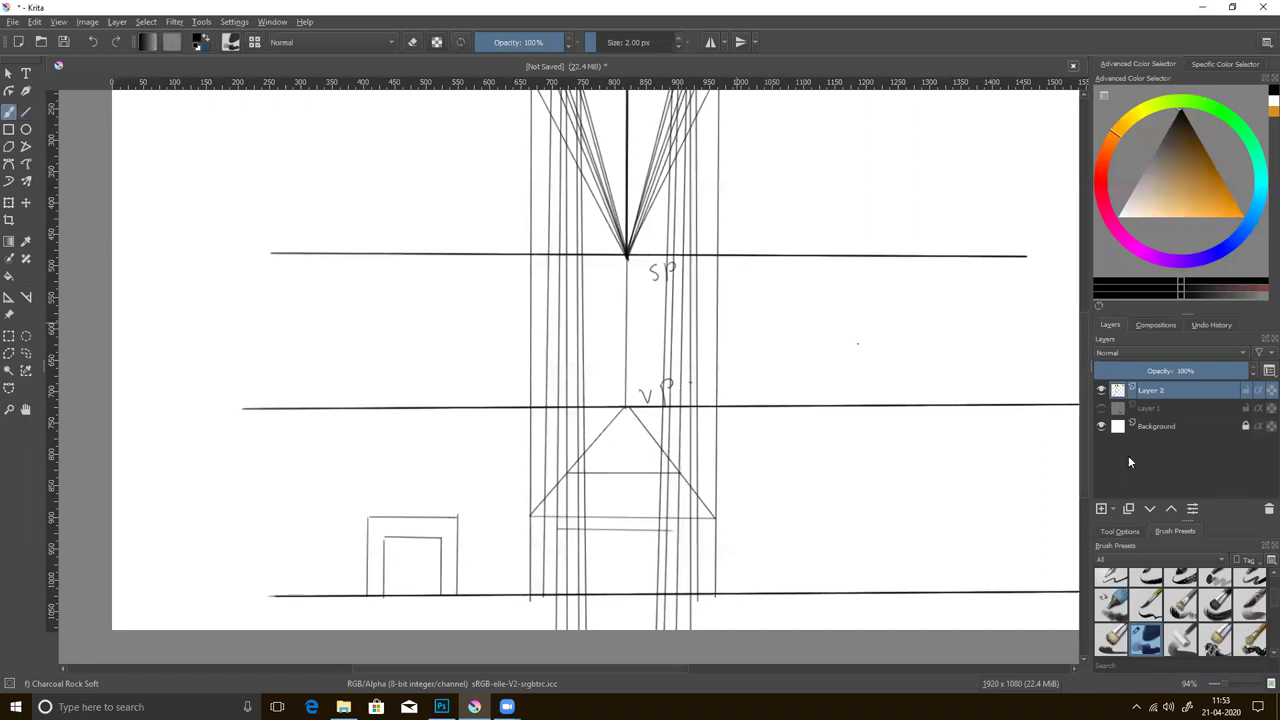
left_click(1102, 508)
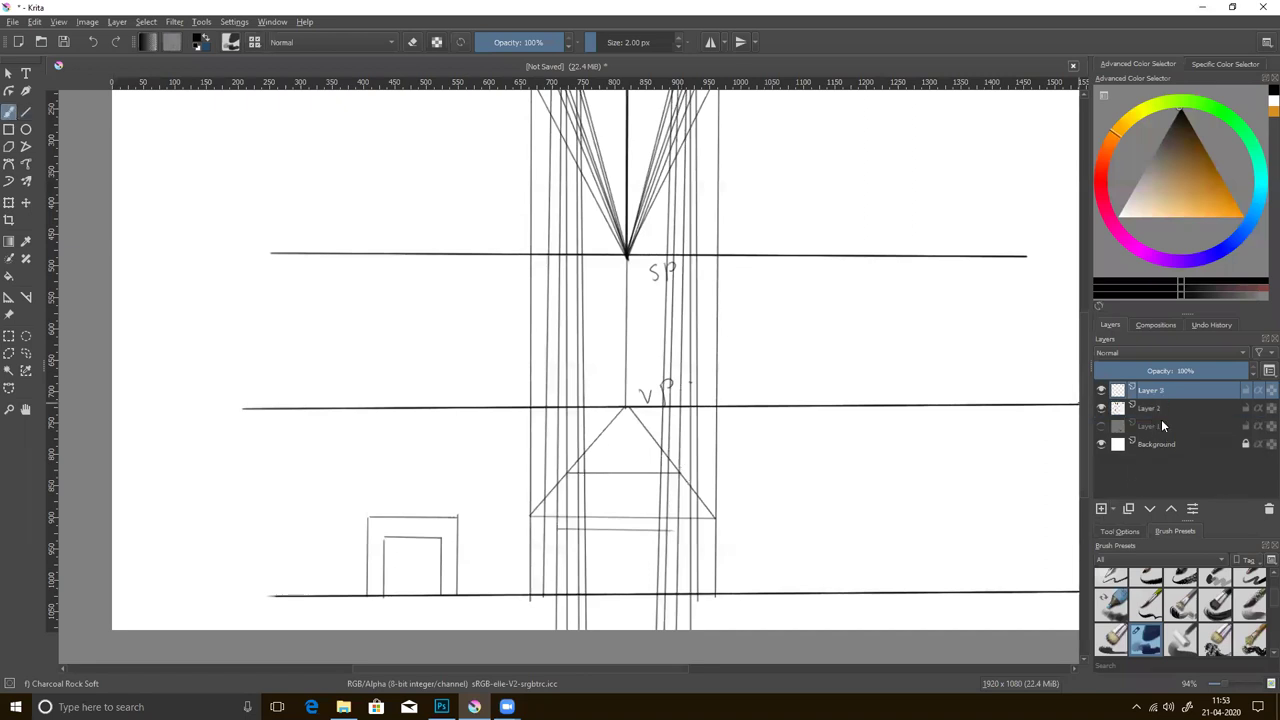
left_click(1161, 412)
left_click(1158, 154)
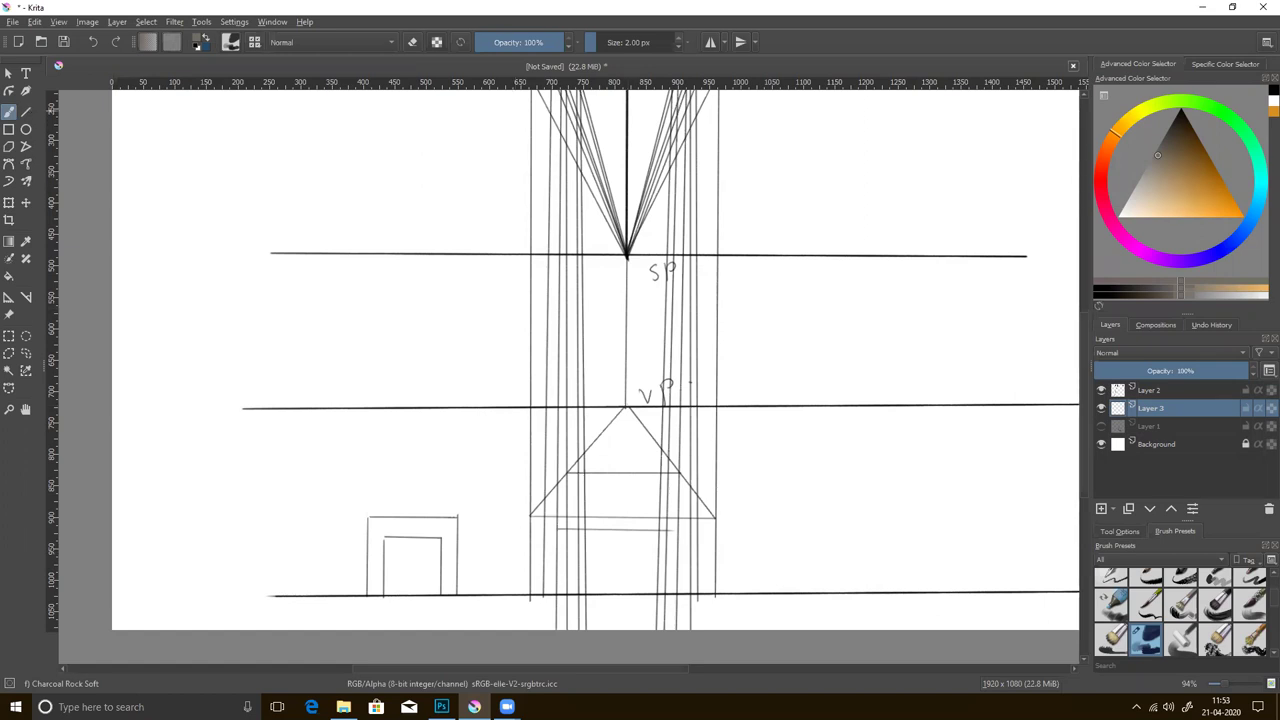
left_click(26, 111)
left_click_drag(1175, 148, 1177, 115)
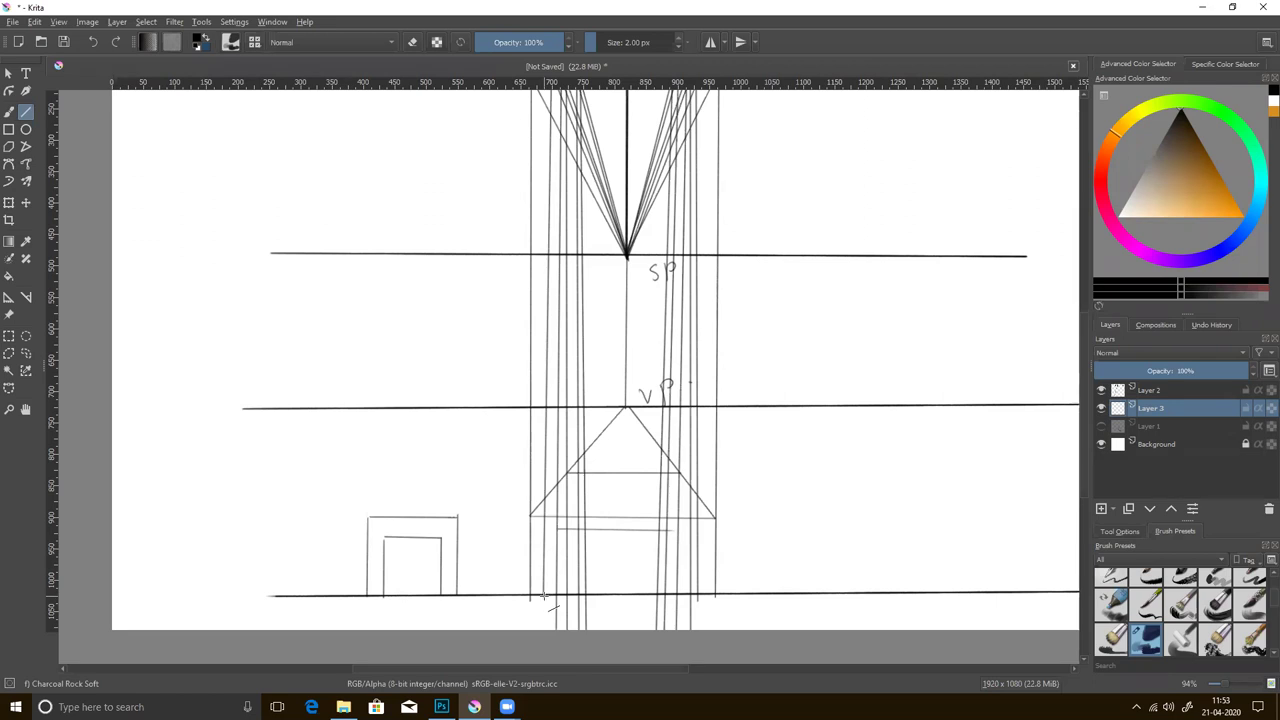
left_click_drag(543, 596, 625, 406)
key("ctrl+z")
left_click(10, 113)
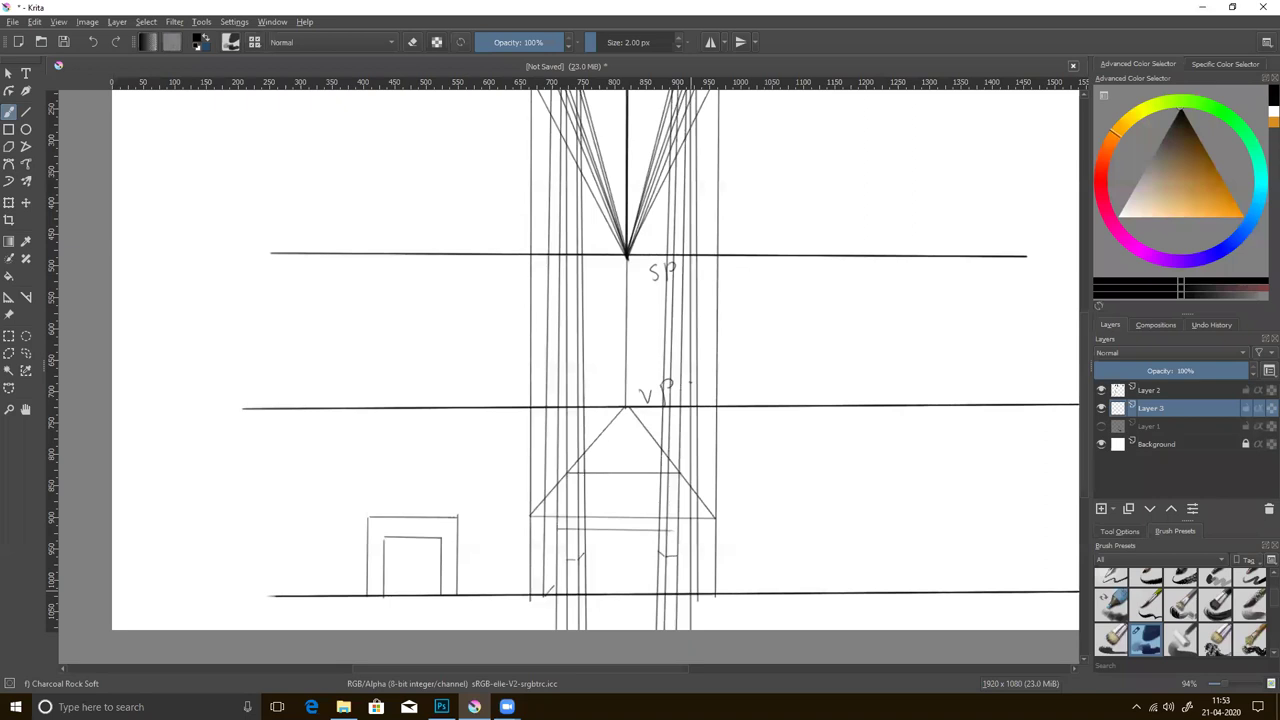
- Hatch dark shading along the house's lower wall and its outer and inner edges
left_click_drag(690, 590, 698, 588)
left_click_drag(545, 521, 556, 590)
left_click_drag(579, 530, 583, 558)
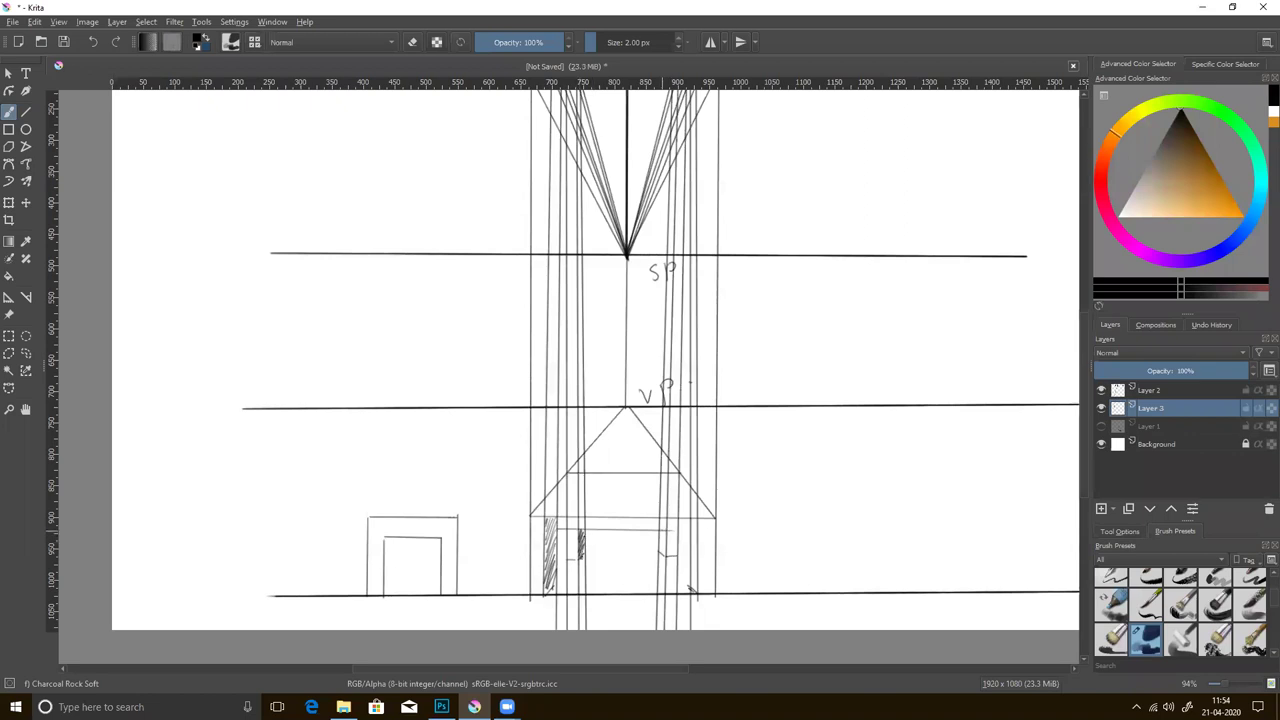
left_click_drag(660, 530, 666, 557)
mouse_move(672, 530)
left_mouse_down()
mouse_move(700, 531)
mouse_move(697, 556)
left_mouse_up()
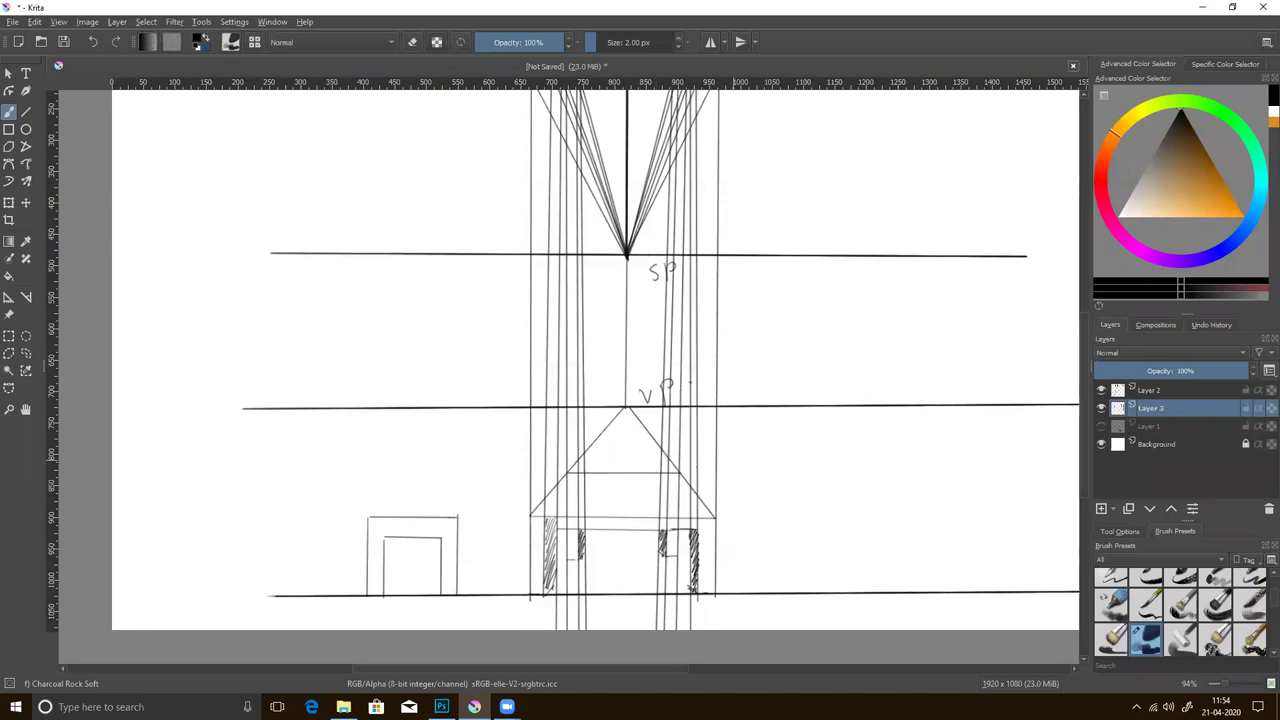
- Hatch the roof band under VP's triangle in orange, then zoom out to the full drawing
left_click(1229, 207)
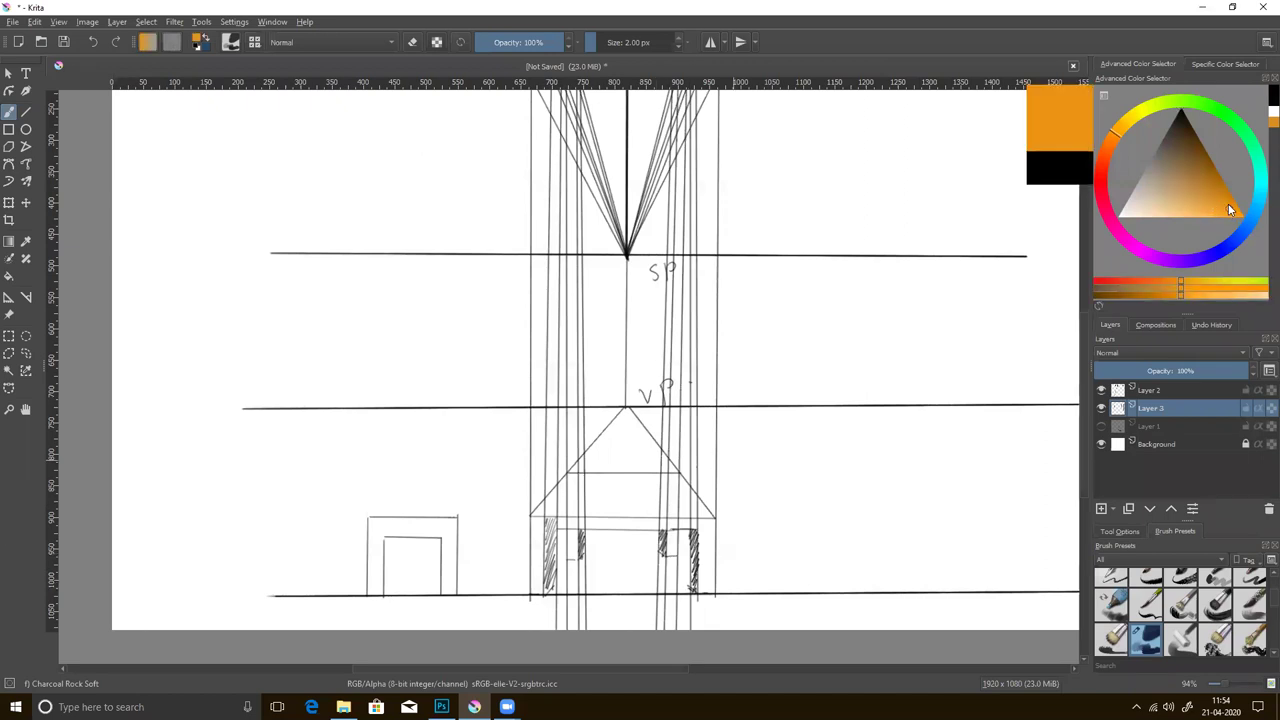
mouse_move(540, 512)
left_mouse_down()
mouse_move(574, 478)
mouse_move(662, 472)
mouse_move(708, 512)
left_mouse_up()
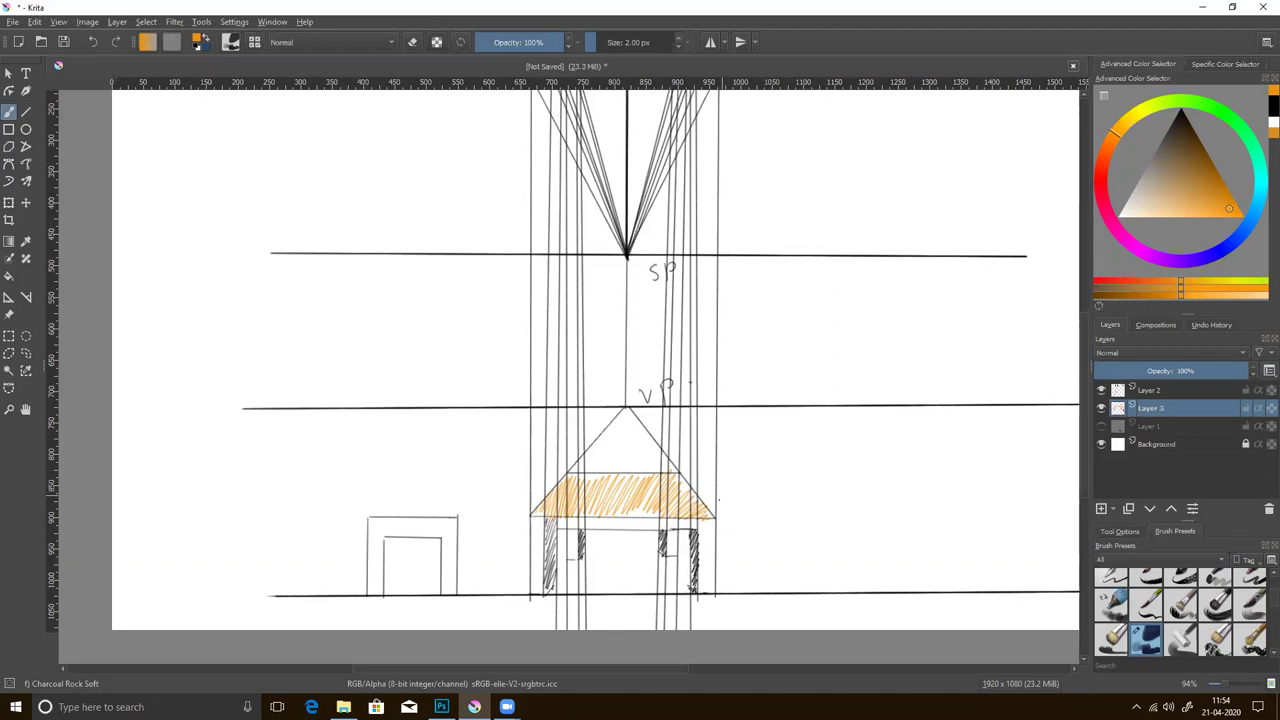
mouse_move(1085, 362)
left_mouse_down()
mouse_move(1080, 286)
mouse_move(1080, 330)
left_mouse_up()
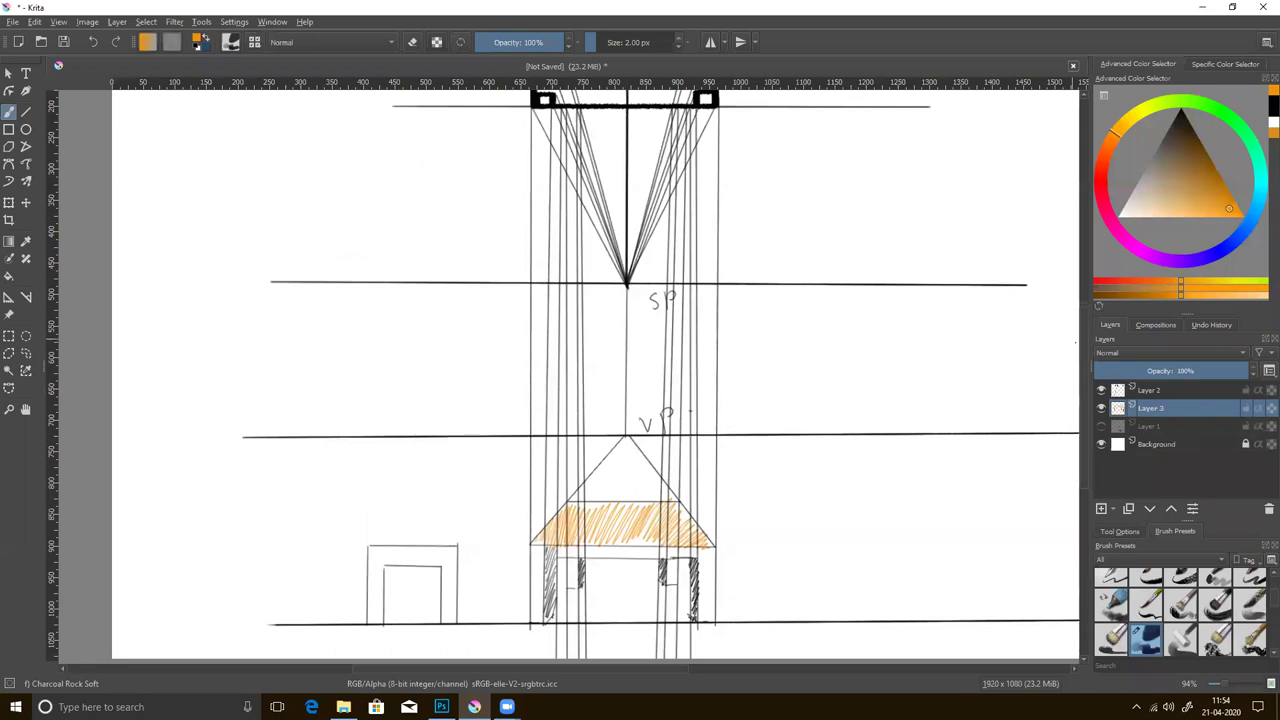
key("ctrl+minus")
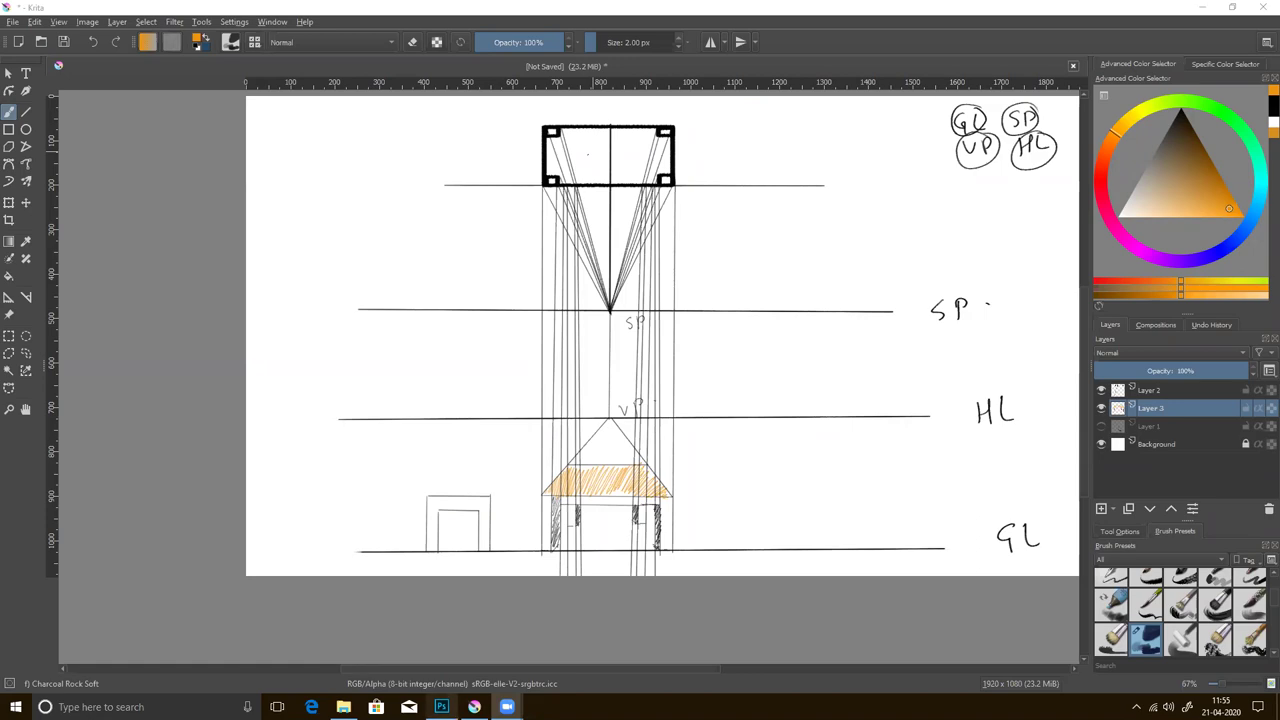
- Back in Photoshop, hide Layer 3 and add a blank new layer
left_click(450, 698)
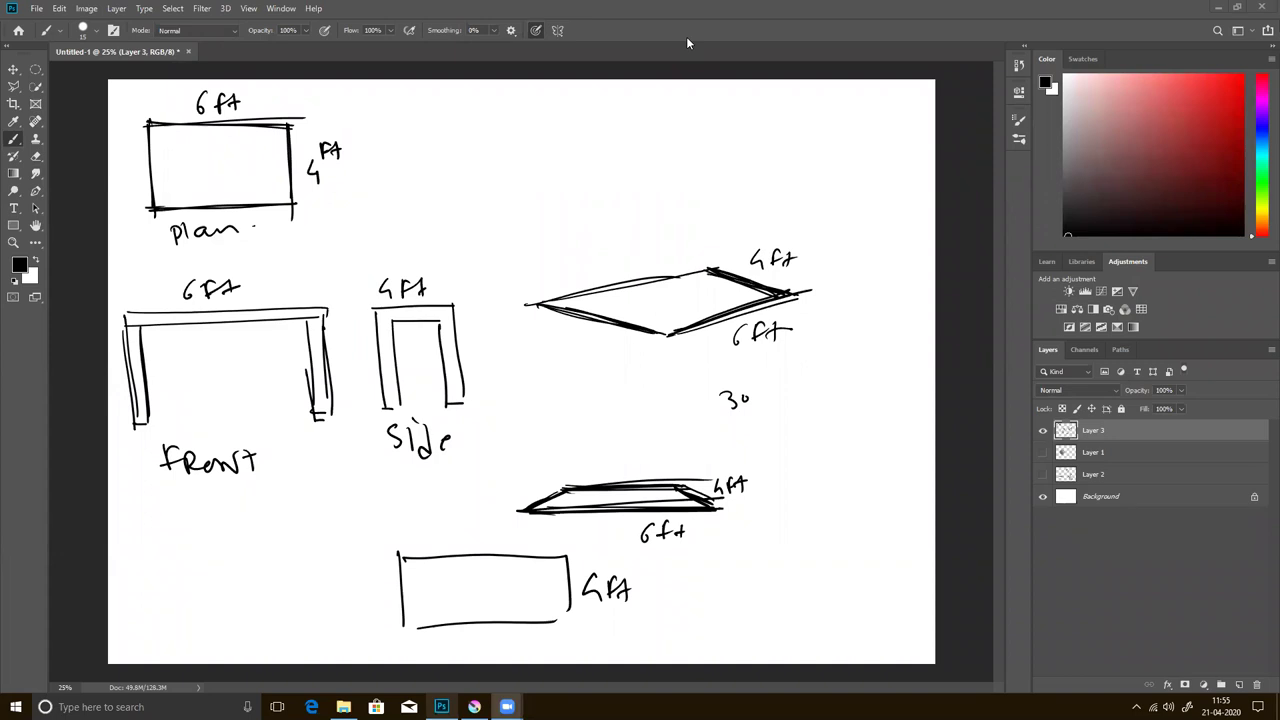
left_click(1043, 430)
left_click(1240, 685)
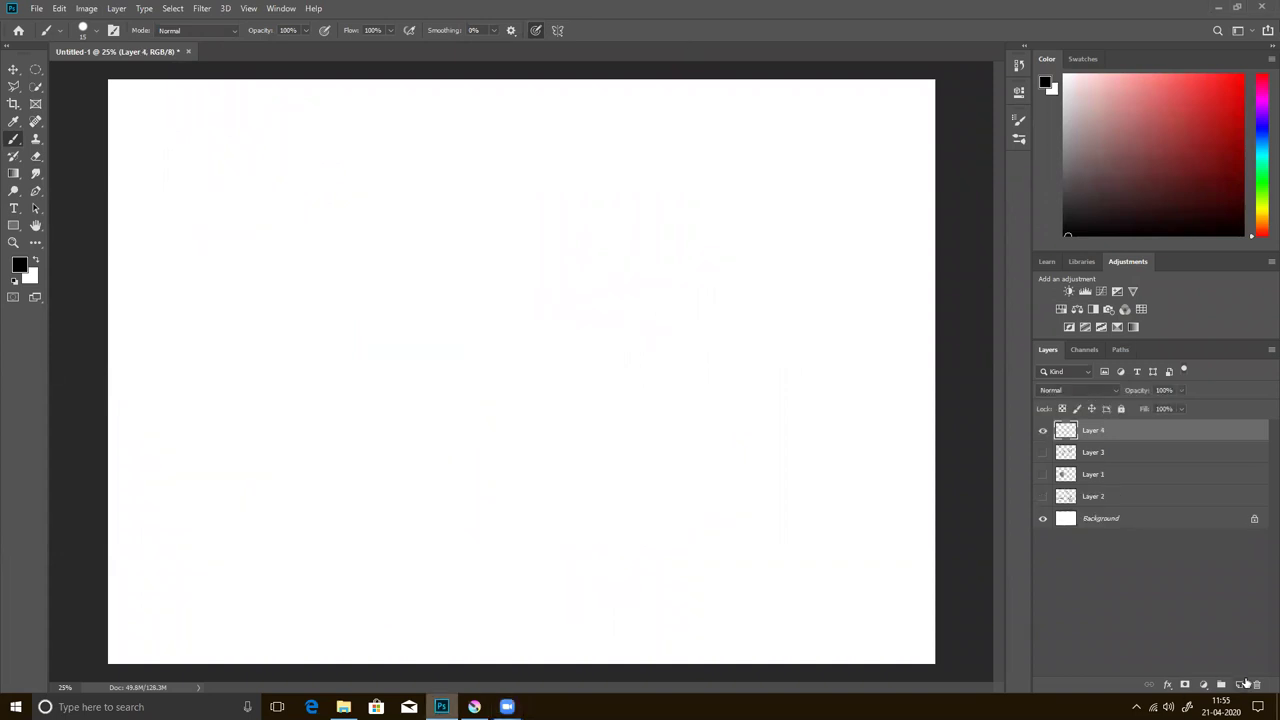
- Choose the custom ni3 brush preset with Transfer enabled in Brush Settings
left_click(1019, 137)
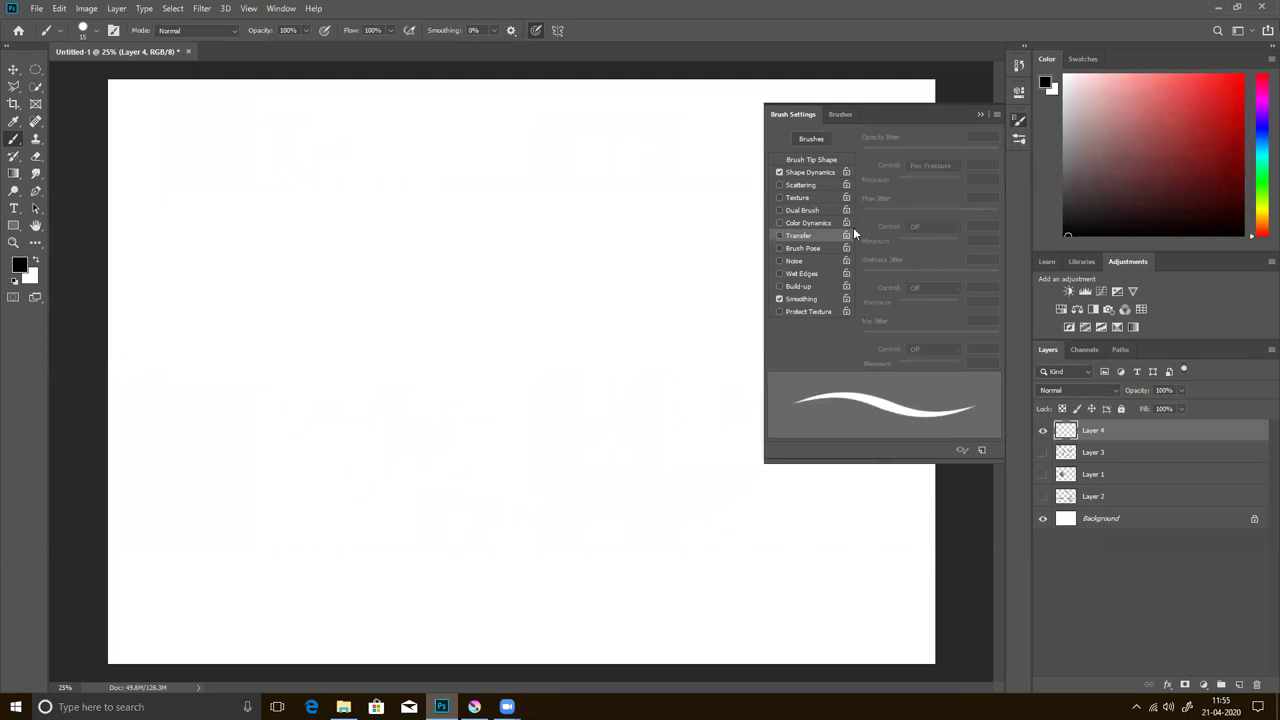
left_click(840, 114)
left_click(830, 267)
left_click(795, 114)
left_click(780, 236)
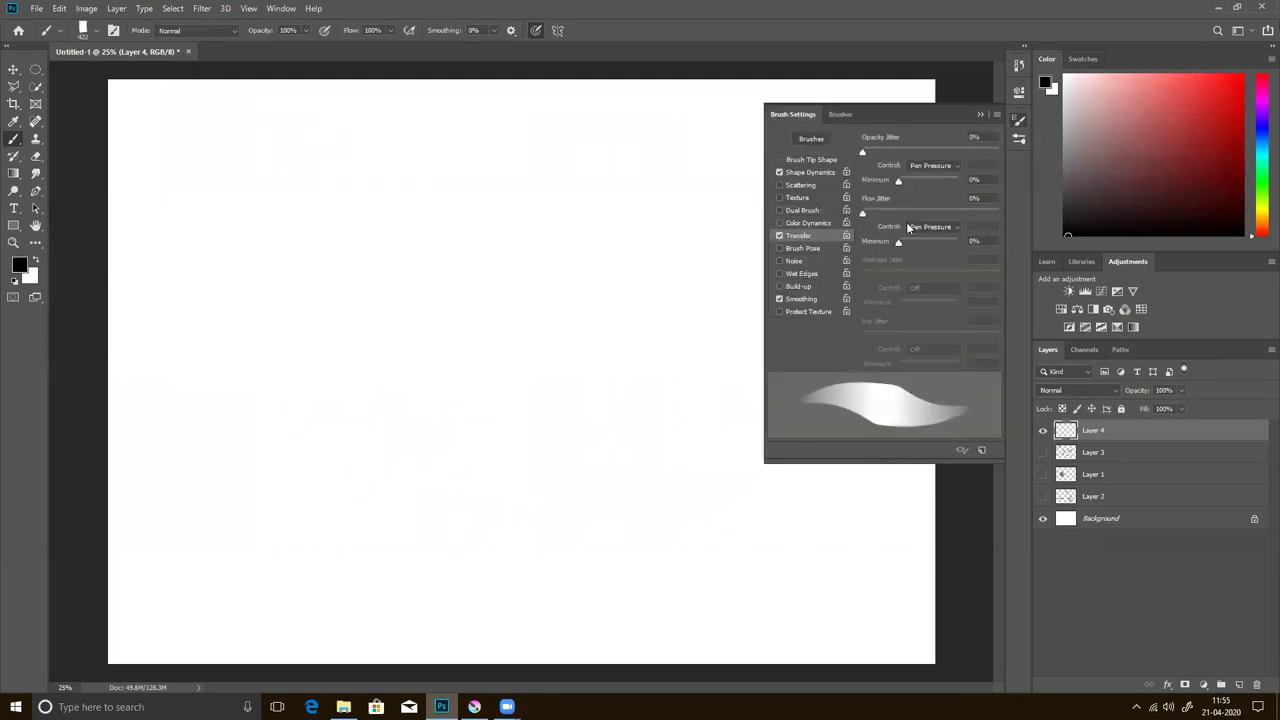
left_click(802, 175)
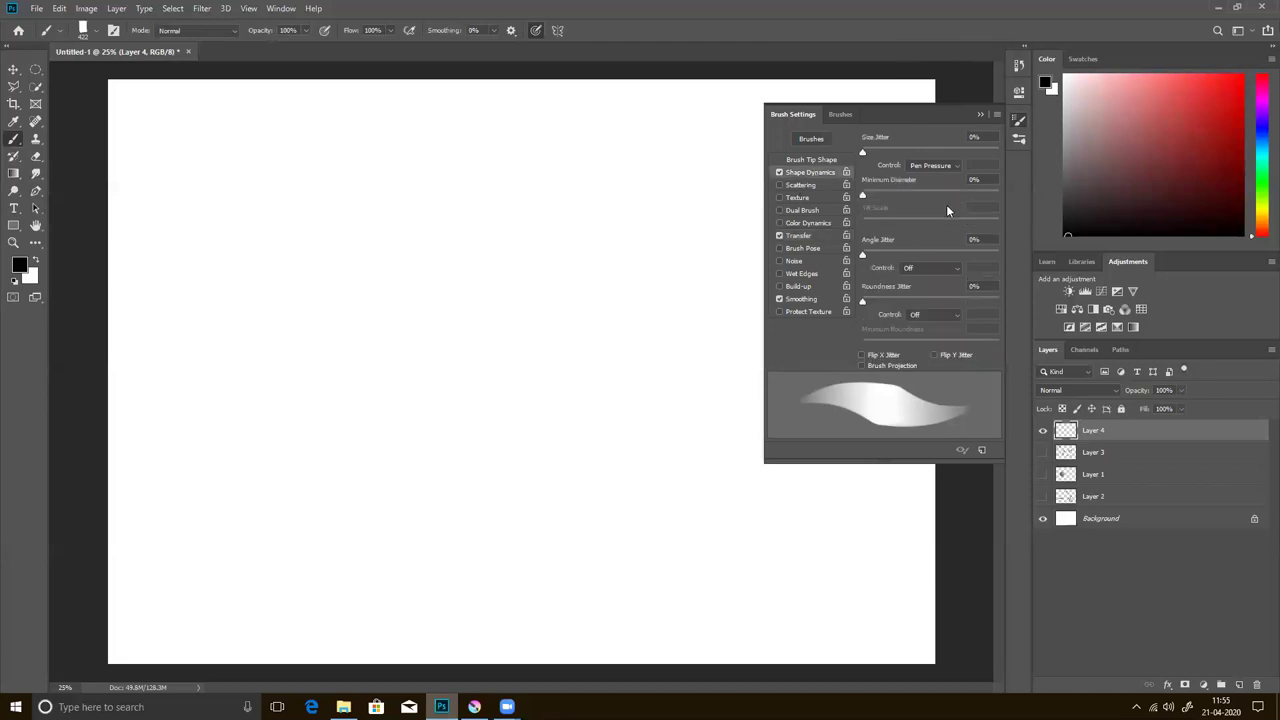
left_click(1019, 121)
- Shrink the brush and outline the first swatch box, briefly checking the reference layers
mouse_move(480, 306)
left_mouse_down()
mouse_move(531, 286)
mouse_move(631, 377)
mouse_move(638, 368)
left_mouse_up()
key("ctrl+z")
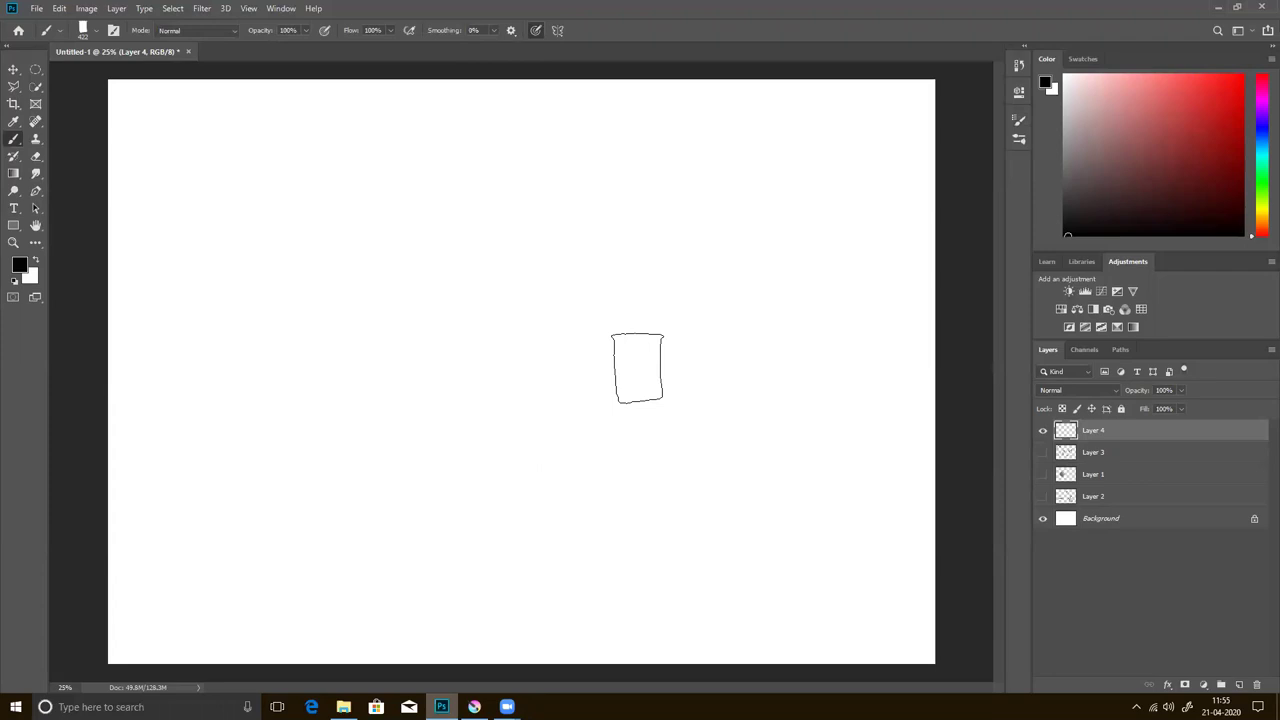
key("bracketleft")
key("bracketleft")
key("bracketleft")
key("bracketleft")
key("bracketleft")
key("bracketleft")
key("bracketleft")
key("bracketleft")
key("bracketleft")
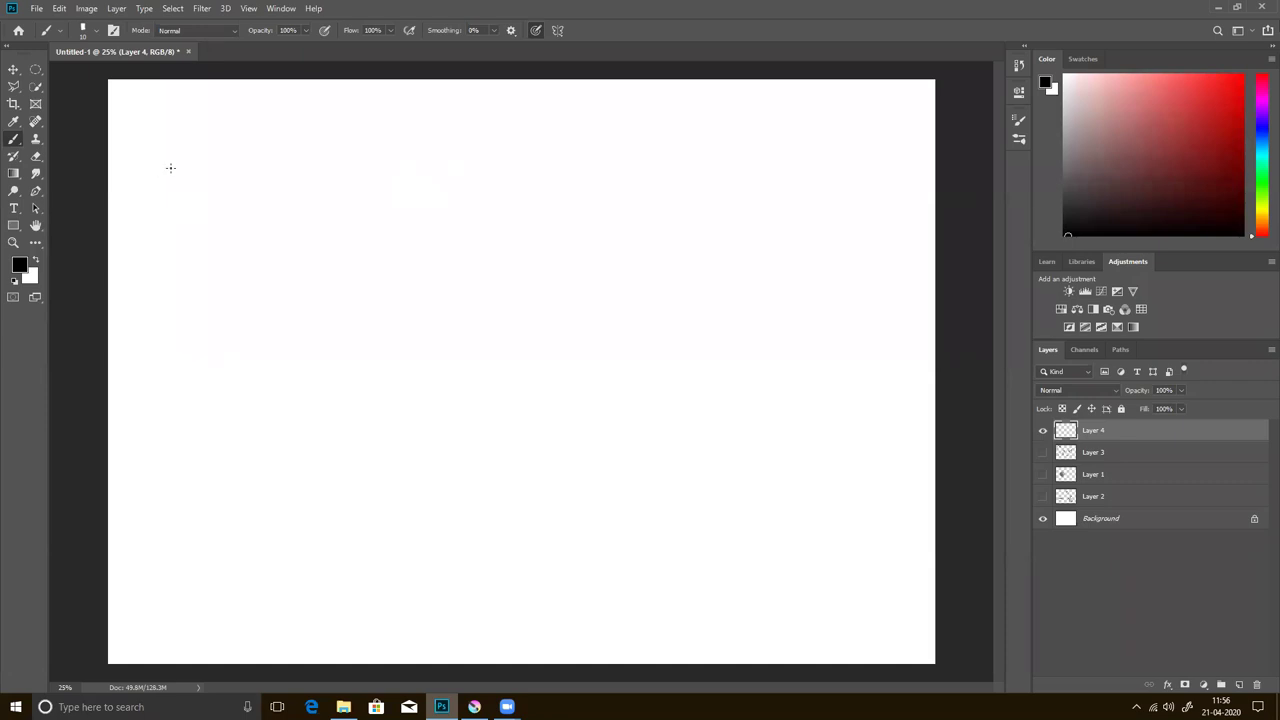
mouse_move(166, 198)
left_mouse_down()
mouse_move(166, 135)
mouse_move(258, 128)
mouse_move(258, 192)
left_mouse_up()
left_click_drag(166, 130, 166, 207)
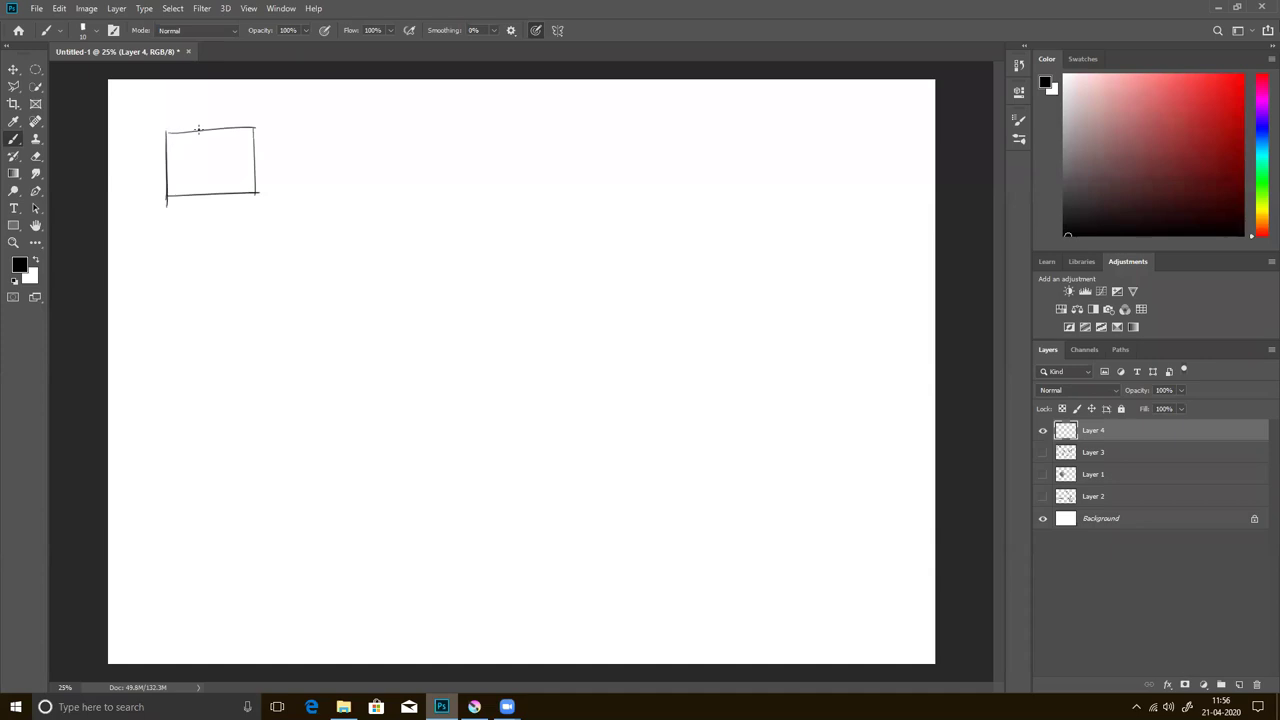
left_click(1043, 430)
left_click(1043, 474)
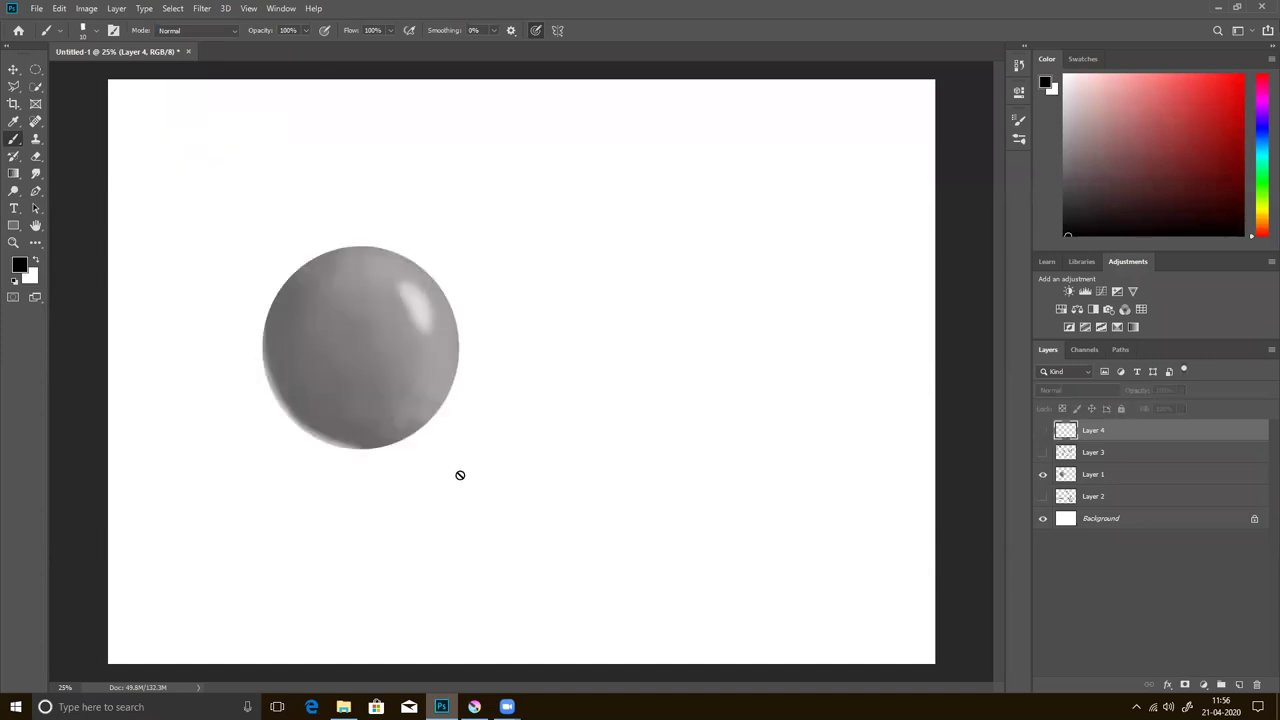
left_click(1043, 496)
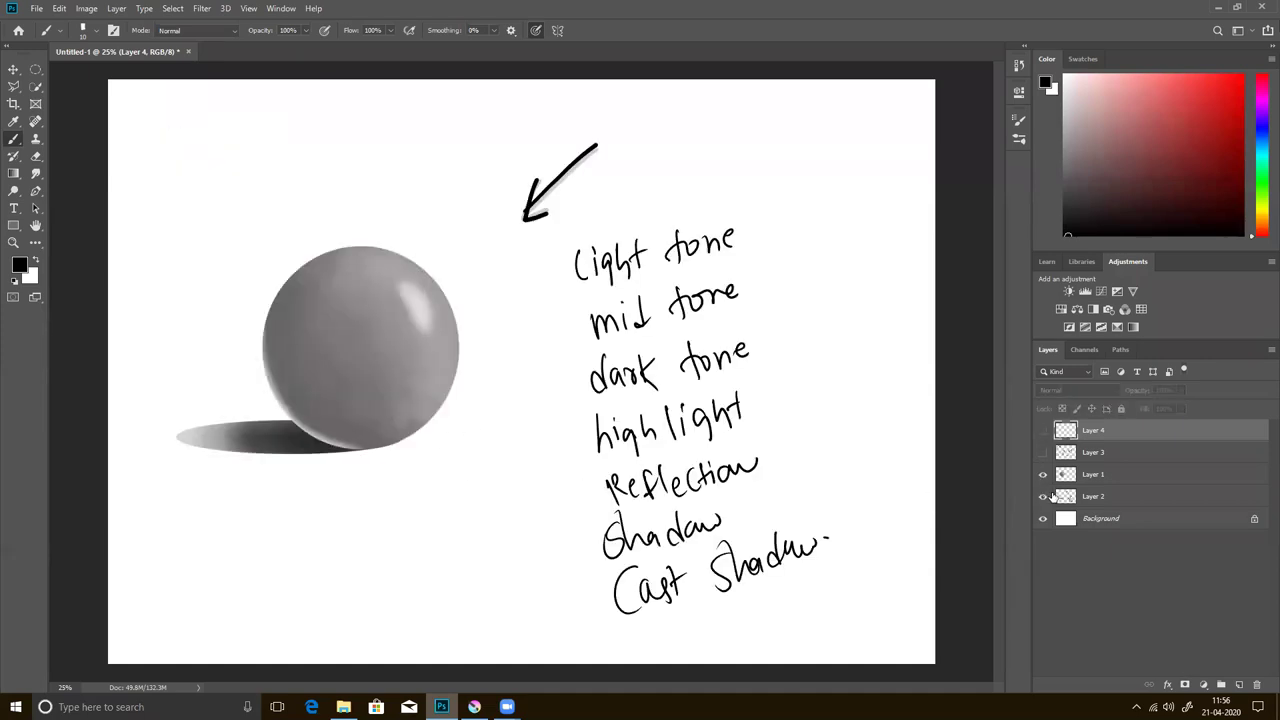
left_click(1043, 474)
left_click(1043, 496)
left_click(1043, 430)
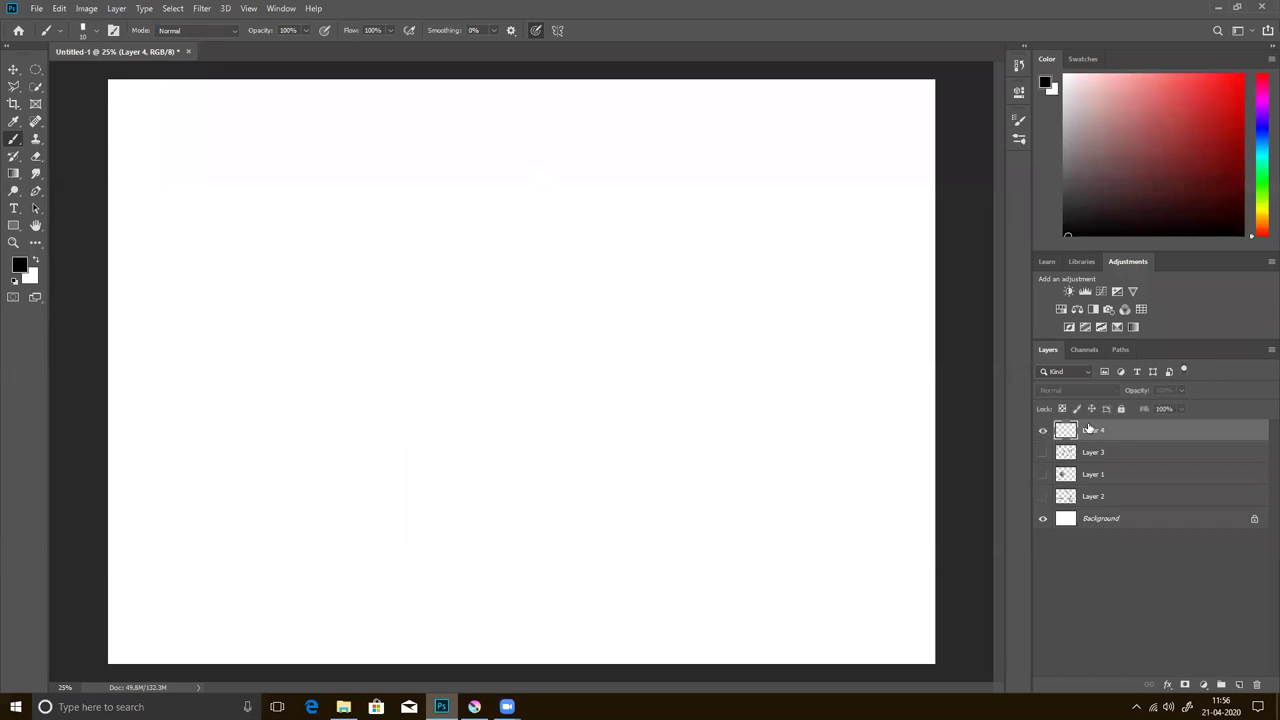
- Outline a second box and fill the first box with diagonal hatching
mouse_move(167, 229)
left_mouse_down()
mouse_move(169, 295)
mouse_move(261, 222)
mouse_move(256, 290)
left_mouse_up()
left_click_drag(177, 287, 252, 283)
left_click_drag(186, 131, 170, 190)
mouse_move(220, 133)
left_mouse_down()
mouse_move(183, 192)
mouse_move(213, 191)
left_mouse_up()
left_click_drag(250, 163, 229, 188)
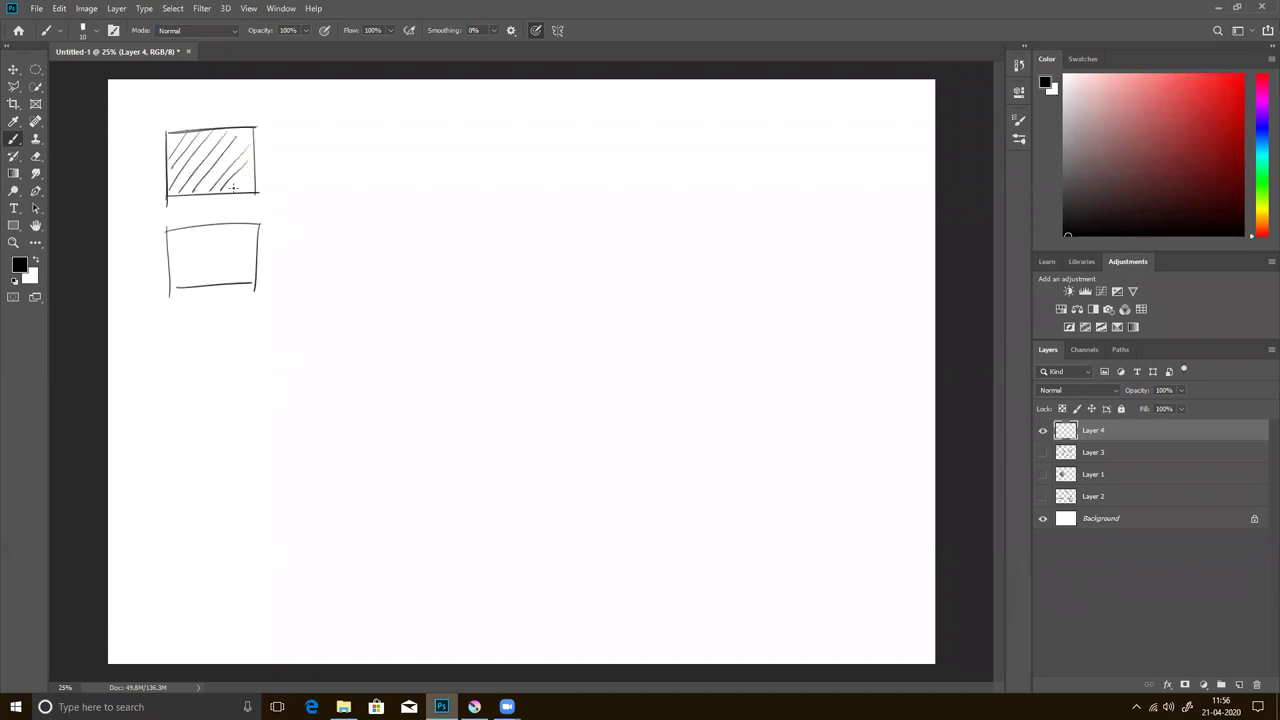
- Fill the second box with diagonal lines crossed by opposing strokes for cross-hatching
left_click_drag(179, 229, 170, 272)
left_click_drag(196, 228, 178, 290)
mouse_move(226, 226)
left_mouse_down()
mouse_move(190, 286)
mouse_move(210, 291)
left_mouse_up()
mouse_move(252, 234)
left_mouse_down()
mouse_move(222, 288)
mouse_move(236, 290)
mouse_move(186, 292)
mouse_move(207, 289)
left_mouse_up()
left_click_drag(166, 257, 223, 285)
mouse_move(170, 241)
left_mouse_down()
mouse_move(235, 287)
mouse_move(248, 280)
left_mouse_up()
left_click_drag(188, 234, 248, 272)
left_click_drag(202, 230, 256, 260)
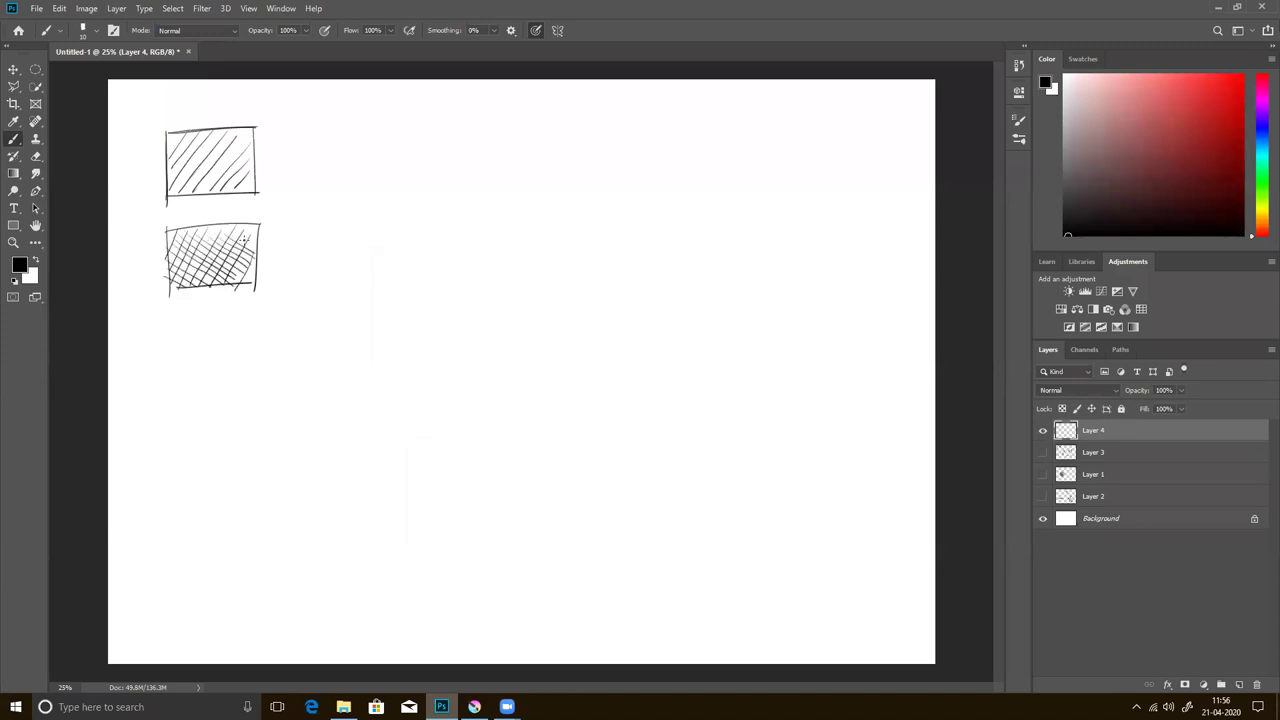
- Outline a third box and fill it with scribbles
left_click_drag(174, 316, 180, 394)
mouse_move(175, 316)
left_mouse_down()
mouse_move(241, 314)
mouse_move(261, 394)
left_mouse_up()
left_click_drag(177, 396, 262, 394)
mouse_move(193, 325)
left_mouse_down()
mouse_move(203, 348)
mouse_move(251, 323)
mouse_move(181, 327)
mouse_move(245, 330)
mouse_move(214, 350)
mouse_move(199, 385)
mouse_move(240, 330)
left_mouse_up()
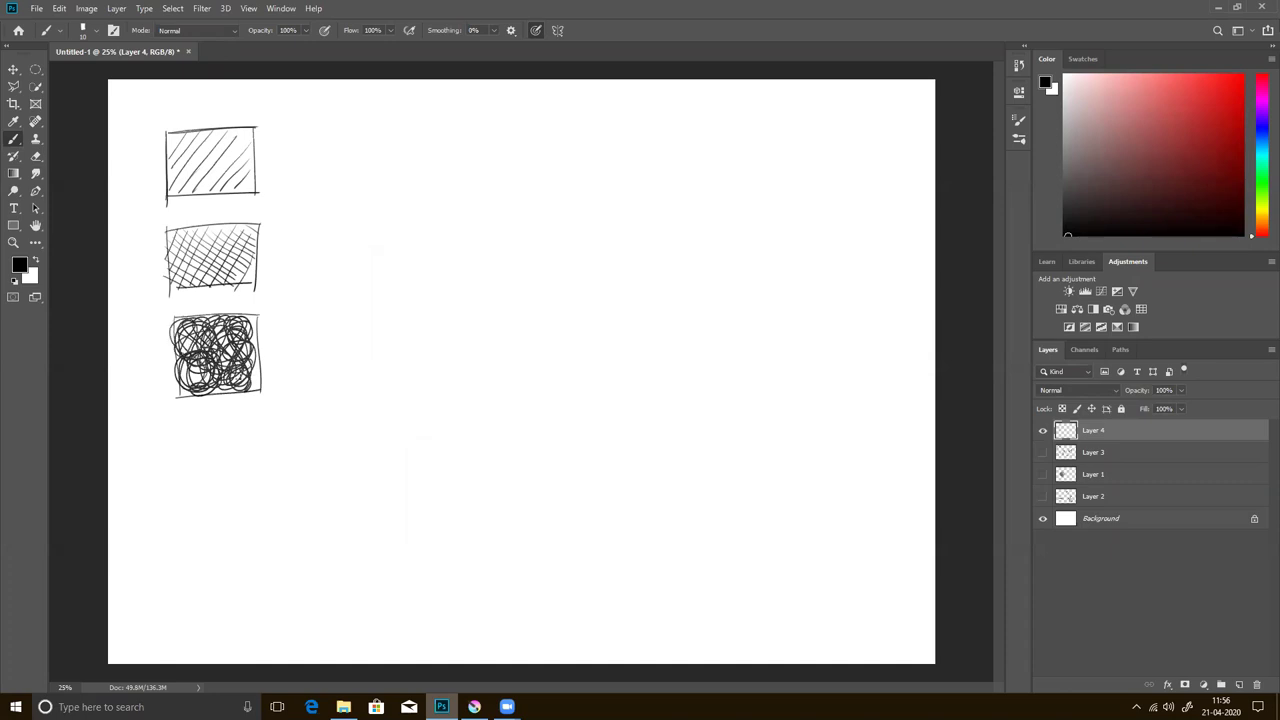
- Outline a fourth box and stipple it with dots, then hide Layer 4 and add a new layer
mouse_move(180, 408)
left_mouse_down()
mouse_move(184, 486)
mouse_move(270, 472)
left_mouse_up()
left_click_drag(185, 486, 268, 475)
left_click(250, 467)
left_click(258, 463)
left_click(252, 454)
left_click(252, 458)
left_click(257, 448)
left_click(252, 440)
left_click(243, 452)
left_click(251, 437)
left_click(256, 413)
left_click(234, 412)
left_click(240, 414)
left_click(229, 421)
left_click(216, 413)
left_click(185, 421)
left_click(197, 415)
left_click(208, 428)
left_click(196, 436)
left_click(205, 440)
left_click(198, 452)
left_click(218, 436)
left_click(226, 447)
left_click(212, 460)
left_click(196, 470)
left_click(214, 472)
left_click(222, 468)
left_click(228, 462)
left_click(237, 457)
left_click(228, 449)
left_click(242, 443)
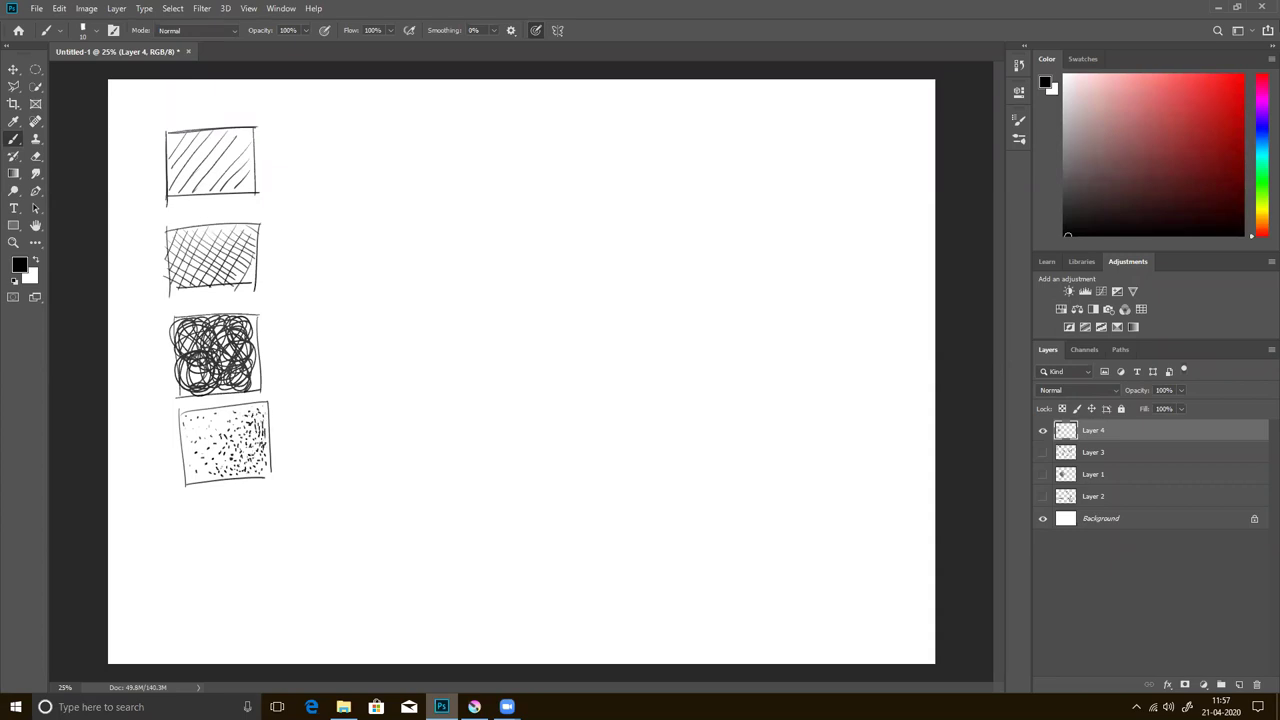
left_click(1043, 430)
left_click(1241, 685)
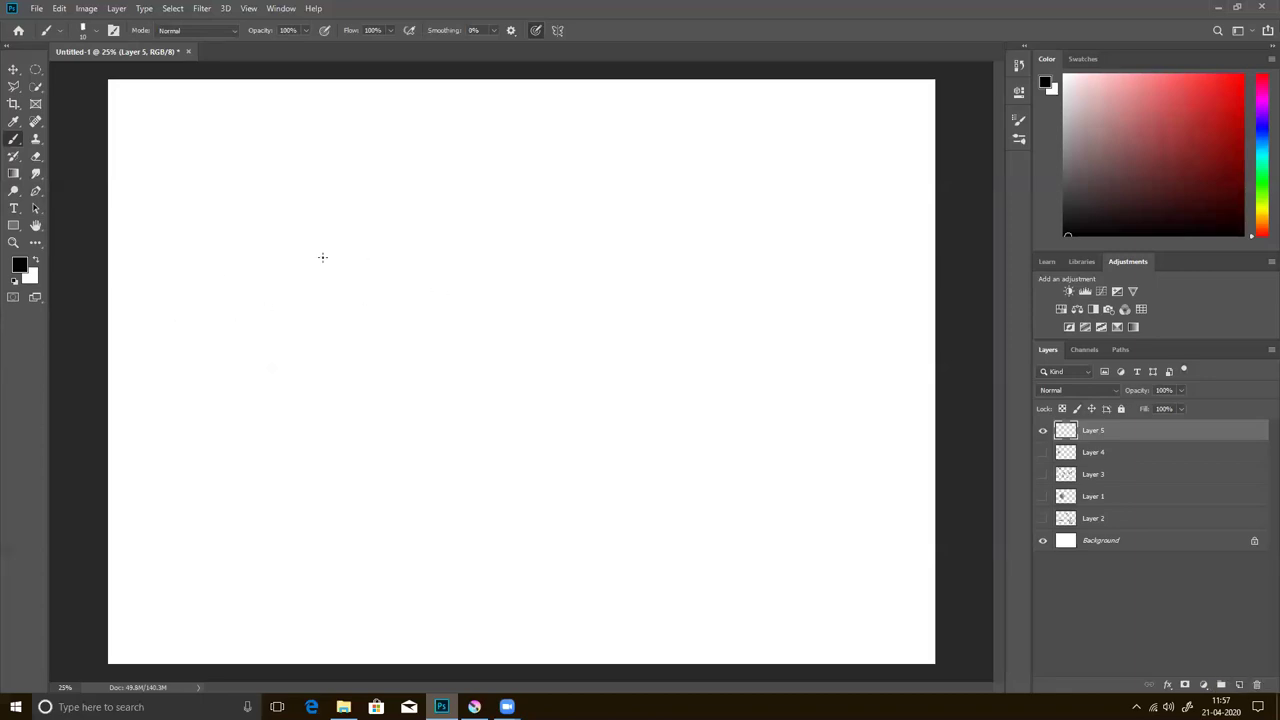
- Sketch the apple's outline with a stem hollow and short stem at the top
left_click_drag(246, 270, 391, 258)
left_click_drag(406, 298, 414, 349)
left_click_drag(208, 339, 245, 445)
left_click_drag(212, 380, 262, 458)
left_click_drag(410, 355, 376, 458)
left_click_drag(416, 334, 373, 455)
mouse_move(243, 441)
left_mouse_down()
mouse_move(325, 470)
mouse_move(368, 463)
left_mouse_up()
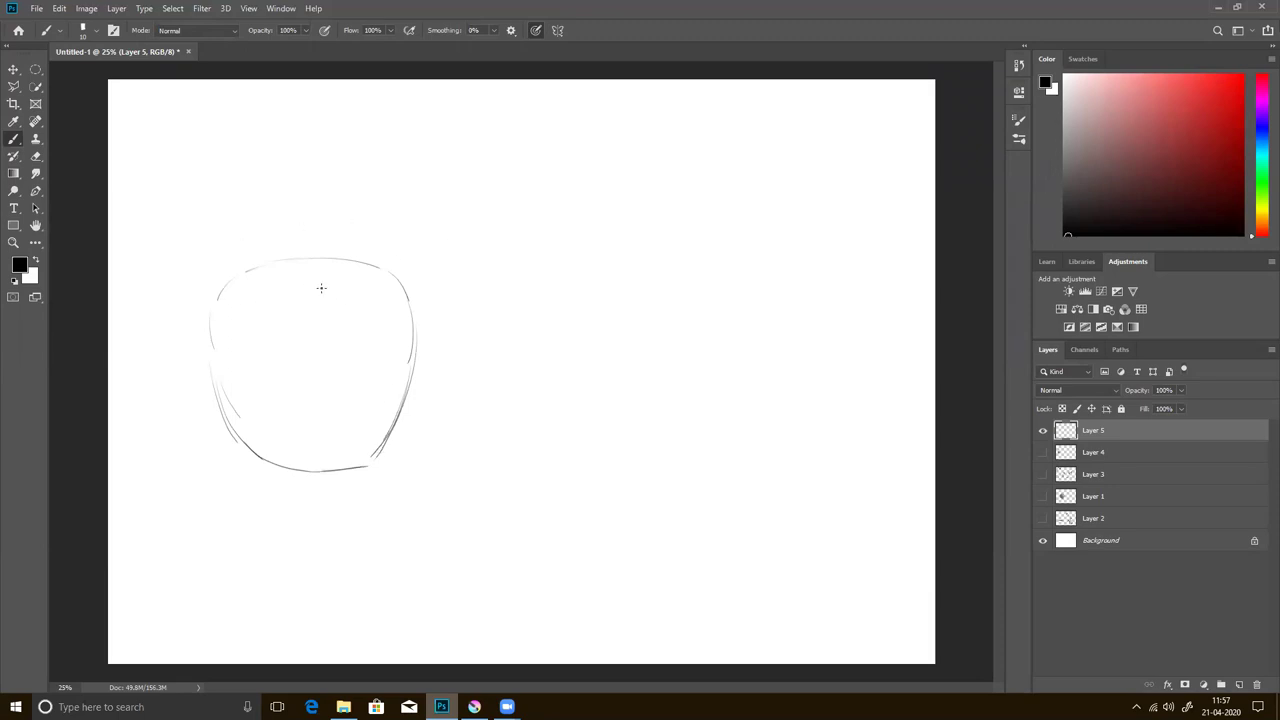
left_click_drag(290, 291, 340, 284)
left_click_drag(317, 285, 318, 261)
- Retrace the apple's sides and bottom with heavier strokes, then add a new layer
mouse_move(376, 268)
left_mouse_down()
mouse_move(418, 305)
mouse_move(412, 410)
mouse_move(372, 462)
left_mouse_up()
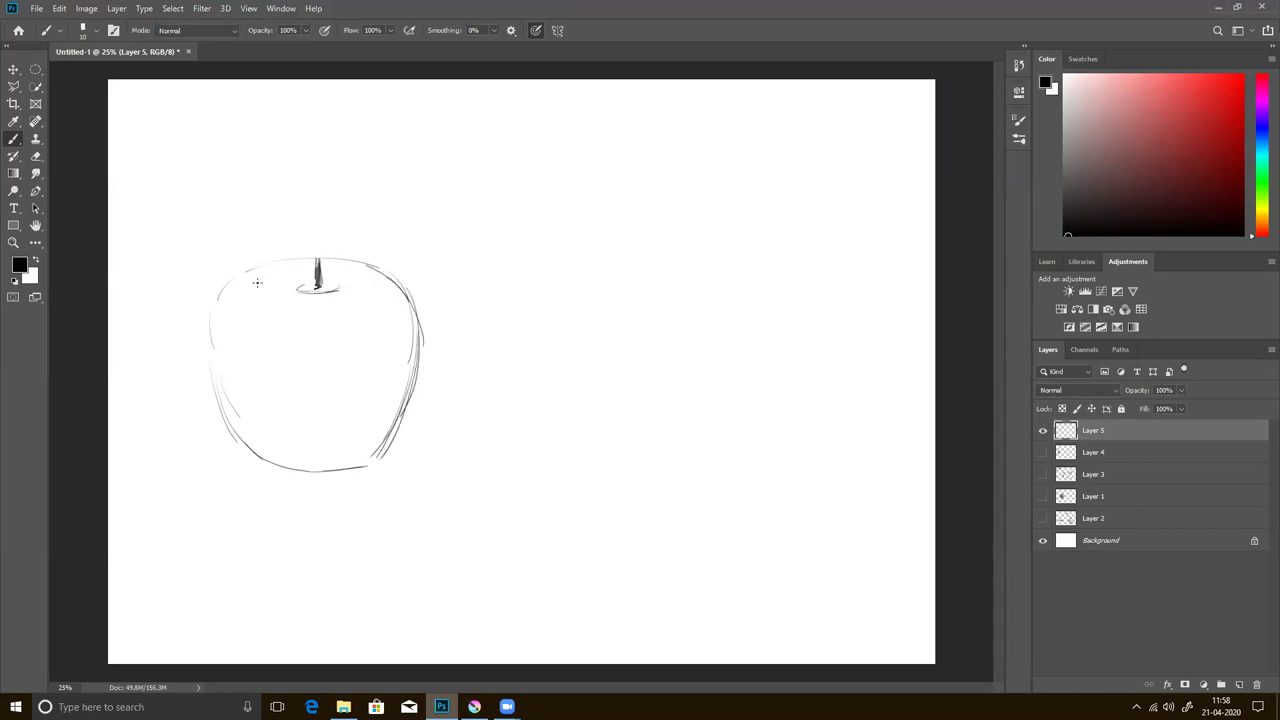
left_click_drag(210, 344, 248, 270)
mouse_move(212, 310)
left_mouse_down()
mouse_move(285, 463)
mouse_move(340, 468)
left_mouse_up()
mouse_move(220, 286)
left_mouse_down()
mouse_move(274, 259)
mouse_move(337, 260)
mouse_move(414, 294)
mouse_move(217, 296)
mouse_move(206, 348)
mouse_move(228, 428)
left_mouse_up()
mouse_move(204, 350)
left_mouse_down()
mouse_move(242, 448)
mouse_move(268, 468)
mouse_move(350, 472)
left_mouse_up()
mouse_move(268, 471)
left_mouse_down()
mouse_move(348, 473)
mouse_move(390, 448)
left_mouse_up()
left_click_drag(419, 355, 391, 456)
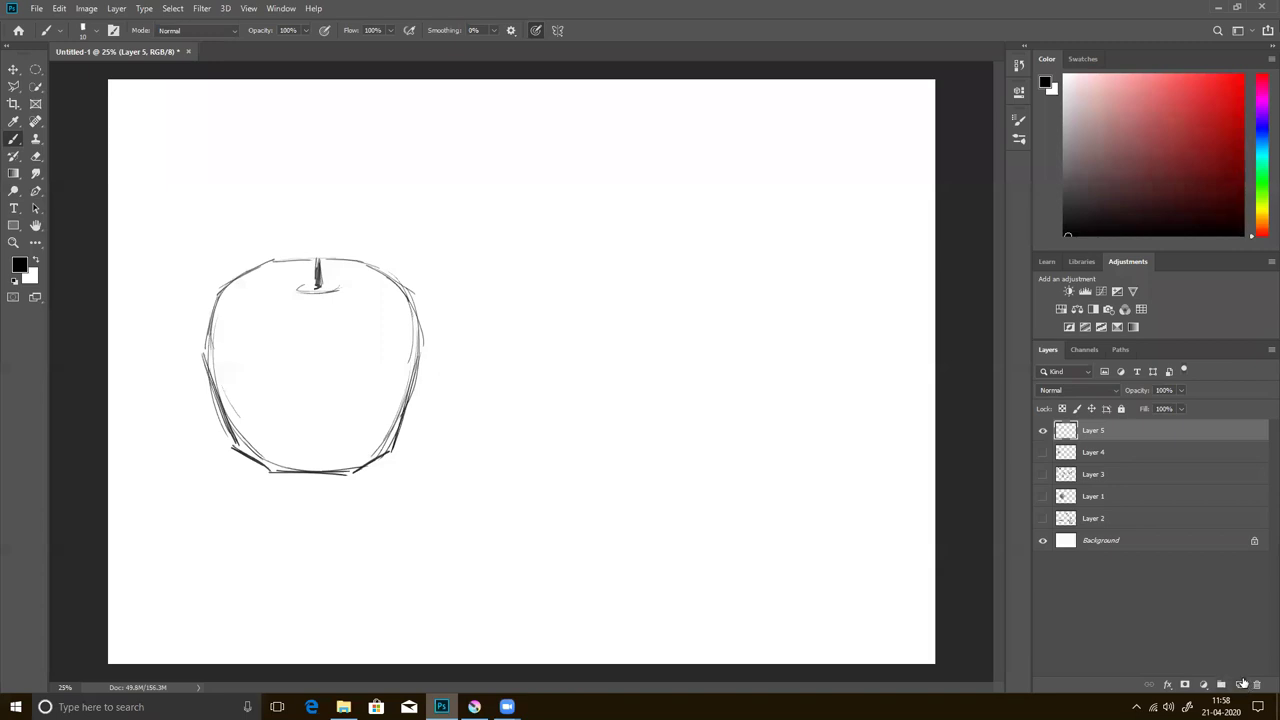
left_click(1240, 684)
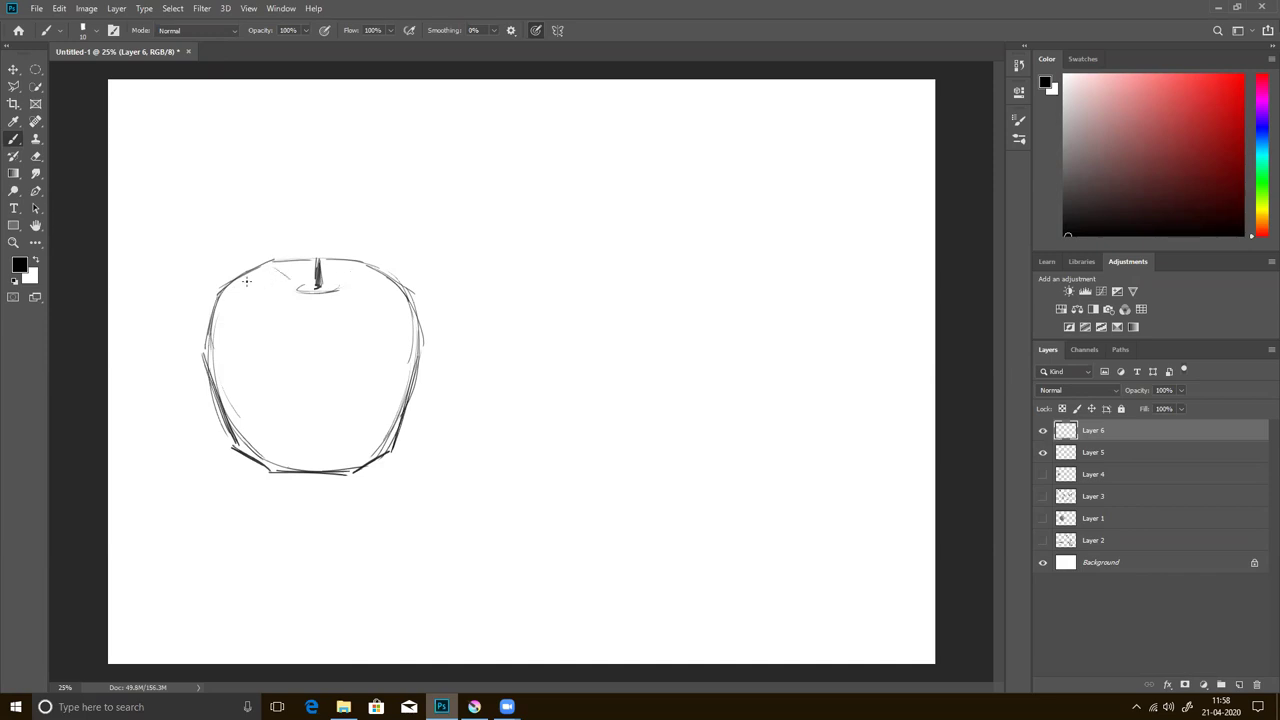
- Sketch contour lines across the apple's top, left side and lower left on Layer 6
mouse_move(229, 289)
left_mouse_down()
mouse_move(288, 288)
mouse_move(250, 301)
left_mouse_up()
left_click_drag(230, 344, 233, 405)
left_click_drag(275, 462, 240, 408)
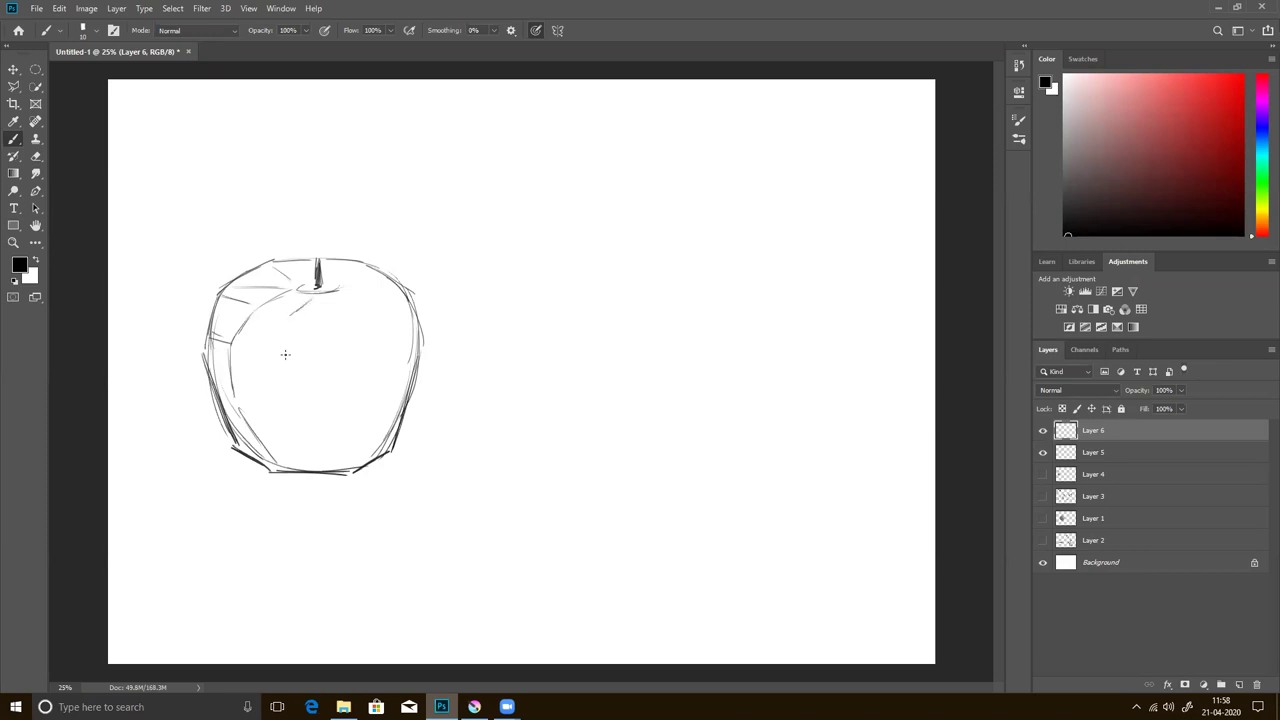
mouse_move(298, 316)
left_mouse_down()
mouse_move(330, 314)
mouse_move(346, 350)
left_mouse_up()
left_click_drag(231, 344, 344, 354)
mouse_move(340, 292)
left_mouse_down()
mouse_move(380, 305)
mouse_move(392, 348)
left_mouse_up()
left_click_drag(358, 347, 384, 347)
mouse_move(236, 403)
left_mouse_down()
mouse_move(273, 402)
mouse_move(301, 466)
left_mouse_up()
- Add vertical and curved contours down the apple's front, right side and middle
mouse_move(346, 356)
left_mouse_down()
mouse_move(334, 416)
mouse_move(340, 405)
left_mouse_up()
left_click_drag(338, 420, 324, 468)
mouse_move(388, 348)
left_mouse_down()
mouse_move(372, 412)
mouse_move(335, 466)
left_mouse_up()
left_click_drag(395, 411, 371, 409)
left_click_drag(345, 287, 377, 273)
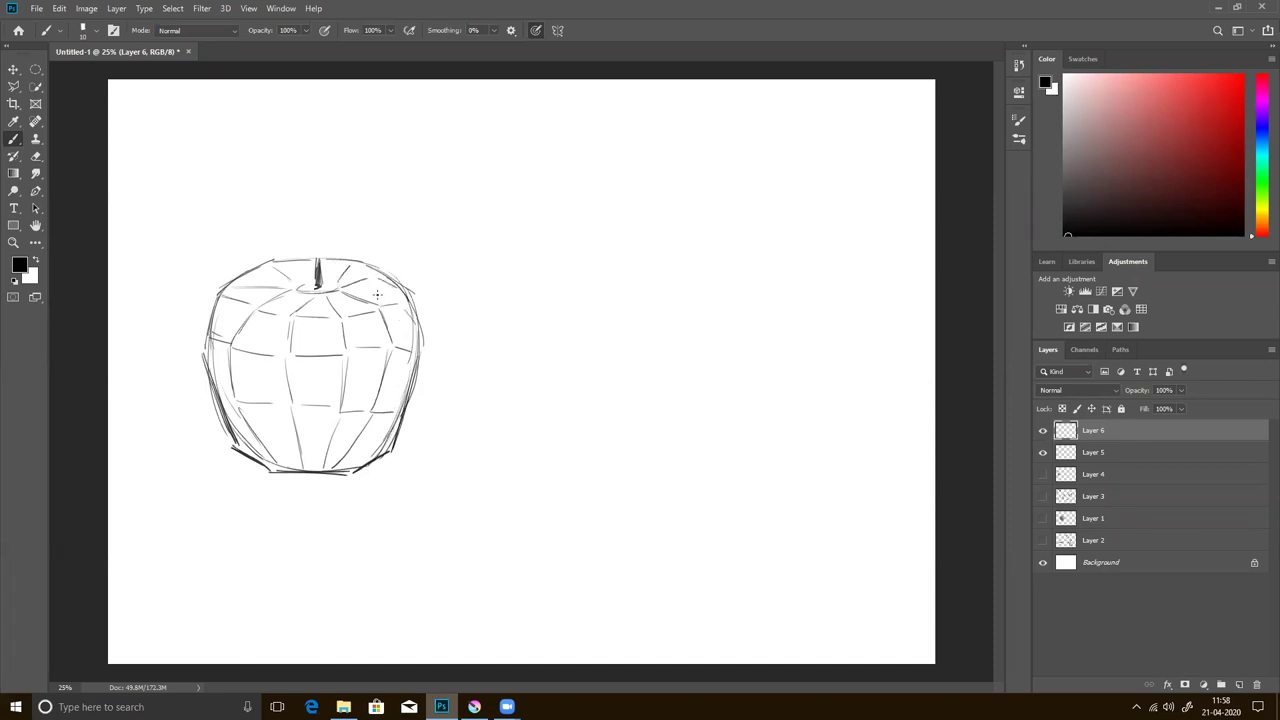
mouse_move(338, 423)
left_mouse_down()
mouse_move(323, 462)
mouse_move(382, 428)
left_mouse_up()
left_click_drag(231, 375, 361, 376)
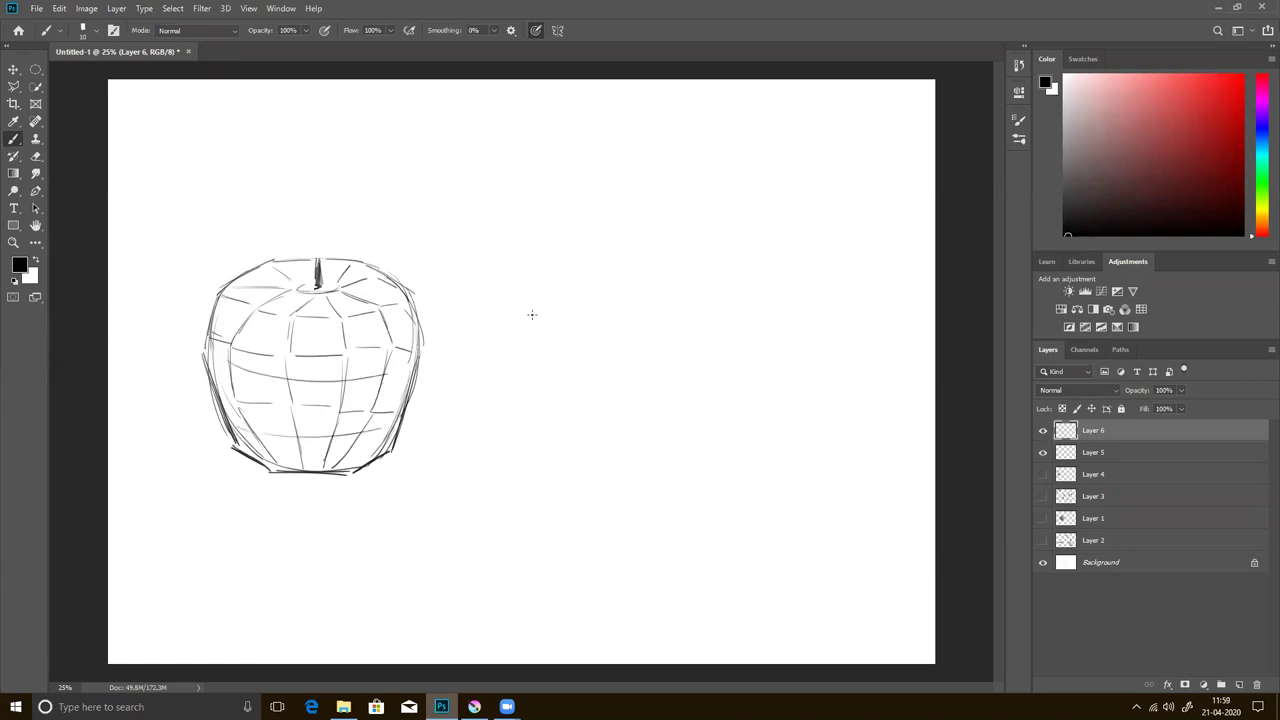
- Delete Layer 6, then toggle the apple sketch layer's visibility to check it
left_click(1043, 430)
left_click(1256, 685)
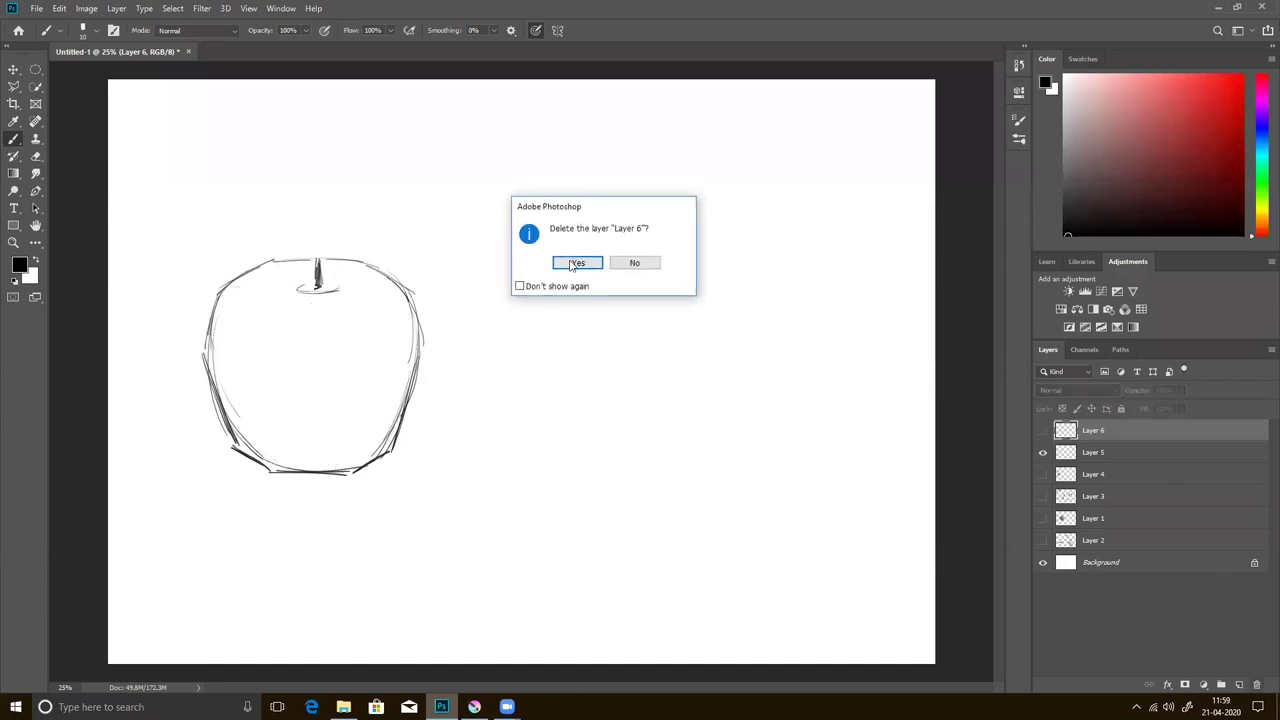
left_click(573, 263)
left_click(1043, 431)
left_click(1043, 431)
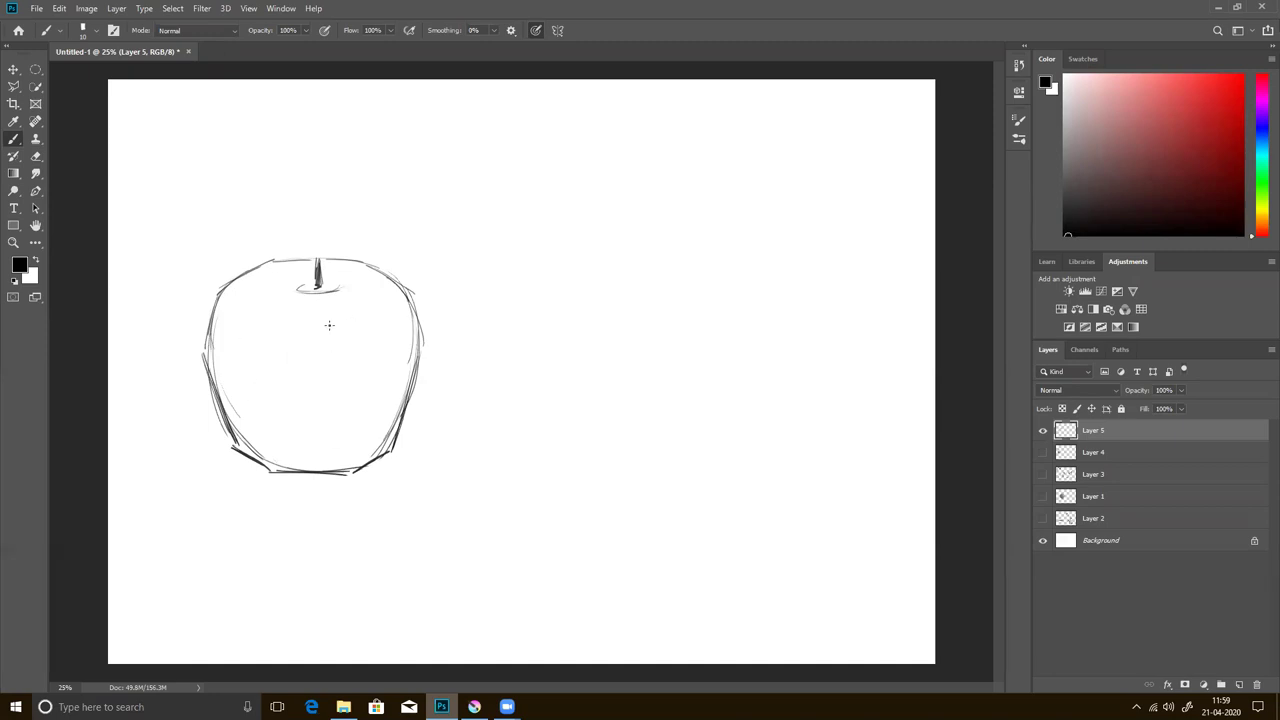
- Brush a light grey base tone over the apple's left side and body
left_click_drag(1062, 140, 1065, 101)
left_click_drag(214, 346, 218, 298)
mouse_move(222, 379)
left_mouse_down()
mouse_move(240, 291)
mouse_move(246, 417)
mouse_move(266, 425)
mouse_move(217, 385)
mouse_move(240, 440)
mouse_move(243, 386)
mouse_move(283, 451)
mouse_move(276, 467)
mouse_move(290, 440)
mouse_move(318, 463)
mouse_move(306, 434)
mouse_move(334, 434)
mouse_move(347, 463)
mouse_move(371, 400)
mouse_move(355, 463)
mouse_move(380, 420)
mouse_move(386, 443)
mouse_move(414, 334)
mouse_move(386, 383)
mouse_move(297, 449)
mouse_move(364, 388)
mouse_move(269, 360)
mouse_move(289, 391)
mouse_move(329, 323)
mouse_move(337, 386)
mouse_move(396, 333)
mouse_move(371, 300)
mouse_move(329, 294)
mouse_move(345, 287)
mouse_move(328, 268)
mouse_move(350, 272)
mouse_move(328, 276)
mouse_move(350, 278)
mouse_move(355, 305)
mouse_move(360, 275)
mouse_move(398, 300)
mouse_move(389, 280)
mouse_move(408, 331)
mouse_move(331, 326)
mouse_move(366, 330)
mouse_move(340, 362)
mouse_move(275, 358)
mouse_move(314, 309)
mouse_move(292, 287)
mouse_move(312, 270)
mouse_move(255, 289)
mouse_move(290, 268)
mouse_move(263, 271)
mouse_move(243, 297)
mouse_move(286, 369)
mouse_move(266, 403)
mouse_move(391, 333)
left_mouse_up()
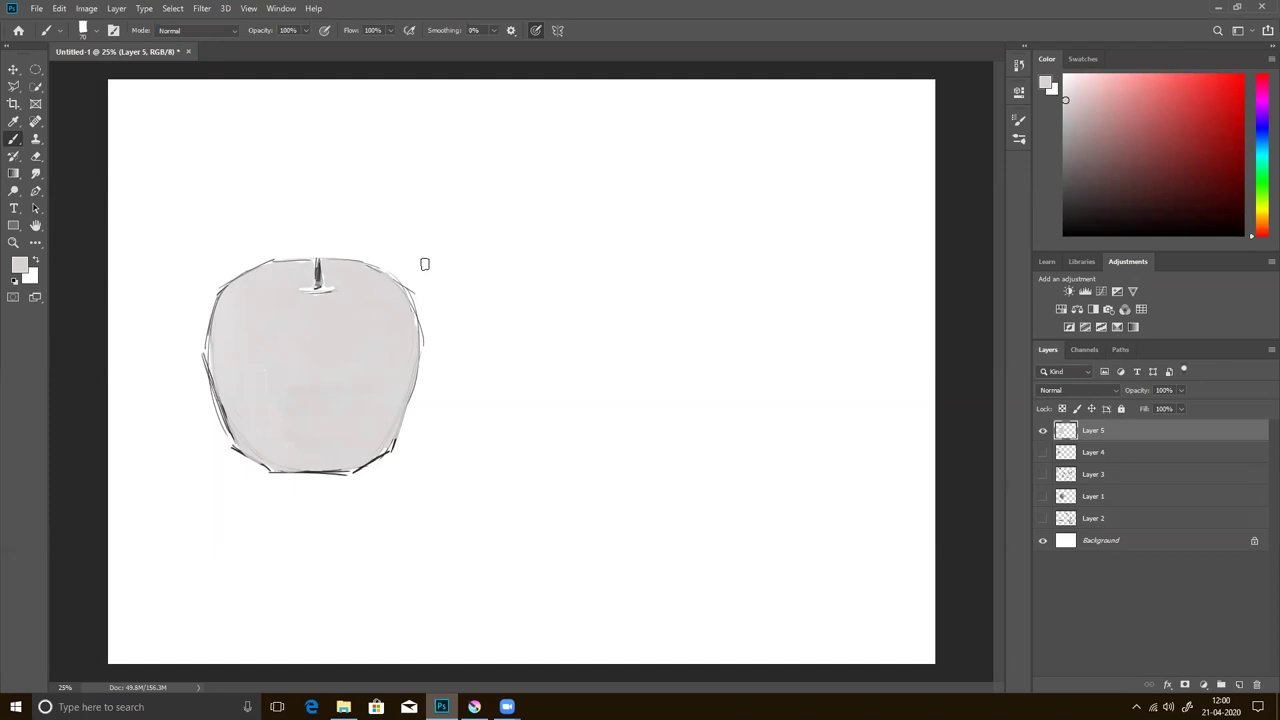
- Shade the apple's left and top-left edges and the stem area in darker grey
left_click(1067, 125)
left_click_drag(215, 345, 217, 362)
left_click_drag(252, 272, 228, 292)
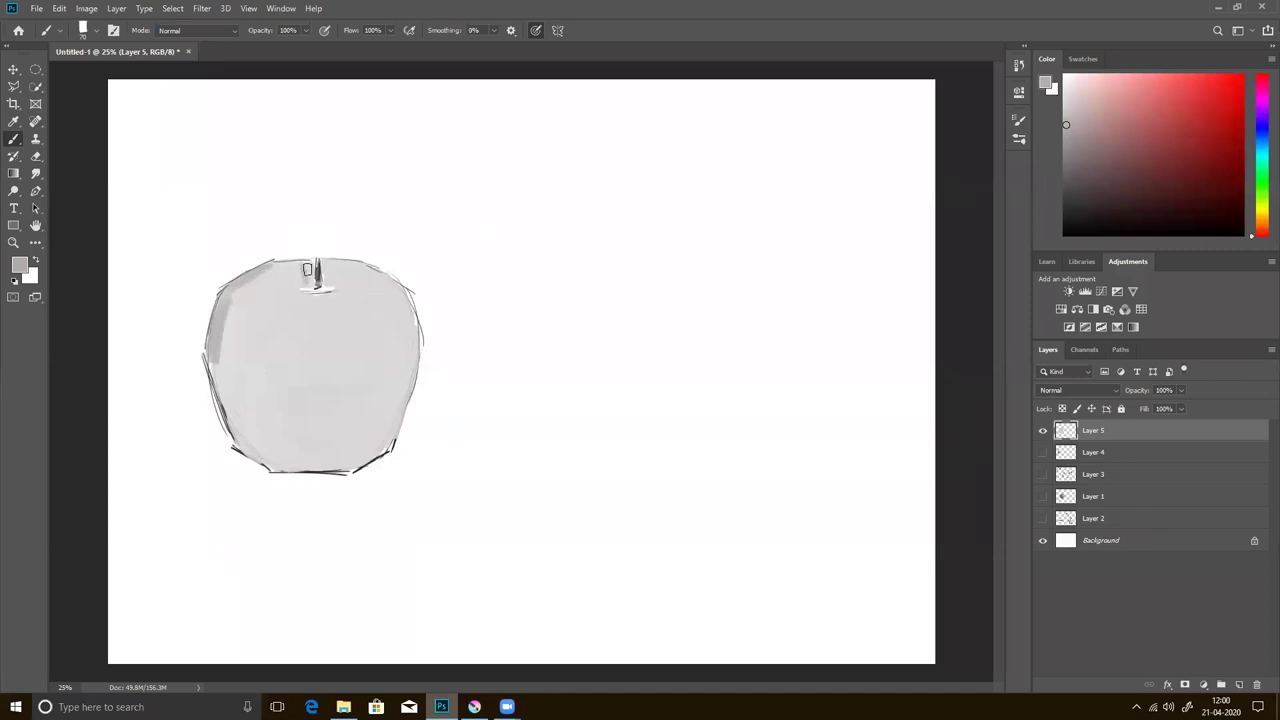
mouse_move(312, 273)
left_mouse_down()
mouse_move(316, 289)
mouse_move(296, 289)
left_mouse_up()
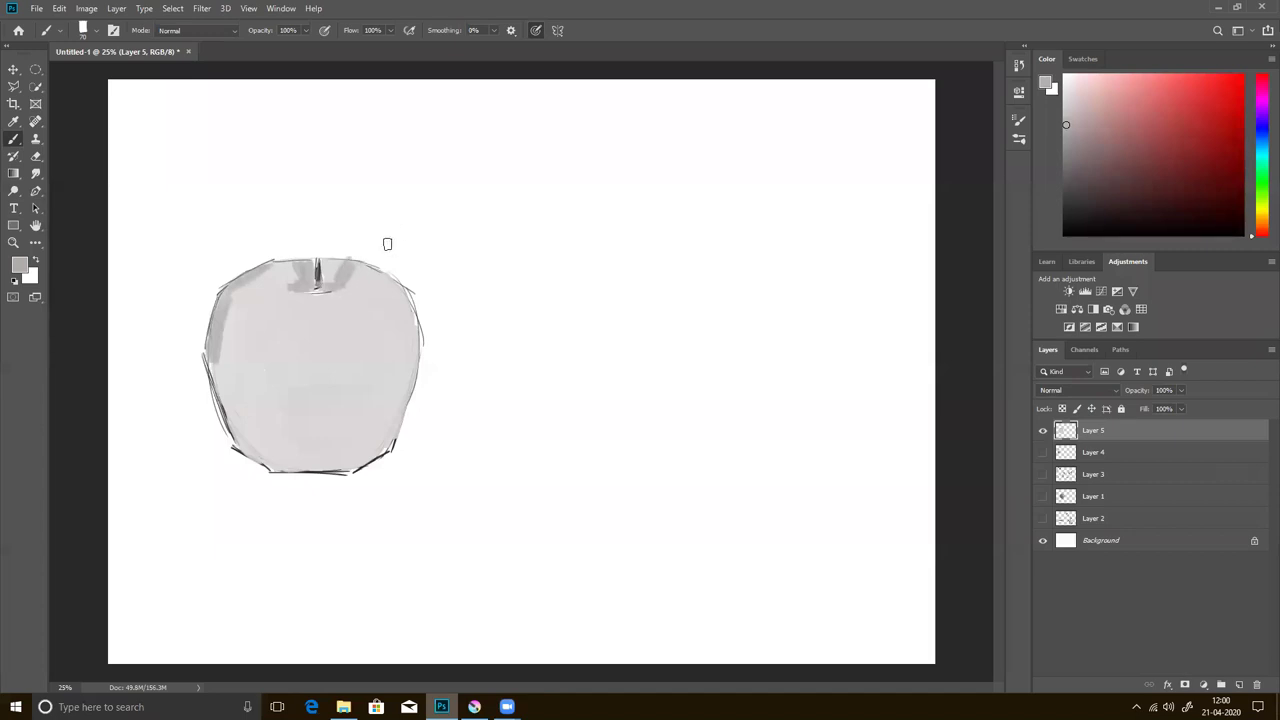
- Set the brush to 80 px and darken the apple's right and lower-left edges
left_click(98, 31)
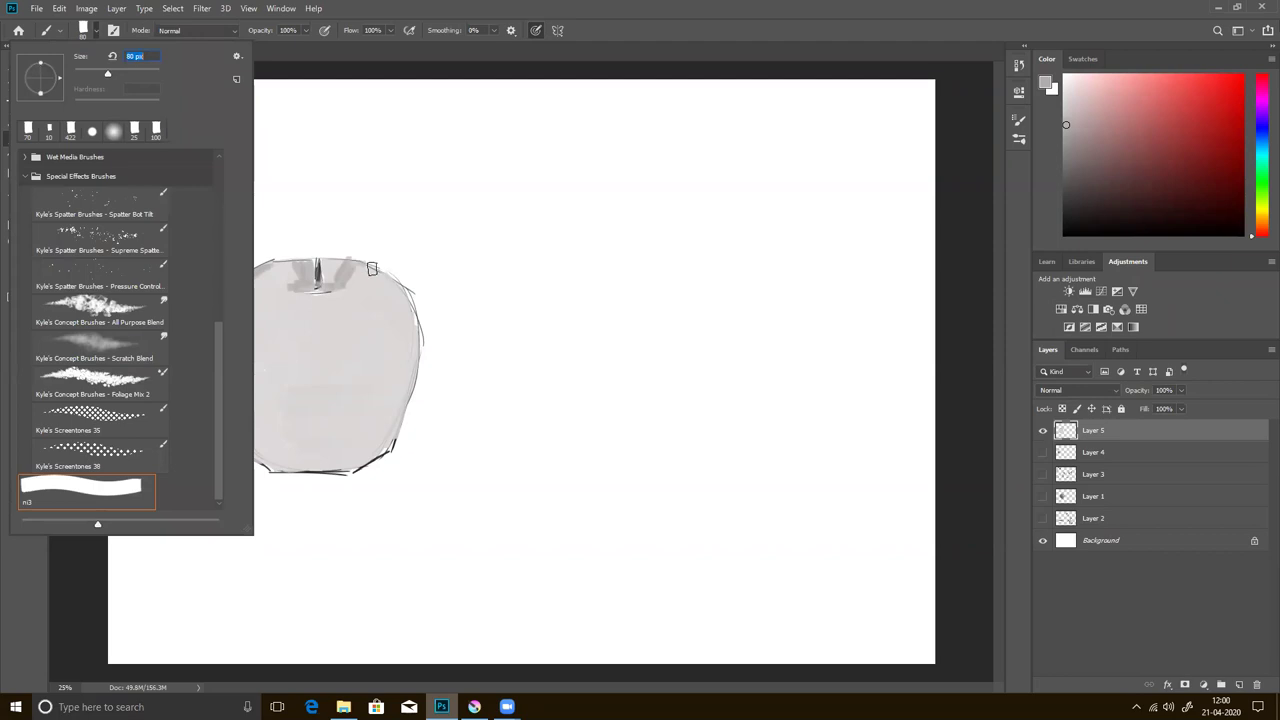
left_click(378, 270)
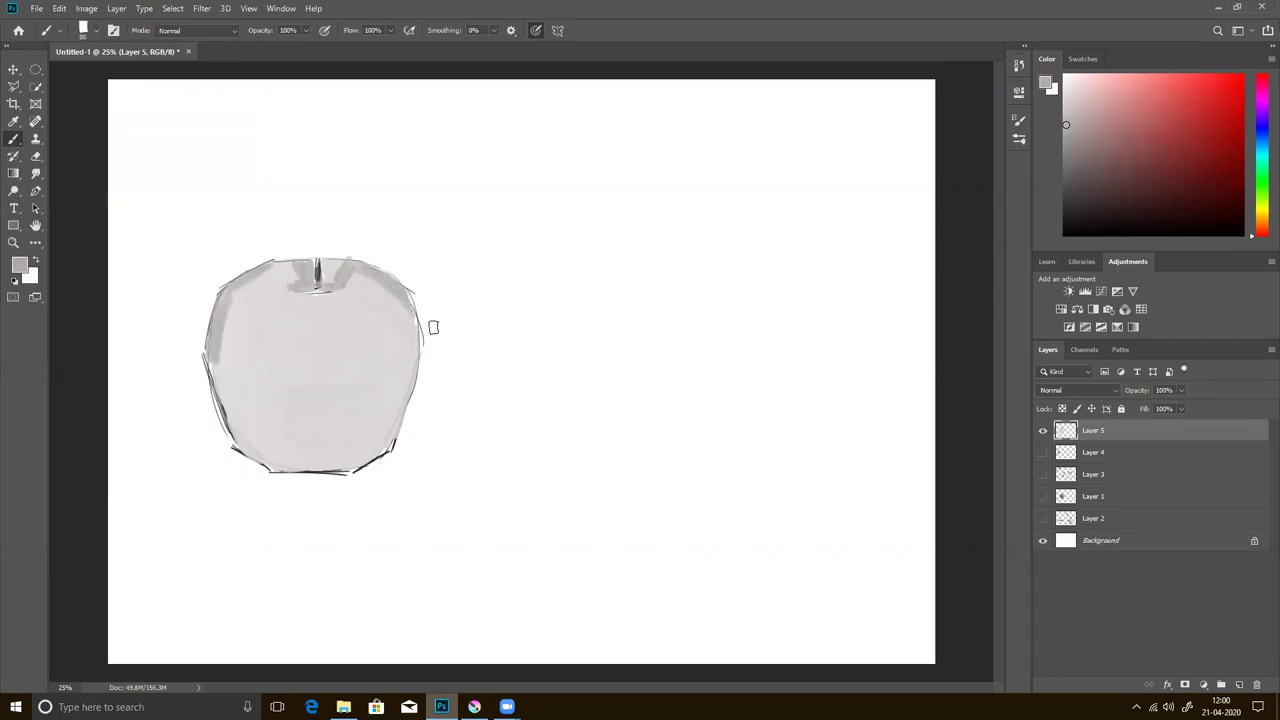
left_click_drag(413, 343, 413, 372)
mouse_move(248, 441)
left_mouse_down()
mouse_move(214, 372)
mouse_move(246, 445)
left_mouse_up()
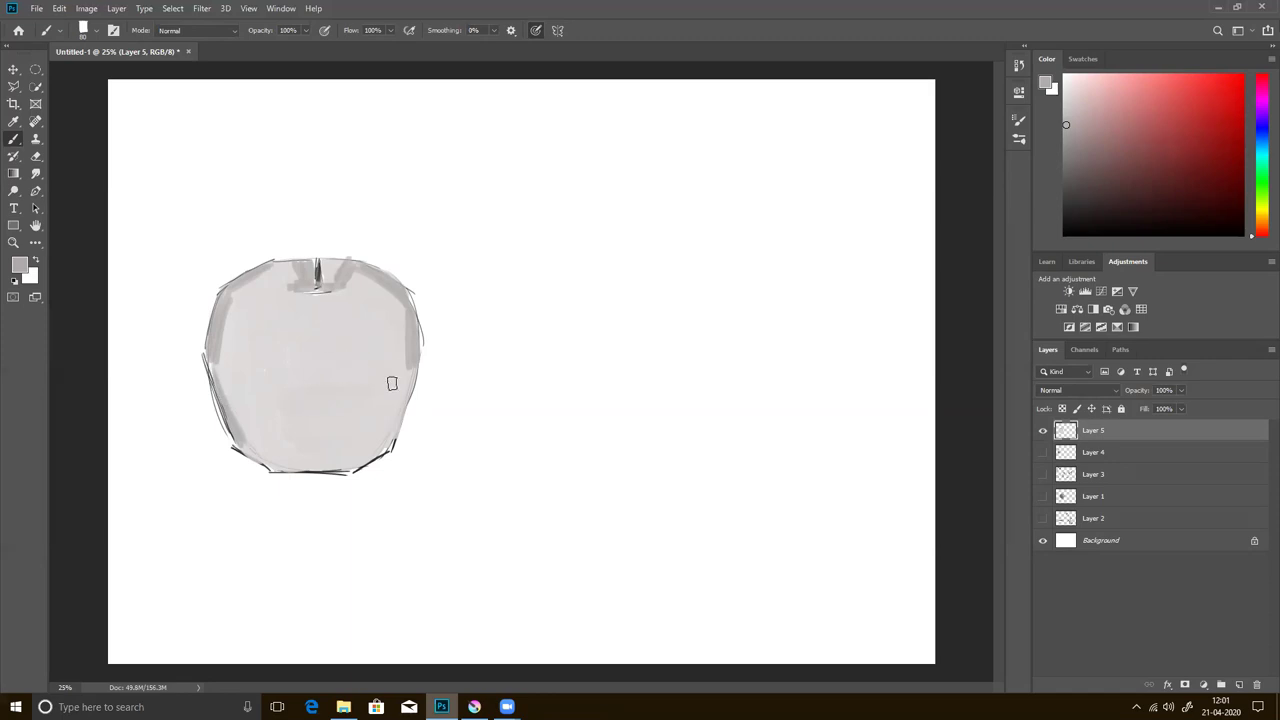
- Paint mid-grey planes across the apple's middle band, lower front and upper right
left_click_drag(214, 354, 270, 367)
left_click_drag(352, 366, 266, 366)
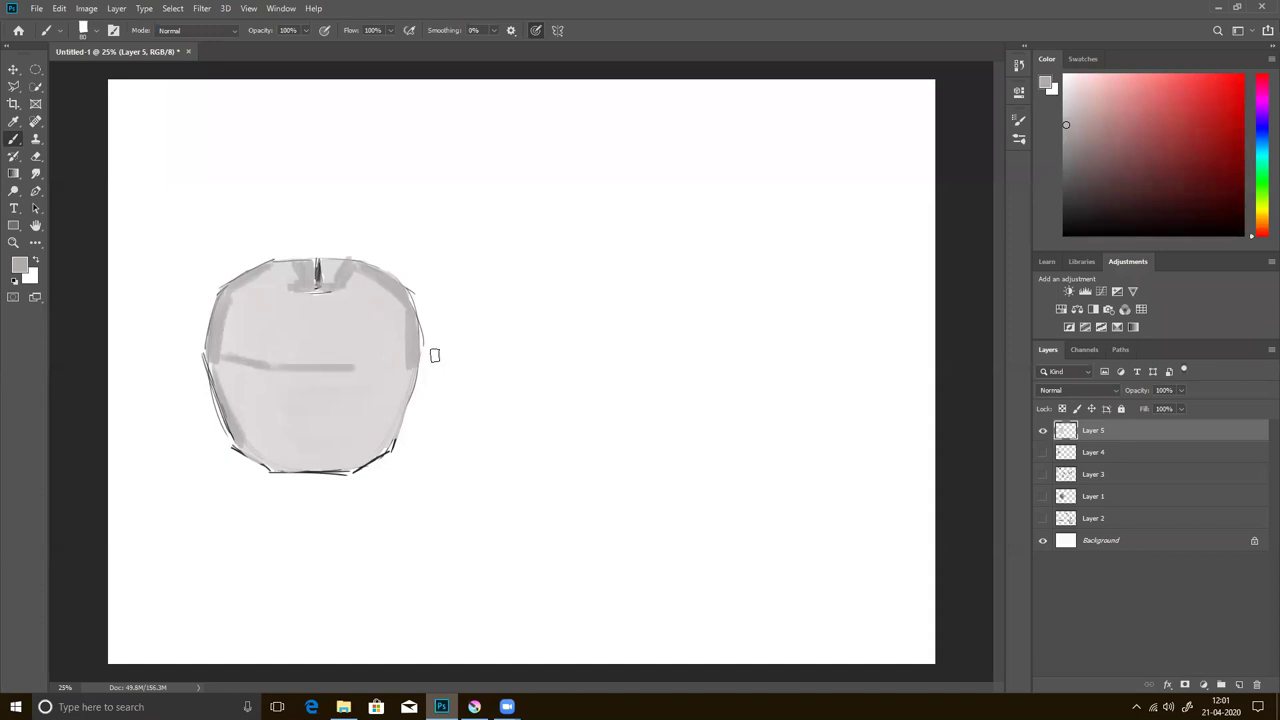
left_click_drag(364, 366, 406, 357)
left_click_drag(272, 369, 284, 458)
mouse_move(218, 364)
left_mouse_down()
mouse_move(252, 448)
mouse_move(237, 366)
mouse_move(266, 451)
mouse_move(258, 368)
mouse_move(280, 460)
mouse_move(284, 400)
mouse_move(298, 470)
mouse_move(329, 371)
mouse_move(341, 374)
mouse_move(346, 466)
mouse_move(347, 386)
left_mouse_up()
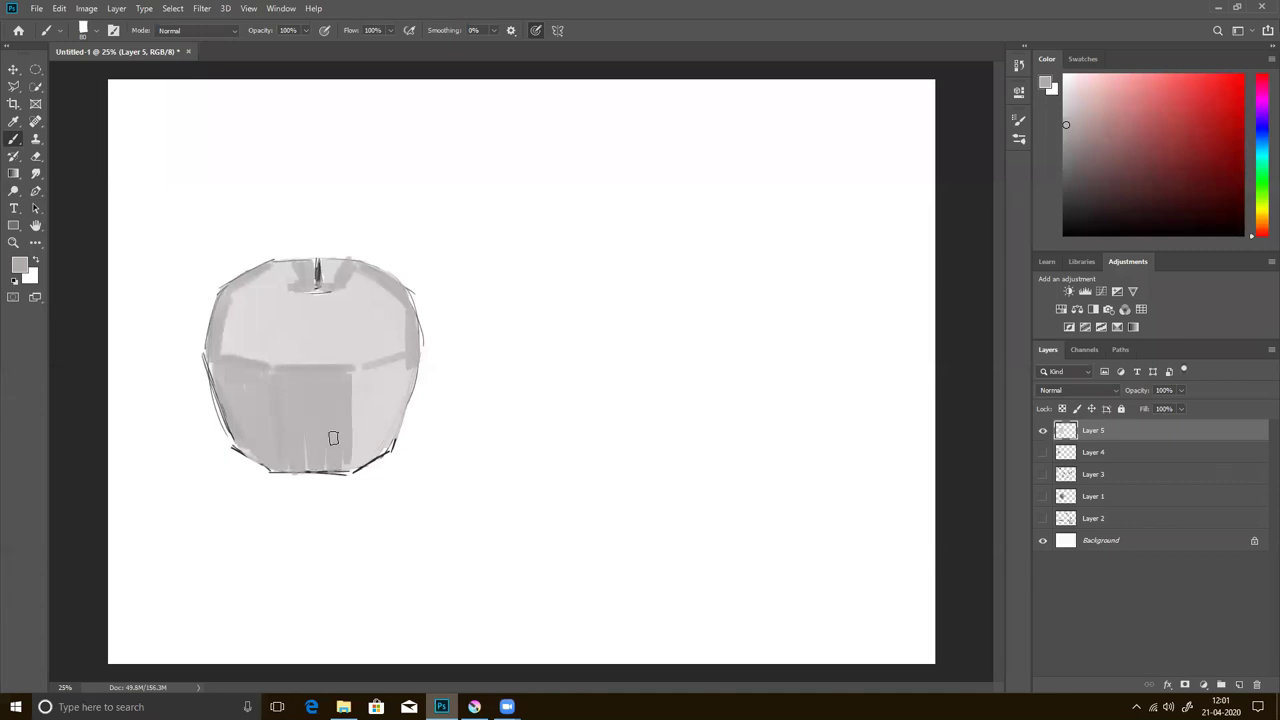
mouse_move(346, 457)
left_mouse_down()
mouse_move(349, 423)
mouse_move(354, 456)
mouse_move(372, 385)
mouse_move(391, 366)
mouse_move(400, 440)
mouse_move(376, 369)
left_mouse_up()
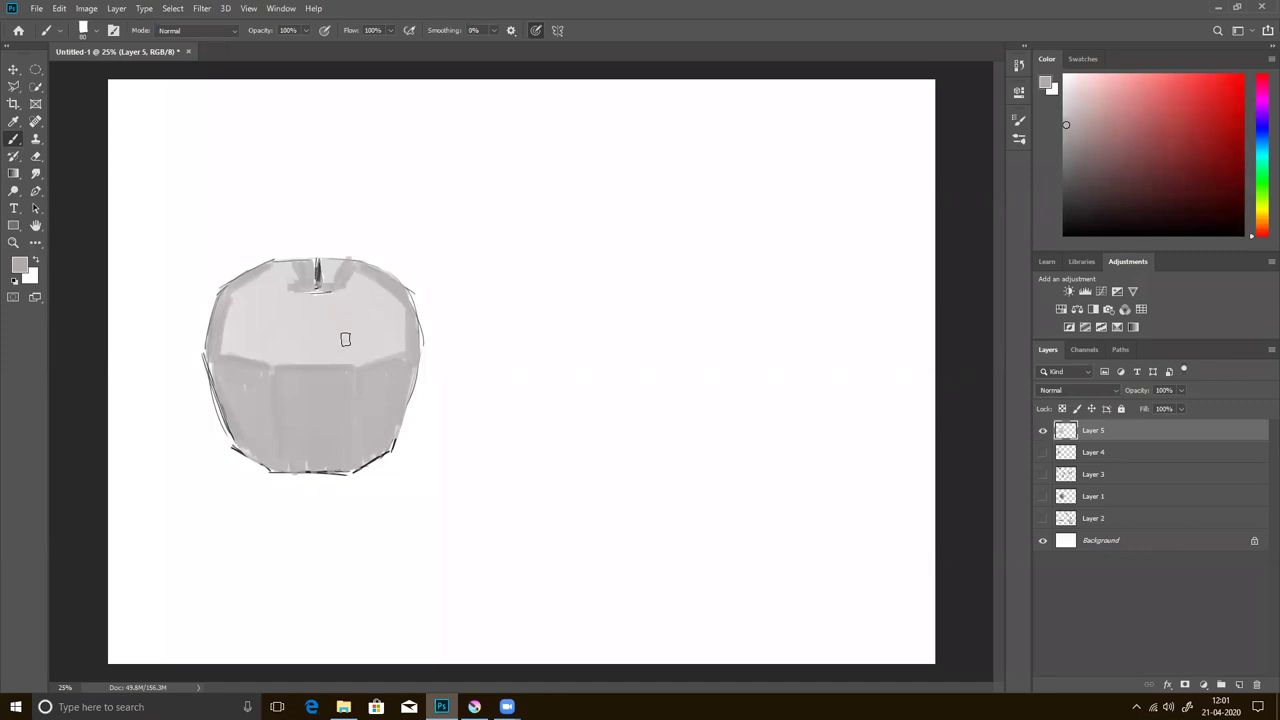
mouse_move(408, 357)
left_mouse_down()
mouse_move(388, 322)
mouse_move(354, 334)
mouse_move(380, 343)
mouse_move(348, 345)
mouse_move(390, 324)
left_mouse_up()
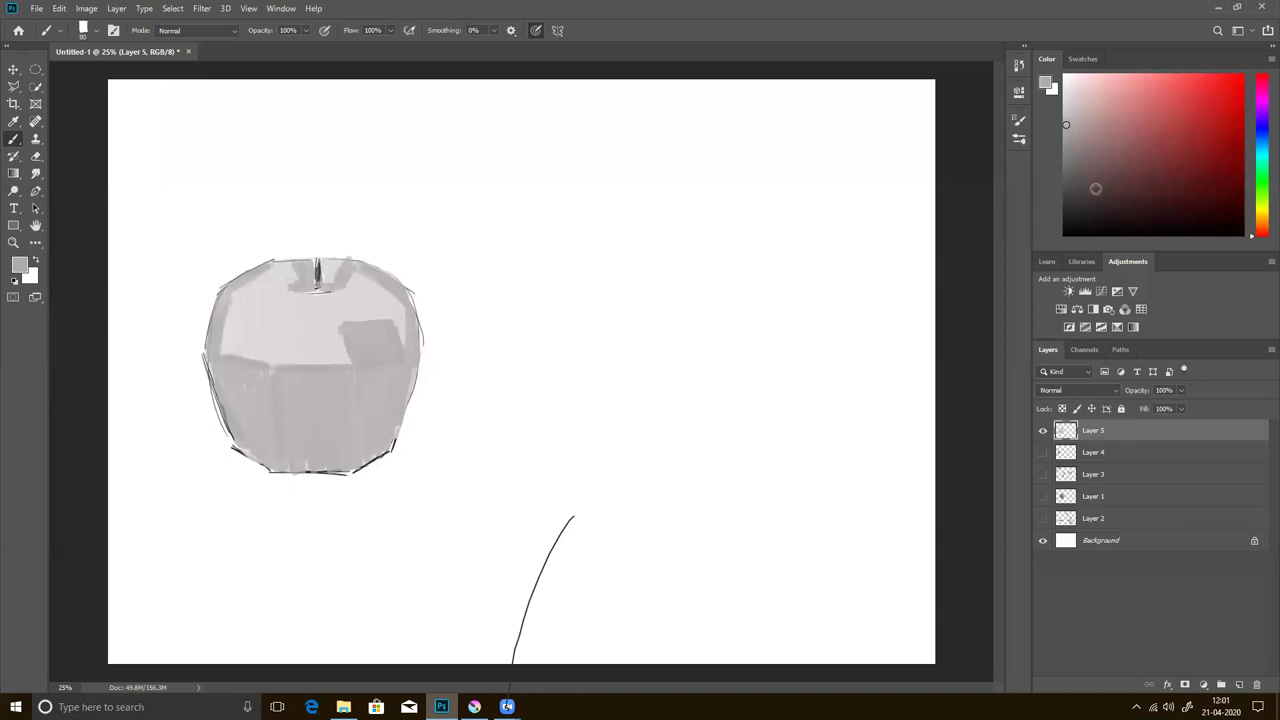
- Shade the lower-left face in a darker grey and undo the stray line
left_click(1066, 157)
mouse_move(213, 359)
left_mouse_down()
mouse_move(240, 440)
mouse_move(215, 362)
mouse_move(275, 385)
mouse_move(216, 365)
left_mouse_up()
left_click_drag(268, 443, 278, 467)
mouse_move(238, 378)
left_mouse_down()
mouse_move(244, 438)
mouse_move(247, 414)
mouse_move(262, 455)
mouse_move(240, 372)
mouse_move(256, 375)
left_mouse_up()
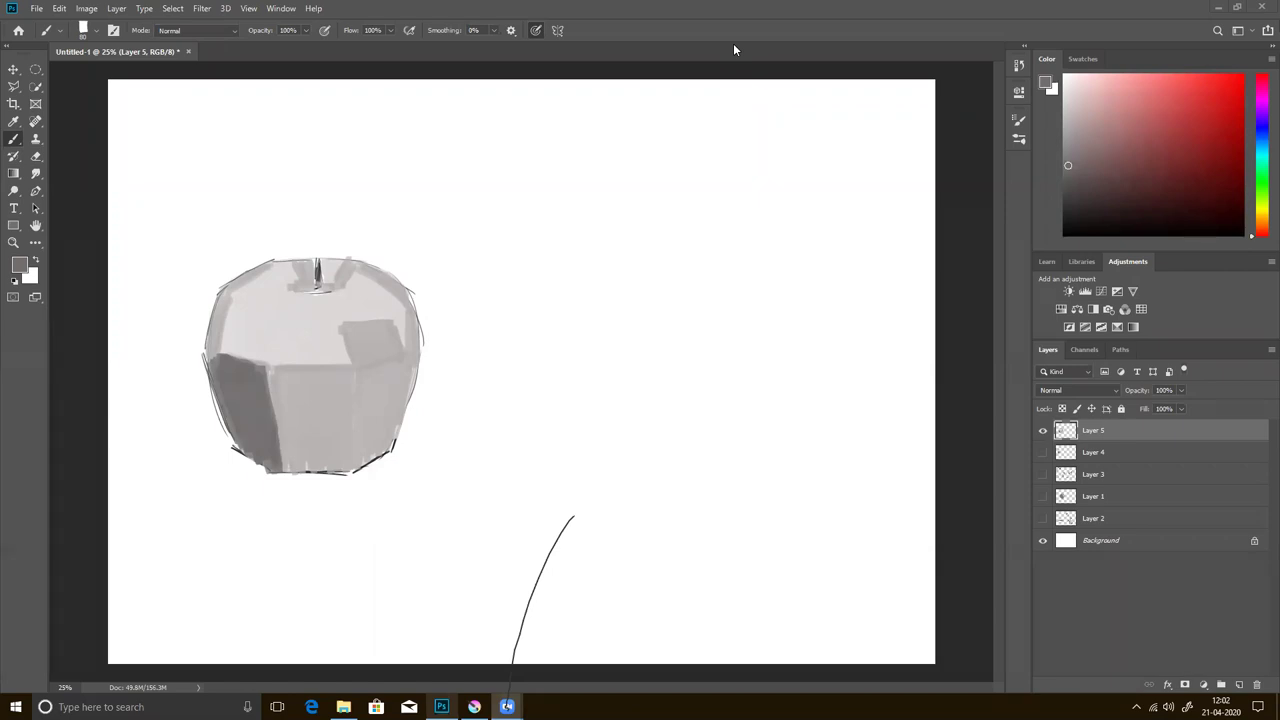
key("ctrl+z")
left_click(15, 139)
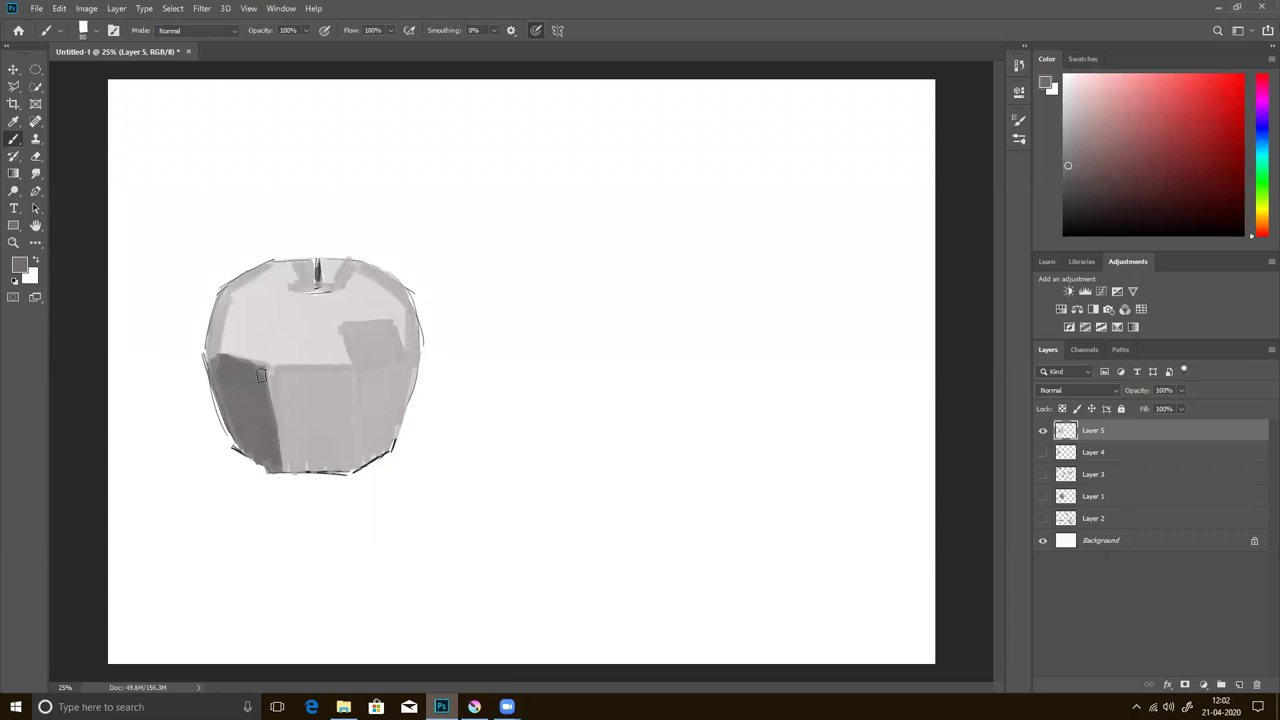
- Paint dark shadows on the right face, upper edges, stem base and middle band top
left_click_drag(227, 304, 228, 348)
mouse_move(358, 372)
left_mouse_down()
mouse_move(353, 465)
mouse_move(382, 462)
mouse_move(398, 362)
mouse_move(394, 440)
left_mouse_up()
left_click_drag(1065, 191, 1066, 198)
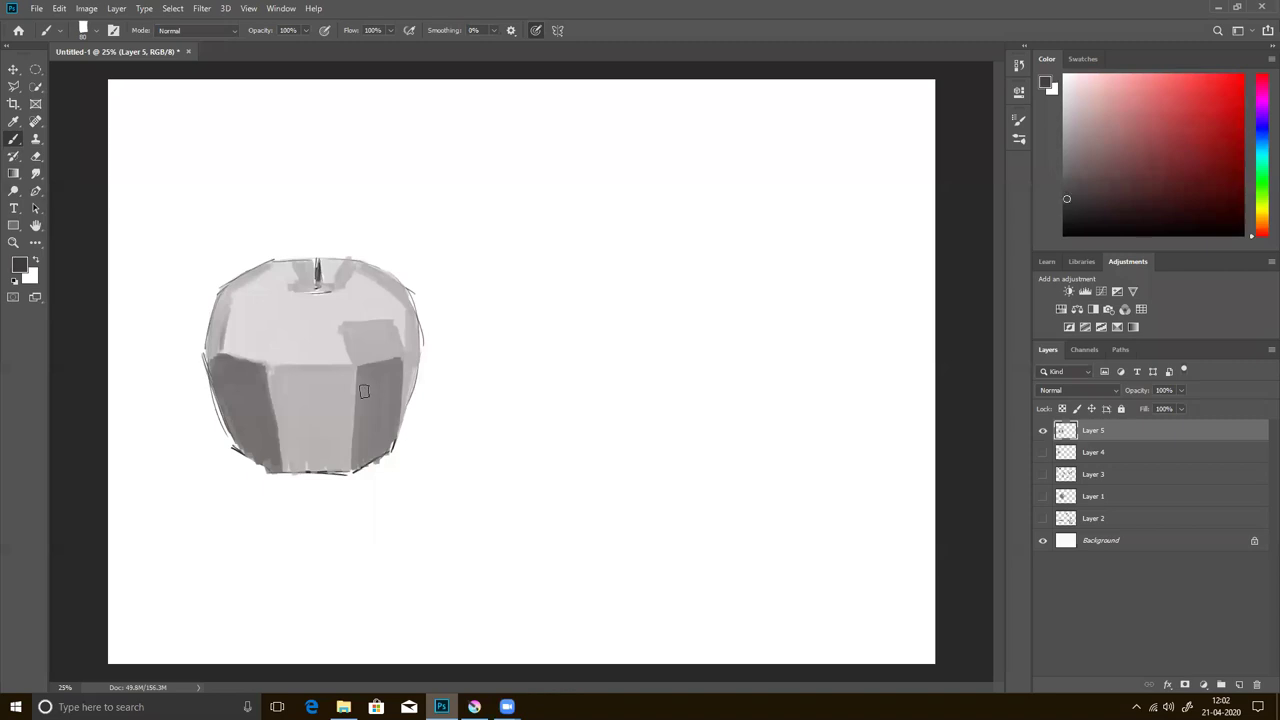
mouse_move(400, 326)
left_mouse_down()
mouse_move(407, 359)
mouse_move(360, 372)
mouse_move(368, 405)
mouse_move(390, 396)
mouse_move(386, 372)
mouse_move(396, 390)
left_mouse_up()
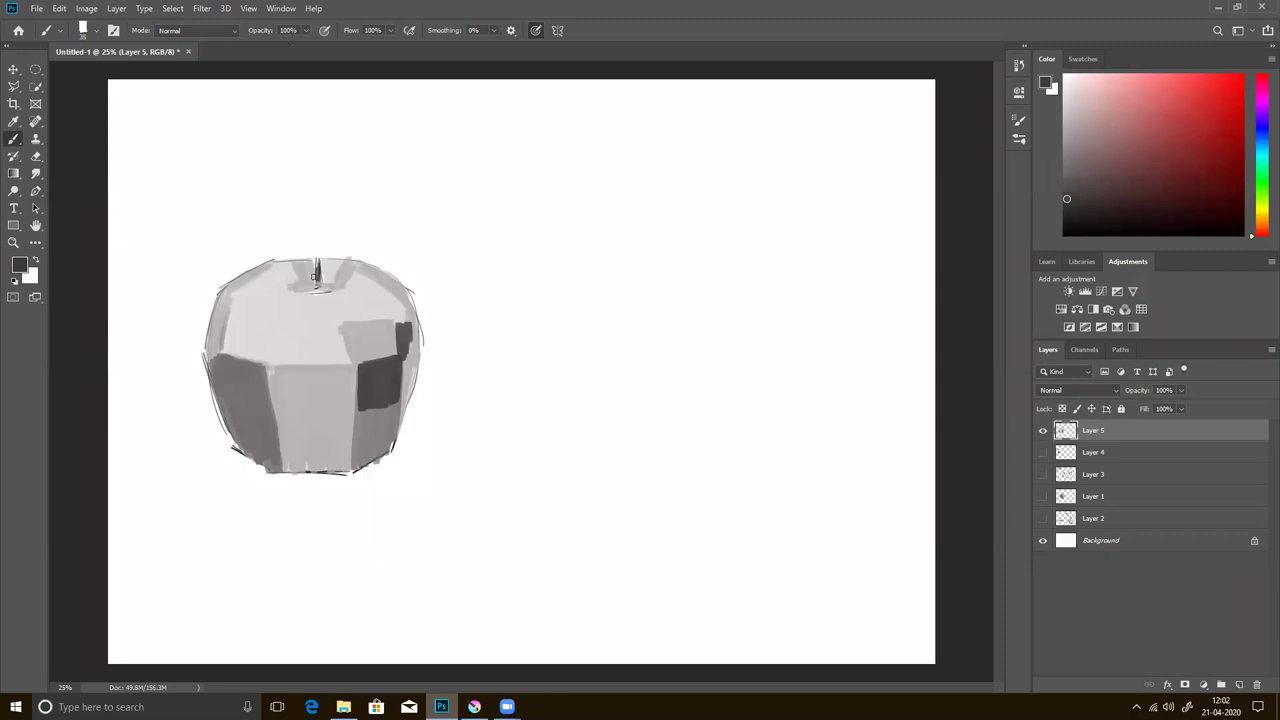
mouse_move(312, 289)
left_mouse_down()
mouse_move(338, 286)
mouse_move(318, 259)
mouse_move(328, 282)
mouse_move(384, 271)
mouse_move(413, 298)
left_mouse_up()
mouse_move(220, 292)
left_mouse_down()
mouse_move(274, 261)
mouse_move(209, 322)
left_mouse_up()
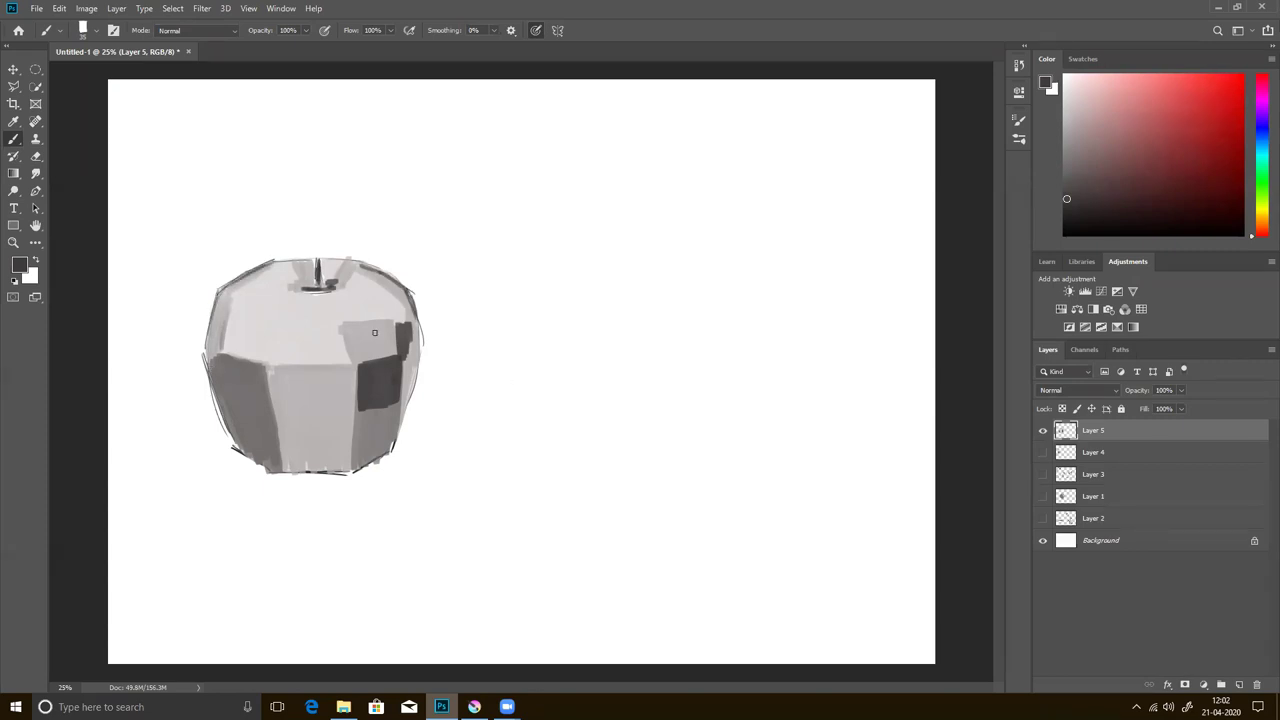
left_click_drag(266, 365, 298, 368)
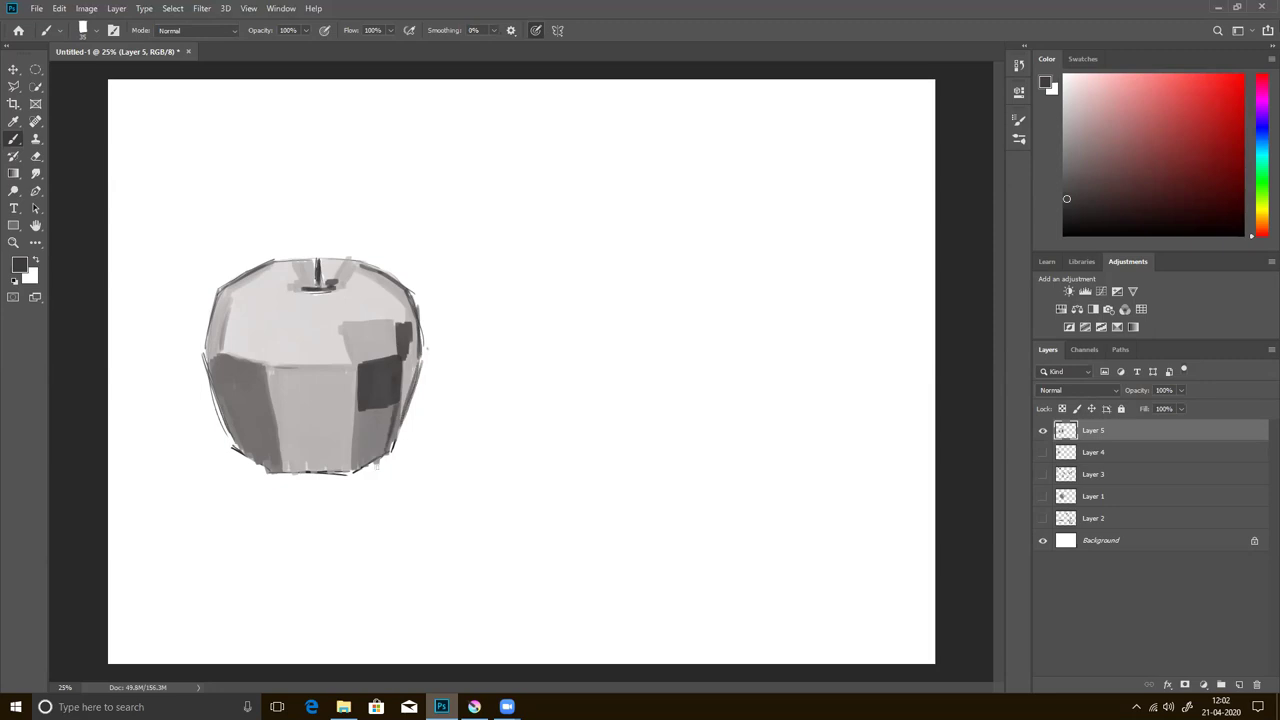
- Darken the apple's bottom and lower-left edges, then paint a pure white highlight on its left face
left_click_drag(288, 472, 352, 470)
mouse_move(236, 448)
left_mouse_down()
mouse_move(270, 471)
mouse_move(205, 366)
mouse_move(212, 306)
left_mouse_up()
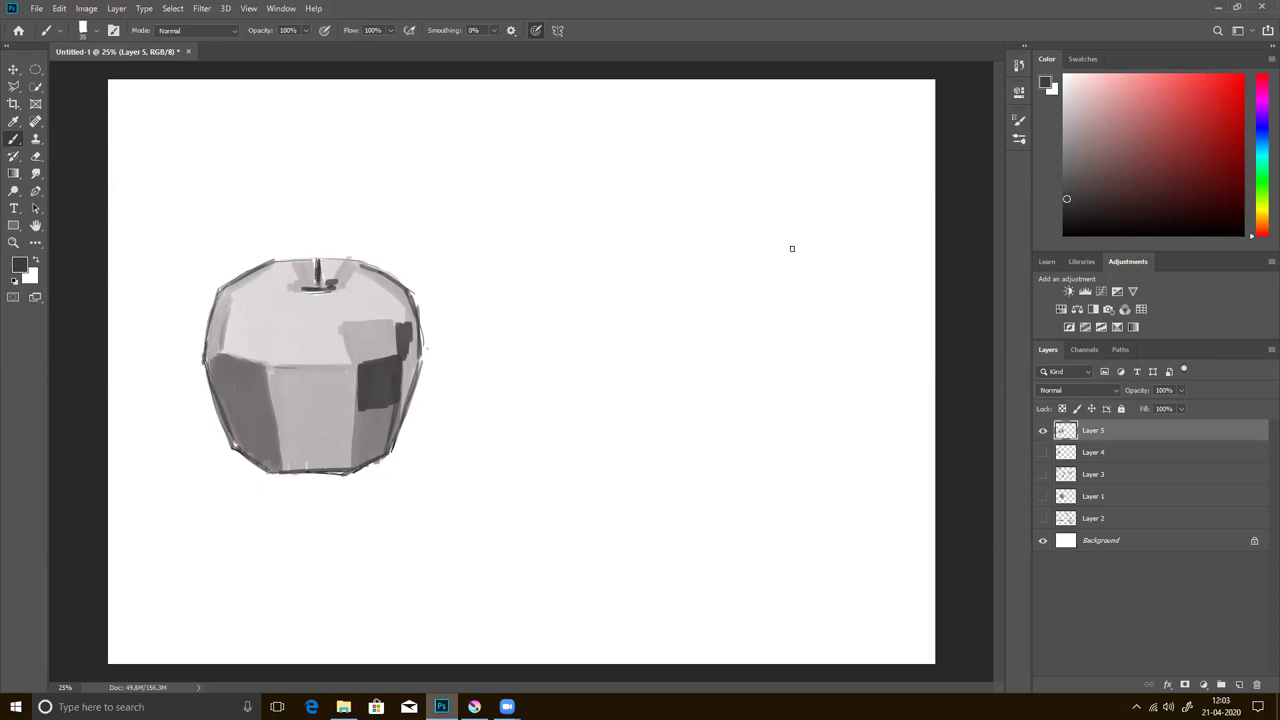
left_click(1066, 80)
left_click(1064, 75)
mouse_move(232, 322)
left_mouse_down()
mouse_move(226, 346)
mouse_move(266, 332)
mouse_move(232, 343)
left_mouse_up()
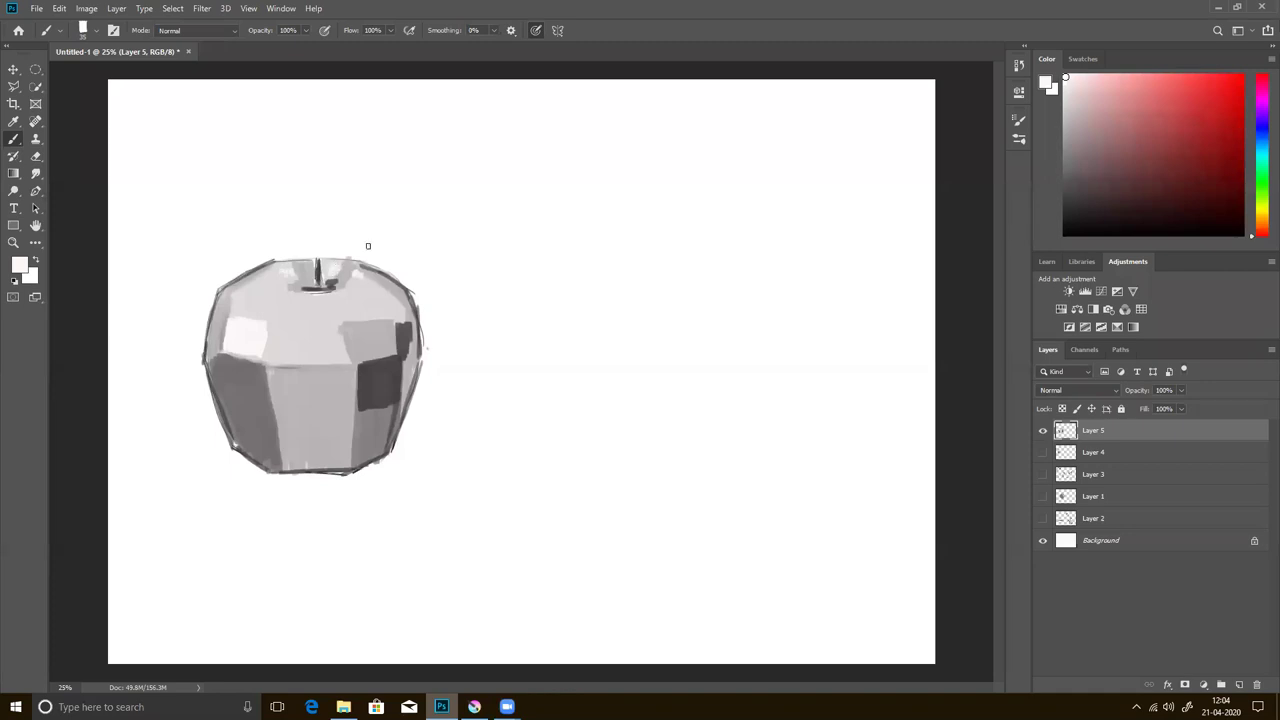
- Brighten the apple's upper-left highlight with pure white paint on Layer 5
left_click_drag(348, 321, 336, 330)
left_click_drag(1067, 80, 1063, 73)
- Create a new layer above Background filled with light grey, then reselect Layer 5
left_click(1140, 541)
left_click(1240, 684)
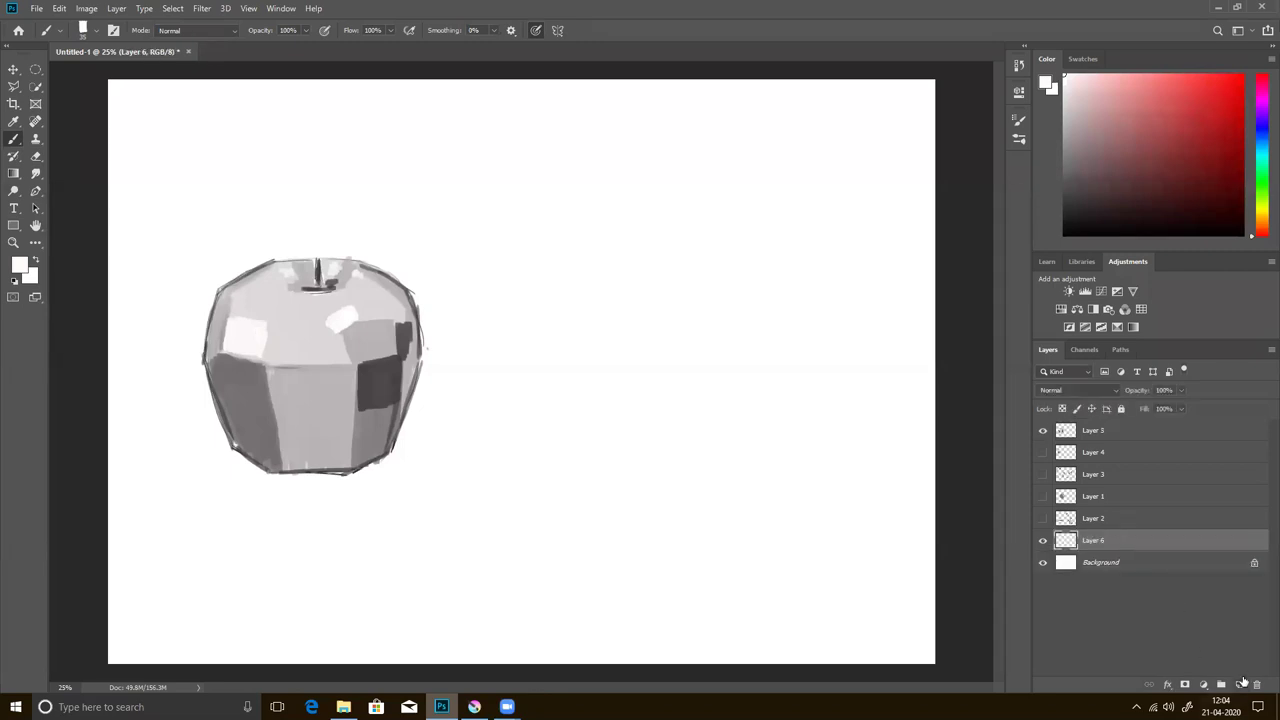
left_click(1066, 101)
key("alt+BackSpace")
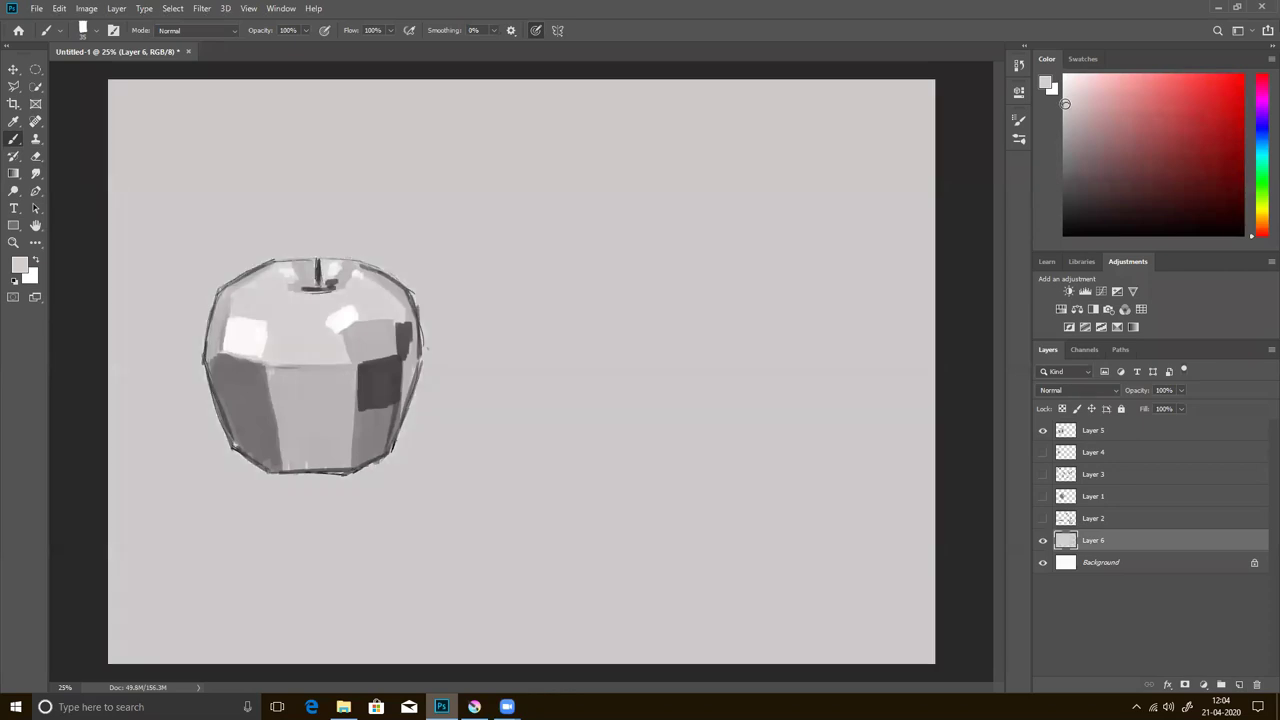
left_click(1065, 93)
left_click(1097, 432)
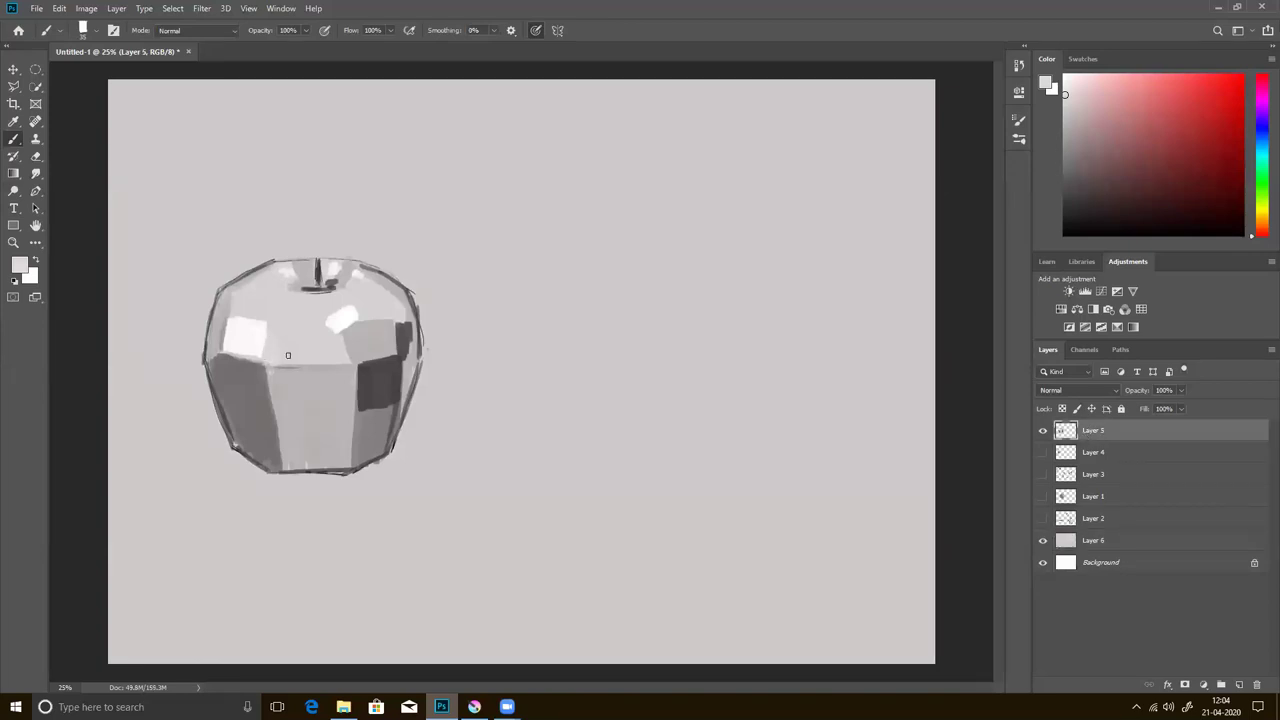
- Pick near-black and darken the apple's top and upper-right outline
left_click(1066, 139)
left_click(1061, 221)
left_click_drag(313, 260, 276, 259)
left_click_drag(369, 262, 404, 299)
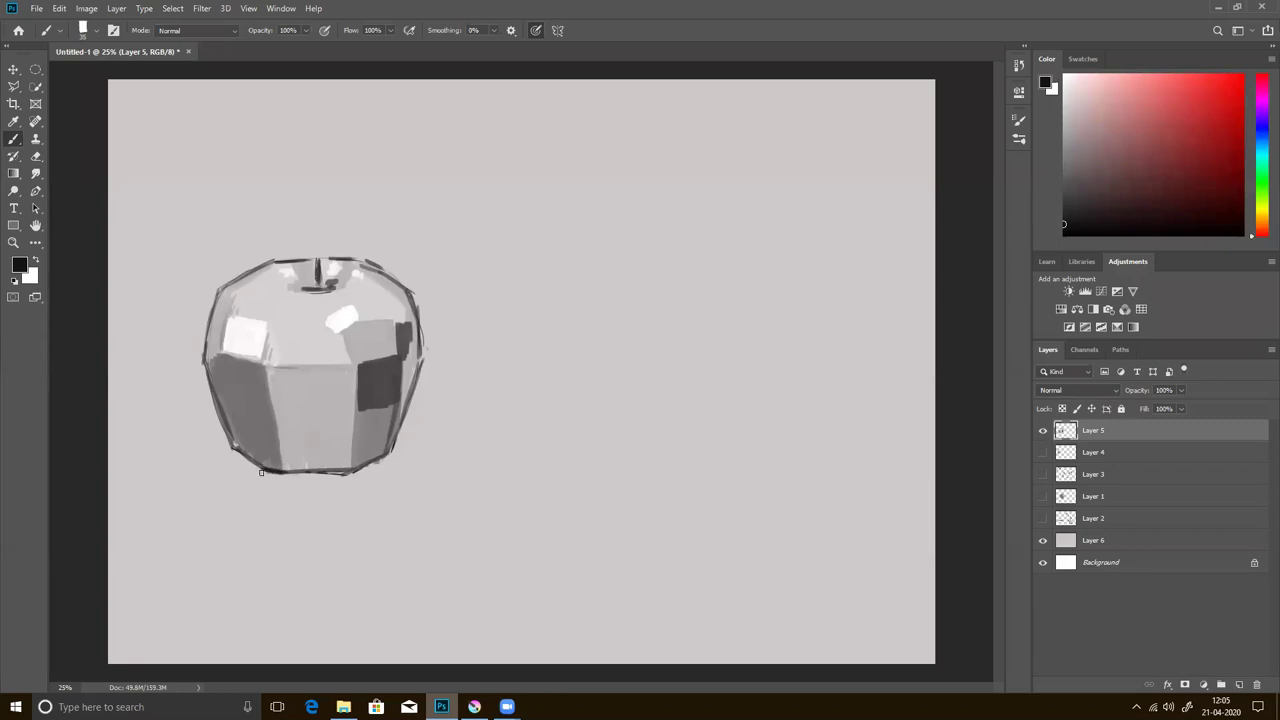
- Draw dark strokes along the apple's bottom and lower-right edge, then minimise Photoshop
left_click_drag(328, 478, 252, 472)
left_click_drag(390, 461, 400, 466)
left_click_drag(292, 485, 344, 487)
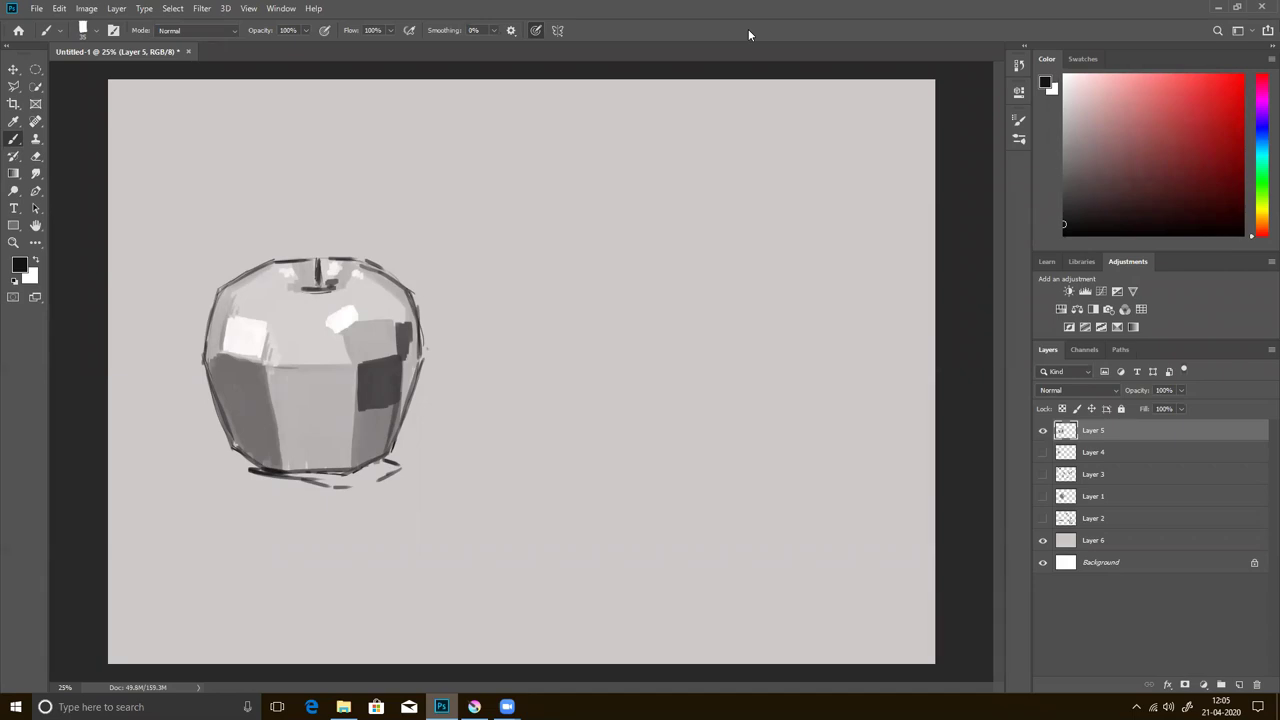
left_click(1226, 8)
left_click(1201, 8)
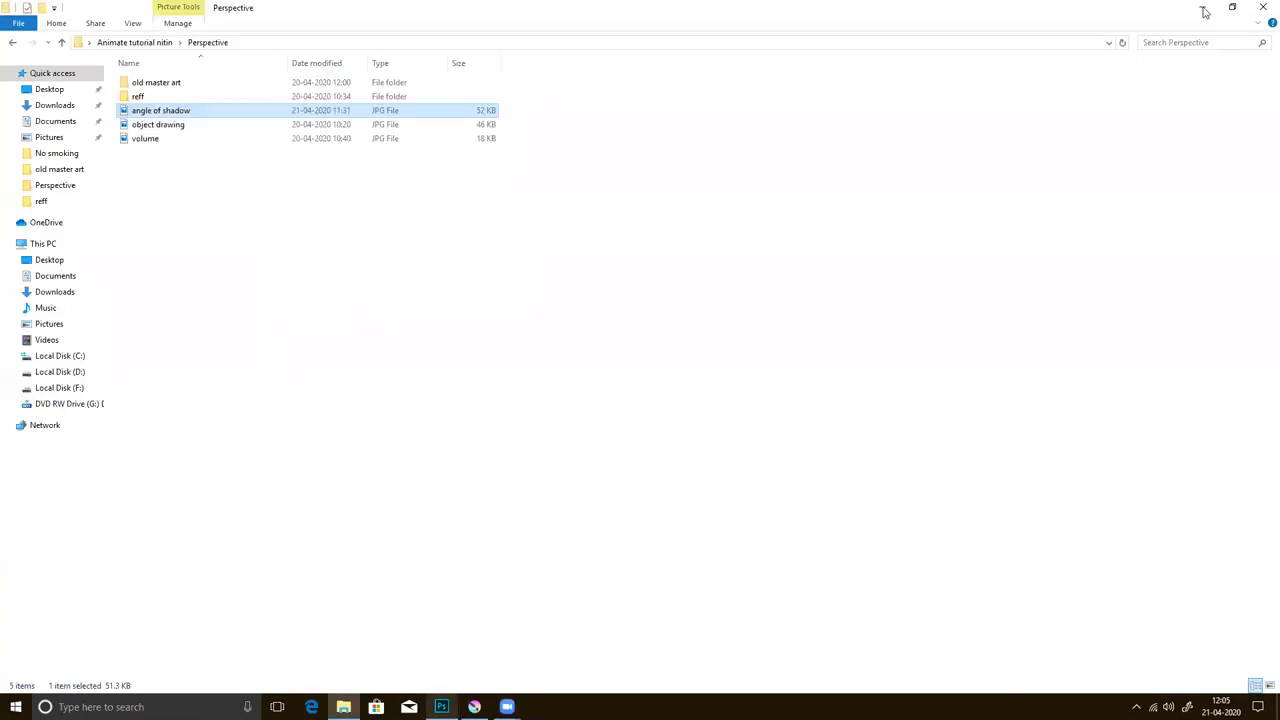
left_click(1204, 10)
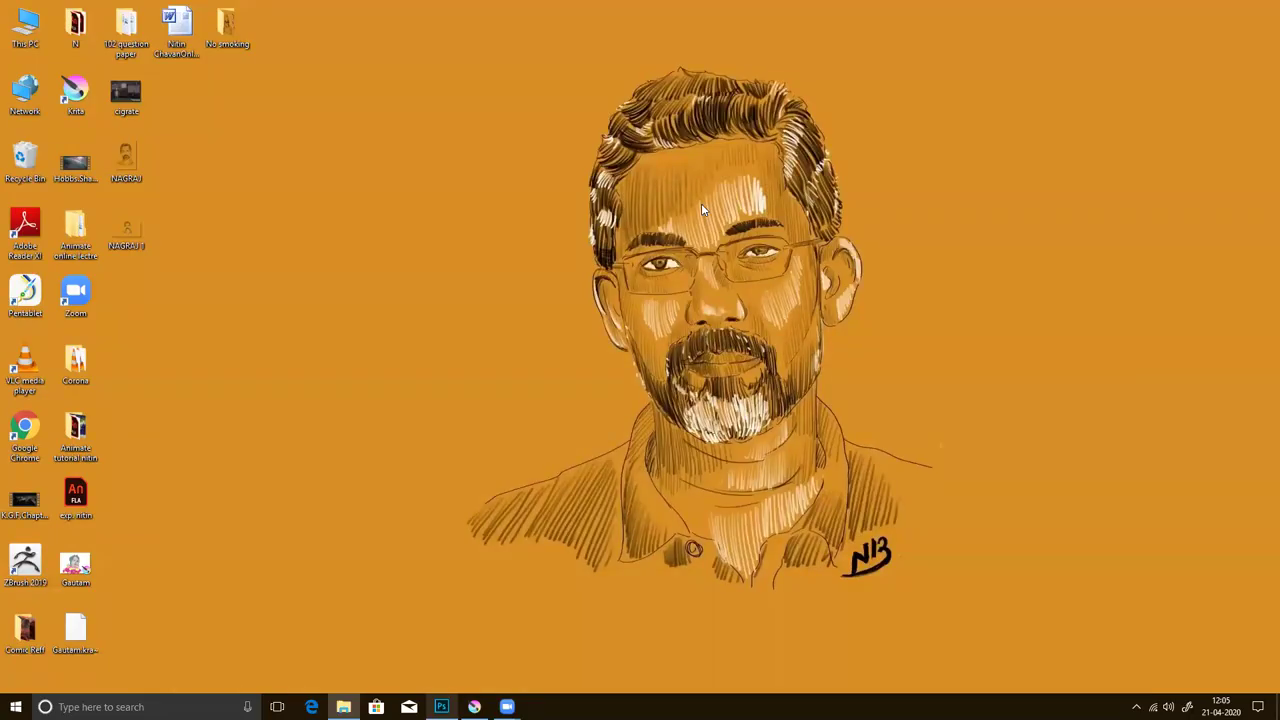
left_click(476, 706)
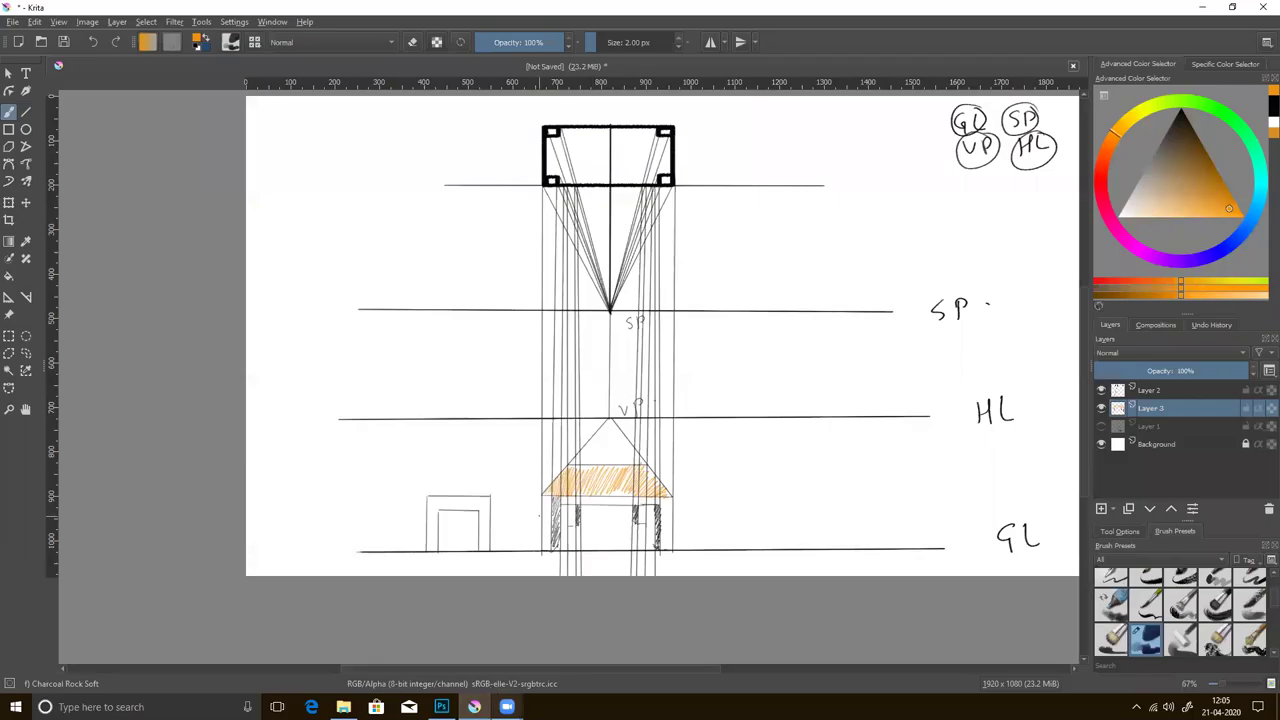
left_click(441, 706)
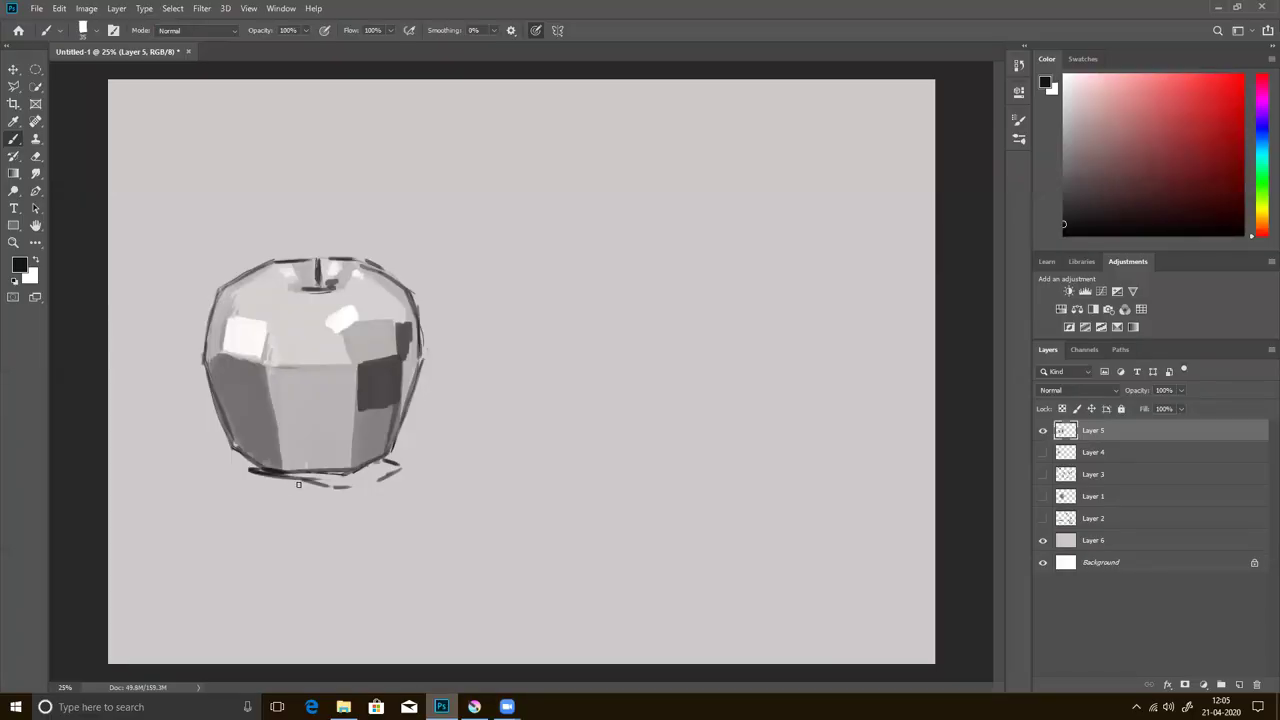
- Build a solid black cast shadow with repeated strokes spanning the apple's full base
mouse_move(344, 486)
left_mouse_down()
mouse_move(283, 477)
mouse_move(384, 478)
left_mouse_up()
mouse_move(306, 482)
left_mouse_down()
mouse_move(390, 470)
mouse_move(334, 486)
left_mouse_up()
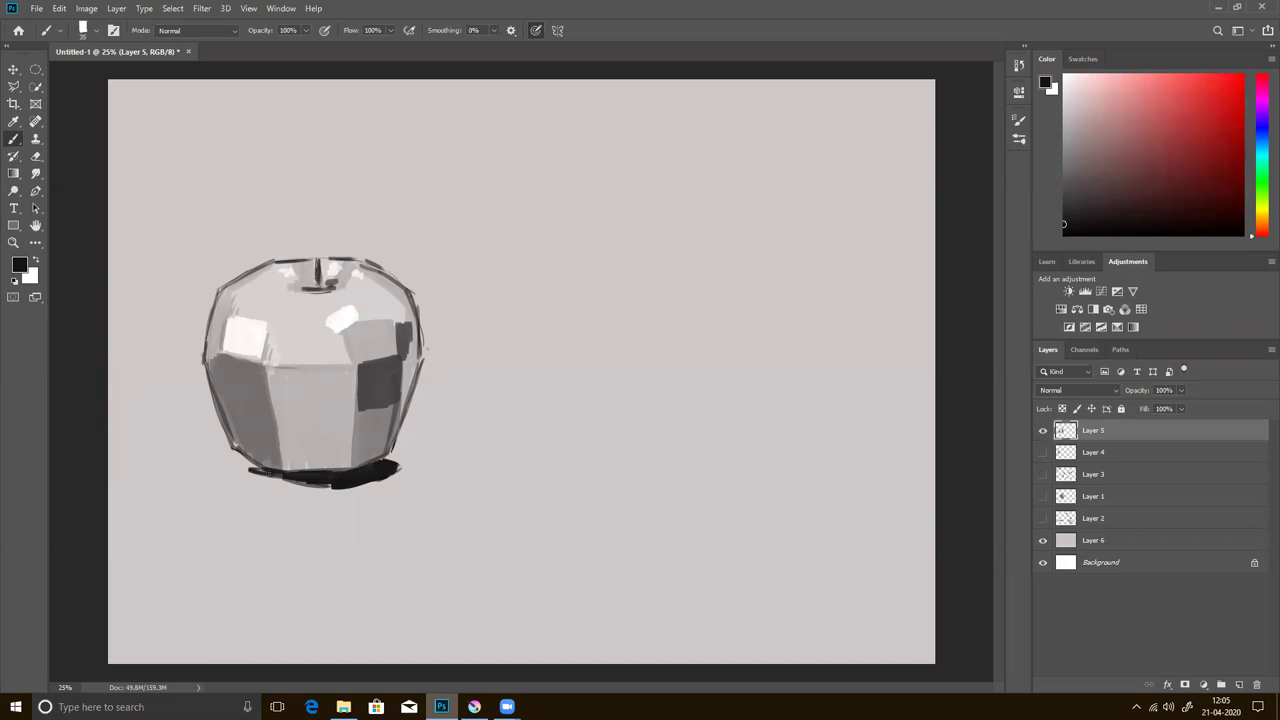
left_click_drag(280, 482, 398, 472)
left_click_drag(259, 477, 304, 484)
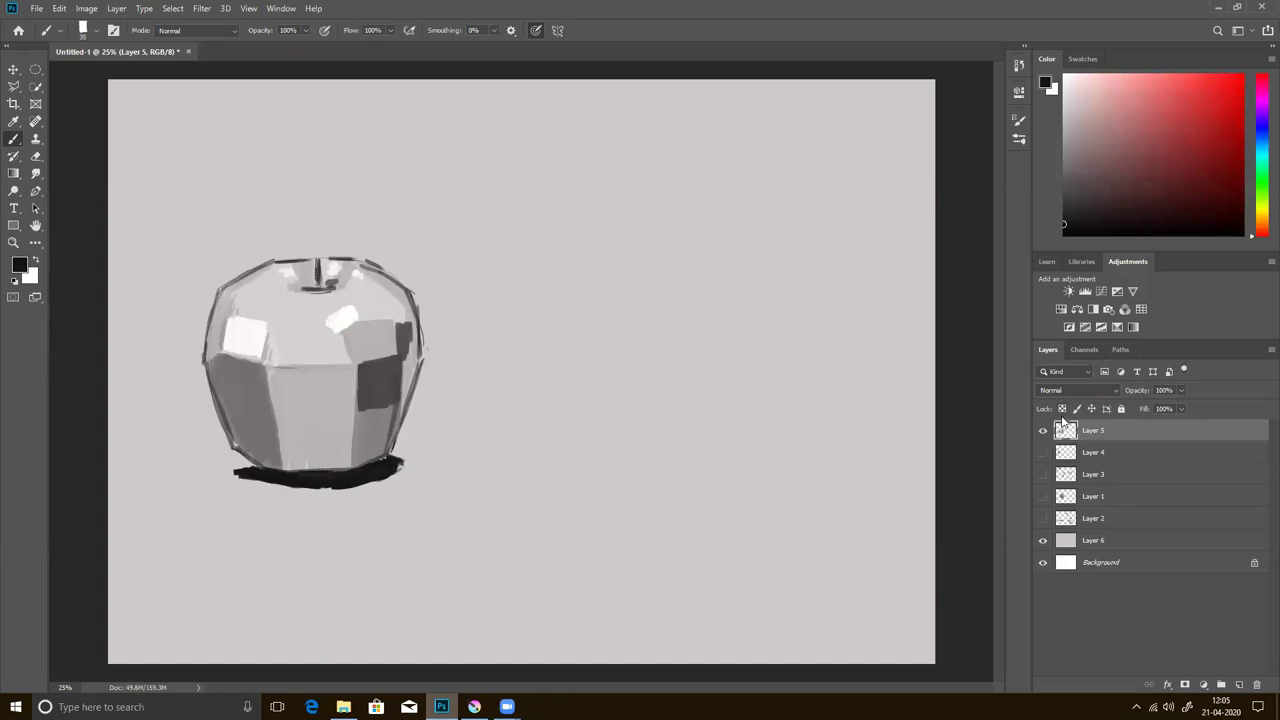
- Duplicate Layer 5 and move the apple copy to the right side of the canvas
key("ctrl+j")
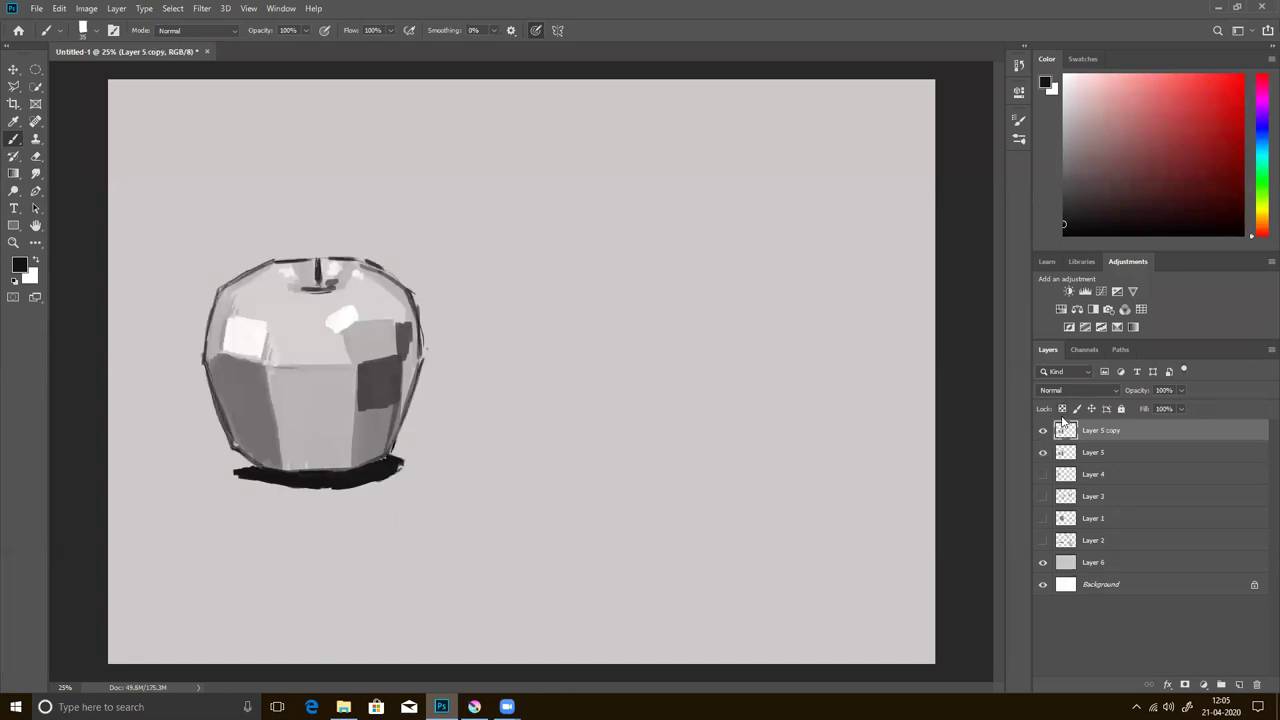
left_click(14, 72)
key("shift+Right")
key("shift+Right")
key("shift+Right")
key("shift+Right")
key("shift+Right")
key("shift+Right")
key("shift+Right")
key("shift+Right")
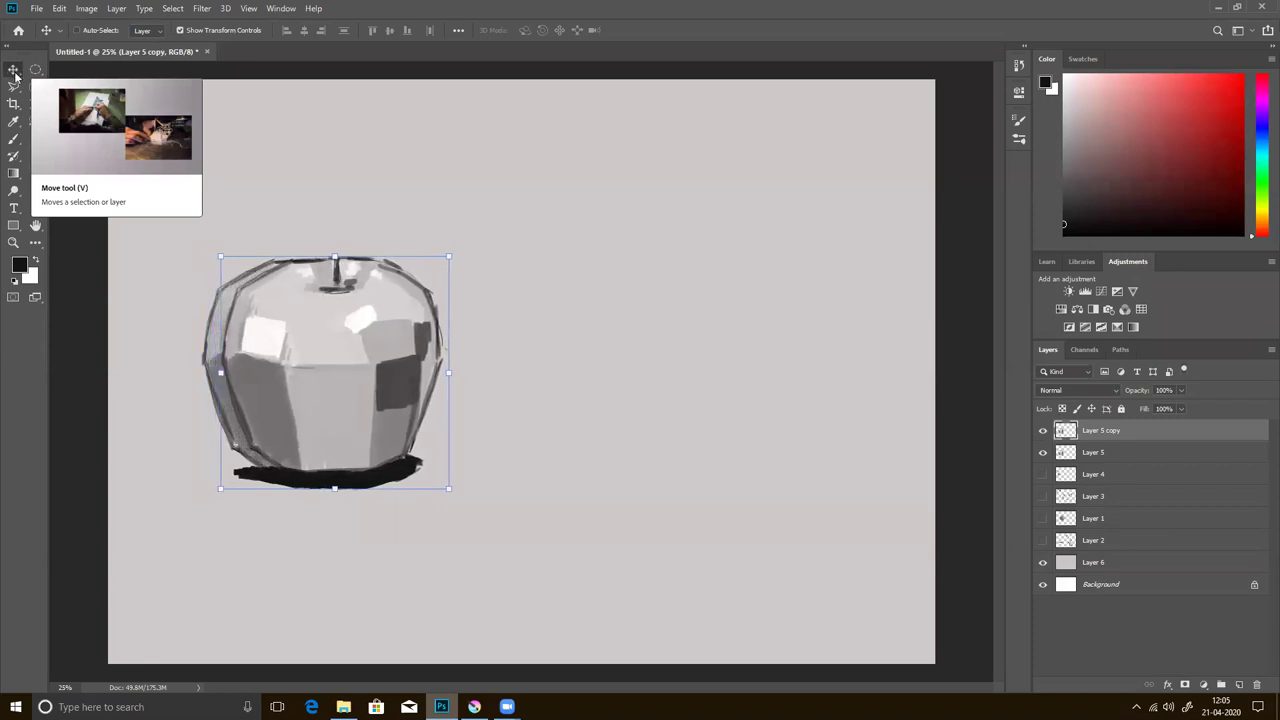
mouse_move(360, 362)
left_mouse_down()
mouse_move(630, 332)
mouse_move(634, 352)
mouse_move(634, 333)
left_mouse_up()
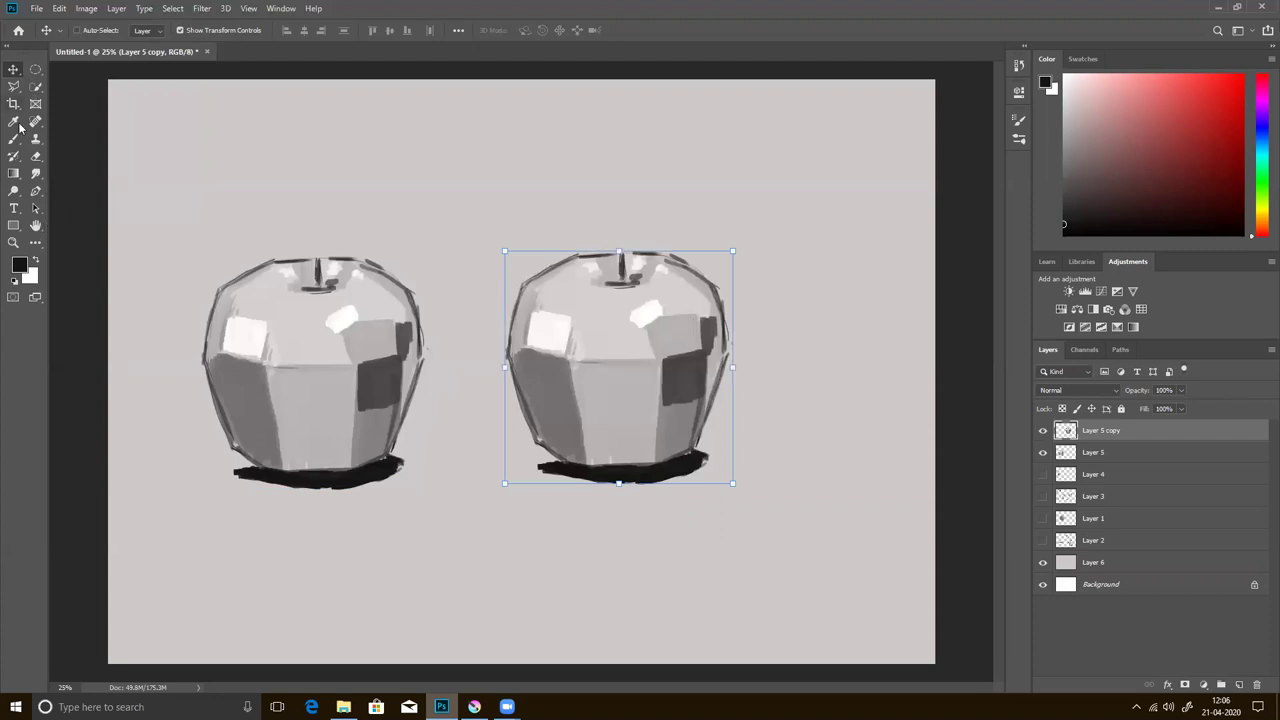
key("b")
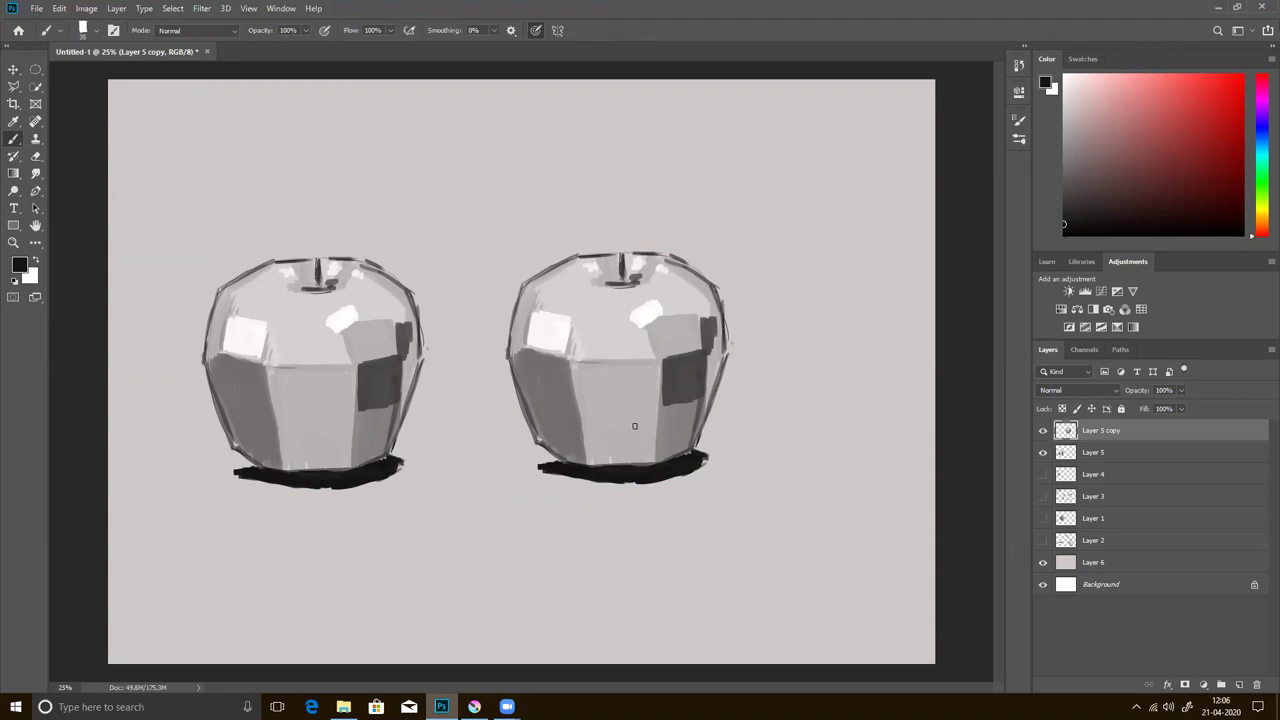
- Zoom to 50% on the right apple, sample a light grey and set brush opacity to 20%
key("ctrl+equal")
key("ctrl+equal")
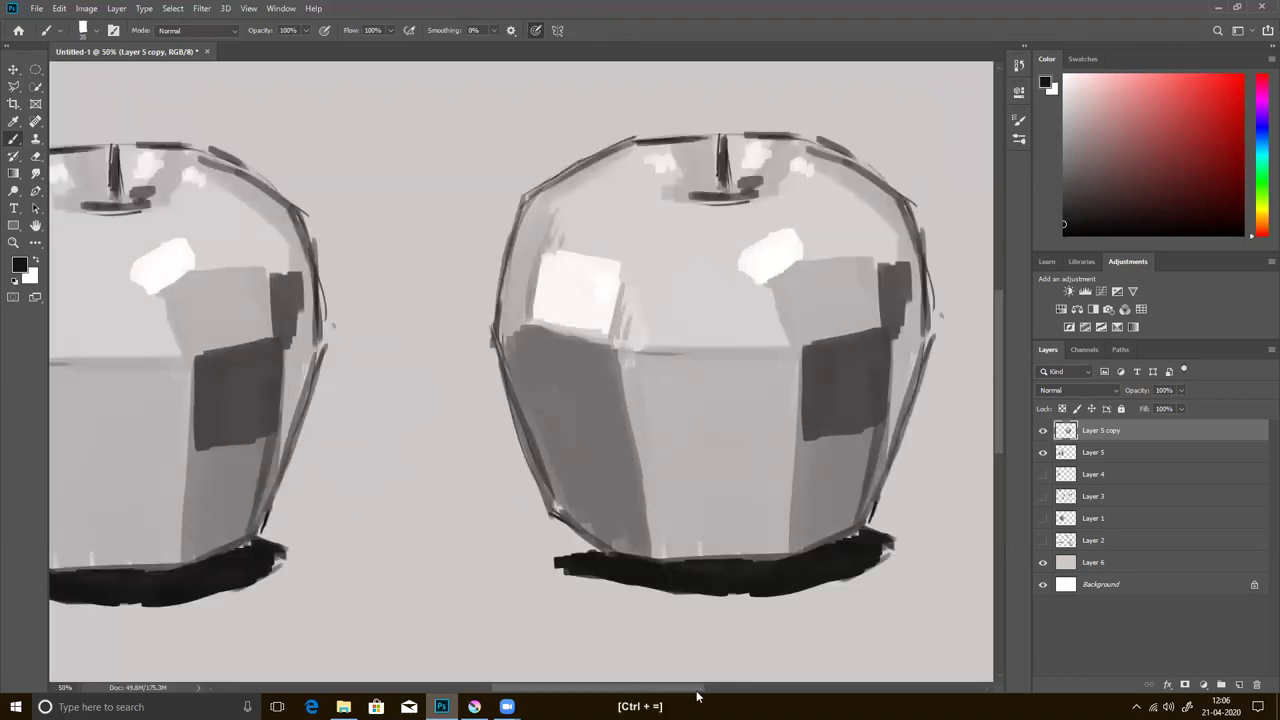
scroll(700, 690, "right", 1)
scroll(709, 685, "right", 1)
scroll(711, 674, "right", 1)
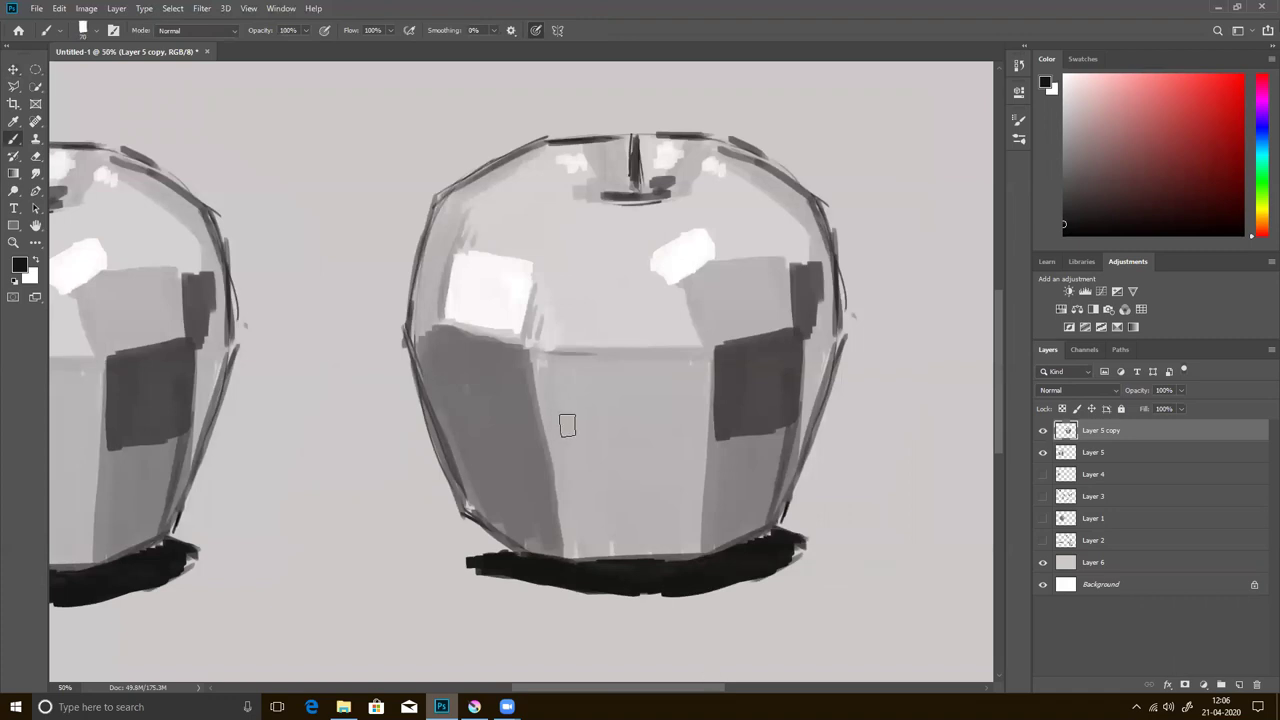
key("alt")
left_click(558, 396, "alt")
key("2")
- Add faint darker strokes to the lower-left shading, then raise brush opacity to 30%
key("alt")
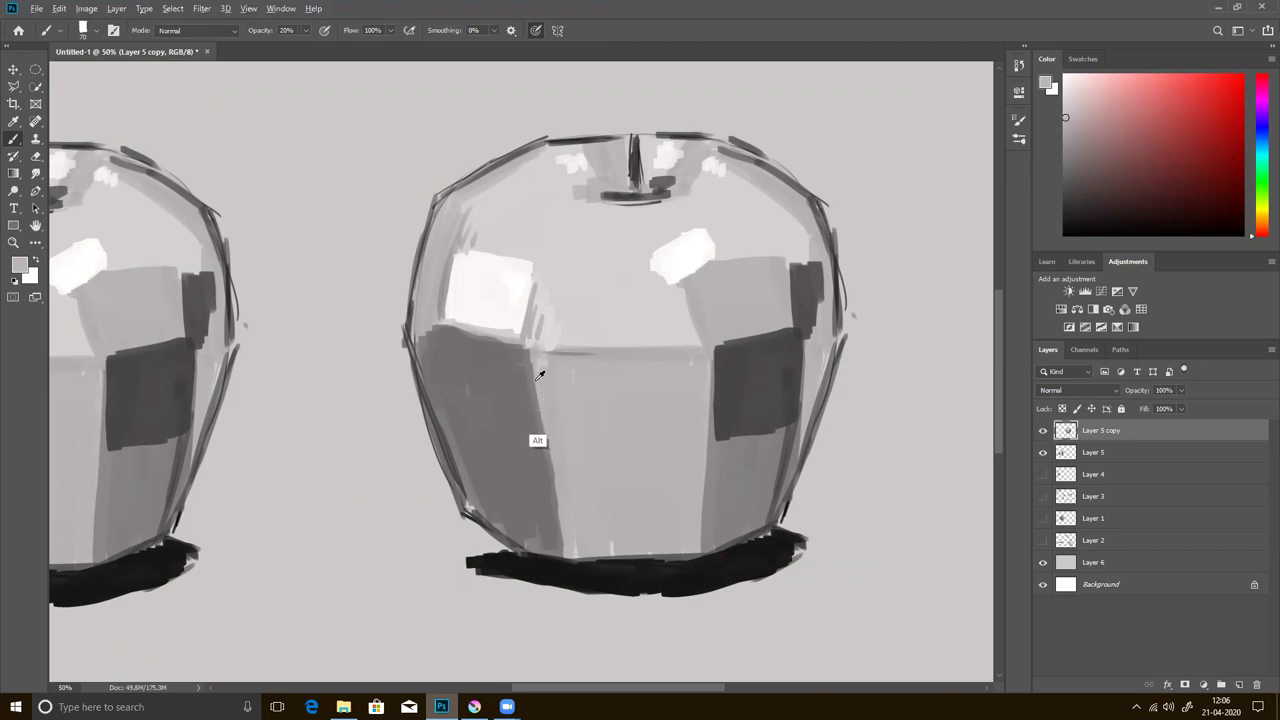
left_click(542, 392, "alt")
left_click(528, 496, "alt")
left_click_drag(532, 382, 558, 522)
left_click(540, 445, "alt")
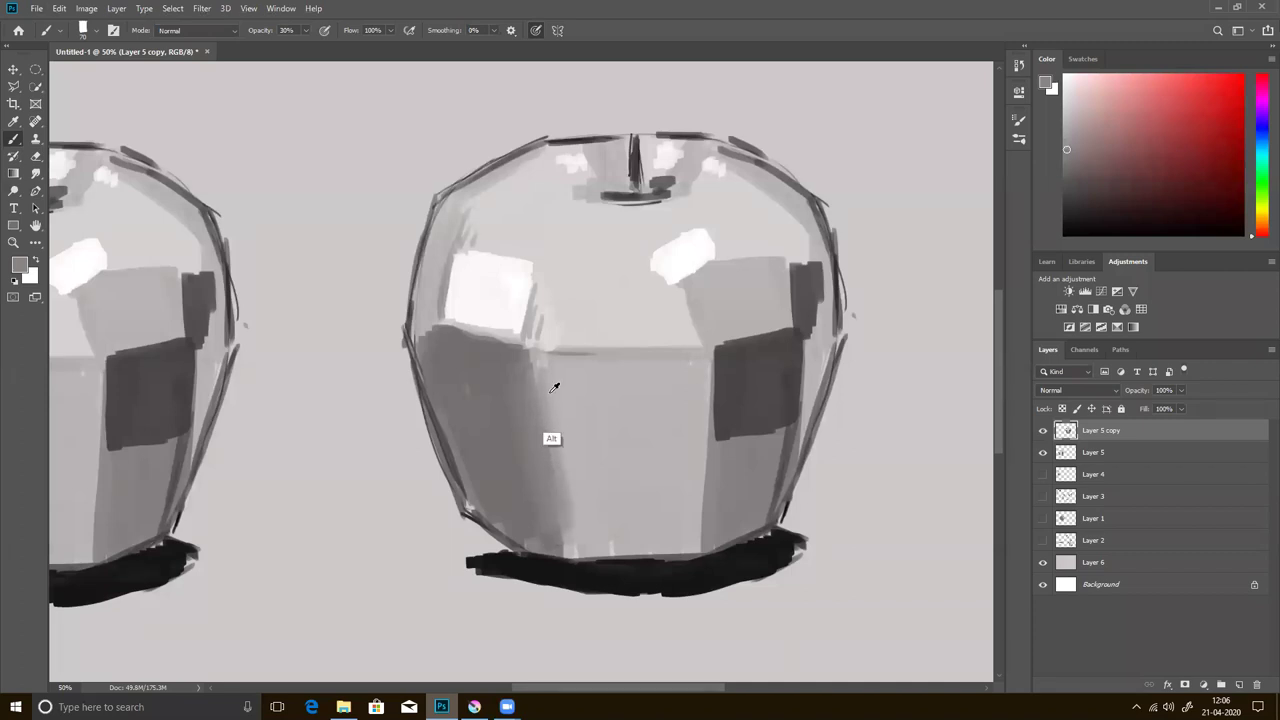
left_click(520, 410, "alt")
key("3")
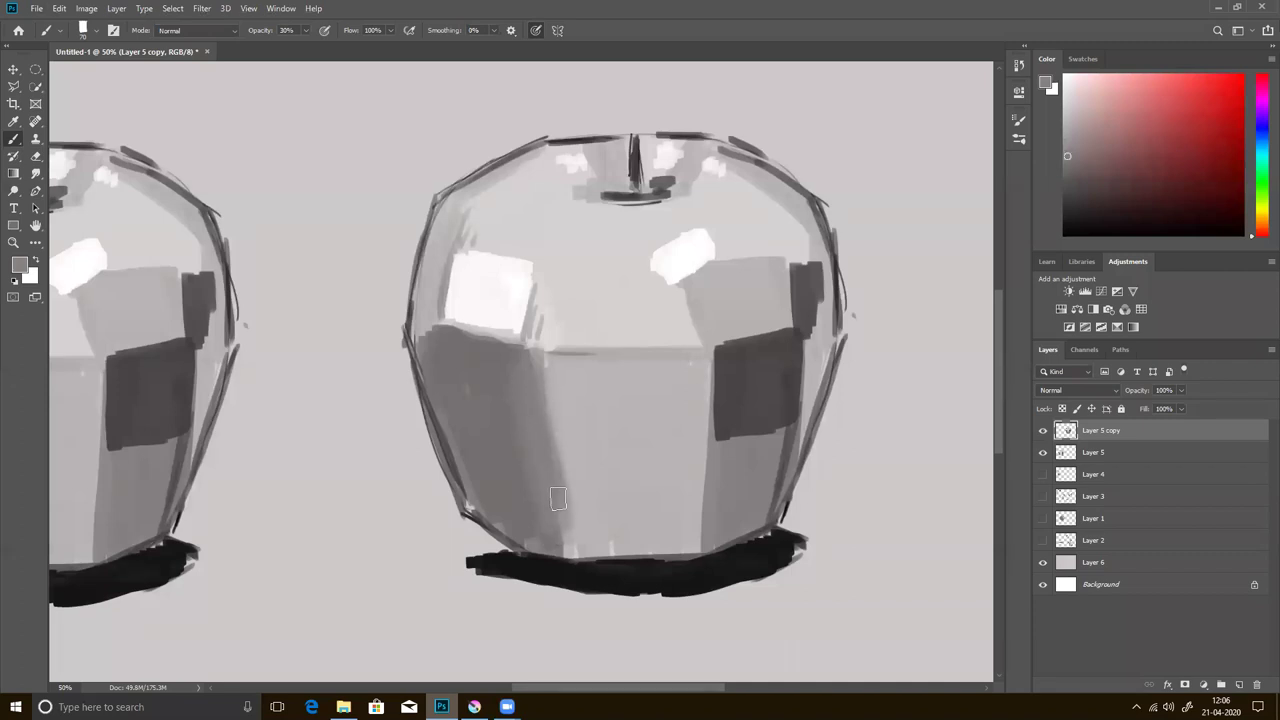
- Darken the apple's upper-left edge with sampled darker greys
left_click(573, 391, "alt")
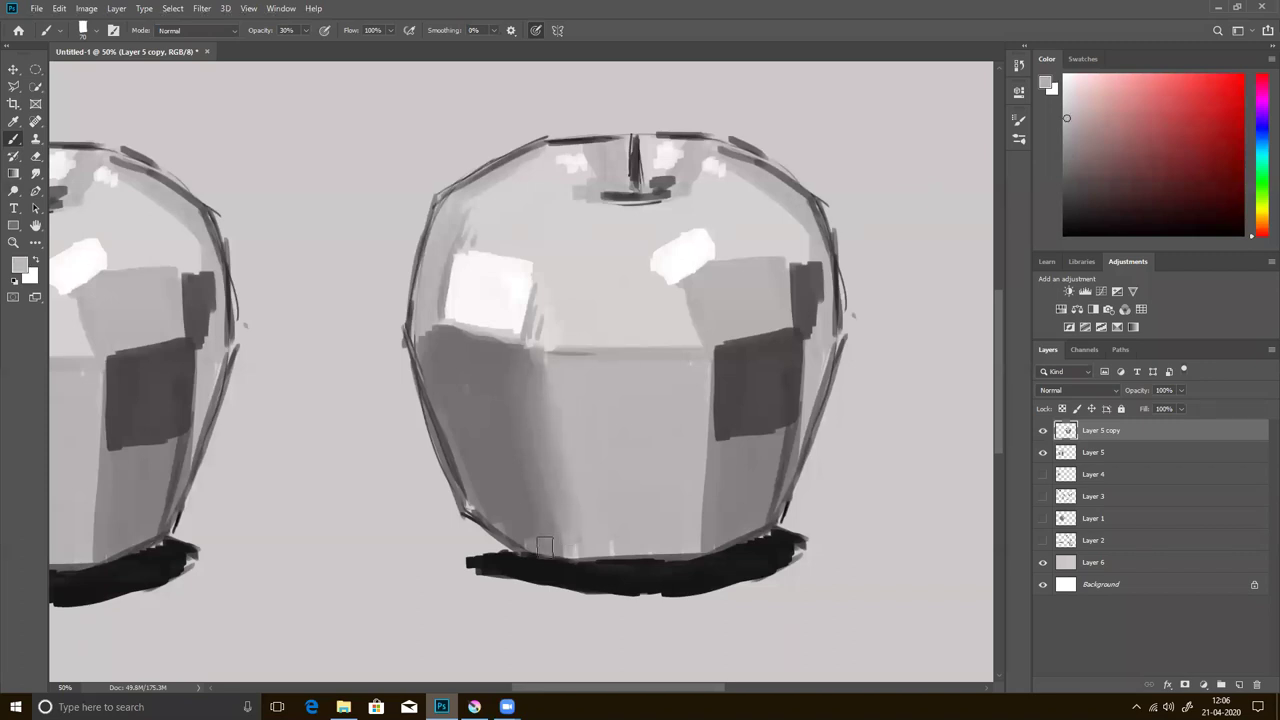
left_click(452, 414, "alt")
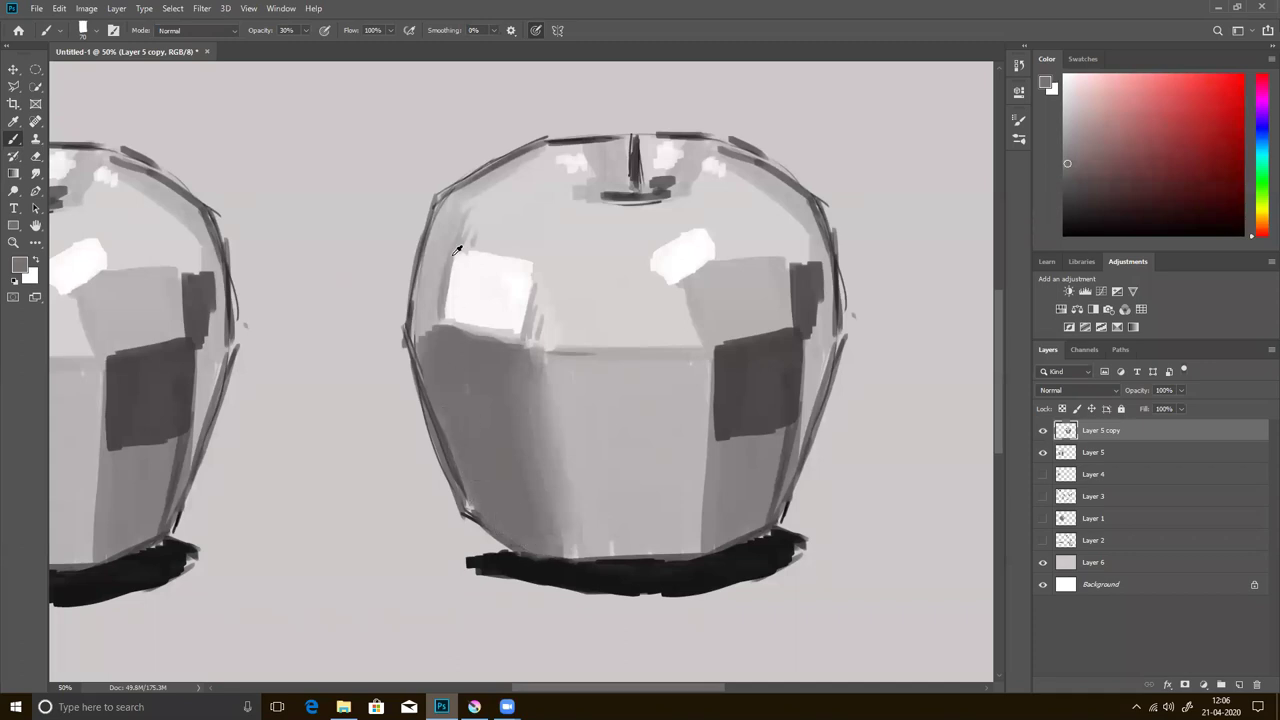
left_click(436, 258, "alt")
left_click(432, 390, "alt")
left_click_drag(434, 370, 432, 250)
left_click_drag(430, 330, 447, 231)
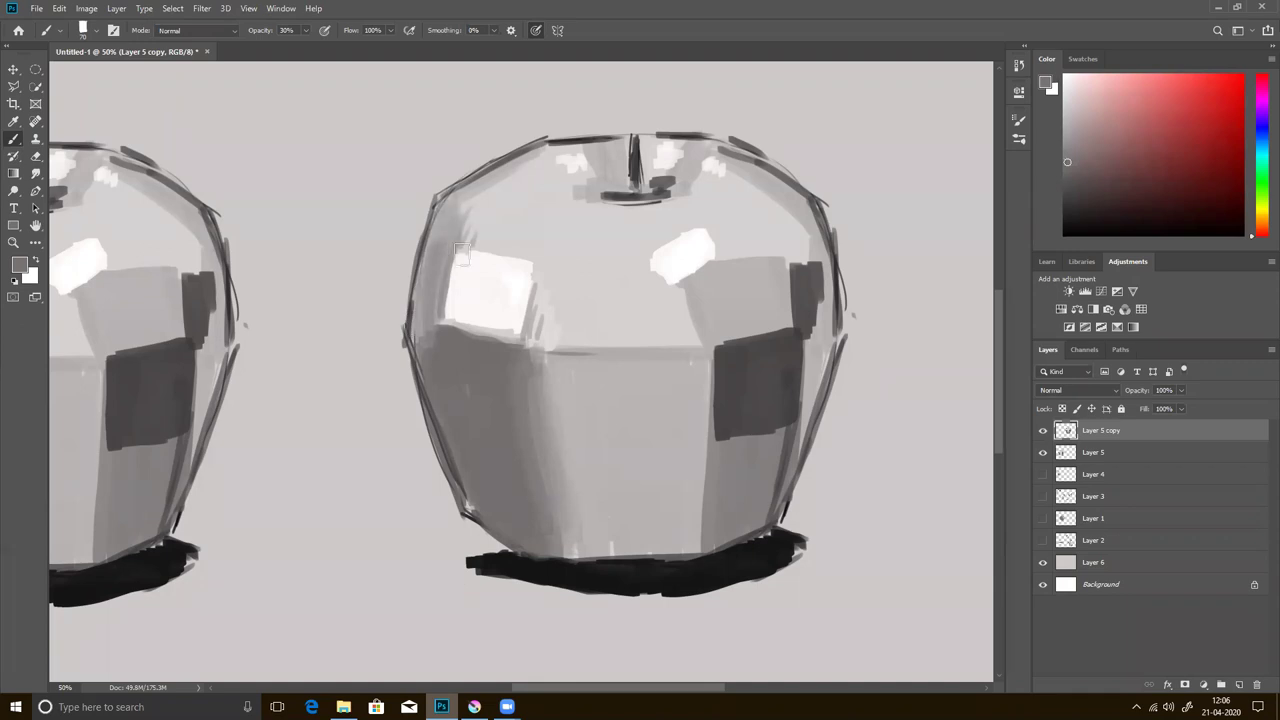
- Tone down the top-left of the white highlight with light grey and resample greys
left_click(503, 249, "alt")
left_click(506, 228, "alt")
mouse_move(515, 263)
left_mouse_down()
mouse_move(466, 243)
mouse_move(451, 214)
left_mouse_up()
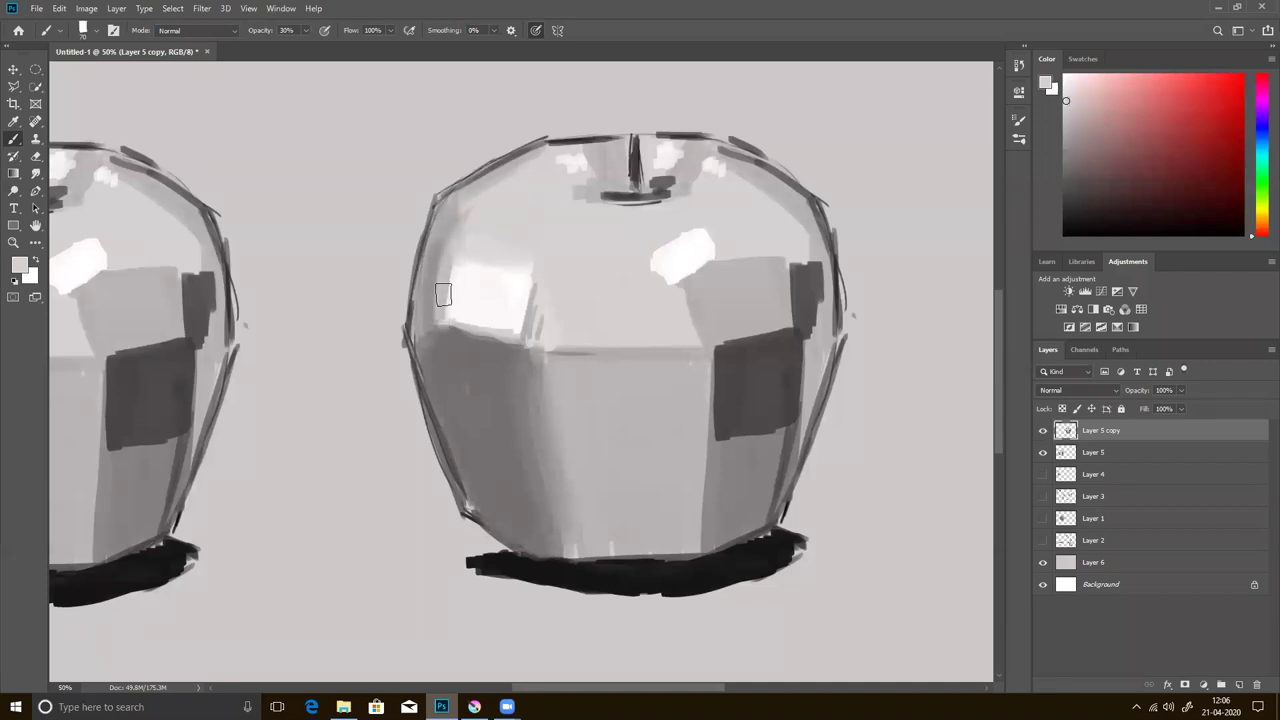
left_click(428, 316, "alt")
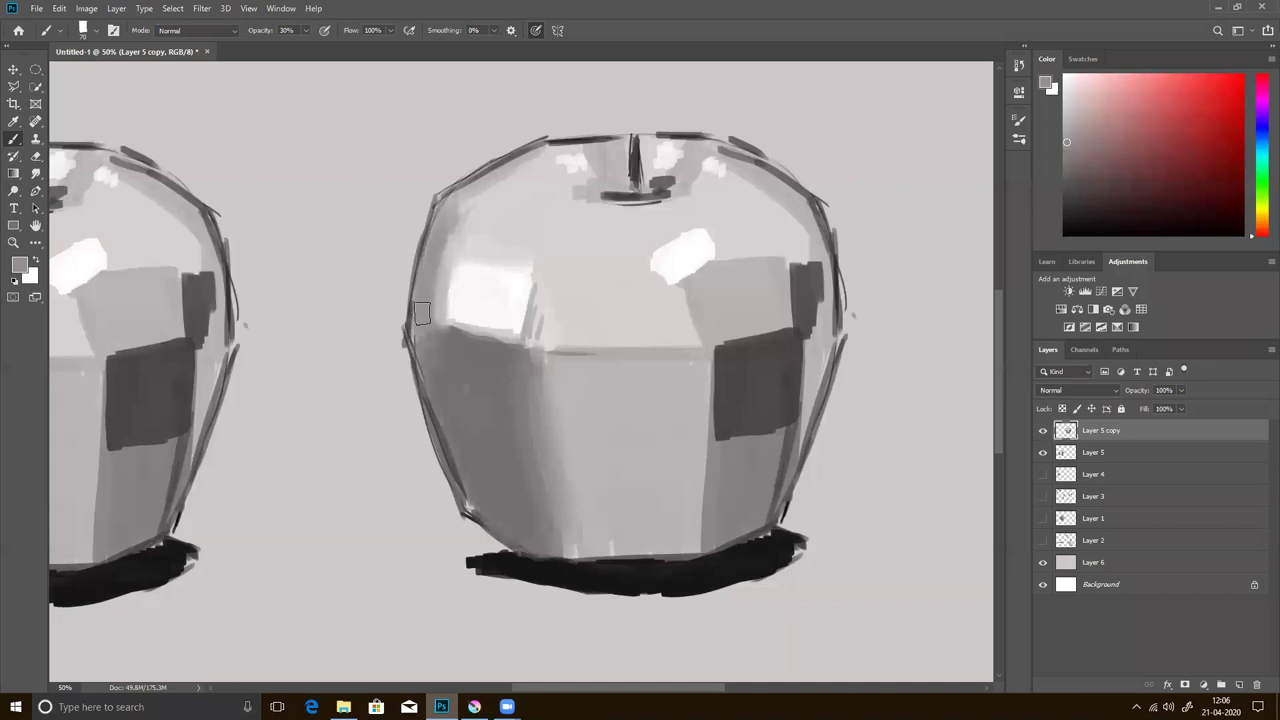
left_click(465, 350, "alt")
left_click(494, 327, "alt")
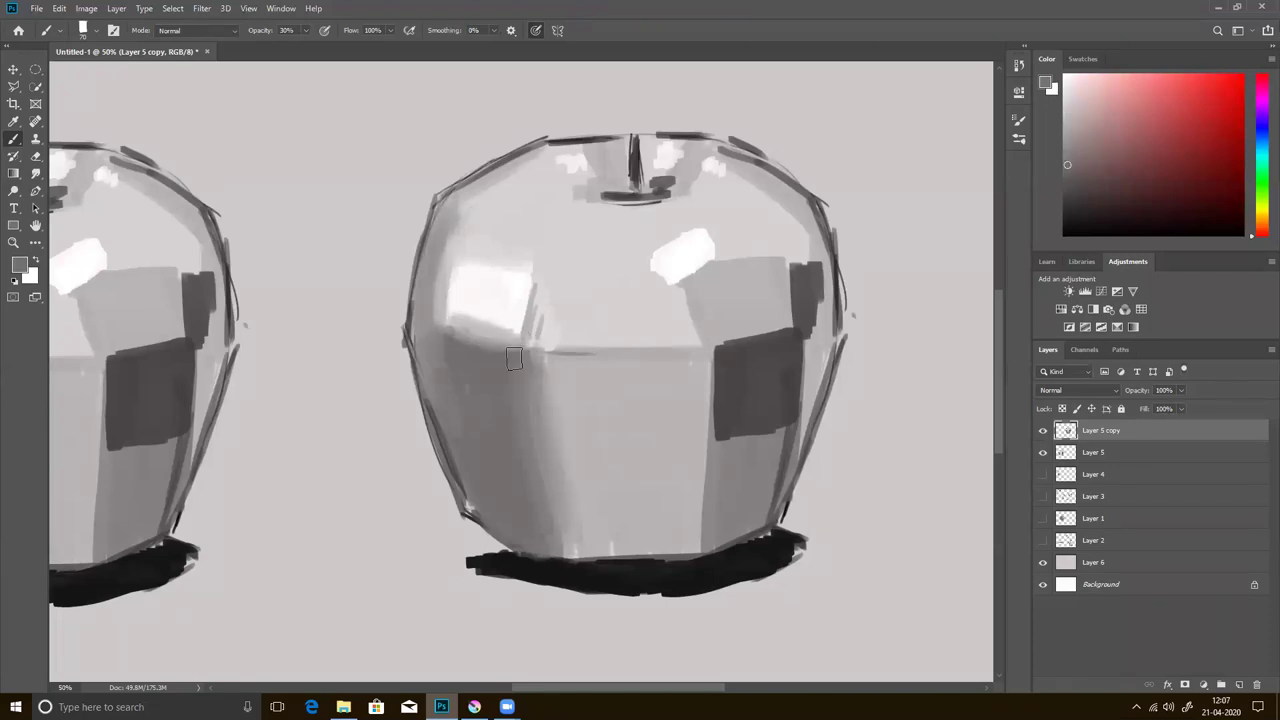
left_click(457, 352, "alt")
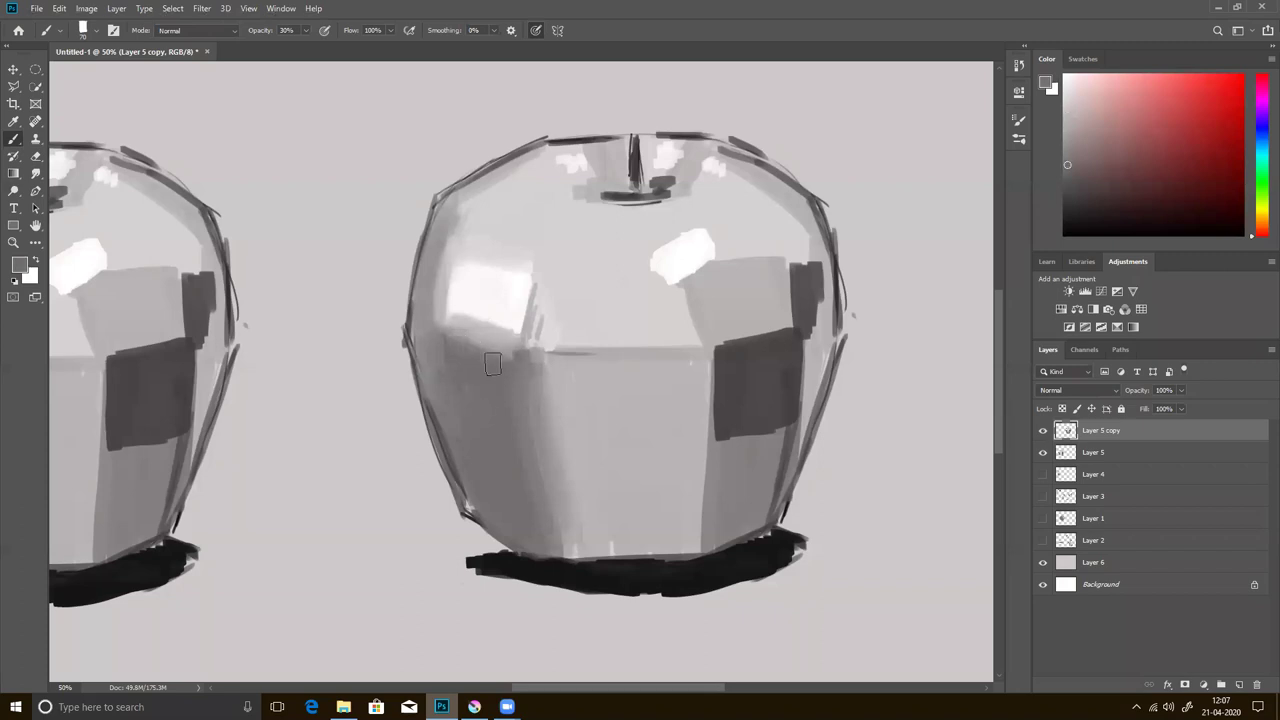
left_click(479, 352, "alt")
left_click(478, 378, "alt")
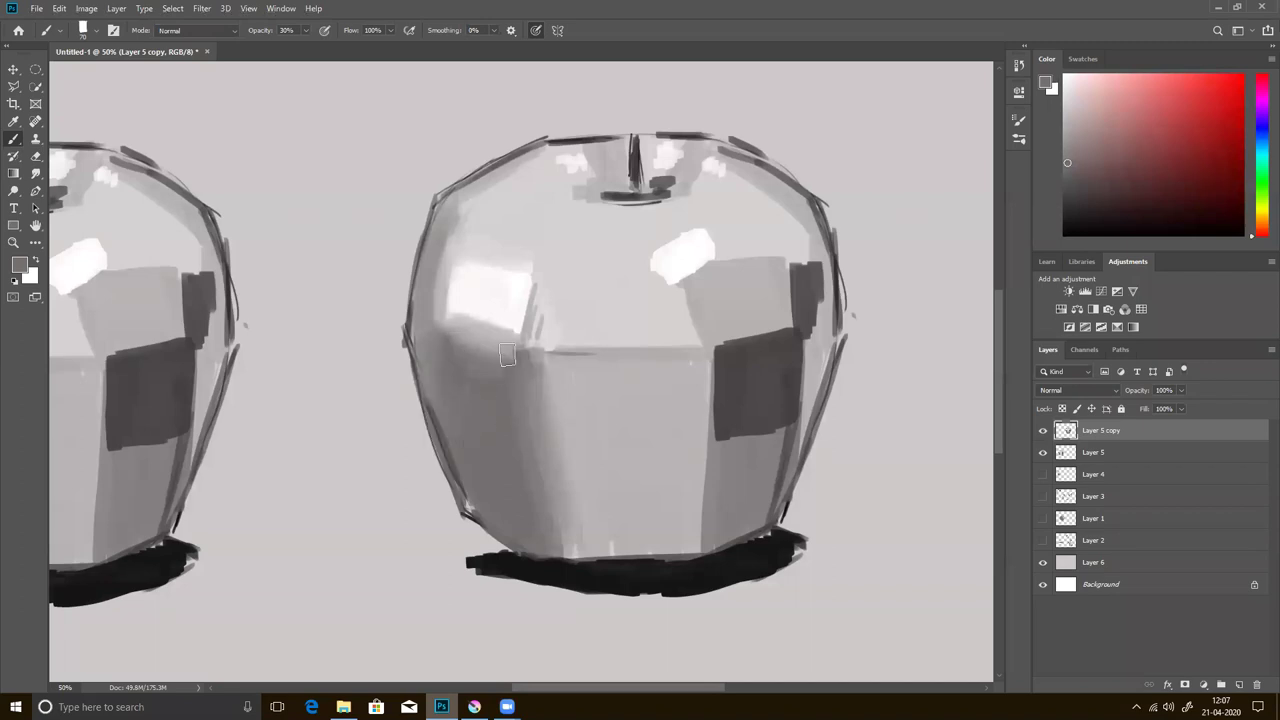
left_click(479, 348, "alt")
- Brighten the apple's left highlight with a near-white grey
left_click(468, 292, "alt")
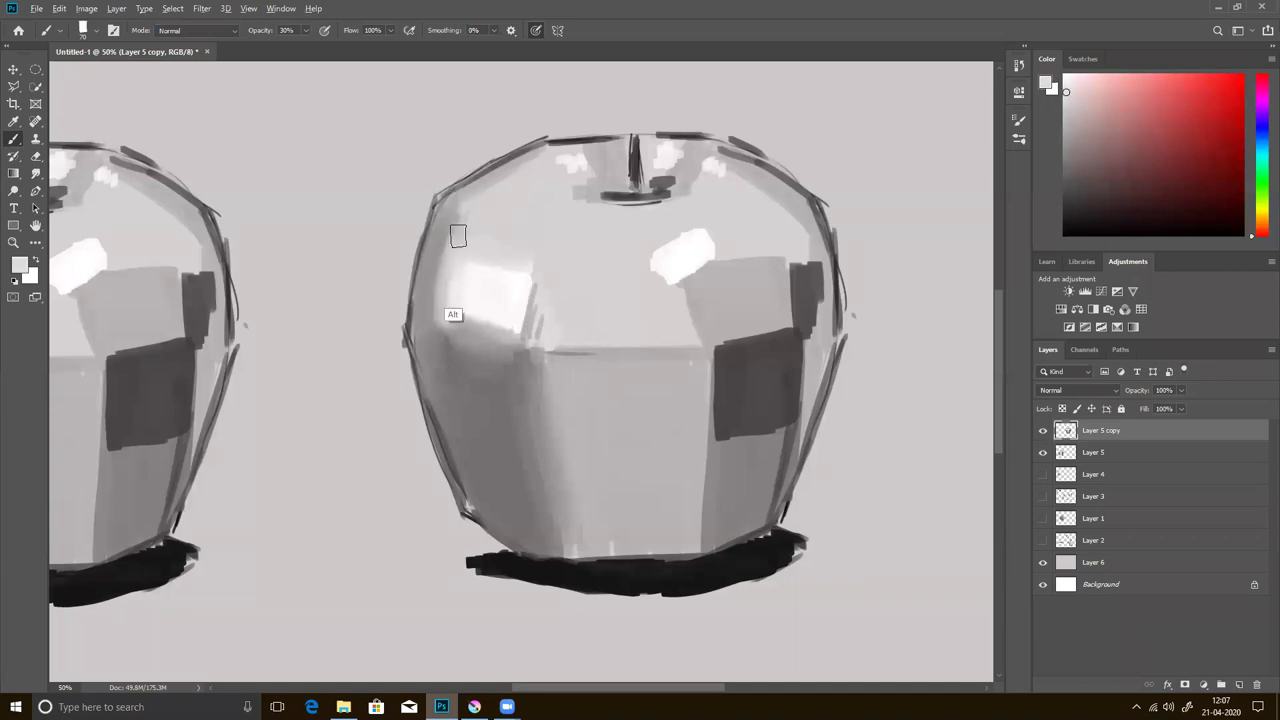
left_click_drag(450, 240, 434, 296)
left_click(434, 296, "alt")
left_click(445, 278, "alt")
left_click(471, 208, "alt")
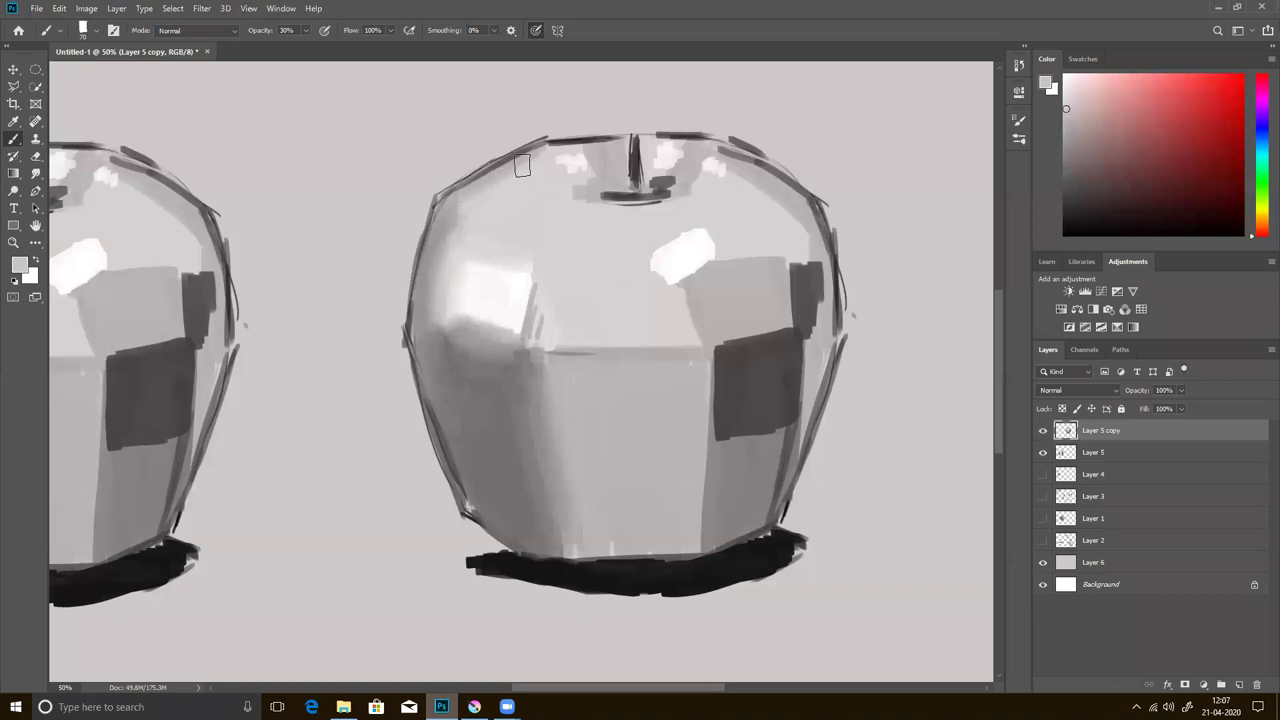
left_click(451, 273, "alt")
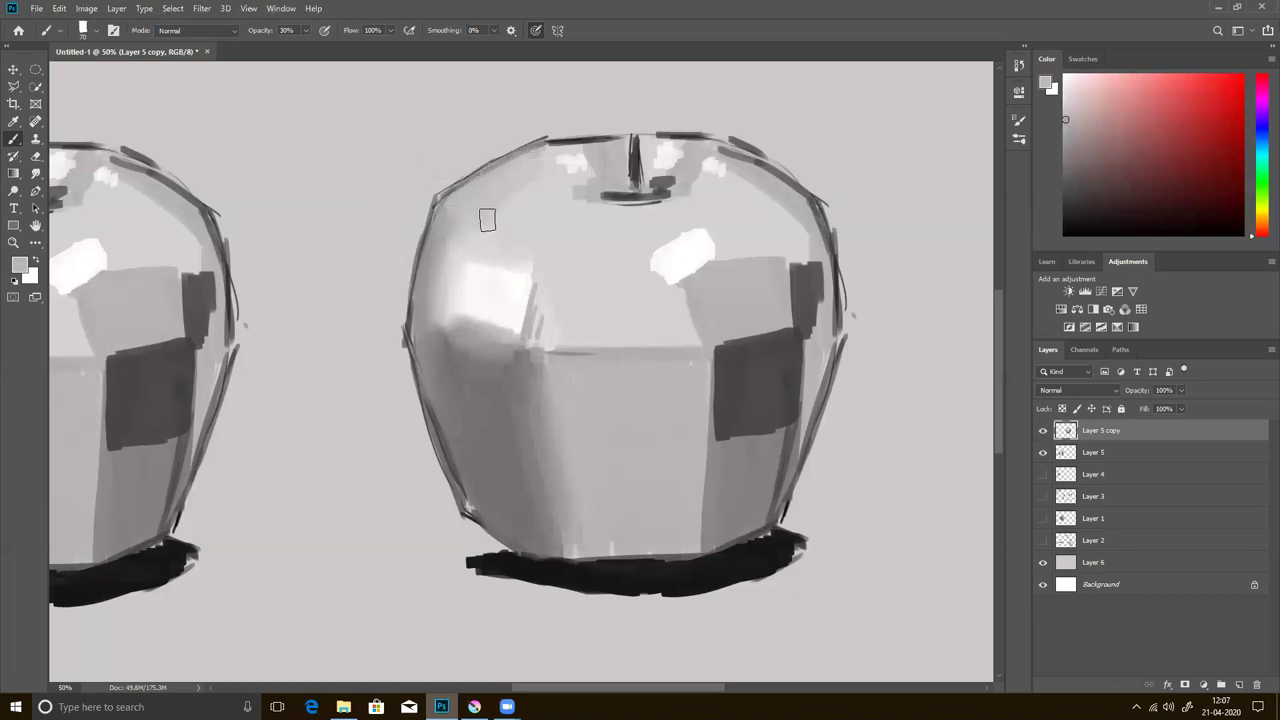
- Paint near-white highlights on the apple top around and right of the stem
left_click(567, 163, "alt")
mouse_move(574, 155)
left_mouse_down()
mouse_move(558, 162)
mouse_move(598, 152)
mouse_move(602, 196)
mouse_move(603, 176)
left_mouse_up()
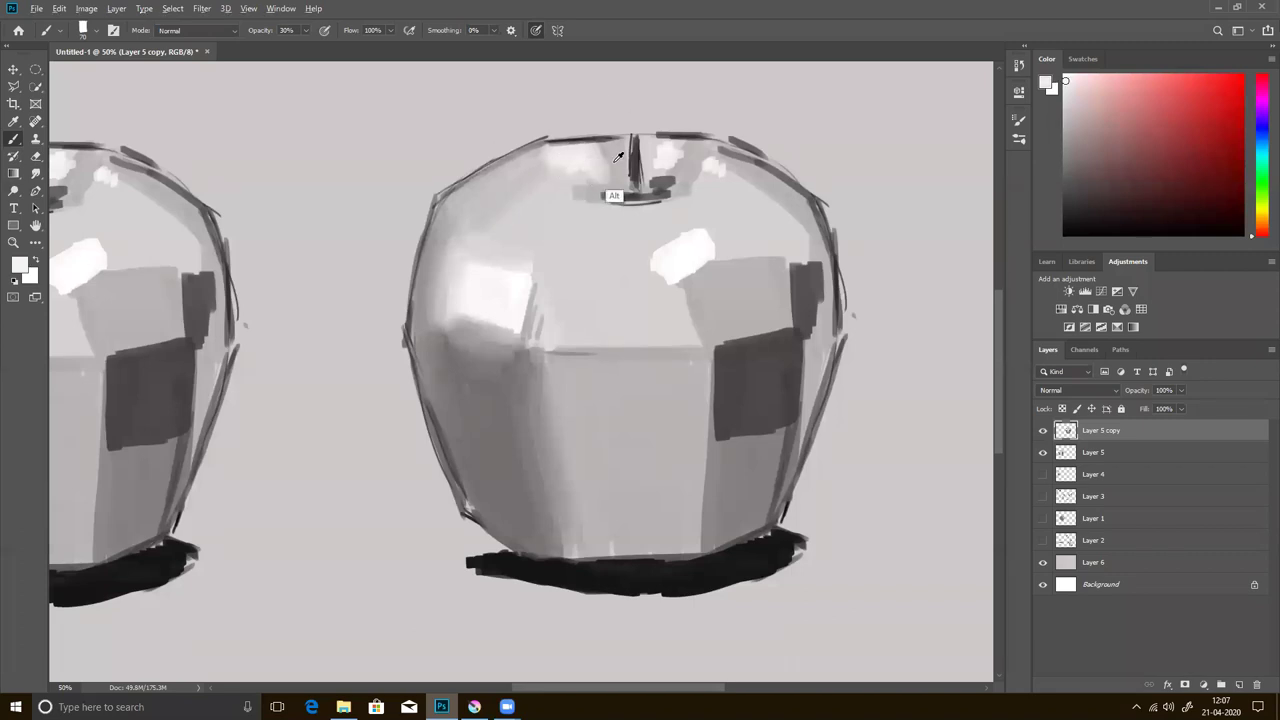
left_click(609, 170, "alt")
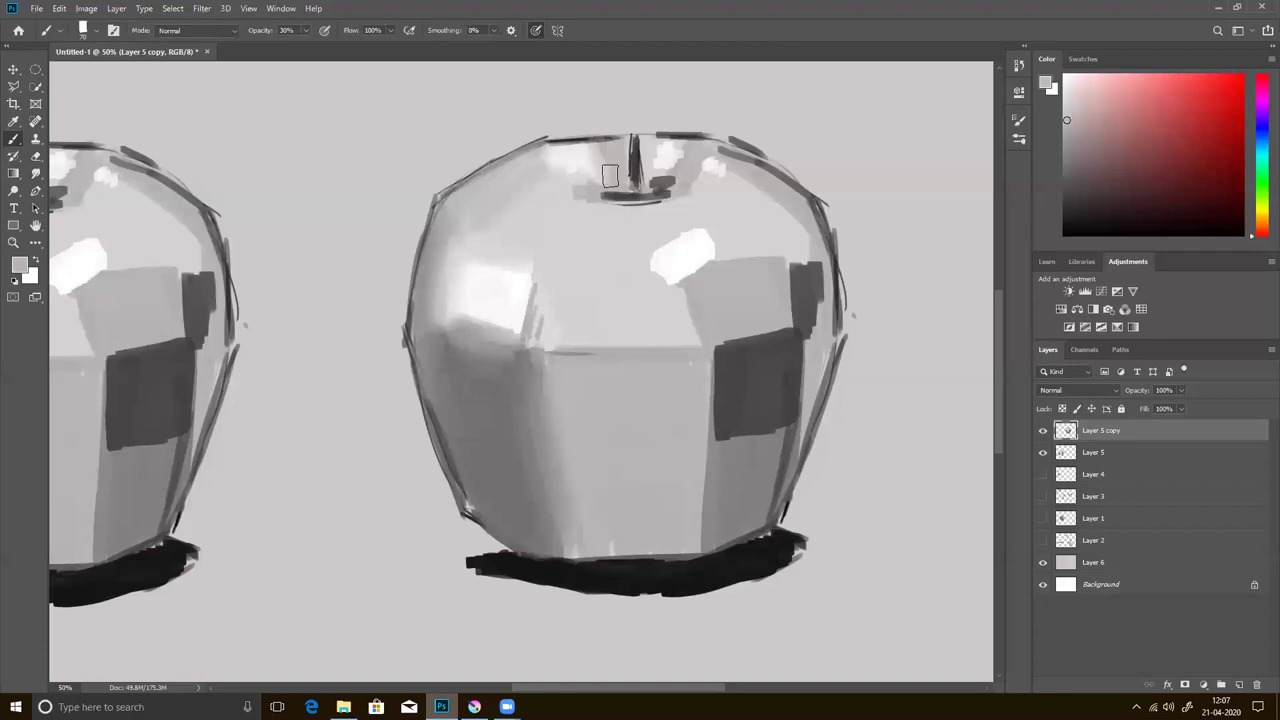
left_click(602, 180, "alt")
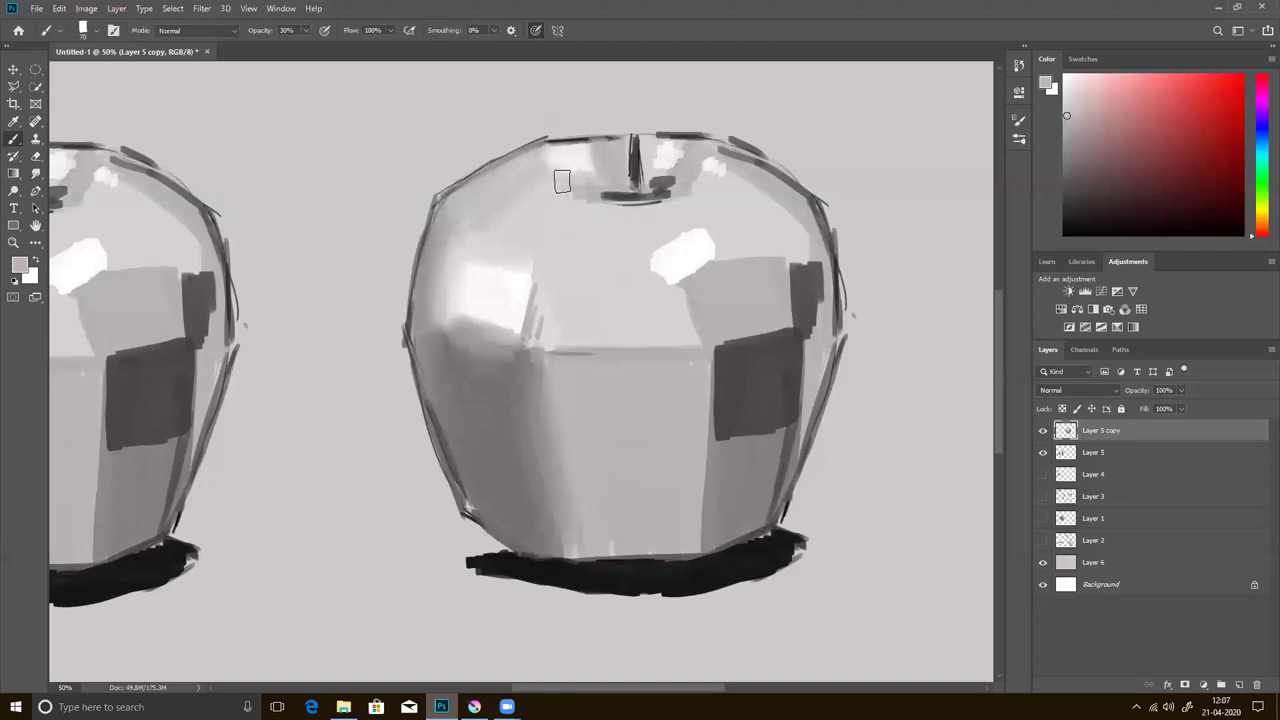
left_click(597, 160, "alt")
left_click_drag(658, 150, 676, 172)
- Paint dark strokes under the stem and repaint the stem thicker and taller
left_click(668, 178, "alt")
left_click_drag(652, 194, 590, 196)
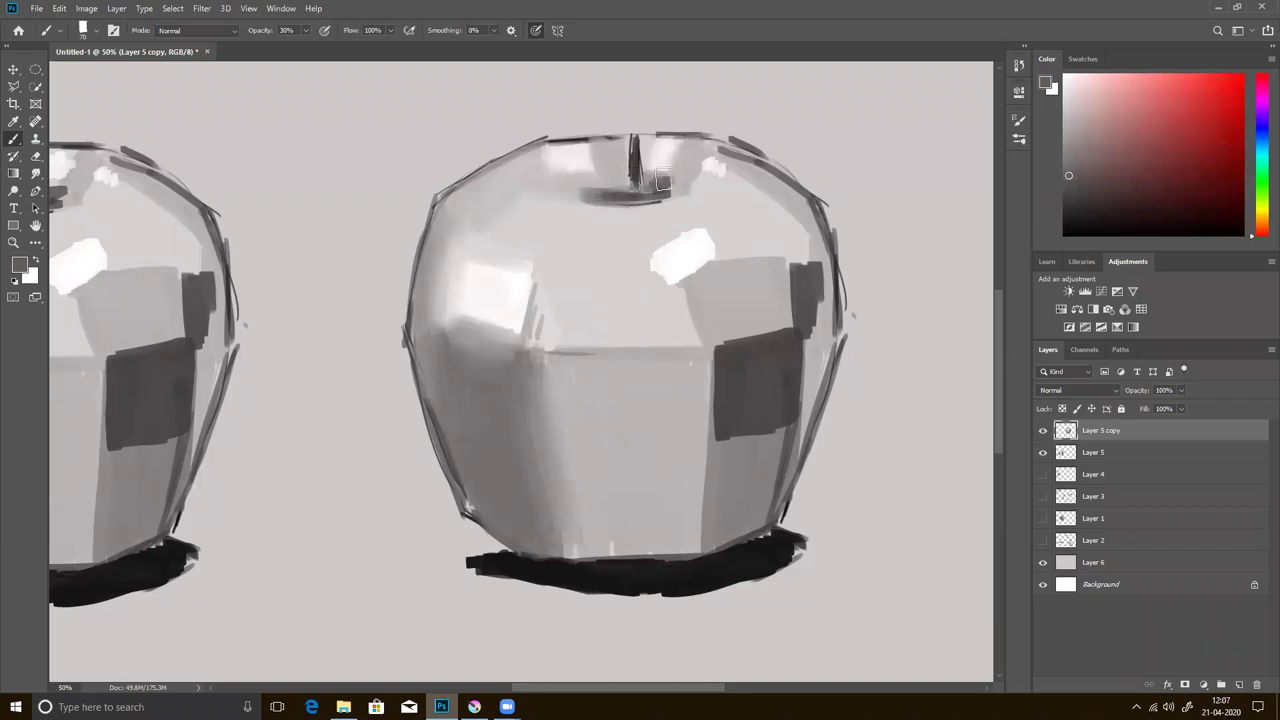
left_click(637, 157, "alt")
left_click_drag(632, 184, 632, 120)
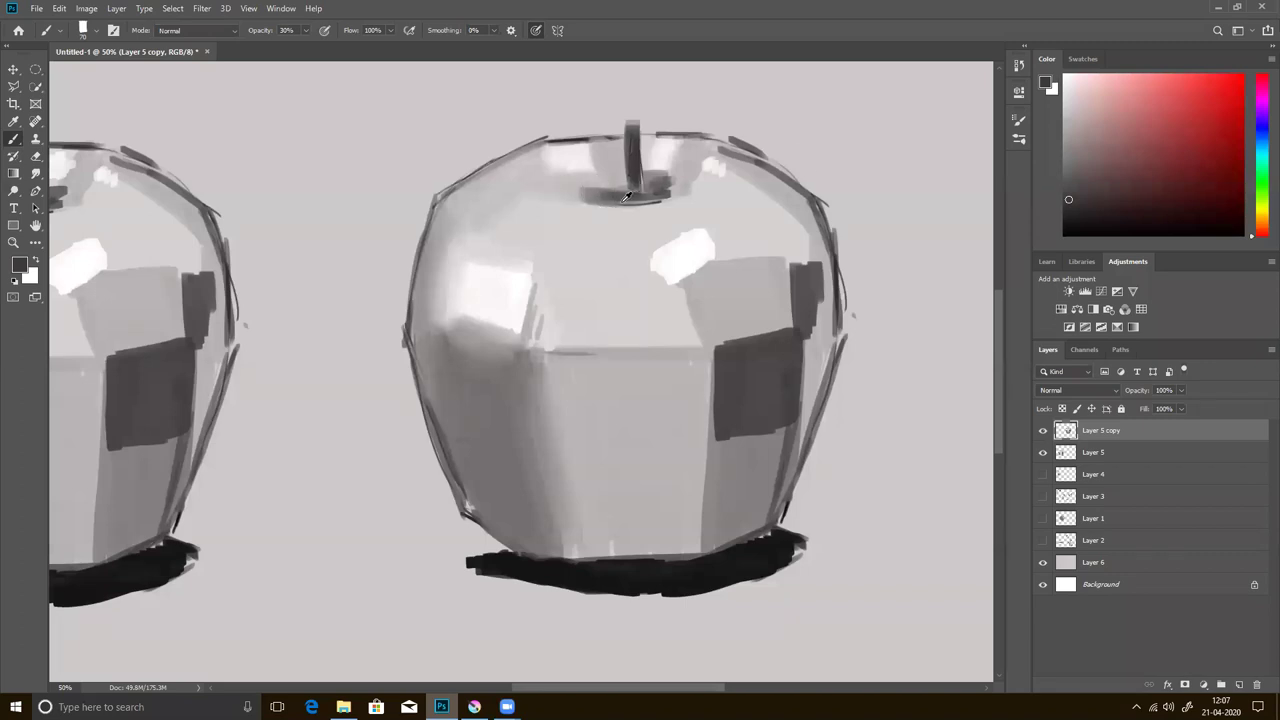
- Shade the apple's upper-right edge with a darker grey
left_click(548, 208, "alt")
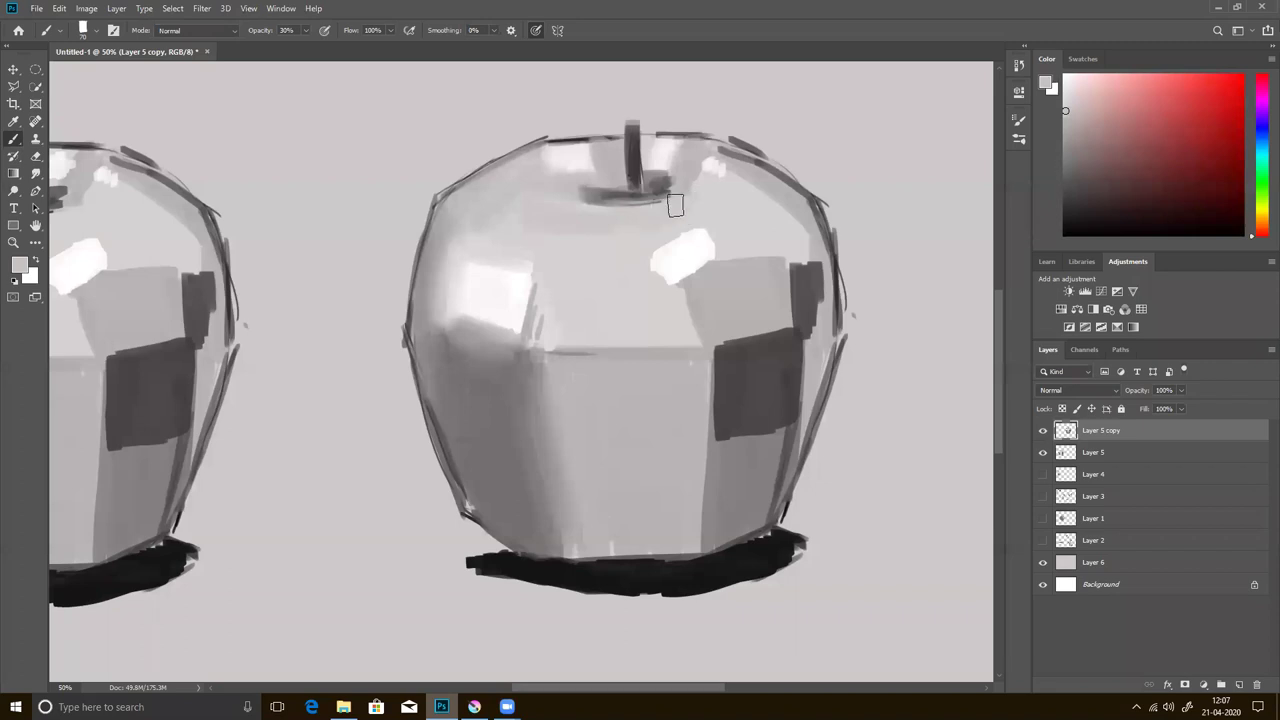
left_click(711, 170, "alt")
left_click(797, 238, "alt")
left_click_drag(749, 180, 803, 238)
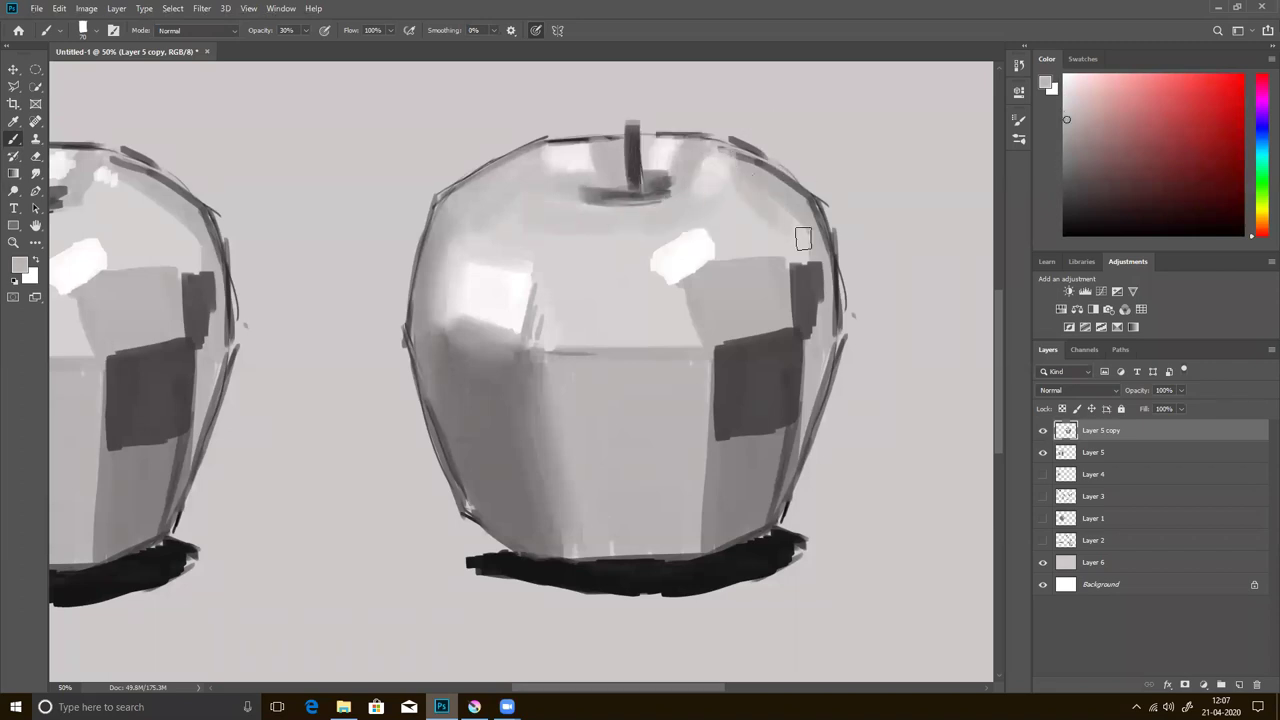
- Sample the left highlight's light grey and add a faint vertical stroke on the apple
left_click(703, 229, "alt")
left_click(720, 240, "alt")
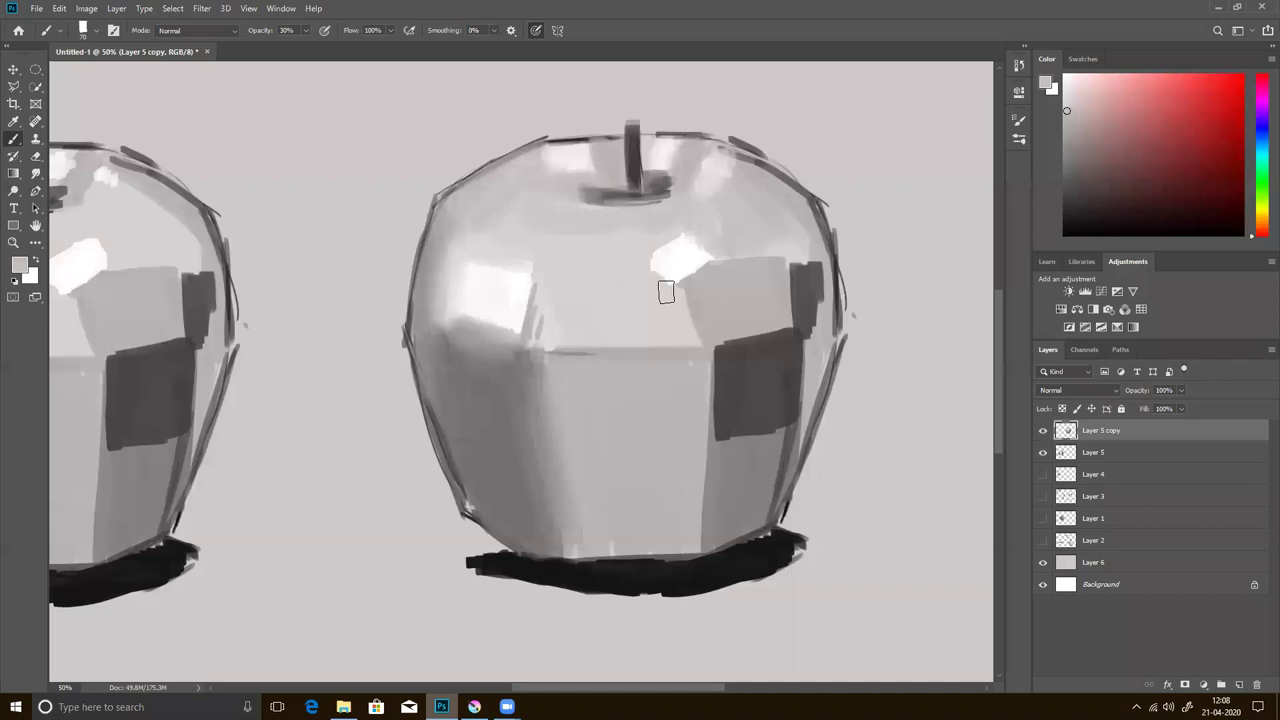
left_click(548, 336, "alt")
left_click(537, 323, "alt")
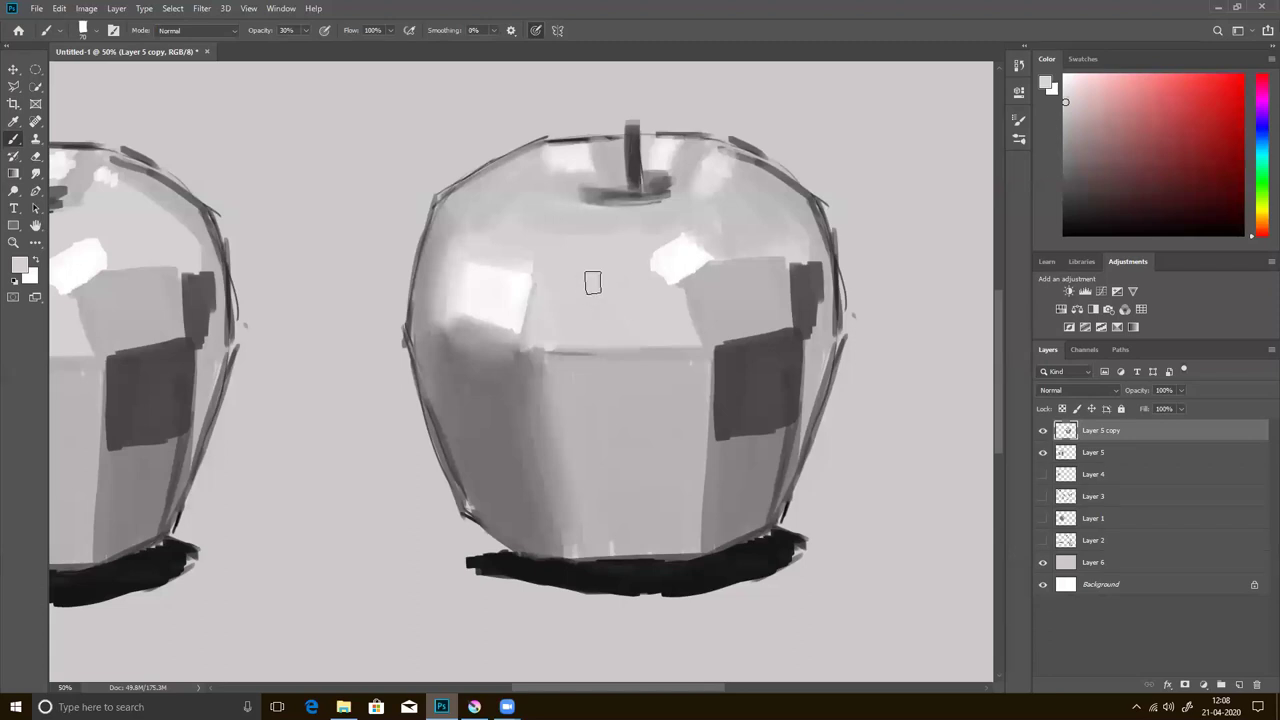
left_click(534, 285, "alt")
left_click(521, 273, "alt")
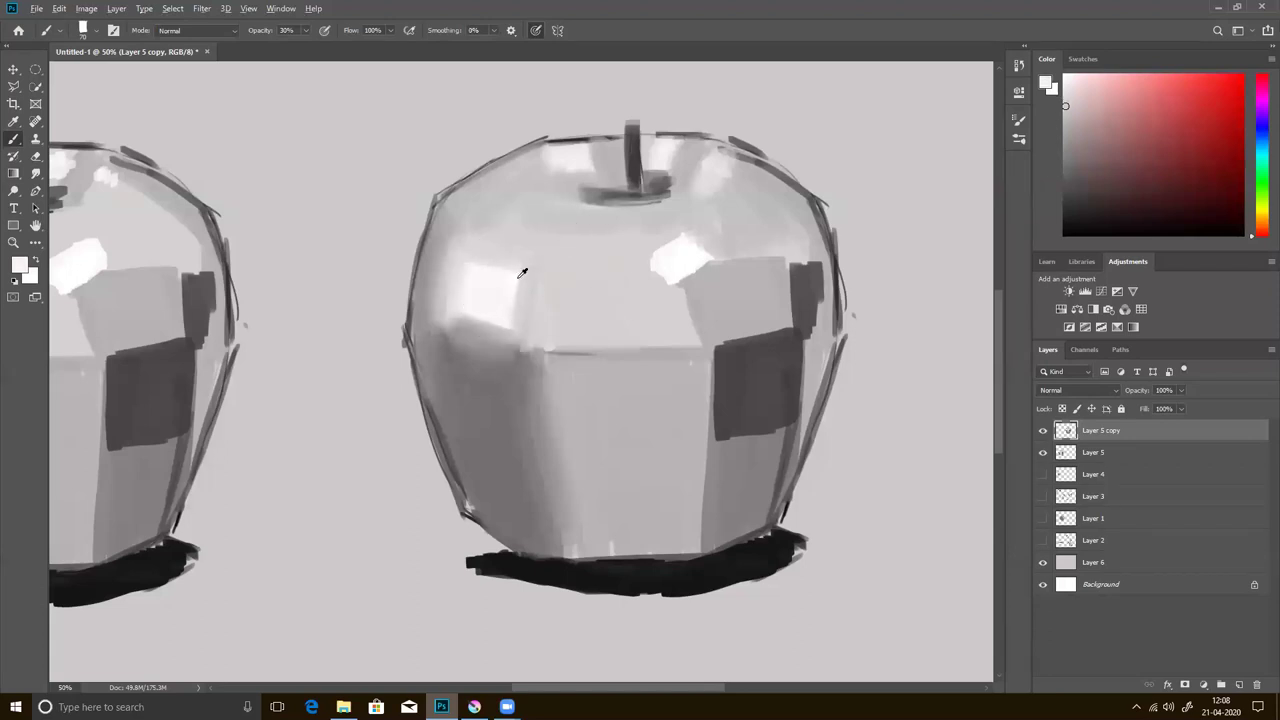
left_click_drag(529, 277, 500, 334)
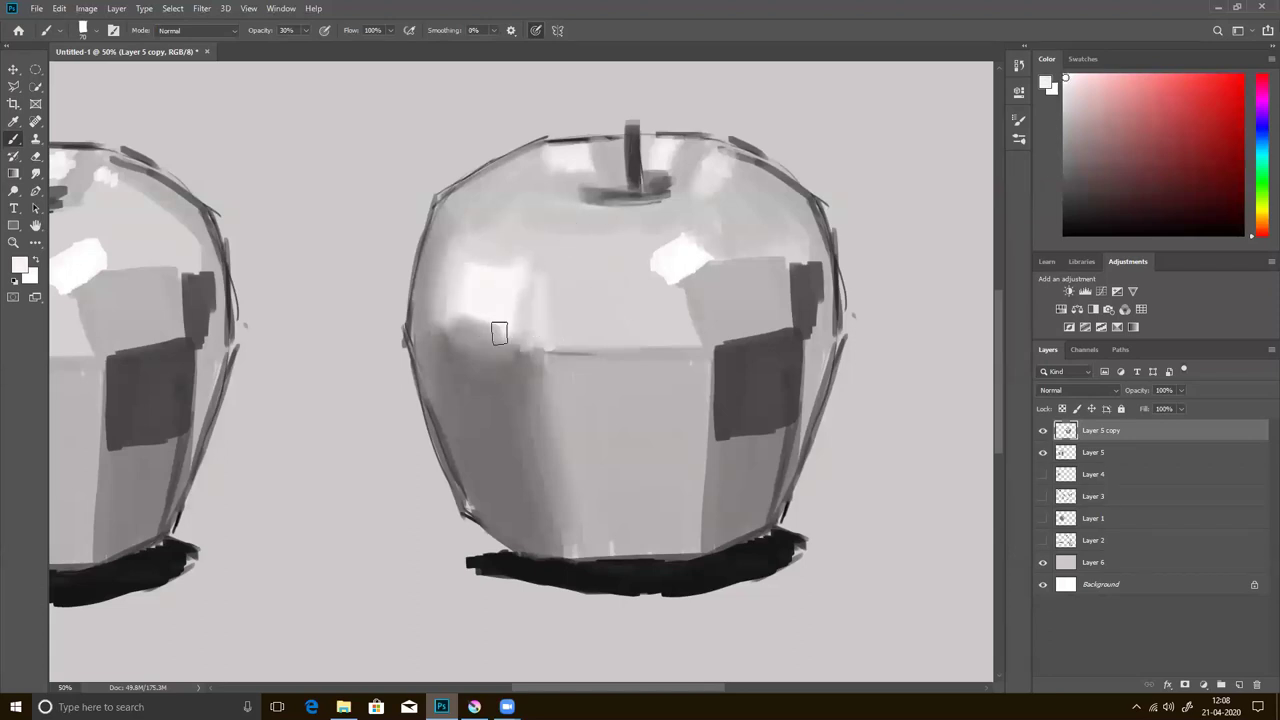
- Brighten the apple's highlight area with a near-white grey
left_click(491, 318, "alt")
left_click(480, 312, "alt")
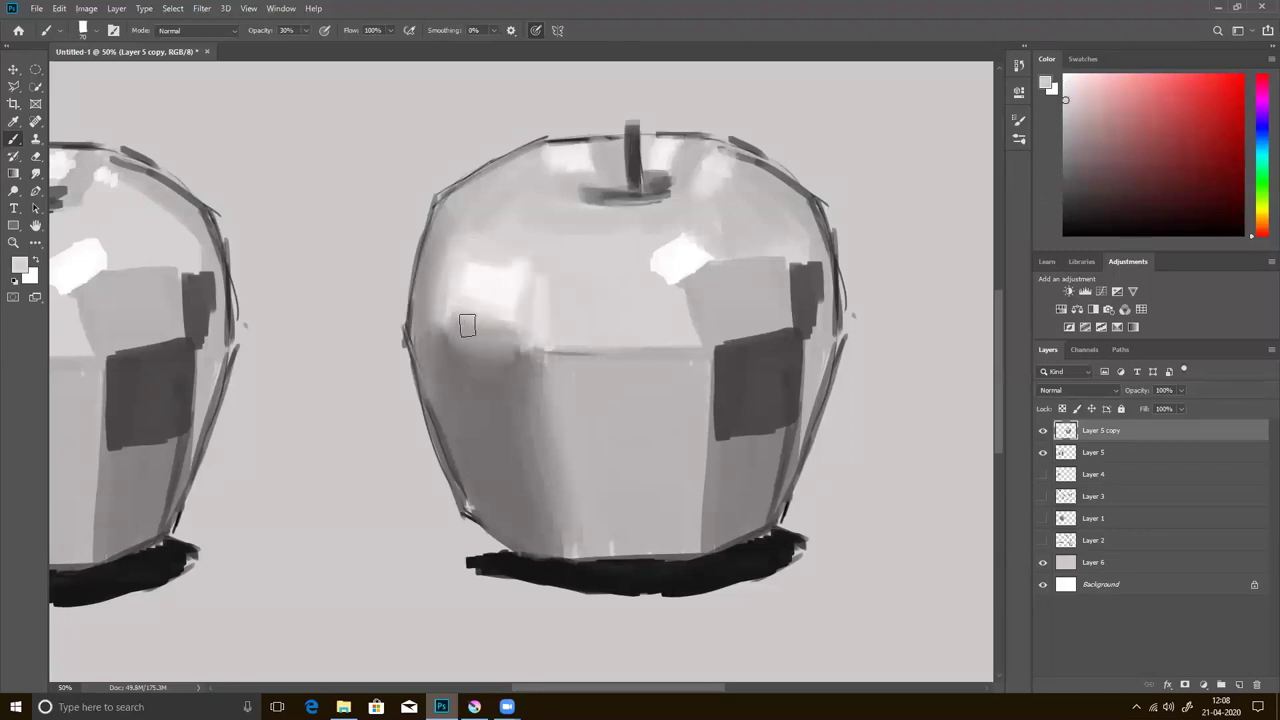
left_click(486, 286, "alt")
left_click_drag(523, 283, 483, 259)
- Paint pale vertical streaks on the apple's front and resample mid-apple greys
left_click(554, 275, "alt")
left_click(512, 326, "alt")
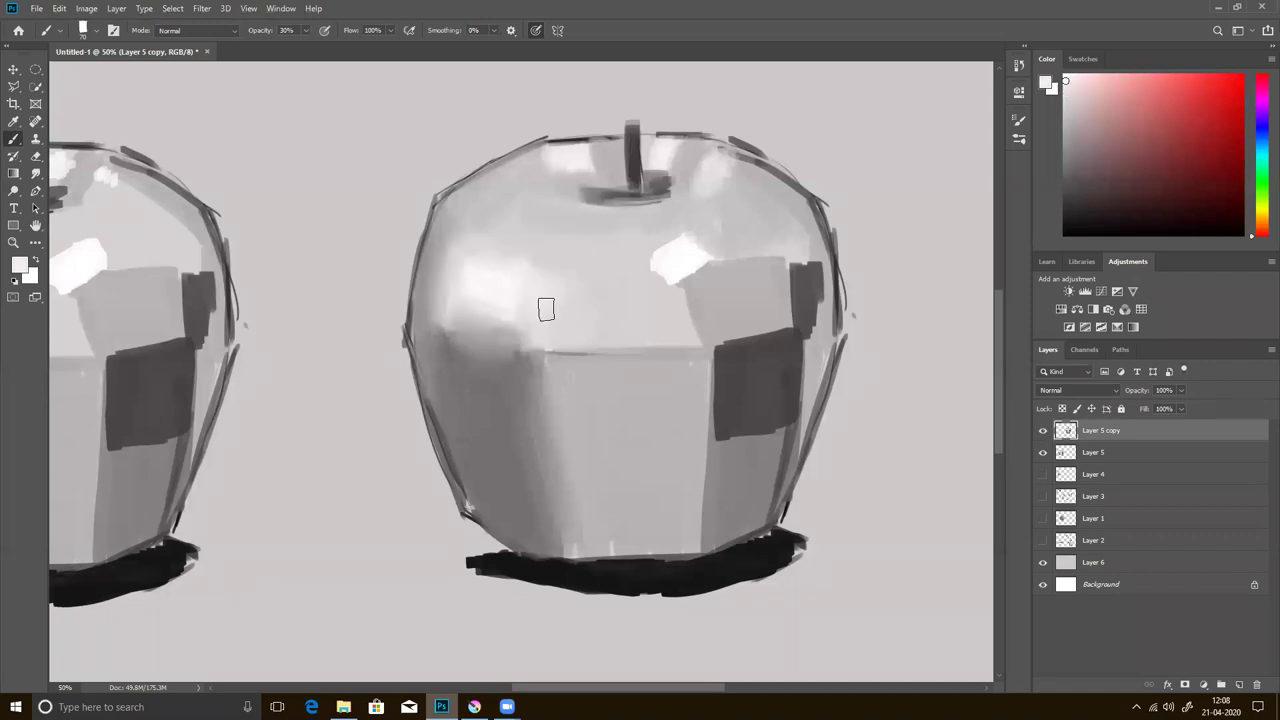
left_click(524, 367, "alt")
mouse_move(553, 425)
left_mouse_down()
mouse_move(572, 520)
mouse_move(580, 370)
mouse_move(602, 520)
left_mouse_up()
left_click(612, 370, "alt")
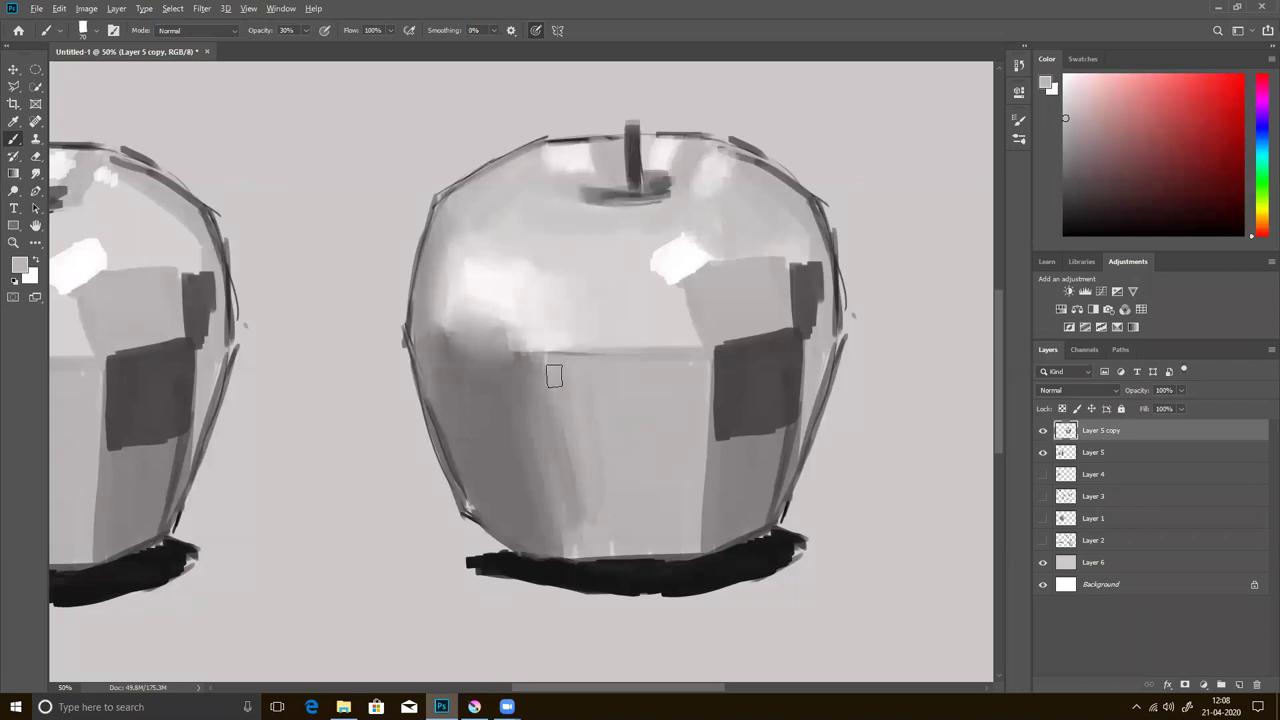
left_click(598, 357, "alt")
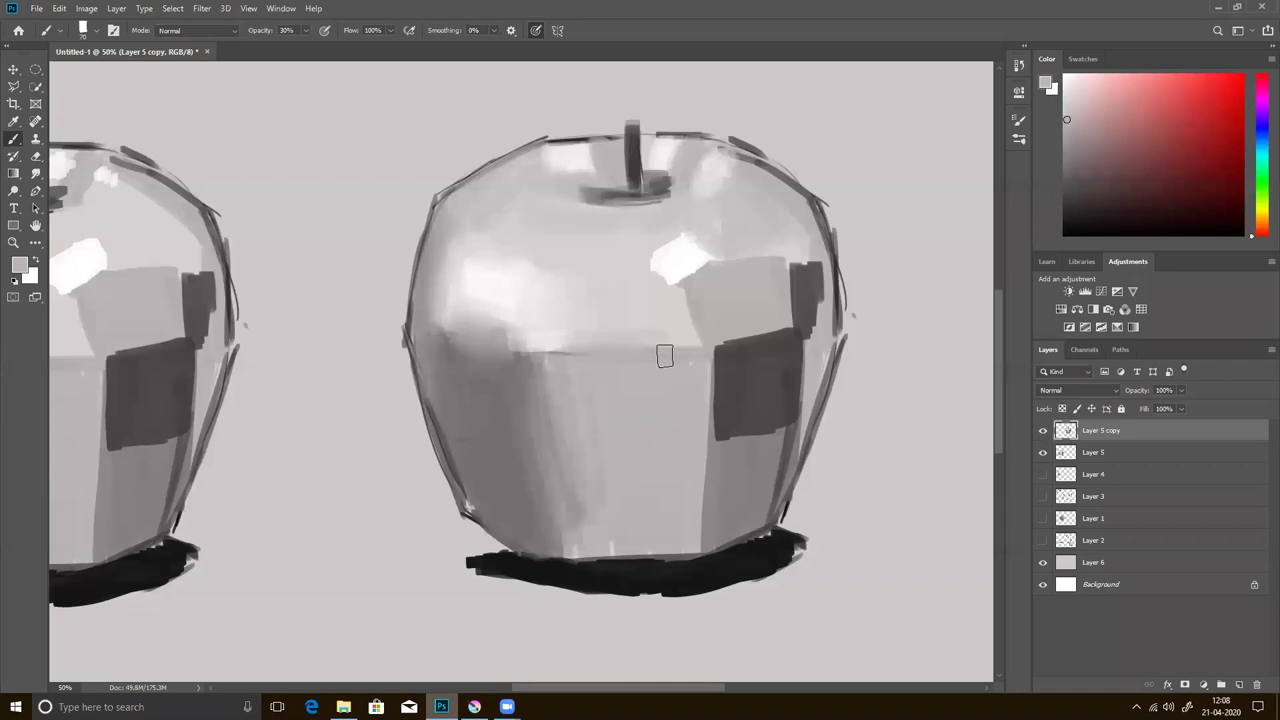
- Paint a darker grey band across the apple's middle
left_click(555, 369, "alt")
left_click(519, 390, "alt")
mouse_move(526, 368)
left_mouse_down()
mouse_move(636, 368)
mouse_move(571, 389)
mouse_move(668, 382)
left_mouse_up()
left_click_drag(560, 414, 668, 402)
- Paint darker vertical streaks down the apple's lower body, sampled near the base
left_click(670, 408, "alt")
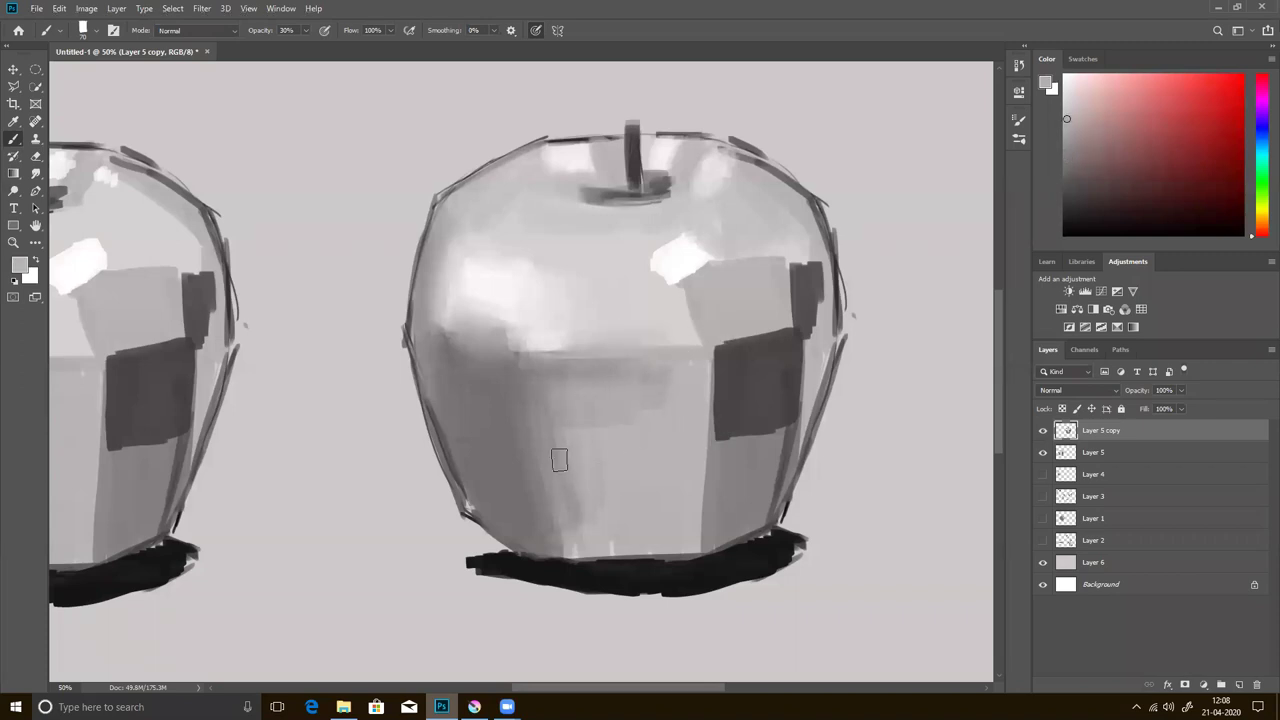
left_click(560, 536, "alt")
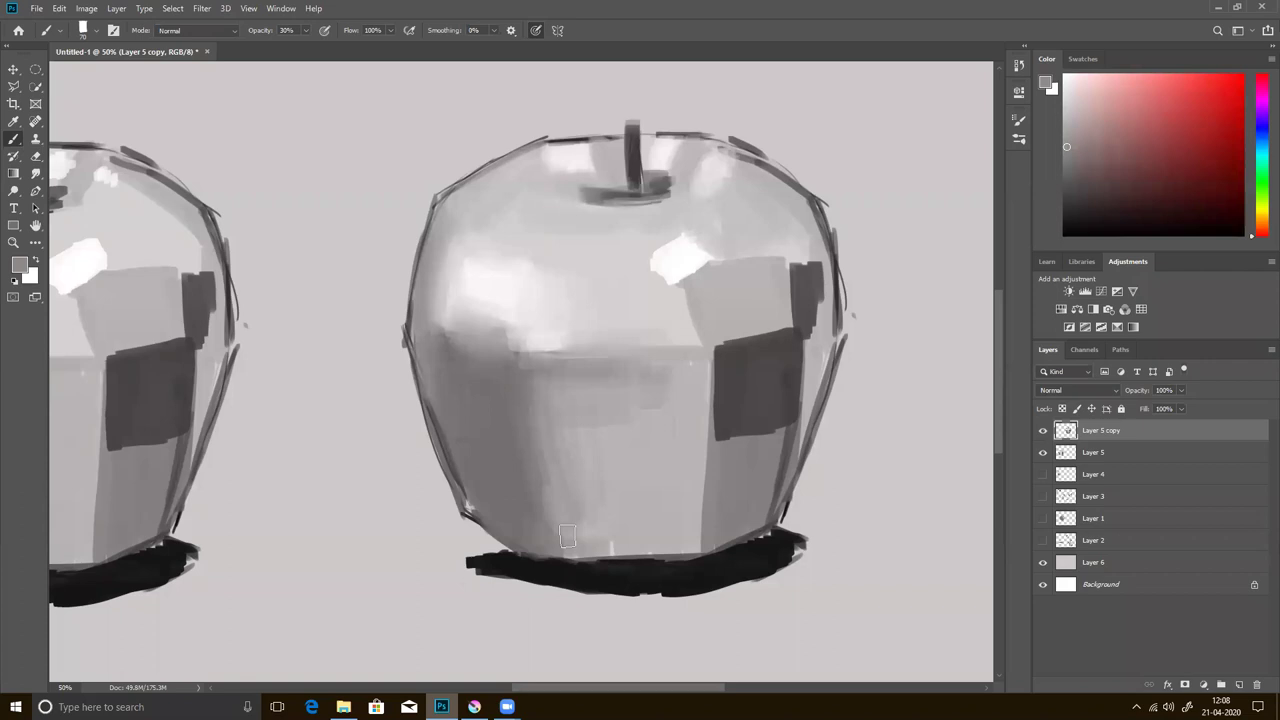
left_click(544, 535, "alt")
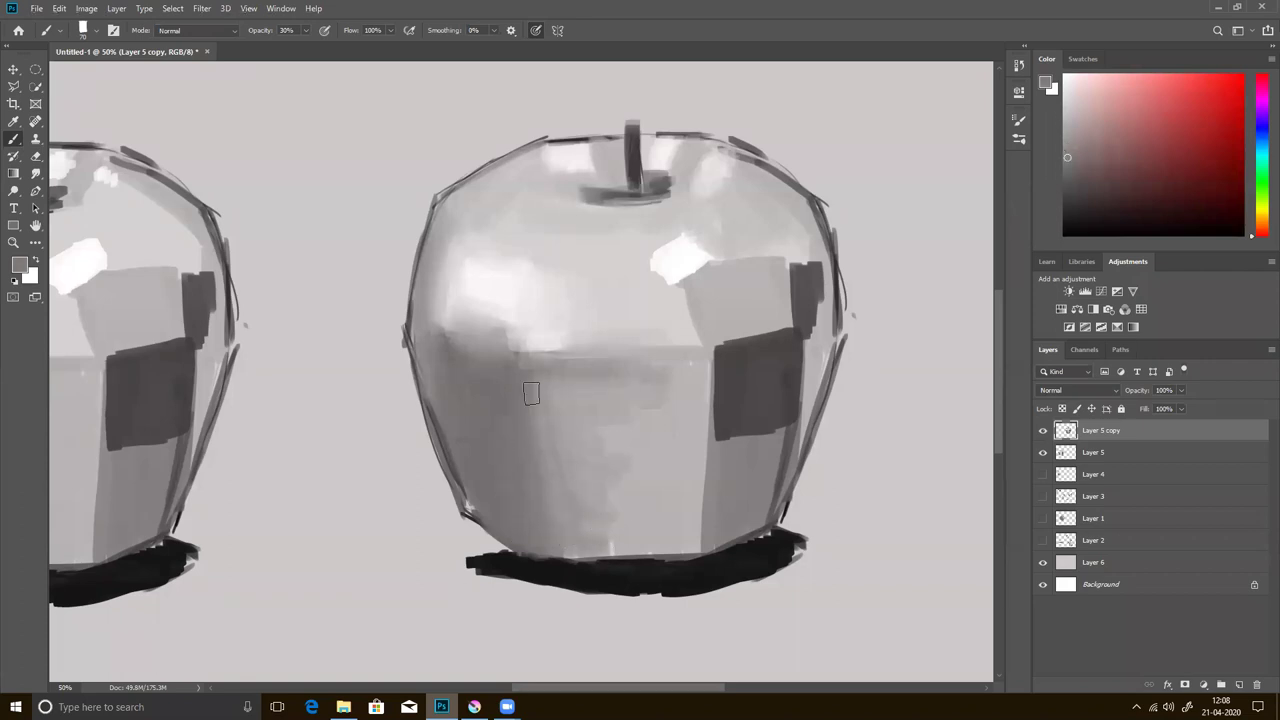
left_click_drag(555, 378, 572, 515)
left_click_drag(590, 395, 600, 550)
left_click_drag(620, 380, 640, 545)
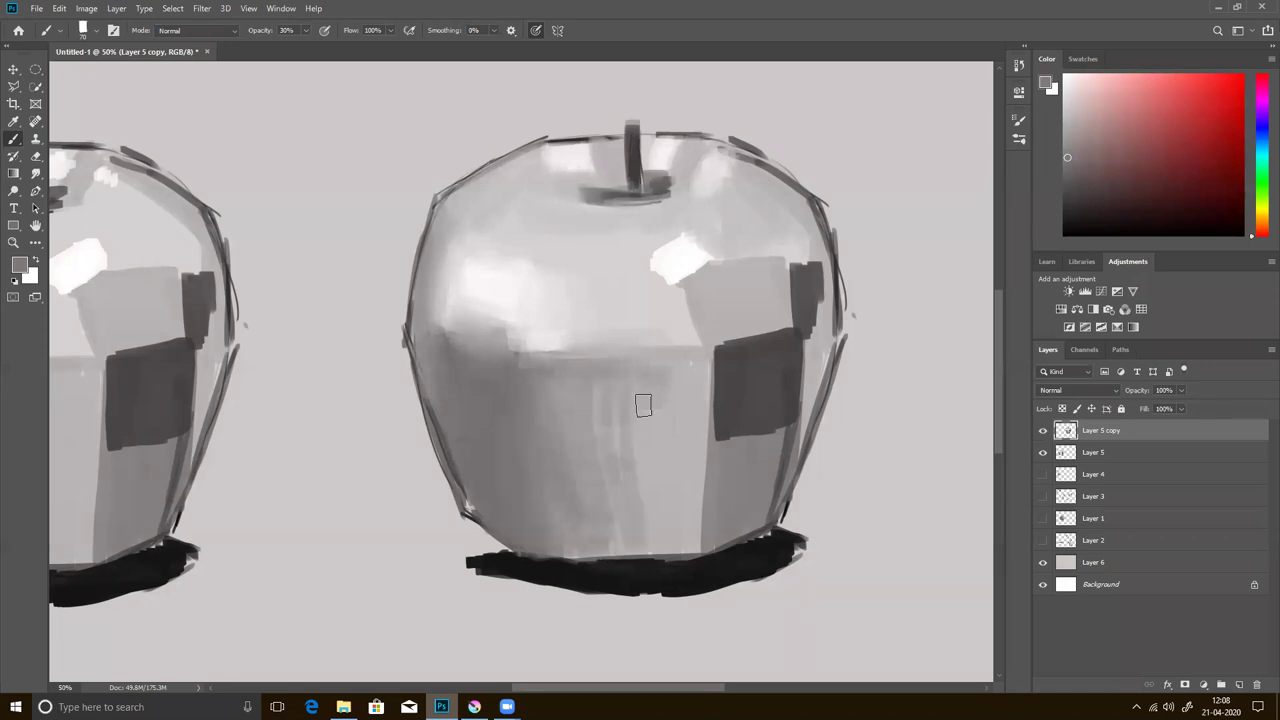
left_click_drag(655, 395, 675, 530)
left_click_drag(662, 390, 660, 545)
mouse_move(630, 378)
left_mouse_down()
mouse_move(636, 540)
mouse_move(610, 525)
left_mouse_up()
- Add lighter grey vertical streaks across the lower body
left_click(687, 397, "alt")
left_click_drag(649, 417, 666, 530)
left_click_drag(646, 400, 617, 519)
mouse_move(570, 402)
left_mouse_down()
mouse_move(580, 520)
mouse_move(552, 506)
left_mouse_up()
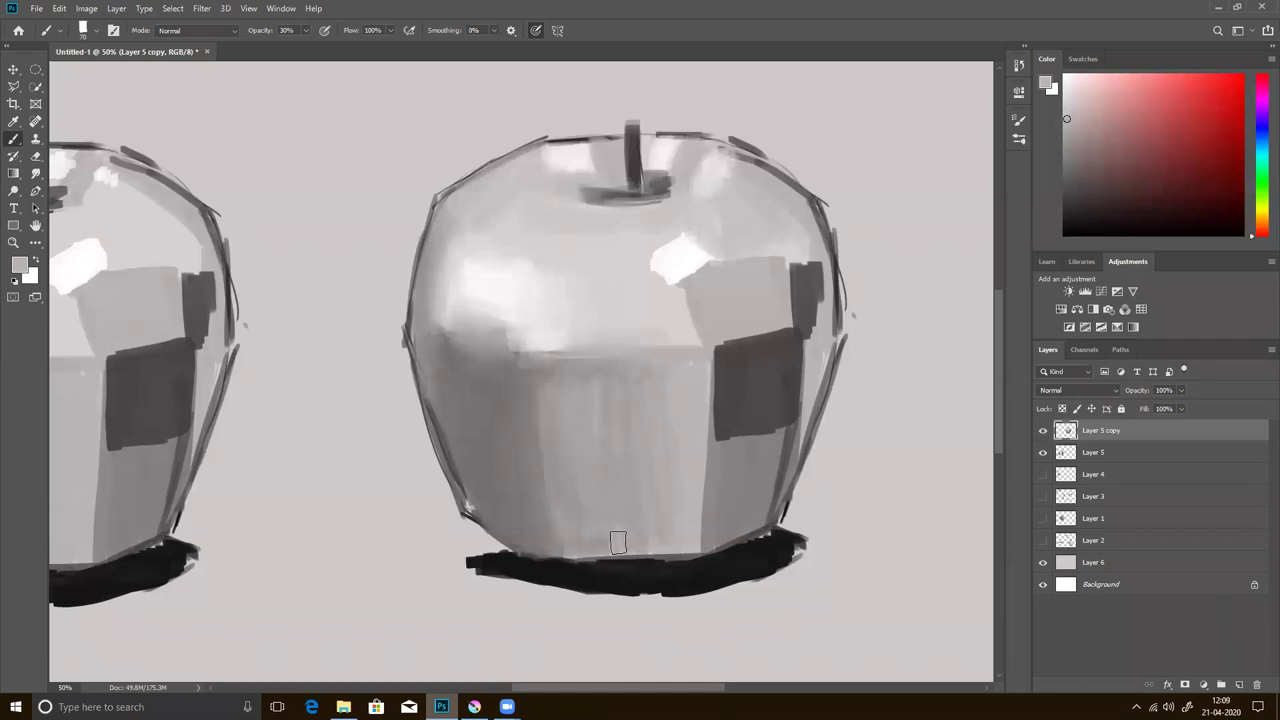
- Layer more darker grey vertical streaks over the lower body
left_click(534, 404, "alt")
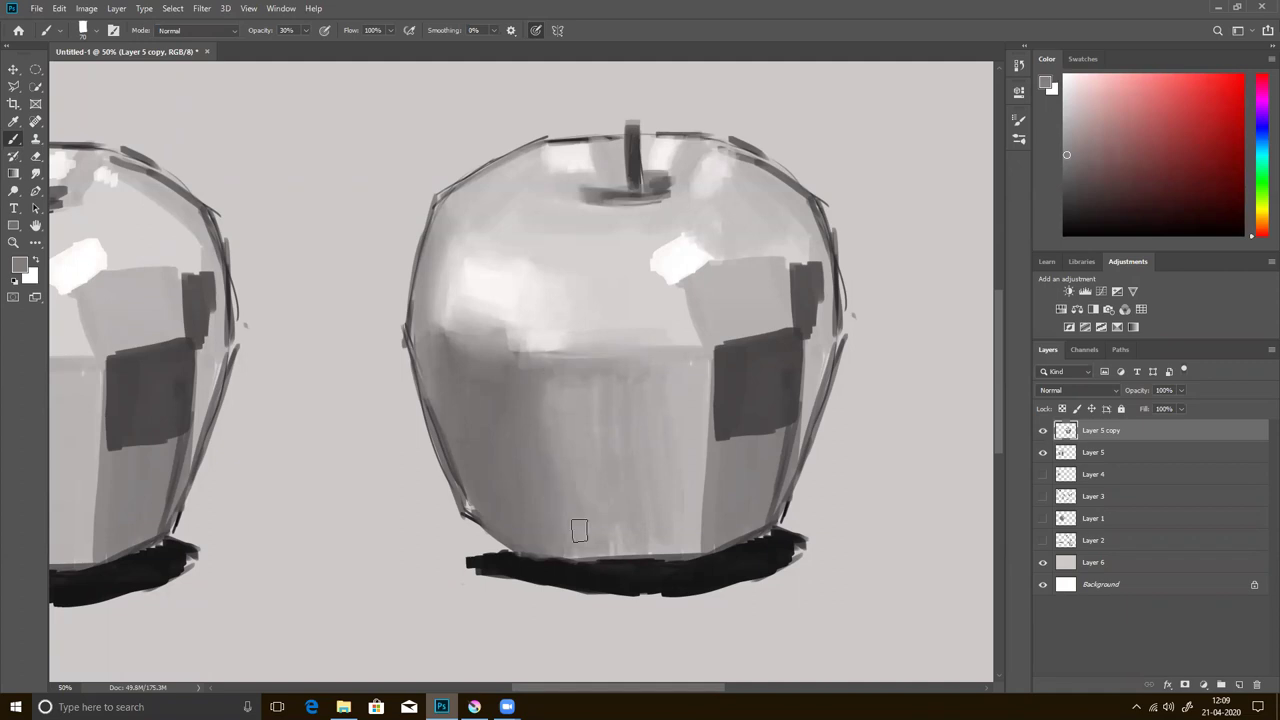
left_click_drag(591, 390, 596, 540)
left_click_drag(655, 416, 663, 529)
left_click_drag(684, 378, 690, 540)
mouse_move(707, 380)
left_mouse_down()
mouse_move(710, 530)
mouse_move(690, 520)
left_mouse_up()
mouse_move(668, 362)
left_mouse_down()
mouse_move(664, 505)
mouse_move(641, 540)
left_mouse_up()
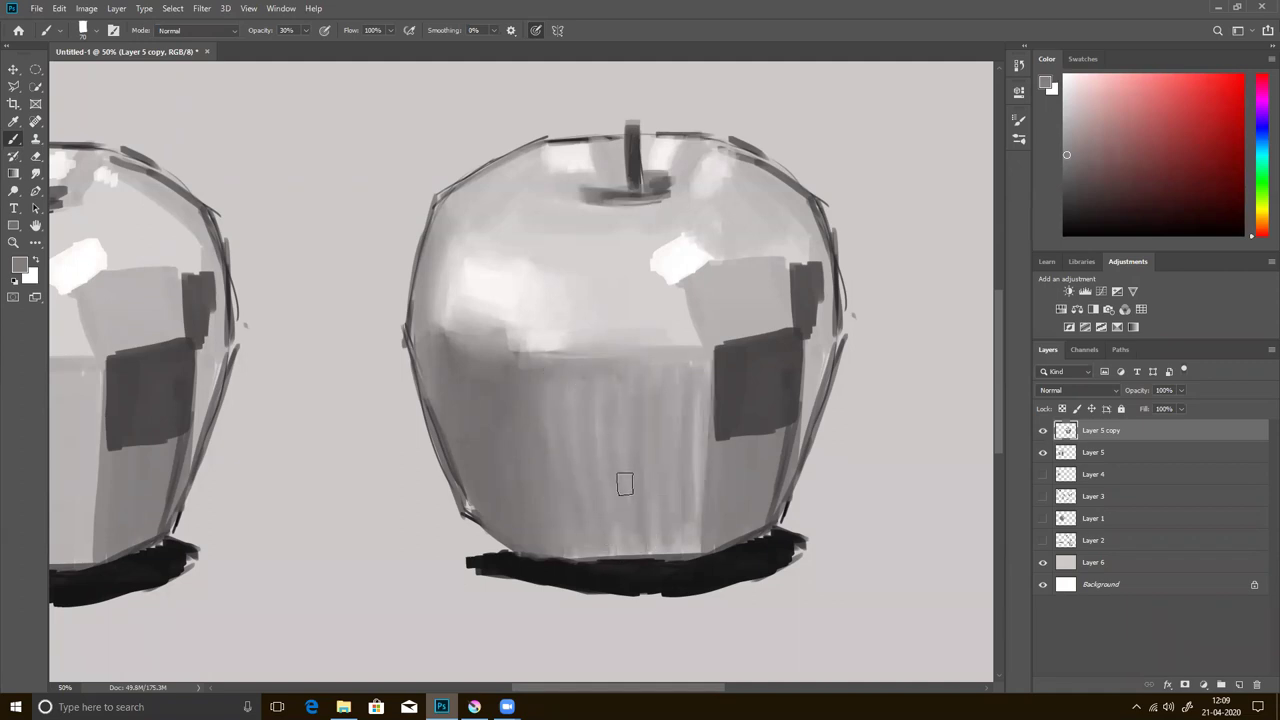
- Widen the dark right-side patch leftward and rightward, with a lighter stroke beside it
left_click(723, 433, "alt")
left_click(724, 392, "alt")
mouse_move(716, 345)
left_mouse_down()
mouse_move(712, 450)
mouse_move(714, 378)
mouse_move(717, 457)
mouse_move(766, 429)
mouse_move(782, 450)
left_mouse_up()
left_click(809, 403, "alt")
mouse_move(808, 400)
left_mouse_down()
mouse_move(803, 332)
mouse_move(806, 358)
left_mouse_up()
left_click(790, 380, "alt")
mouse_move(792, 420)
left_mouse_down()
mouse_move(796, 326)
mouse_move(802, 424)
mouse_move(813, 338)
mouse_move(816, 410)
left_mouse_up()
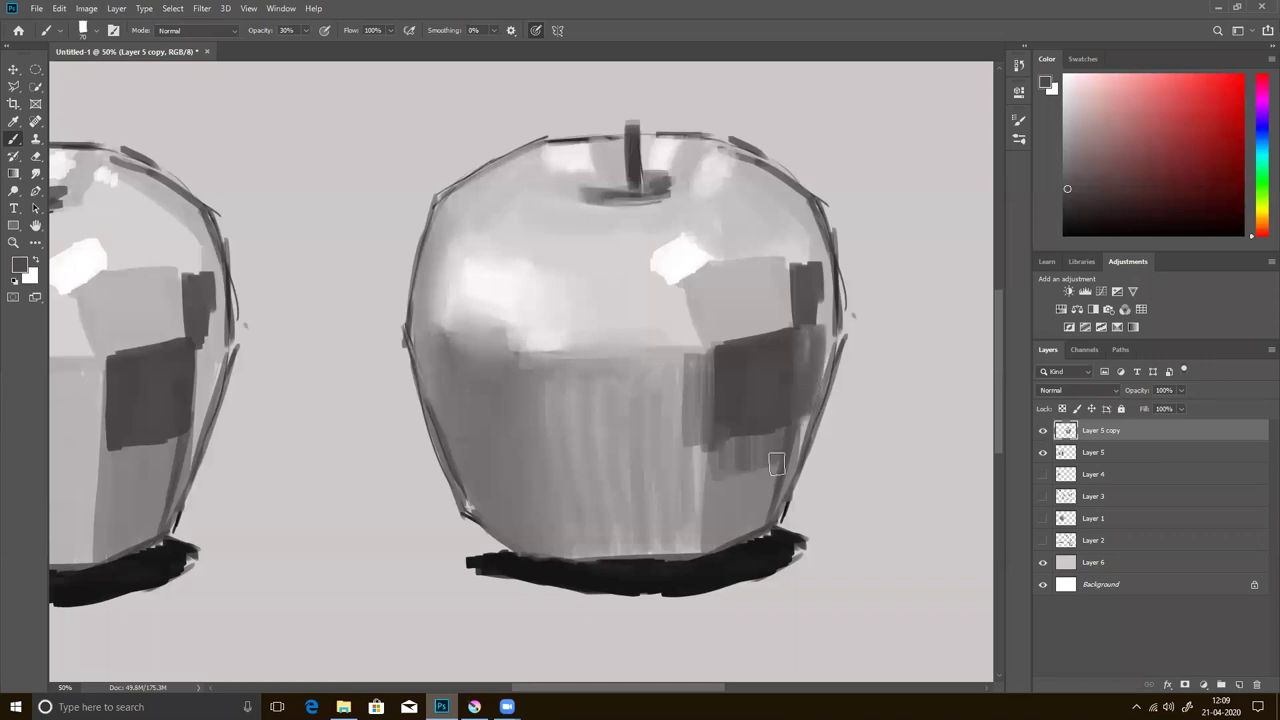
- Extend the dark patch down the right apple's side and over its lower right
left_click(739, 518, "alt")
left_click(726, 400, "alt")
mouse_move(724, 380)
left_mouse_down()
mouse_move(731, 466)
mouse_move(757, 414)
mouse_move(765, 462)
mouse_move(804, 418)
mouse_move(790, 500)
mouse_move(757, 463)
mouse_move(772, 454)
left_mouse_up()
mouse_move(736, 497)
left_mouse_down()
mouse_move(702, 452)
mouse_move(694, 523)
mouse_move(700, 436)
mouse_move(690, 530)
mouse_move(689, 491)
mouse_move(706, 466)
mouse_move(717, 523)
mouse_move(747, 461)
mouse_move(760, 522)
mouse_move(766, 449)
left_mouse_up()
- Rework the apple's right side and right edge with alternating light and dark grey strokes
left_click(683, 544, "alt")
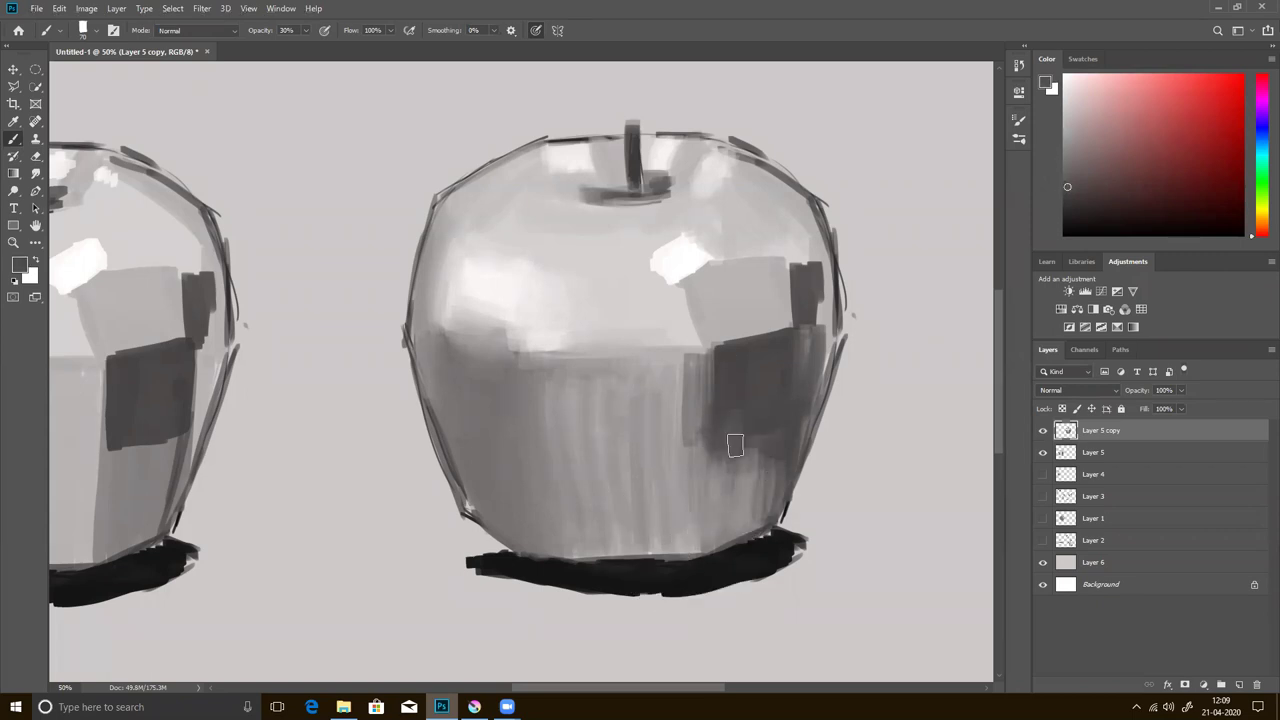
left_click(708, 425, "alt")
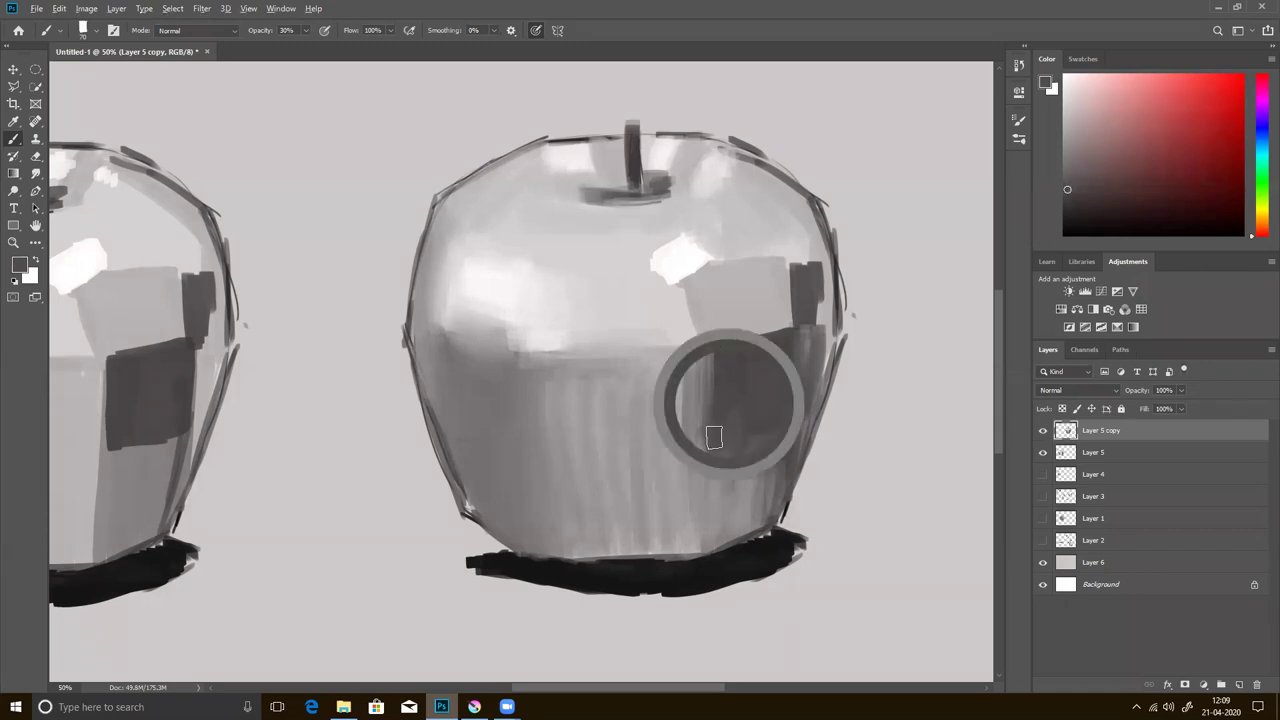
left_click_drag(719, 345, 790, 332)
left_click(755, 334, "alt")
left_click_drag(801, 317, 716, 342)
left_click(719, 386, "alt")
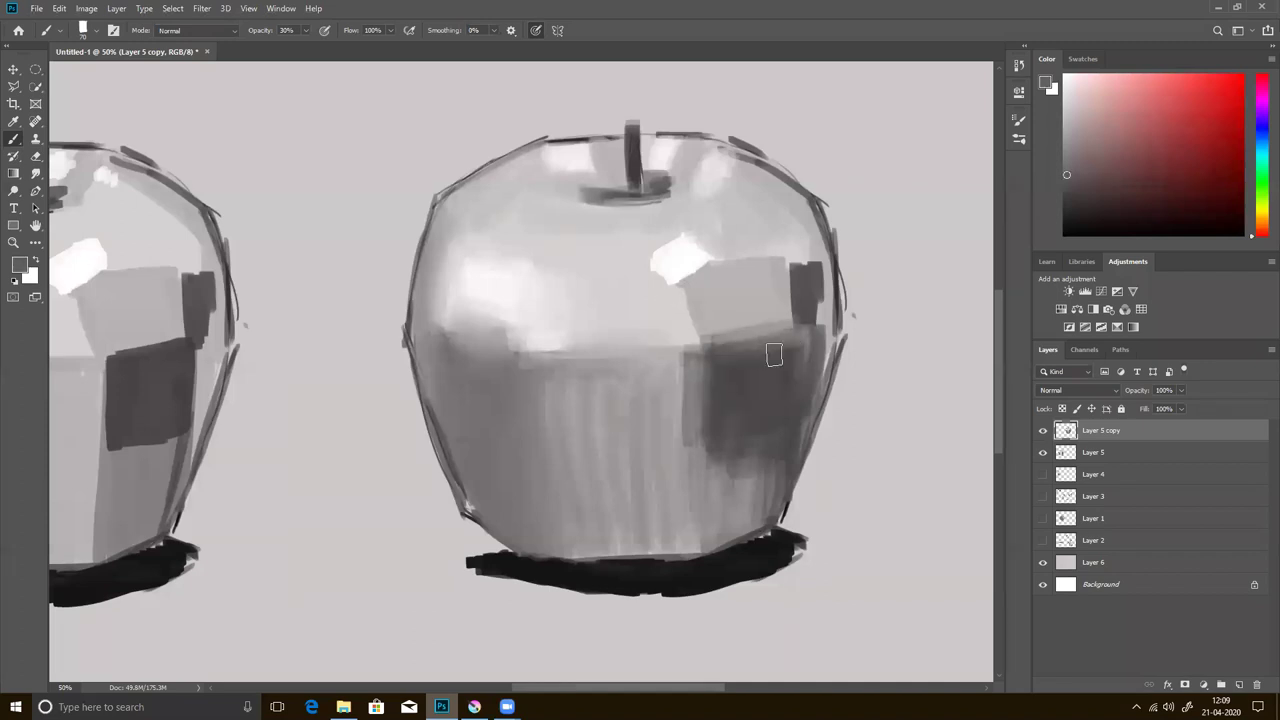
mouse_move(735, 340)
left_mouse_down()
mouse_move(808, 322)
mouse_move(820, 268)
mouse_move(820, 320)
mouse_move(795, 255)
mouse_move(797, 302)
mouse_move(790, 266)
mouse_move(805, 248)
mouse_move(822, 263)
mouse_move(810, 228)
left_mouse_up()
left_click(810, 294, "alt")
left_click(775, 272, "alt")
left_click(812, 300, "alt")
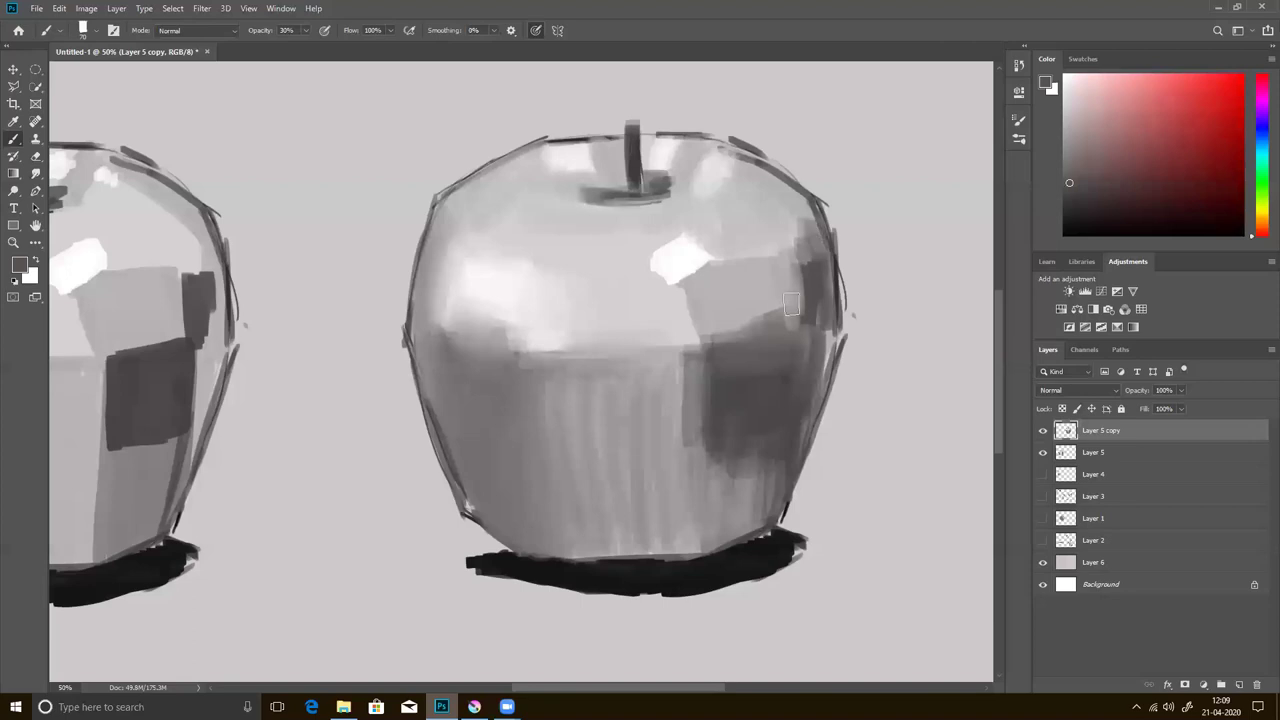
- Paint vertical grey strokes over the apple's lower half and lighten its bottom edge
left_click(714, 383, "alt")
left_click(710, 382, "alt")
mouse_move(698, 440)
left_mouse_down()
mouse_move(690, 548)
mouse_move(670, 531)
left_mouse_up()
left_click_drag(667, 410, 652, 542)
left_click(651, 492, "alt")
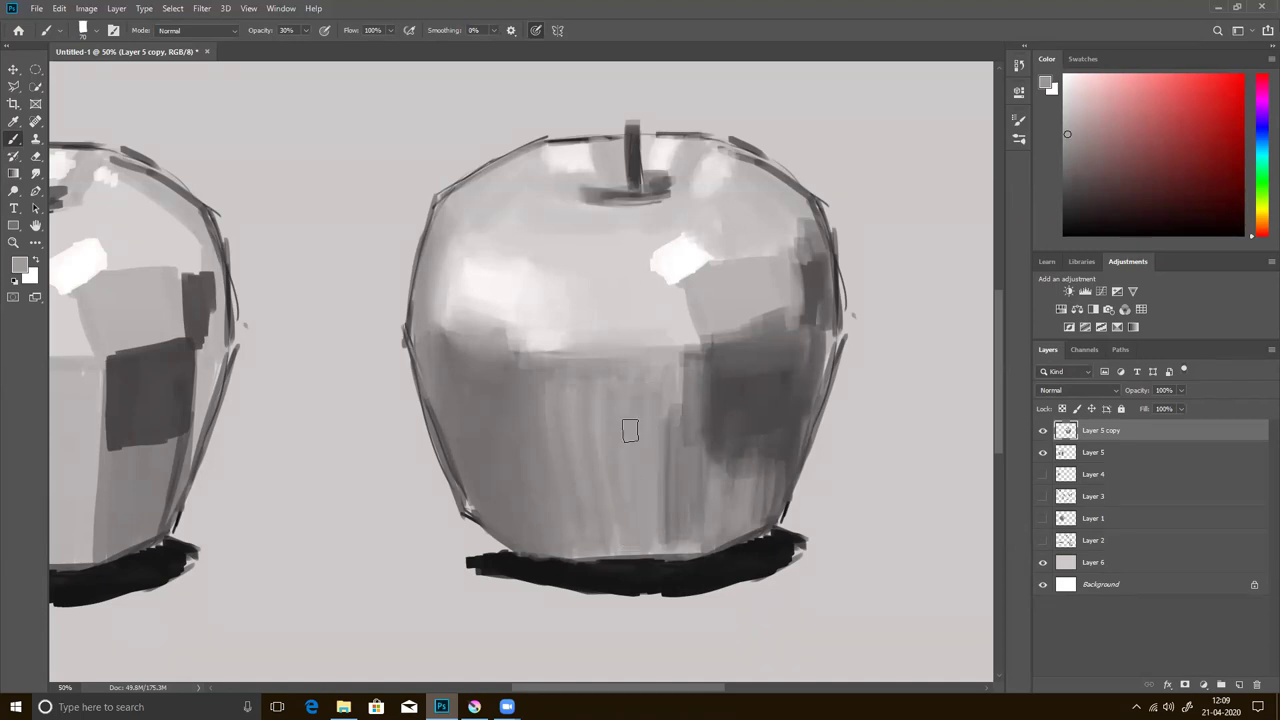
mouse_move(665, 472)
left_mouse_down()
mouse_move(660, 530)
mouse_move(672, 466)
left_mouse_up()
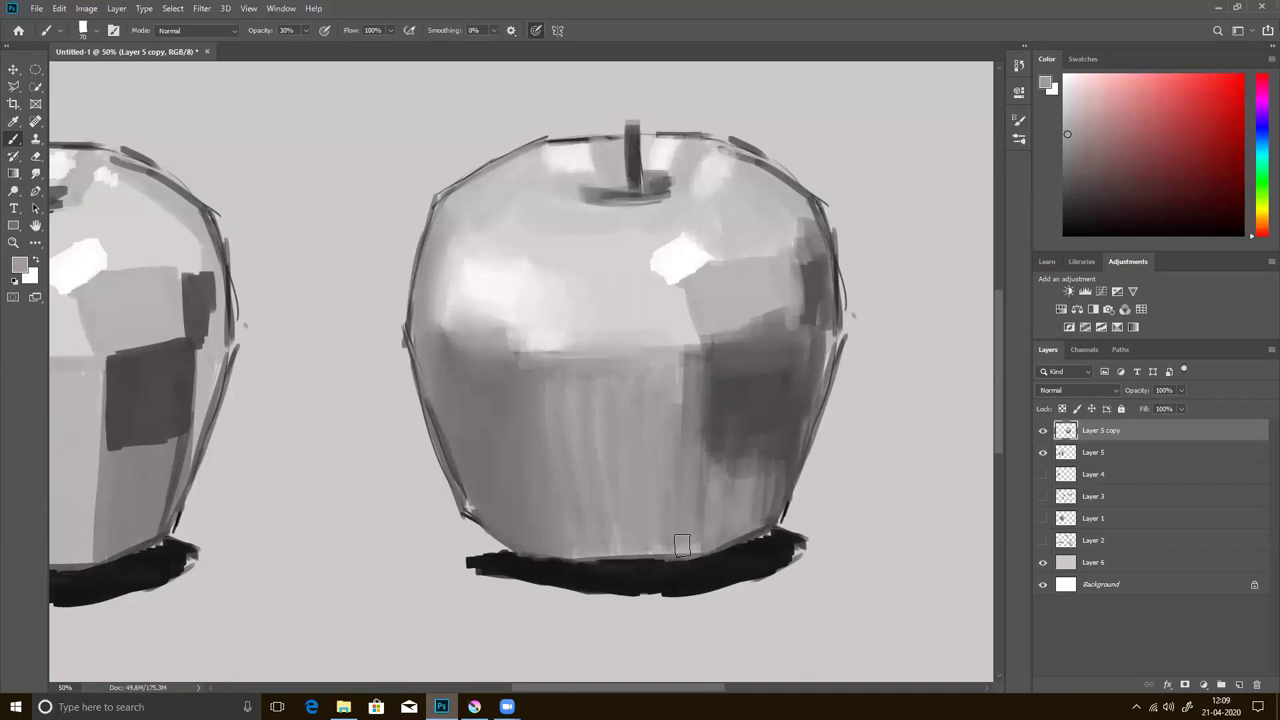
left_click_drag(615, 558, 687, 549)
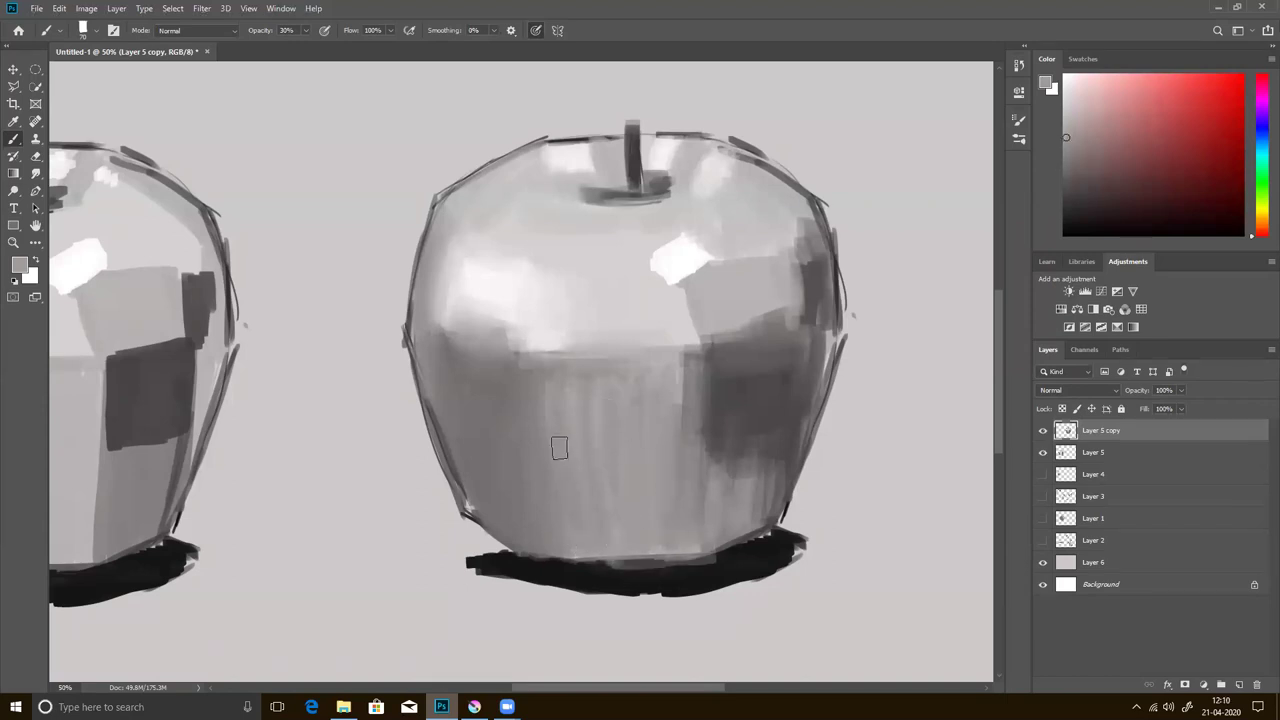
- Sample lighter and darker greys and paint a shadow just right of the stem
left_click(593, 352, "alt")
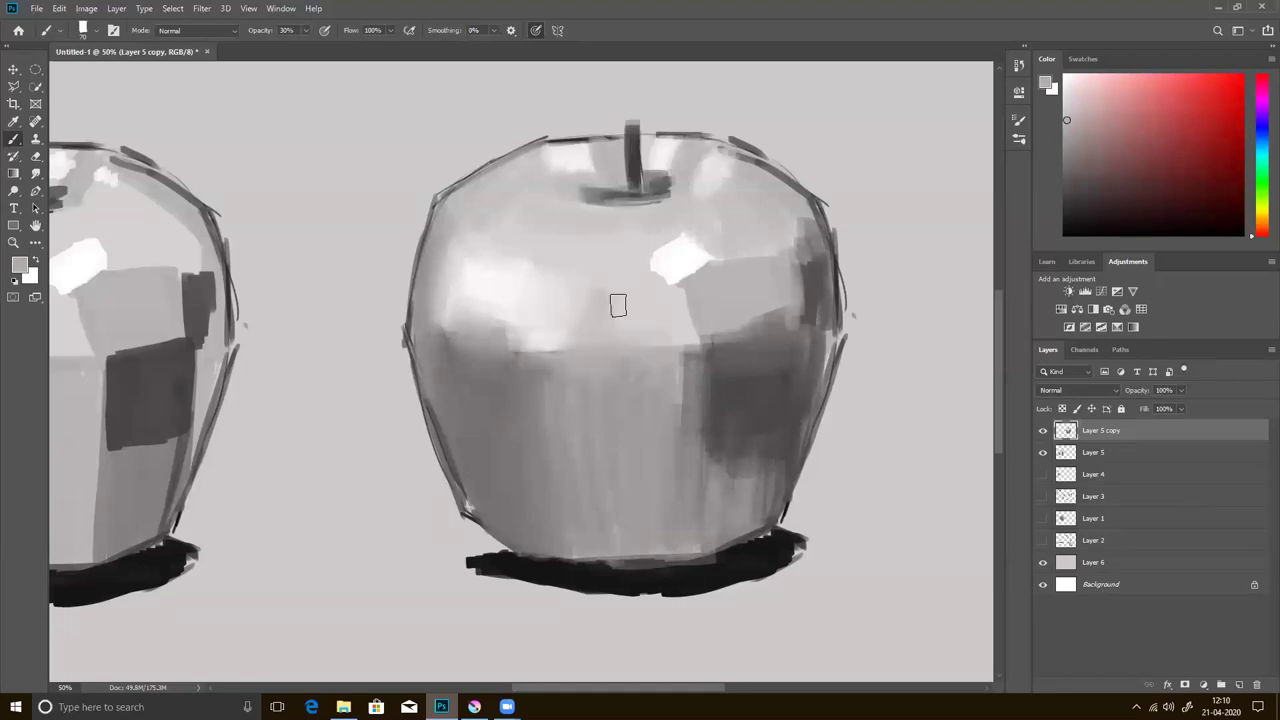
left_click(686, 297, "alt")
left_click(714, 268, "alt")
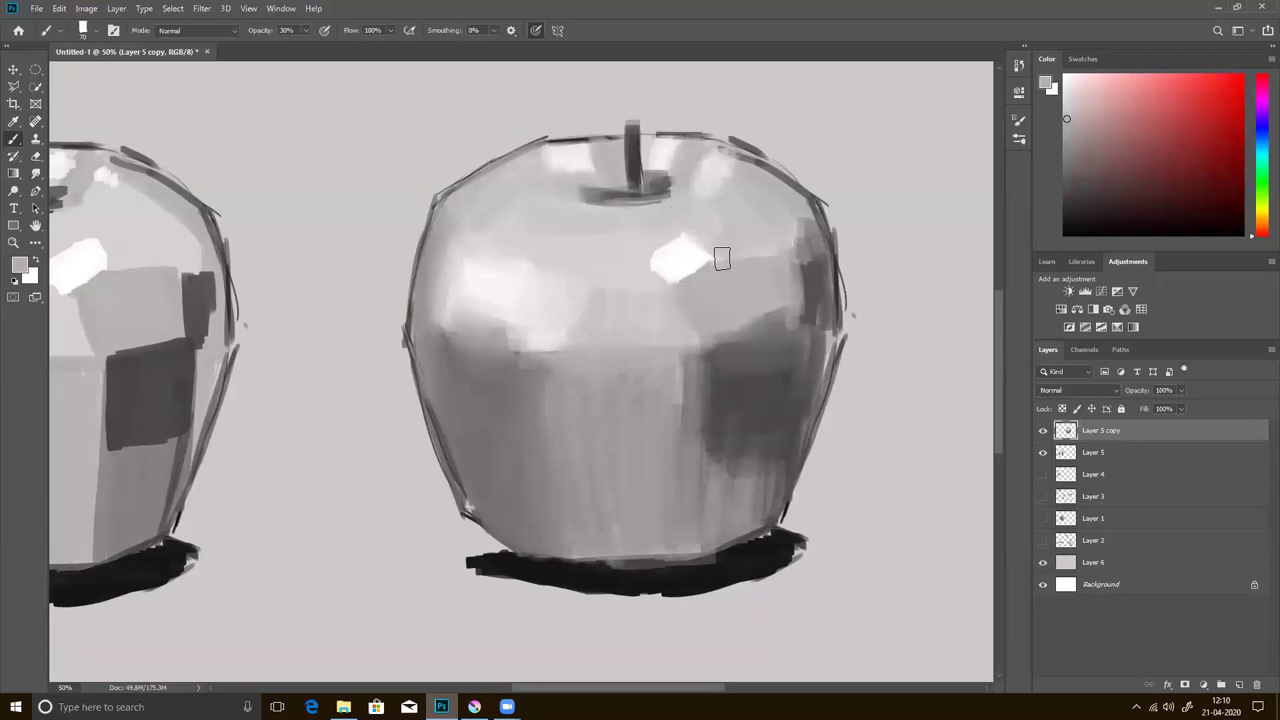
left_click(818, 296, "alt")
mouse_move(680, 158)
left_mouse_down()
mouse_move(690, 165)
mouse_move(683, 152)
left_mouse_up()
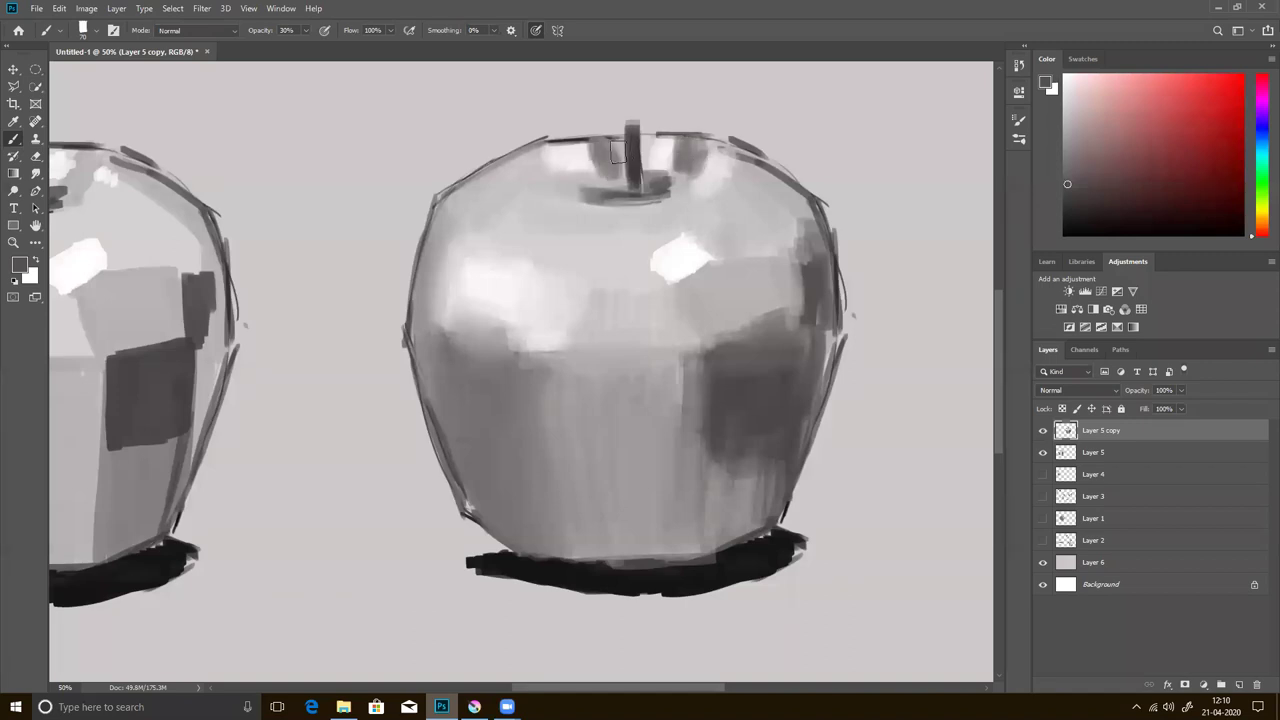
- Dab light grey left of the stem and brighten the area right of it
left_click(592, 156, "alt")
left_click_drag(598, 172, 601, 176)
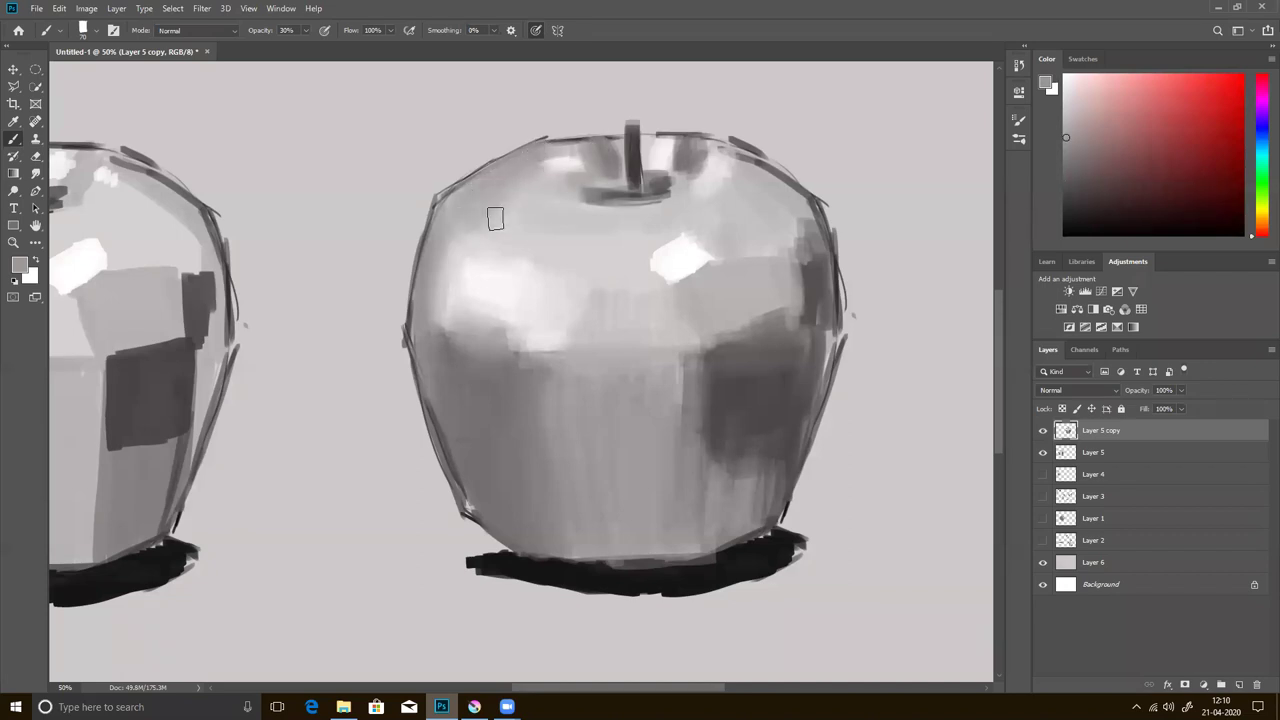
left_click(707, 148, "alt")
left_click(714, 162, "alt")
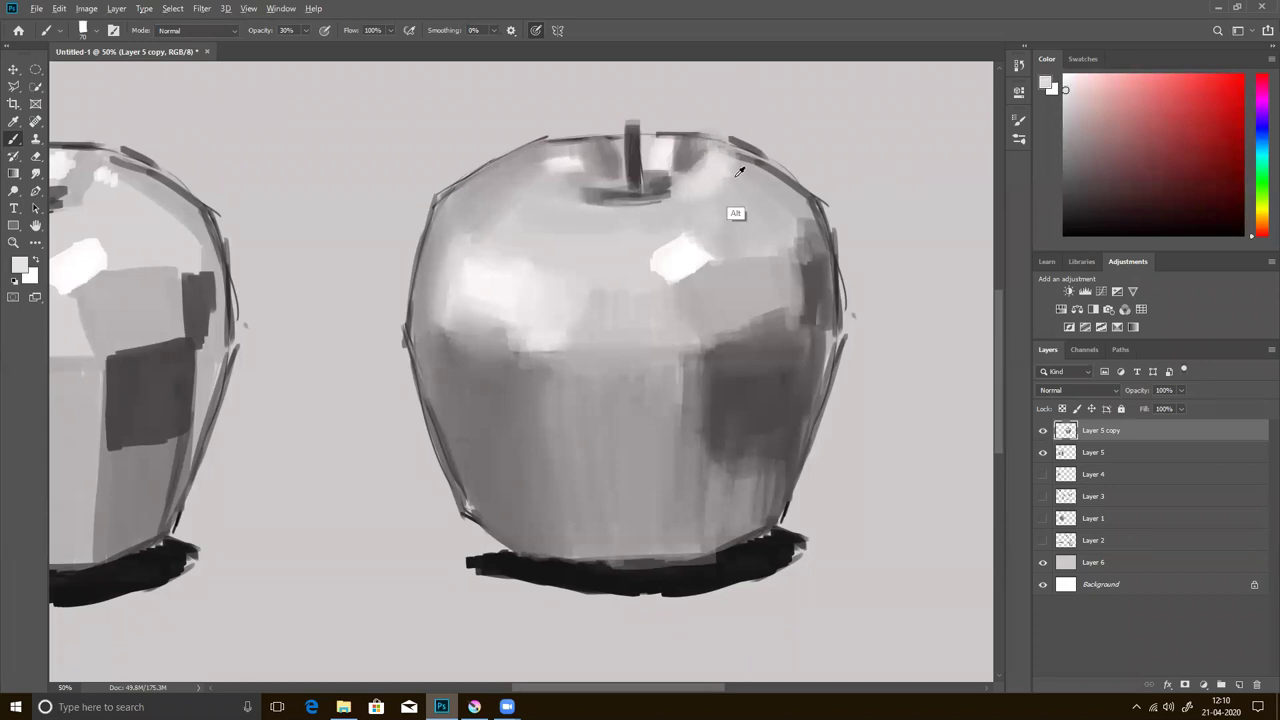
left_click(697, 168, "alt")
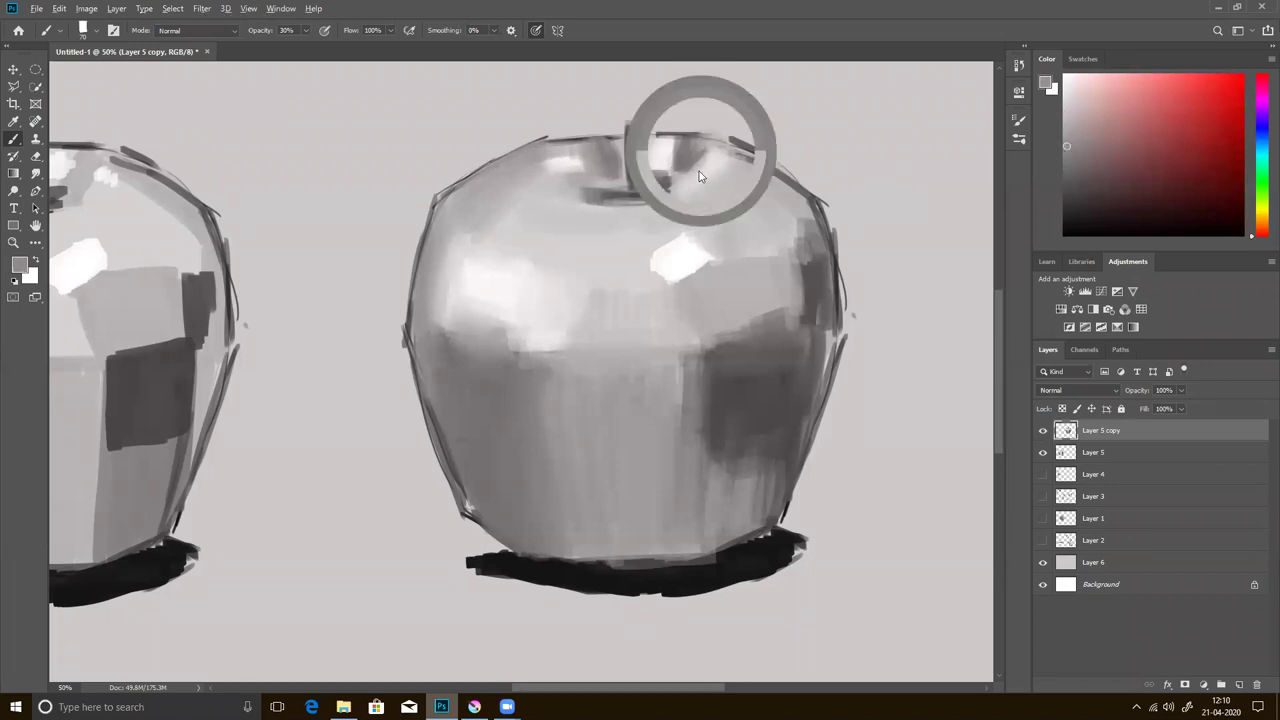
left_click(717, 161, "alt")
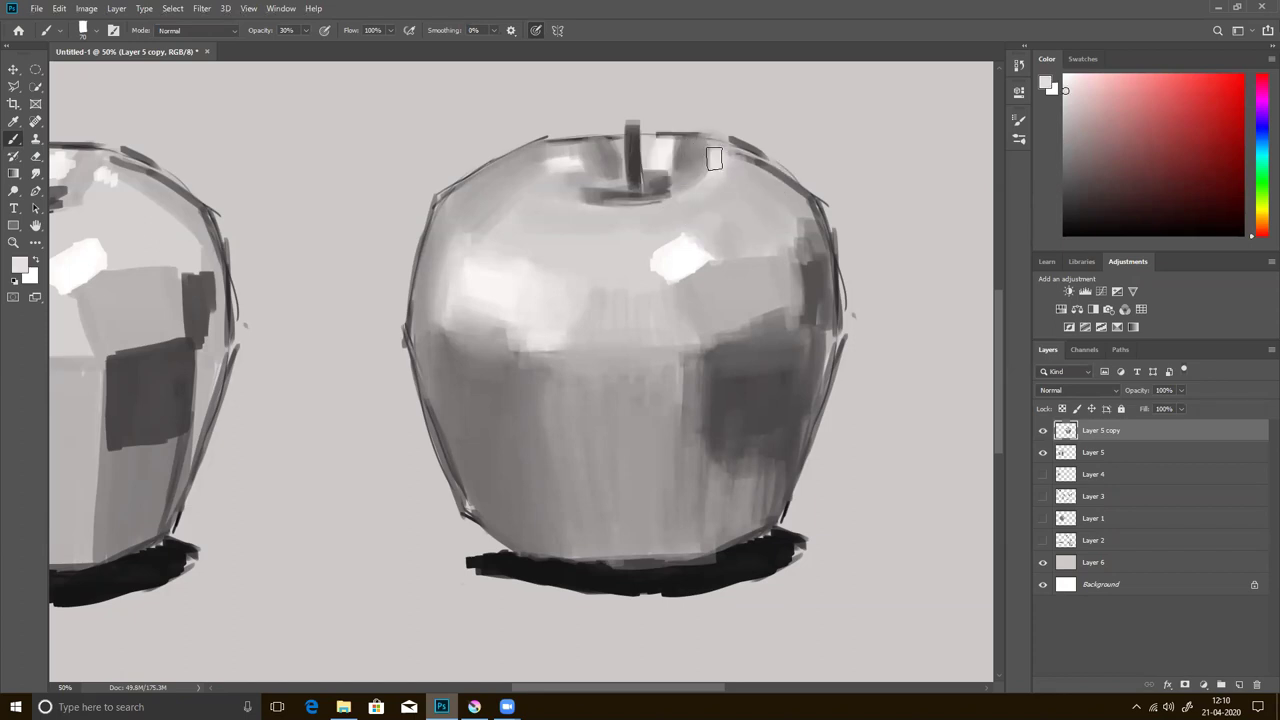
left_click(723, 156, "alt")
left_click(715, 158, "alt")
left_click_drag(700, 150, 730, 148)
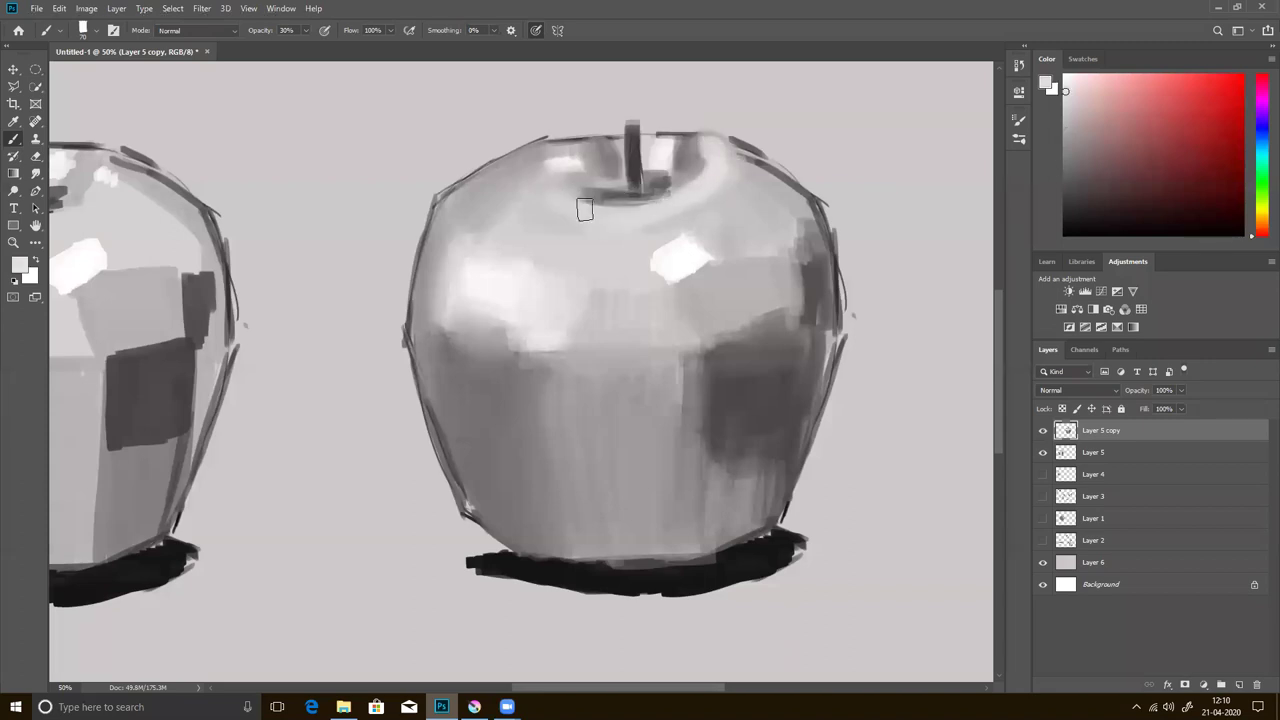
- Softly darken the apple's upper-right edge with sampled darker greys
left_click(733, 210, "alt")
left_click(550, 212, "alt")
left_click(753, 156, "alt")
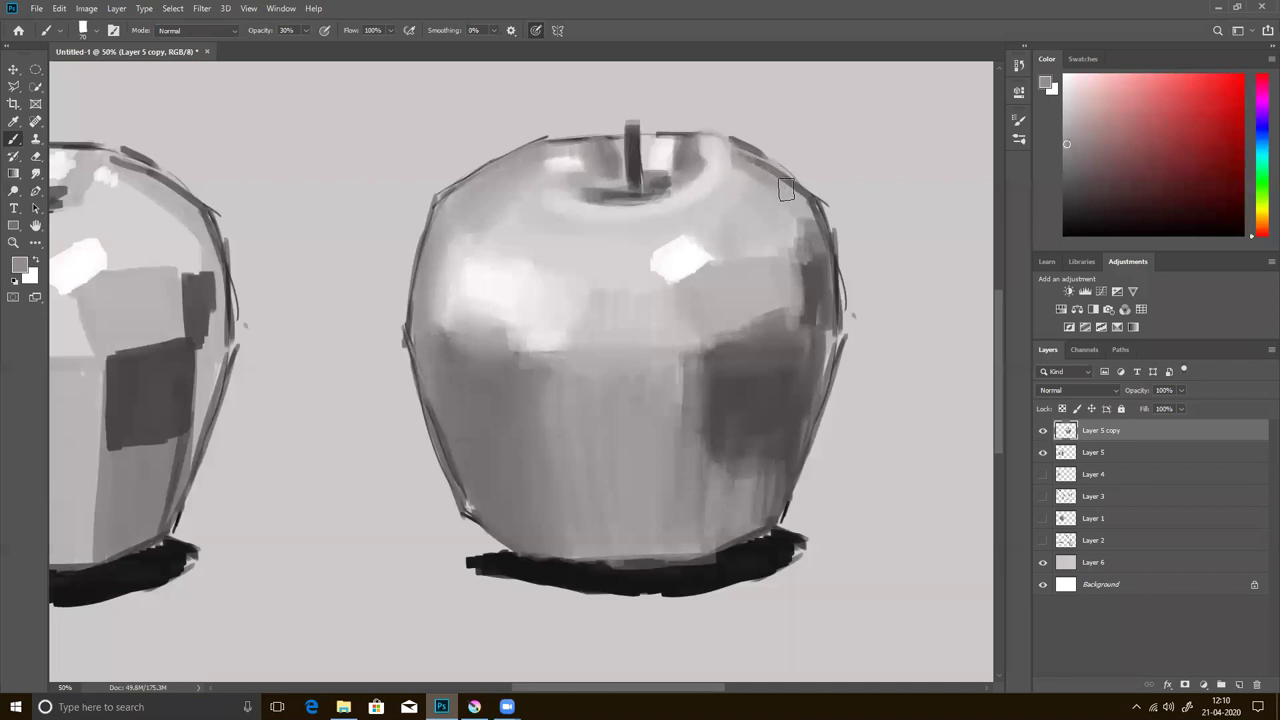
left_click(802, 254, "alt")
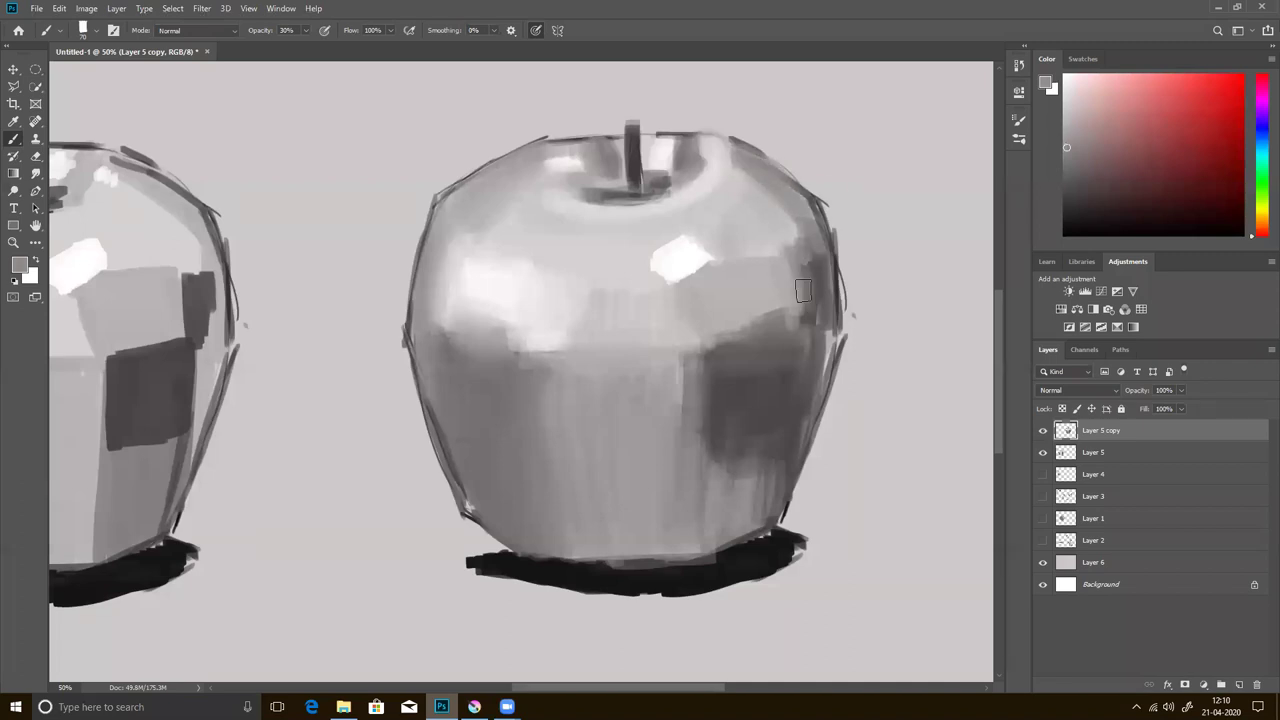
left_click_drag(802, 254, 793, 265)
left_click(768, 226, "alt")
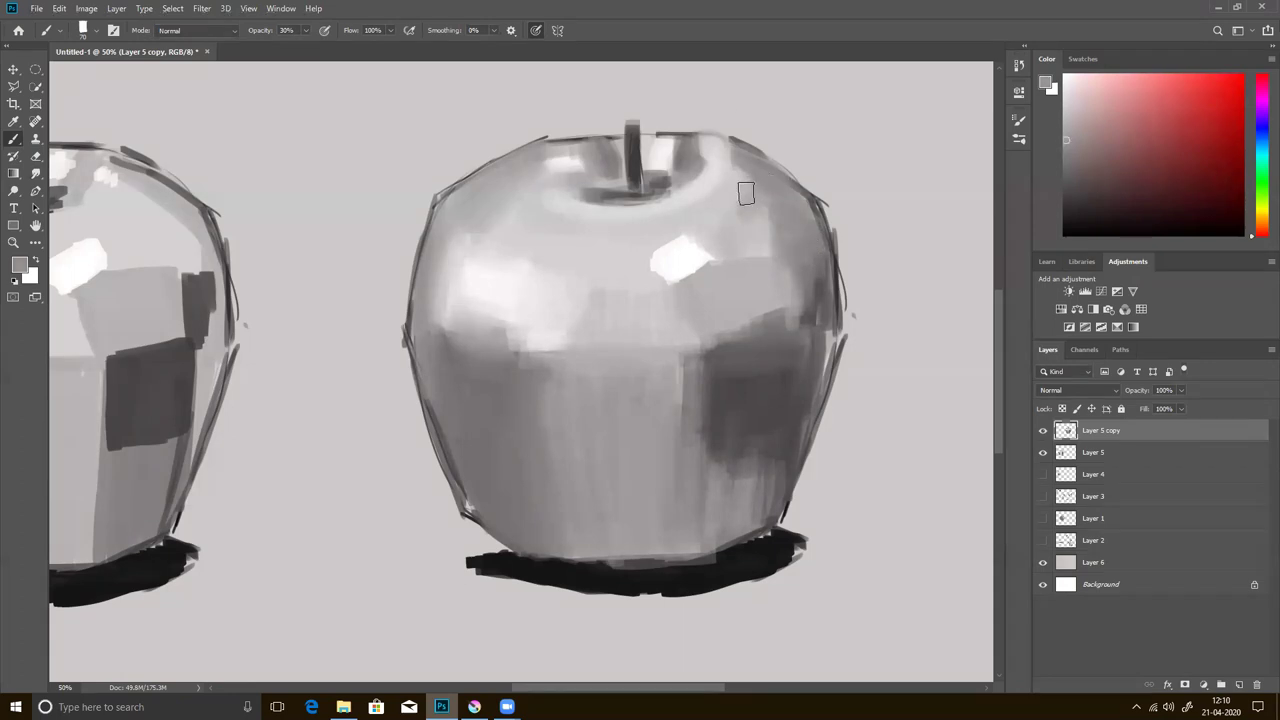
left_click(720, 218, "alt")
- Lightly repaint the right apple's right edge with sampled greys
left_click(749, 173, "alt")
left_click(792, 280, "alt")
left_click_drag(810, 285, 815, 360)
left_click(805, 388, "alt")
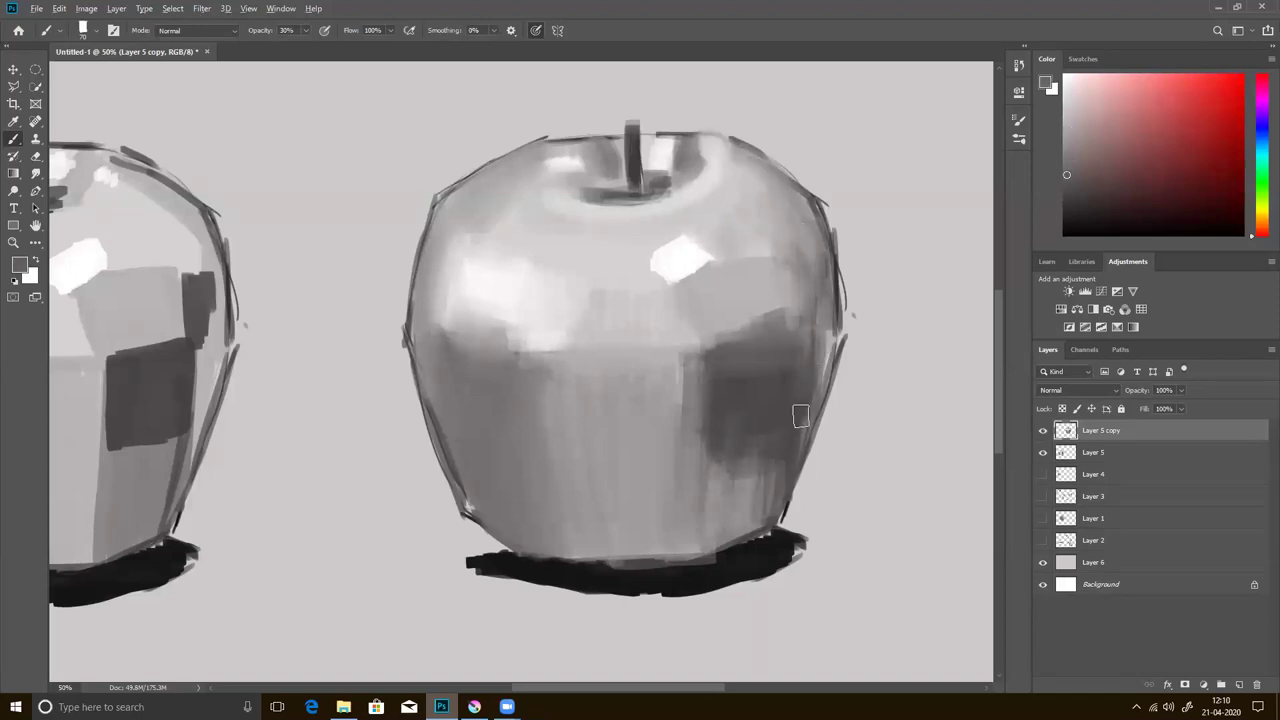
left_click(826, 332, "alt")
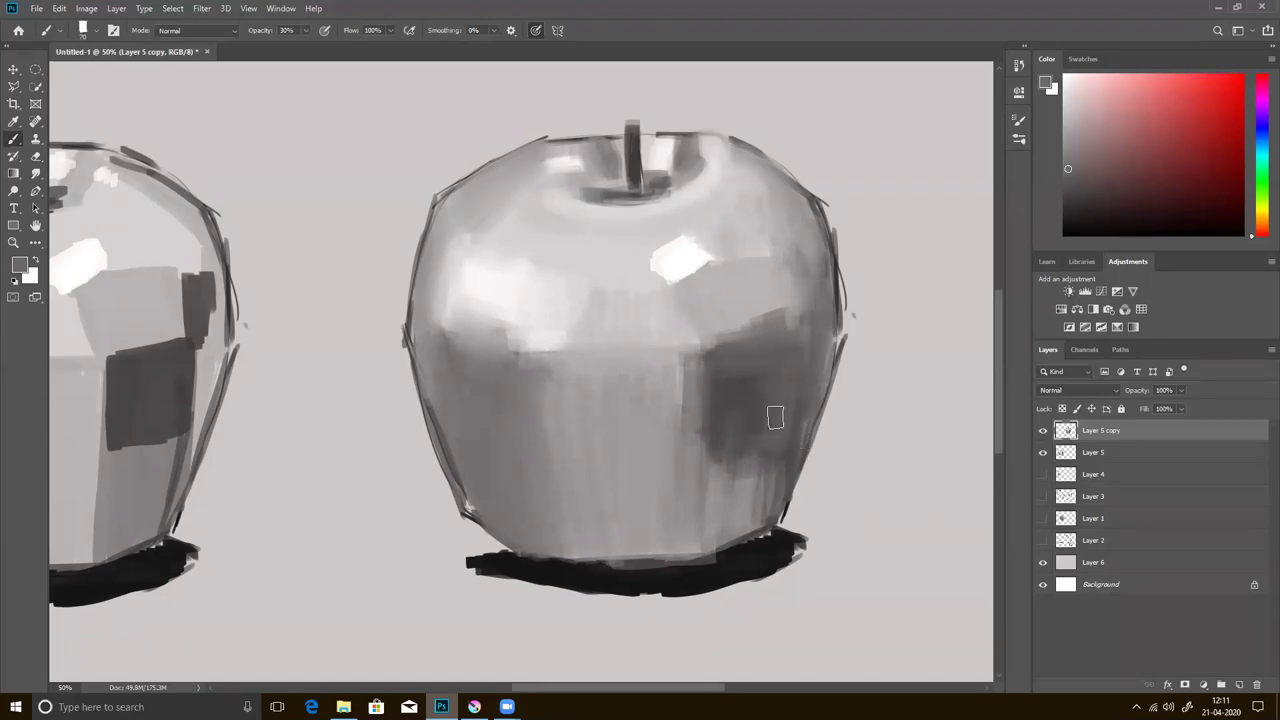
- Paint dark vertical strokes down the apple's lower right
left_click(719, 386, "alt")
left_click_drag(712, 458, 738, 536)
left_click(763, 491, "alt")
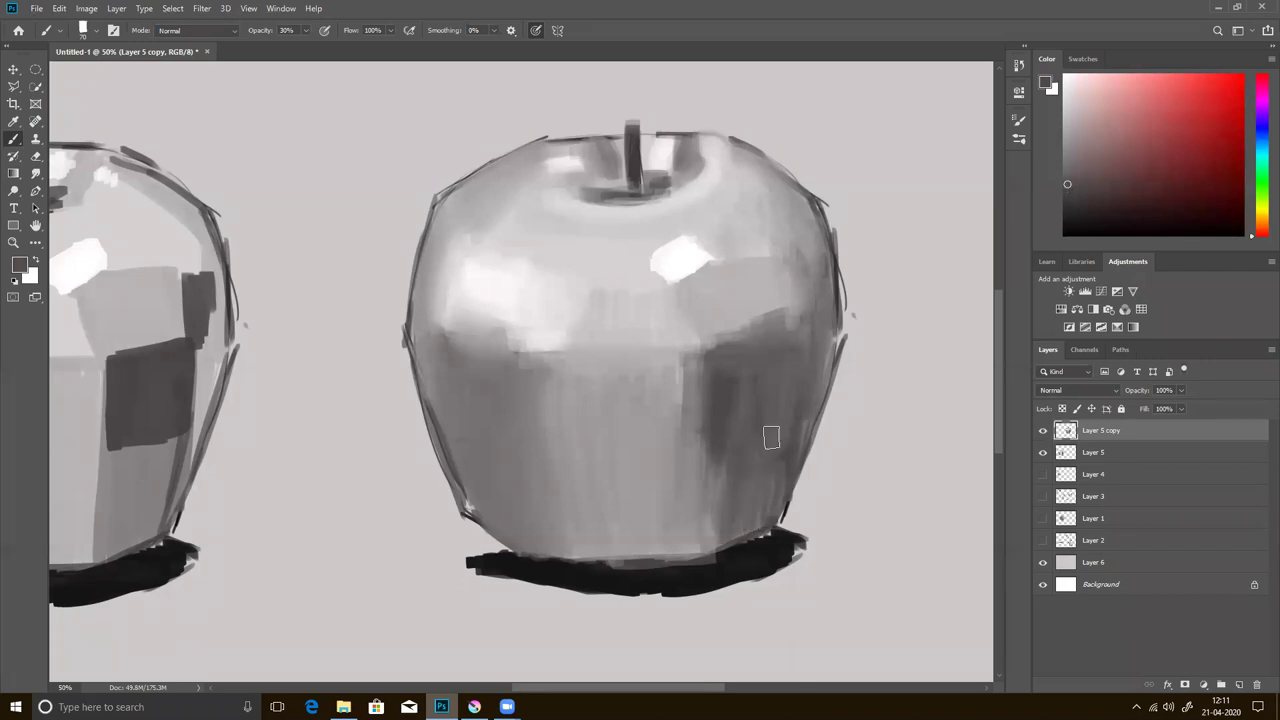
left_click(785, 487, "alt")
left_click(788, 405, "alt")
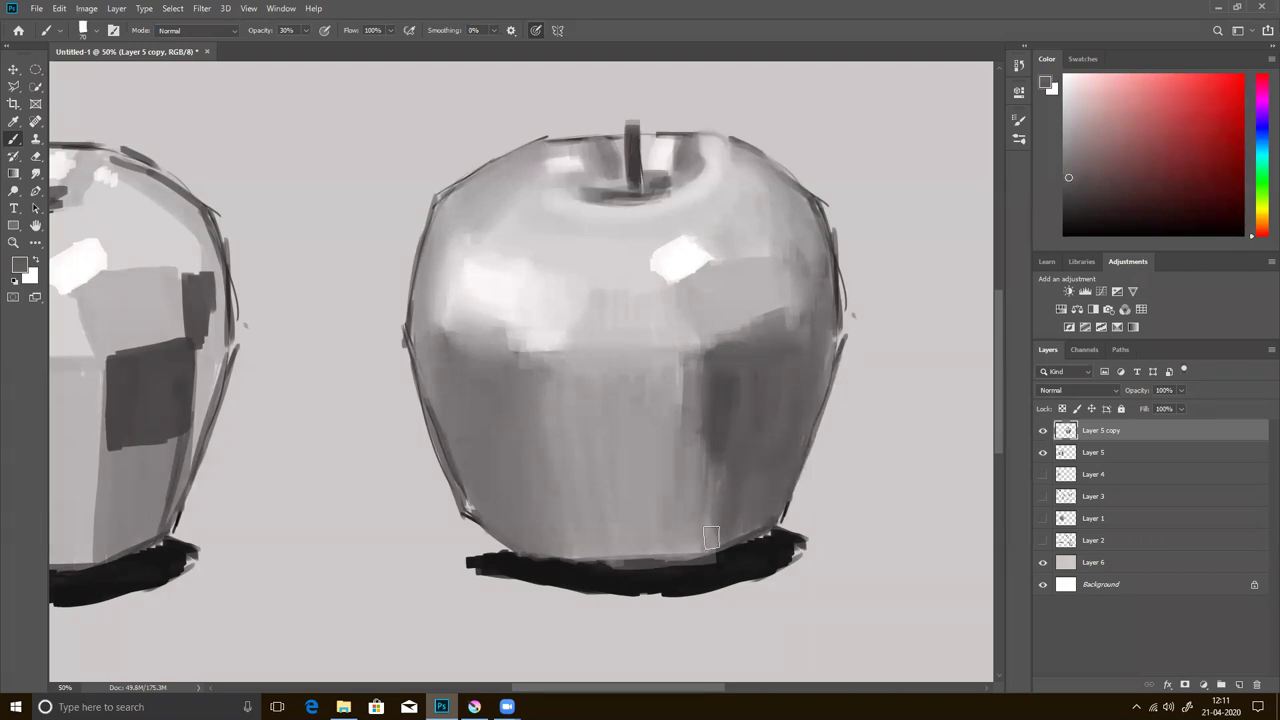
left_click_drag(705, 548, 690, 472)
- Shade and blend the lower middle with darker and lighter vertical strokes
left_click(715, 428, "alt")
left_click_drag(690, 552, 680, 445)
left_click_drag(680, 388, 667, 490)
mouse_move(668, 550)
left_mouse_down()
mouse_move(663, 400)
mouse_move(643, 420)
left_mouse_up()
left_click(628, 436, "alt")
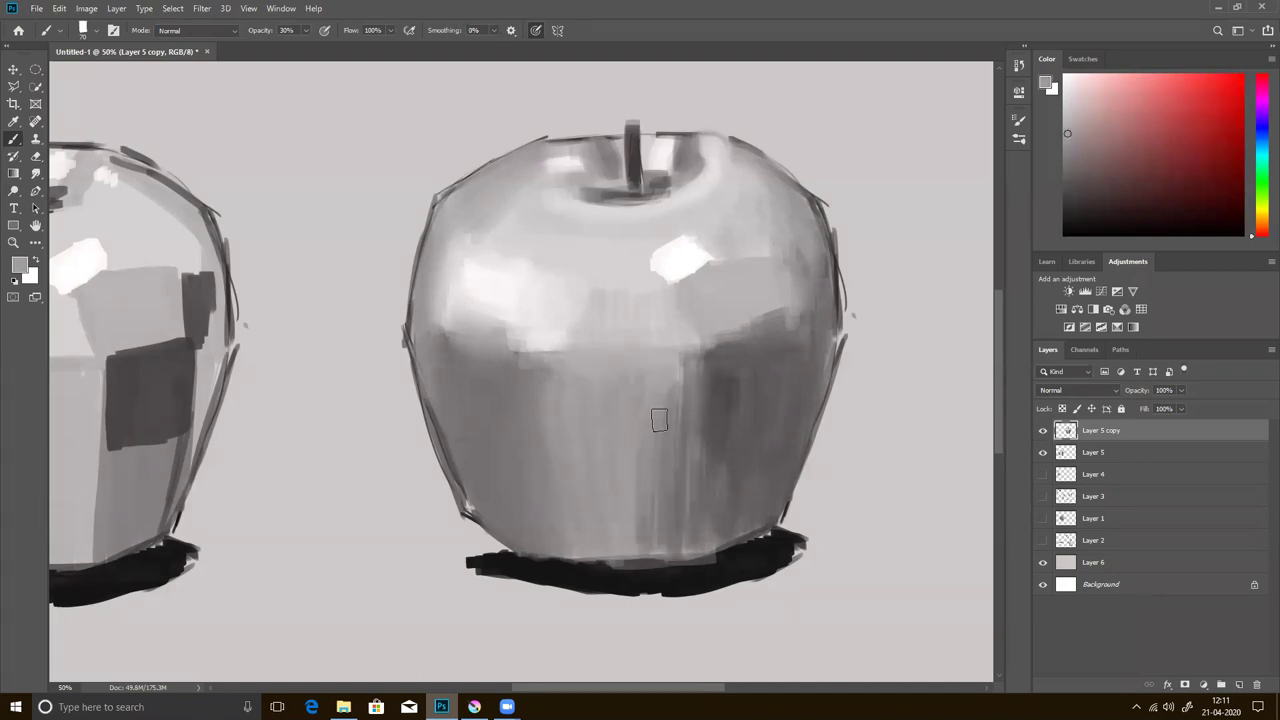
left_click_drag(674, 498, 674, 436)
left_click_drag(664, 545, 688, 468)
left_click_drag(679, 544, 683, 458)
left_click_drag(698, 514, 700, 430)
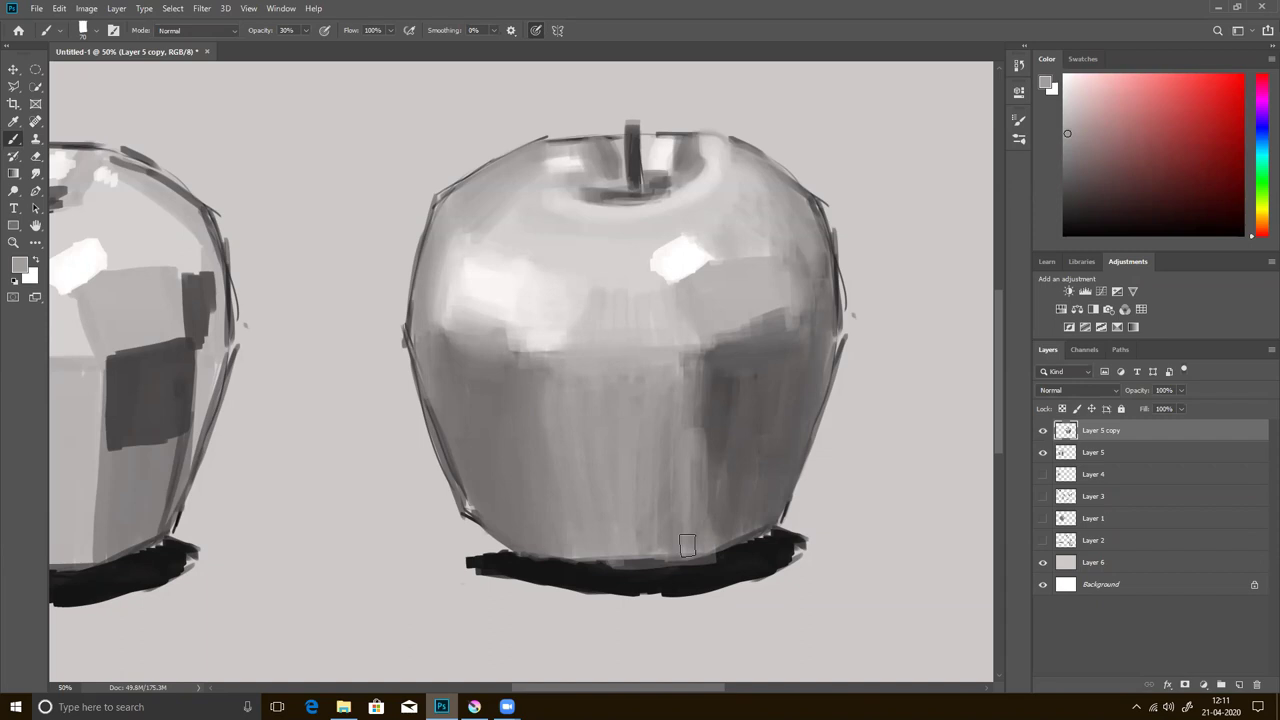
- Paint darker vertical strokes over the right apple's lower right
left_click(720, 440, "alt")
mouse_move(709, 548)
left_mouse_down()
mouse_move(689, 486)
mouse_move(669, 534)
mouse_move(680, 549)
mouse_move(719, 530)
left_mouse_up()
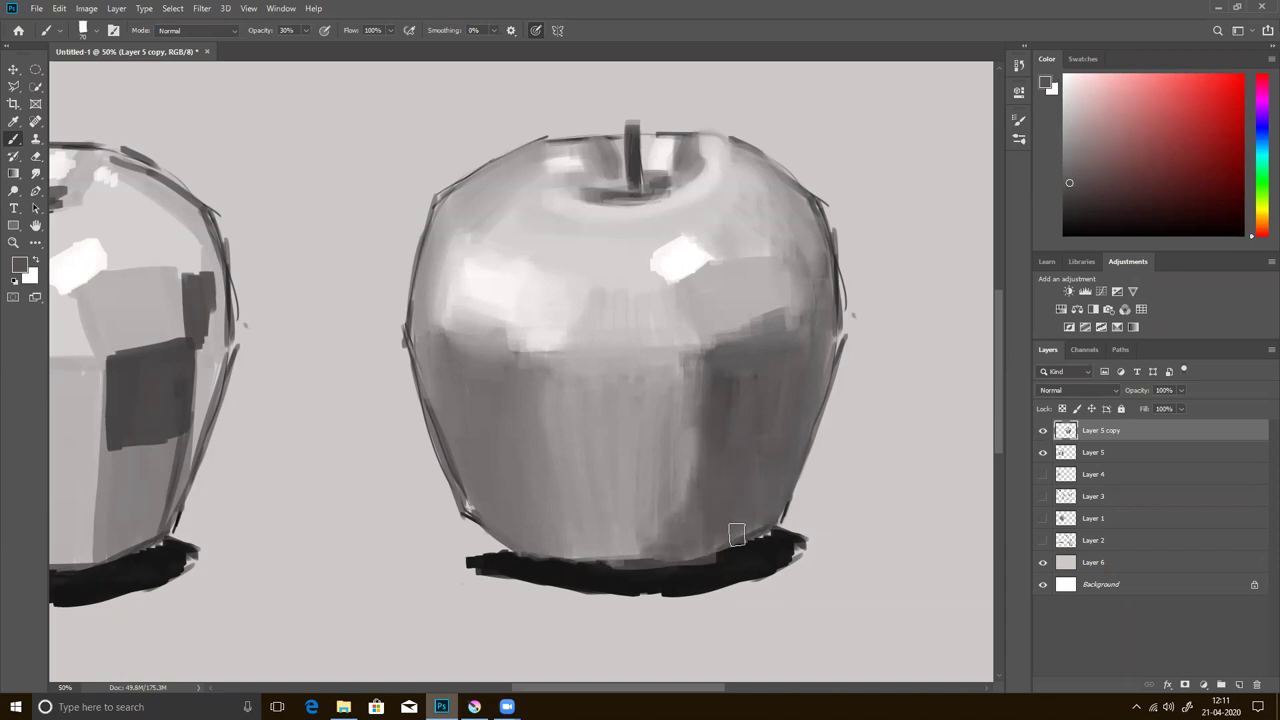
left_click_drag(697, 406, 683, 487)
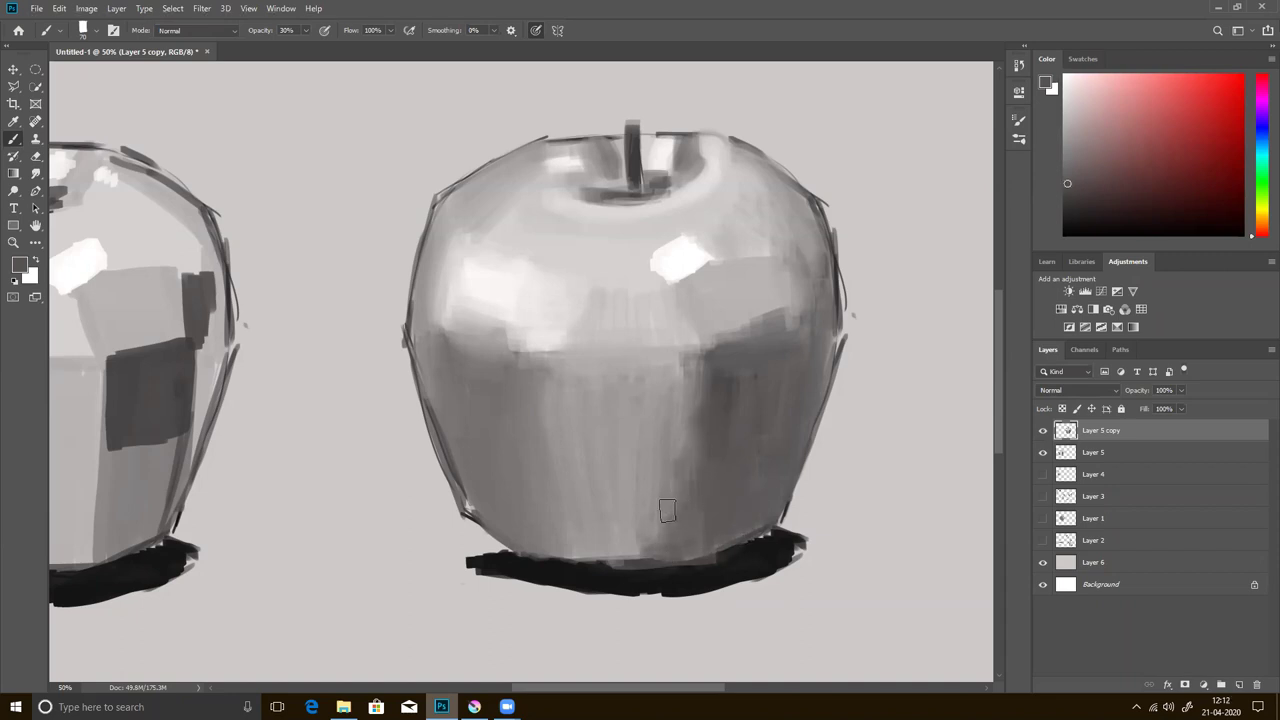
left_click(686, 486, "alt")
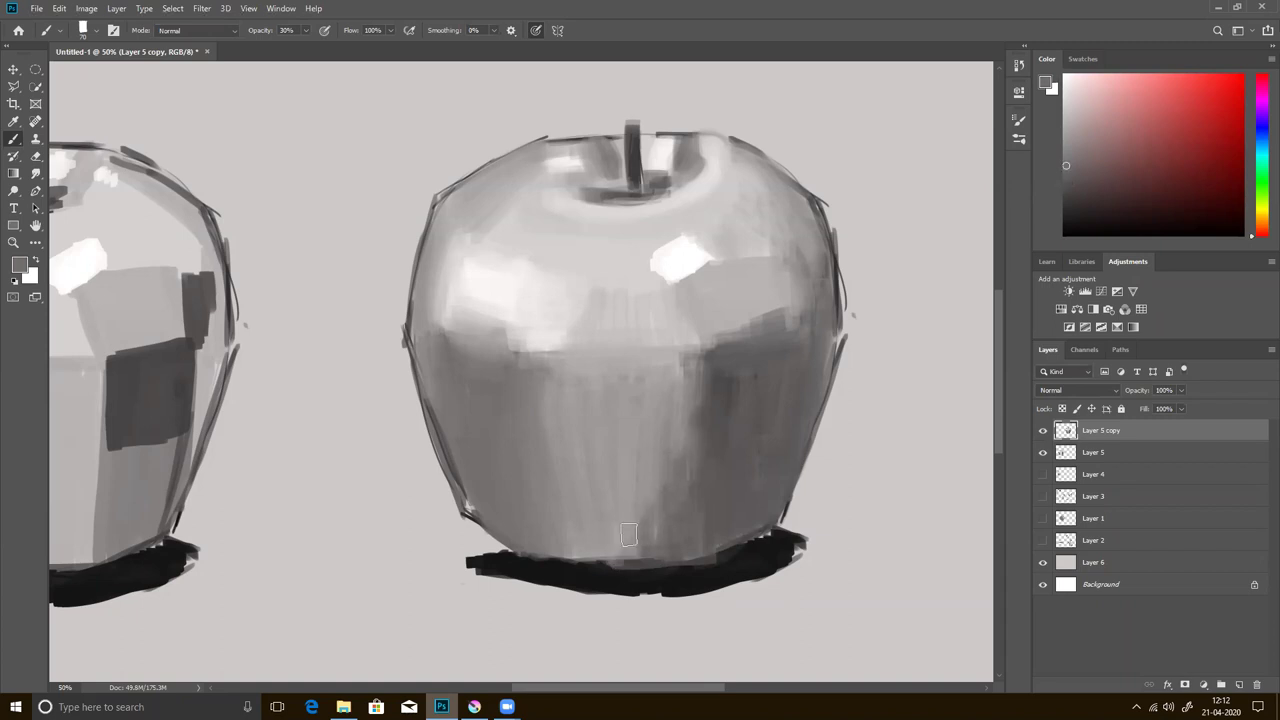
left_click(647, 487, "alt")
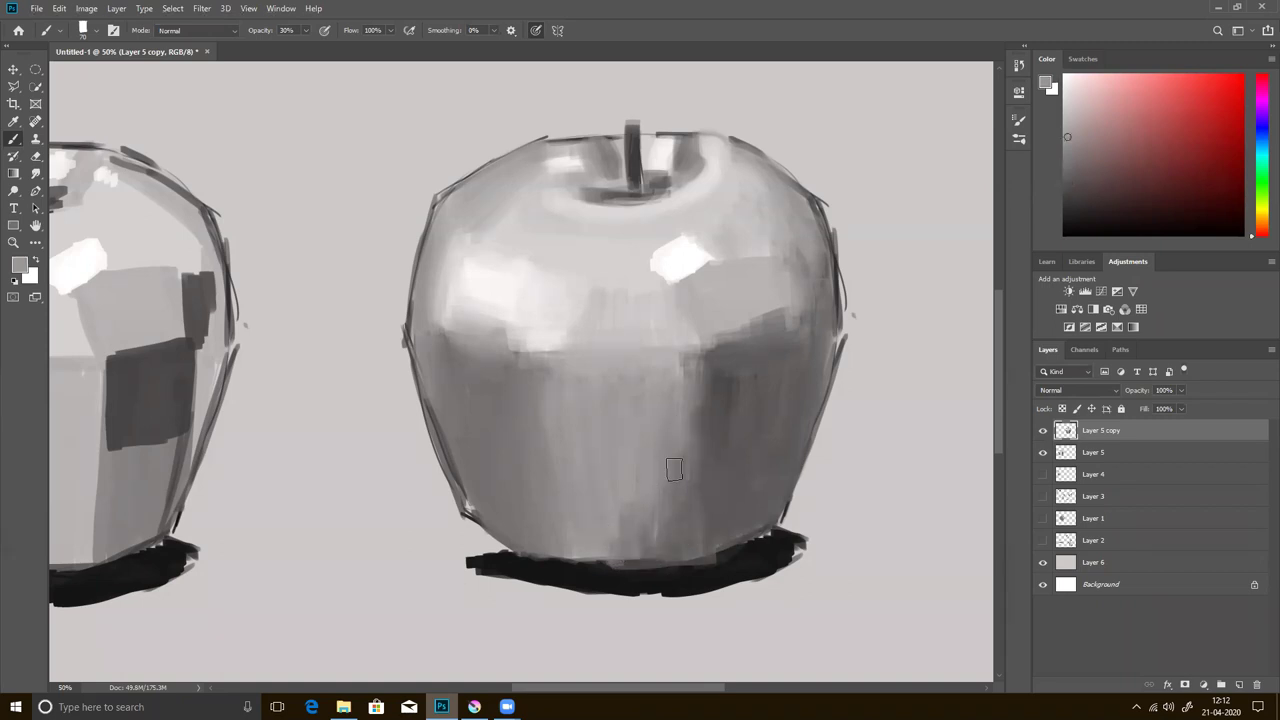
left_click(705, 448, "alt")
mouse_move(694, 389)
left_mouse_down()
mouse_move(677, 480)
mouse_move(680, 400)
mouse_move(686, 477)
left_mouse_up()
left_click(679, 494, "alt")
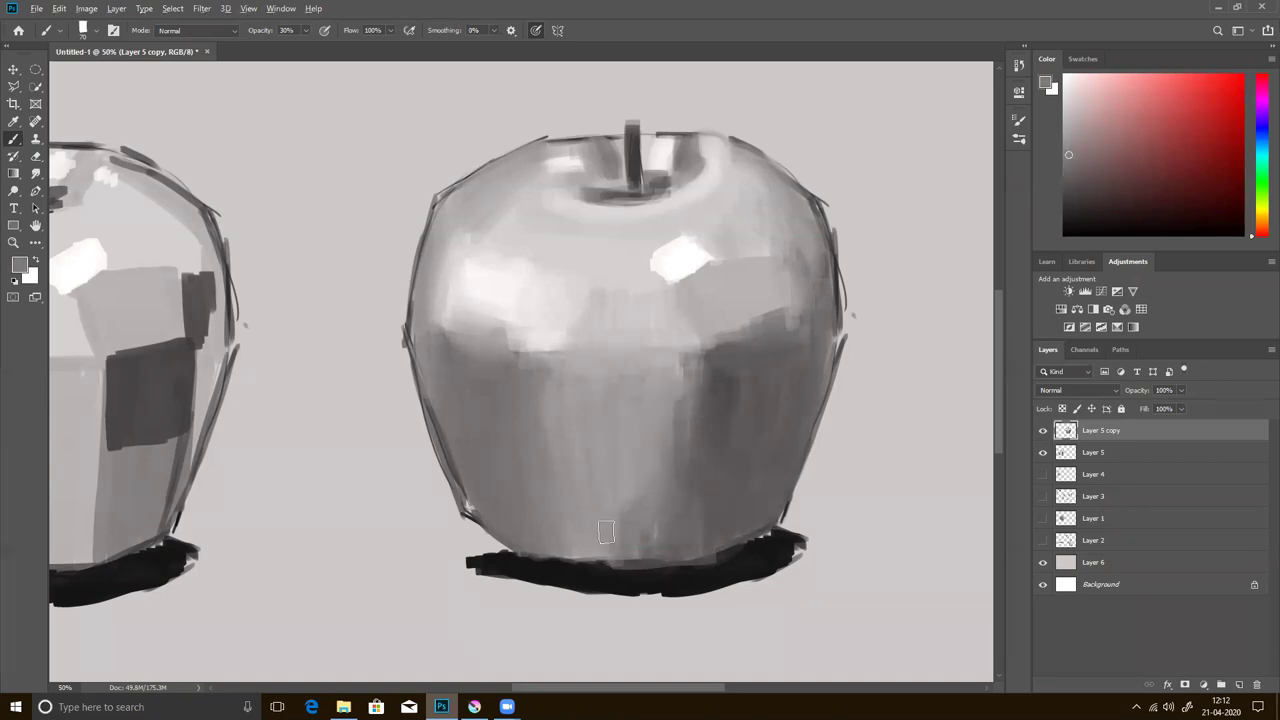
- Shade across the apple's right side and right edge with varied greys
left_click(730, 345, "alt")
left_click(742, 350, "alt")
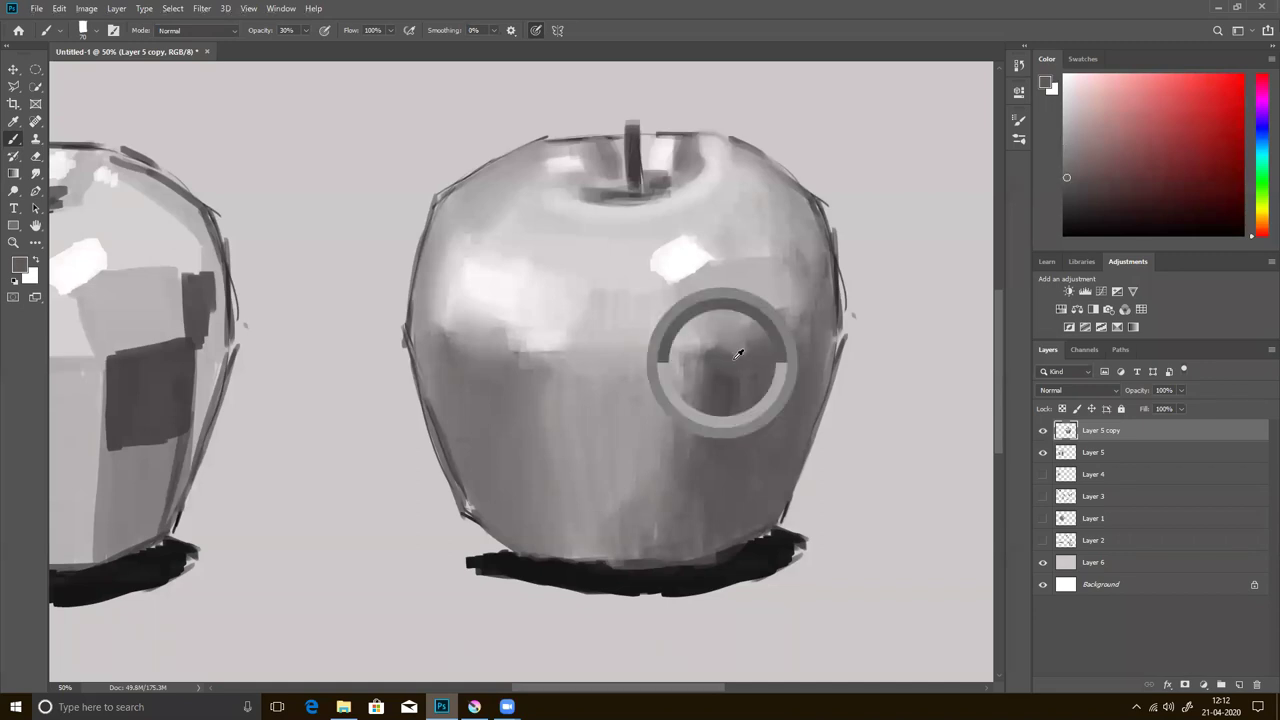
mouse_move(746, 350)
left_mouse_down()
mouse_move(758, 320)
mouse_move(790, 338)
mouse_move(800, 285)
mouse_move(743, 289)
mouse_move(738, 265)
mouse_move(746, 297)
mouse_move(729, 325)
left_mouse_up()
left_click(786, 340, "alt")
left_click(738, 265, "alt")
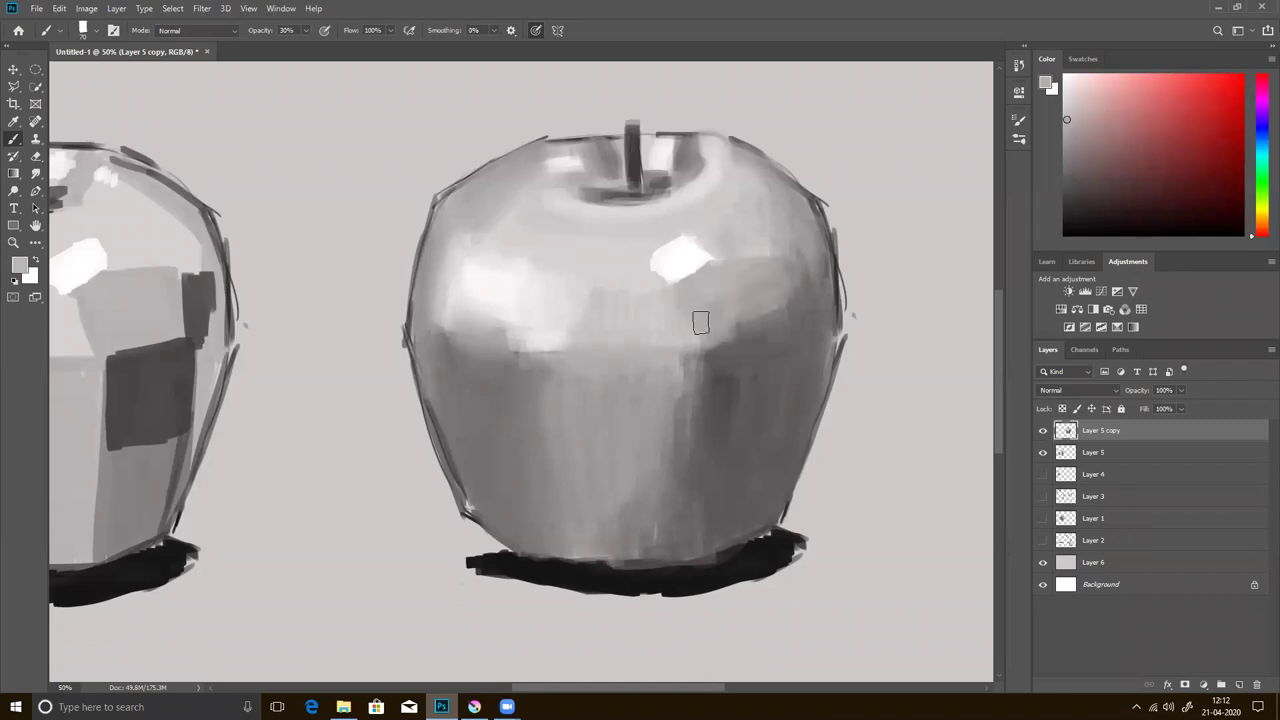
left_click(703, 345, "alt")
left_click_drag(718, 353, 786, 328)
- Smooth the dark patch beside the highlight with a lighter grey
left_click(780, 355, "alt")
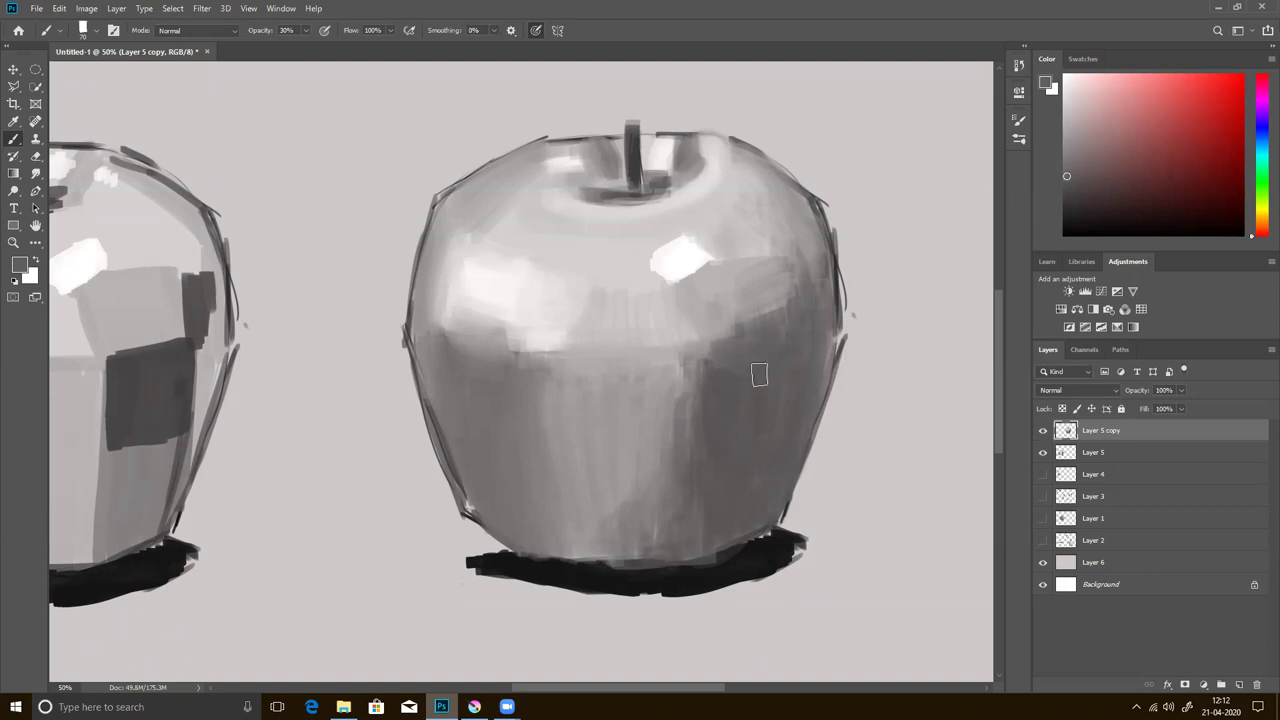
left_click(748, 362, "alt")
mouse_move(728, 312)
left_mouse_down()
mouse_move(786, 290)
mouse_move(735, 269)
left_mouse_up()
left_click(728, 278, "alt")
- Repaint the right apple's top highlight smaller in near-white strokes
left_click(707, 261, "alt")
left_click(668, 274, "alt")
left_click_drag(645, 284, 668, 278)
left_click(624, 282, "alt")
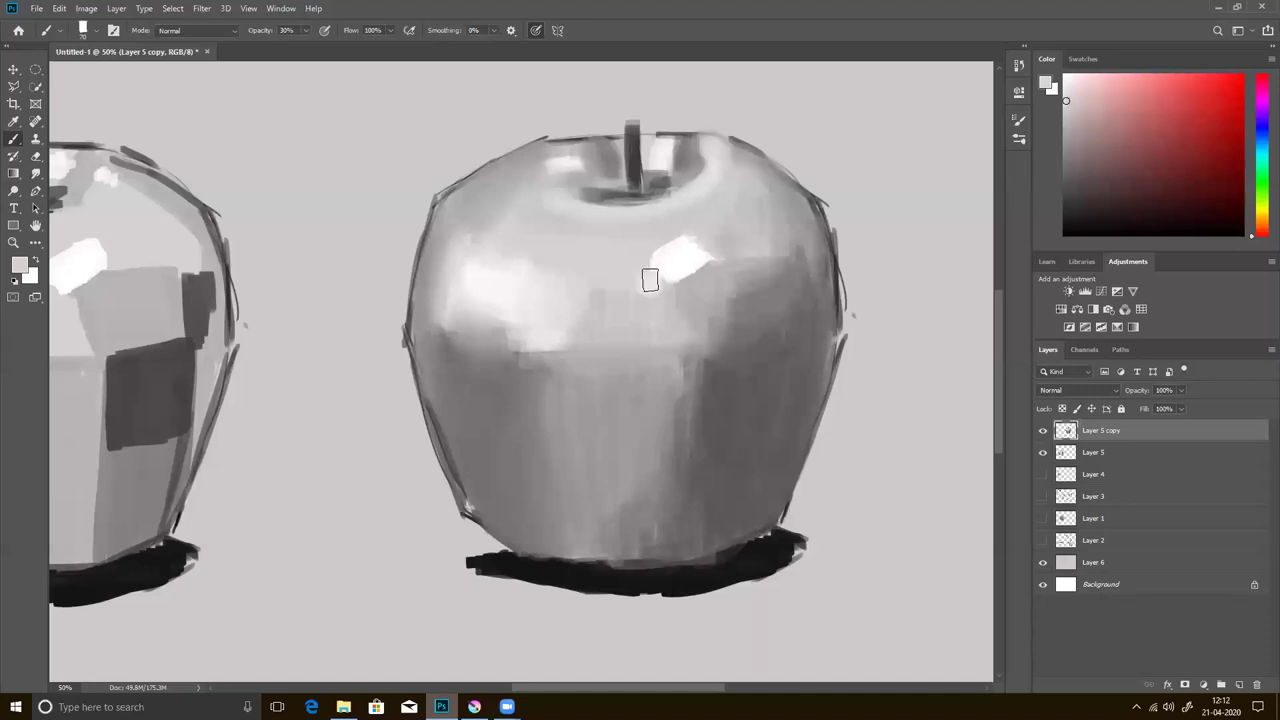
left_click(663, 249, "alt")
left_click_drag(663, 249, 686, 249)
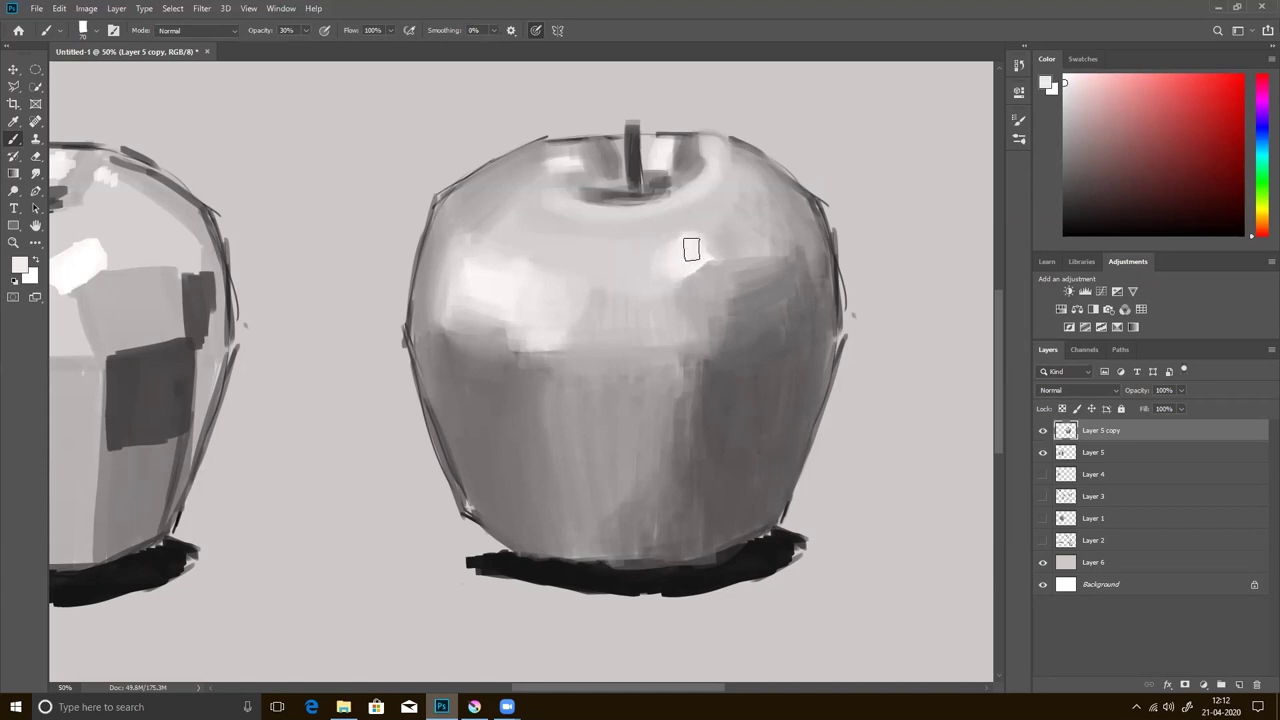
- Darken the area right of the stem and soften the apple's left edge
left_click(659, 133, "alt")
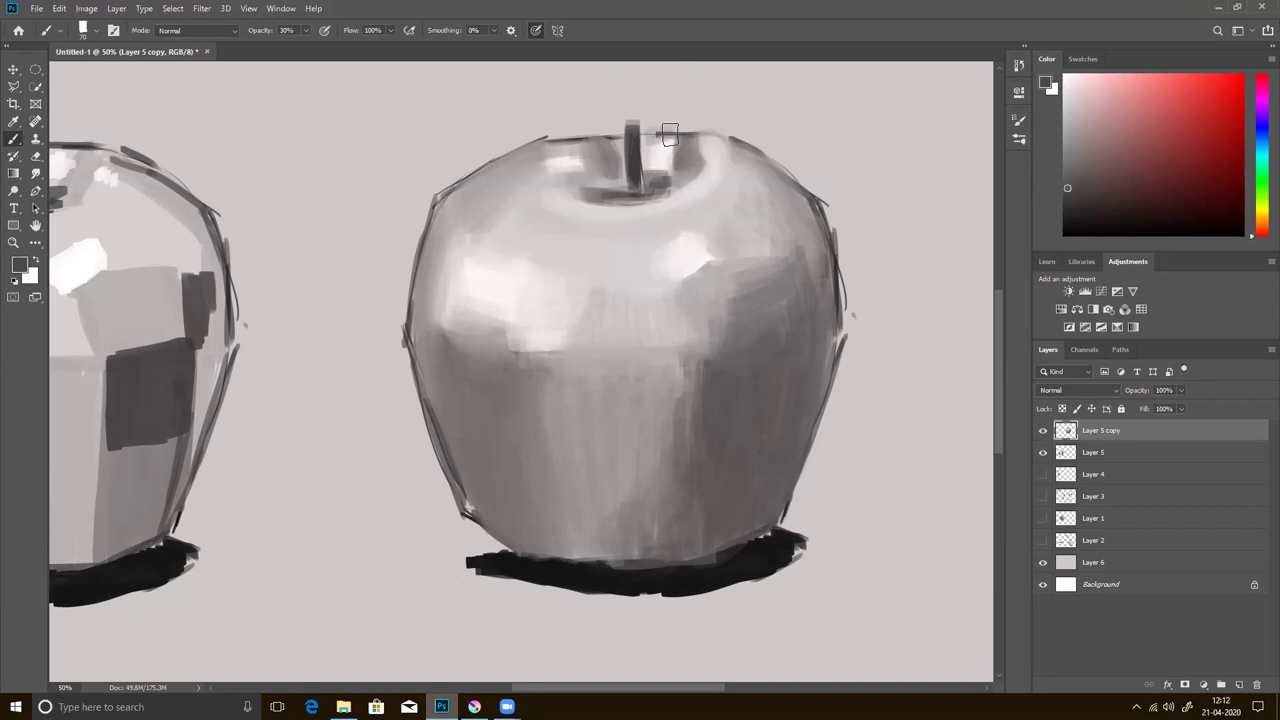
mouse_move(660, 134)
left_mouse_down()
mouse_move(747, 163)
mouse_move(714, 180)
mouse_move(694, 162)
left_mouse_up()
left_click(687, 224, "alt")
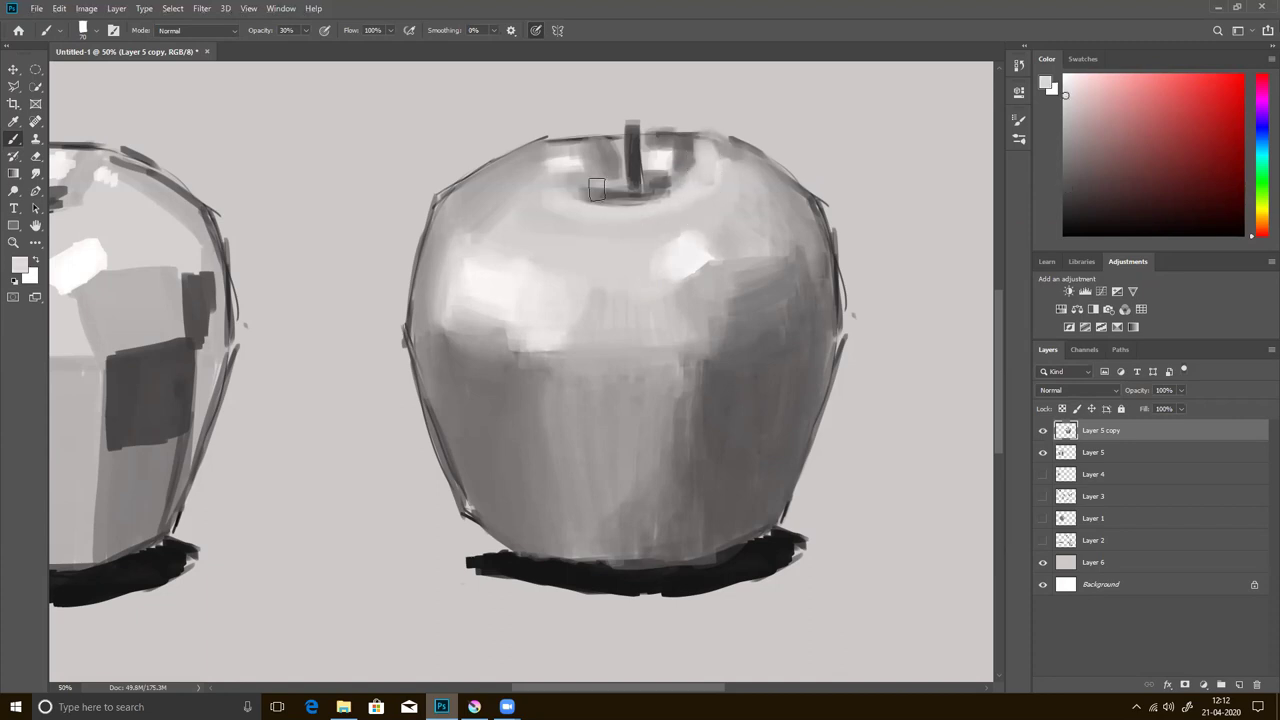
left_click(601, 141, "alt")
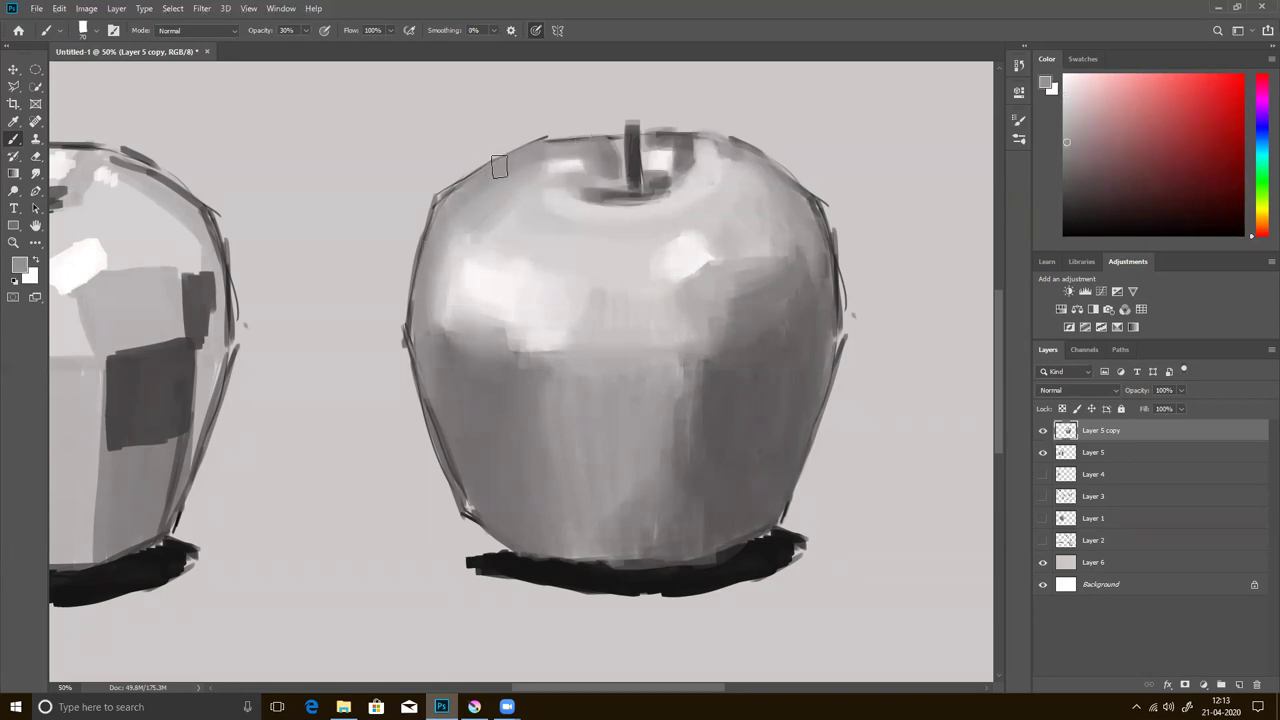
left_click_drag(405, 318, 426, 222)
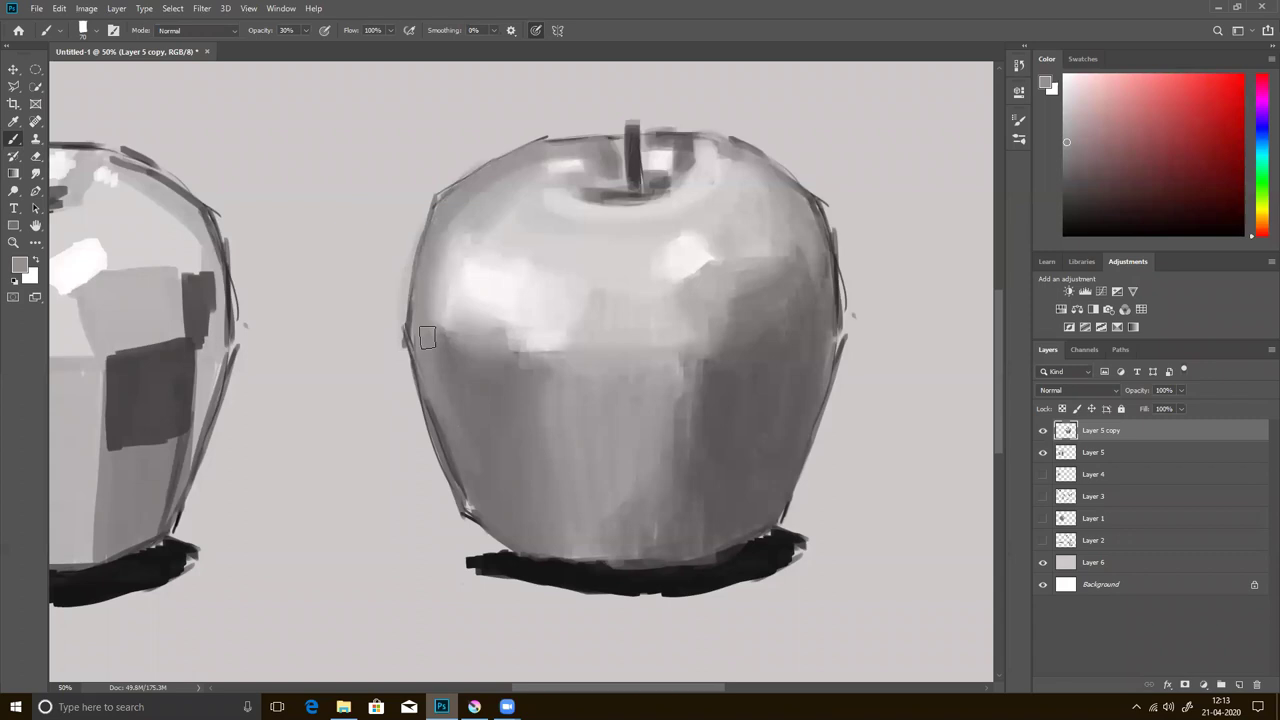
left_click(499, 493, "alt")
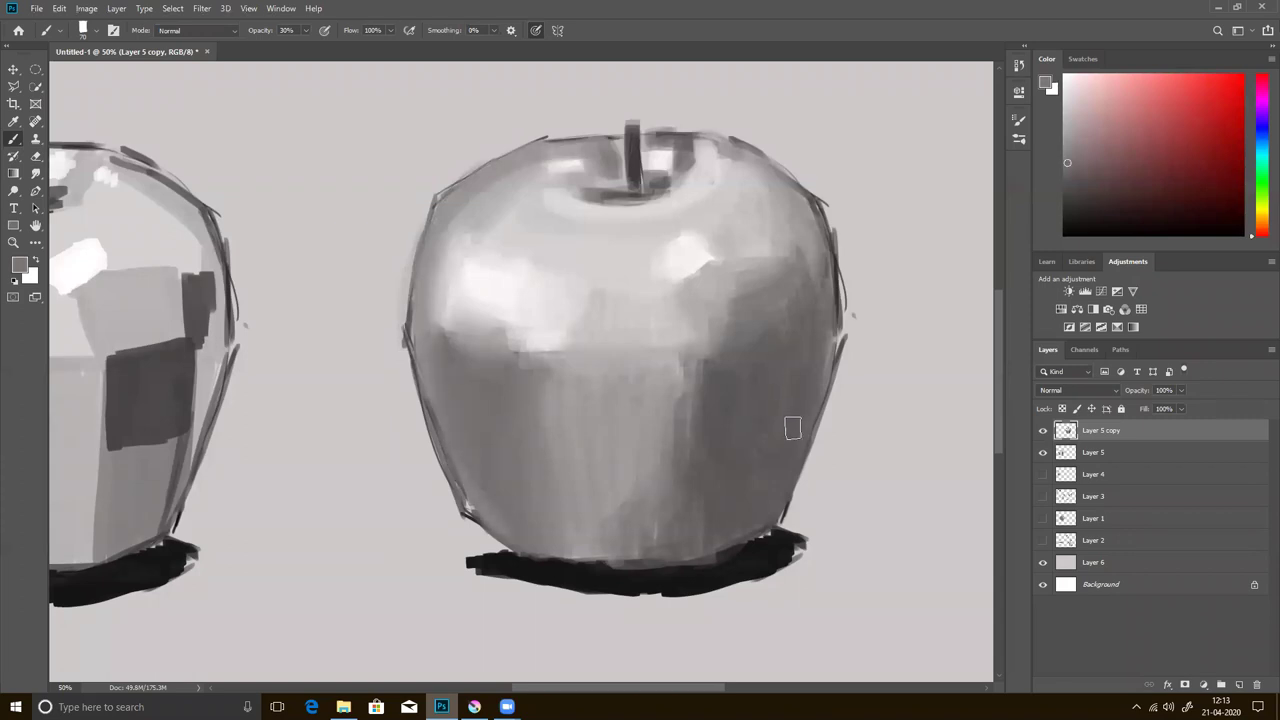
key("ctrl+minus")
key("ctrl+minus")
key("ctrl+minus")
key("ctrl+minus")
- Zoom in to 25% so both apples show side by side
key("ctrl+equal")
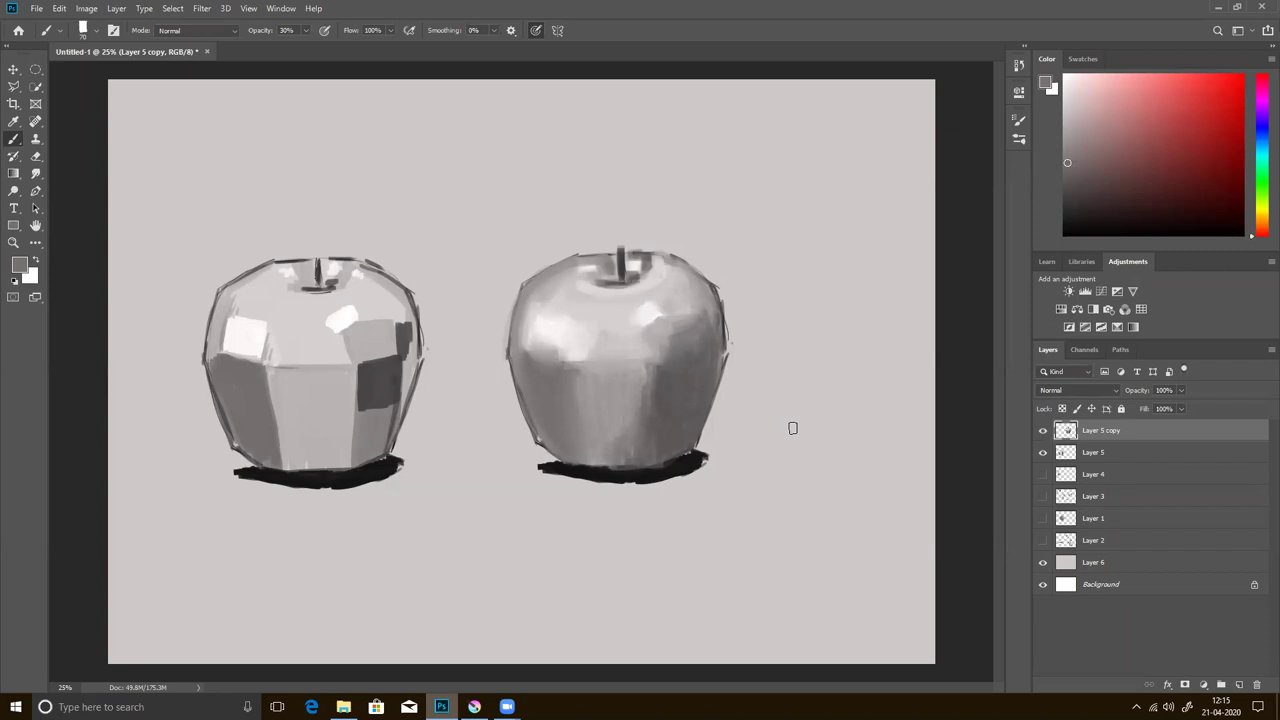
- Hide Layer 5, Layer 5 copy and Layer 6, and add an empty Layer 7
left_click(1043, 457)
left_click(1043, 430)
left_click(1043, 562)
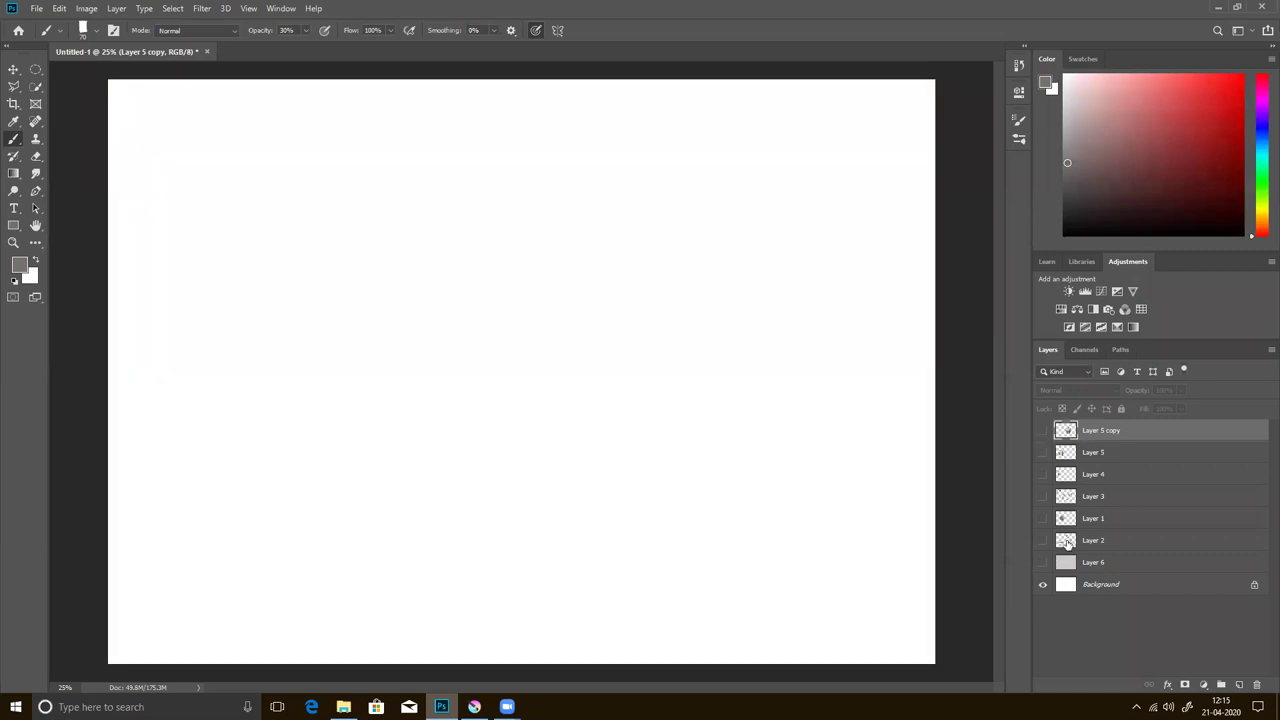
key("ctrl+minus")
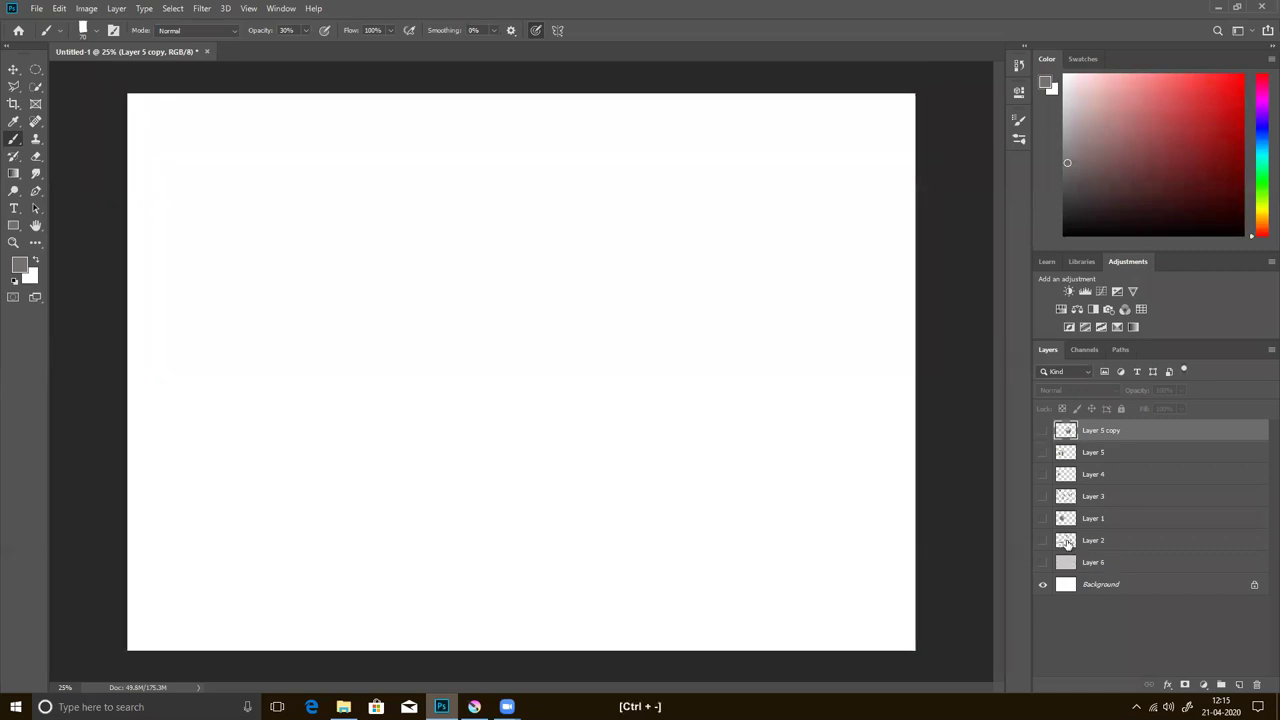
key("ctrl+equal")
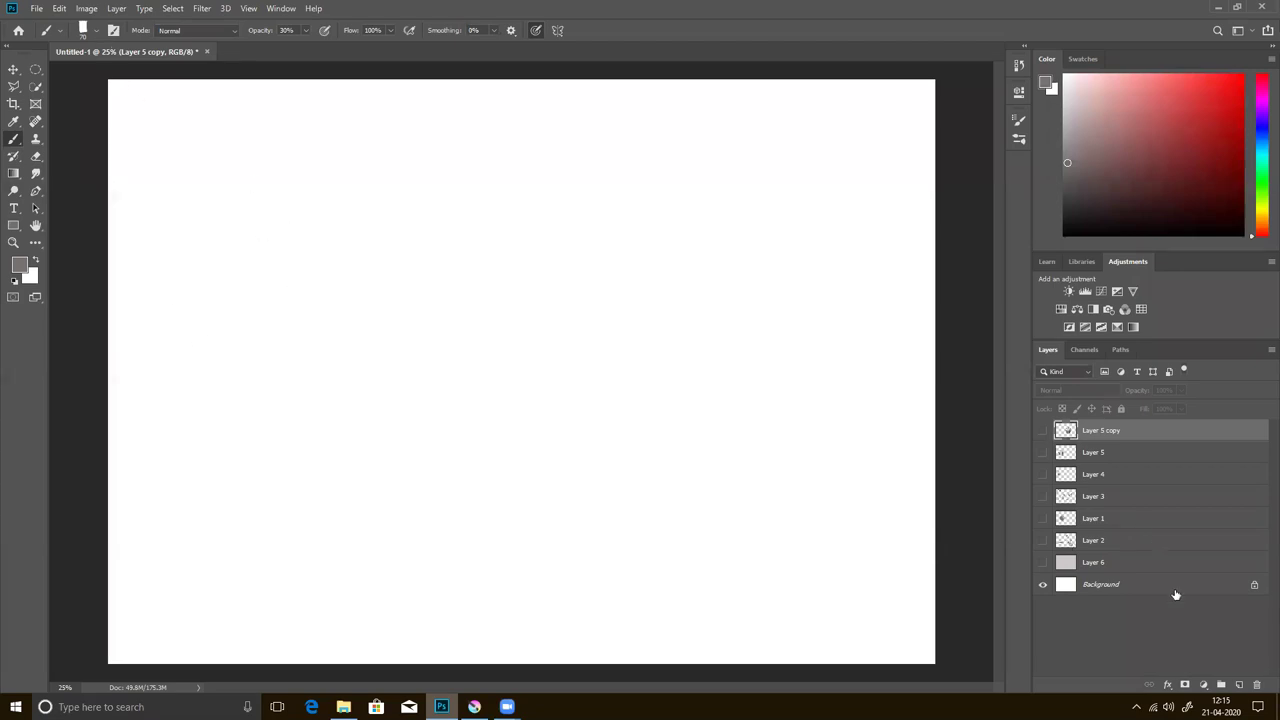
left_click(1239, 684)
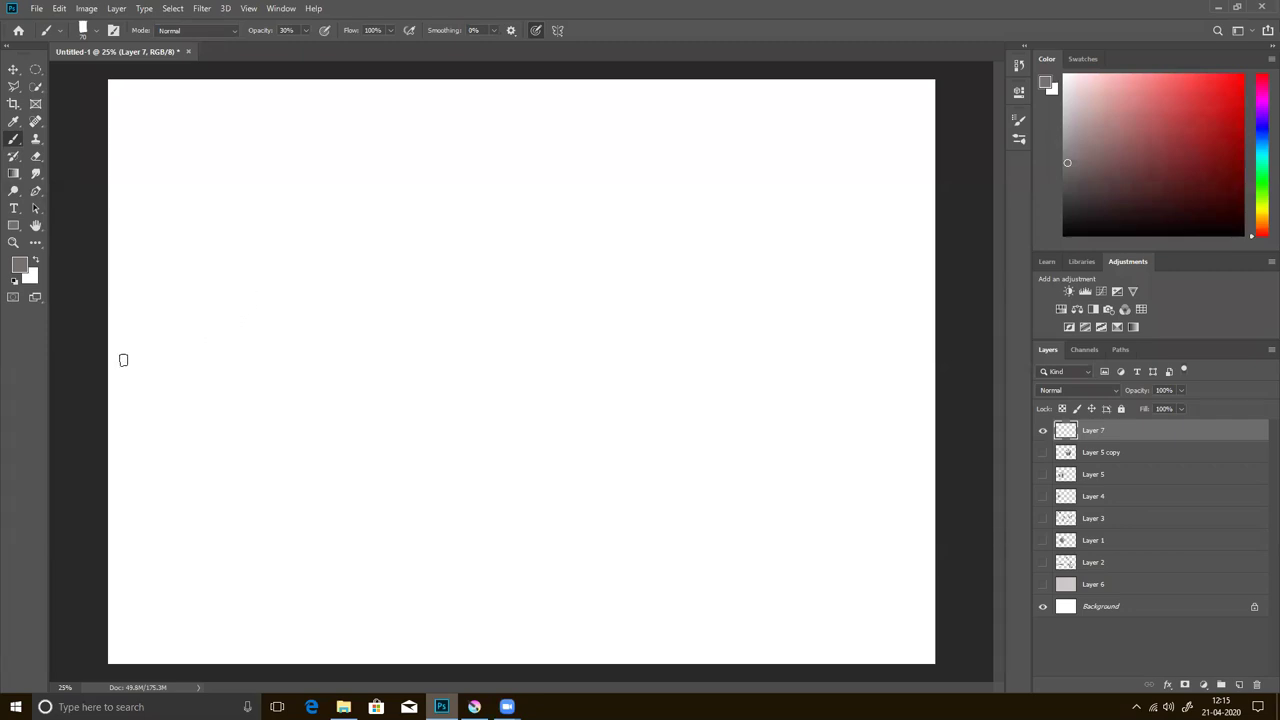
- Pick a light blue colour and set the brush size to 165
left_click(324, 386)
left_click_drag(1261, 155, 1261, 141)
left_click_drag(1097, 87, 1094, 81)
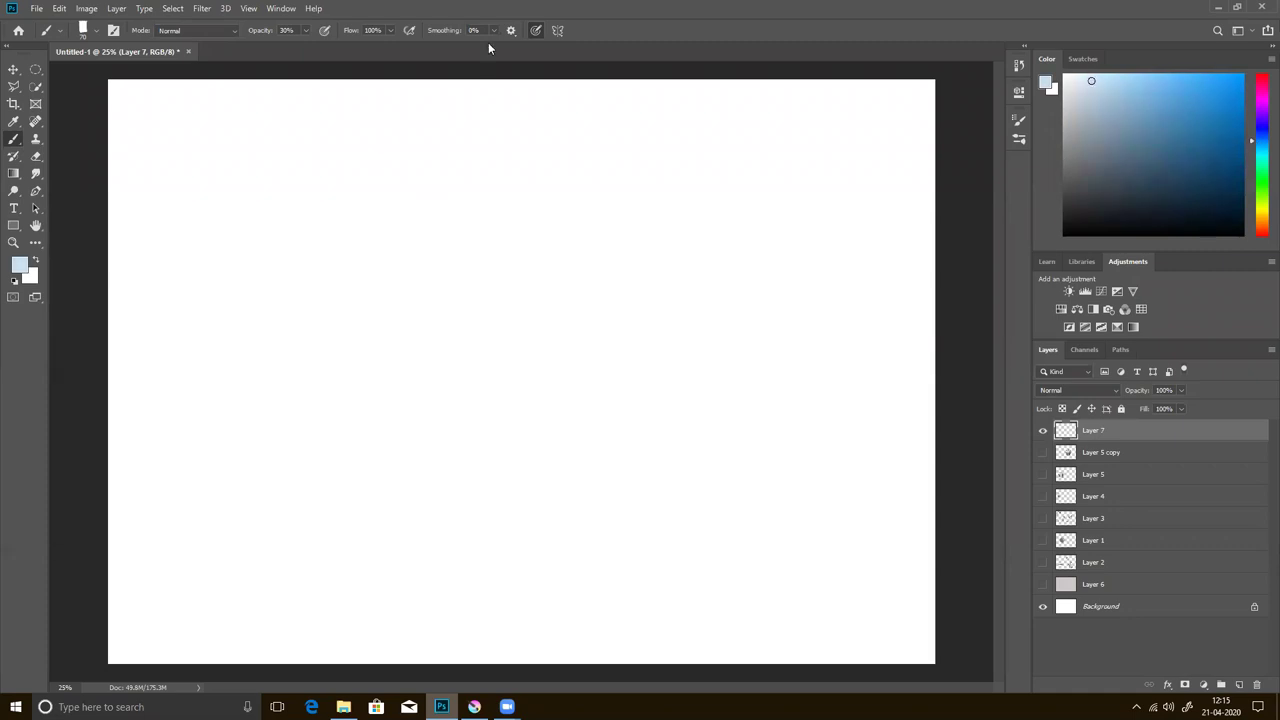
left_click(84, 30)
left_click_drag(132, 63, 861, 91)
left_click(481, 172)
- Brush a soft light-blue sky band across the top of the canvas
left_click_drag(186, 87, 908, 91)
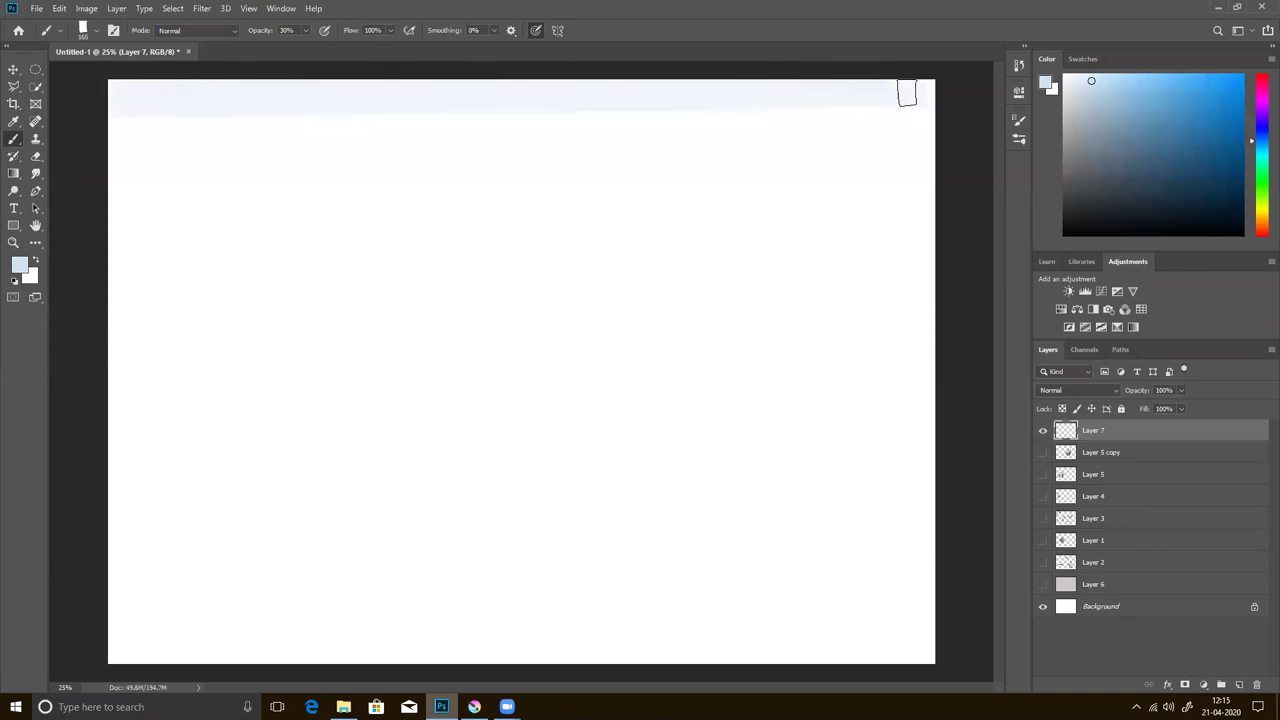
left_click_drag(129, 123, 523, 123)
left_click_drag(125, 159, 900, 115)
mouse_move(955, 167)
left_mouse_down()
mouse_move(471, 189)
mouse_move(115, 157)
mouse_move(380, 120)
mouse_move(151, 134)
mouse_move(743, 157)
mouse_move(852, 190)
mouse_move(146, 217)
mouse_move(326, 200)
left_mouse_up()
mouse_move(877, 153)
left_mouse_down()
mouse_move(897, 111)
mouse_move(626, 103)
mouse_move(877, 106)
mouse_move(304, 101)
mouse_move(921, 95)
left_mouse_up()
mouse_move(921, 95)
left_mouse_down()
mouse_move(111, 109)
mouse_move(883, 109)
mouse_move(369, 122)
mouse_move(899, 97)
left_mouse_up()
mouse_move(899, 97)
left_mouse_down()
mouse_move(107, 108)
mouse_move(911, 126)
mouse_move(597, 157)
mouse_move(129, 169)
mouse_move(894, 86)
mouse_move(296, 119)
left_mouse_up()
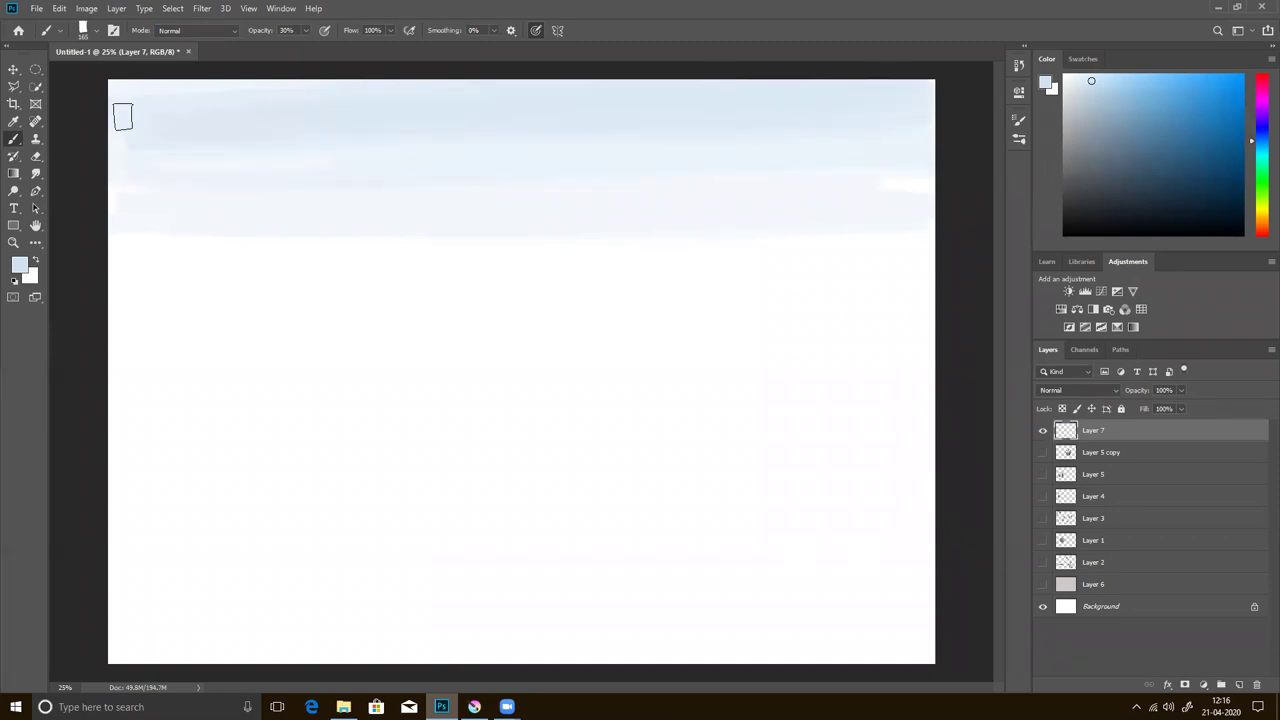
- Deepen the sky with a second blue and stroke a grey-blue horizon line
left_click(1122, 80)
mouse_move(881, 94)
left_mouse_down()
mouse_move(374, 86)
mouse_move(734, 86)
mouse_move(506, 86)
mouse_move(801, 115)
mouse_move(434, 143)
left_mouse_up()
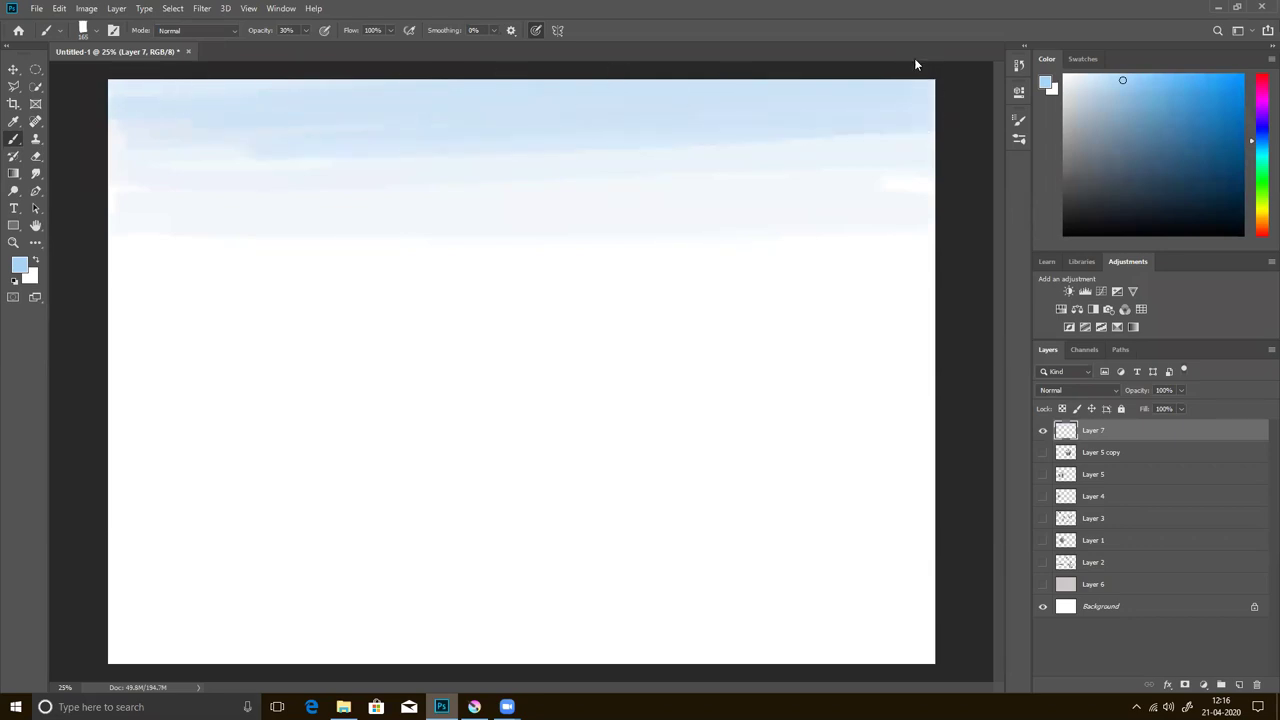
left_click(1104, 128)
left_click_drag(128, 288, 928, 290)
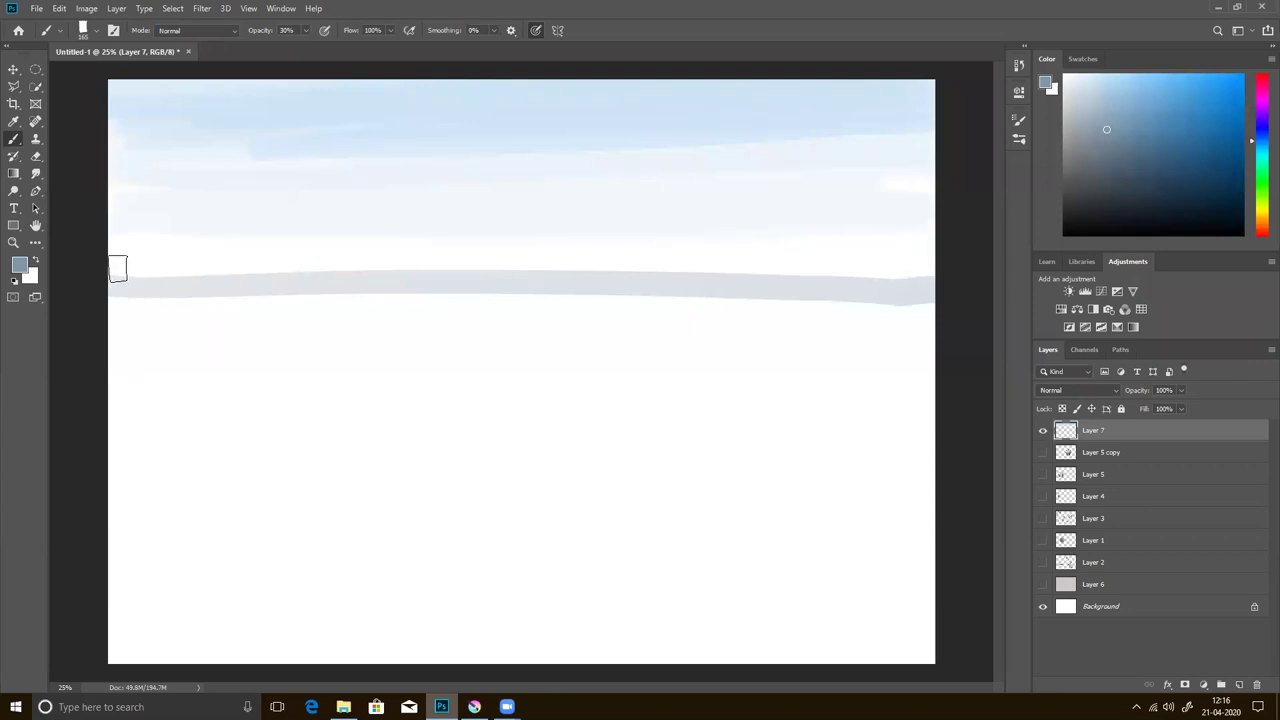
- Paint blocky grey buildings along the horizon and darken the ground band beneath
mouse_move(156, 270)
left_mouse_down()
mouse_move(126, 277)
mouse_move(120, 266)
mouse_move(141, 233)
mouse_move(154, 251)
mouse_move(180, 220)
mouse_move(200, 263)
mouse_move(234, 223)
mouse_move(254, 263)
mouse_move(326, 269)
mouse_move(386, 226)
mouse_move(423, 249)
mouse_move(386, 266)
mouse_move(418, 278)
mouse_move(140, 271)
left_mouse_up()
mouse_move(454, 266)
left_mouse_down()
mouse_move(446, 251)
mouse_move(486, 263)
mouse_move(511, 223)
mouse_move(514, 257)
mouse_move(559, 253)
mouse_move(528, 274)
mouse_move(586, 234)
mouse_move(620, 271)
mouse_move(631, 209)
mouse_move(657, 237)
mouse_move(651, 266)
mouse_move(677, 220)
mouse_move(703, 269)
mouse_move(749, 266)
mouse_move(794, 211)
mouse_move(800, 274)
mouse_move(840, 220)
mouse_move(860, 276)
mouse_move(903, 229)
mouse_move(911, 280)
left_mouse_up()
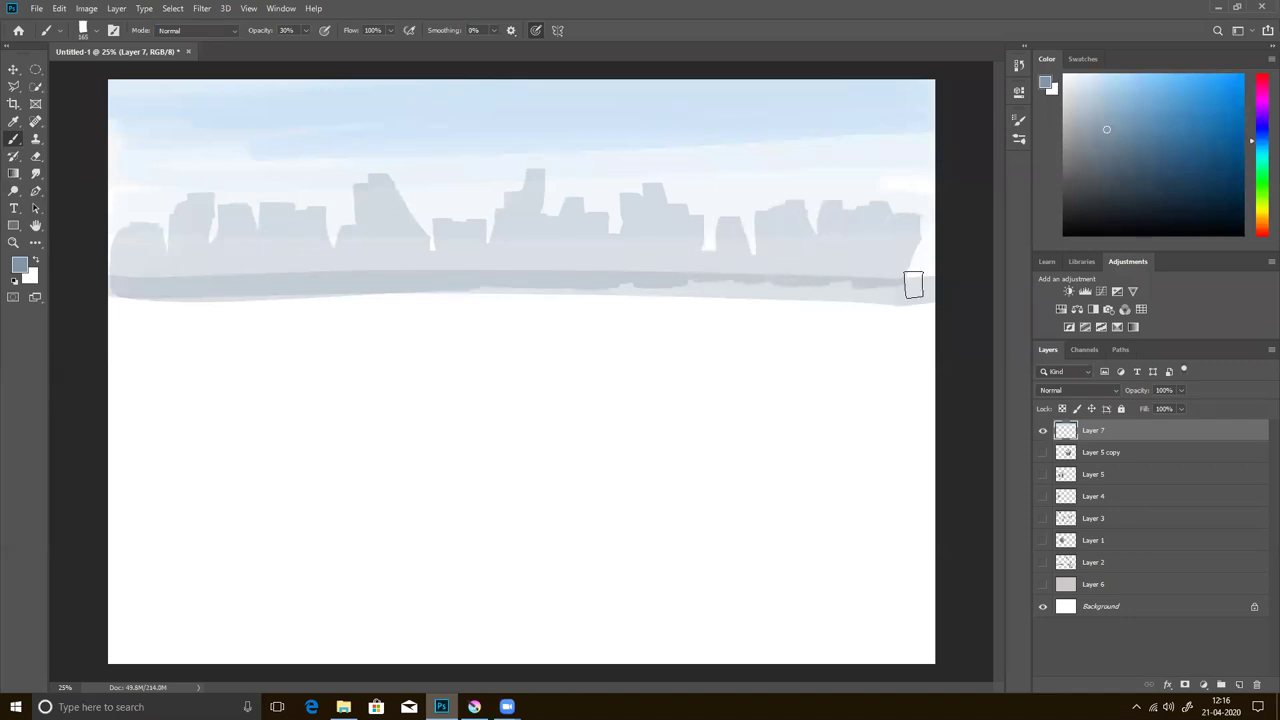
left_click_drag(617, 271, 829, 286)
left_click_drag(502, 288, 914, 285)
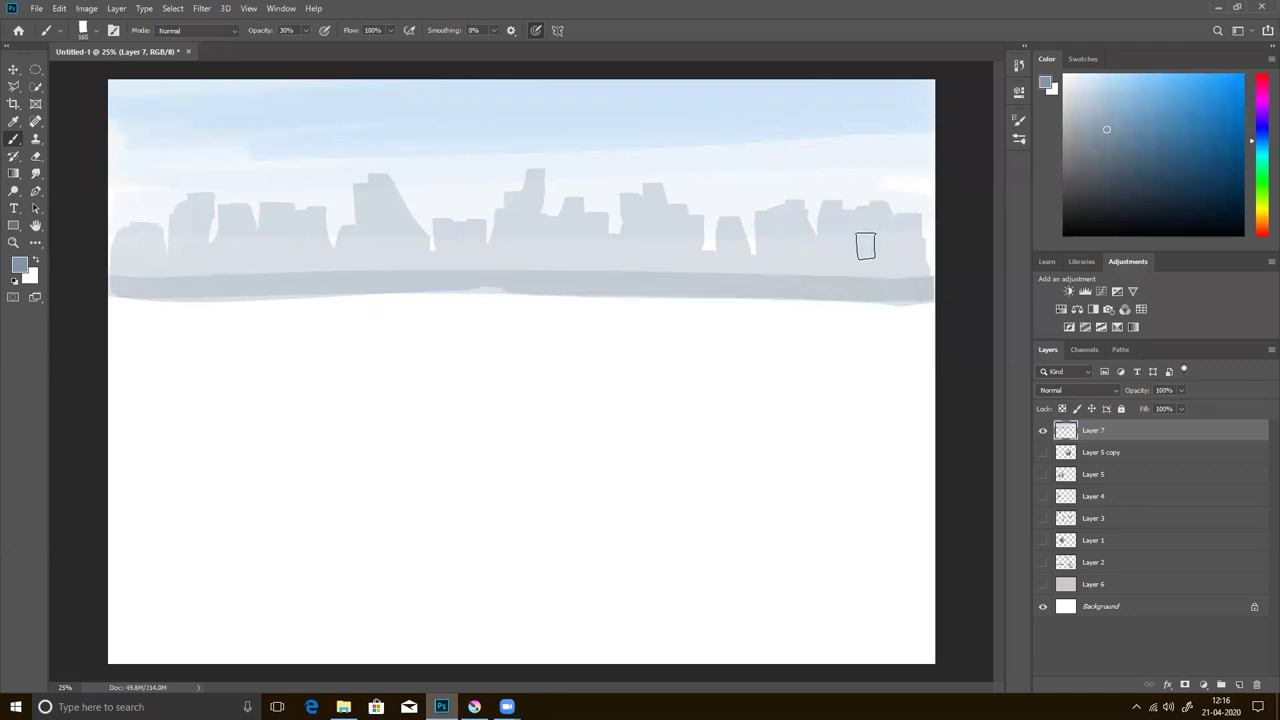
left_click_drag(120, 275, 923, 272)
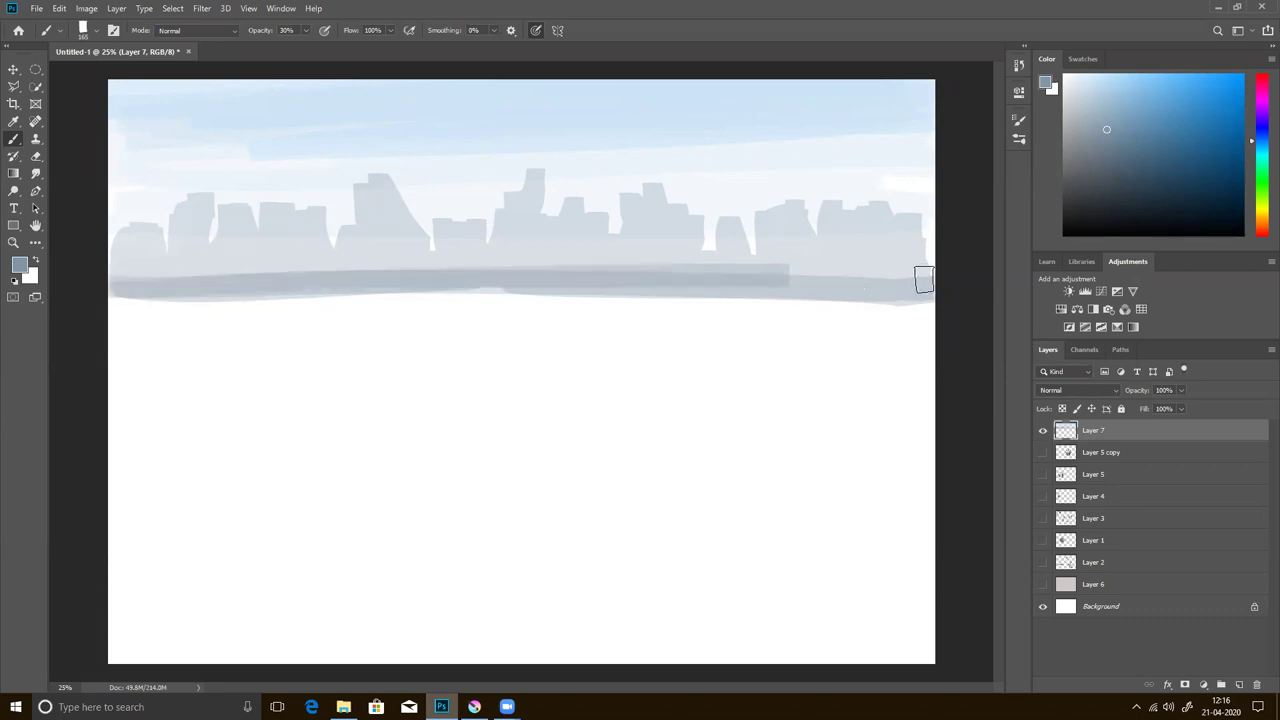
left_click(1113, 163)
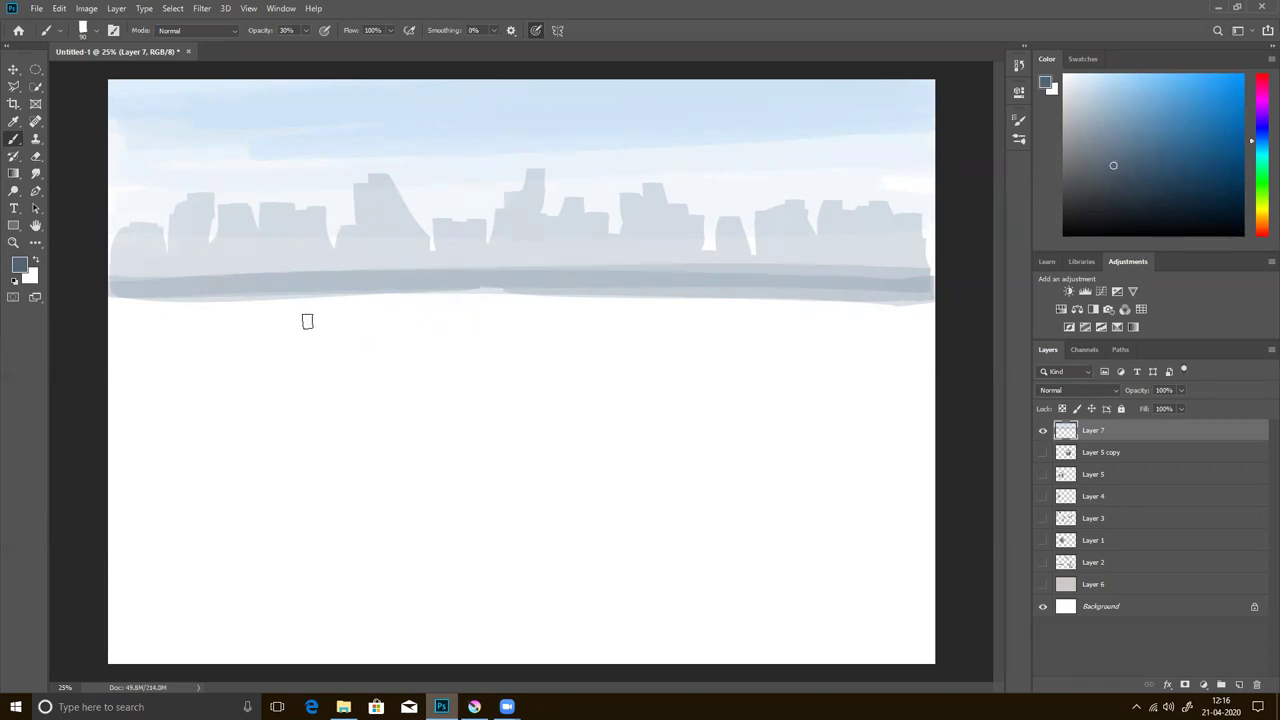
- Paint a dark grey middle-distance tree with a canopy and forked trunk
mouse_move(270, 324)
left_mouse_down()
mouse_move(459, 326)
mouse_move(451, 297)
mouse_move(407, 317)
mouse_move(423, 291)
mouse_move(361, 318)
mouse_move(309, 320)
mouse_move(329, 306)
mouse_move(291, 327)
mouse_move(305, 300)
mouse_move(300, 330)
mouse_move(340, 305)
mouse_move(366, 309)
mouse_move(355, 300)
mouse_move(364, 314)
mouse_move(410, 300)
mouse_move(440, 320)
mouse_move(330, 325)
mouse_move(450, 330)
mouse_move(474, 326)
mouse_move(476, 304)
left_mouse_up()
left_click(305, 30)
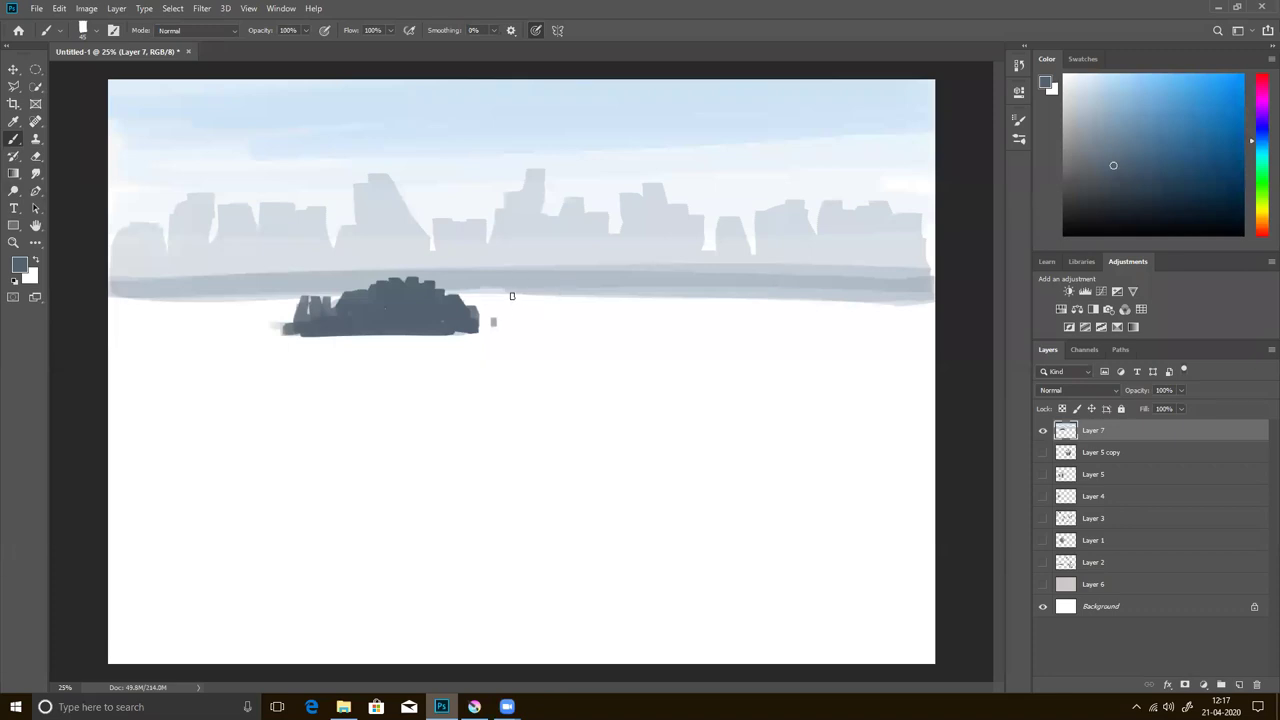
mouse_move(498, 290)
left_mouse_down()
mouse_move(569, 242)
mouse_move(560, 268)
mouse_move(590, 255)
mouse_move(545, 278)
mouse_move(587, 291)
mouse_move(598, 258)
mouse_move(624, 296)
mouse_move(604, 271)
mouse_move(602, 288)
mouse_move(627, 302)
left_mouse_up()
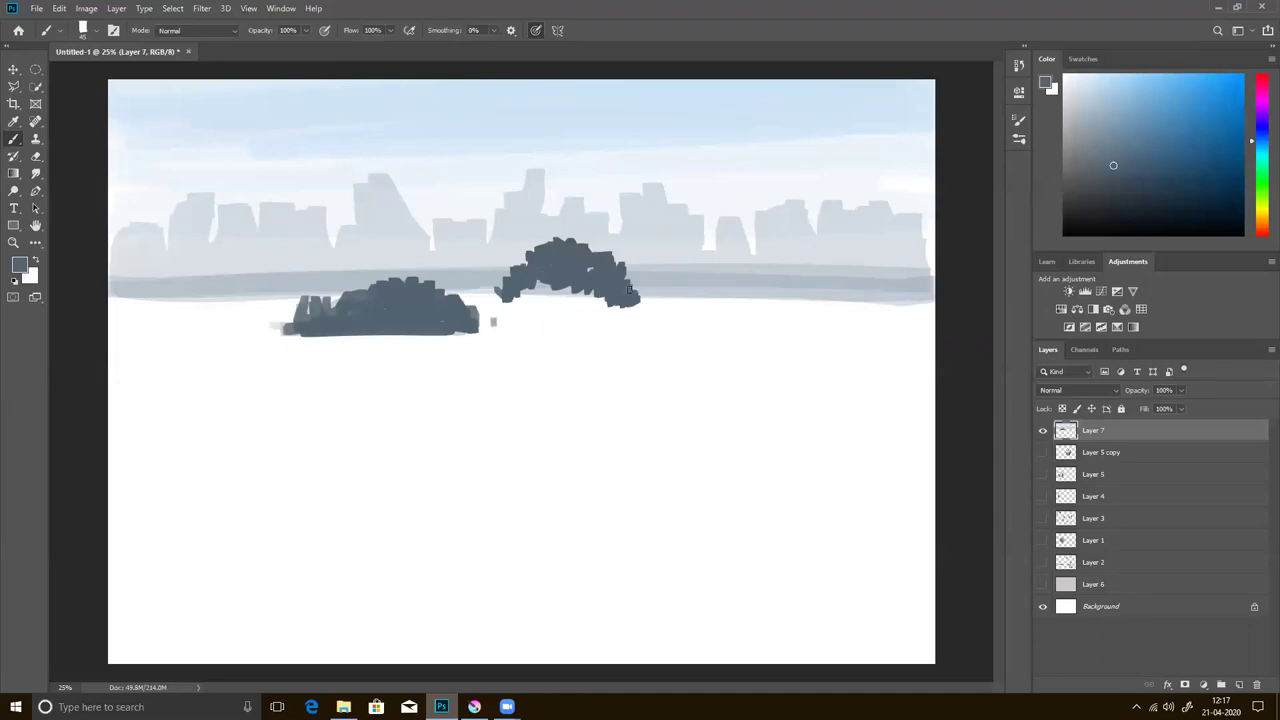
left_click_drag(531, 278, 558, 336)
left_click_drag(568, 292, 558, 330)
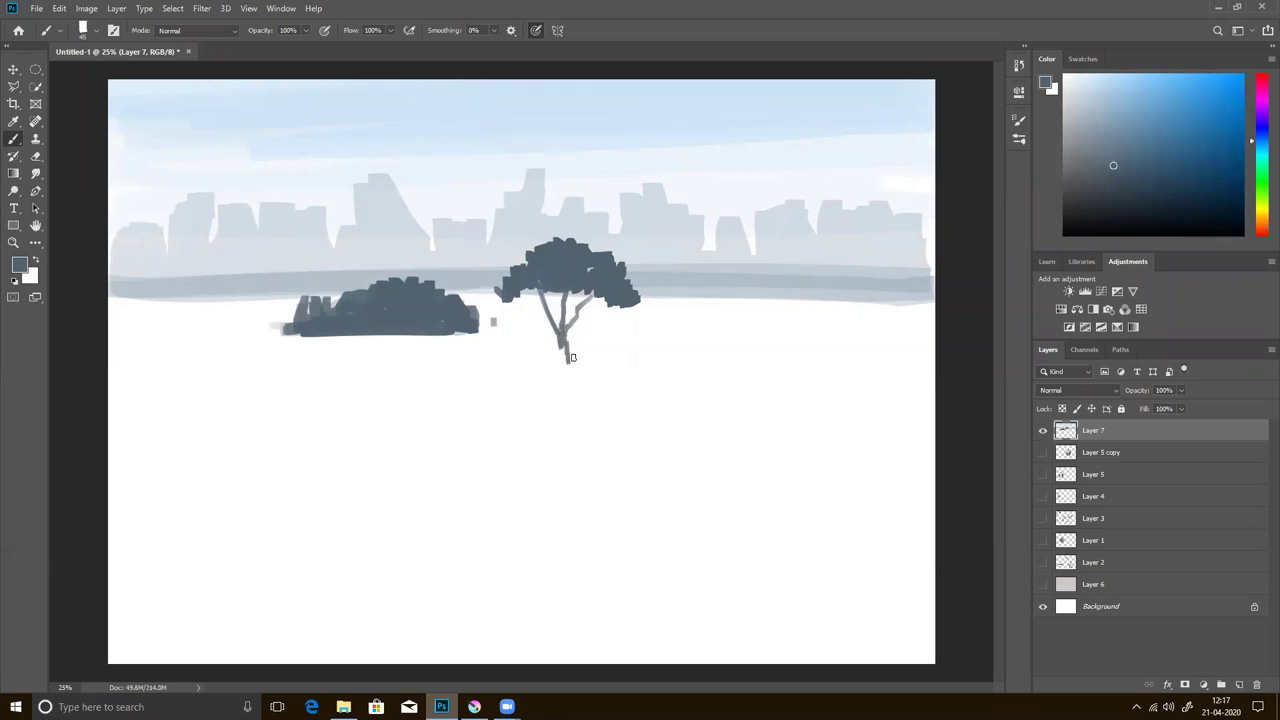
- Add a low rocky ground strip beneath the tree stretching to the right
mouse_move(500, 358)
left_mouse_down()
mouse_move(550, 360)
mouse_move(432, 371)
left_mouse_up()
mouse_move(544, 358)
left_mouse_down()
mouse_move(640, 362)
mouse_move(590, 370)
mouse_move(674, 361)
mouse_move(662, 345)
mouse_move(688, 365)
mouse_move(710, 330)
mouse_move(700, 340)
mouse_move(728, 350)
mouse_move(745, 305)
mouse_move(778, 296)
mouse_move(745, 335)
mouse_move(776, 344)
mouse_move(740, 356)
mouse_move(790, 360)
mouse_move(720, 360)
mouse_move(862, 356)
left_mouse_up()
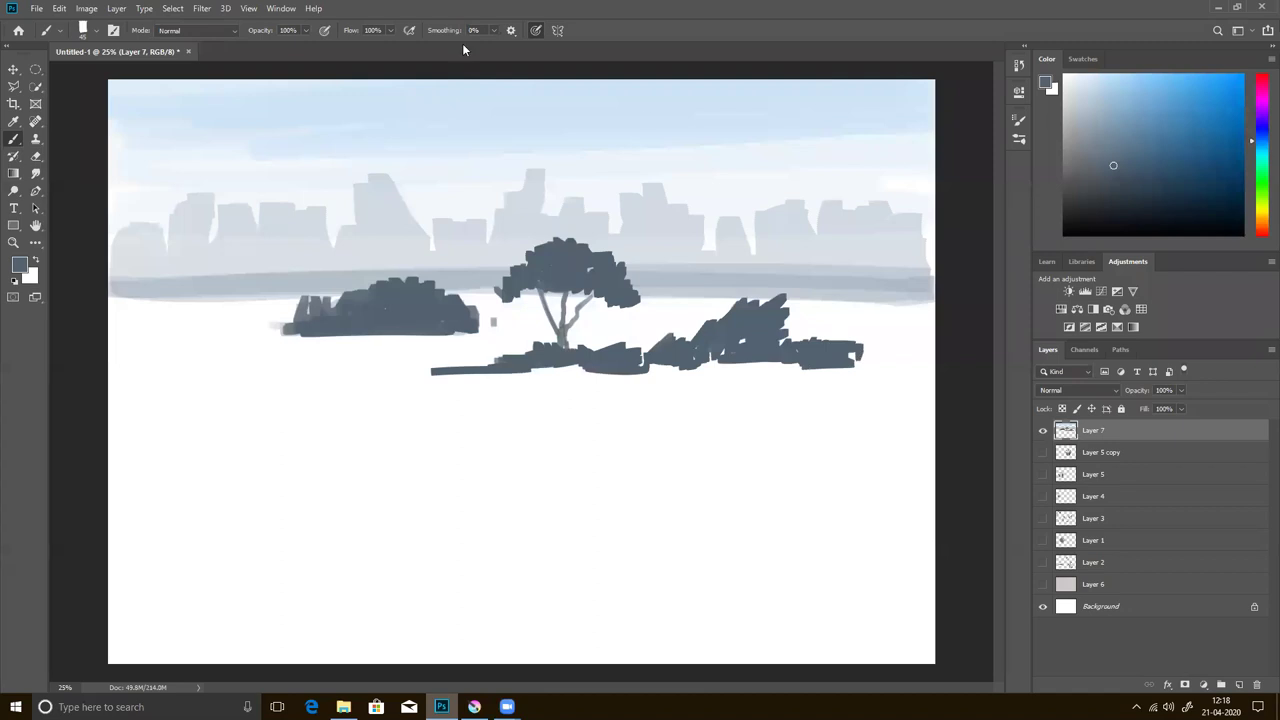
left_click_drag(825, 362, 920, 352)
left_click_drag(802, 343, 830, 336)
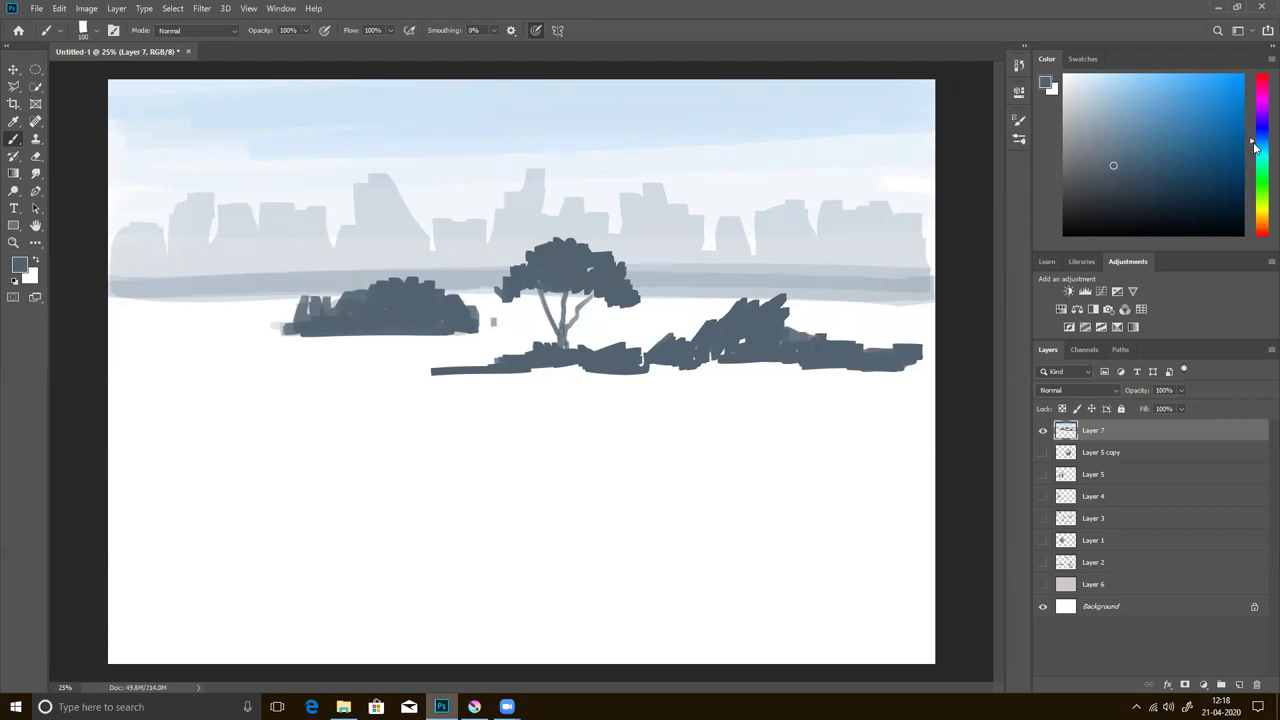
left_click_drag(1254, 146, 1254, 157)
- Paint dark teal-black foreground masses at the lower left and dark streaks across the lower canvas
left_click(1105, 178)
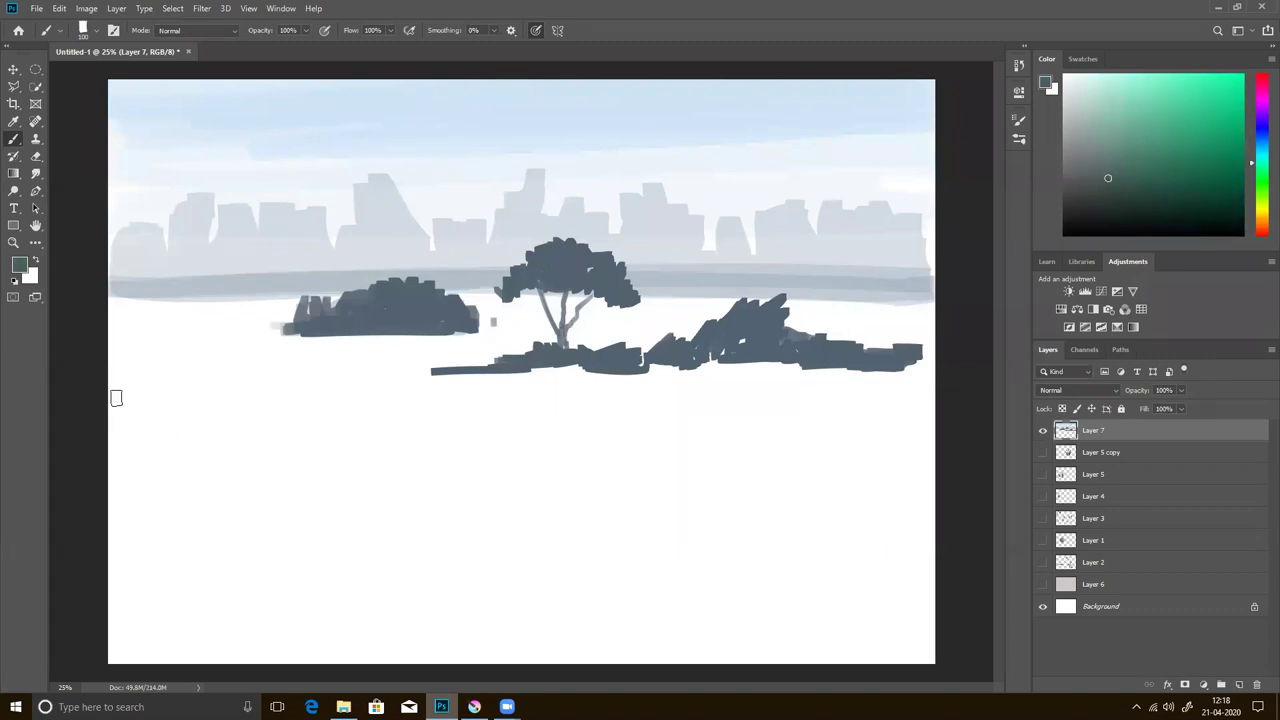
left_click_drag(134, 396, 108, 396)
left_click(1126, 206)
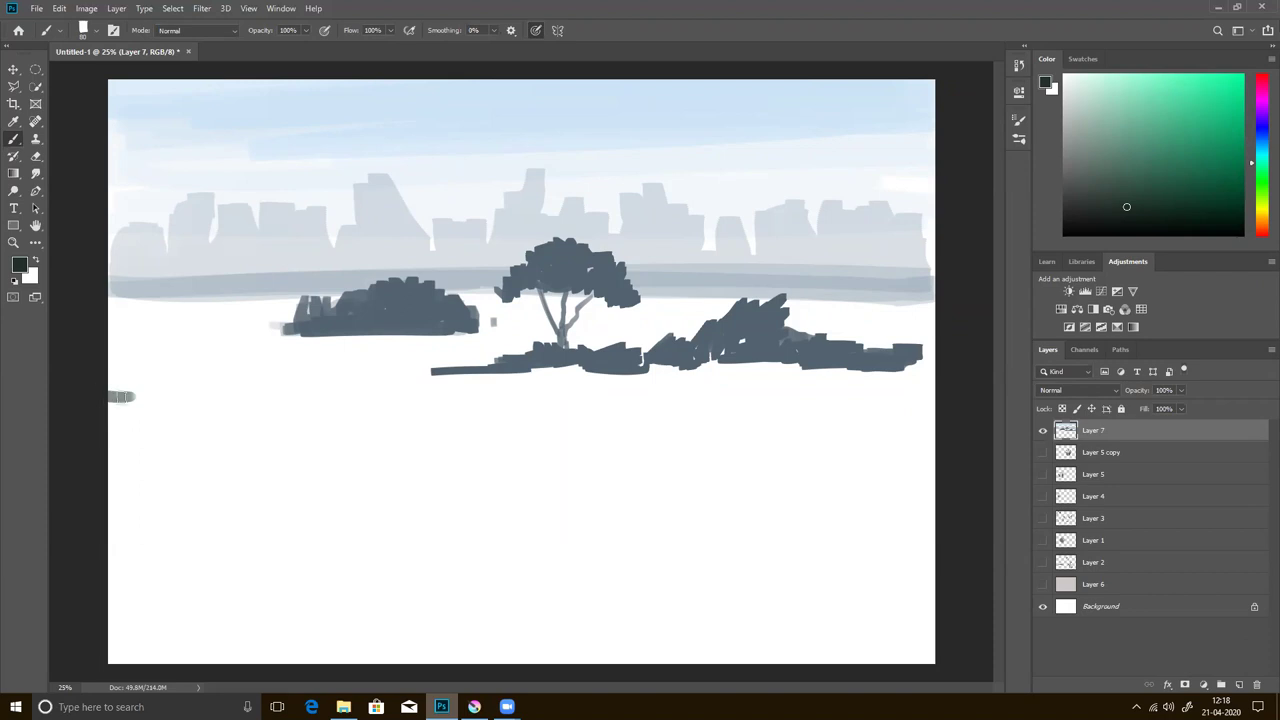
mouse_move(170, 396)
left_mouse_down()
mouse_move(108, 396)
mouse_move(246, 400)
mouse_move(108, 400)
mouse_move(268, 404)
left_mouse_up()
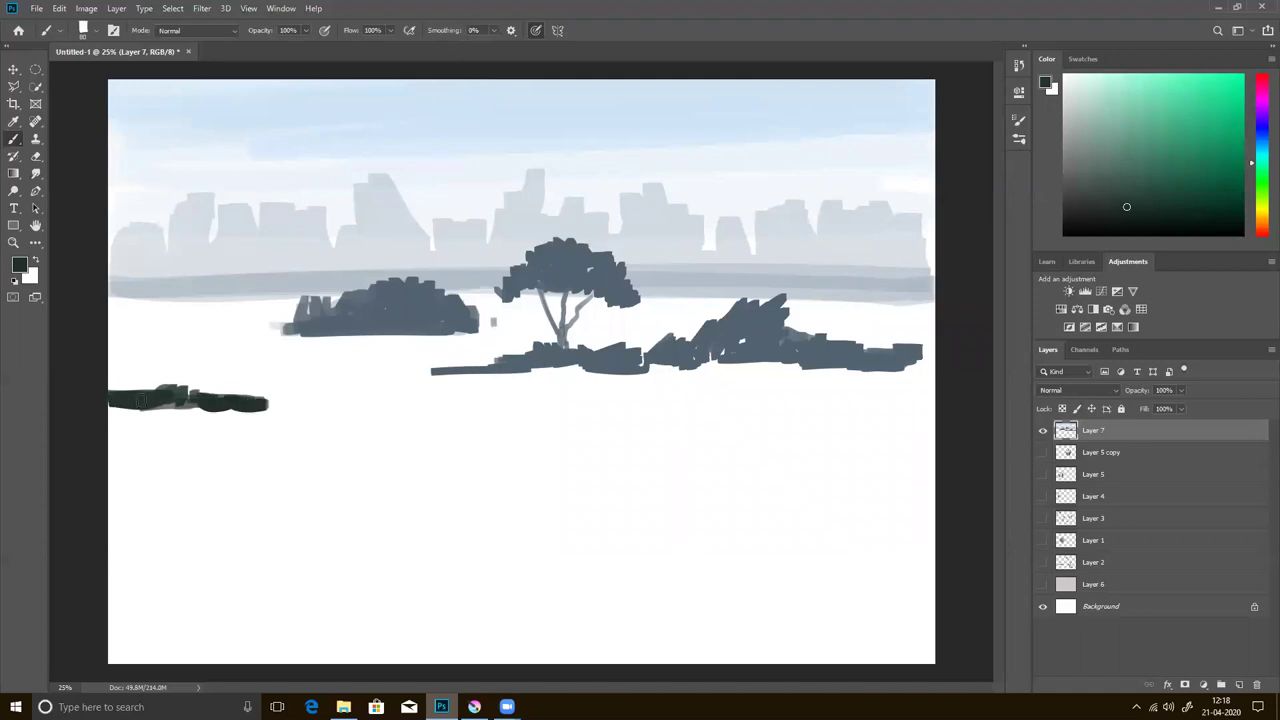
mouse_move(168, 408)
left_mouse_down()
mouse_move(115, 420)
mouse_move(180, 425)
mouse_move(115, 430)
left_mouse_up()
mouse_move(208, 443)
left_mouse_down()
mouse_move(123, 440)
mouse_move(240, 434)
mouse_move(403, 452)
mouse_move(128, 430)
mouse_move(118, 445)
mouse_move(218, 457)
mouse_move(112, 470)
mouse_move(180, 494)
mouse_move(110, 462)
mouse_move(125, 488)
mouse_move(250, 488)
mouse_move(245, 476)
mouse_move(180, 503)
mouse_move(318, 492)
mouse_move(305, 505)
mouse_move(323, 527)
mouse_move(410, 504)
mouse_move(335, 486)
mouse_move(545, 568)
left_mouse_up()
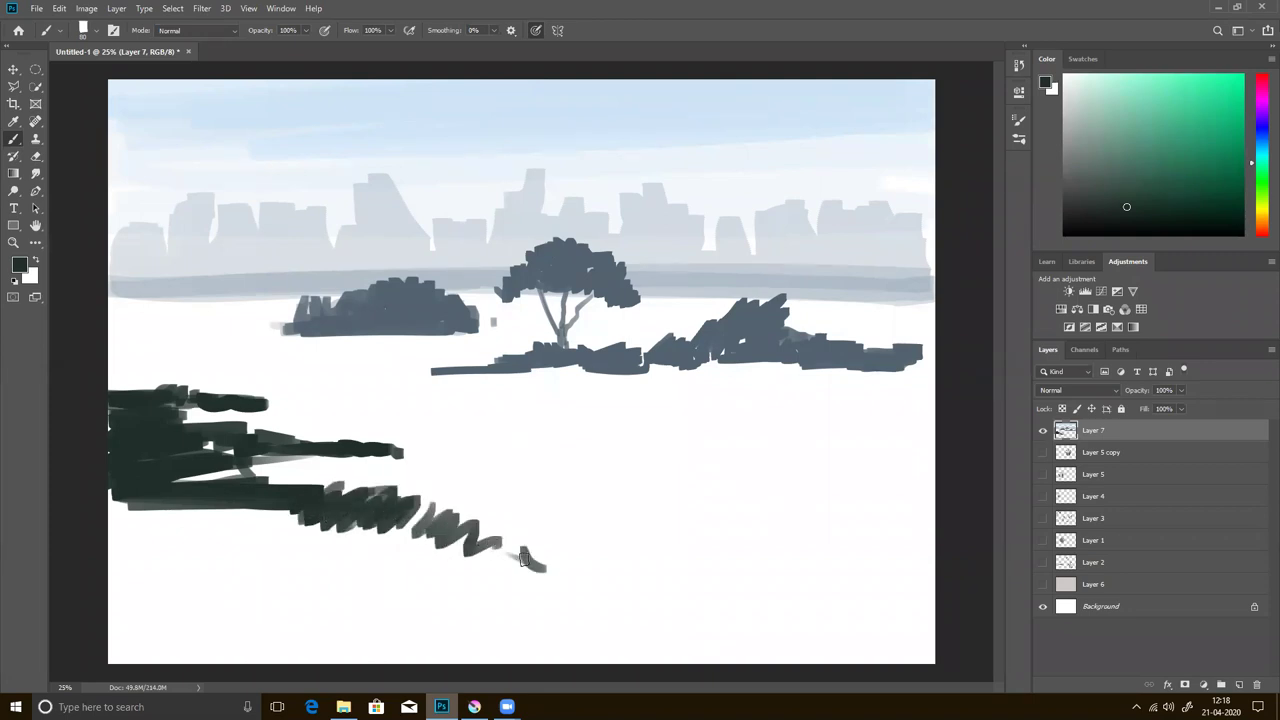
mouse_move(724, 589)
left_mouse_down()
mouse_move(646, 563)
mouse_move(946, 544)
mouse_move(898, 540)
left_mouse_up()
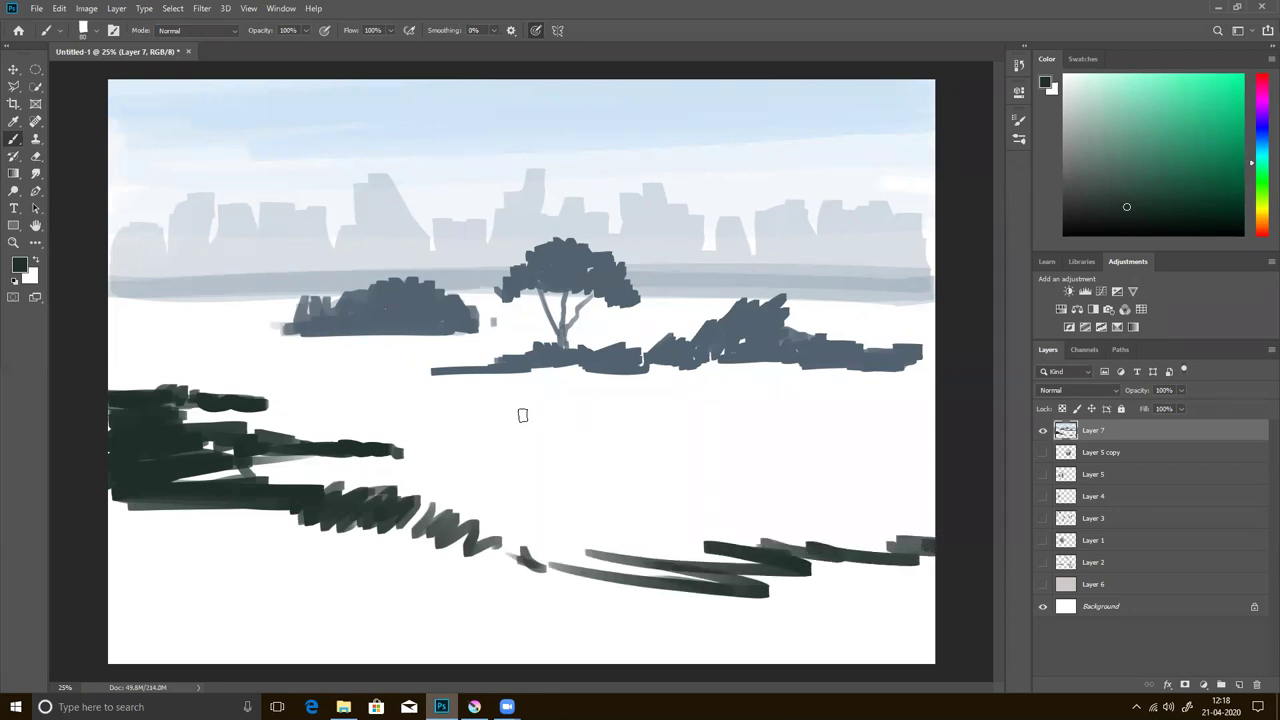
mouse_move(457, 427)
left_mouse_down()
mouse_move(543, 418)
mouse_move(731, 434)
mouse_move(806, 414)
mouse_move(827, 444)
mouse_move(915, 438)
mouse_move(928, 425)
mouse_move(893, 455)
mouse_move(820, 440)
mouse_move(900, 428)
mouse_move(571, 432)
mouse_move(860, 450)
mouse_move(590, 436)
left_mouse_up()
- Brush black over the lower-left foreground and bottom edge, covering the white gaps and lighter streaks
mouse_move(199, 460)
left_mouse_down()
mouse_move(124, 490)
mouse_move(96, 550)
mouse_move(114, 584)
mouse_move(337, 538)
mouse_move(408, 540)
mouse_move(385, 512)
mouse_move(238, 510)
left_mouse_up()
mouse_move(405, 520)
left_mouse_down()
mouse_move(260, 620)
mouse_move(300, 655)
mouse_move(306, 591)
mouse_move(108, 658)
mouse_move(313, 593)
mouse_move(310, 664)
mouse_move(460, 667)
mouse_move(546, 613)
left_mouse_up()
mouse_move(433, 609)
left_mouse_down()
mouse_move(488, 618)
mouse_move(408, 608)
mouse_move(263, 651)
mouse_move(139, 656)
mouse_move(237, 586)
mouse_move(71, 591)
mouse_move(80, 631)
mouse_move(146, 660)
left_mouse_up()
mouse_move(158, 477)
left_mouse_down()
mouse_move(106, 443)
mouse_move(150, 470)
mouse_move(119, 550)
mouse_move(163, 534)
mouse_move(160, 591)
mouse_move(77, 526)
mouse_move(246, 449)
mouse_move(194, 466)
mouse_move(143, 407)
mouse_move(173, 403)
left_mouse_up()
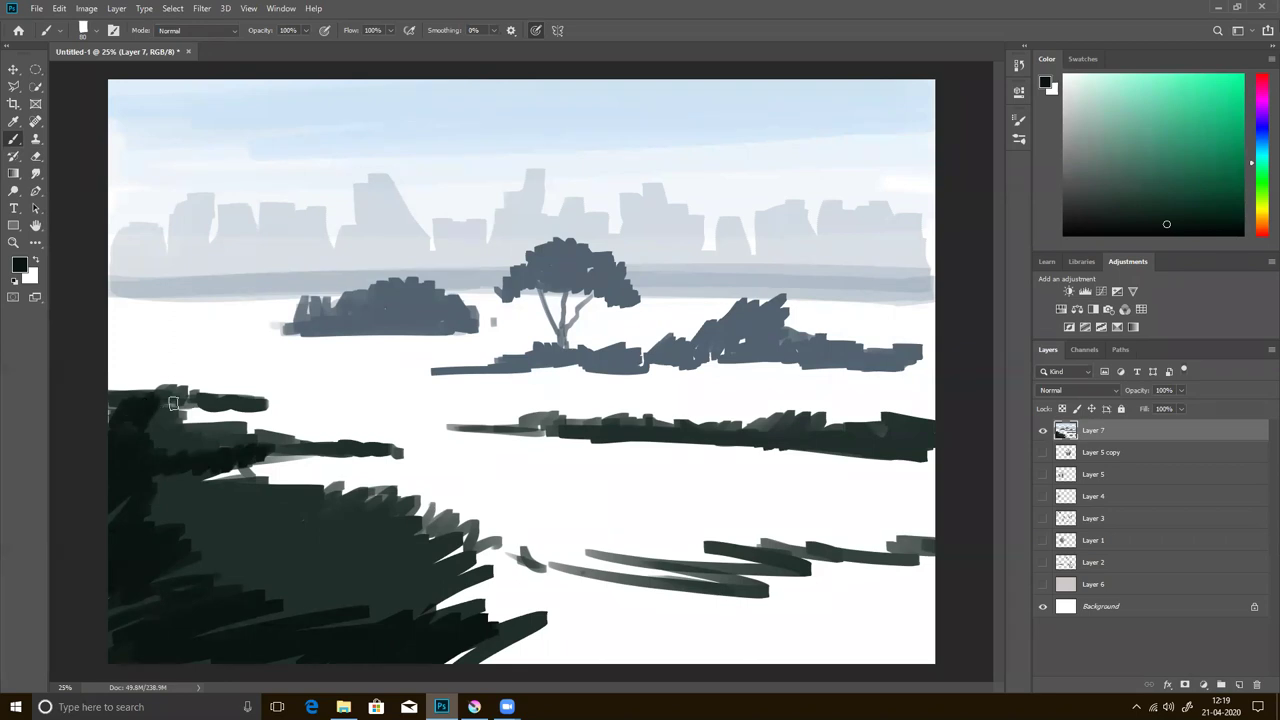
mouse_move(157, 509)
left_mouse_down()
mouse_move(137, 534)
mouse_move(157, 557)
mouse_move(272, 542)
mouse_move(249, 523)
mouse_move(237, 566)
mouse_move(306, 580)
mouse_move(410, 587)
mouse_move(490, 568)
mouse_move(498, 598)
mouse_move(455, 662)
mouse_move(590, 585)
mouse_move(667, 615)
mouse_move(446, 663)
mouse_move(830, 673)
mouse_move(595, 590)
mouse_move(608, 574)
mouse_move(722, 586)
mouse_move(784, 628)
mouse_move(820, 578)
mouse_move(798, 582)
mouse_move(837, 566)
mouse_move(820, 671)
mouse_move(933, 626)
mouse_move(783, 606)
mouse_move(743, 617)
mouse_move(897, 649)
left_mouse_up()
mouse_move(536, 625)
left_mouse_down()
mouse_move(741, 596)
mouse_move(698, 688)
left_mouse_up()
mouse_move(576, 588)
left_mouse_down()
mouse_move(180, 637)
mouse_move(266, 674)
mouse_move(135, 651)
mouse_move(109, 606)
mouse_move(226, 587)
left_mouse_up()
mouse_move(408, 591)
left_mouse_down()
mouse_move(420, 563)
mouse_move(284, 518)
mouse_move(194, 517)
mouse_move(186, 480)
mouse_move(150, 505)
left_mouse_up()
left_click_drag(476, 558, 614, 569)
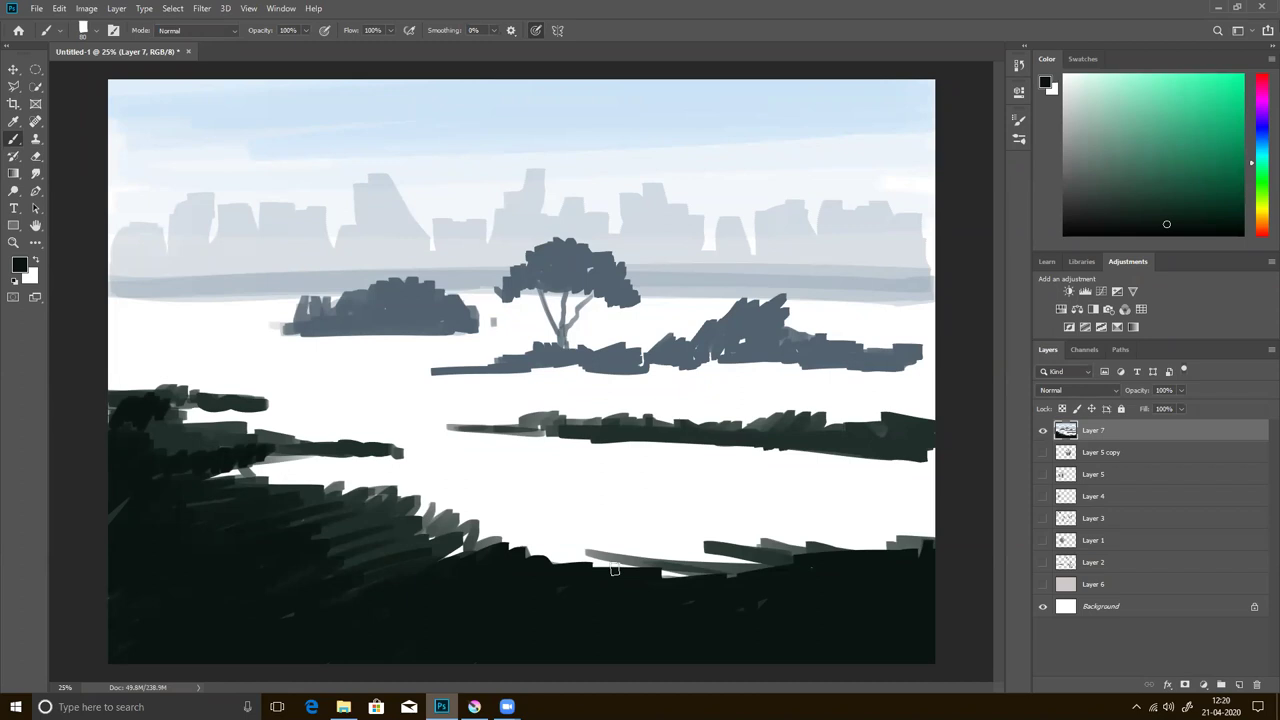
- Sample blue-grey skyline colours and paint small pale trees into the distant skyline
left_click(786, 268, "alt")
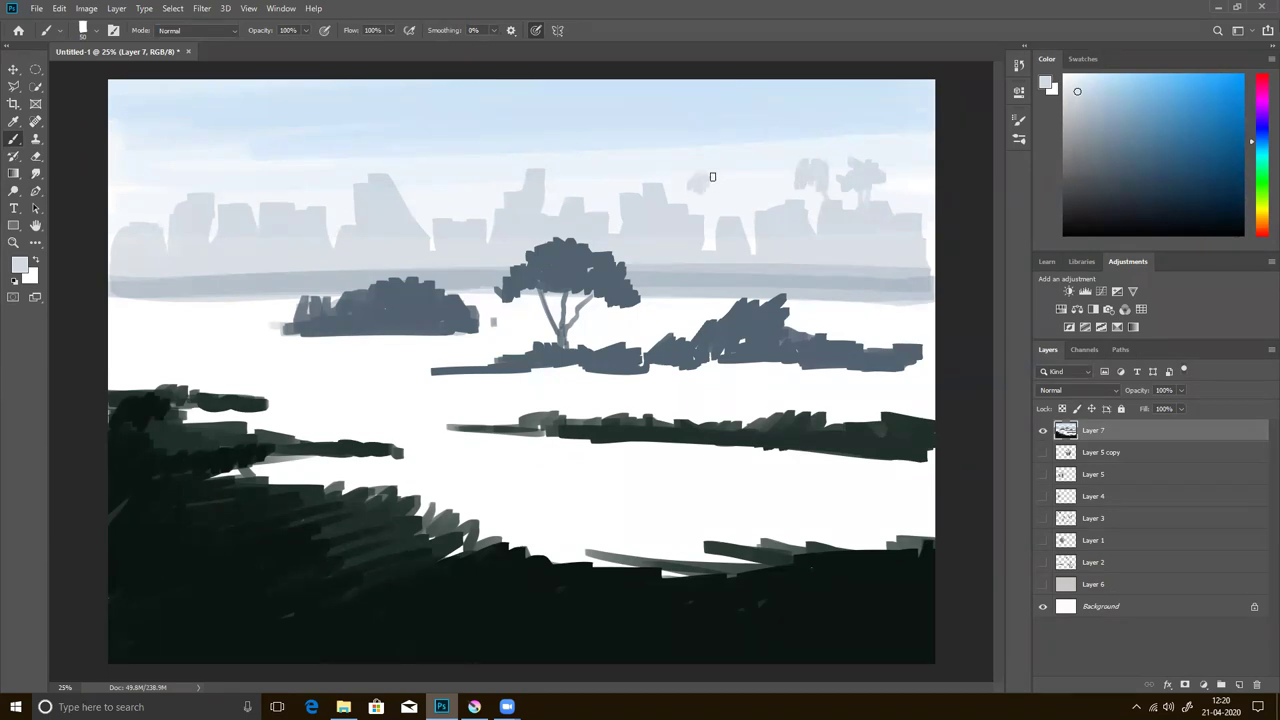
mouse_move(703, 239)
left_mouse_down()
mouse_move(743, 174)
mouse_move(748, 189)
left_mouse_up()
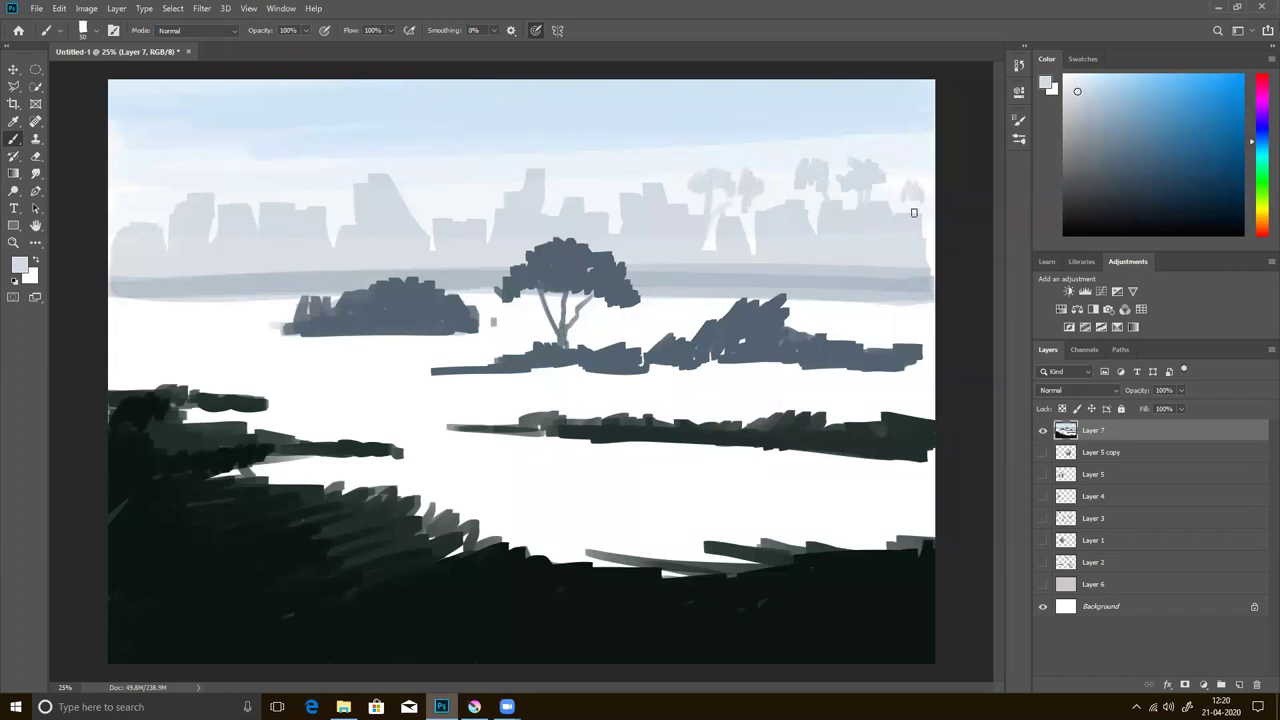
left_click(714, 265, "alt")
left_click_drag(695, 272, 692, 219)
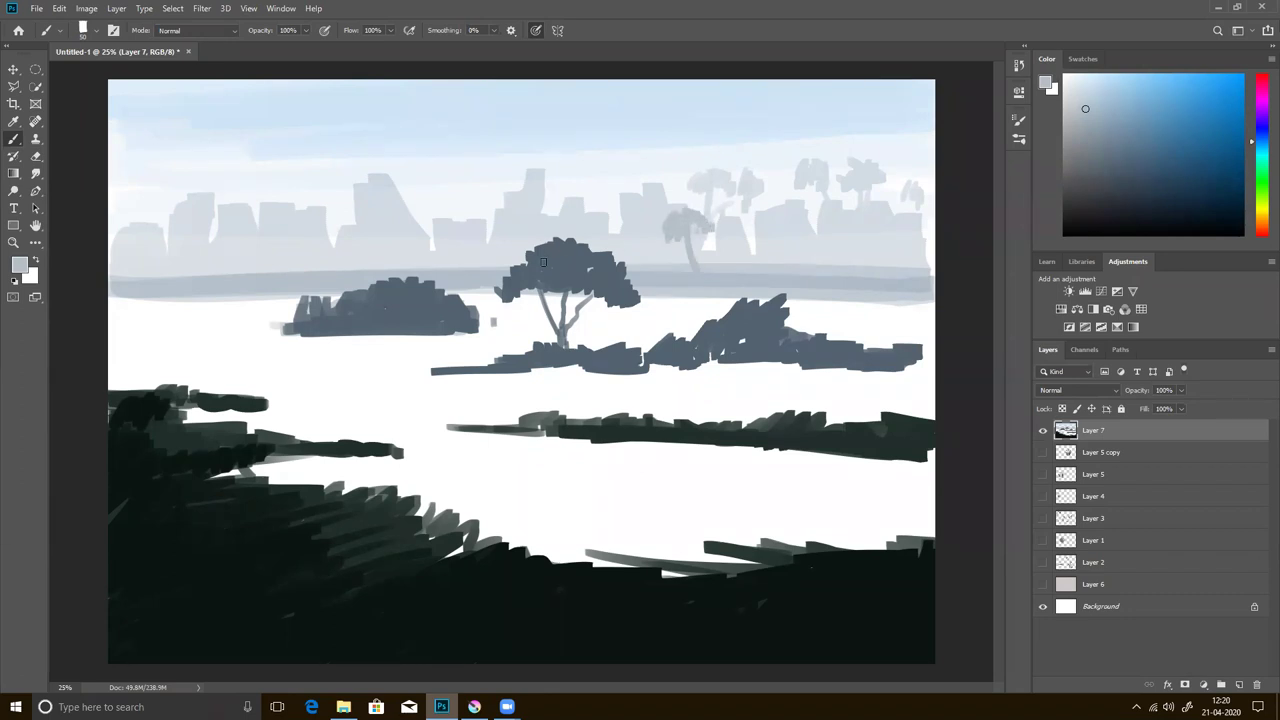
mouse_move(466, 248)
left_mouse_down()
mouse_move(460, 214)
mouse_move(472, 219)
left_mouse_up()
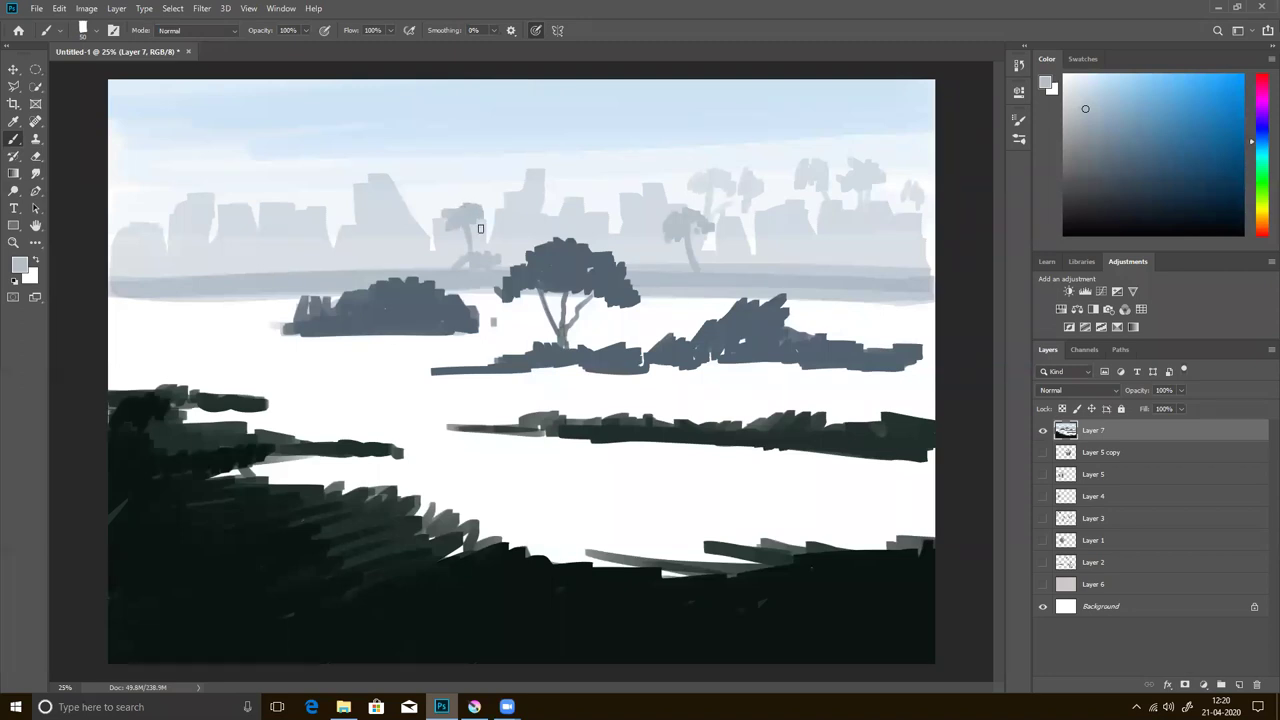
mouse_move(783, 256)
left_mouse_down()
mouse_move(788, 224)
mouse_move(817, 222)
left_mouse_up()
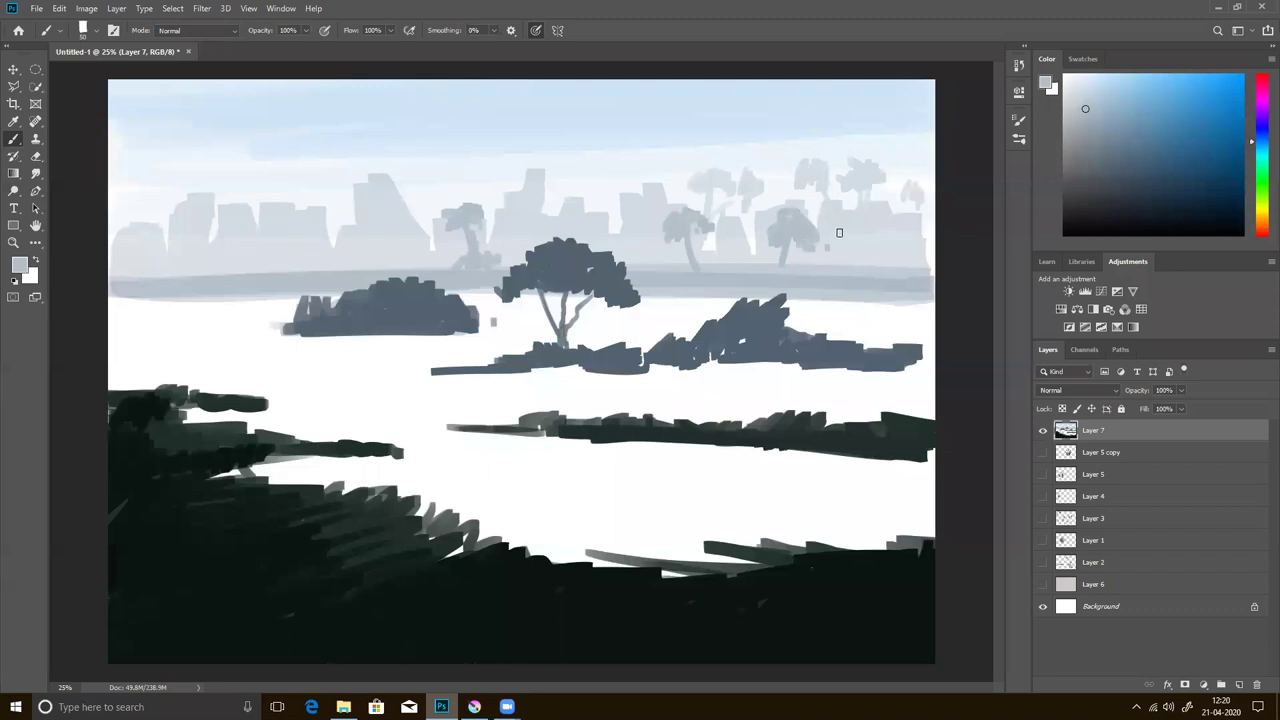
mouse_move(824, 257)
left_mouse_down()
mouse_move(846, 229)
mouse_move(877, 263)
mouse_move(897, 262)
mouse_move(860, 228)
mouse_move(915, 240)
mouse_move(895, 263)
mouse_move(913, 242)
left_mouse_up()
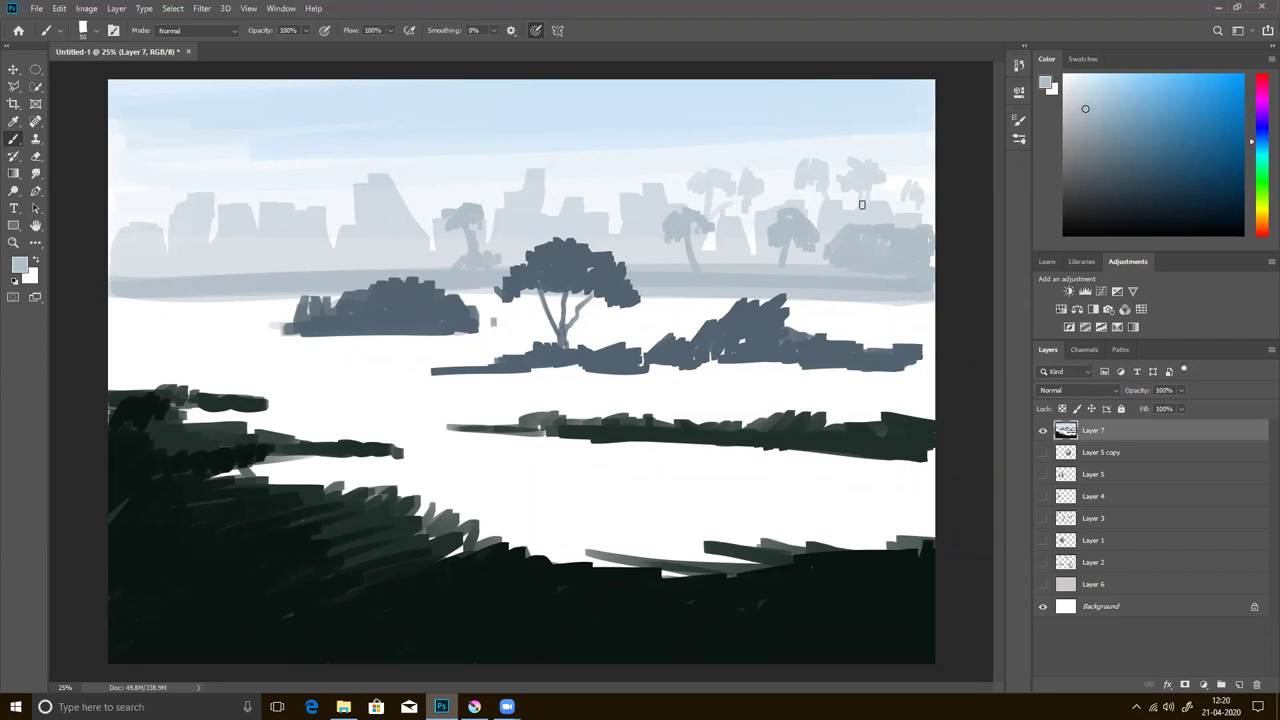
- Sample the darker grey-blue and paint a dark bush at the skyline's right end
left_click(759, 345, "alt")
mouse_move(786, 278)
left_mouse_down()
mouse_move(848, 274)
mouse_move(902, 231)
mouse_move(920, 276)
mouse_move(882, 266)
left_mouse_up()
left_click_drag(920, 285, 762, 277)
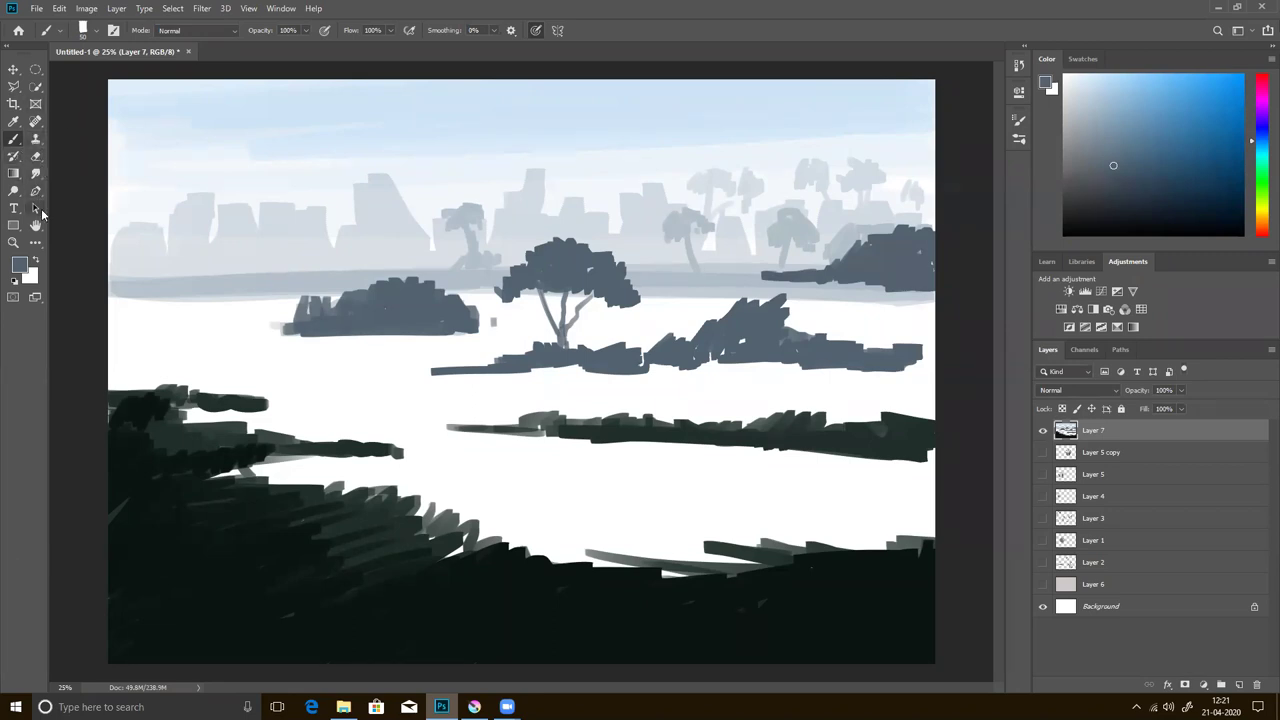
- Sample the pale sky blue from the canvas as the paint colour
left_click(13, 121)
left_click(189, 140)
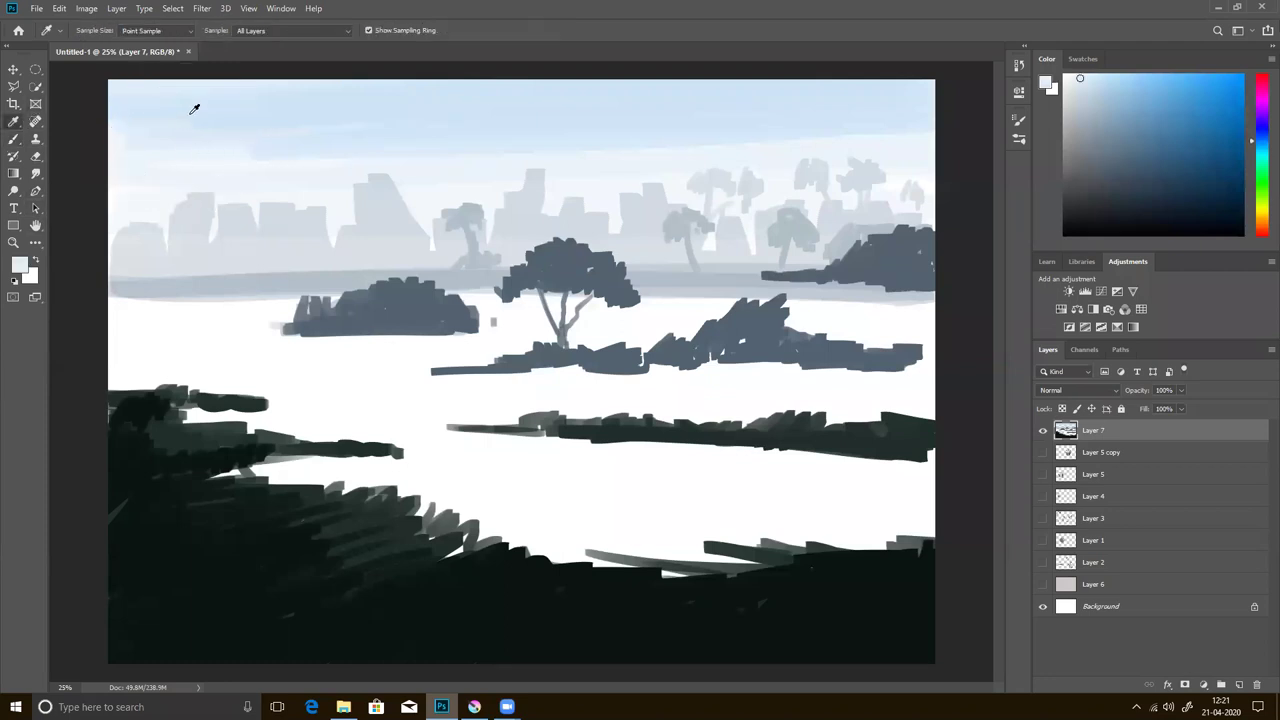
left_click(13, 139)
- Add a new empty layer above Layer 5 copy and enlarge the brush
left_click(1108, 460)
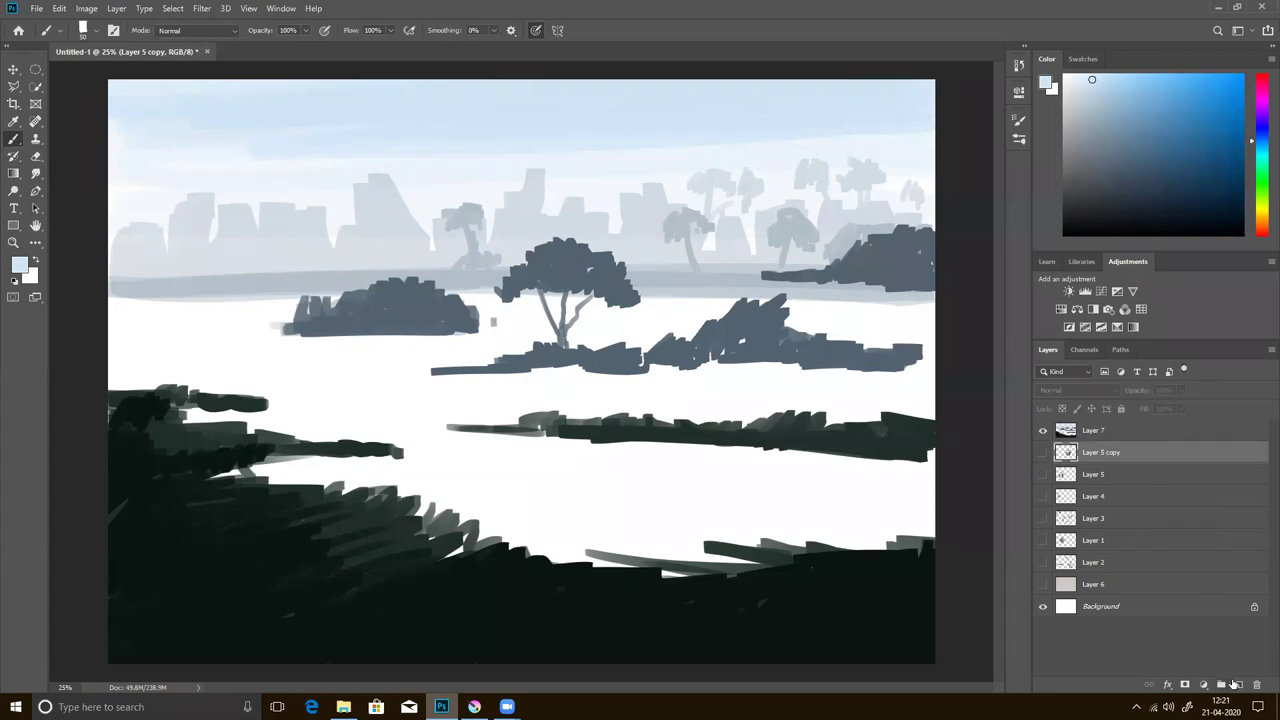
left_click(1239, 684)
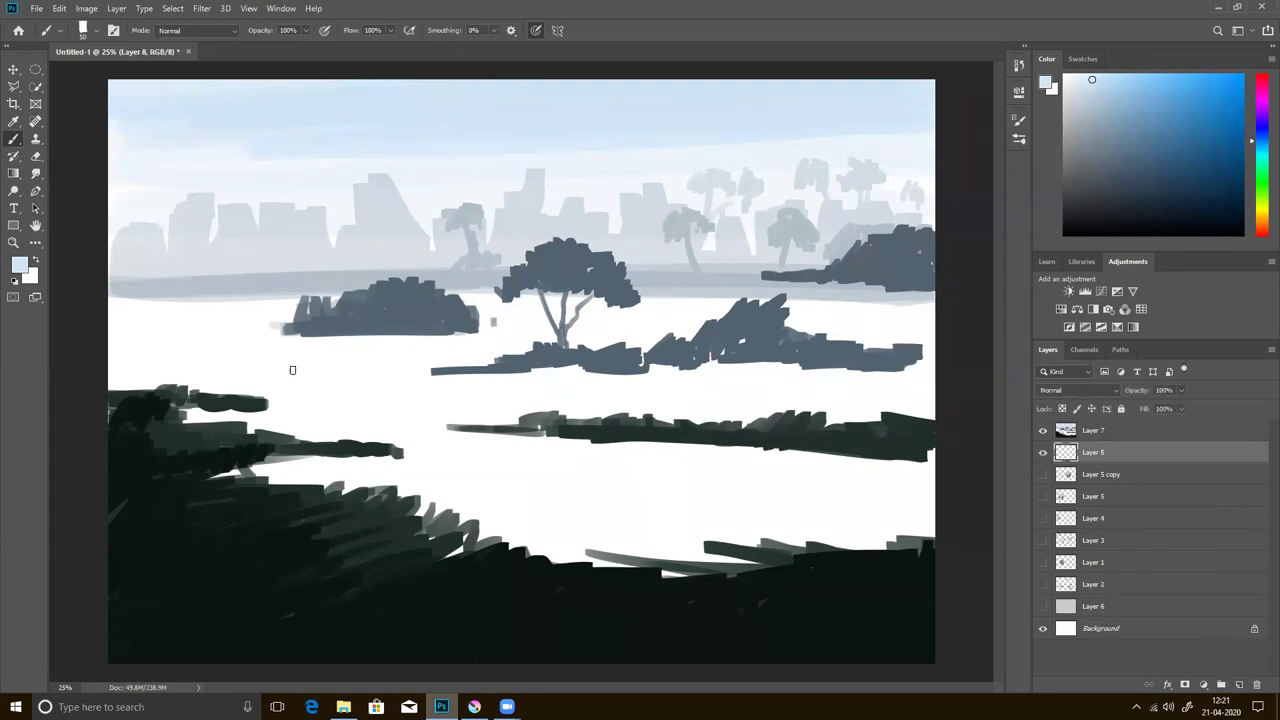
key("]")
key("]")
key("]")
key("]")
key("]")
- Wash pale blue over the white ground bands above and below the dark shoreline strip
mouse_move(164, 312)
left_mouse_down()
mouse_move(123, 352)
mouse_move(409, 363)
left_mouse_up()
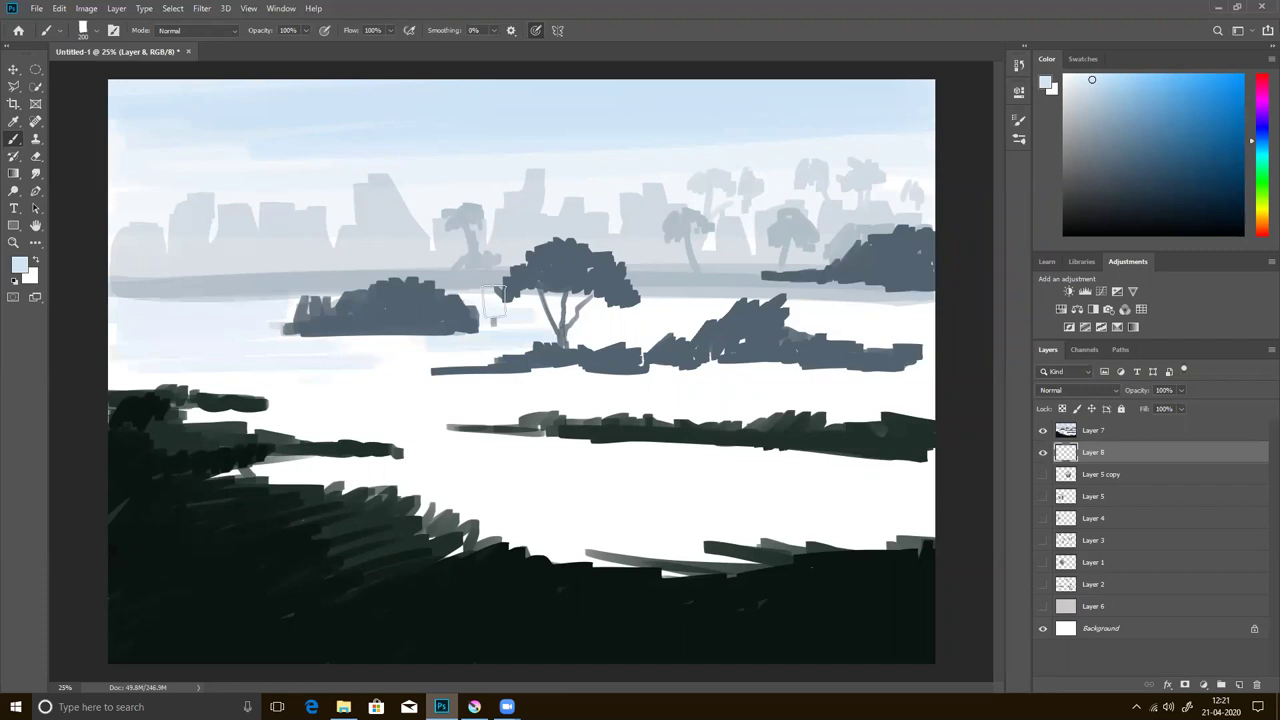
left_click_drag(535, 333, 566, 328)
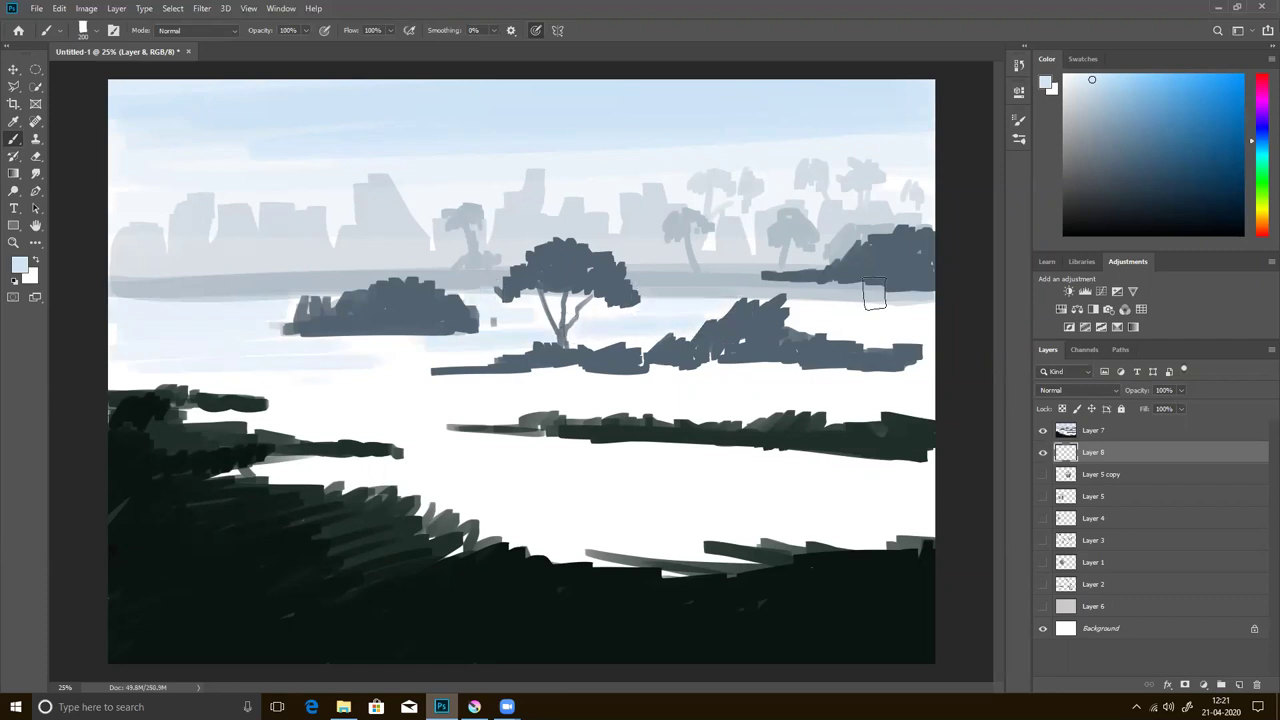
left_click_drag(848, 314, 904, 326)
left_click_drag(583, 371, 789, 371)
left_click_drag(587, 402, 938, 410)
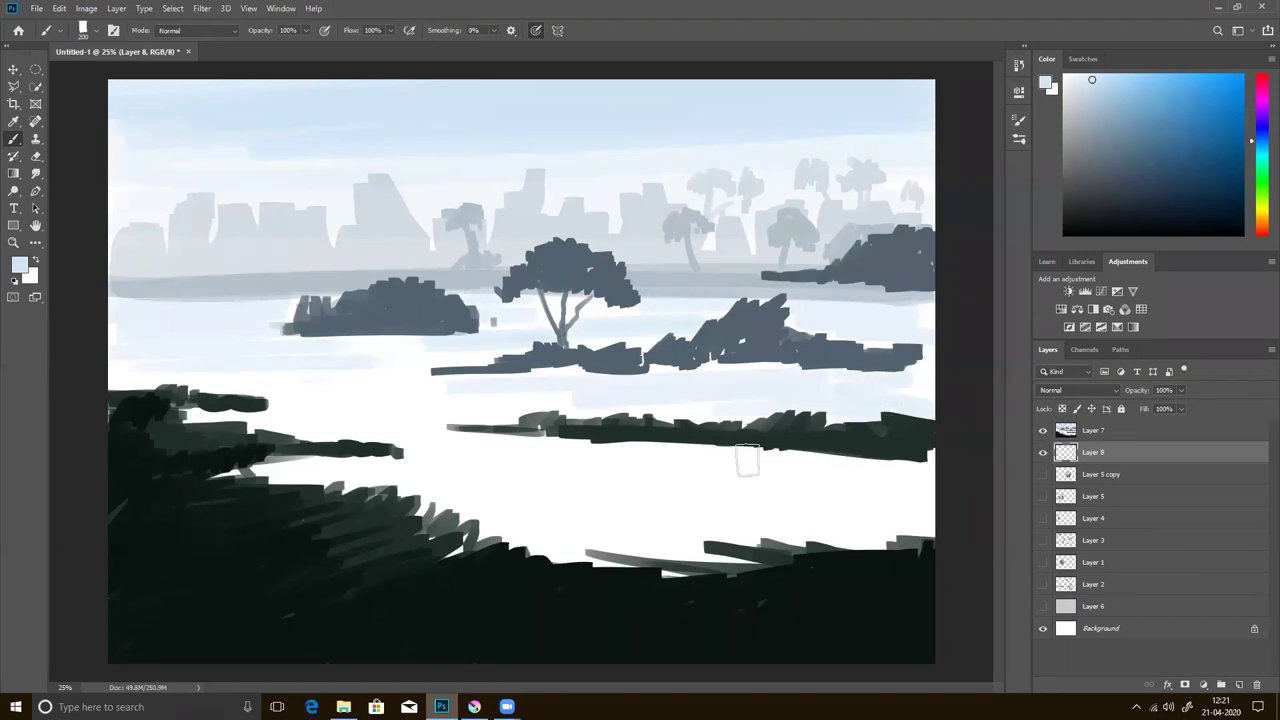
left_click_drag(748, 460, 430, 466)
mouse_move(908, 462)
left_mouse_down()
mouse_move(555, 495)
mouse_move(857, 514)
left_mouse_up()
left_click_drag(986, 523, 551, 503)
left_click_drag(312, 480, 620, 468)
left_click_drag(491, 434, 300, 425)
mouse_move(417, 414)
left_mouse_down()
mouse_move(463, 395)
mouse_move(280, 390)
left_mouse_up()
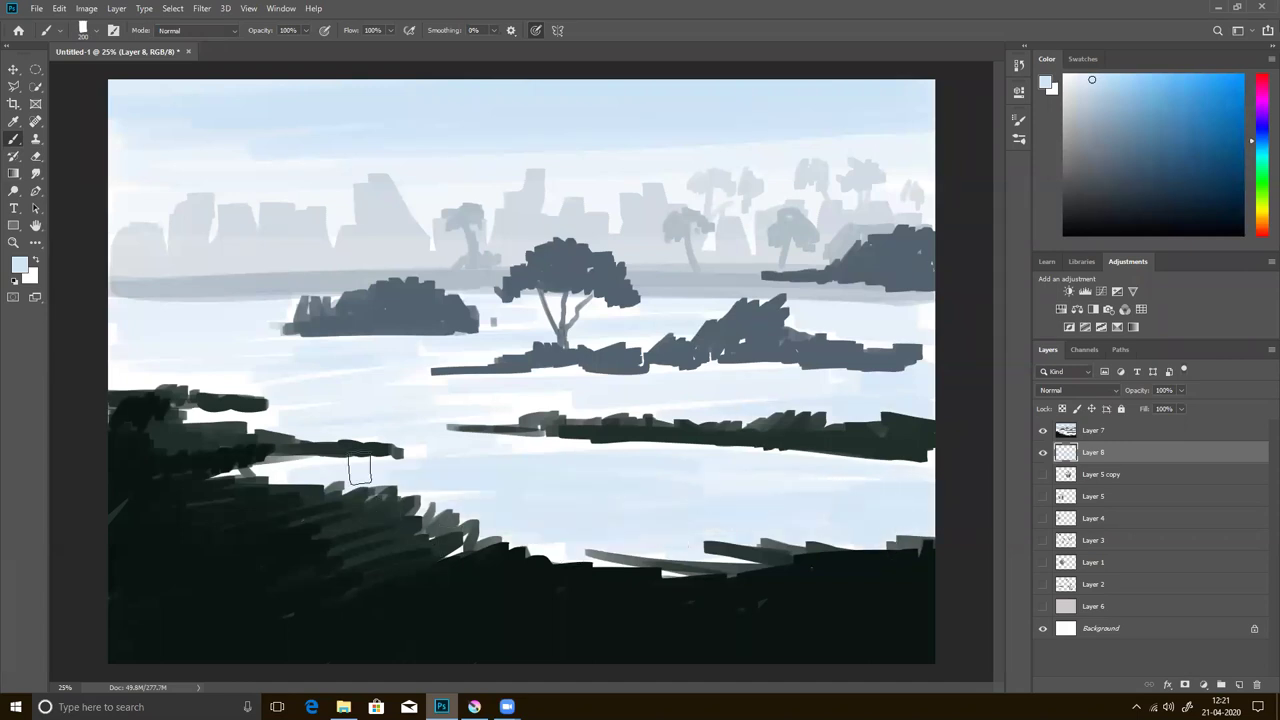
left_click_drag(542, 431, 455, 428)
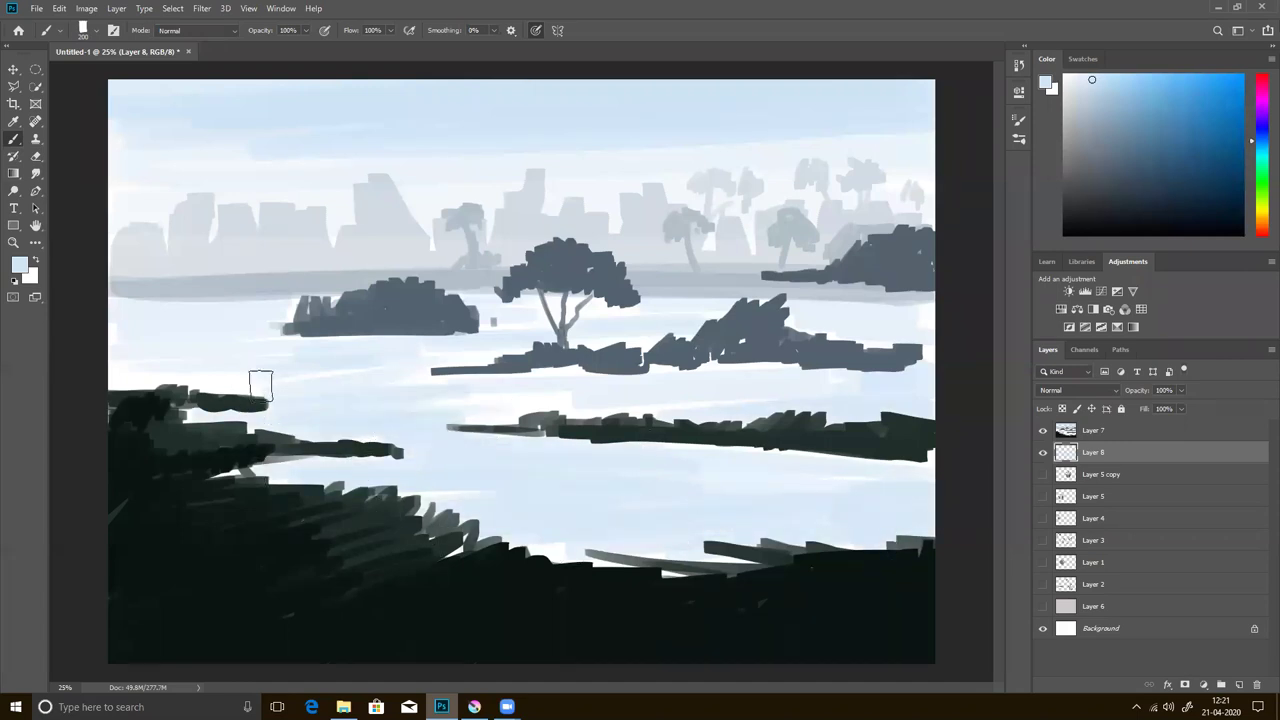
- Pick a grey-blue and streak horizontal reflections across the lower water, left edge and middle shoreline
left_click(1080, 124)
mouse_move(924, 484)
left_mouse_down()
mouse_move(822, 442)
mouse_move(901, 503)
mouse_move(627, 542)
mouse_move(910, 528)
mouse_move(715, 568)
left_mouse_up()
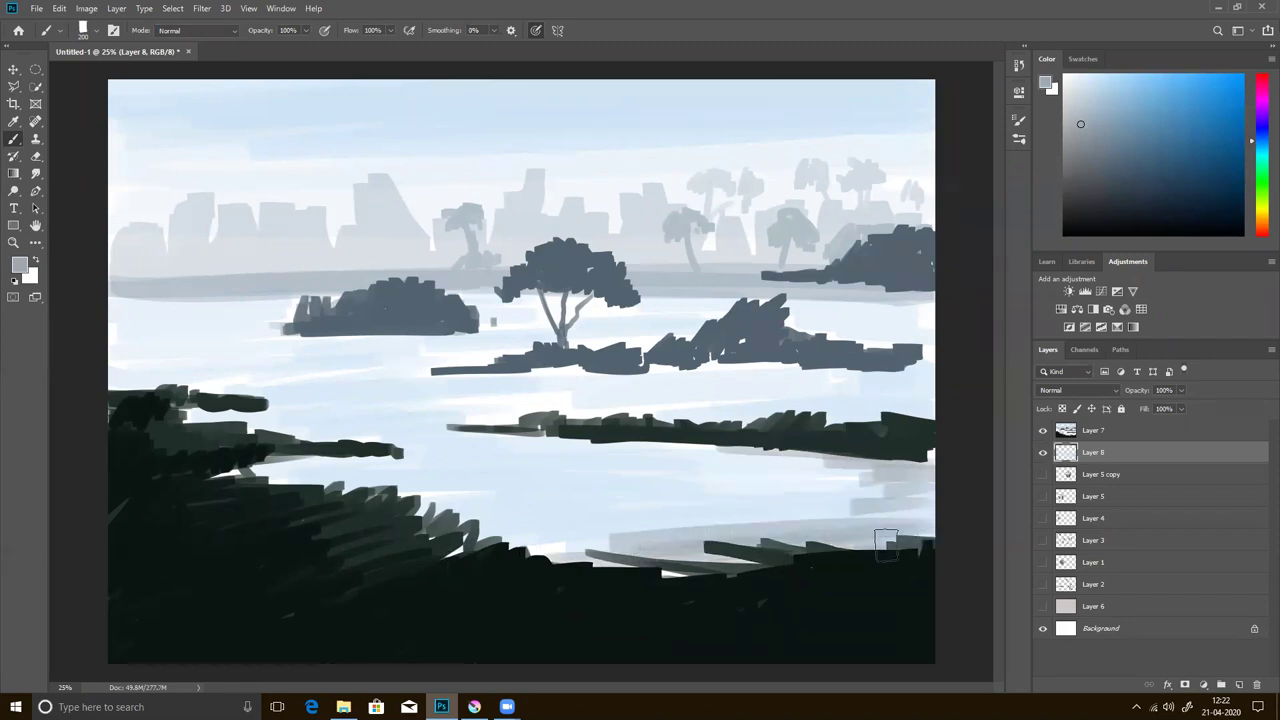
left_click_drag(528, 538, 480, 526)
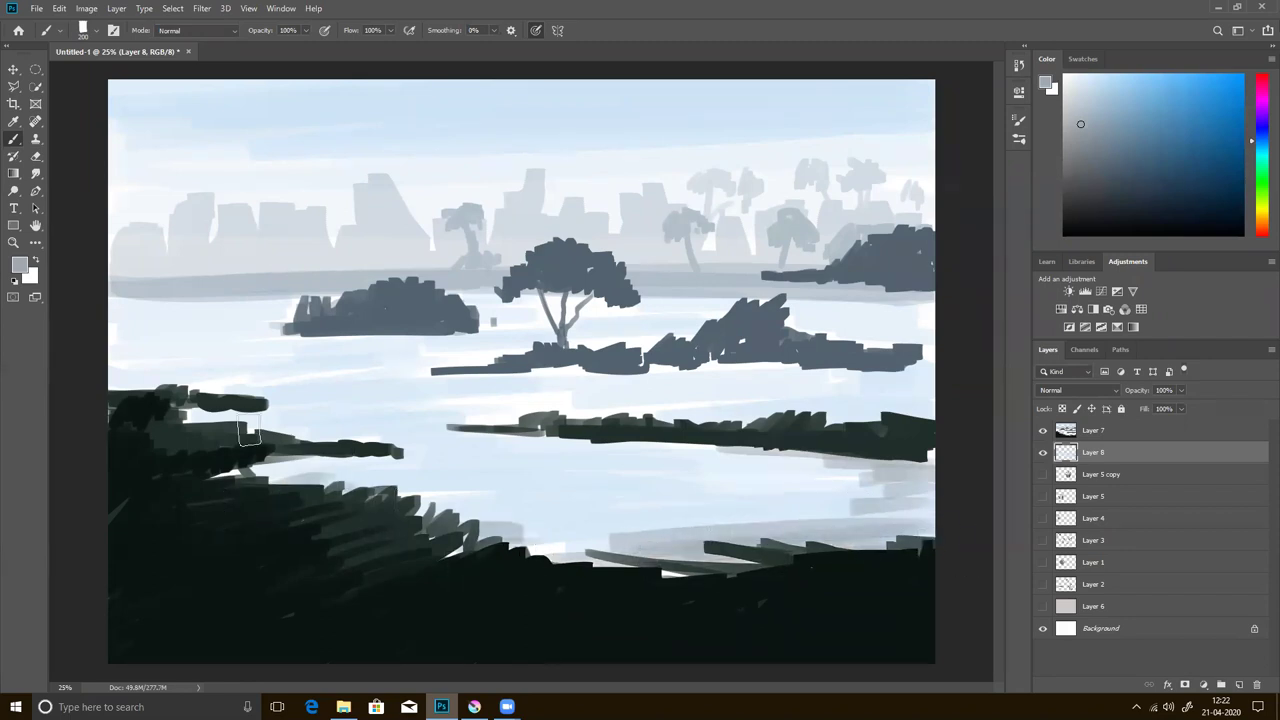
mouse_move(148, 320)
left_mouse_down()
mouse_move(104, 318)
mouse_move(322, 405)
mouse_move(186, 430)
left_mouse_up()
left_click_drag(300, 425, 430, 440)
mouse_move(334, 460)
left_mouse_down()
mouse_move(465, 460)
mouse_move(320, 482)
left_mouse_up()
mouse_move(400, 486)
left_mouse_down()
mouse_move(630, 484)
mouse_move(525, 505)
mouse_move(660, 512)
left_mouse_up()
mouse_move(490, 520)
left_mouse_down()
mouse_move(766, 523)
mouse_move(546, 534)
mouse_move(672, 528)
left_mouse_up()
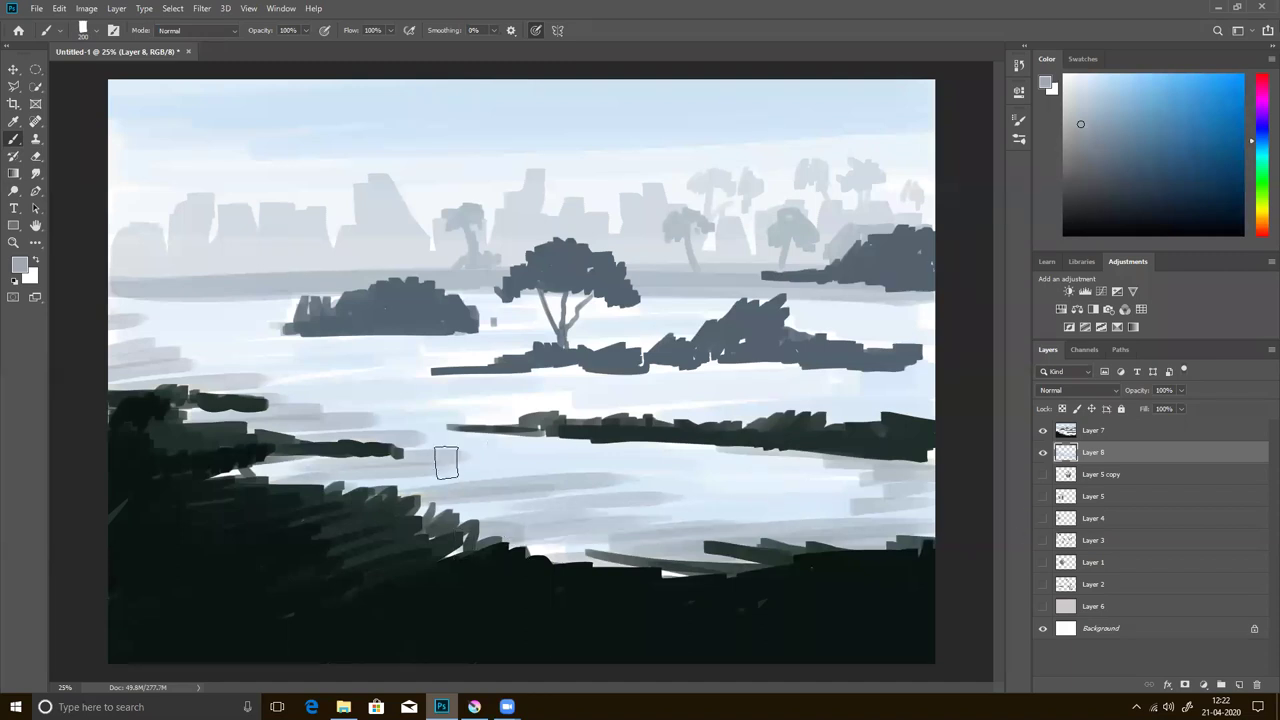
mouse_move(846, 378)
left_mouse_down()
mouse_move(718, 380)
mouse_move(826, 370)
left_mouse_up()
left_click_drag(590, 404, 843, 381)
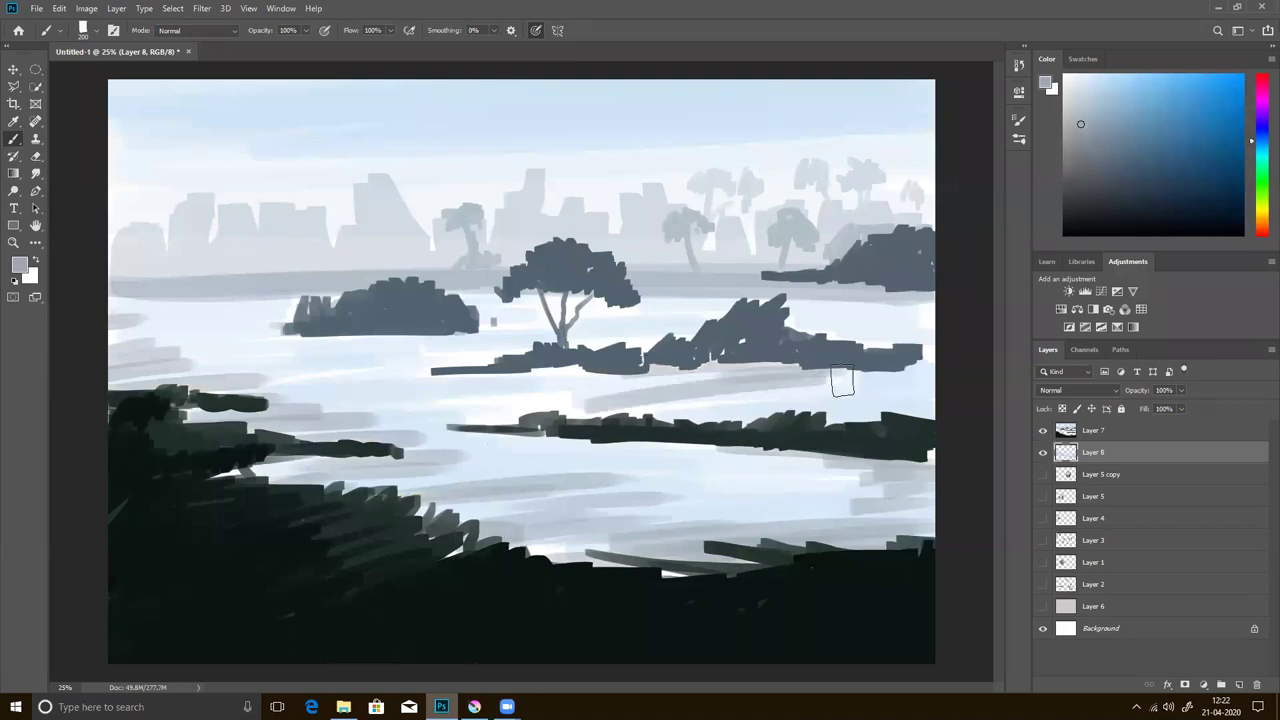
left_click_drag(668, 410, 860, 388)
left_click_drag(920, 345, 822, 328)
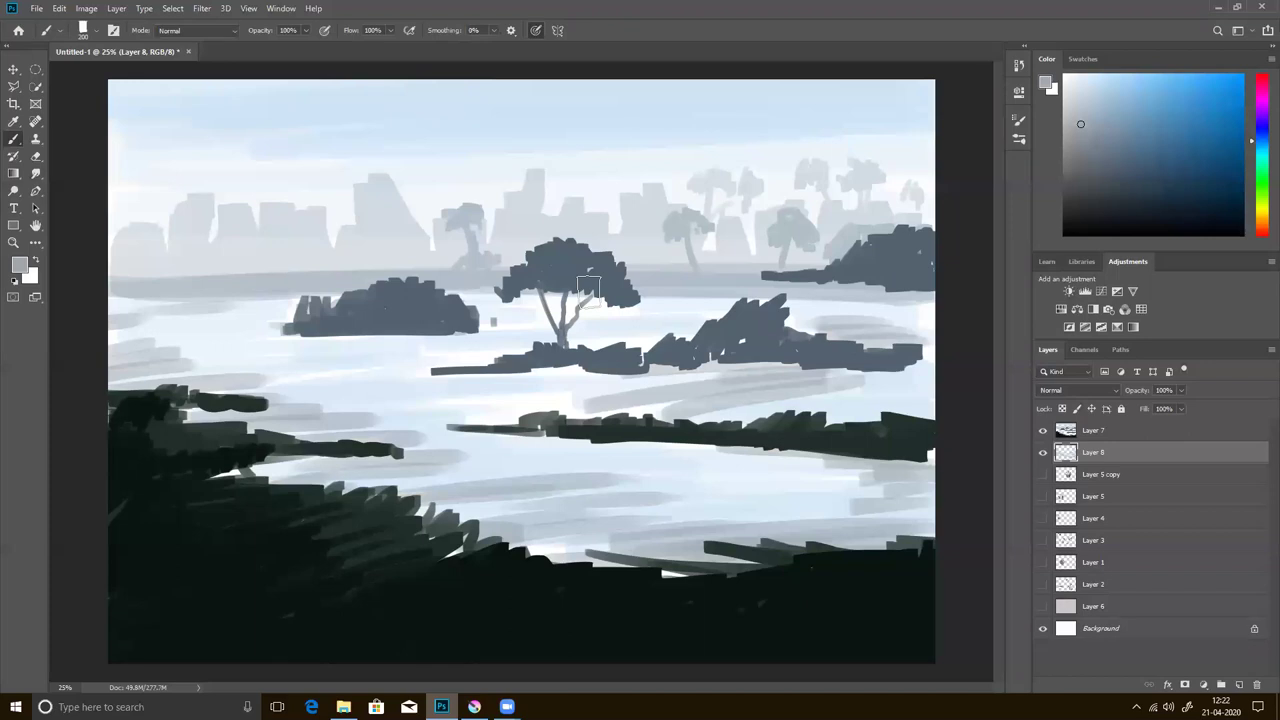
- Add a new layer above Layer 7, choose dark green, and shrink the brush
left_click(1133, 435)
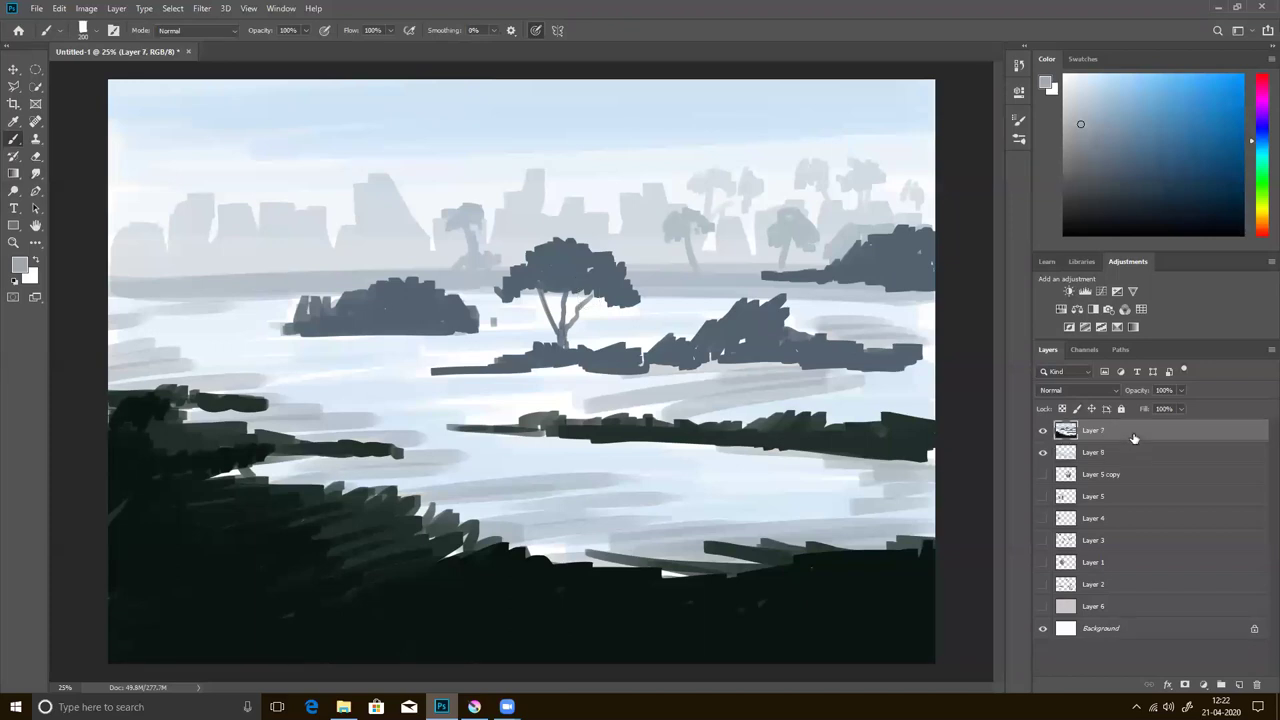
left_click(1238, 686)
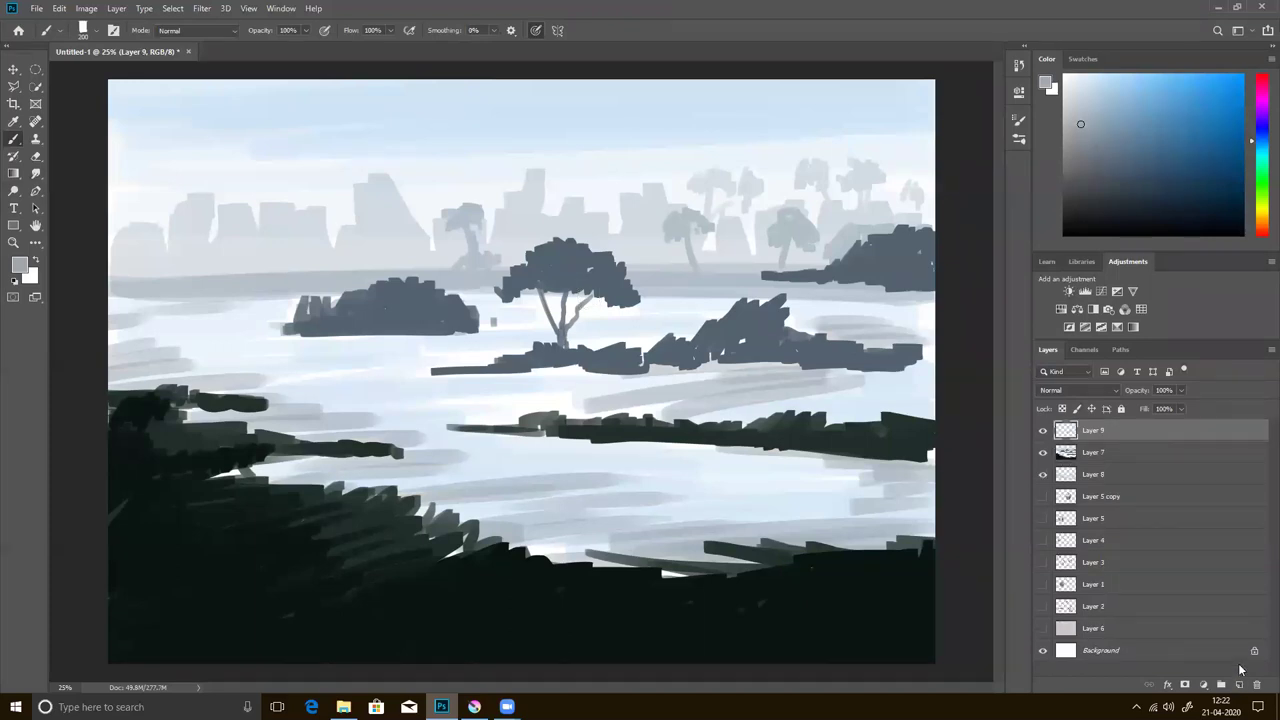
left_click(1260, 168)
left_click(1125, 171)
left_click_drag(1127, 174, 1155, 194)
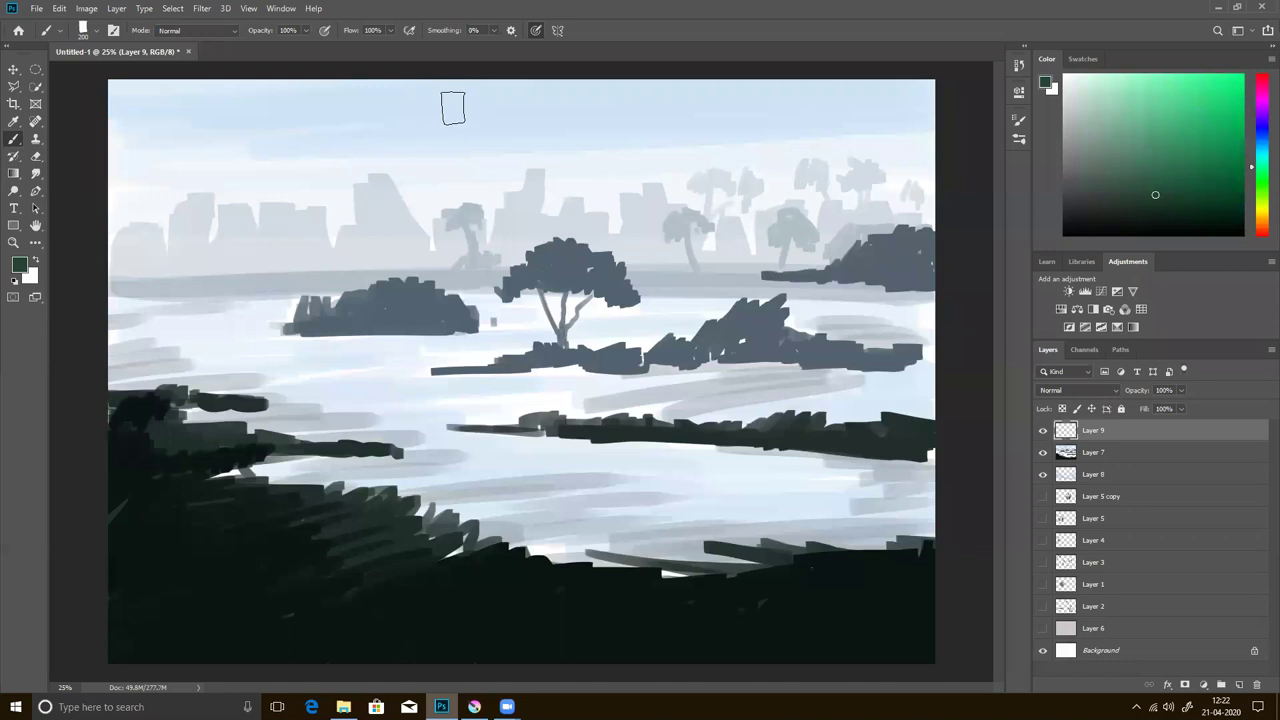
key("bracketleft")
key("bracketleft")
key("bracketleft")
key("bracketleft")
key("bracketleft")
key("bracketleft")
- Paint dark green grass tufts on the right bush, foreground shore and middle shoreline
left_click_drag(890, 550, 920, 524)
mouse_move(330, 498)
left_mouse_down()
mouse_move(360, 472)
mouse_move(396, 482)
left_mouse_up()
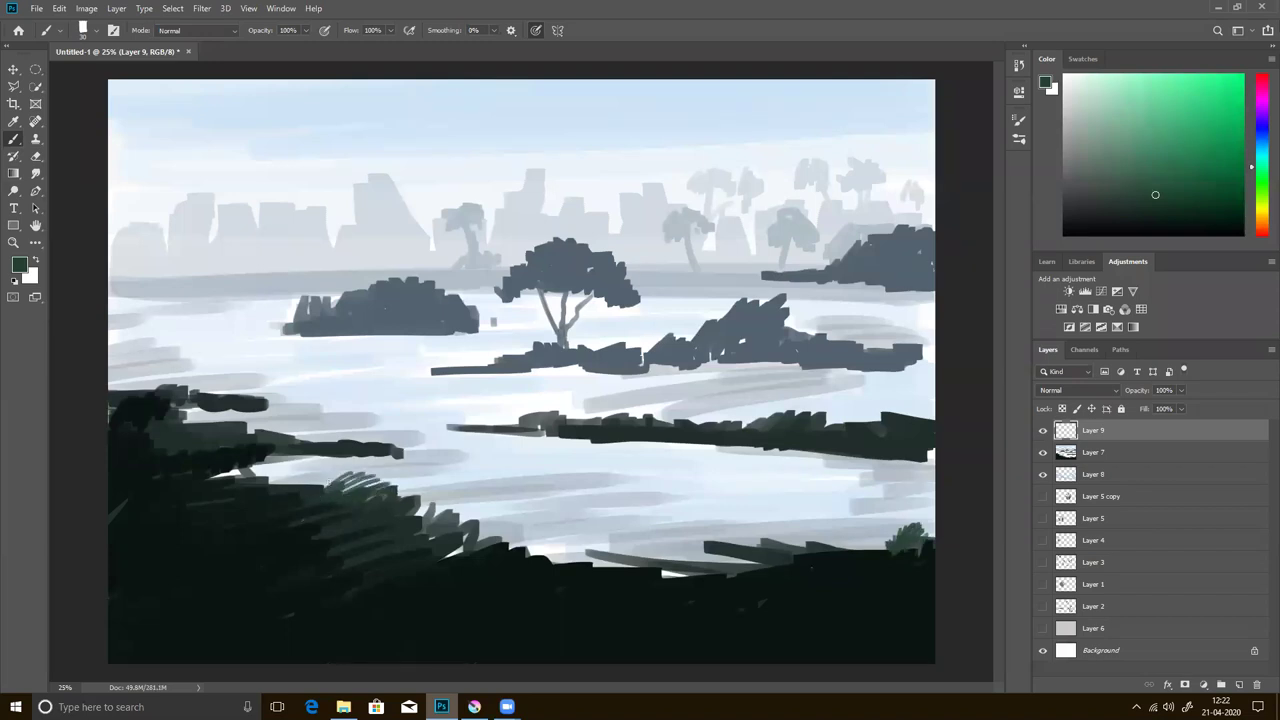
left_click_drag(316, 490, 332, 470)
mouse_move(422, 512)
left_mouse_down()
mouse_move(426, 486)
mouse_move(452, 500)
left_mouse_up()
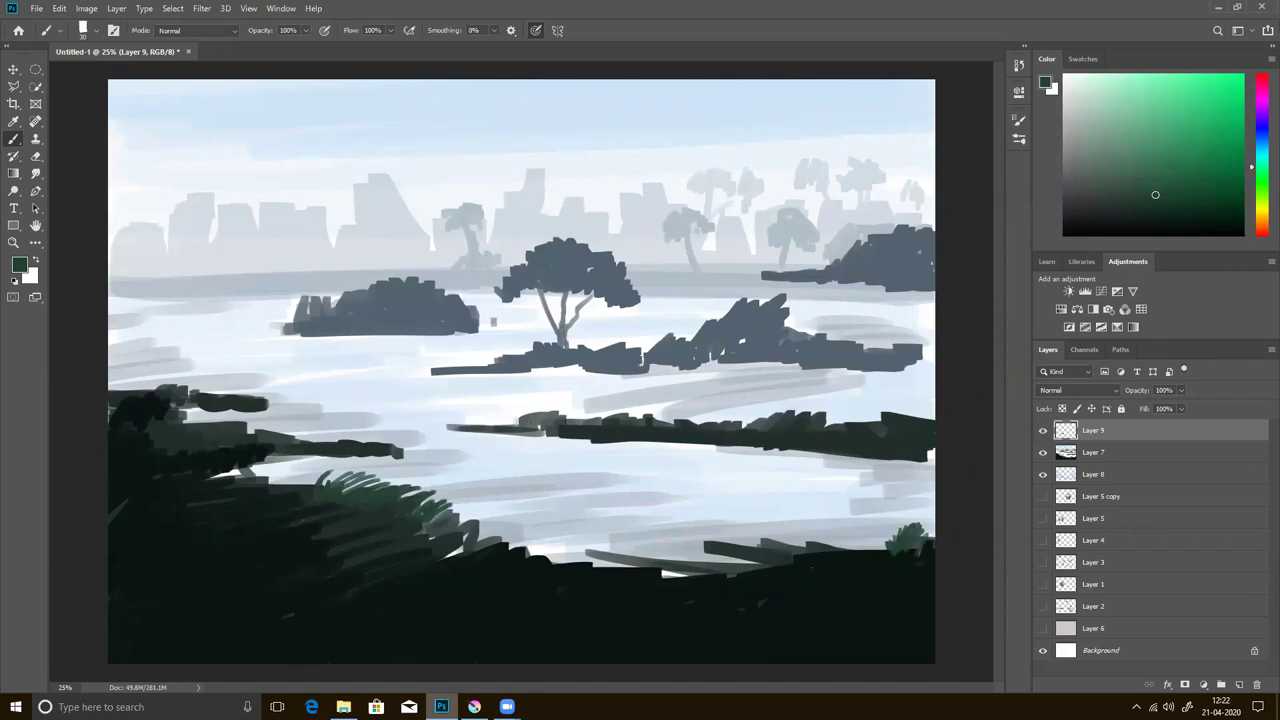
mouse_move(512, 428)
left_mouse_down()
mouse_move(546, 406)
mouse_move(614, 410)
left_mouse_up()
left_click_drag(566, 424, 587, 416)
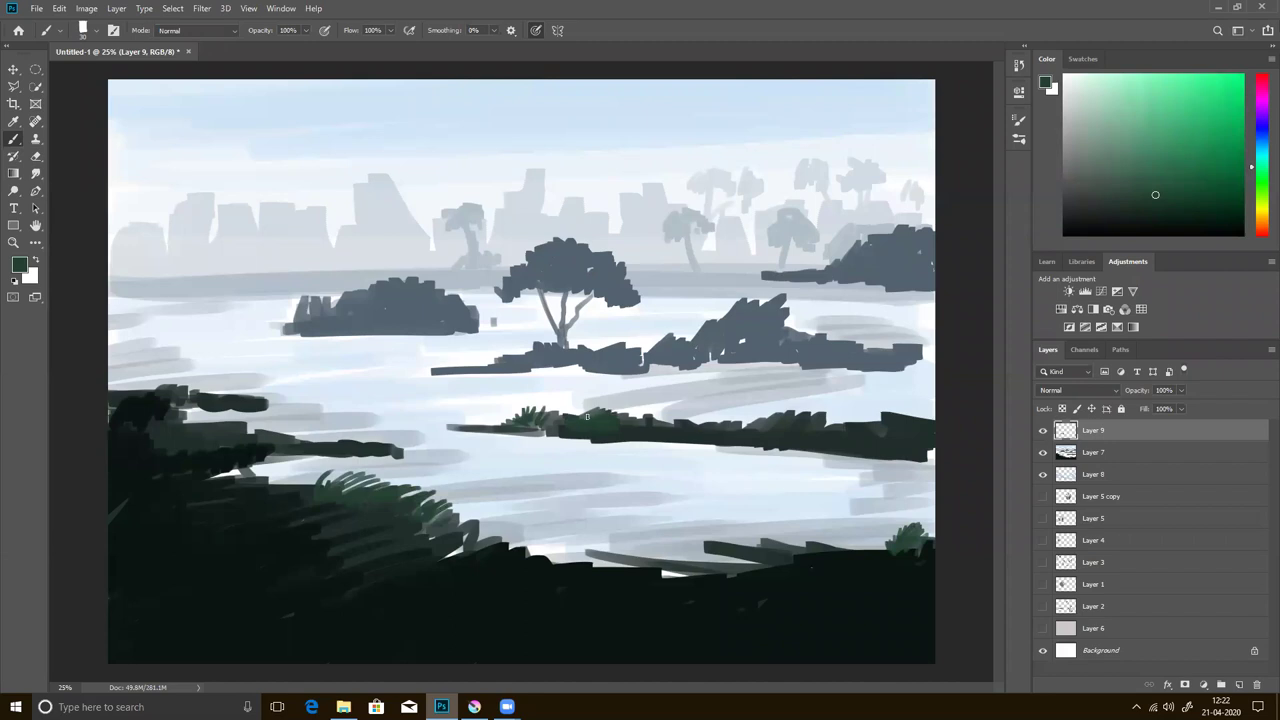
left_click_drag(645, 358, 643, 365)
- Pick a light yellow-green and paint grass blades along the dark left shore
left_click(1185, 179)
left_click_drag(1255, 172, 1257, 189)
left_click(1139, 149)
left_click_drag(180, 424, 185, 430)
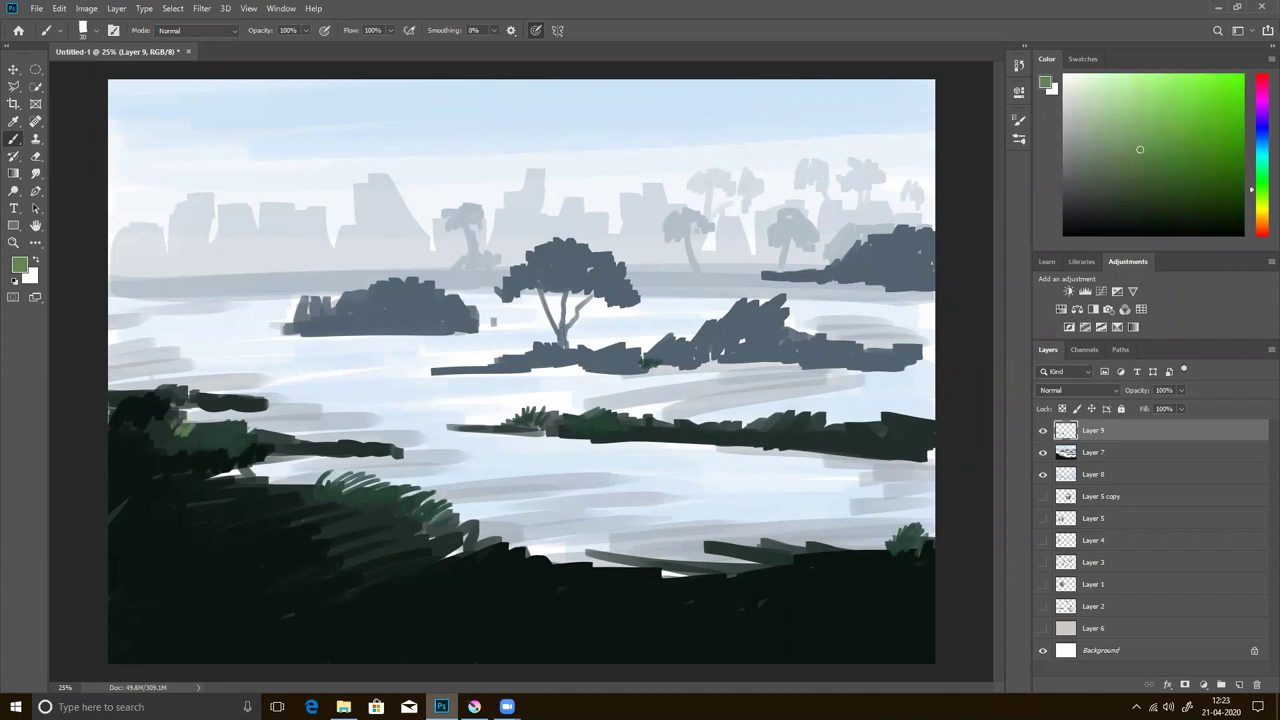
mouse_move(119, 399)
left_mouse_down()
mouse_move(132, 378)
mouse_move(122, 374)
mouse_move(168, 370)
left_mouse_up()
mouse_move(113, 401)
left_mouse_down()
mouse_move(190, 378)
mouse_move(186, 358)
mouse_move(206, 350)
left_mouse_up()
left_click_drag(170, 395, 212, 358)
mouse_move(152, 412)
left_mouse_down()
mouse_move(174, 396)
mouse_move(144, 394)
left_mouse_up()
mouse_move(110, 440)
left_mouse_down()
mouse_move(130, 406)
mouse_move(152, 402)
mouse_move(158, 423)
mouse_move(212, 384)
mouse_move(240, 386)
mouse_move(222, 366)
mouse_move(234, 372)
left_mouse_up()
left_click_drag(222, 396, 236, 382)
mouse_move(252, 444)
left_mouse_down()
mouse_move(264, 422)
mouse_move(304, 428)
mouse_move(270, 416)
mouse_move(306, 428)
left_mouse_up()
- Switch to darker greens and add dark grass strokes into the left-shore grass
left_click_drag(1149, 166, 1168, 181)
mouse_move(124, 448)
left_mouse_down()
mouse_move(132, 428)
mouse_move(148, 422)
mouse_move(152, 436)
mouse_move(124, 447)
mouse_move(156, 406)
mouse_move(136, 350)
left_mouse_up()
left_click(1191, 209)
left_click_drag(128, 396, 136, 362)
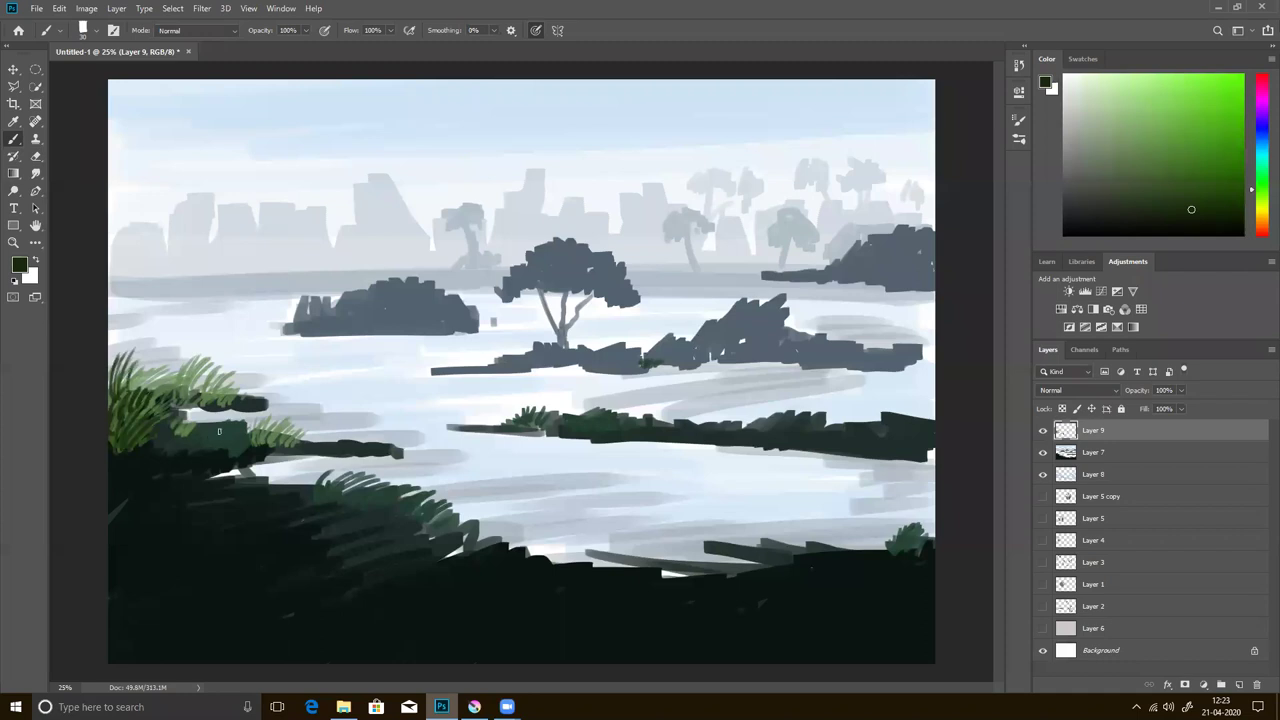
left_click_drag(254, 420, 250, 442)
left_click_drag(205, 398, 196, 370)
left_click_drag(180, 402, 175, 370)
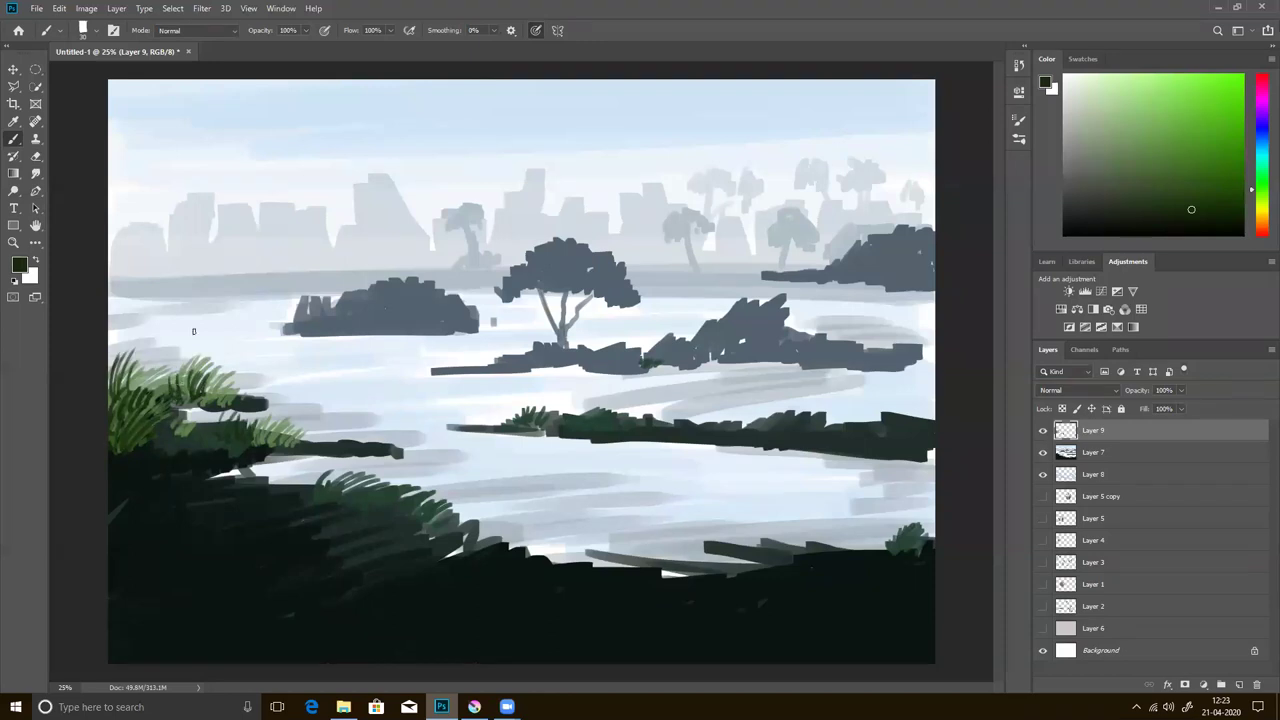
- Flick more dark grass blades along the shore's lower tip and the left grass clump
left_click_drag(182, 392, 178, 370)
mouse_move(312, 486)
left_mouse_down()
mouse_move(316, 468)
mouse_move(334, 472)
left_mouse_up()
mouse_move(334, 482)
left_mouse_down()
mouse_move(338, 468)
mouse_move(350, 474)
left_mouse_up()
left_click_drag(360, 496, 366, 476)
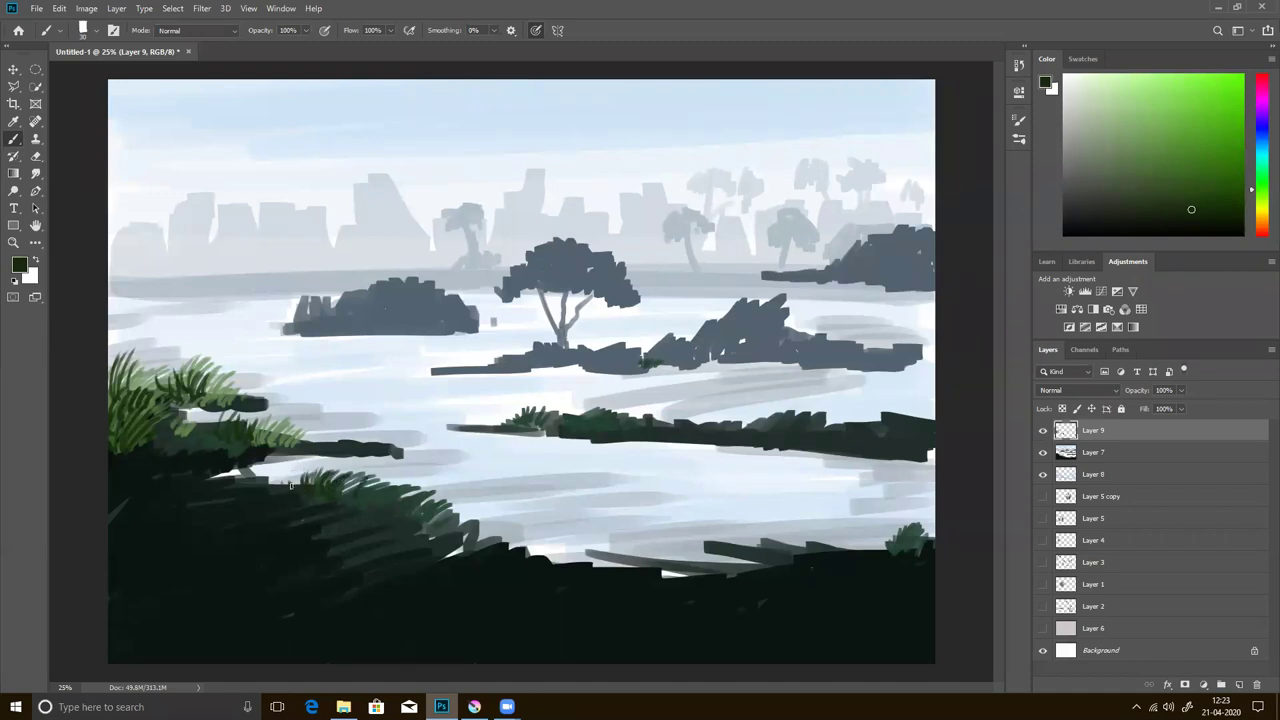
left_click_drag(284, 486, 280, 472)
mouse_move(210, 406)
left_mouse_down()
mouse_move(206, 378)
mouse_move(220, 378)
left_mouse_up()
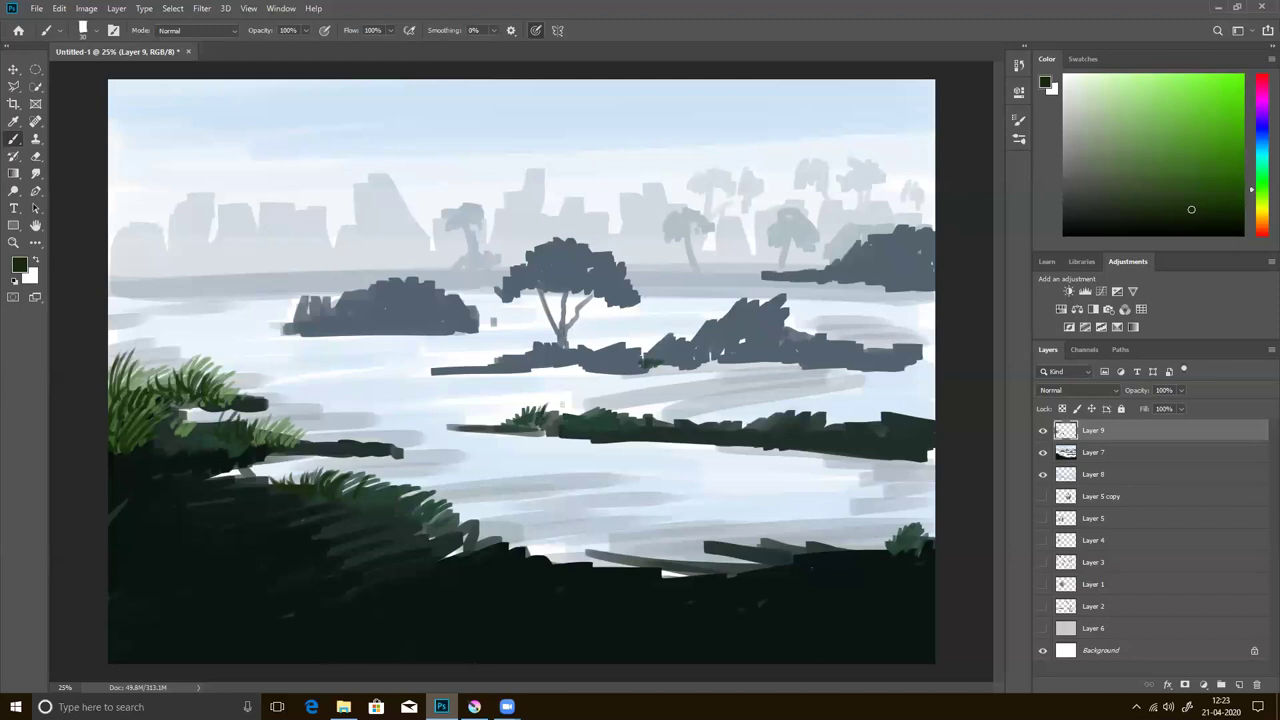
- Pick light green and paint foliage across the central tree's canopy and middle shoreline
left_click(1125, 110)
left_click_drag(520, 418, 524, 404)
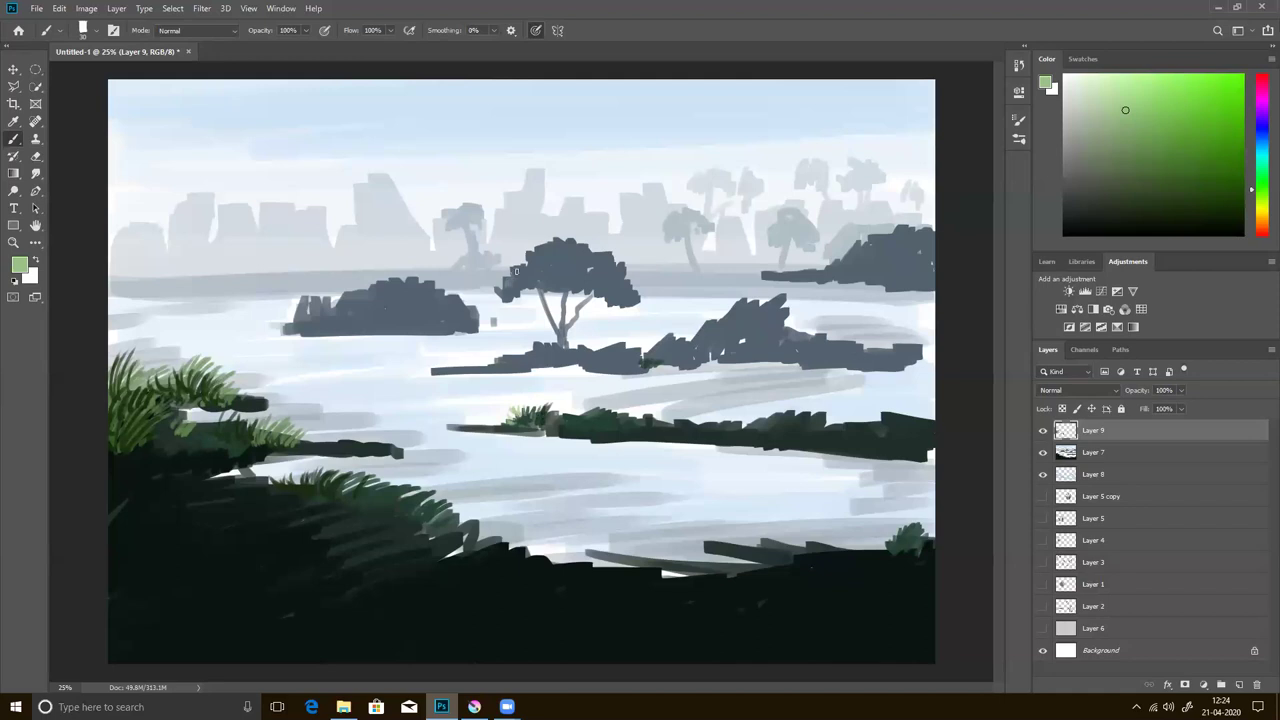
left_click_drag(520, 282, 527, 266)
mouse_move(564, 266)
left_mouse_down()
mouse_move(578, 248)
mouse_move(618, 270)
left_mouse_up()
- Shade the canopy with darker greens and repaint the tree's trunk and branches darker
left_click(1148, 161)
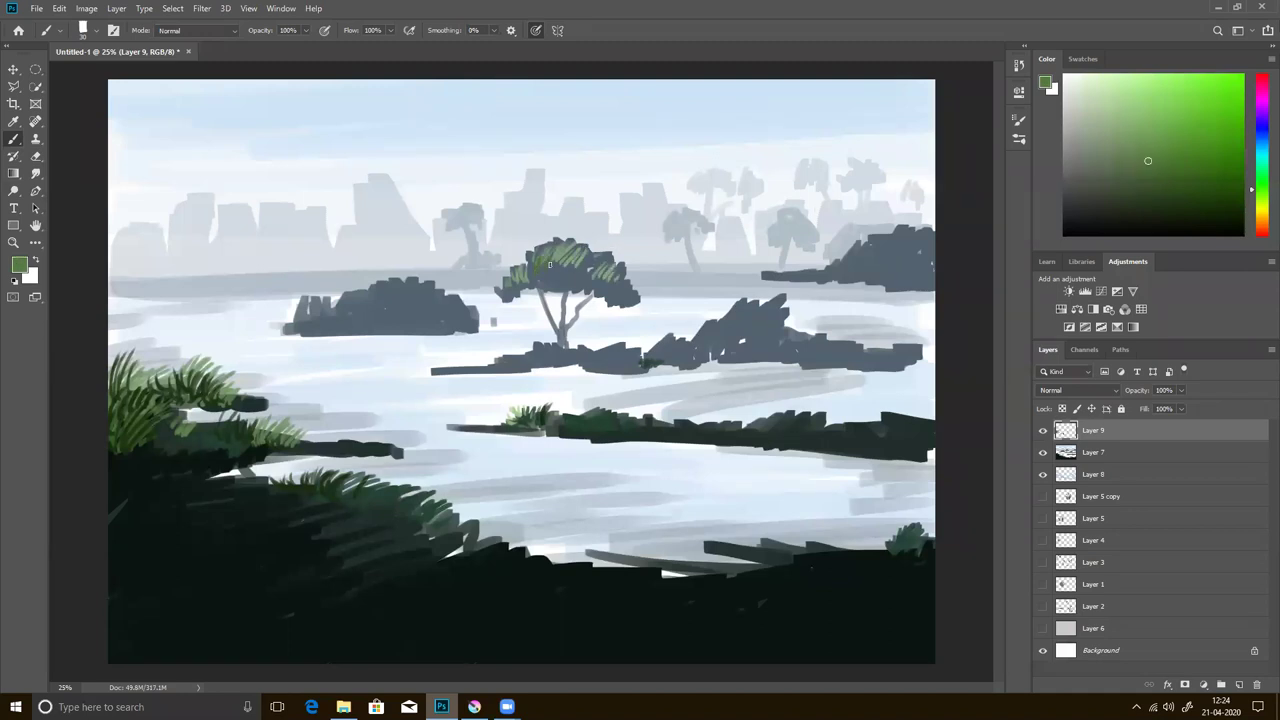
left_click_drag(613, 275, 620, 262)
left_click(530, 270, "alt")
left_click_drag(530, 270, 562, 273)
left_click_drag(569, 272, 580, 262)
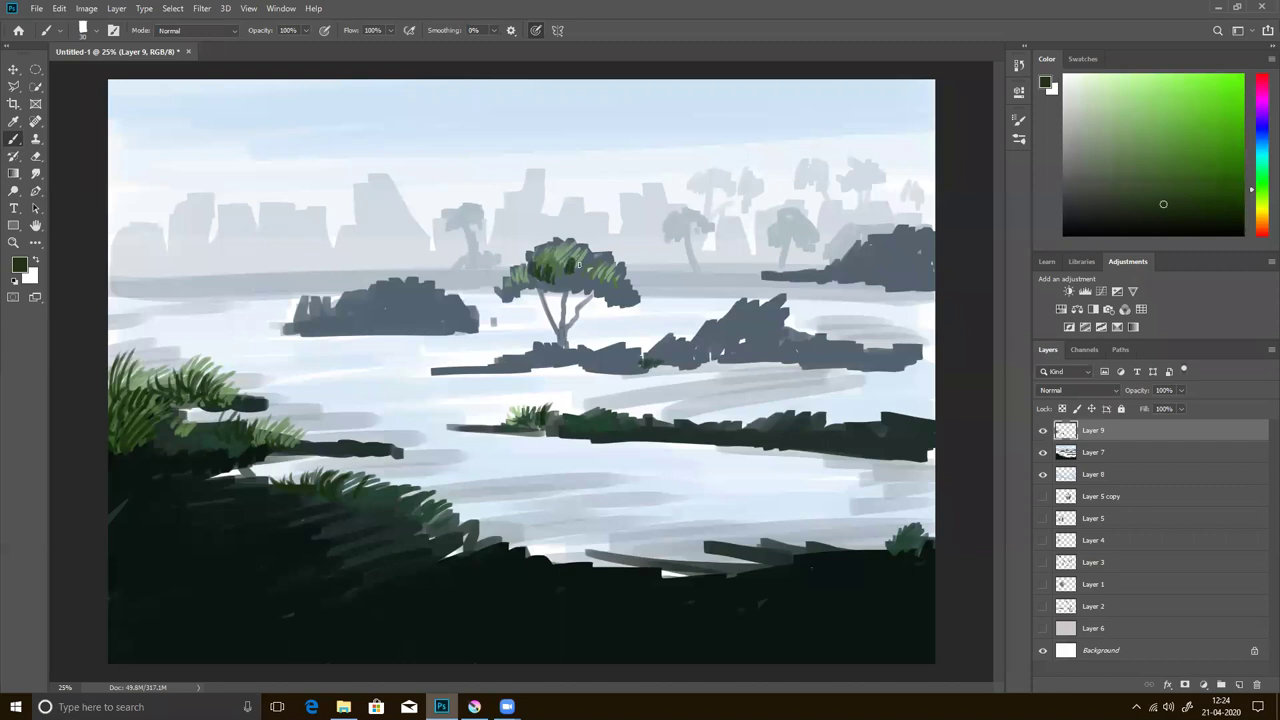
mouse_move(506, 296)
left_mouse_down()
mouse_move(534, 282)
mouse_move(604, 284)
mouse_move(544, 310)
mouse_move(558, 338)
mouse_move(560, 308)
left_mouse_up()
mouse_move(570, 312)
left_mouse_down()
mouse_move(582, 298)
mouse_move(614, 304)
left_mouse_up()
left_click_drag(540, 248, 532, 262)
- Pick pale green and highlight the tree canopy, distant right shoreline and island tops
left_click(1088, 87)
left_click_drag(546, 249, 608, 258)
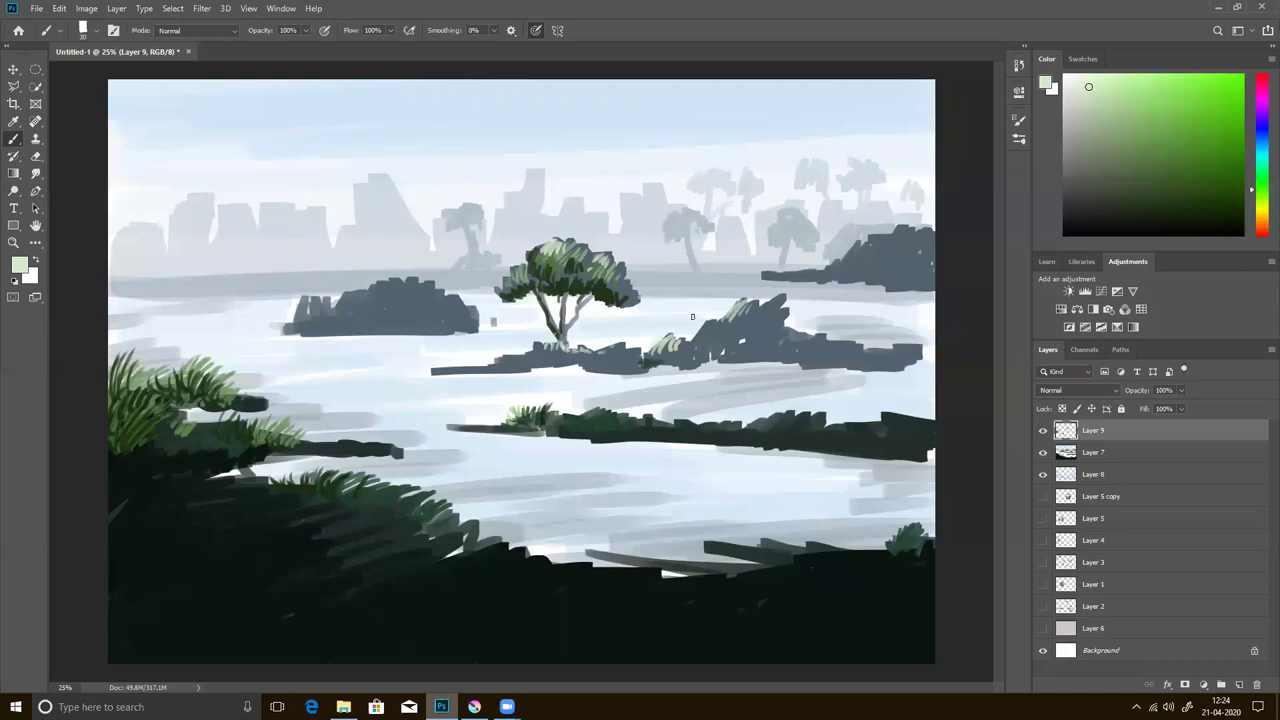
mouse_move(779, 274)
left_mouse_down()
mouse_move(896, 236)
mouse_move(880, 240)
left_mouse_up()
left_click_drag(778, 314, 764, 298)
mouse_move(808, 338)
left_mouse_down()
mouse_move(782, 326)
mouse_move(824, 343)
left_mouse_up()
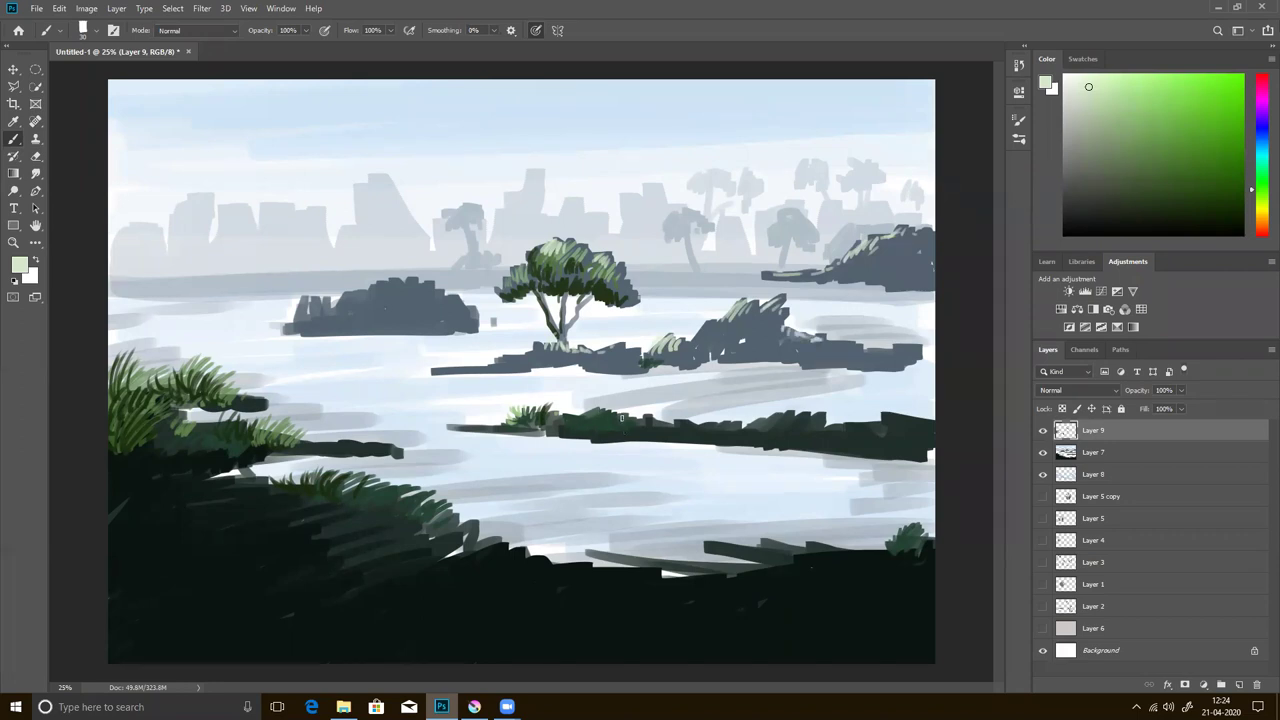
left_click_drag(564, 415, 896, 416)
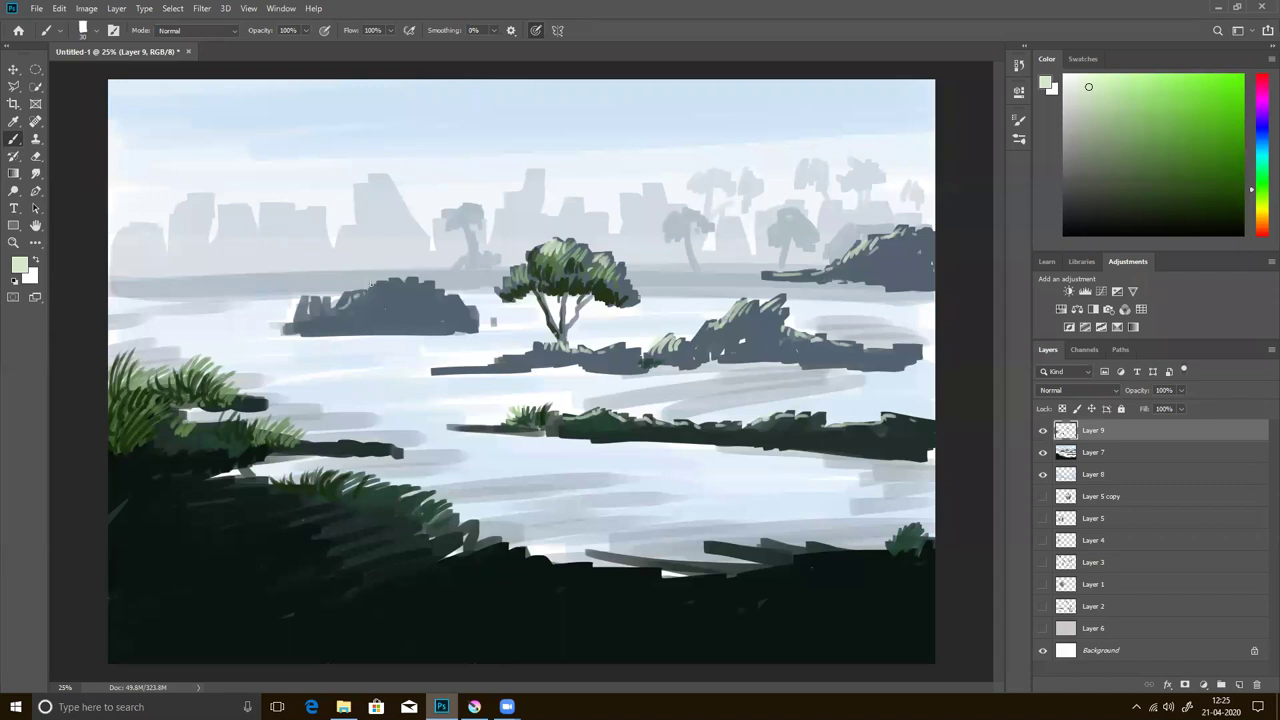
left_click_drag(382, 287, 466, 308)
- Add pale green highlights across the left foreground grass and its right tip
mouse_move(144, 423)
left_mouse_down()
mouse_move(152, 440)
mouse_move(158, 414)
mouse_move(168, 426)
mouse_move(182, 410)
mouse_move(240, 422)
left_mouse_up()
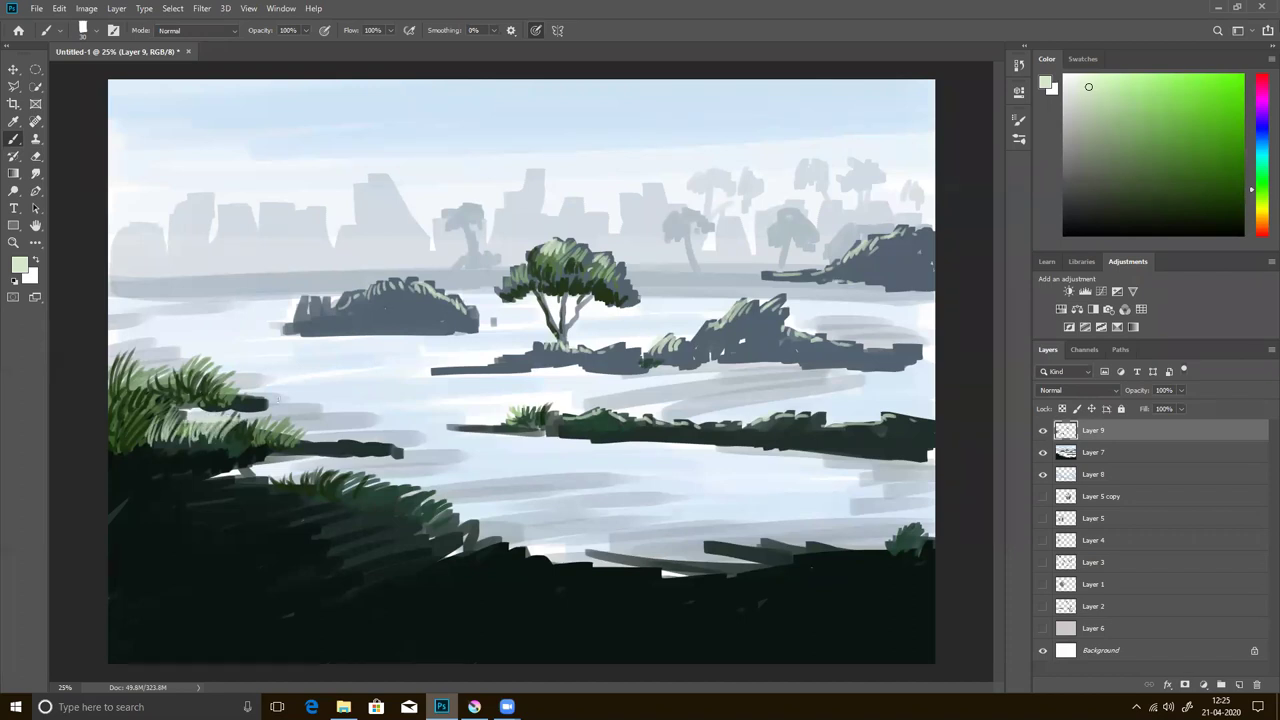
mouse_move(138, 398)
left_mouse_down()
mouse_move(158, 368)
mouse_move(140, 365)
left_mouse_up()
left_click_drag(300, 446, 306, 434)
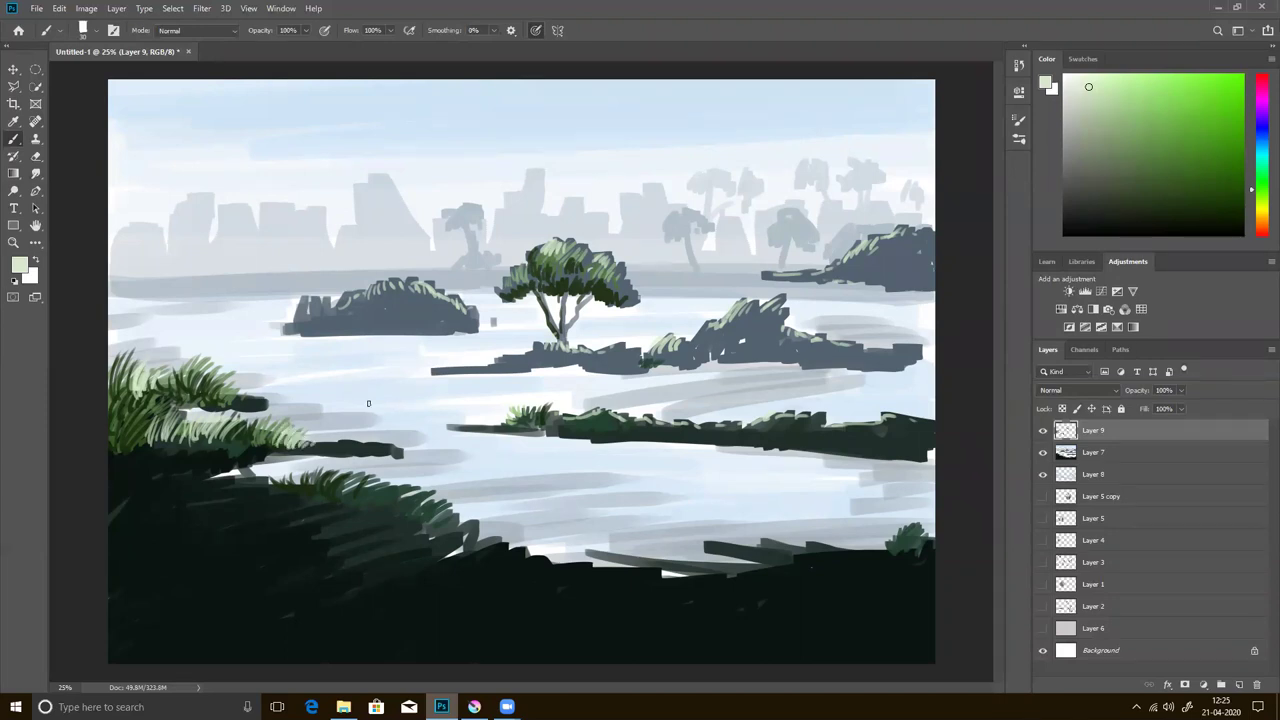
left_click_drag(298, 442, 290, 430)
mouse_move(312, 488)
left_mouse_down()
mouse_move(320, 470)
mouse_move(333, 474)
left_mouse_up()
- Highlight the lower-right bush and add light grass blades along the lower shore edge
left_click_drag(884, 554, 902, 526)
left_click_drag(908, 546, 918, 525)
left_click_drag(788, 545, 770, 560)
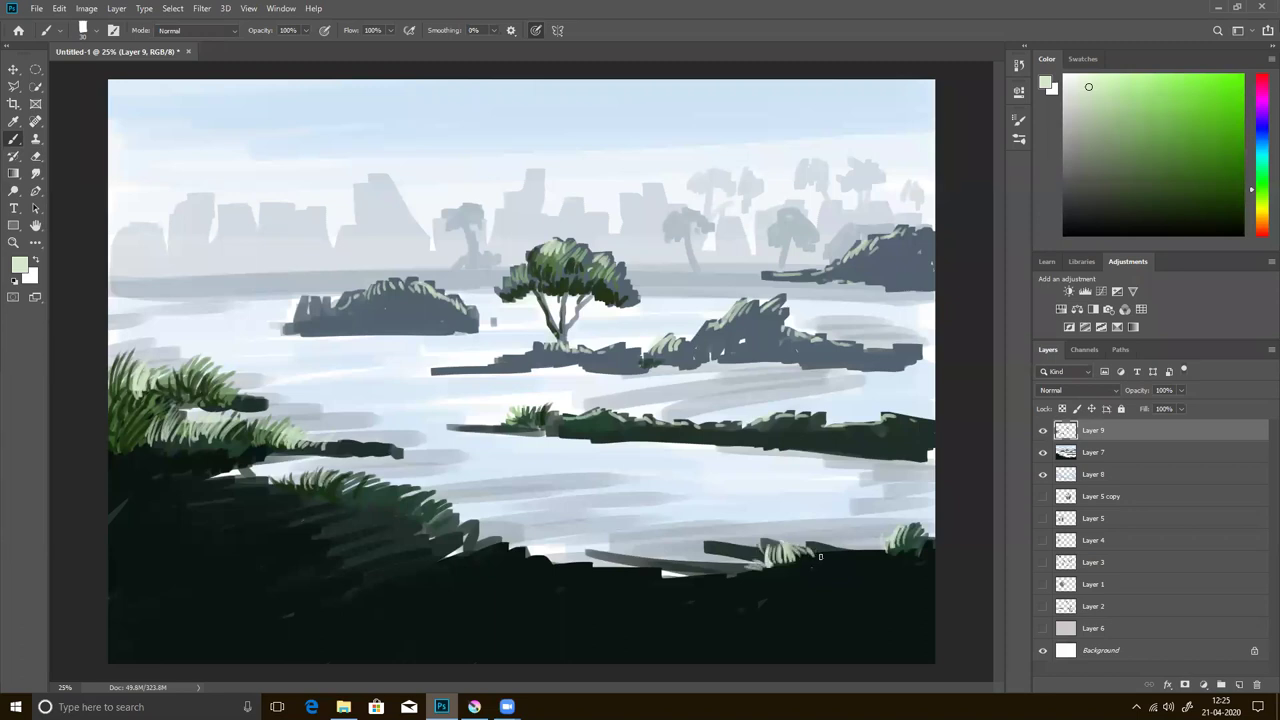
left_click_drag(826, 556, 840, 548)
left_click_drag(685, 575, 714, 571)
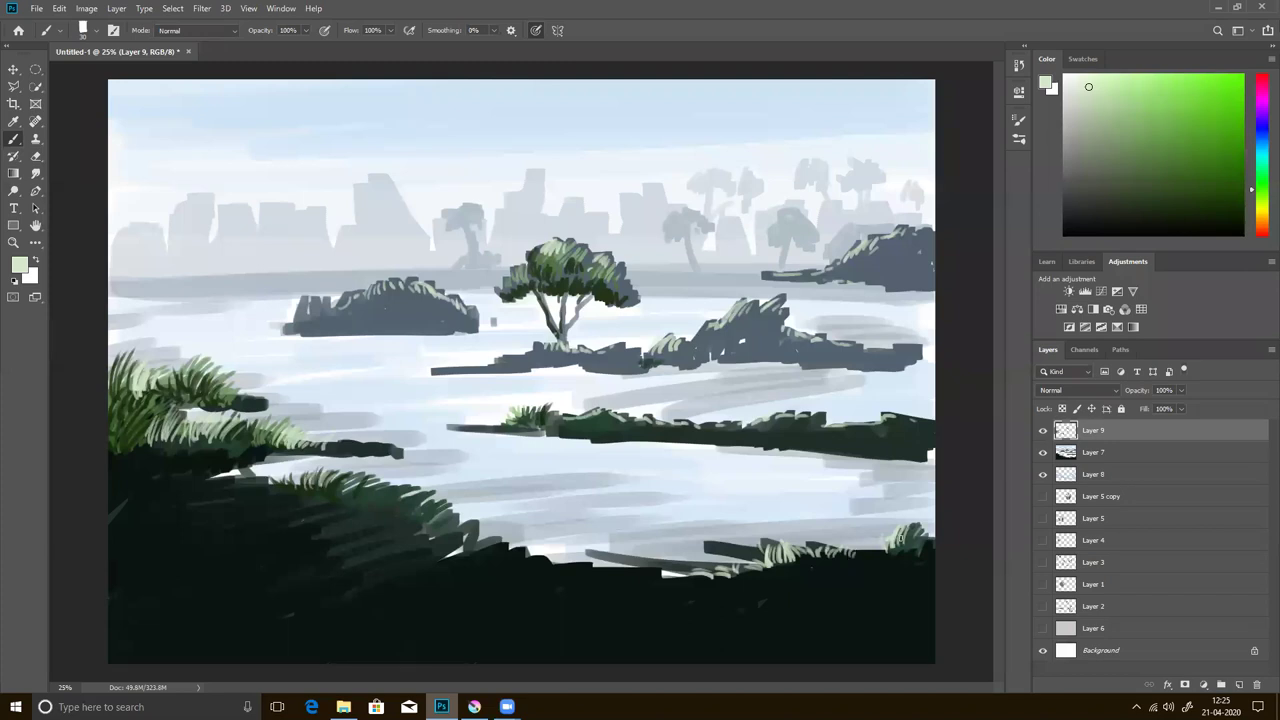
mouse_move(472, 559)
left_mouse_down()
mouse_move(480, 546)
mouse_move(465, 548)
mouse_move(506, 545)
mouse_move(497, 538)
mouse_move(542, 555)
mouse_move(524, 550)
left_mouse_up()
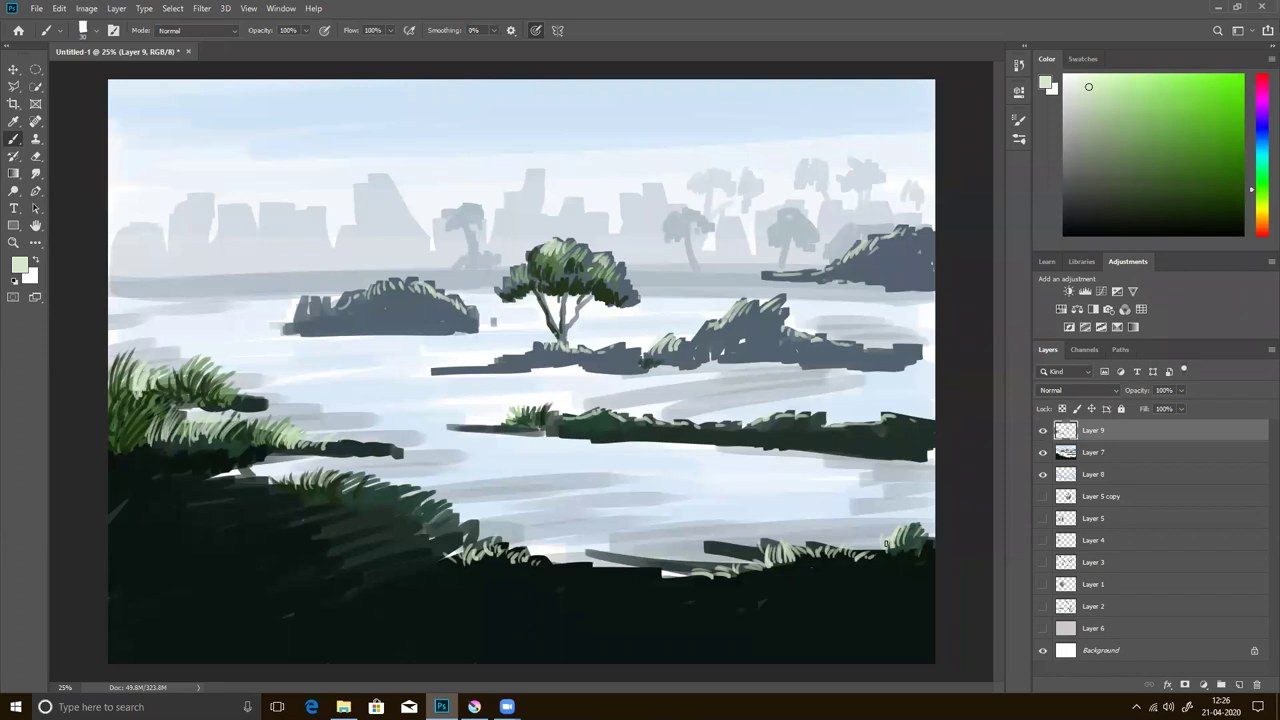
left_click_drag(1082, 146, 1065, 178)
- On new Layer 10, darken the shoreline under the tree and paint its grey trunk reflection
left_click(1234, 683, "ctrl")
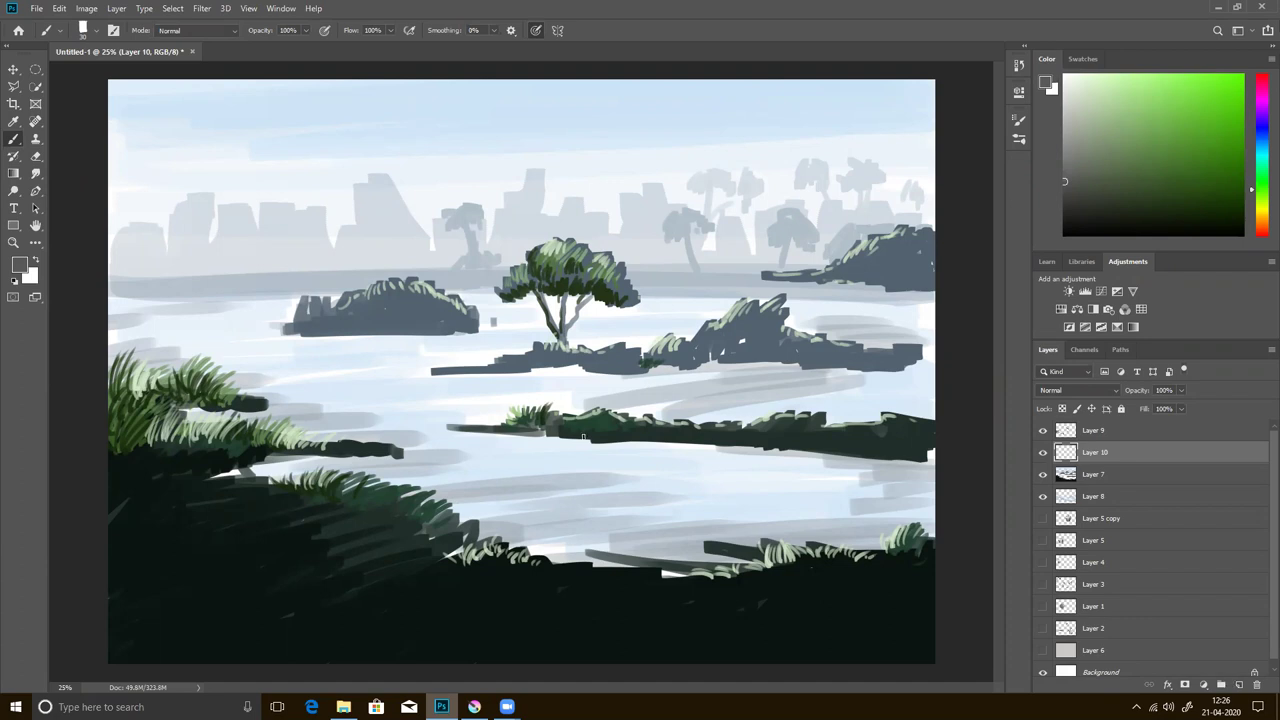
left_click_drag(532, 432, 461, 434)
left_click_drag(545, 447, 926, 470)
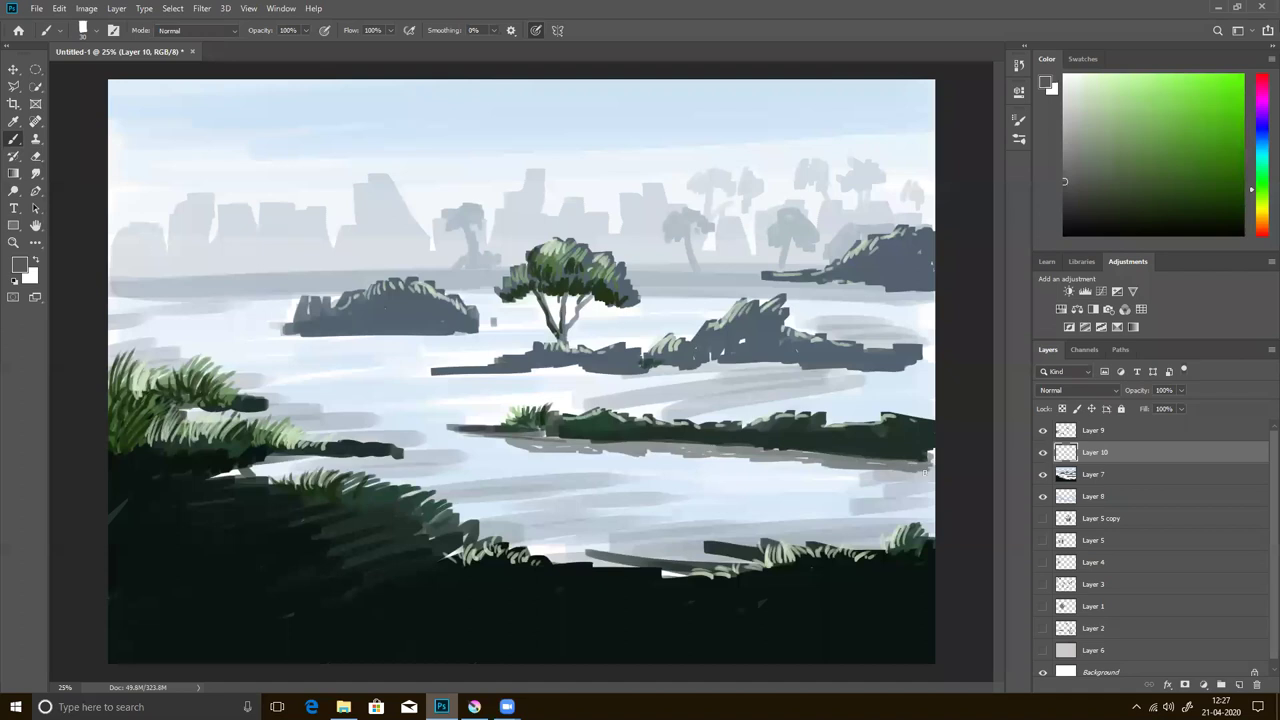
mouse_move(555, 364)
left_mouse_down()
mouse_move(536, 372)
mouse_move(553, 386)
left_mouse_up()
mouse_move(534, 386)
left_mouse_down()
mouse_move(572, 400)
mouse_move(562, 382)
mouse_move(568, 397)
mouse_move(552, 410)
left_mouse_up()
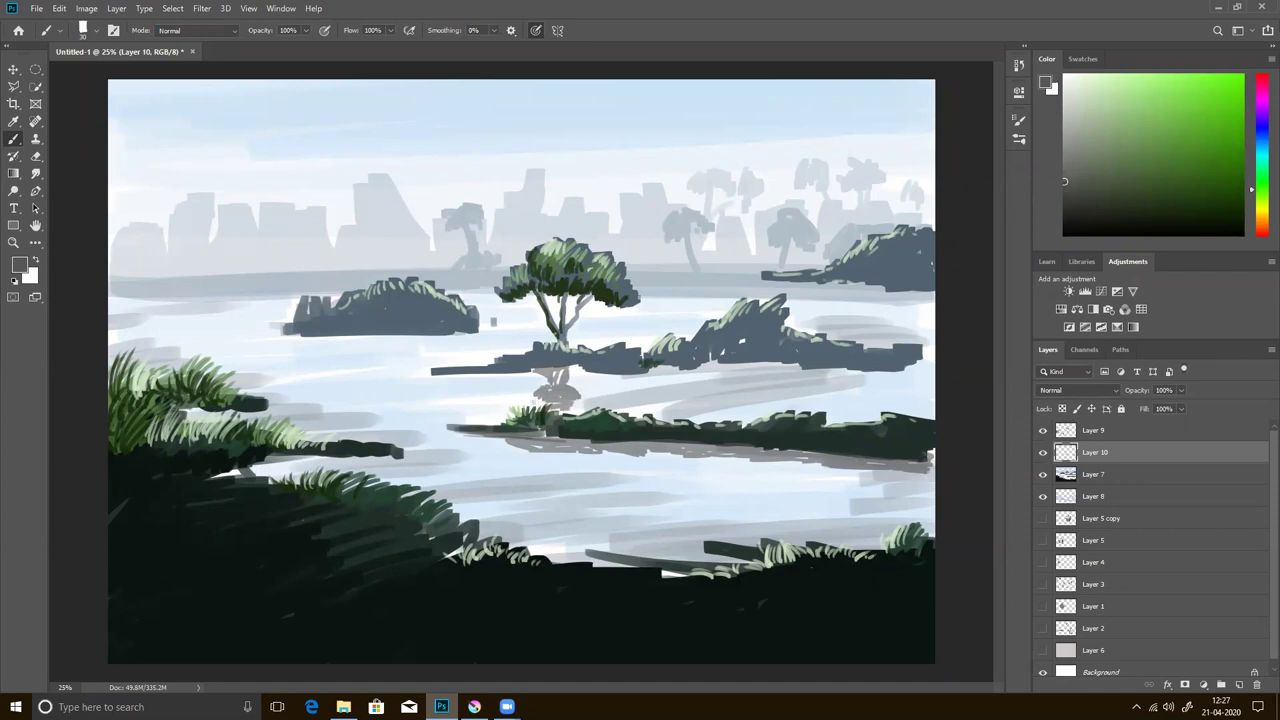
mouse_move(568, 366)
left_mouse_down()
mouse_move(600, 378)
mouse_move(715, 362)
left_mouse_up()
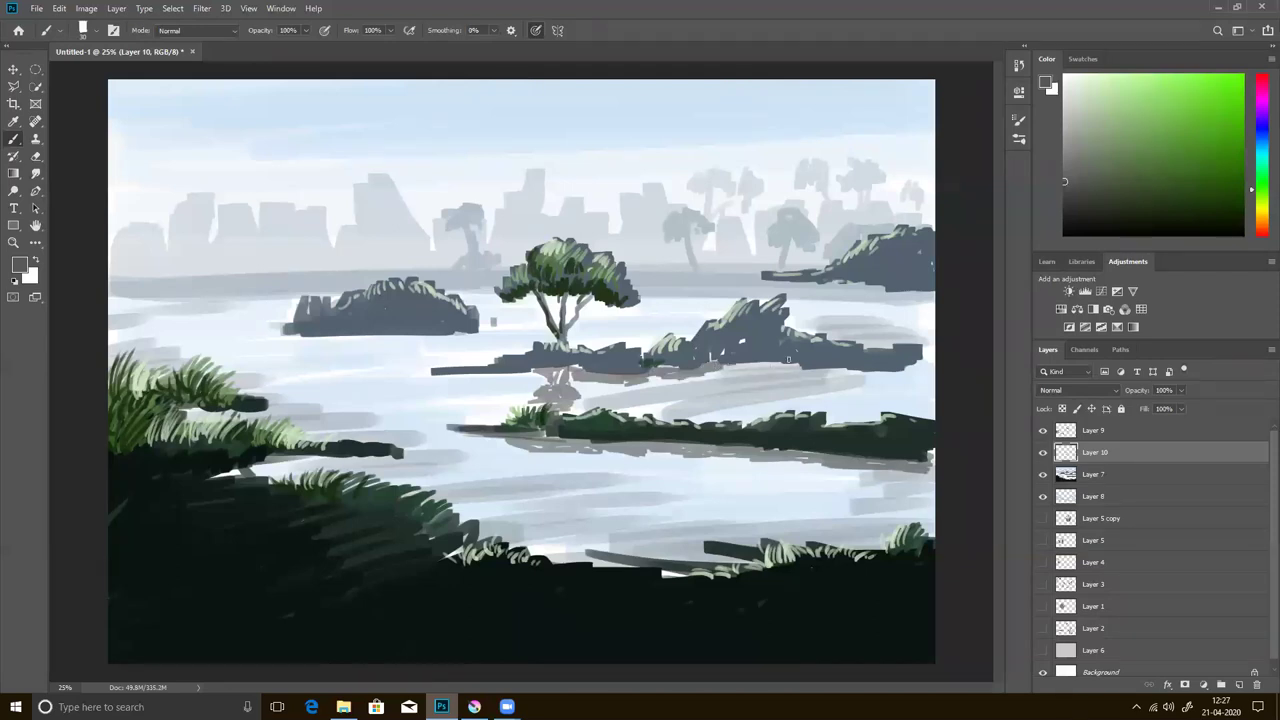
- Paint dark grey reflection strokes under the bases of the right and left islands
left_click_drag(722, 368, 788, 361)
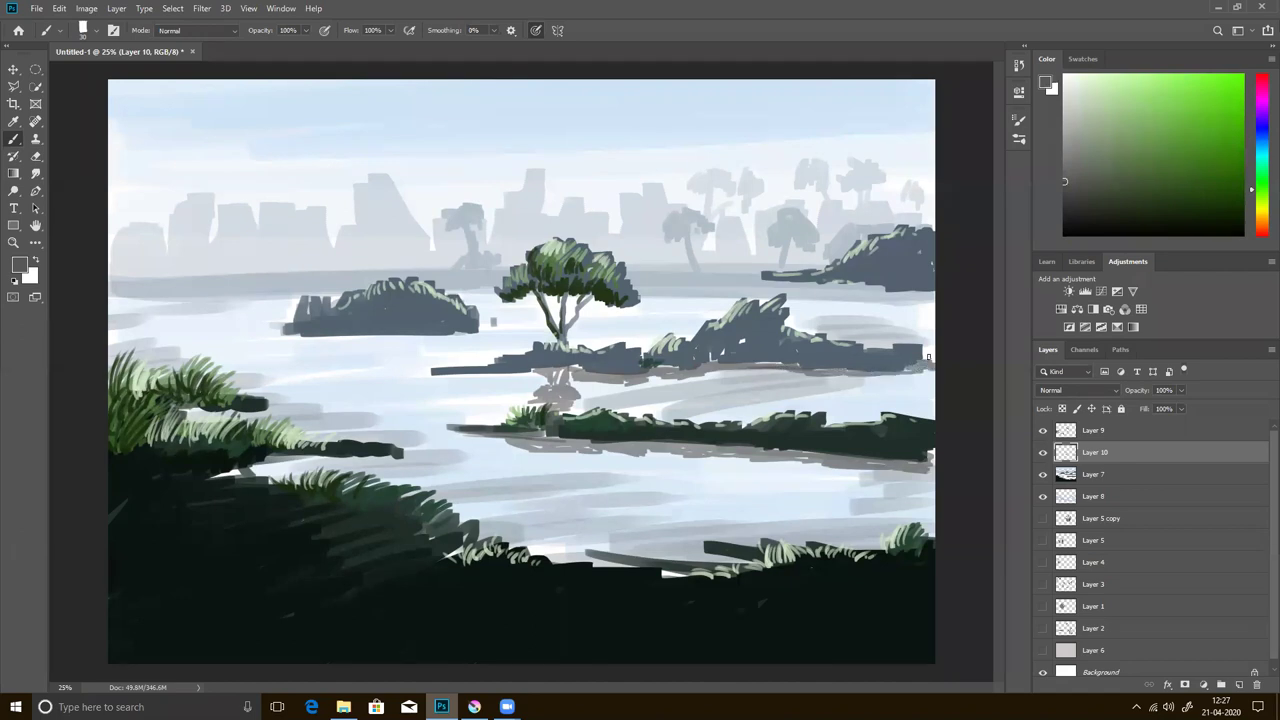
left_click_drag(776, 279, 790, 281)
mouse_move(821, 285)
left_mouse_down()
mouse_move(936, 296)
mouse_move(876, 306)
mouse_move(936, 310)
left_mouse_up()
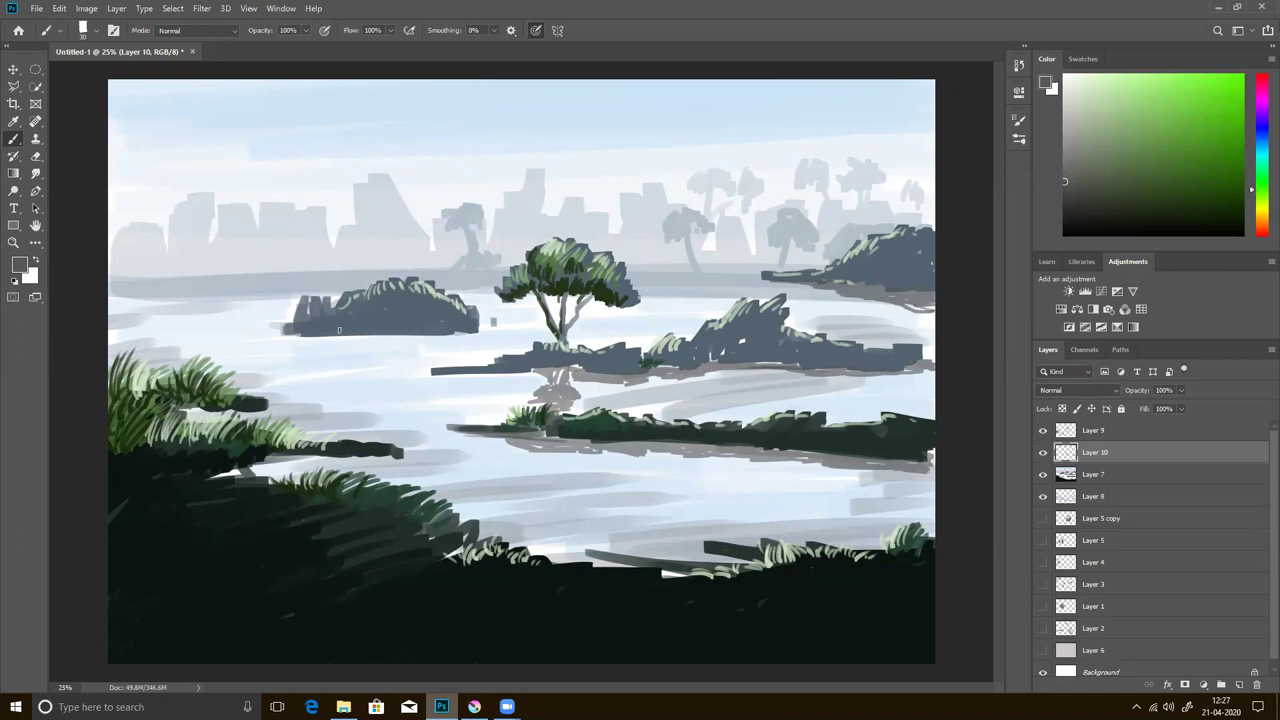
mouse_move(384, 335)
left_mouse_down()
mouse_move(316, 336)
mouse_move(472, 334)
mouse_move(326, 342)
mouse_move(440, 344)
left_mouse_up()
mouse_move(338, 340)
left_mouse_down()
mouse_move(444, 341)
mouse_move(342, 342)
left_mouse_up()
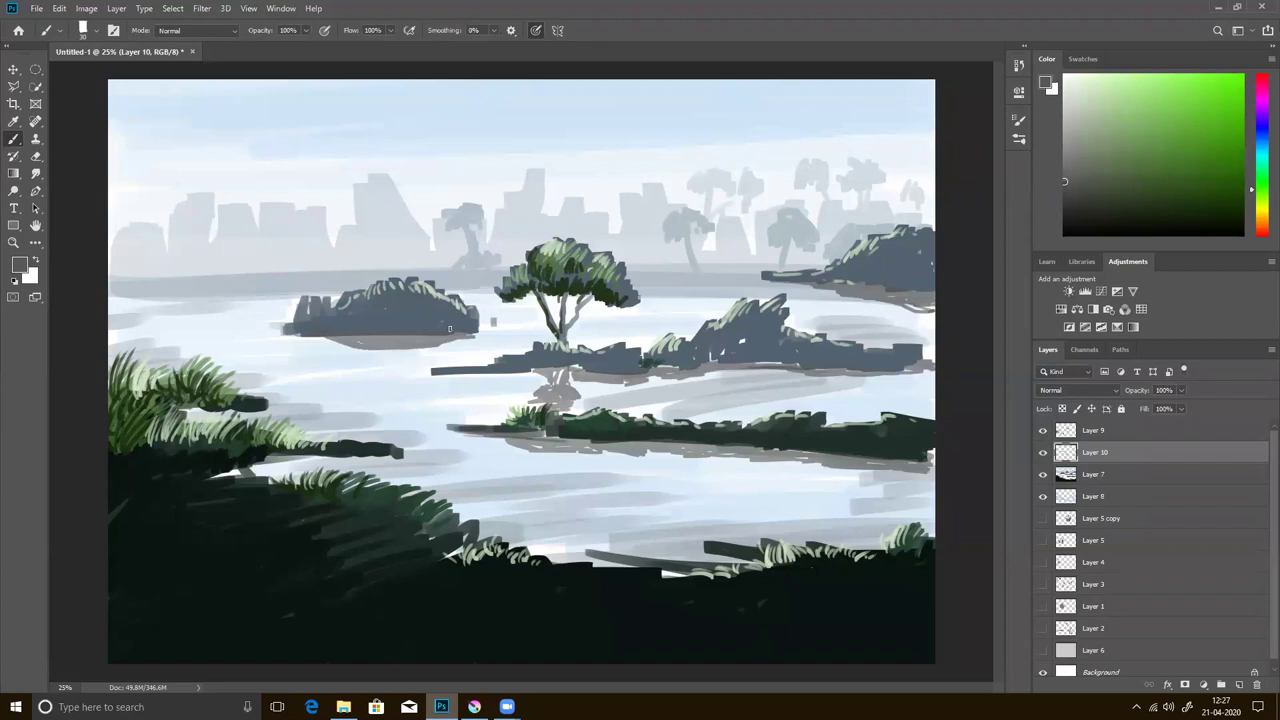
- Darken the foreground grass edge, its shadow band, and two light shoreline streaks
mouse_move(264, 466)
left_mouse_down()
mouse_move(388, 458)
mouse_move(270, 464)
left_mouse_up()
mouse_move(239, 407)
left_mouse_down()
mouse_move(194, 414)
mouse_move(264, 413)
left_mouse_up()
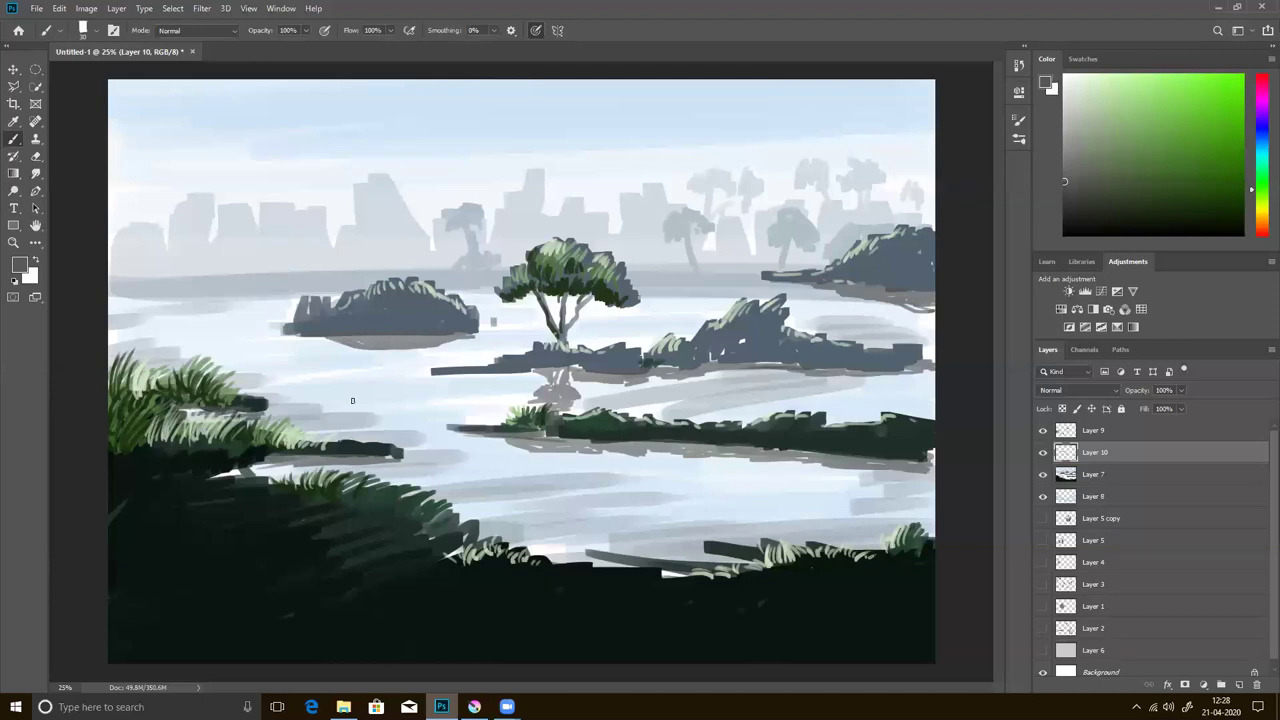
left_click_drag(636, 563, 550, 560)
mouse_move(667, 549)
left_mouse_down()
mouse_move(745, 558)
mouse_move(696, 562)
left_mouse_up()
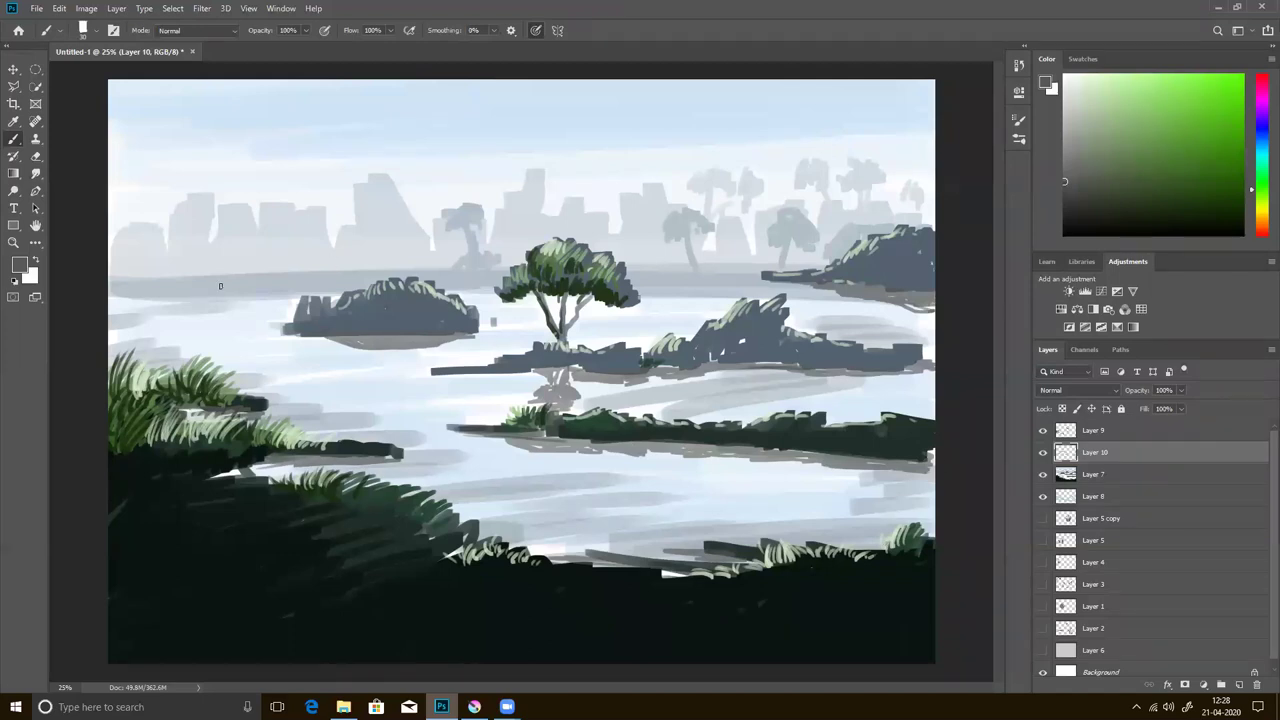
- Draw a dark grey line along the horizon where it meets the water
left_click_drag(110, 295, 476, 286)
left_click_drag(336, 289, 364, 289)
left_click_drag(640, 288, 802, 286)
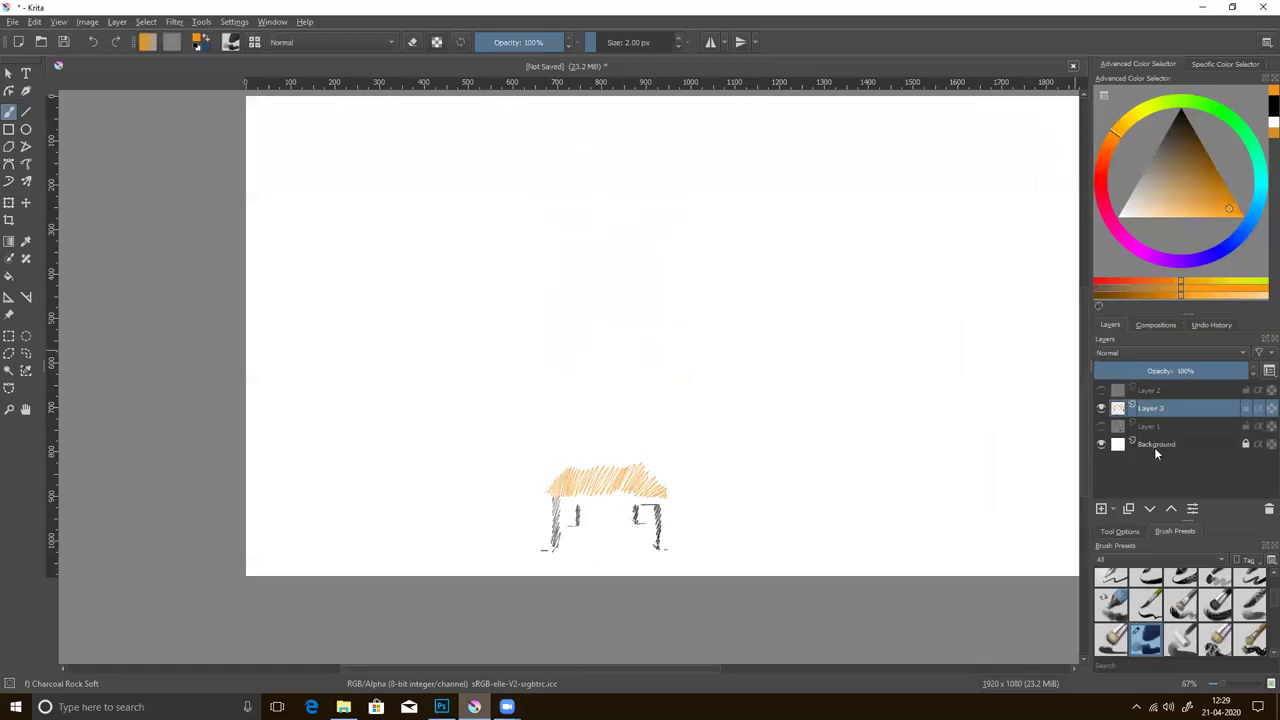
- Hide Layer 3, add empty Layer 4, pick near-black, and enlarge the brush
left_click(1101, 408)
left_click(1101, 508)
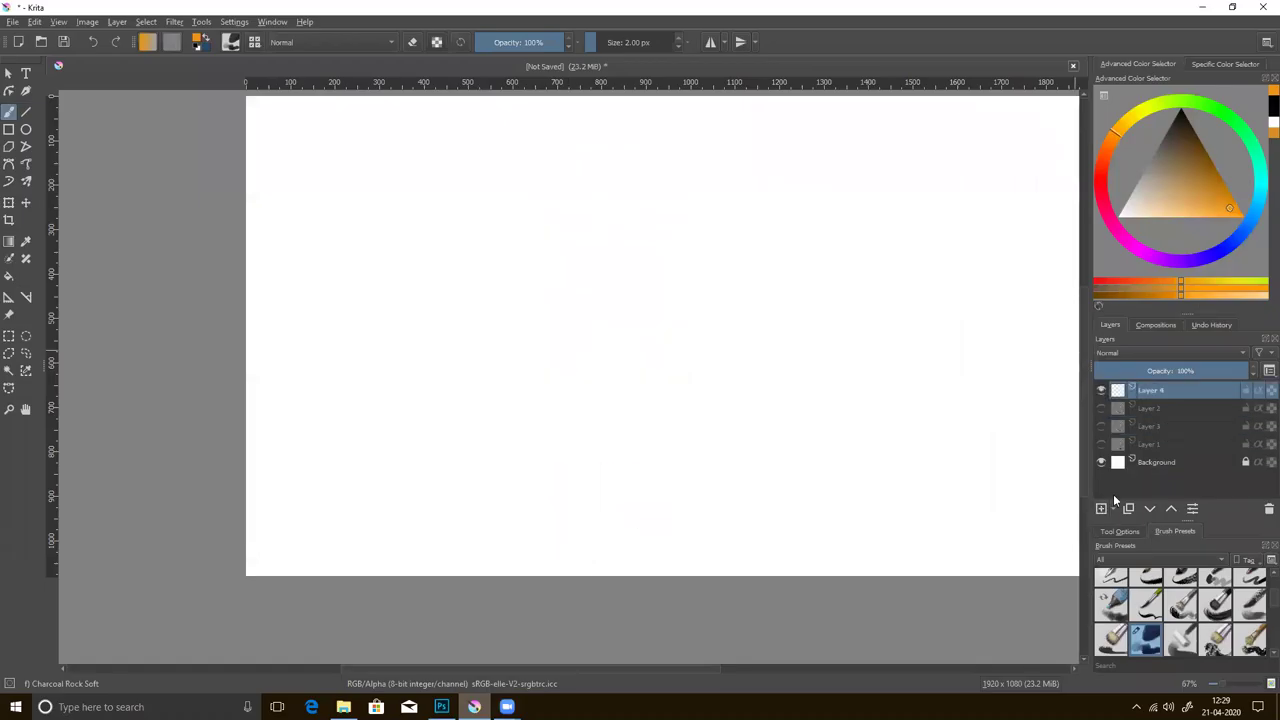
left_click(1165, 147)
mouse_move(528, 669)
left_mouse_down()
mouse_move(604, 670)
mouse_move(569, 668)
left_mouse_up()
scroll(1080, 457, "up", 1)
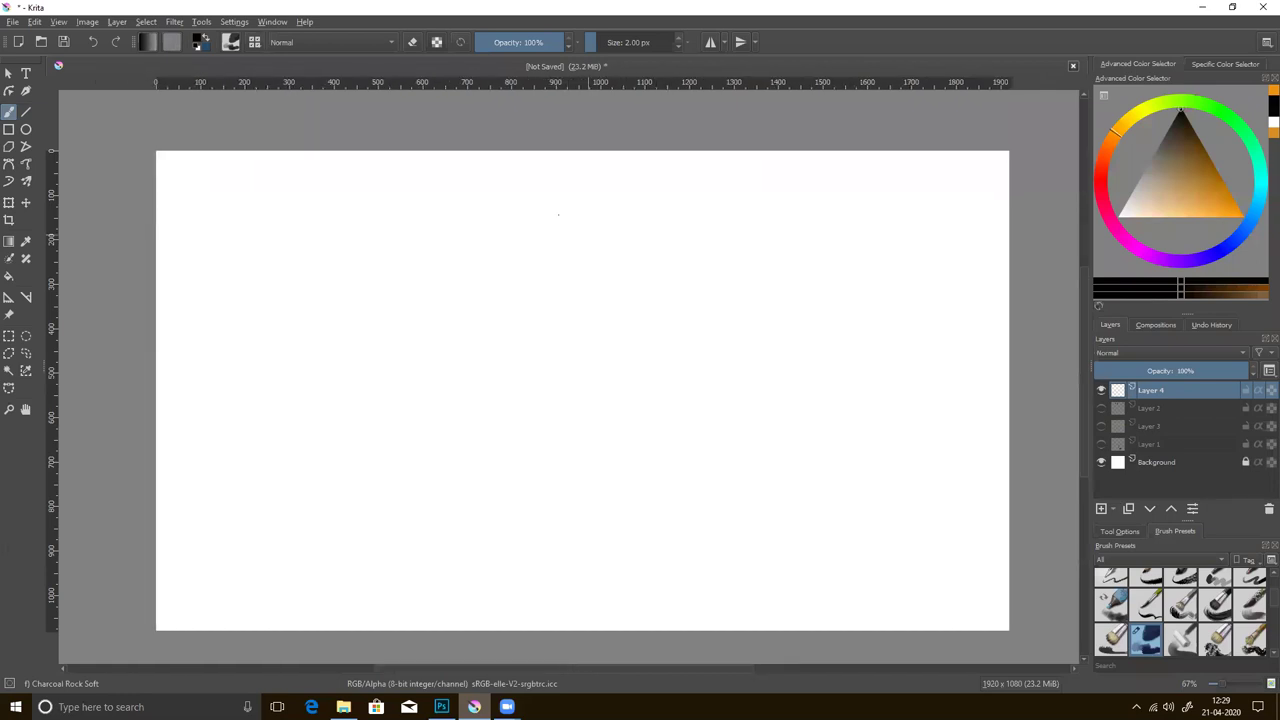
left_click_drag(592, 44, 594, 42)
- Handwrite 'George bridgeman' and 'Andrew loomis' at the top of the right column
mouse_move(612, 176)
left_mouse_down()
mouse_move(637, 199)
mouse_move(658, 183)
left_mouse_up()
mouse_move(663, 196)
left_mouse_down()
mouse_move(674, 181)
mouse_move(681, 200)
mouse_move(792, 184)
mouse_move(820, 200)
left_mouse_up()
mouse_move(836, 190)
left_mouse_down()
mouse_move(866, 178)
mouse_move(918, 190)
mouse_move(943, 176)
left_mouse_up()
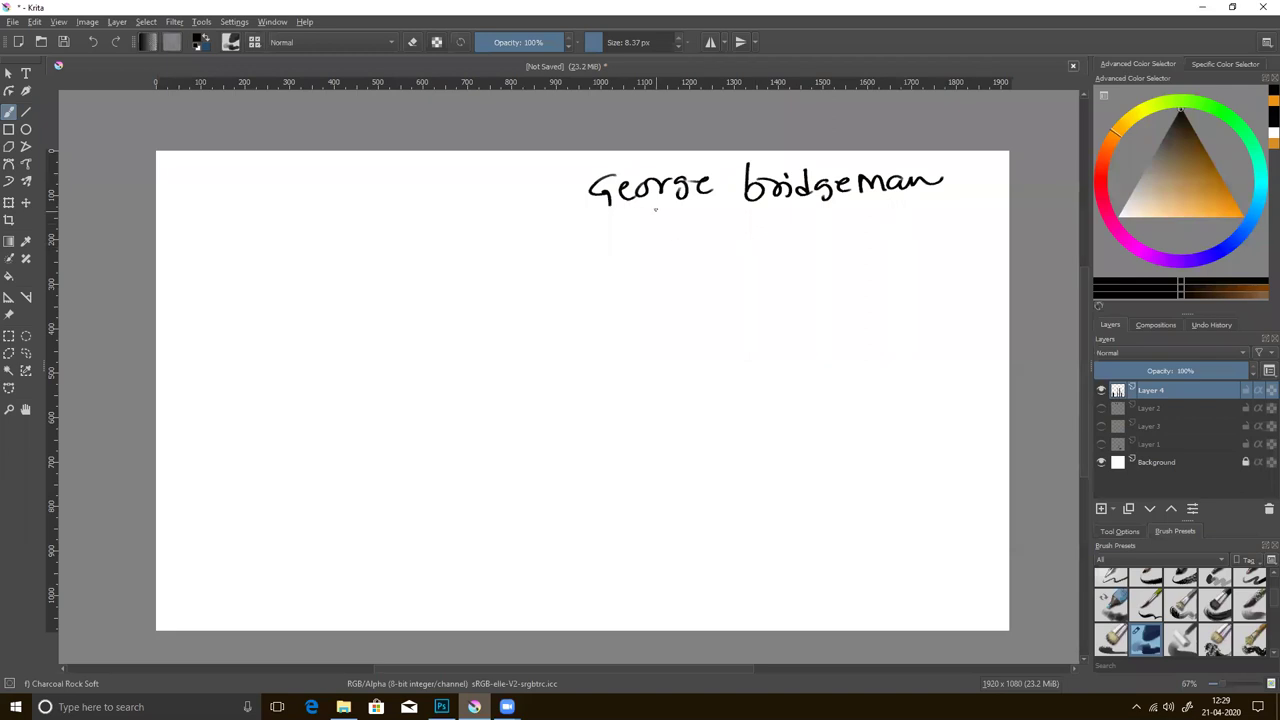
left_click_drag(594, 250, 660, 250)
mouse_move(664, 248)
left_mouse_down()
mouse_move(720, 234)
mouse_move(752, 250)
left_mouse_up()
left_click_drag(764, 236, 796, 240)
left_click_drag(806, 246, 836, 244)
left_click_drag(847, 232, 852, 242)
left_click(846, 223)
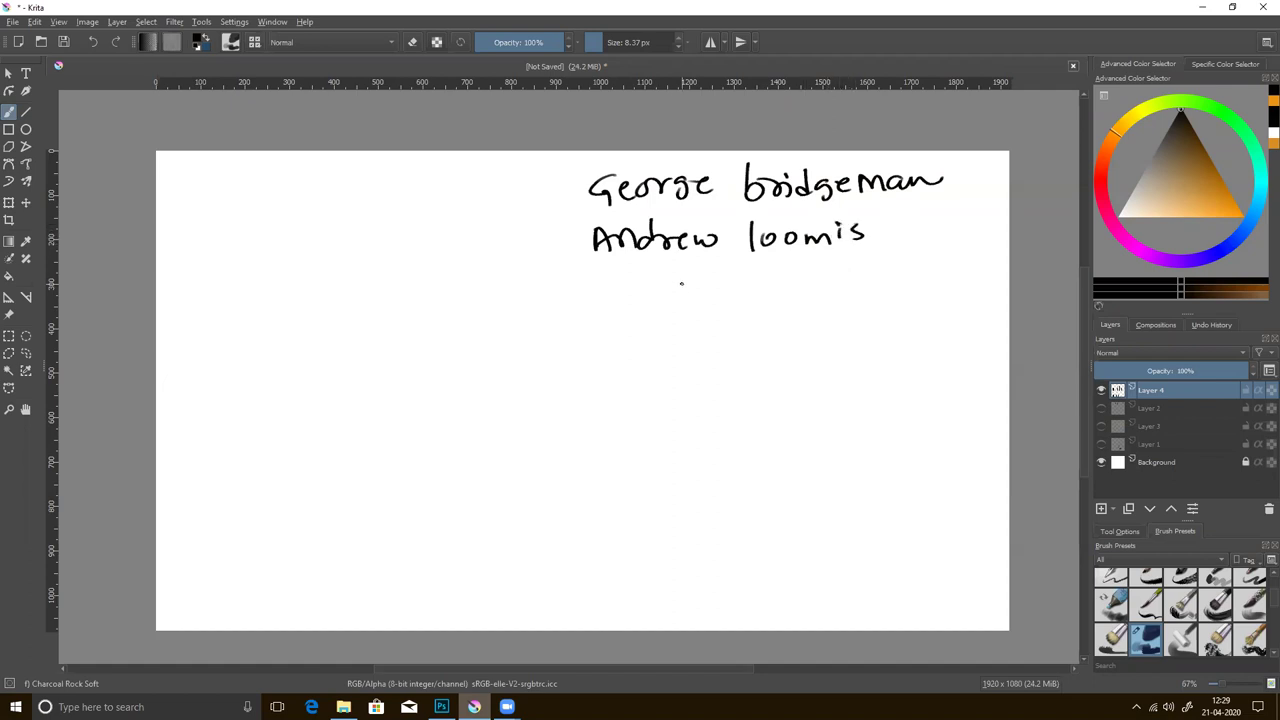
- Handwrite 'Burne hogarth' and 'Ryan woodward' beneath them
left_click_drag(596, 287, 594, 314)
mouse_move(594, 284)
left_mouse_down()
mouse_move(606, 314)
mouse_move(766, 306)
left_mouse_up()
mouse_move(774, 290)
left_mouse_down()
mouse_move(796, 306)
mouse_move(838, 288)
left_mouse_up()
mouse_move(856, 276)
left_mouse_down()
mouse_move(854, 298)
mouse_move(864, 286)
left_mouse_up()
mouse_move(866, 274)
left_mouse_down()
mouse_move(868, 290)
mouse_move(890, 284)
left_mouse_up()
mouse_move(587, 346)
left_mouse_down()
mouse_move(588, 378)
mouse_move(622, 384)
mouse_move(752, 346)
mouse_move(798, 348)
left_mouse_up()
mouse_move(814, 330)
left_mouse_down()
mouse_move(816, 356)
mouse_move(804, 352)
mouse_move(856, 340)
left_mouse_up()
left_click_drag(874, 338, 878, 350)
left_click_drag(882, 340, 902, 346)
left_click_drag(918, 318, 922, 346)
- Handwrite 'Jack hamm' below Ryan woodward
left_click_drag(614, 406, 603, 438)
left_click_drag(597, 404, 648, 426)
mouse_move(670, 392)
left_mouse_down()
mouse_move(668, 426)
mouse_move(690, 424)
left_mouse_up()
left_click_drag(756, 384, 776, 414)
mouse_move(786, 396)
left_mouse_down()
mouse_move(796, 410)
mouse_move(818, 396)
mouse_move(864, 402)
left_mouse_up()
left_click_drag(872, 392, 878, 392)
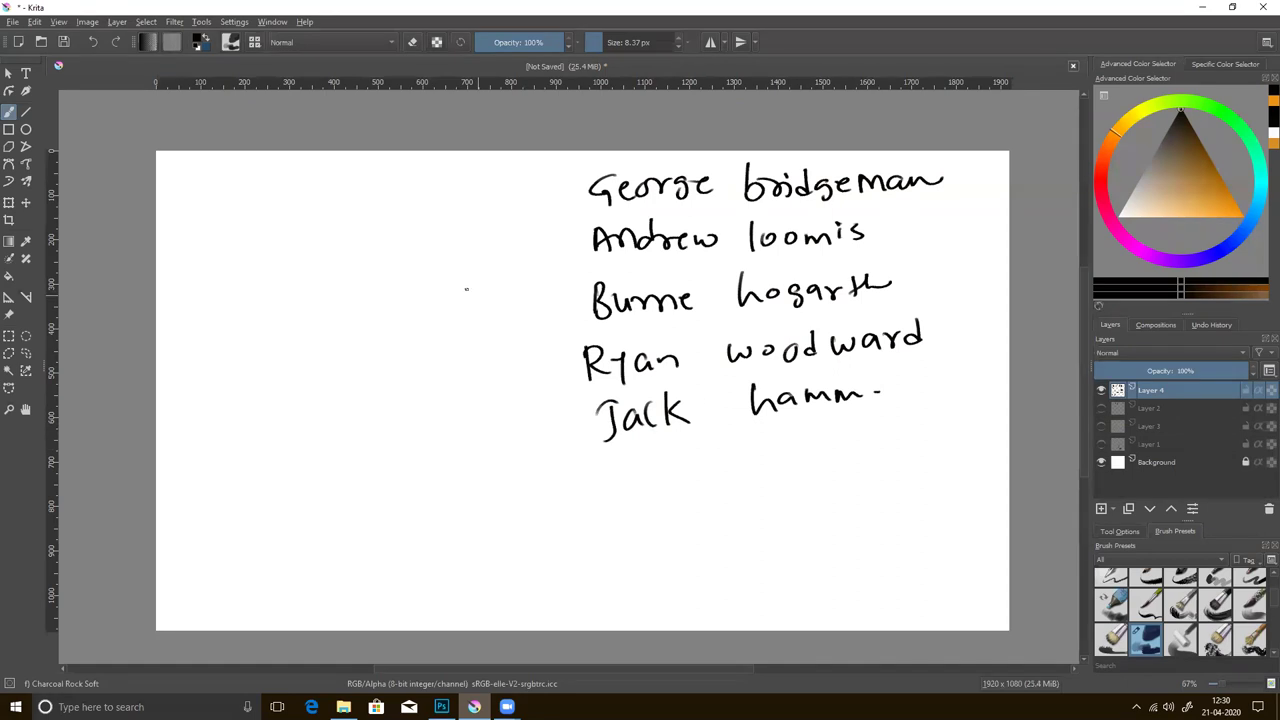
- Begin handwriting 'George' on the left side of the canvas
mouse_move(214, 200)
left_mouse_down()
mouse_move(200, 236)
mouse_move(242, 236)
left_mouse_up()
left_click_drag(246, 216, 262, 224)
mouse_move(268, 214)
left_mouse_down()
mouse_move(280, 210)
mouse_move(288, 242)
mouse_move(322, 216)
left_mouse_up()
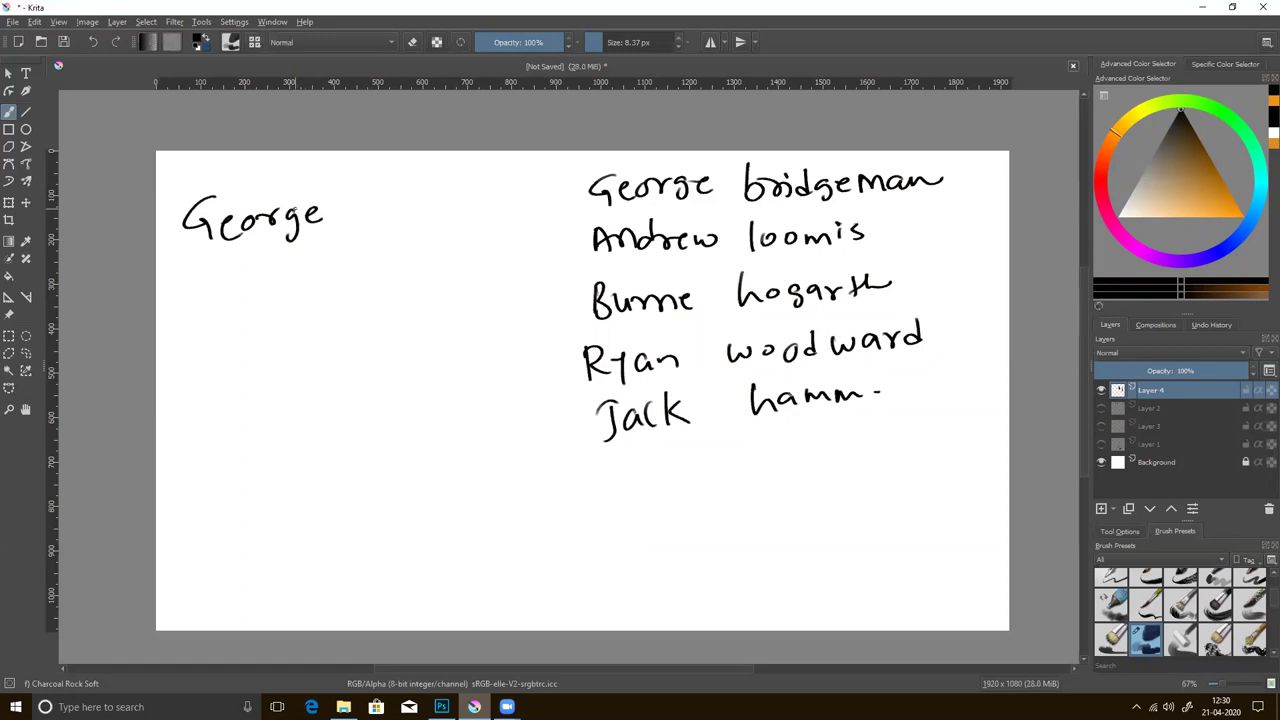
- Undo the stray George and handwrite 'Gleane keane' at the top left
key("ctrl+z")
key("ctrl+z")
key("ctrl+z")
key("ctrl+z")
key("ctrl+z")
key("ctrl+z")
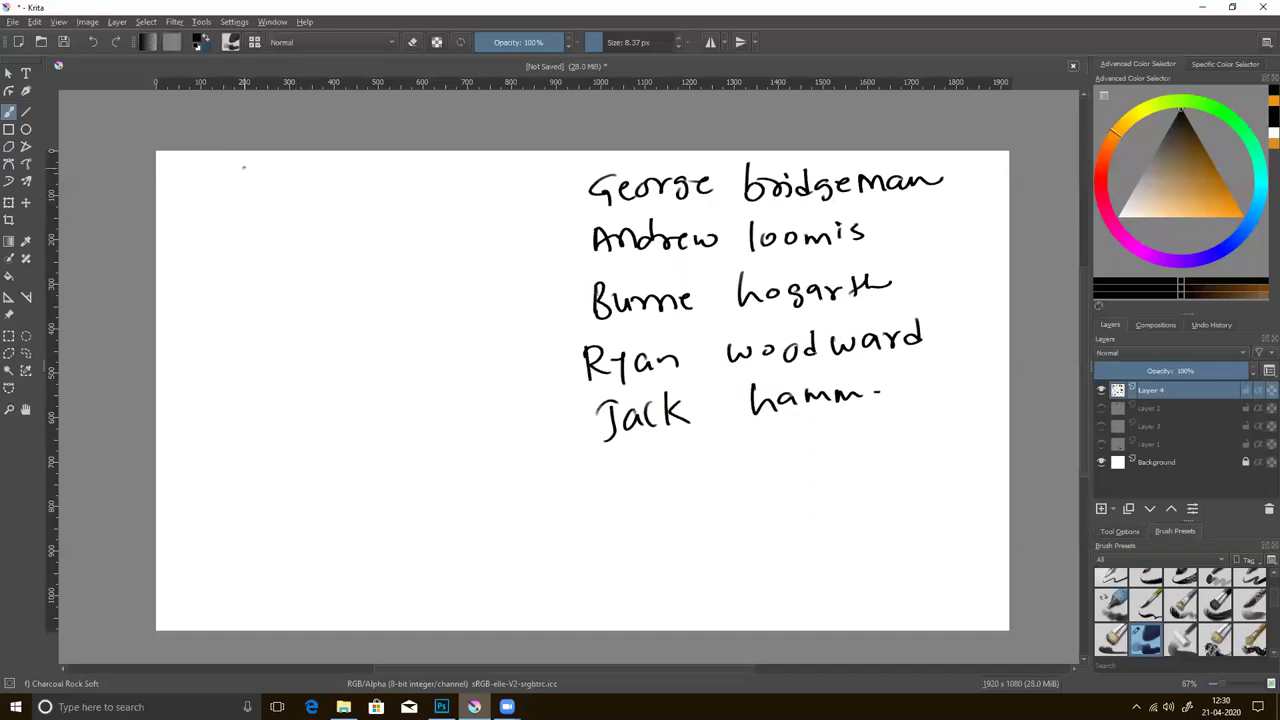
mouse_move(228, 190)
left_mouse_down()
mouse_move(221, 228)
mouse_move(236, 219)
left_mouse_up()
left_click_drag(248, 209, 306, 215)
left_click_drag(312, 208, 352, 220)
mouse_move(374, 194)
left_mouse_down()
mouse_move(372, 216)
mouse_move(463, 193)
left_mouse_up()
- Handwrite 'Gleane vilpu' and 'Andreaj deja' below it in the left column
mouse_move(214, 256)
left_mouse_down()
mouse_move(240, 286)
mouse_move(282, 284)
left_mouse_up()
left_click_drag(286, 285, 358, 253)
left_click_drag(368, 256, 382, 272)
mouse_move(395, 255)
left_mouse_down()
mouse_move(396, 283)
mouse_move(431, 248)
mouse_move(441, 262)
mouse_move(398, 274)
left_mouse_up()
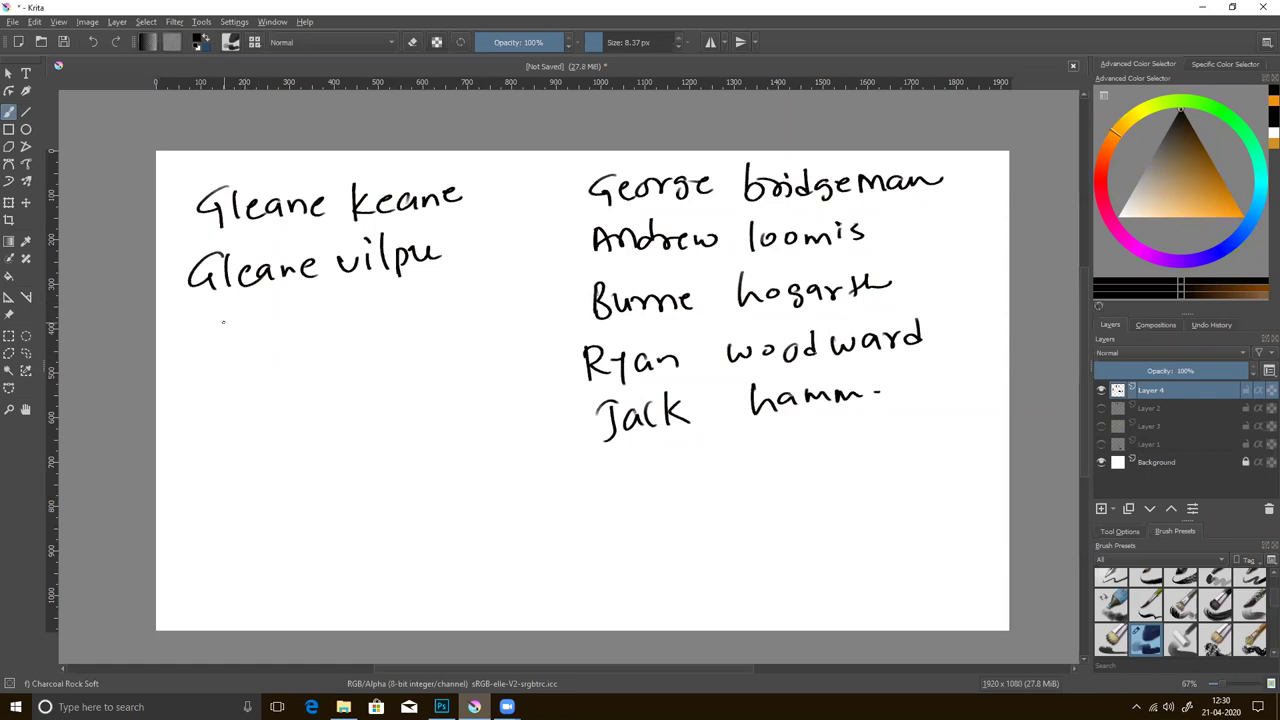
mouse_move(201, 364)
left_mouse_down()
mouse_move(220, 362)
mouse_move(250, 322)
mouse_move(312, 343)
mouse_move(304, 352)
mouse_move(366, 304)
mouse_move(382, 330)
left_mouse_up()
left_click(392, 300)
mouse_move(394, 312)
left_mouse_down()
mouse_move(388, 344)
mouse_move(450, 316)
left_mouse_up()
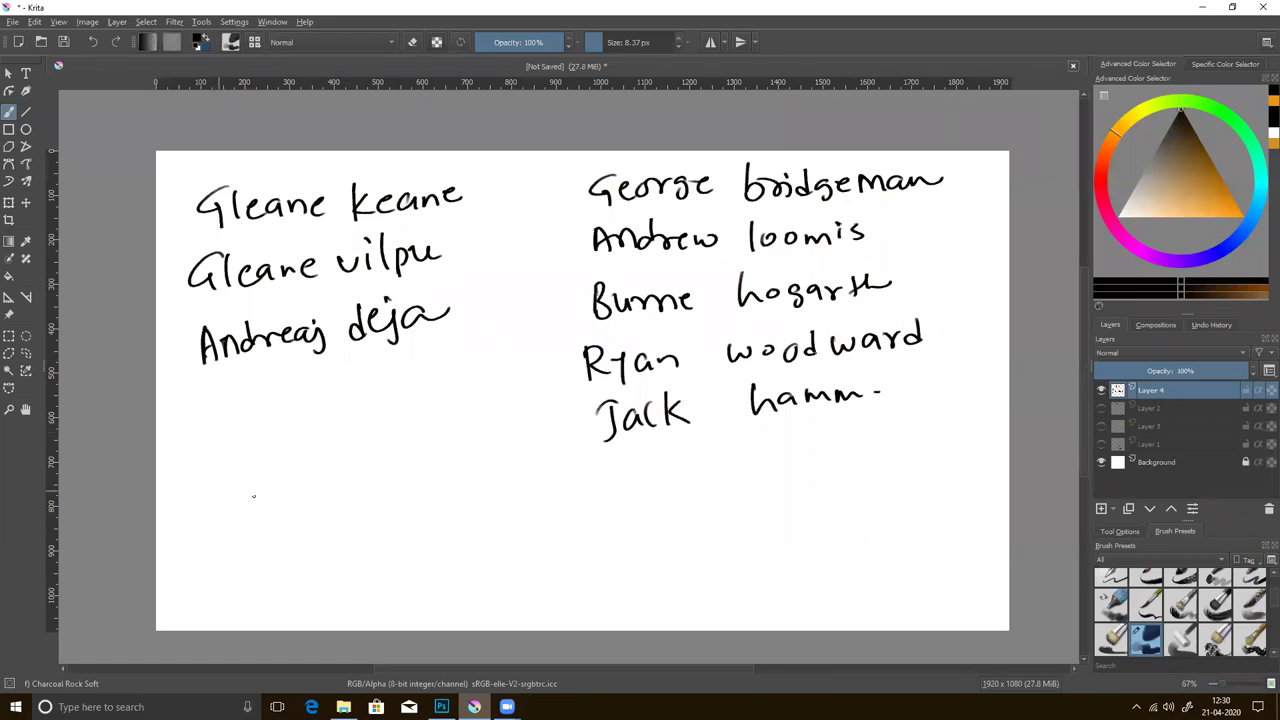
- Handwrite 'Mark henn' and 'Mike Surrey' further down the left column
mouse_move(211, 438)
left_mouse_down()
mouse_move(258, 428)
mouse_move(272, 410)
left_mouse_up()
mouse_move(278, 385)
left_mouse_down()
mouse_move(276, 424)
mouse_move(302, 414)
left_mouse_up()
mouse_move(328, 372)
left_mouse_down()
mouse_move(345, 410)
mouse_move(404, 380)
mouse_move(416, 395)
left_mouse_up()
mouse_move(208, 468)
left_mouse_down()
mouse_move(205, 500)
mouse_move(236, 494)
left_mouse_up()
left_click_drag(240, 466, 244, 490)
left_click_drag(256, 446, 260, 490)
mouse_move(270, 456)
left_mouse_down()
mouse_move(272, 488)
mouse_move(286, 470)
left_mouse_up()
left_click_drag(354, 436, 330, 466)
left_click_drag(352, 444, 452, 420)
left_click_drag(444, 412, 462, 440)
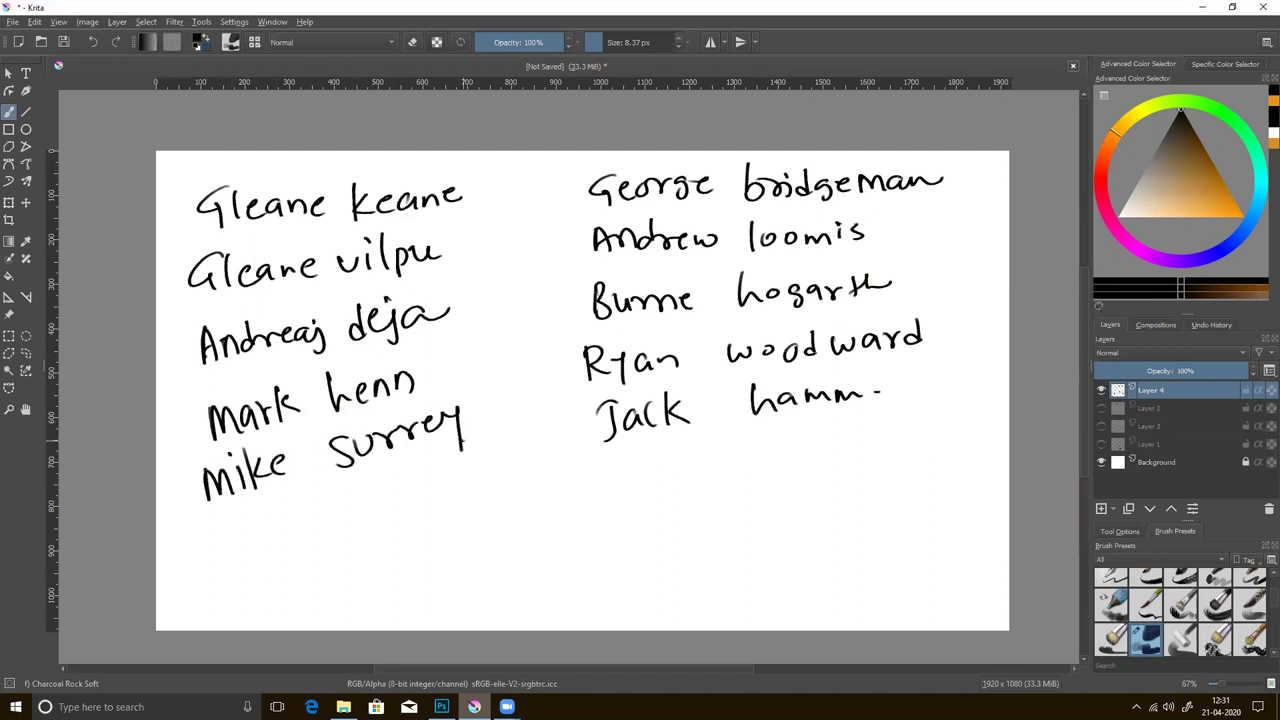
- Handwrite 'Eric Goldberg' and 'Hayoyo mysaki' to finish the left column
left_click_drag(216, 516, 224, 550)
mouse_move(238, 530)
left_mouse_down()
mouse_move(250, 522)
mouse_move(254, 542)
mouse_move(286, 534)
left_mouse_up()
mouse_move(326, 488)
left_mouse_down()
mouse_move(330, 512)
mouse_move(350, 510)
left_mouse_up()
mouse_move(358, 484)
left_mouse_down()
mouse_move(360, 510)
mouse_move(388, 476)
mouse_move(402, 504)
left_mouse_up()
mouse_move(404, 496)
left_mouse_down()
mouse_move(450, 474)
mouse_move(470, 487)
left_mouse_up()
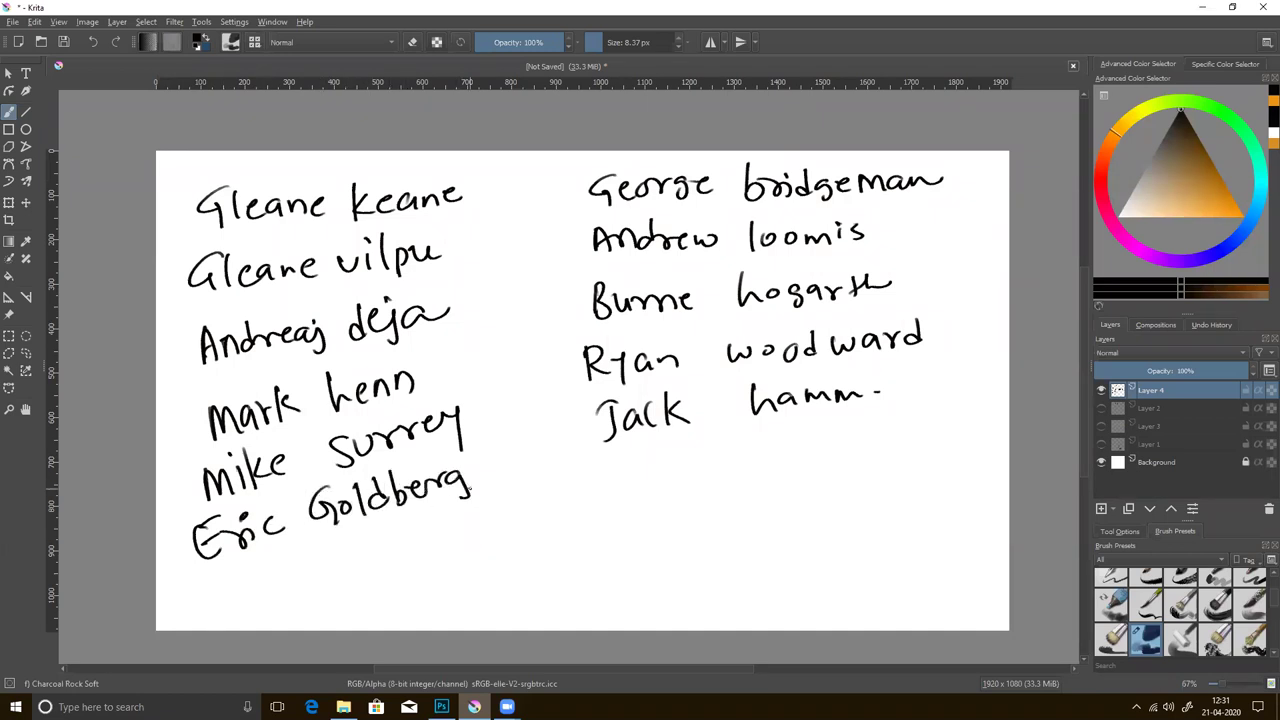
mouse_move(238, 576)
left_mouse_down()
mouse_move(240, 612)
mouse_move(256, 592)
left_mouse_up()
mouse_move(258, 574)
left_mouse_down()
mouse_move(258, 610)
mouse_move(306, 602)
mouse_move(320, 578)
mouse_move(340, 590)
left_mouse_up()
mouse_move(356, 552)
left_mouse_down()
mouse_move(402, 566)
mouse_move(436, 540)
mouse_move(438, 560)
left_mouse_up()
mouse_move(480, 514)
left_mouse_down()
mouse_move(478, 534)
mouse_move(510, 522)
left_mouse_up()
left_click_drag(518, 498, 520, 514)
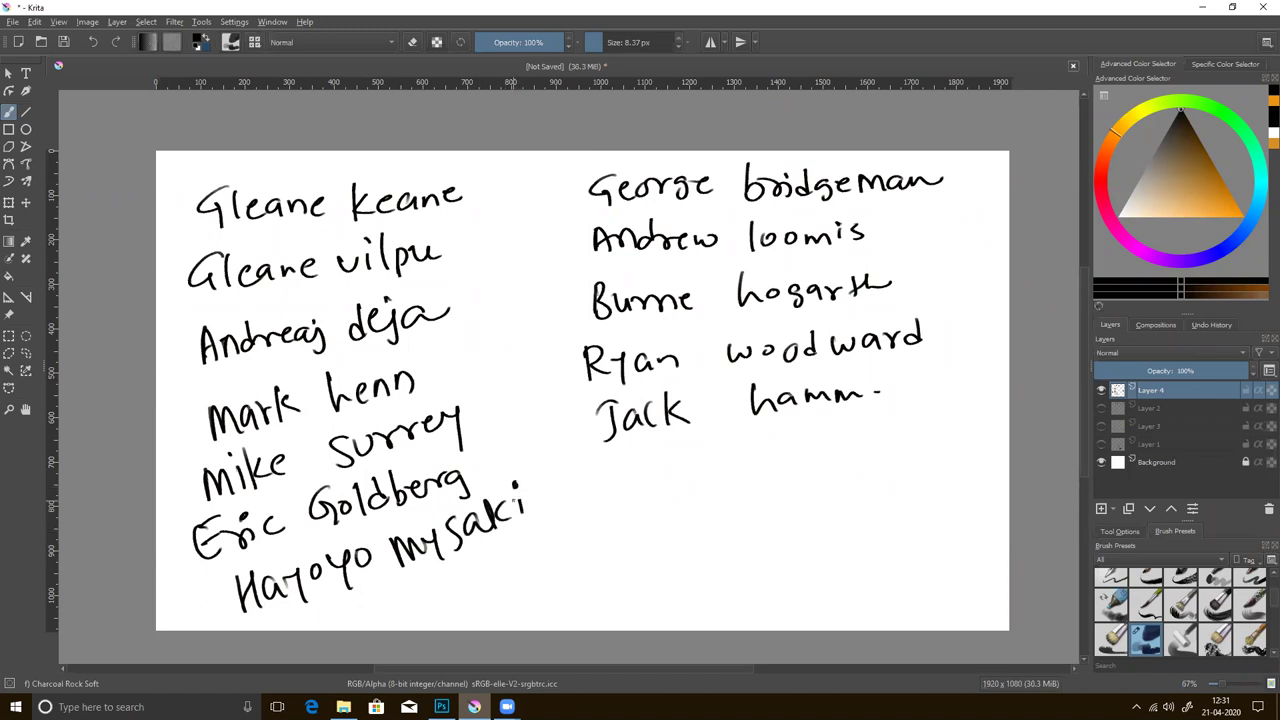
- Handwrite 'Kazuo oga' below Jack hamm in the right column
left_click_drag(596, 484, 596, 526)
mouse_move(612, 486)
left_mouse_down()
mouse_move(598, 506)
mouse_move(614, 522)
left_mouse_up()
mouse_move(636, 500)
left_mouse_down()
mouse_move(630, 518)
mouse_move(674, 512)
mouse_move(714, 474)
left_mouse_up()
mouse_move(786, 460)
left_mouse_down()
mouse_move(804, 496)
mouse_move(842, 478)
left_mouse_up()
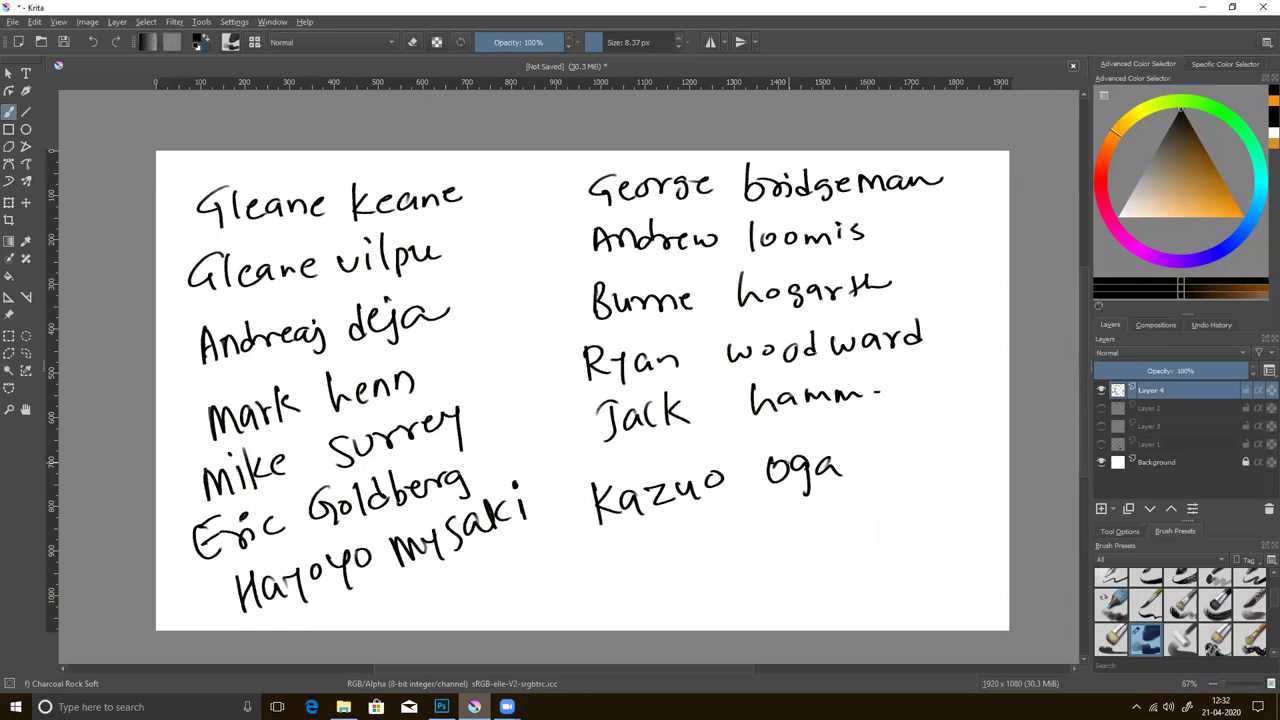
- Draw a curly brace and vertical divider, then tick George bridgeman and Andrew loomis
mouse_move(468, 182)
left_mouse_down()
mouse_move(480, 318)
mouse_move(520, 472)
left_mouse_up()
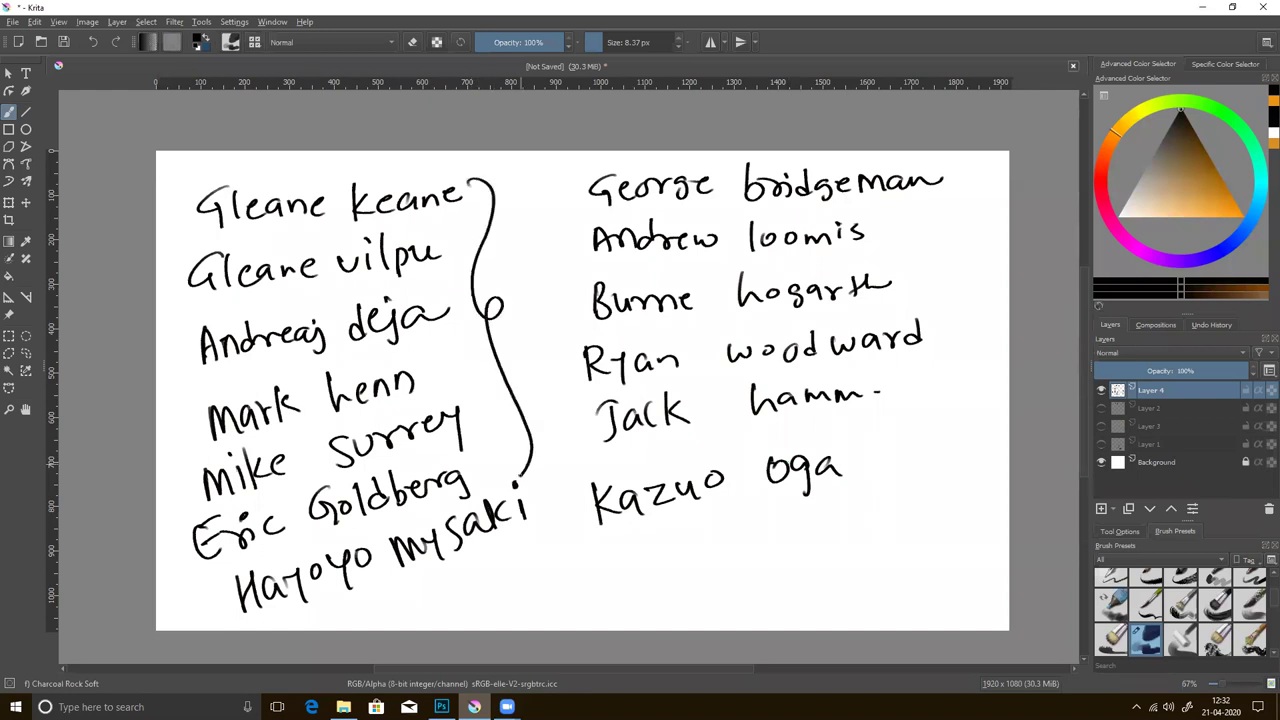
left_click_drag(572, 158, 582, 470)
mouse_move(534, 190)
left_mouse_down()
mouse_move(538, 200)
mouse_move(643, 156)
left_mouse_up()
left_click_drag(534, 246, 644, 220)
- Tick Burne hogarth, Ryan woodward and Jack hamm, and underline Kazuo oga
mouse_move(542, 304)
left_mouse_down()
mouse_move(560, 326)
mouse_move(678, 266)
left_mouse_up()
left_click_drag(538, 366, 678, 320)
left_click_drag(542, 410, 664, 384)
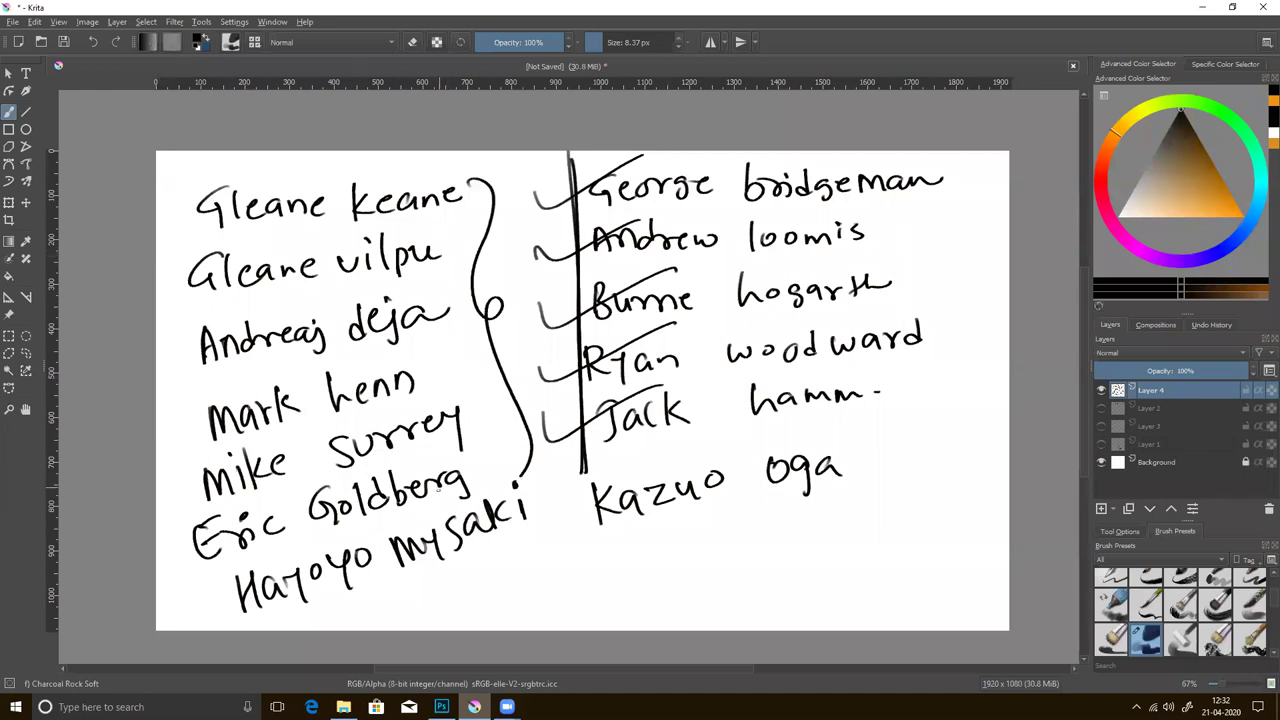
left_click_drag(621, 541, 843, 501)
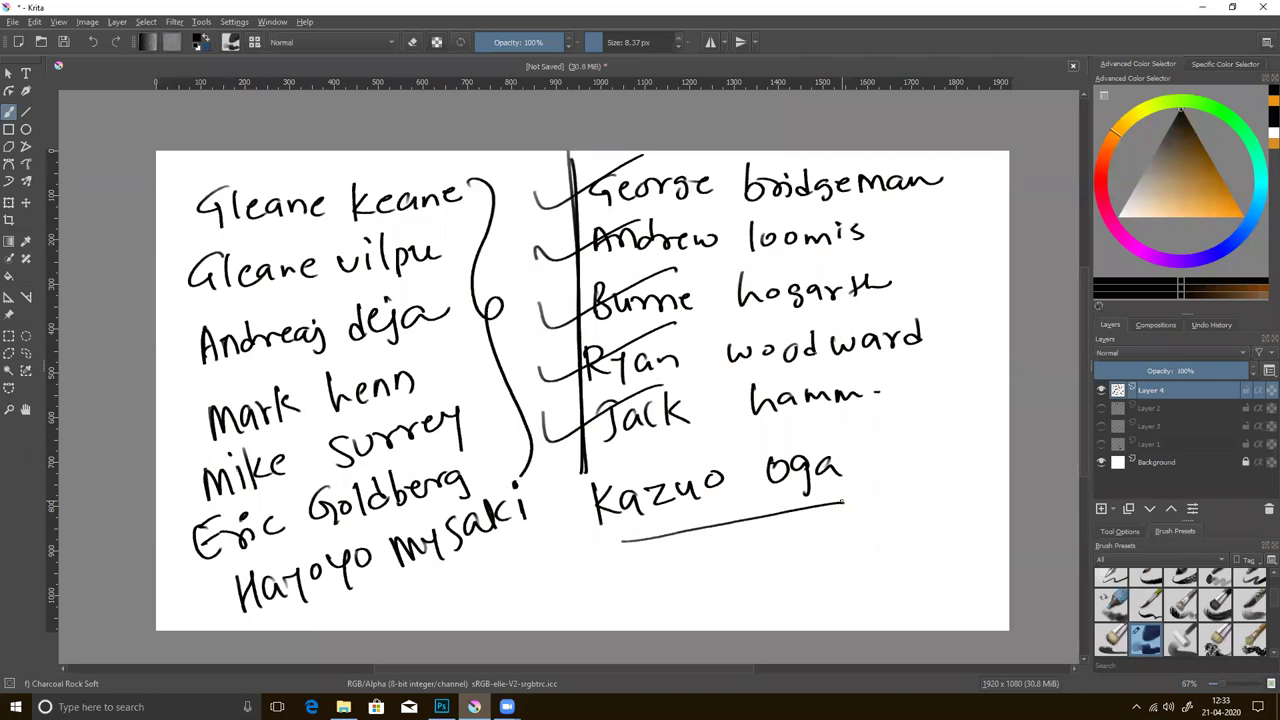
- Minimize the Krita window to reveal the desktop's portrait wallpaper
left_click(1204, 8)
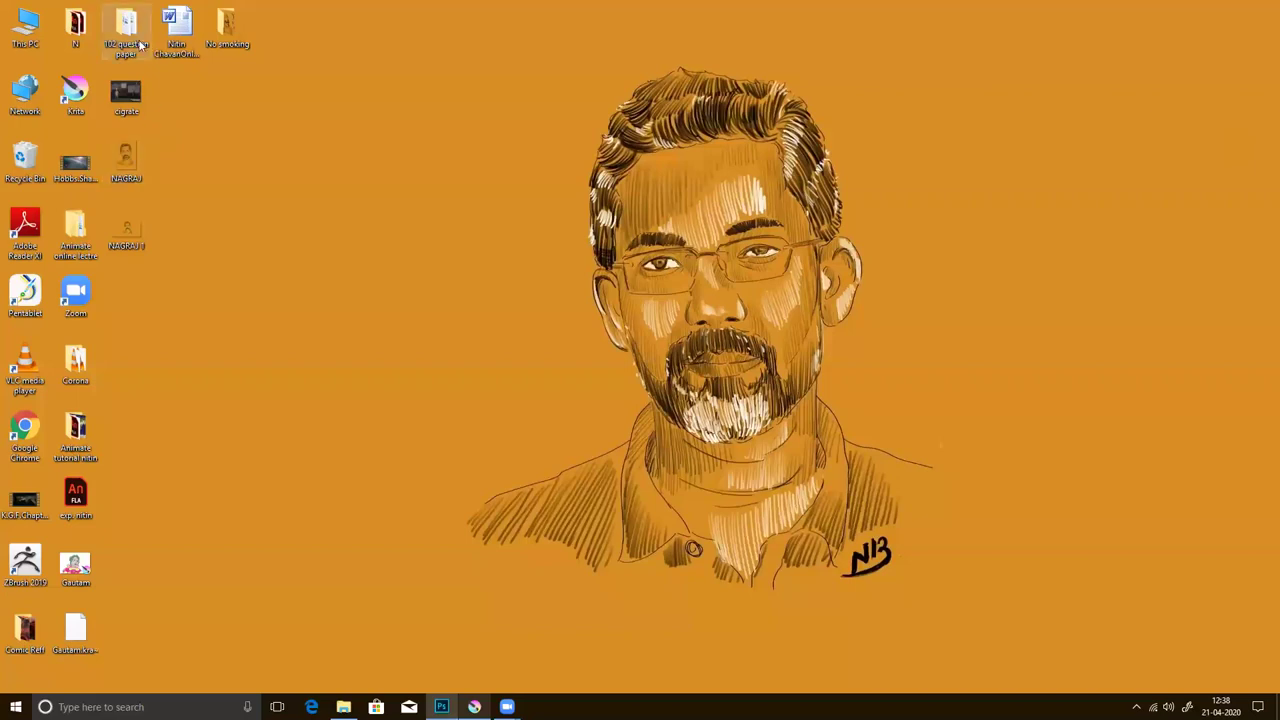
- View the 'angle of shadow' image from the Perspective folder in Photos with drawing mode on
left_click(343, 707)
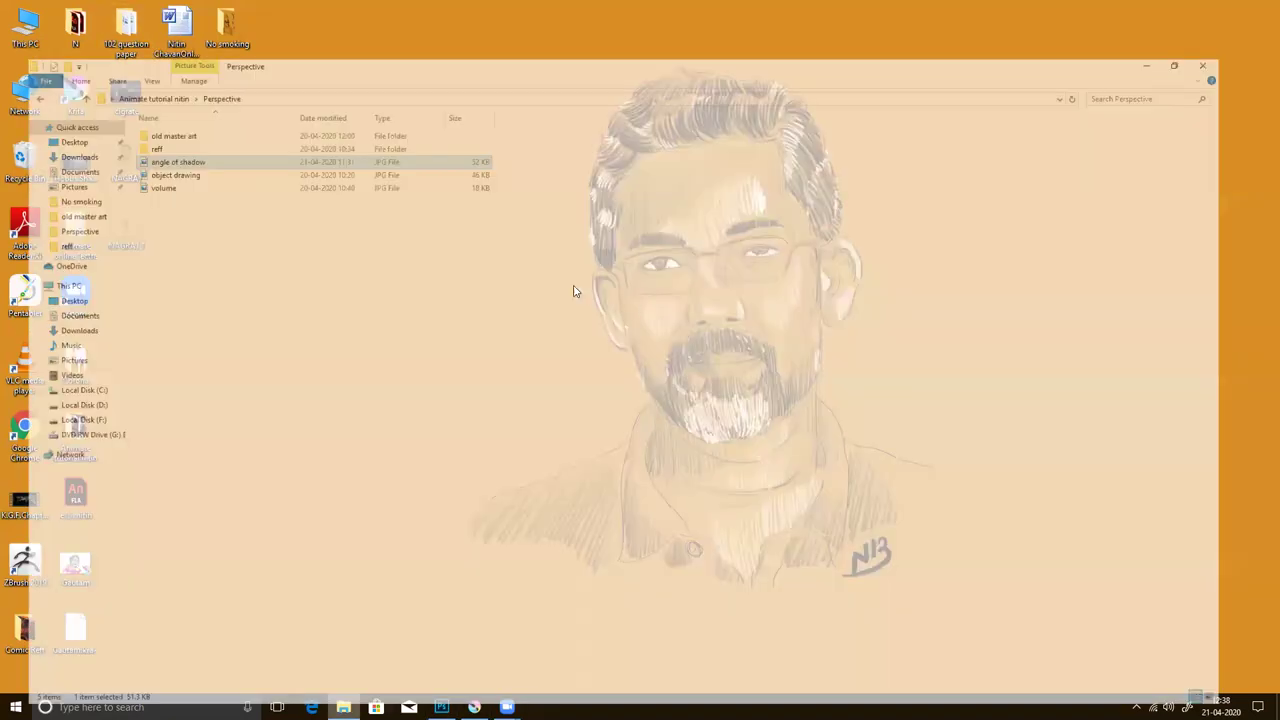
double_click(185, 114)
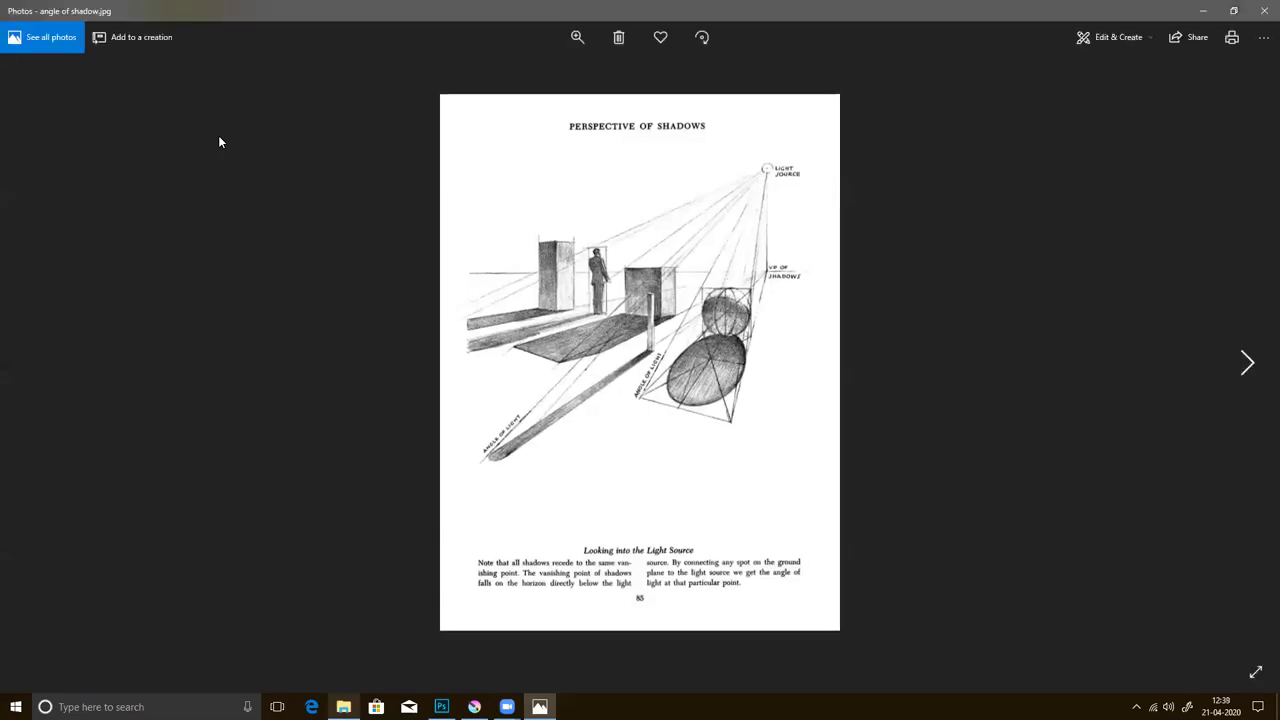
key("ctrl+d")
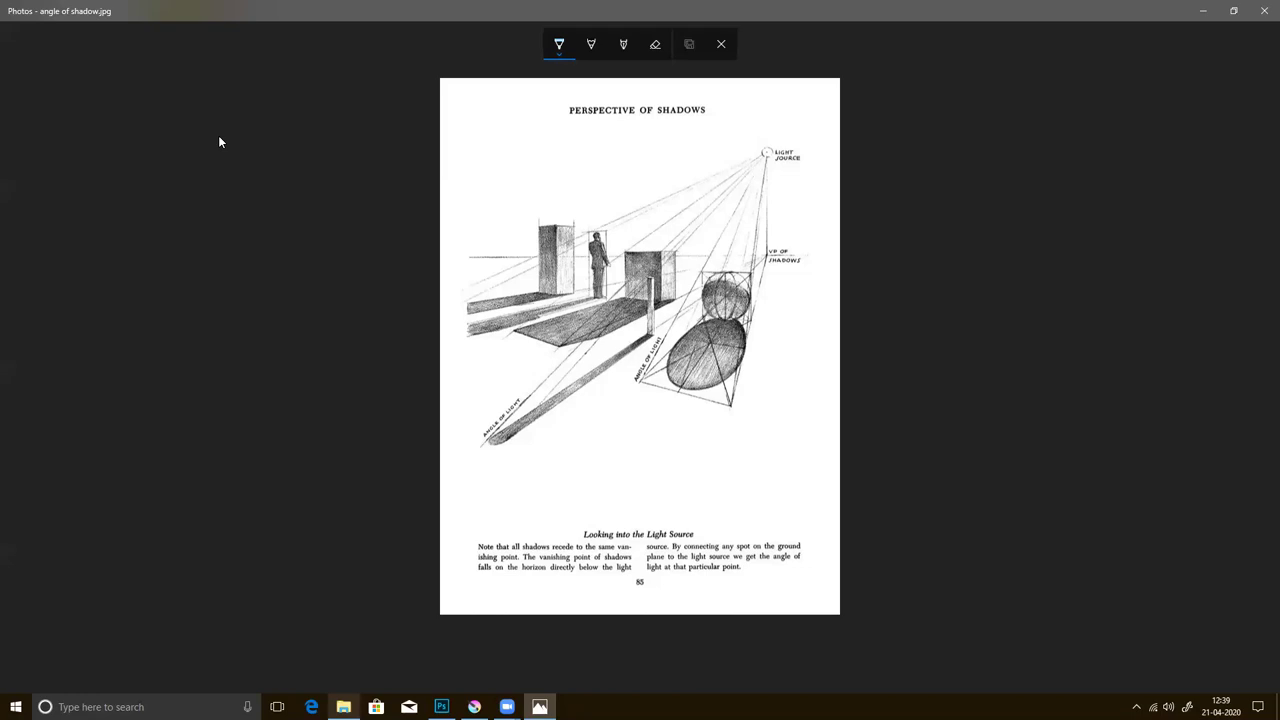
- Close Photos, minimize File Explorer, then restore and minimize Krita to reveal the desktop
left_click(1263, 10)
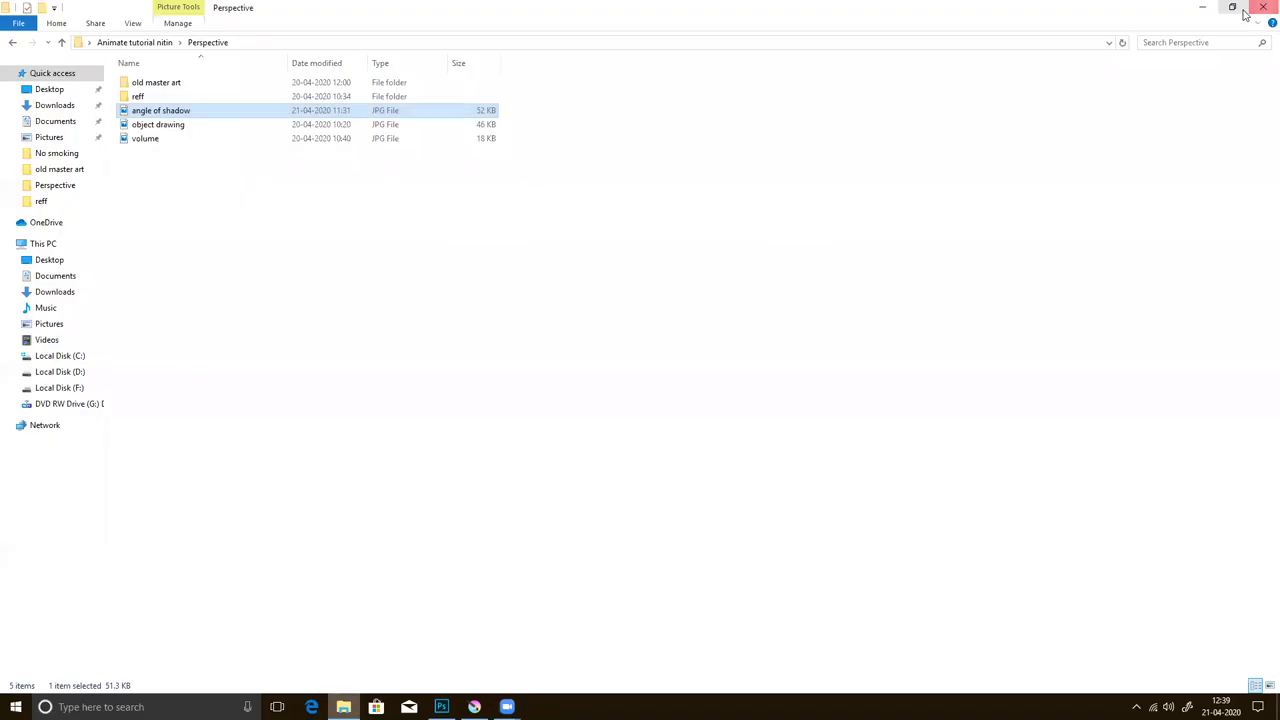
left_click(1202, 7)
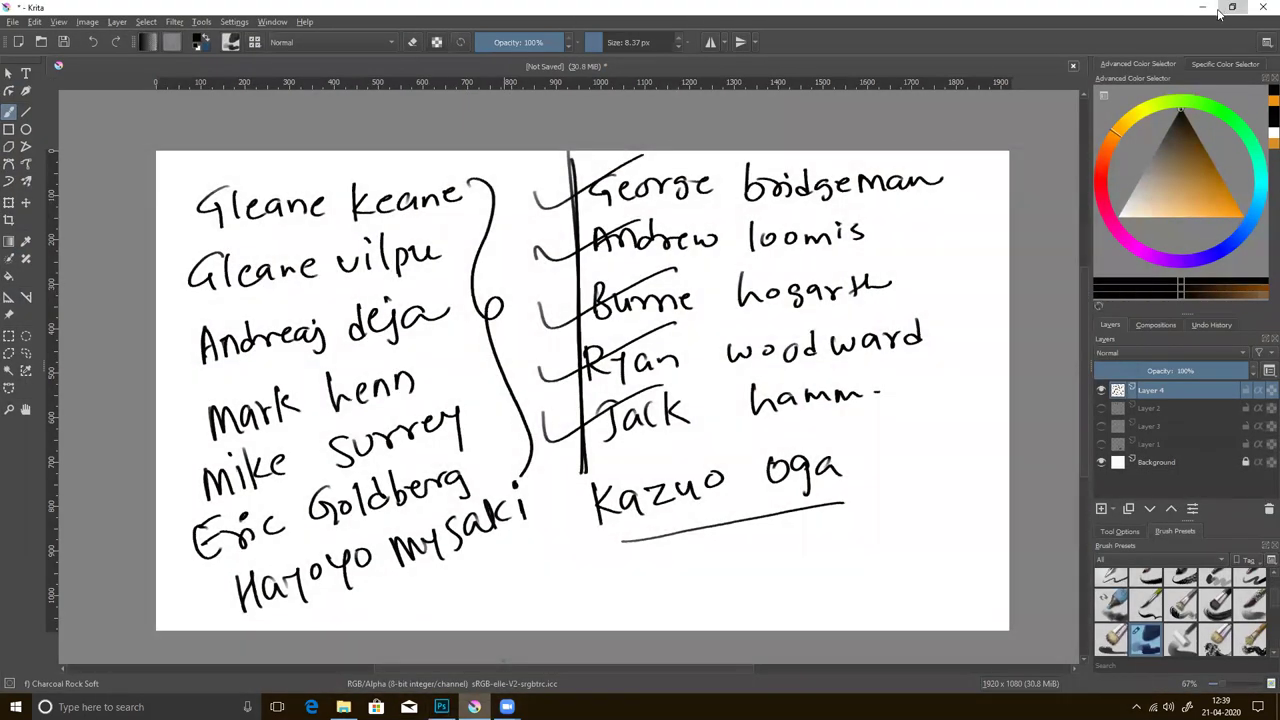
left_click(1230, 8)
left_click(1204, 8)
left_click(969, 83)
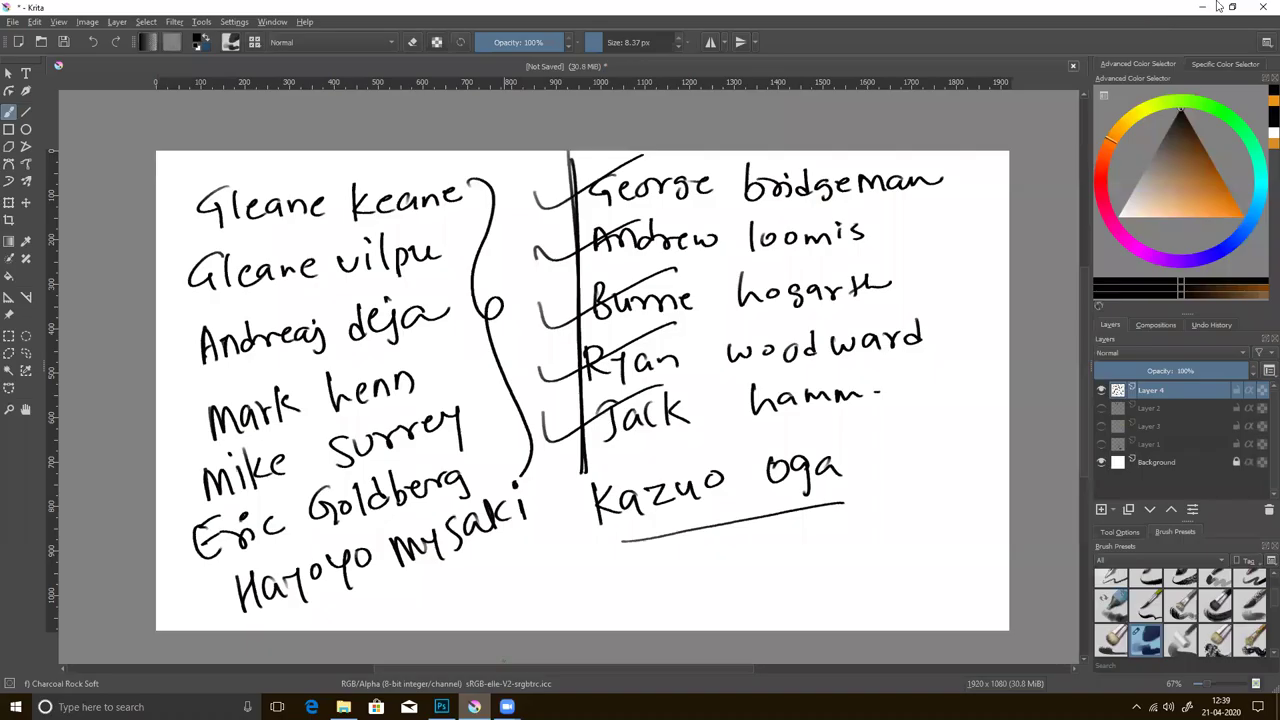
left_click(1203, 8)
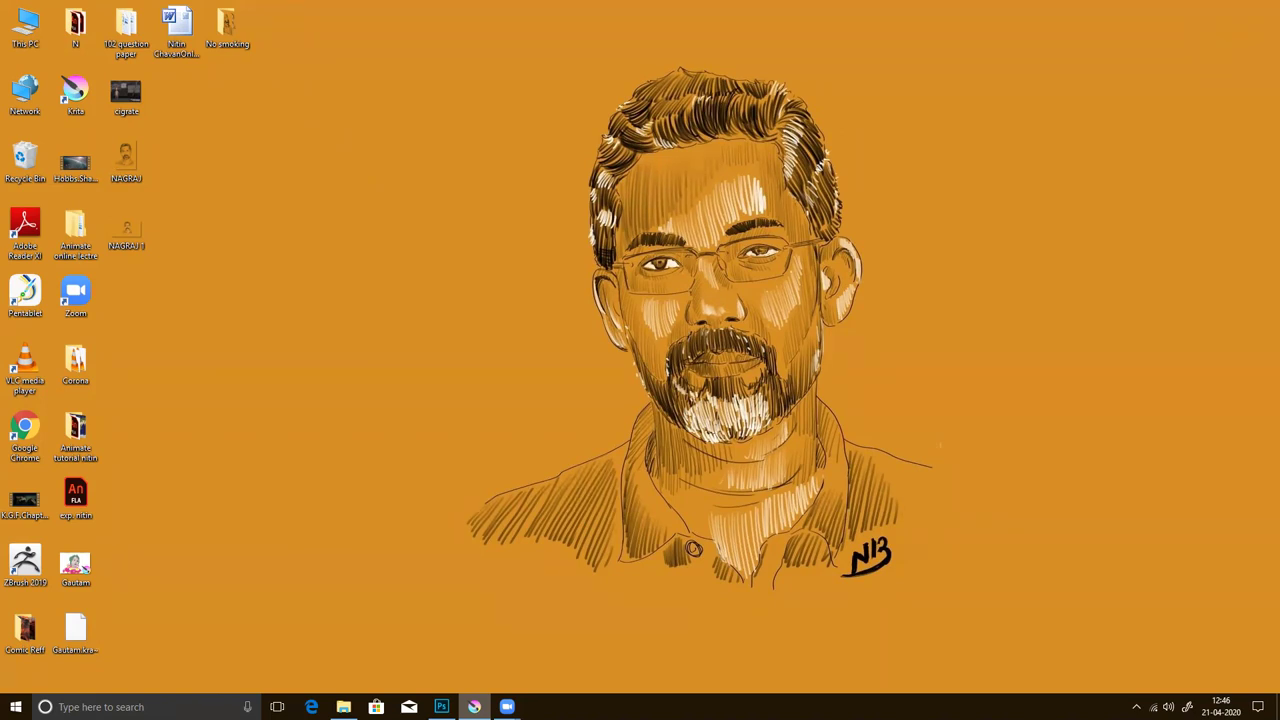
- Restore the Krita window showing the handwritten two-column list of artist names
left_click(441, 707)
left_click(484, 694)
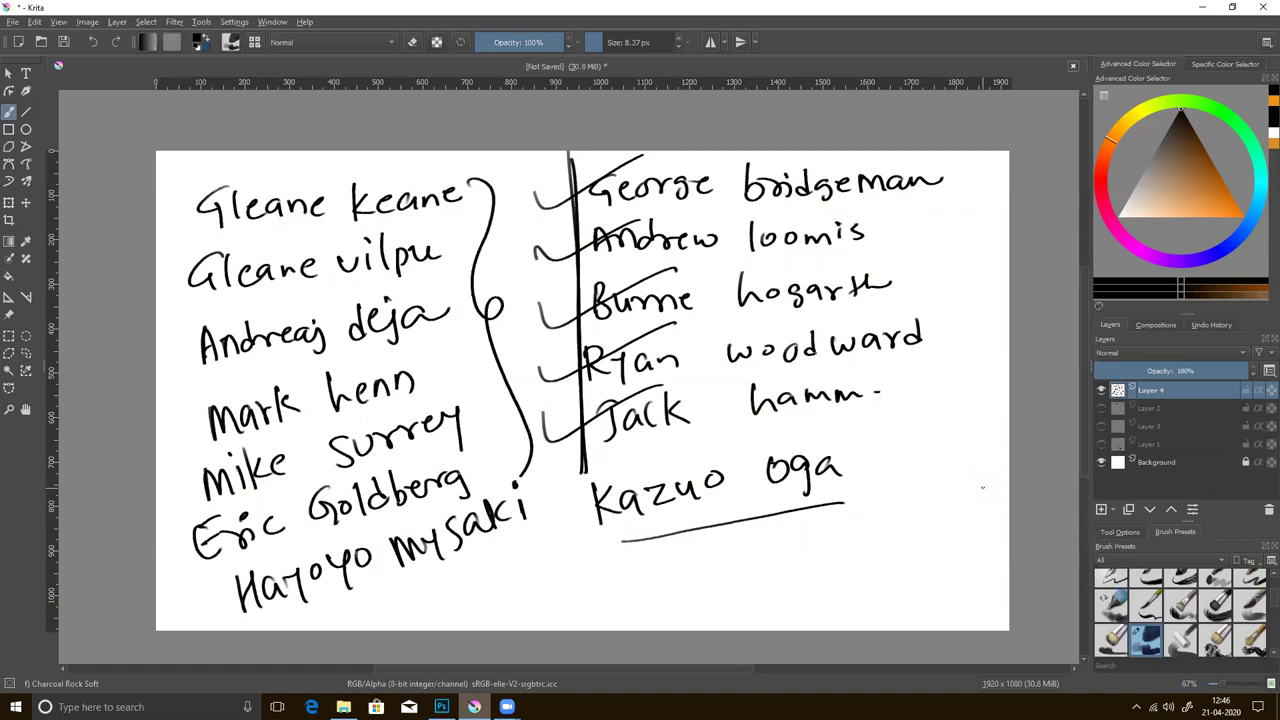
left_click(1205, 8)
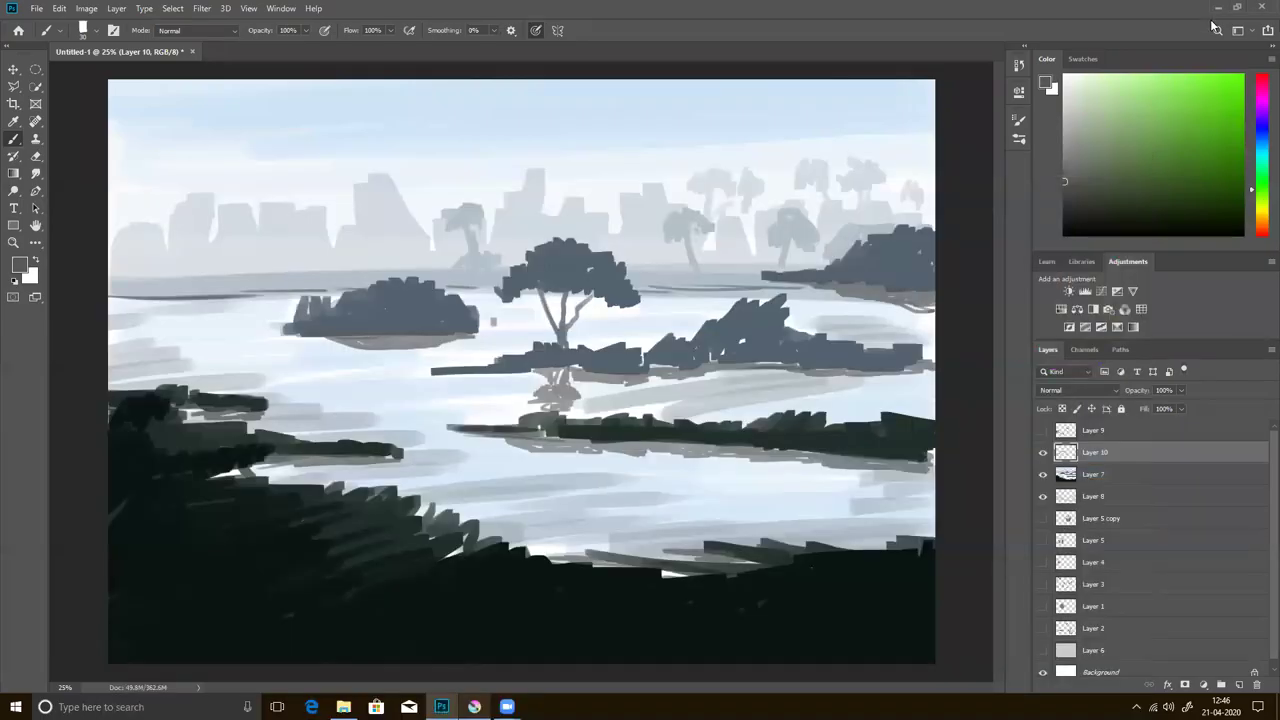
left_click(1218, 8)
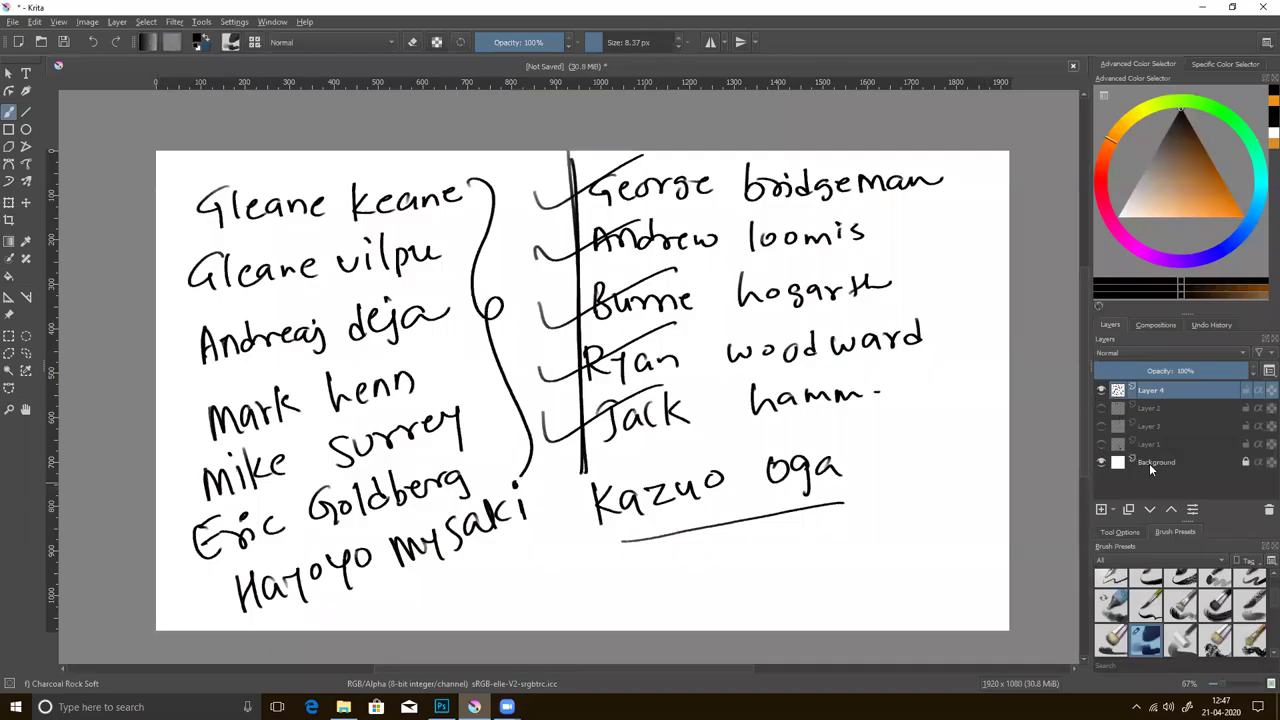
- Add a blank layer, hide the name list, and handwrite 'Micheal Mattesi'
left_click(1110, 512)
left_click_drag(247, 285, 289, 320)
left_click_drag(318, 278, 322, 306)
mouse_move(323, 243)
left_mouse_down()
mouse_move(324, 300)
mouse_move(410, 258)
mouse_move(570, 228)
left_mouse_up()
left_click_drag(584, 182, 582, 228)
mouse_move(597, 176)
left_mouse_down()
mouse_move(594, 222)
mouse_move(594, 194)
mouse_move(682, 206)
left_mouse_up()
left_click(671, 167)
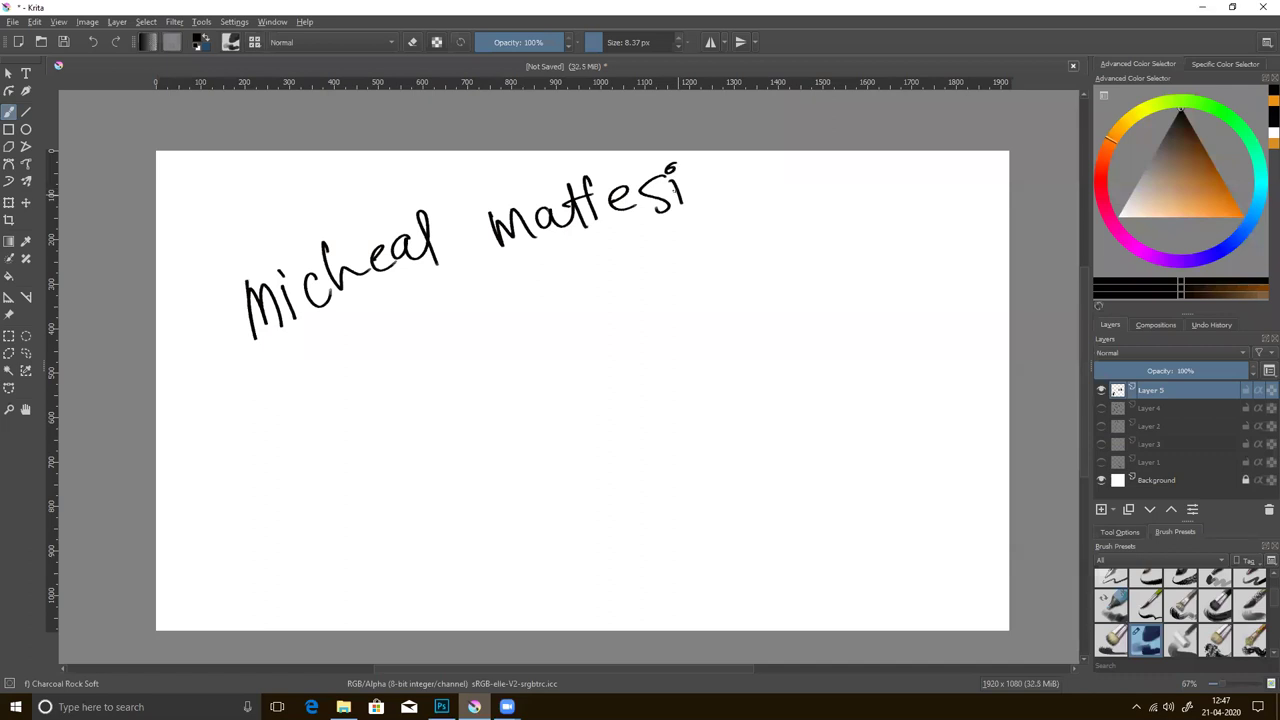
- Handwrite 'Deigo Lucia' below it, followed by a large question mark
mouse_move(354, 374)
left_mouse_down()
mouse_move(356, 418)
mouse_move(440, 385)
left_mouse_up()
left_click(416, 357)
left_click_drag(482, 344, 492, 340)
left_click_drag(540, 294, 572, 330)
left_click_drag(574, 298, 612, 312)
mouse_move(636, 278)
left_mouse_down()
mouse_move(640, 296)
mouse_move(692, 284)
left_mouse_up()
left_click(626, 264)
left_click_drag(706, 186, 760, 280)
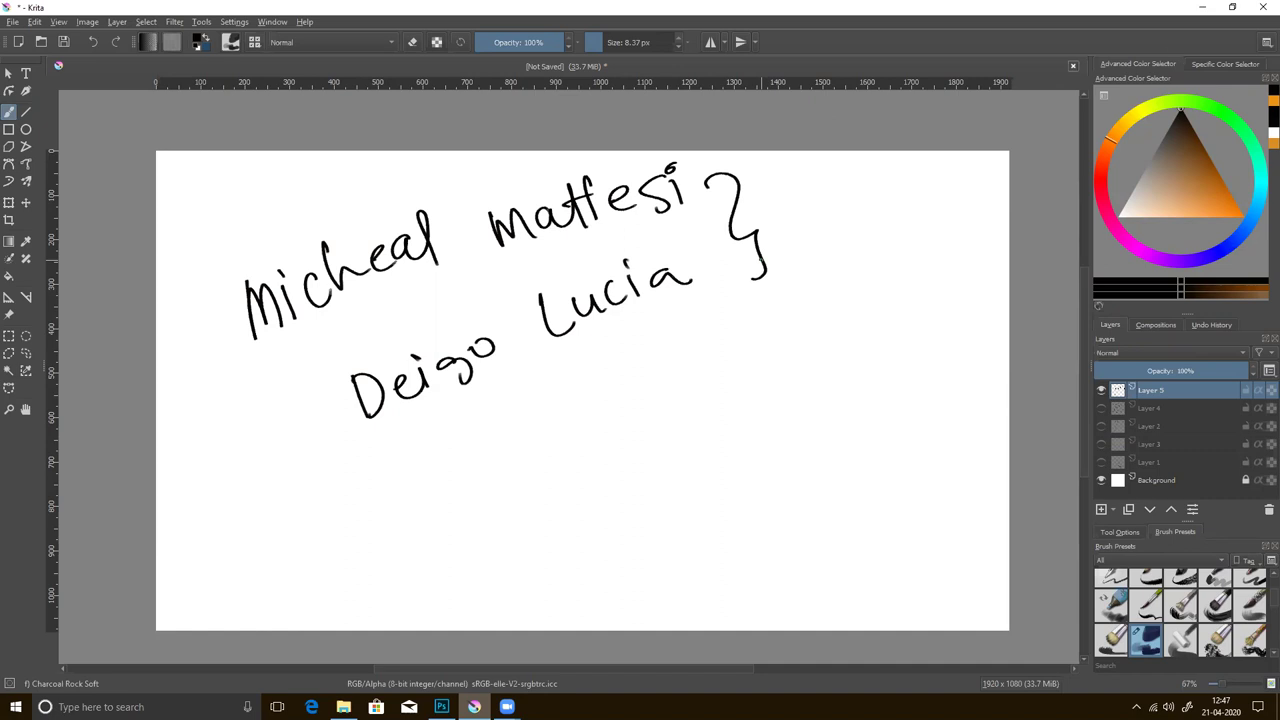
- Minimize the Krita window to reveal the Windows desktop
left_click(1201, 7)
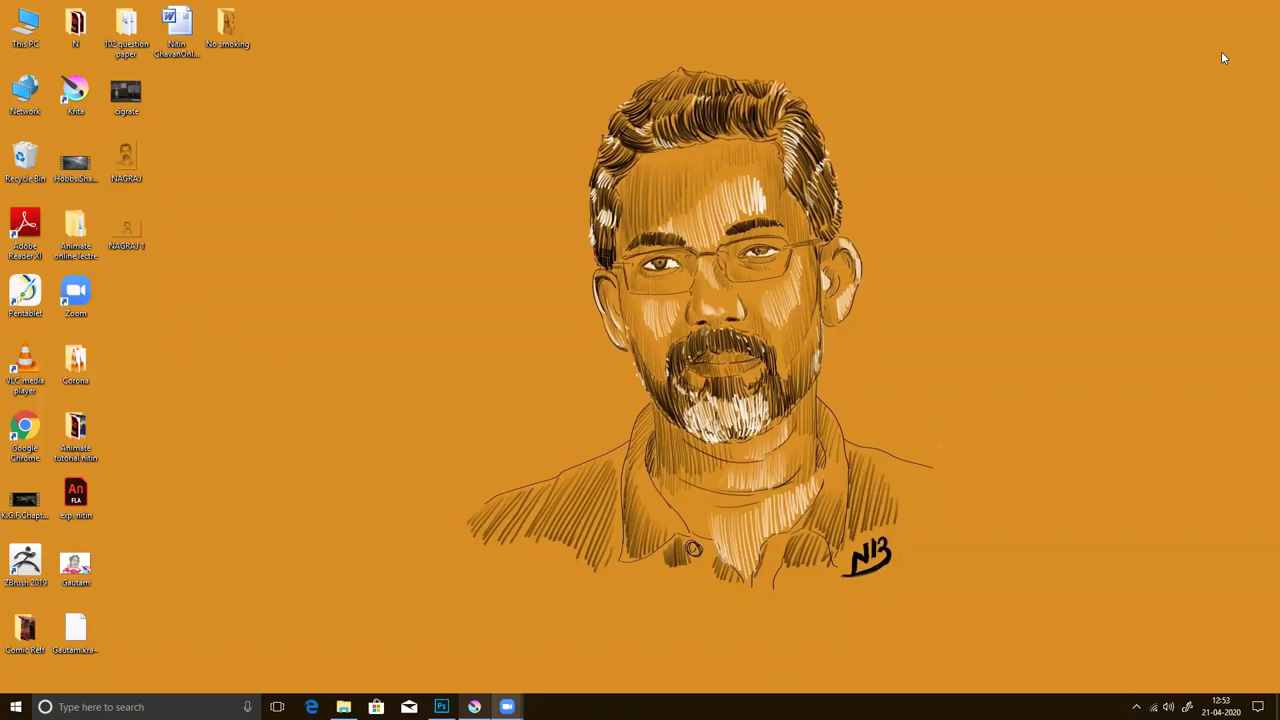
- Bring Krita back and add a new layer for the perspective drawing
left_click(474, 707)
mouse_move(507, 707)
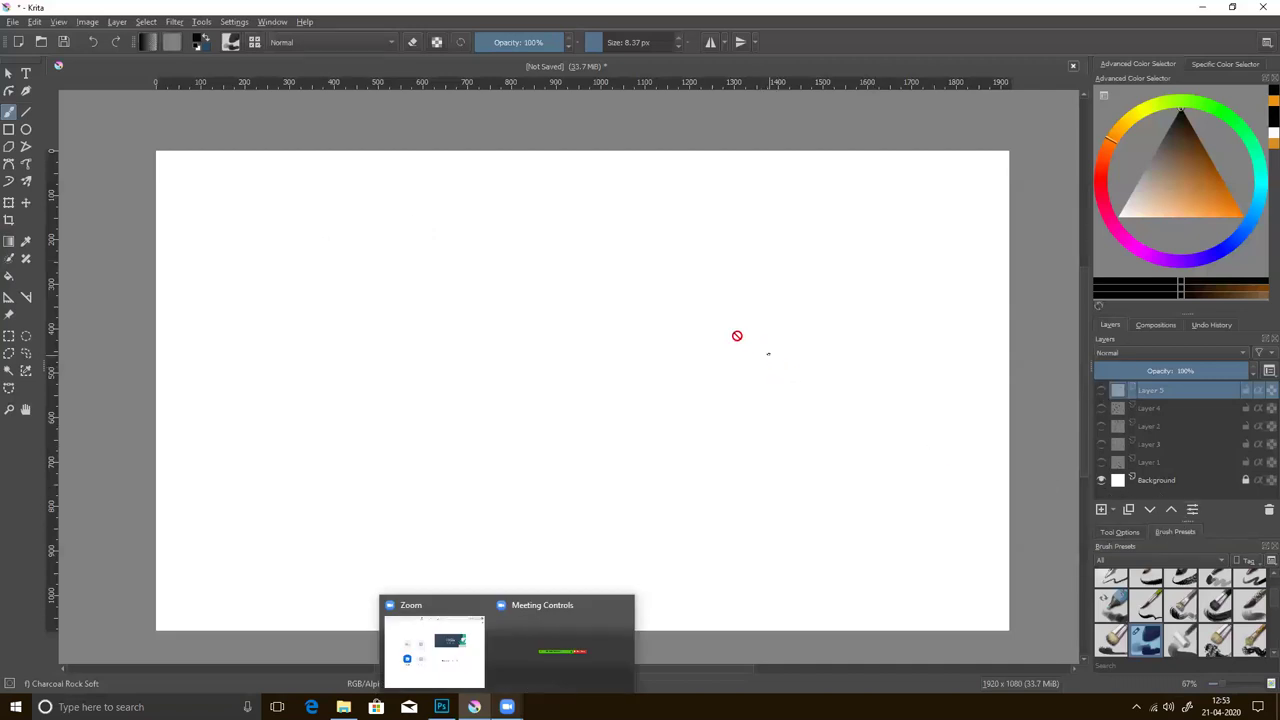
left_click(26, 112)
left_click(1101, 509)
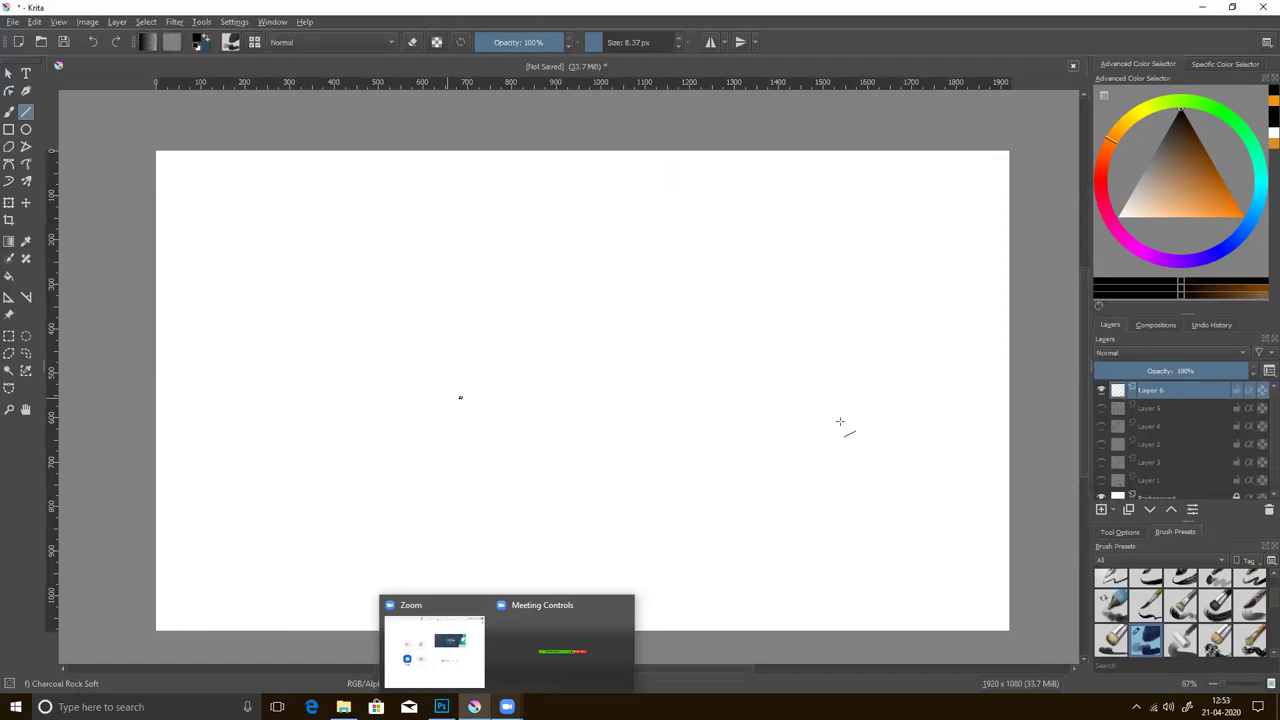
- Draw one long straight horizontal horizon line across the canvas, redrawing it once
left_click_drag(193, 378, 401, 375)
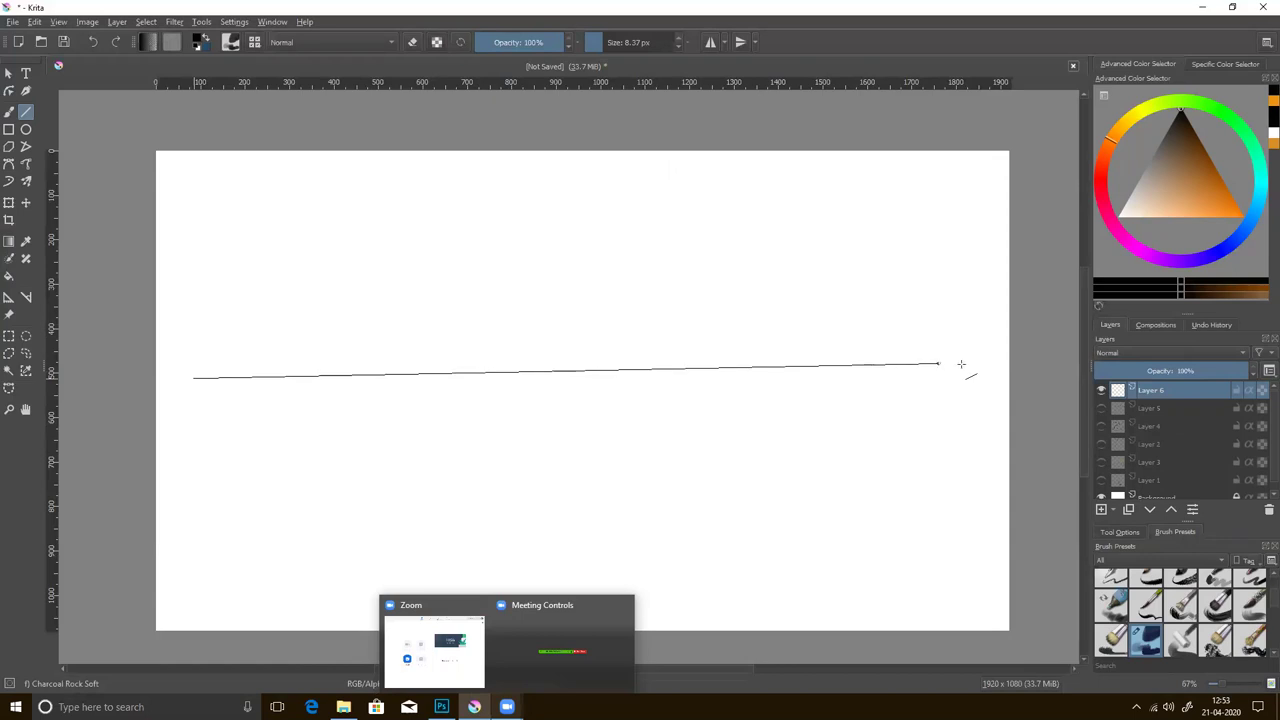
left_click_drag(836, 366, 980, 362)
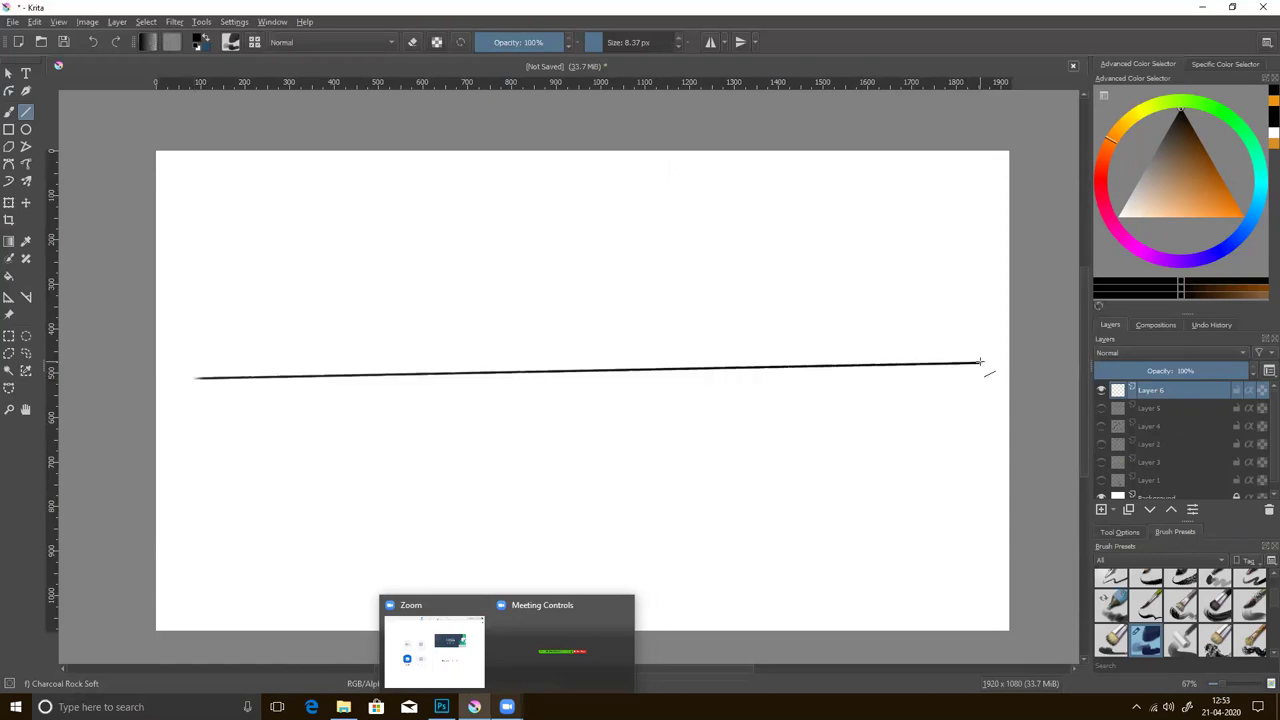
key("ctrl+z")
left_click_drag(191, 394, 979, 392)
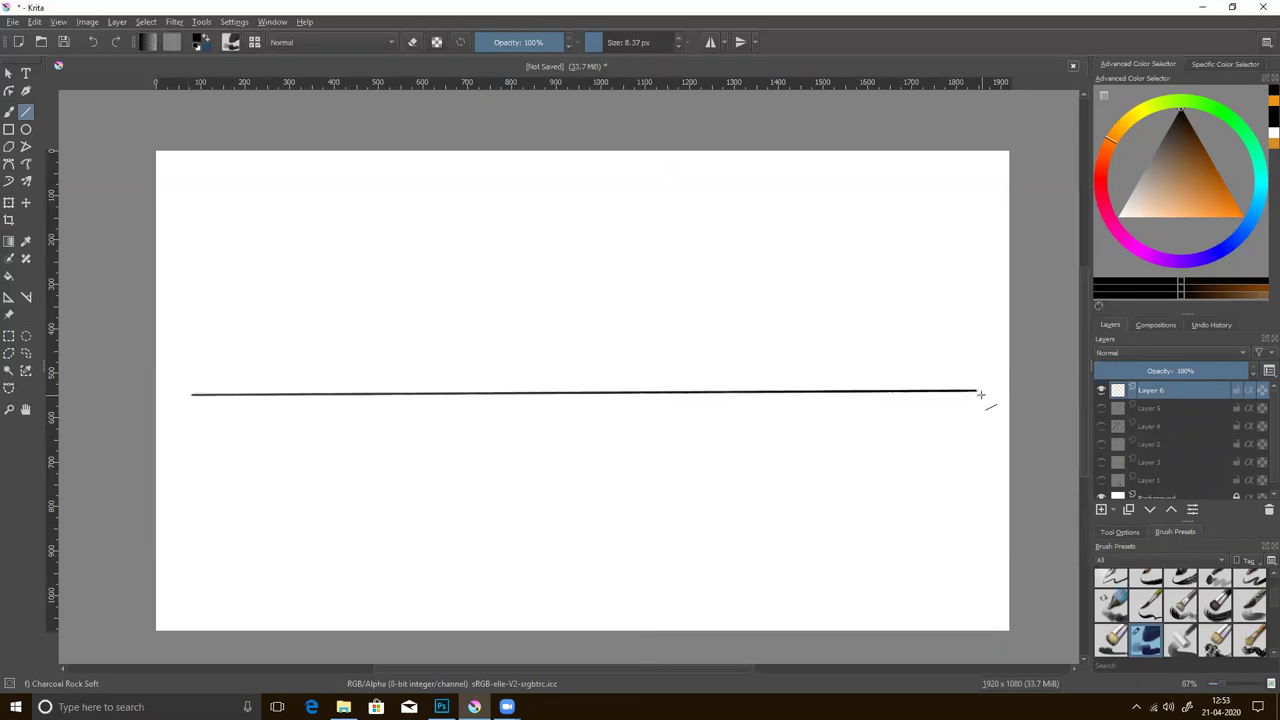
- Set a thin 1.75 px rectangle stroke and draw five boxes below the horizon
left_click(8, 129)
left_click_drag(595, 43, 590, 43)
mouse_move(248, 510)
left_mouse_down()
mouse_move(297, 586)
mouse_move(314, 574)
left_mouse_up()
left_click_drag(448, 513, 515, 574)
mouse_move(627, 521)
left_mouse_down()
mouse_move(658, 578)
mouse_move(706, 580)
left_mouse_up()
left_click_drag(788, 451, 832, 490)
left_click_drag(363, 419, 404, 455)
- Draw four boxes above the horizon and two more at the lower right
mouse_move(246, 232)
left_mouse_down()
mouse_move(334, 317)
mouse_move(325, 298)
left_mouse_up()
mouse_move(401, 183)
left_mouse_down()
mouse_move(474, 238)
mouse_move(595, 288)
left_mouse_up()
left_click_drag(660, 172, 680, 199)
left_click_drag(747, 259, 868, 304)
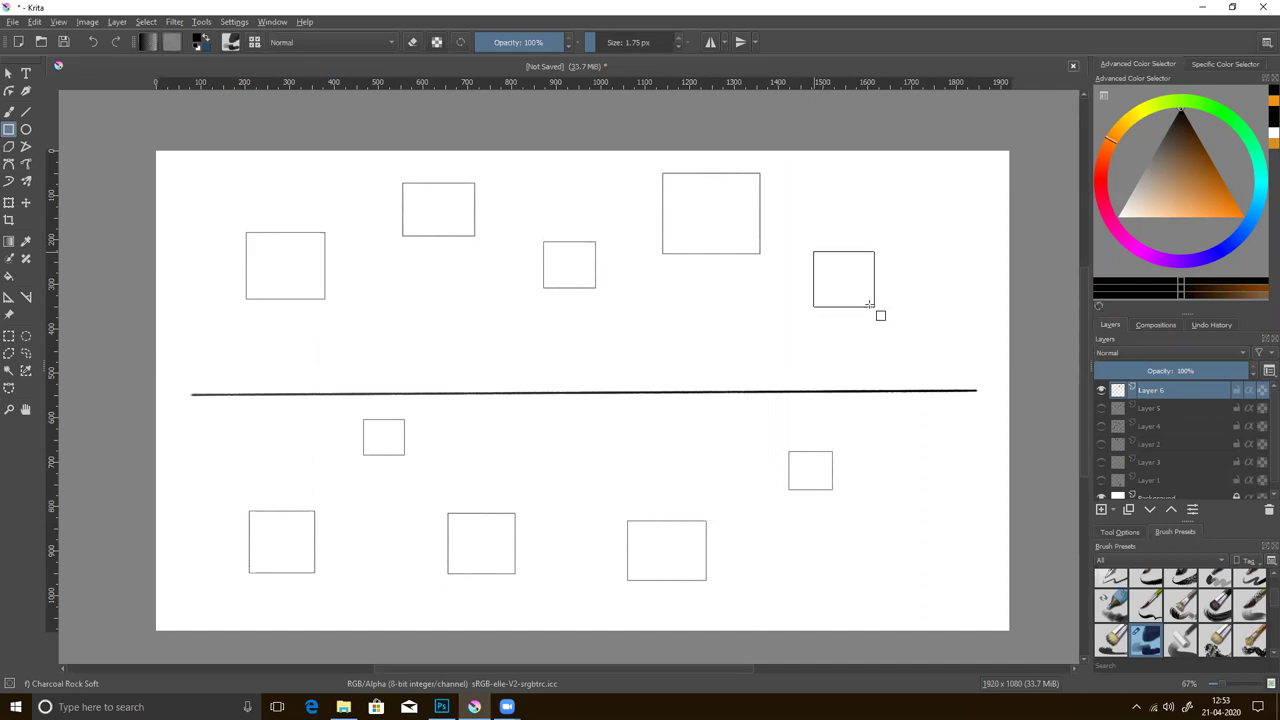
mouse_move(926, 415)
left_mouse_down()
mouse_move(983, 494)
mouse_move(997, 486)
mouse_move(988, 475)
left_mouse_up()
mouse_move(847, 530)
left_mouse_down()
mouse_move(913, 589)
mouse_move(911, 577)
left_mouse_up()
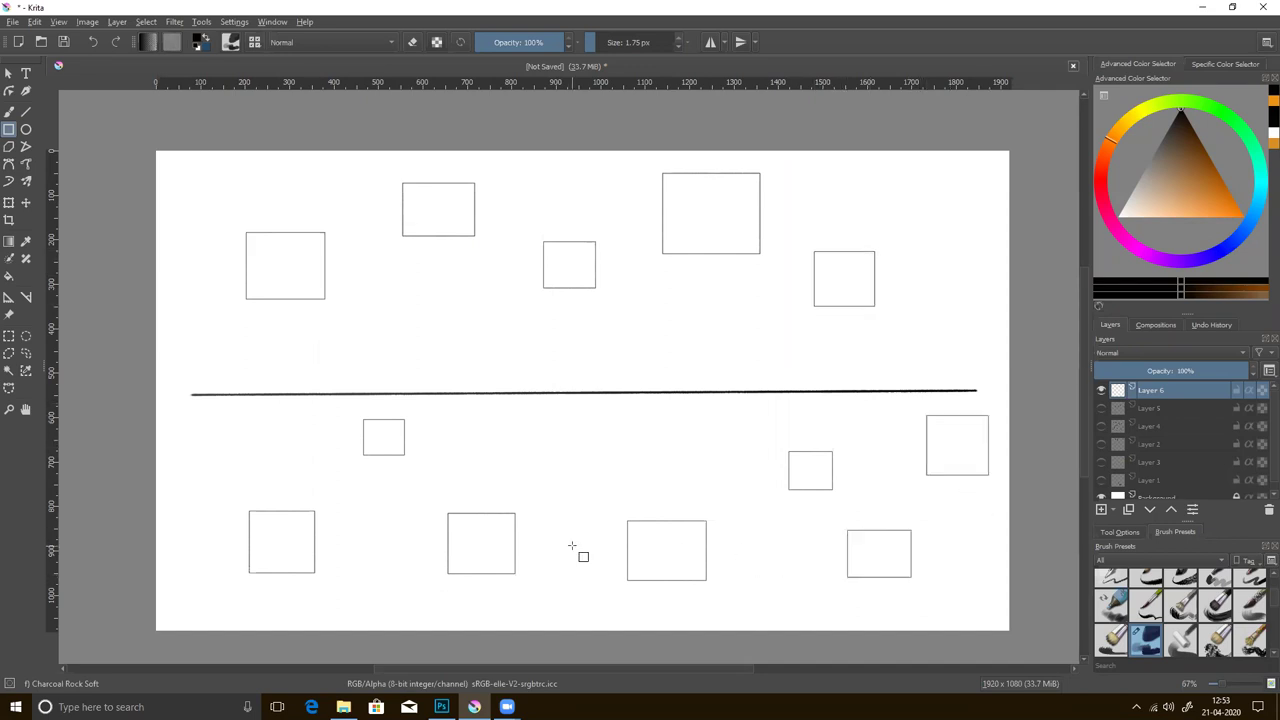
- Freehand-write the labels 'above' and 'Below' and mark the horizon's right end
left_click(9, 112)
mouse_move(914, 183)
left_mouse_down()
mouse_move(898, 200)
mouse_move(982, 185)
left_mouse_up()
left_click_drag(950, 560, 949, 594)
mouse_move(950, 562)
left_mouse_down()
mouse_move(952, 594)
mouse_move(968, 584)
left_mouse_up()
mouse_move(976, 562)
left_mouse_down()
mouse_move(974, 592)
mouse_move(1003, 563)
left_mouse_up()
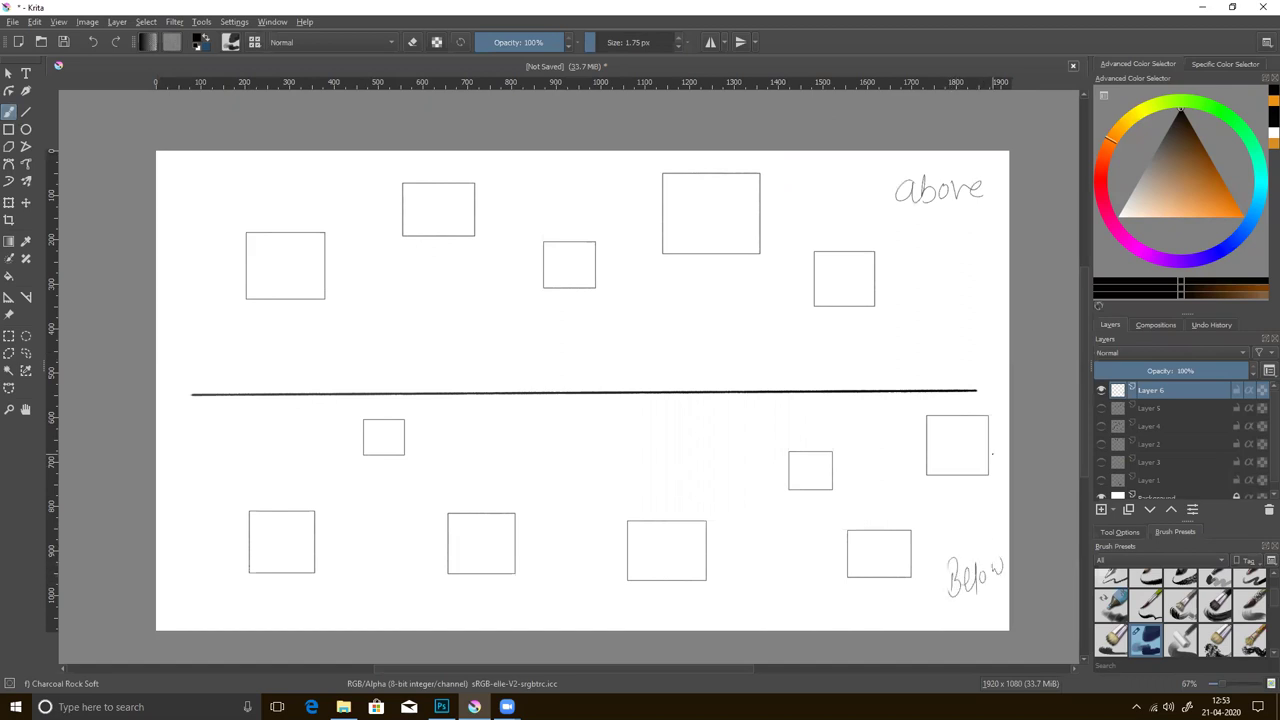
left_click_drag(936, 360, 950, 386)
- Draw straight lines from the upper-left boxes' corners to the vanishing point
left_click(26, 111)
left_click_drag(322, 299, 571, 394)
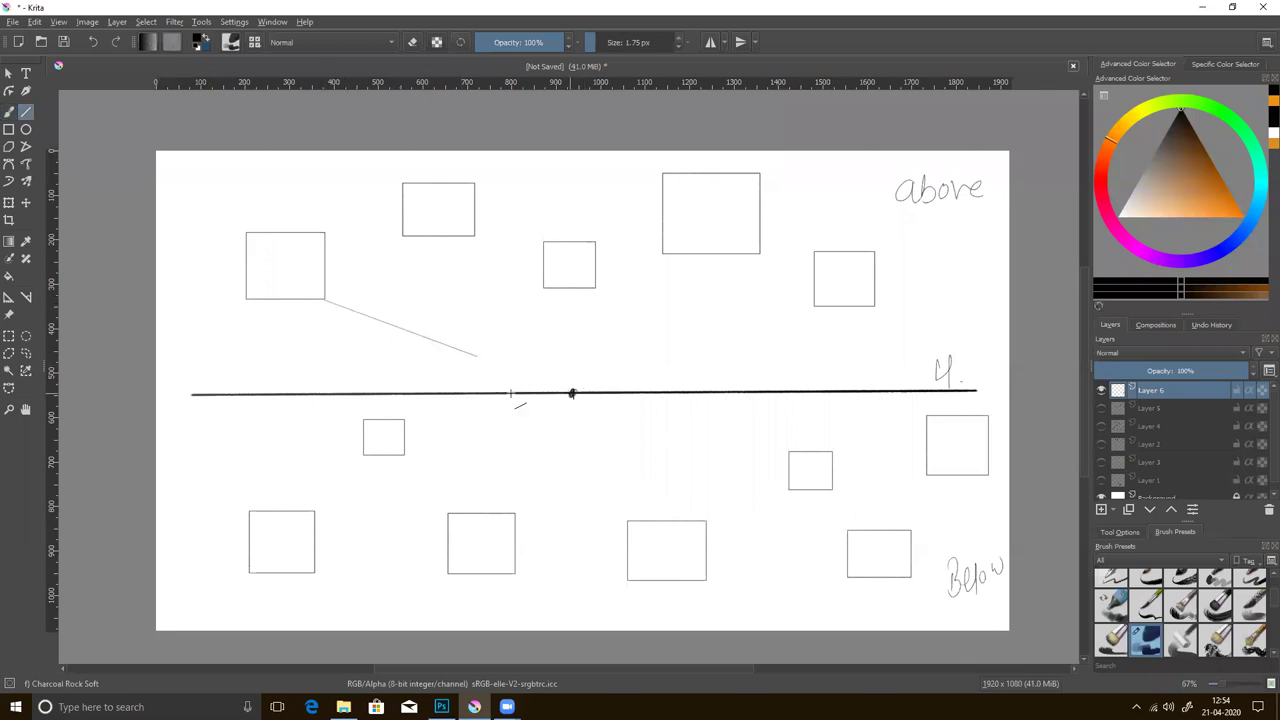
left_click_drag(247, 299, 571, 393)
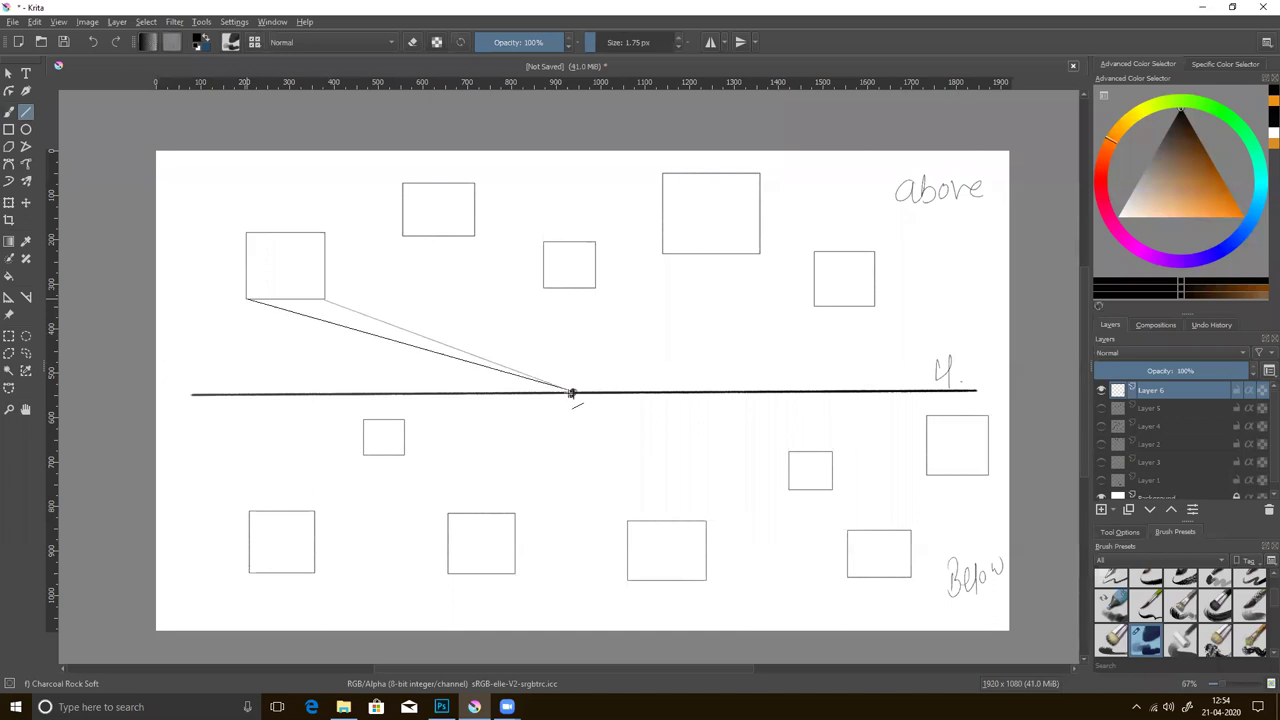
left_click_drag(326, 233, 572, 394)
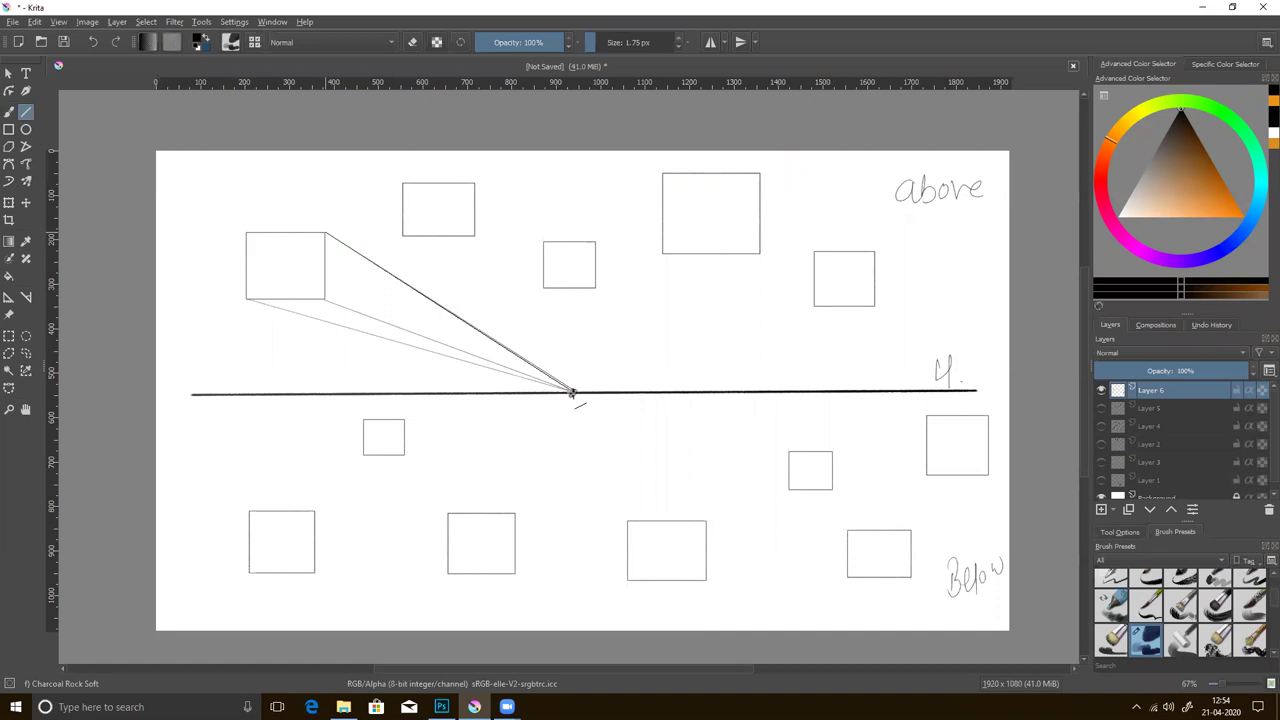
left_click_drag(404, 236, 572, 393)
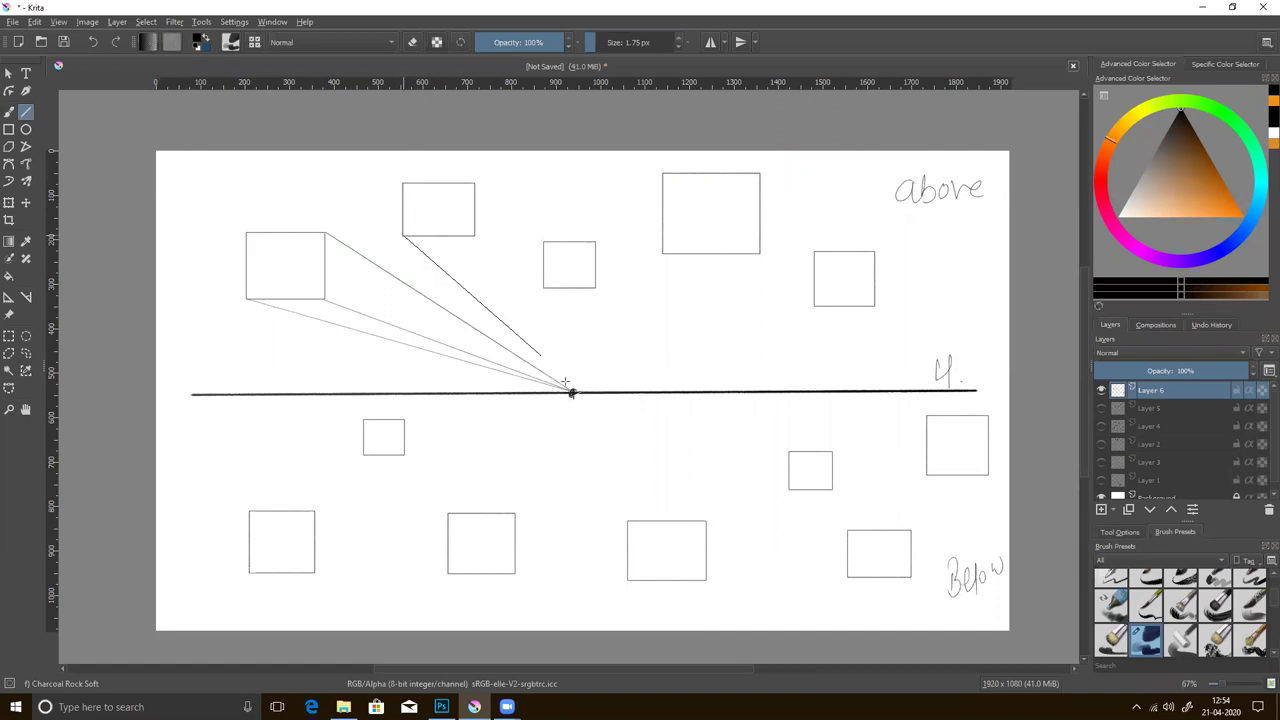
left_click_drag(475, 236, 572, 393)
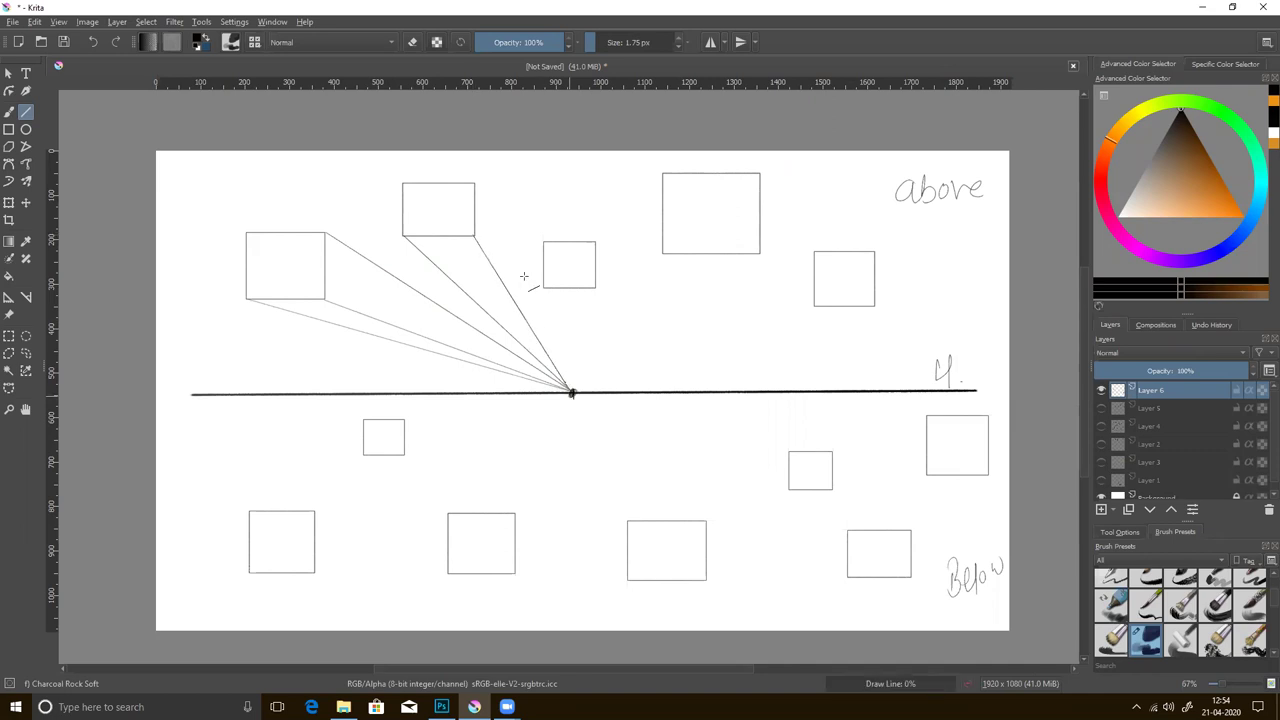
- Connect the centre and right upper boxes' corners to the vanishing point
left_click_drag(475, 183, 505, 248)
left_click_drag(572, 393, 572, 392)
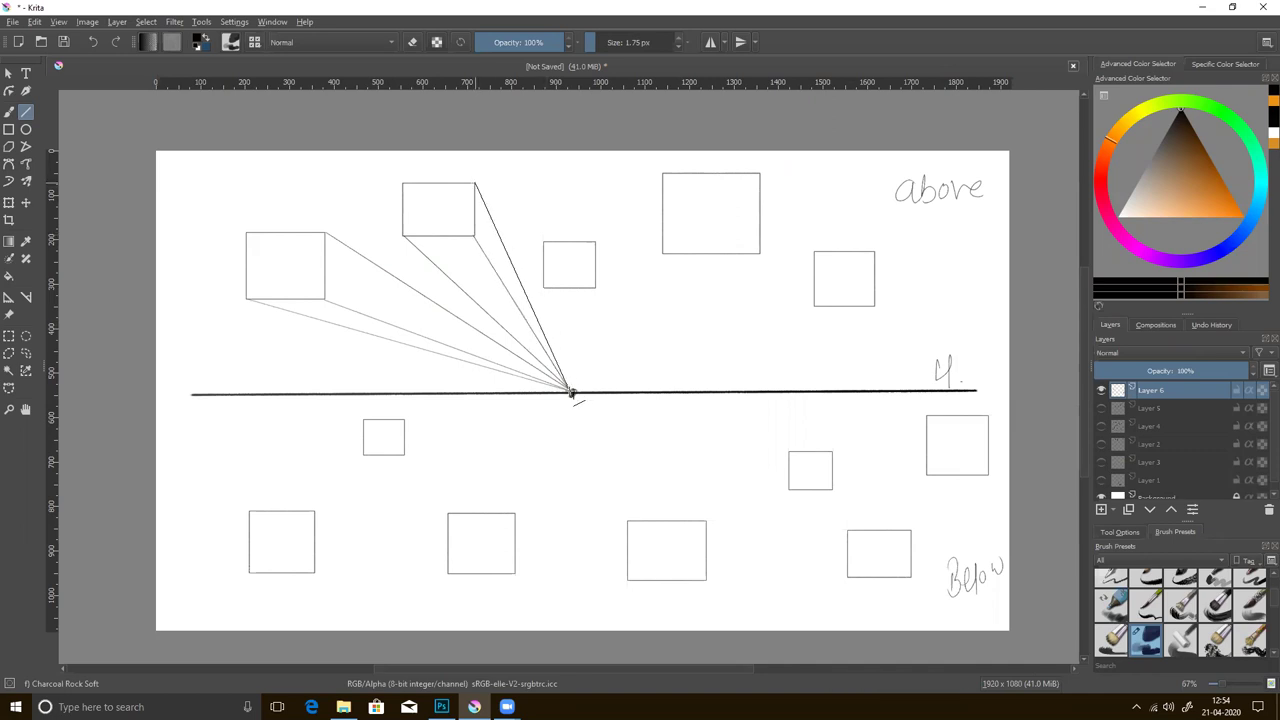
left_click_drag(542, 288, 572, 393)
left_click_drag(596, 288, 572, 392)
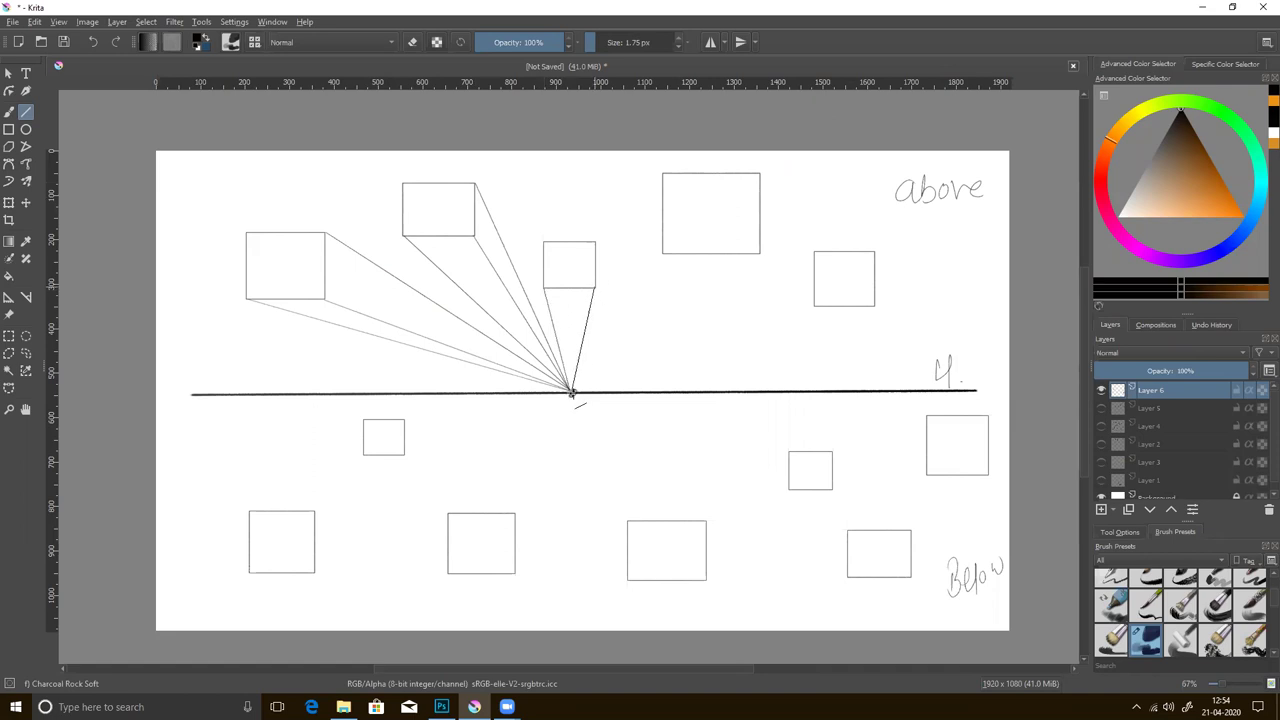
mouse_move(662, 174)
left_mouse_down()
mouse_move(572, 394)
mouse_move(760, 255)
left_mouse_up()
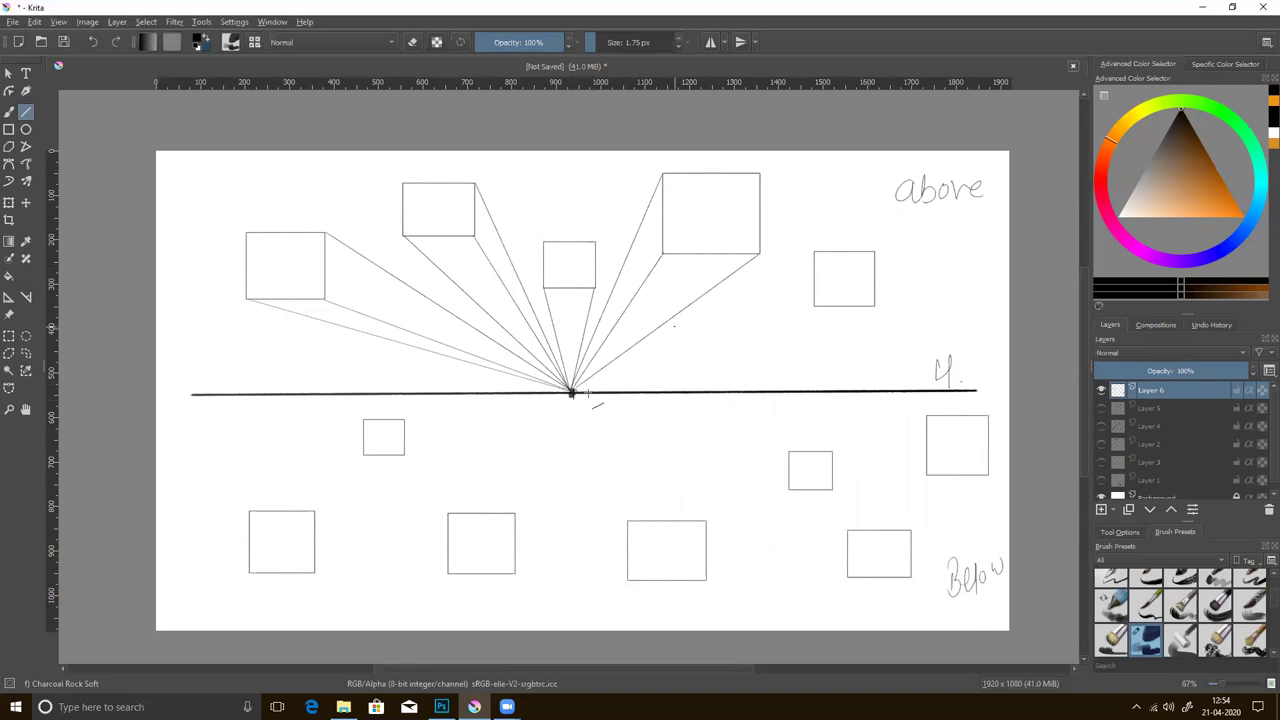
left_click_drag(572, 393, 814, 253)
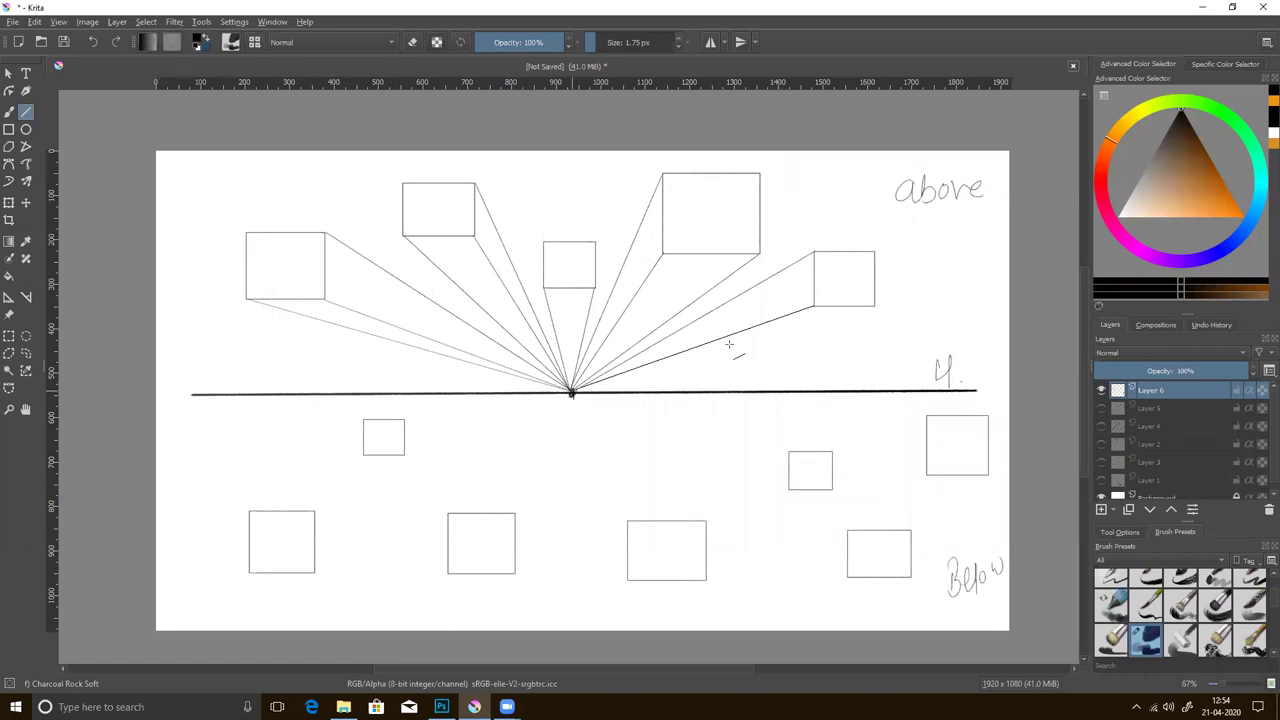
mouse_move(572, 393)
left_mouse_down()
mouse_move(873, 313)
mouse_move(875, 298)
left_mouse_up()
- Run lines from the vanishing point to the small left box and bottom-left boxes' corners
left_click_drag(572, 393, 404, 420)
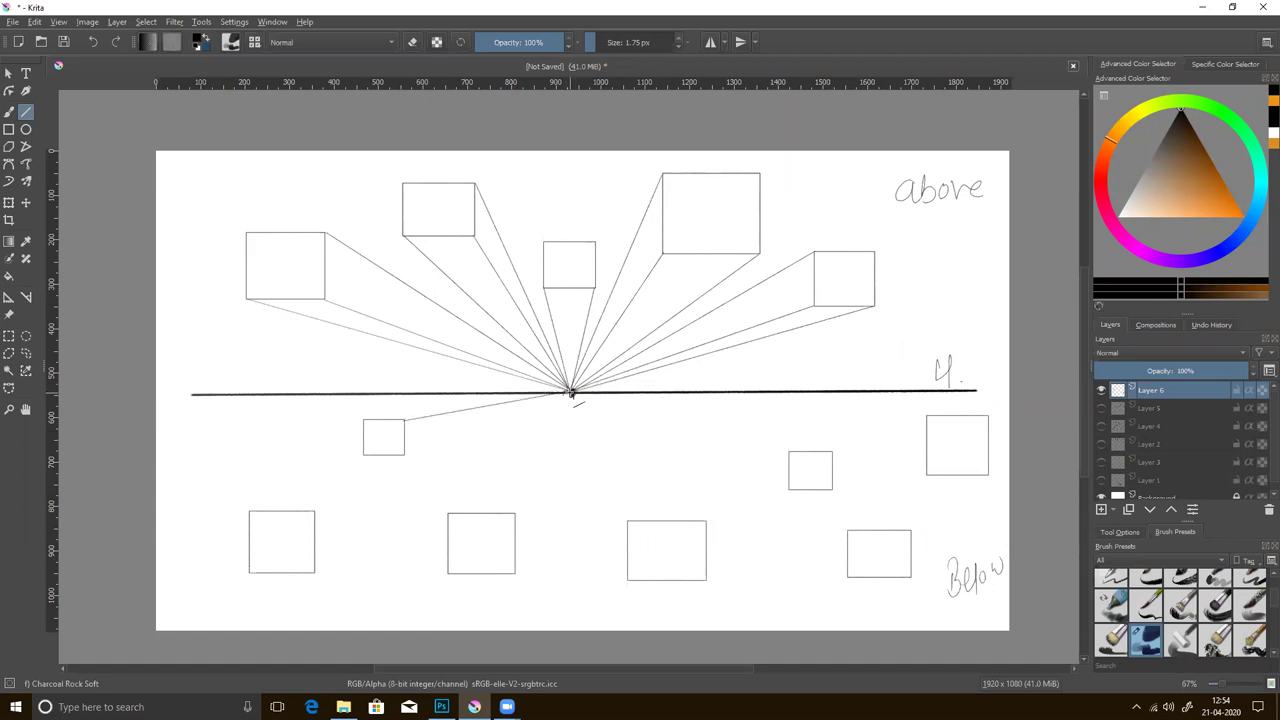
left_click_drag(572, 393, 364, 420)
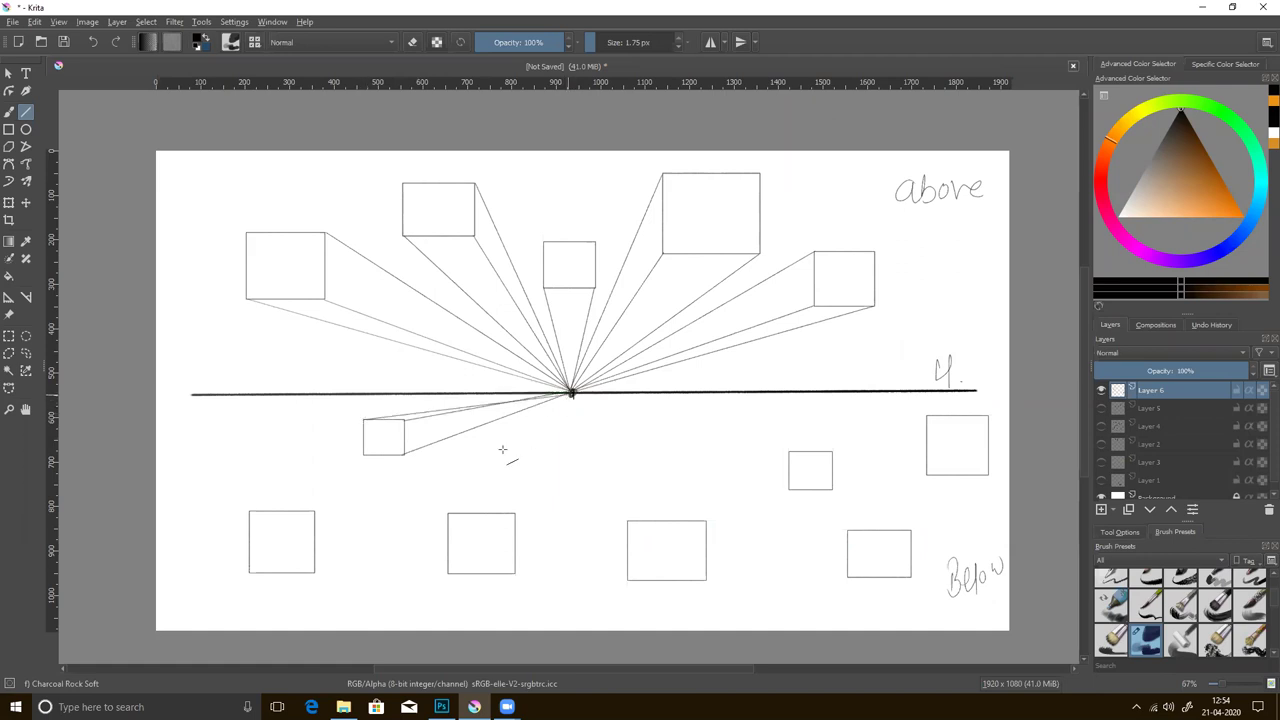
left_click_drag(572, 393, 448, 513)
left_click_drag(572, 393, 515, 513)
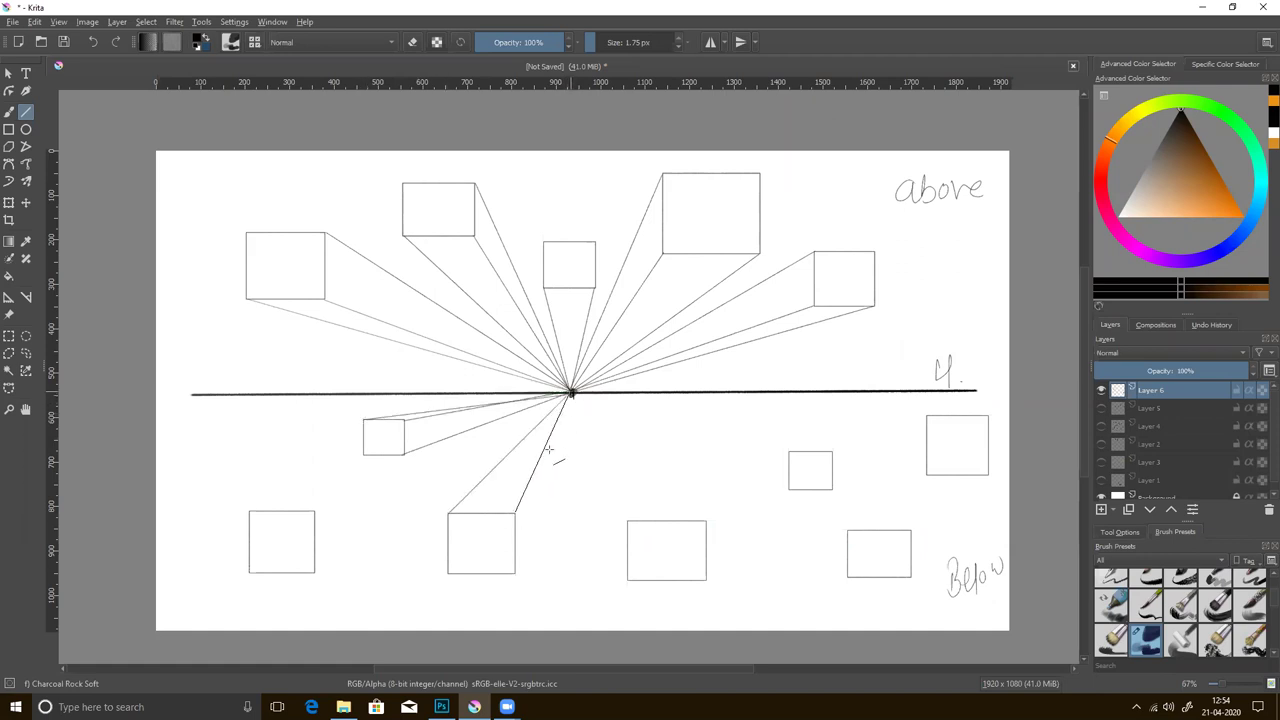
left_click_drag(572, 393, 515, 573)
left_click_drag(572, 393, 314, 512)
left_click_drag(572, 393, 314, 572)
left_click_drag(572, 393, 249, 507)
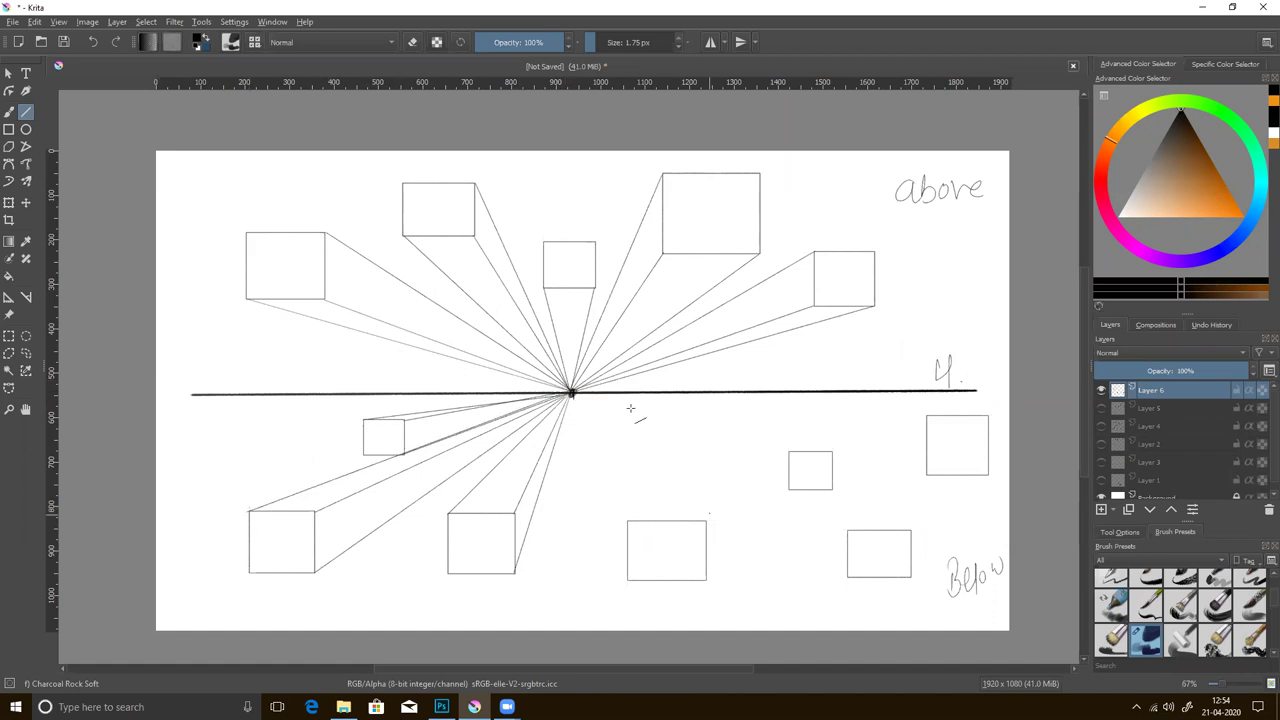
- Connect the bottom-centre box's corners to the vanishing point, undoing stray lines to the small right box
left_click_drag(572, 393, 627, 521)
left_click_drag(572, 393, 704, 511)
left_click_drag(571, 393, 627, 577)
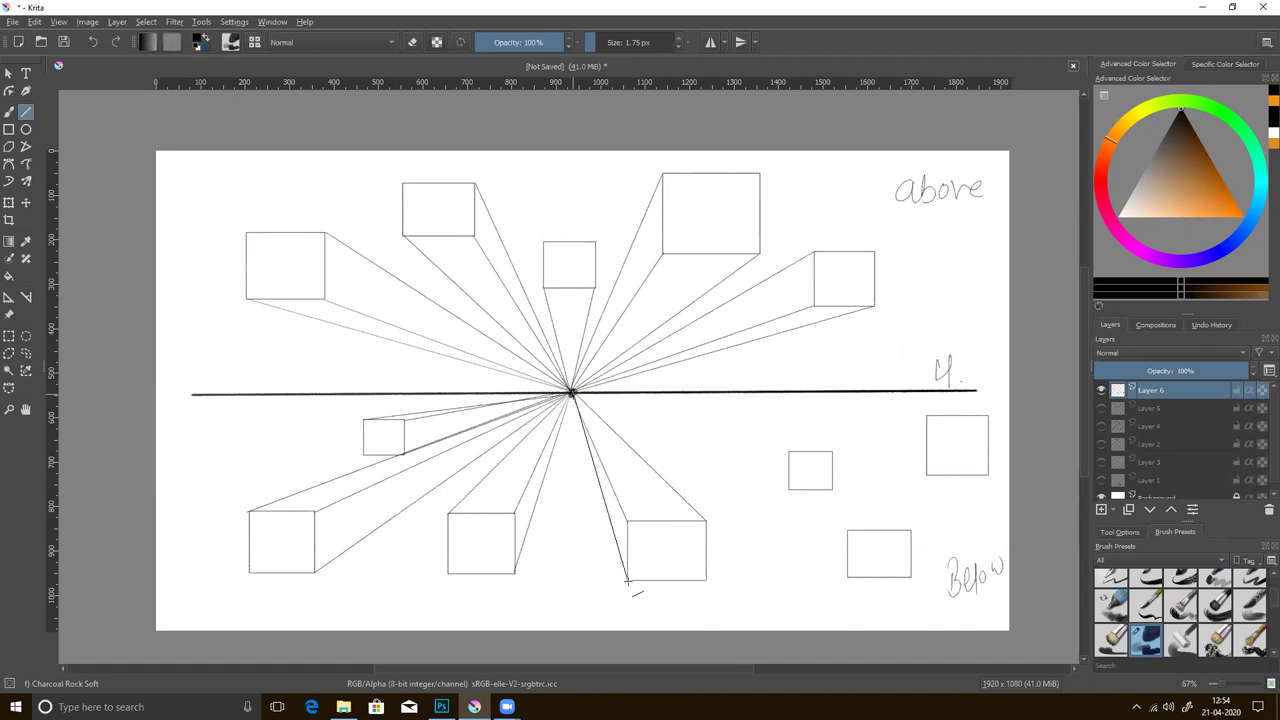
left_click_drag(572, 393, 832, 455)
key("ctrl+z")
left_click_drag(572, 393, 770, 456)
left_click_drag(572, 393, 773, 484)
key("ctrl+z")
- Connect the right and lower-right boxes' corners to the vanishing point
left_click_drag(572, 393, 928, 415)
mouse_move(572, 393)
left_mouse_down()
mouse_move(840, 426)
mouse_move(927, 475)
left_mouse_up()
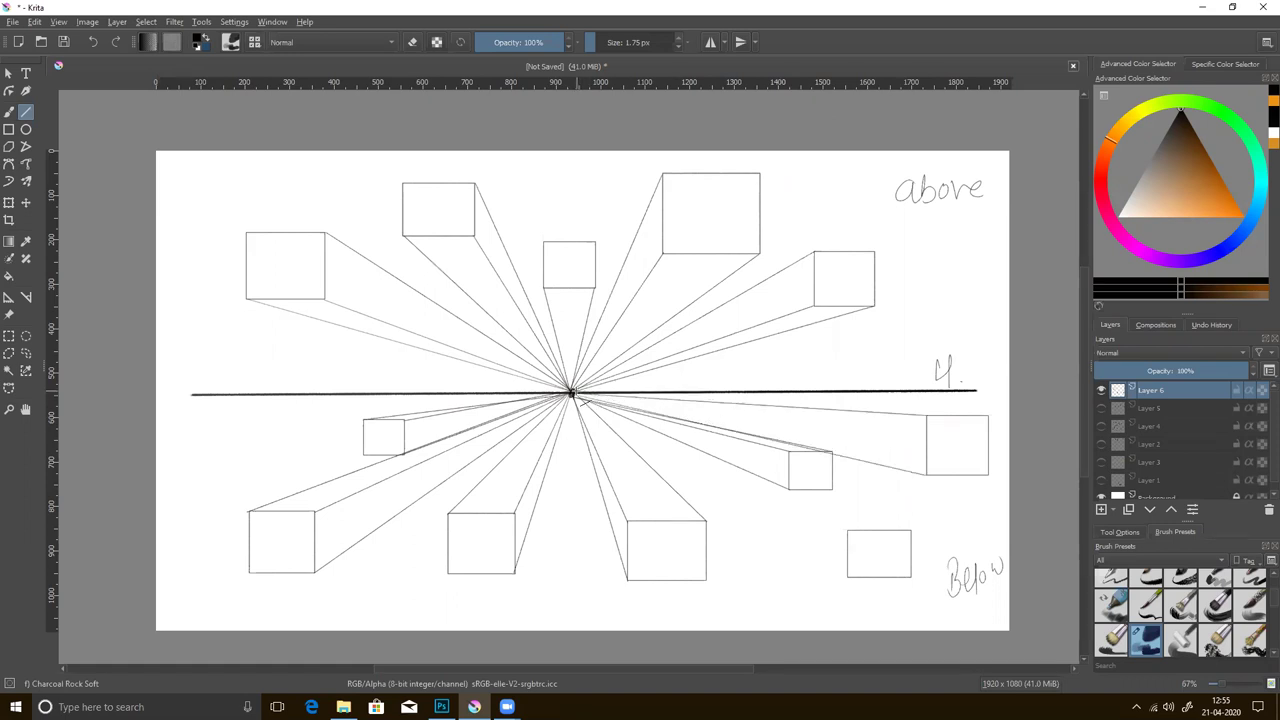
left_click_drag(574, 396, 911, 530)
mouse_move(574, 396)
left_mouse_down()
mouse_move(847, 530)
mouse_move(840, 580)
mouse_move(850, 575)
left_mouse_up()
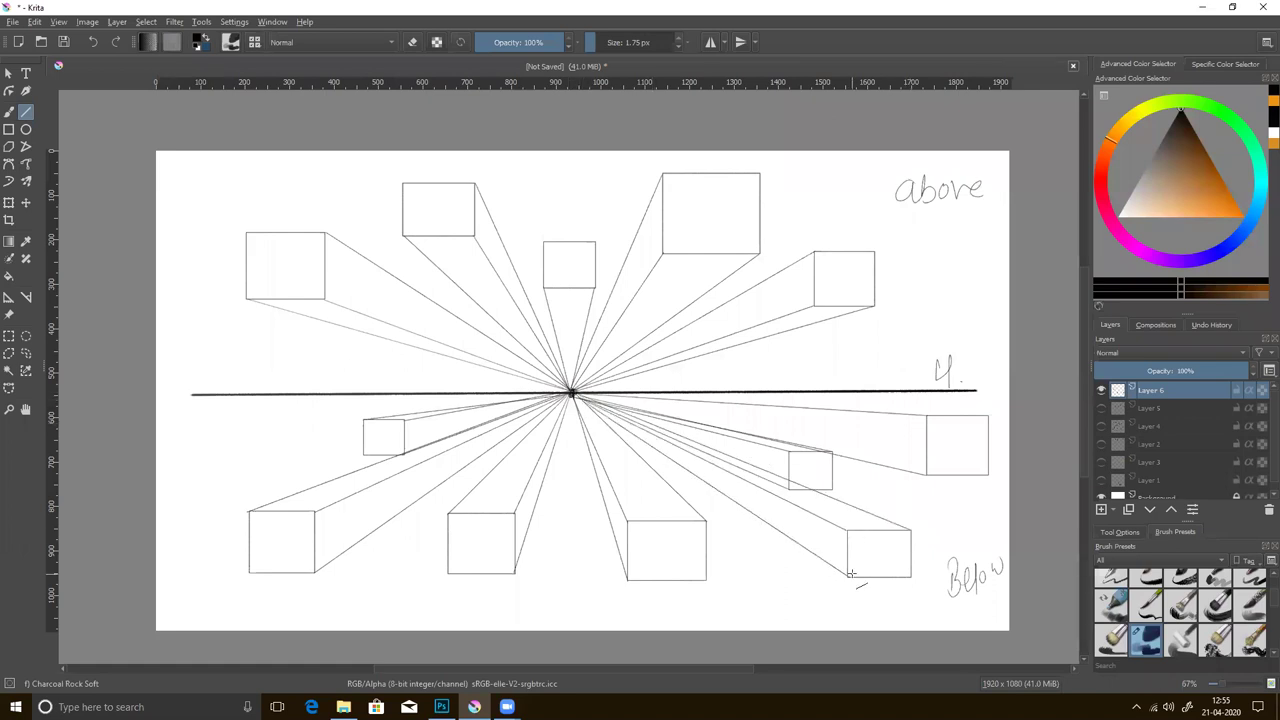
left_click(9, 111)
- Thicken the brush and mark bold back edges on the lower-left and upper-left boxes
key("bracketright")
key("bracketright")
key("bracketright")
key("bracketright")
mouse_move(481, 484)
left_mouse_down()
mouse_move(534, 480)
mouse_move(529, 530)
left_mouse_up()
mouse_move(334, 485)
left_mouse_down()
mouse_move(380, 486)
mouse_move(368, 486)
mouse_move(367, 531)
left_mouse_up()
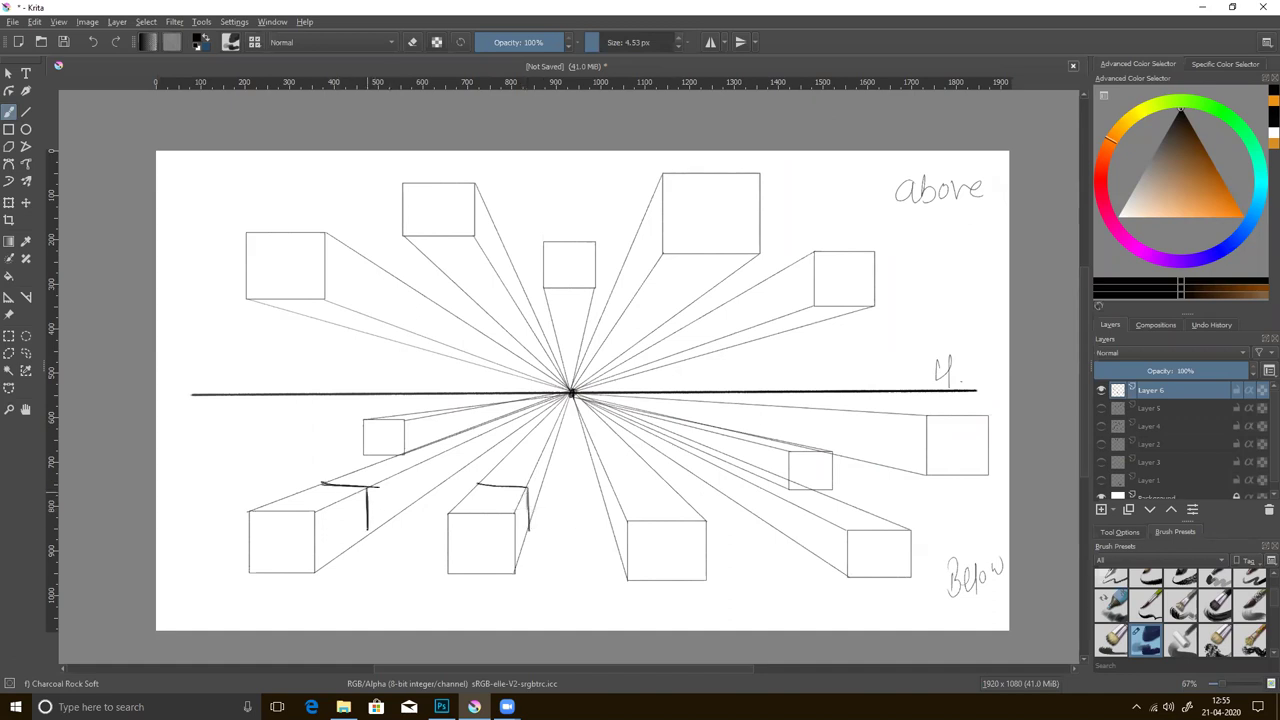
left_click_drag(436, 419, 436, 439)
left_click_drag(365, 260, 362, 316)
left_click_drag(492, 222, 490, 268)
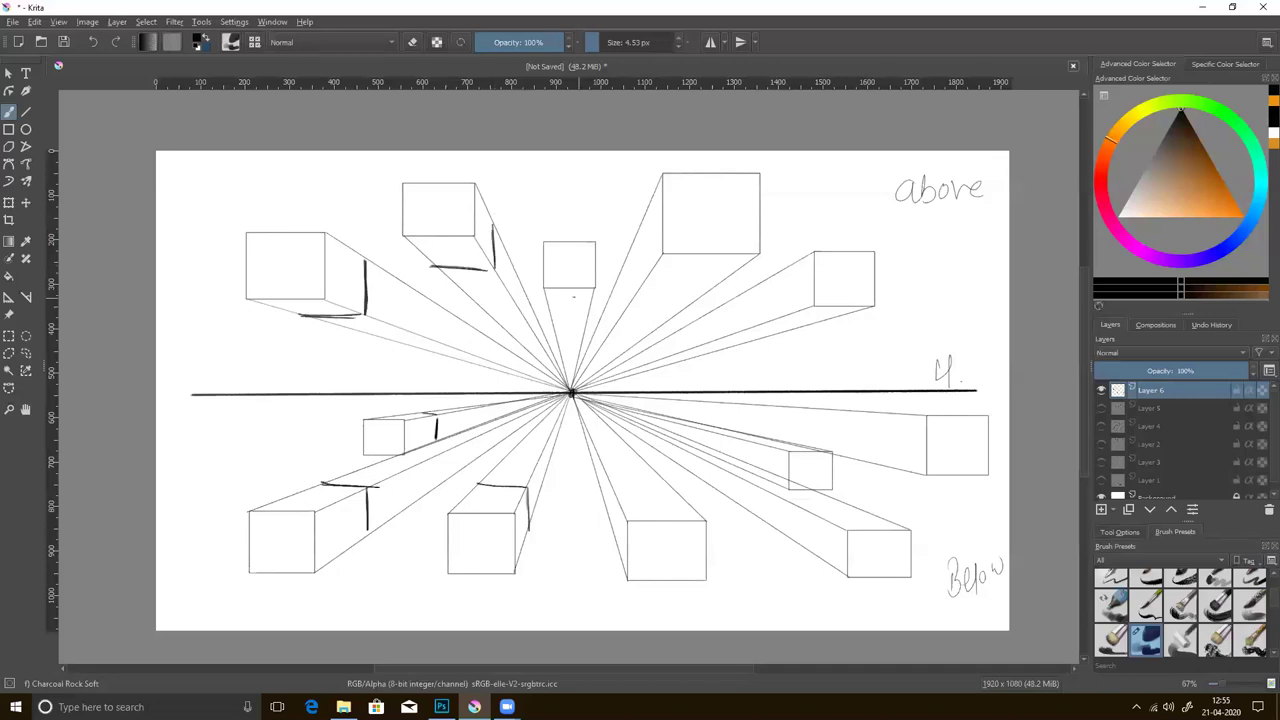
left_click_drag(548, 308, 582, 309)
- Mark back edges on the large upper box and the right-hand and bottom-centre lower boxes
mouse_move(630, 250)
left_mouse_down()
mouse_move(630, 298)
mouse_move(777, 336)
left_mouse_up()
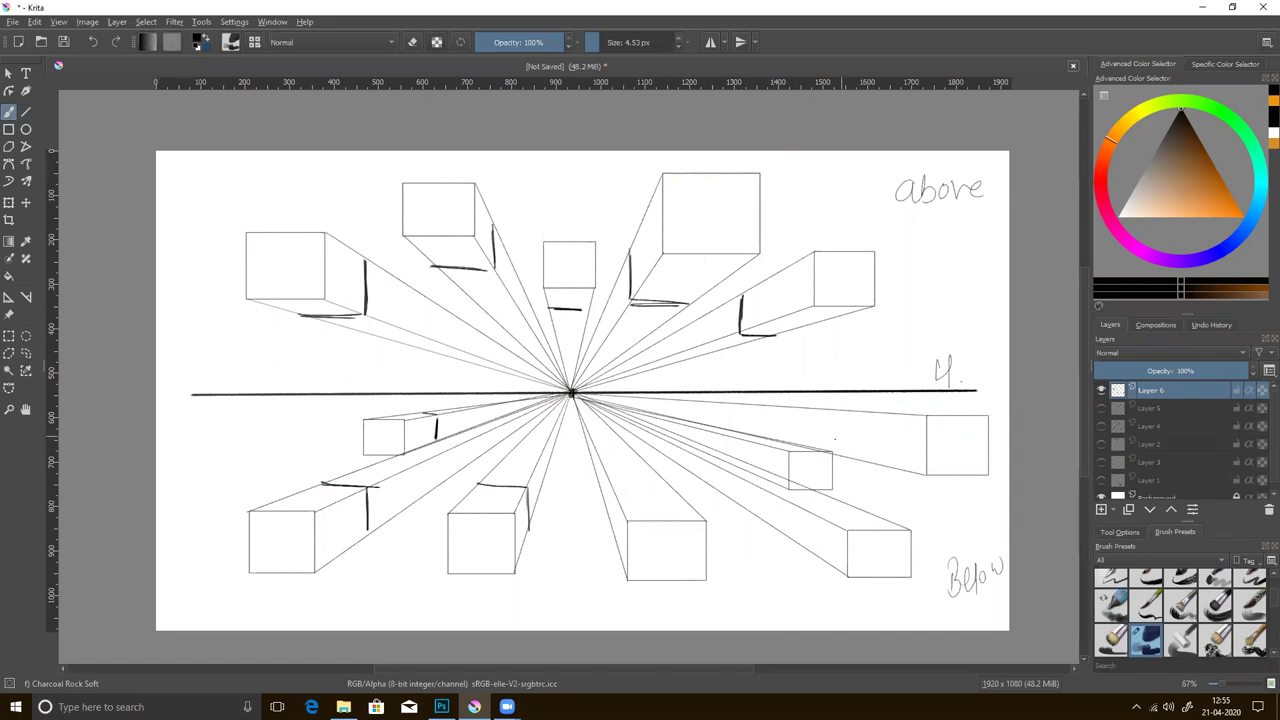
left_click_drag(862, 413, 862, 458)
mouse_move(746, 443)
left_mouse_down()
mouse_move(746, 473)
mouse_move(774, 437)
left_mouse_up()
left_click_drag(803, 506, 800, 540)
mouse_move(852, 503)
left_mouse_down()
mouse_move(802, 505)
mouse_move(798, 541)
left_mouse_up()
mouse_move(606, 480)
left_mouse_down()
mouse_move(662, 480)
mouse_move(606, 510)
left_mouse_up()
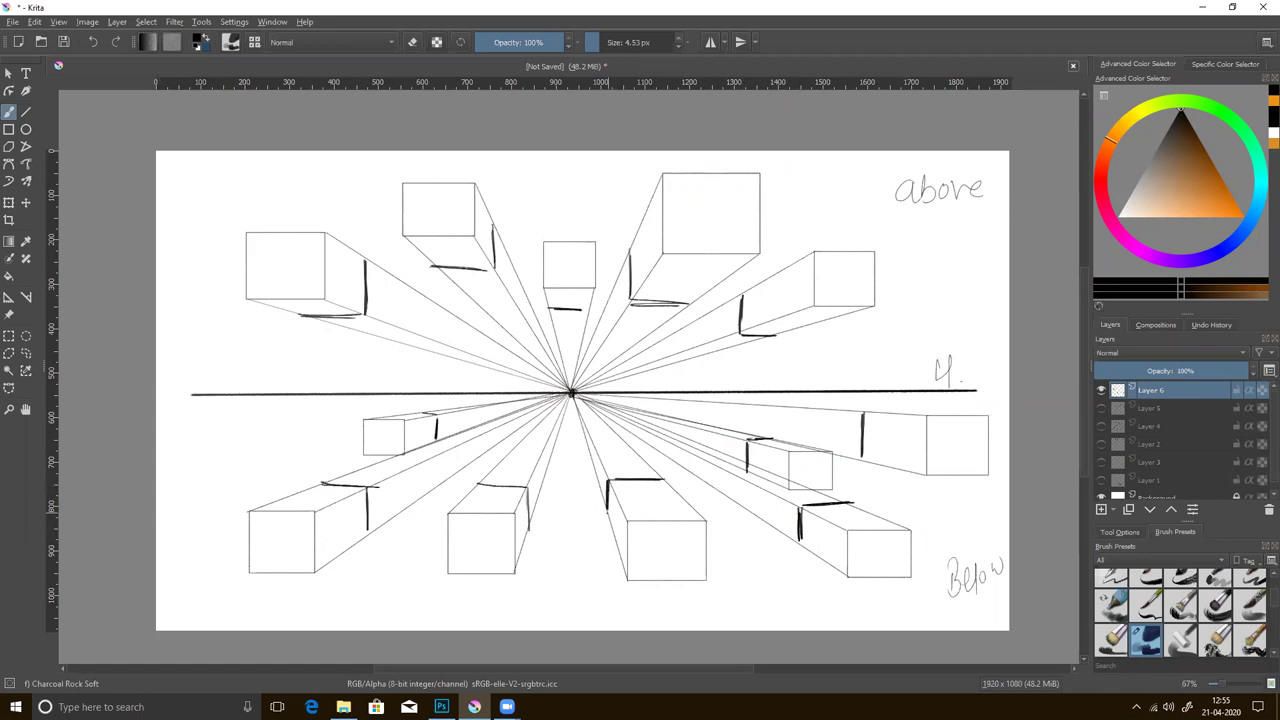
- Set a smaller light grey brush at 33% opacity and shade the upper boxes' bottom faces
left_click(1141, 179)
left_click_drag(592, 42, 646, 42)
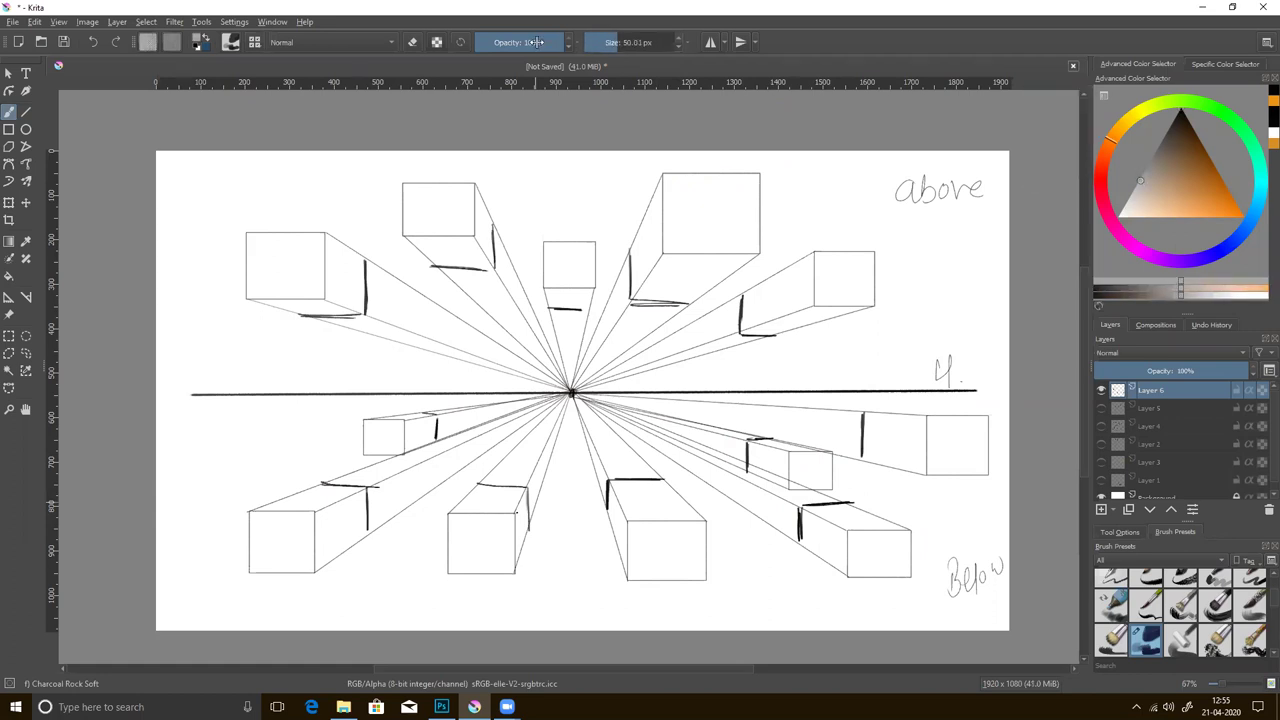
left_click_drag(536, 42, 508, 42)
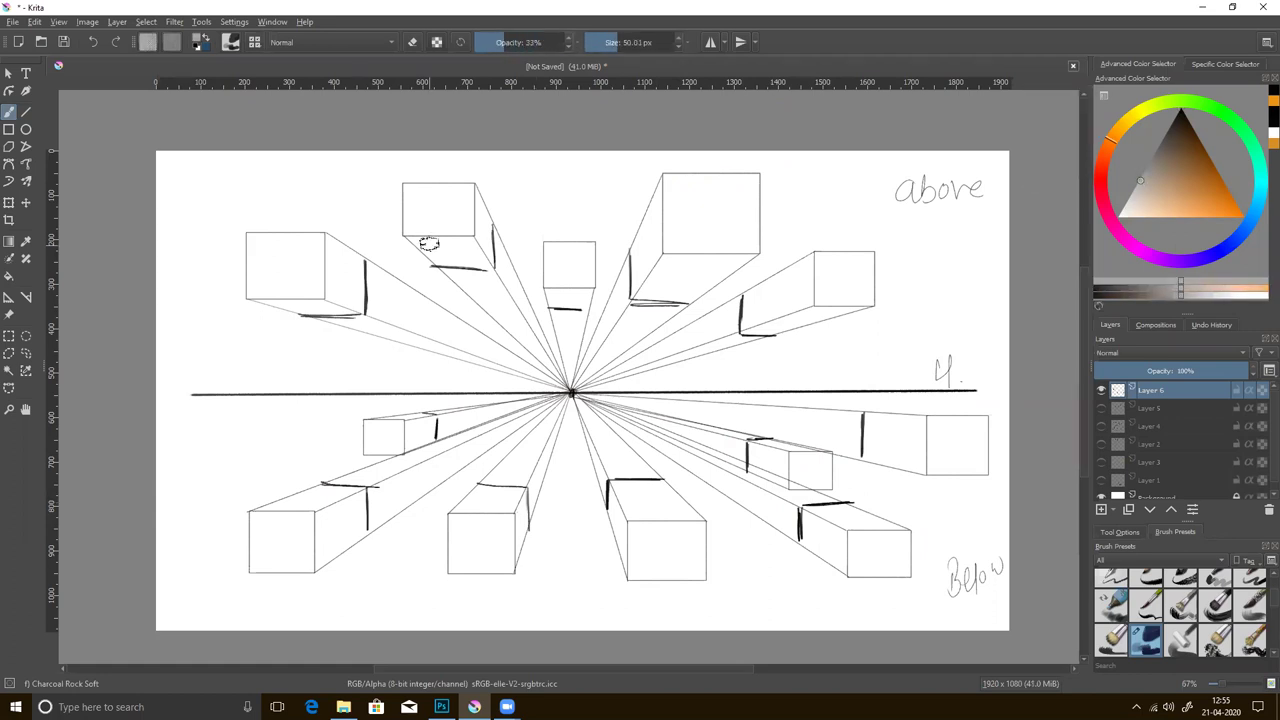
left_click_drag(622, 42, 608, 42)
mouse_move(406, 238)
left_mouse_down()
mouse_move(476, 239)
mouse_move(414, 241)
mouse_move(490, 260)
left_mouse_up()
left_click_drag(569, 291, 588, 300)
mouse_move(662, 264)
left_mouse_down()
mouse_move(636, 296)
mouse_move(691, 296)
mouse_move(722, 266)
mouse_move(692, 258)
mouse_move(745, 258)
mouse_move(728, 269)
left_mouse_up()
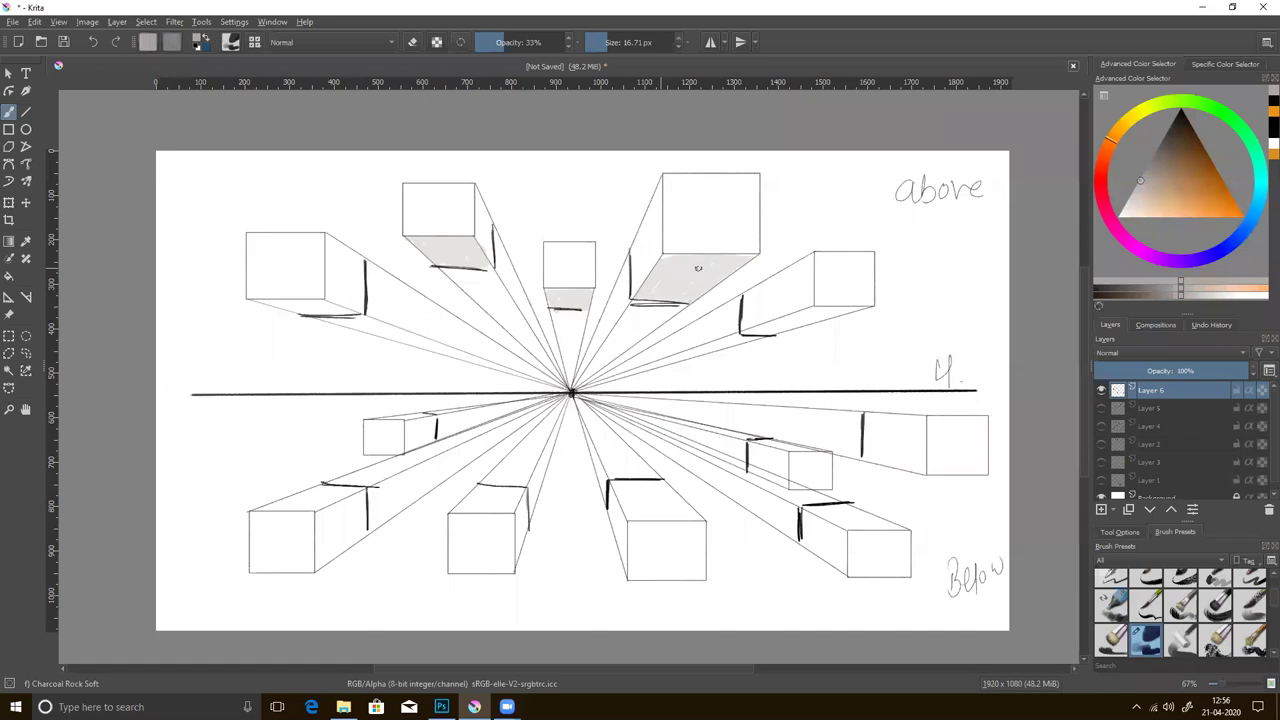
mouse_move(806, 314)
left_mouse_down()
mouse_move(760, 326)
mouse_move(864, 308)
mouse_move(776, 334)
left_mouse_up()
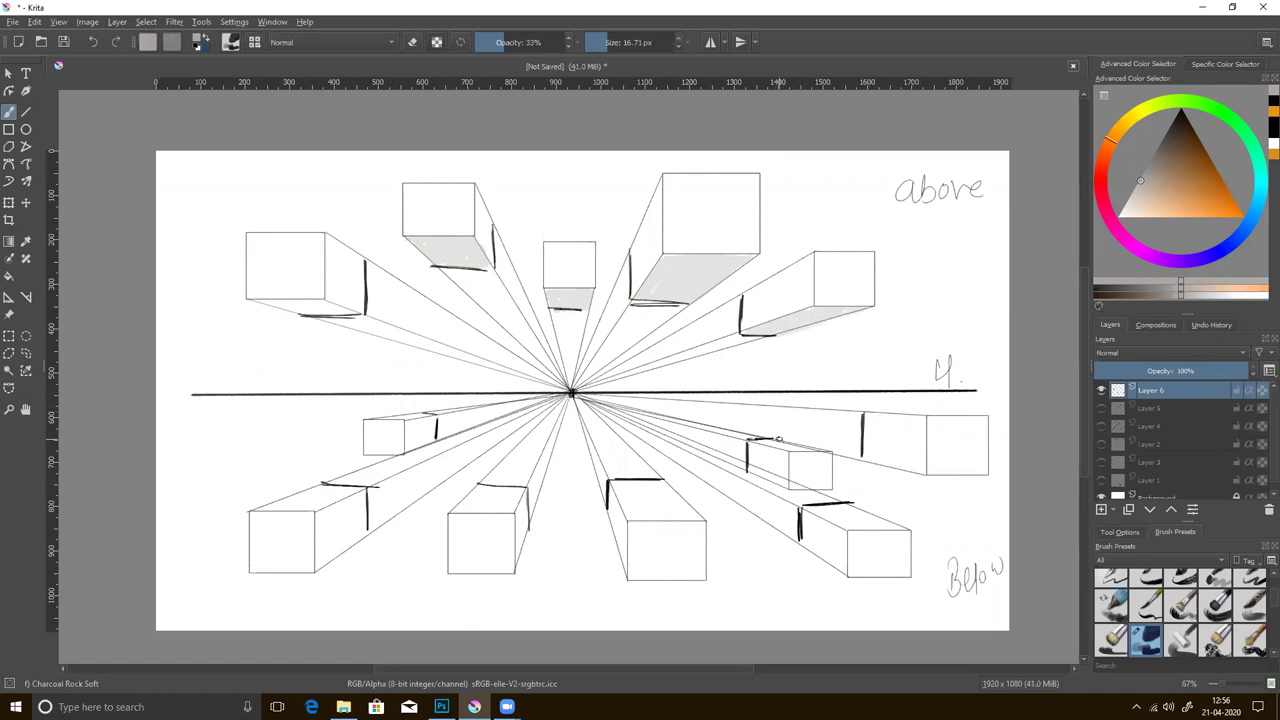
- Shade the lower boxes' top faces and the upper-left box's underside grey, then minimise Krita
mouse_move(778, 440)
left_mouse_down()
mouse_move(755, 446)
mouse_move(808, 448)
left_mouse_up()
mouse_move(616, 480)
left_mouse_down()
mouse_move(627, 504)
mouse_move(662, 489)
mouse_move(688, 505)
mouse_move(684, 518)
left_mouse_up()
mouse_move(838, 509)
left_mouse_down()
mouse_move(870, 520)
mouse_move(809, 511)
mouse_move(901, 529)
left_mouse_up()
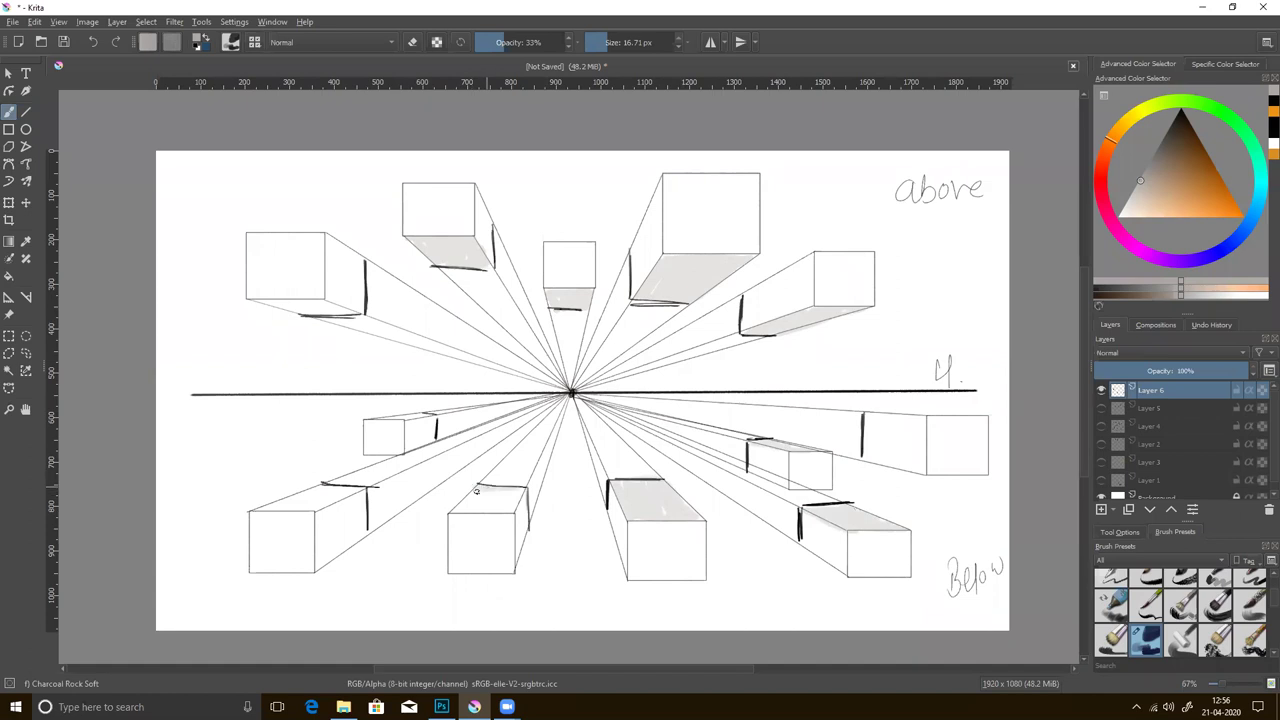
mouse_move(469, 507)
left_mouse_down()
mouse_move(510, 495)
mouse_move(462, 512)
left_mouse_up()
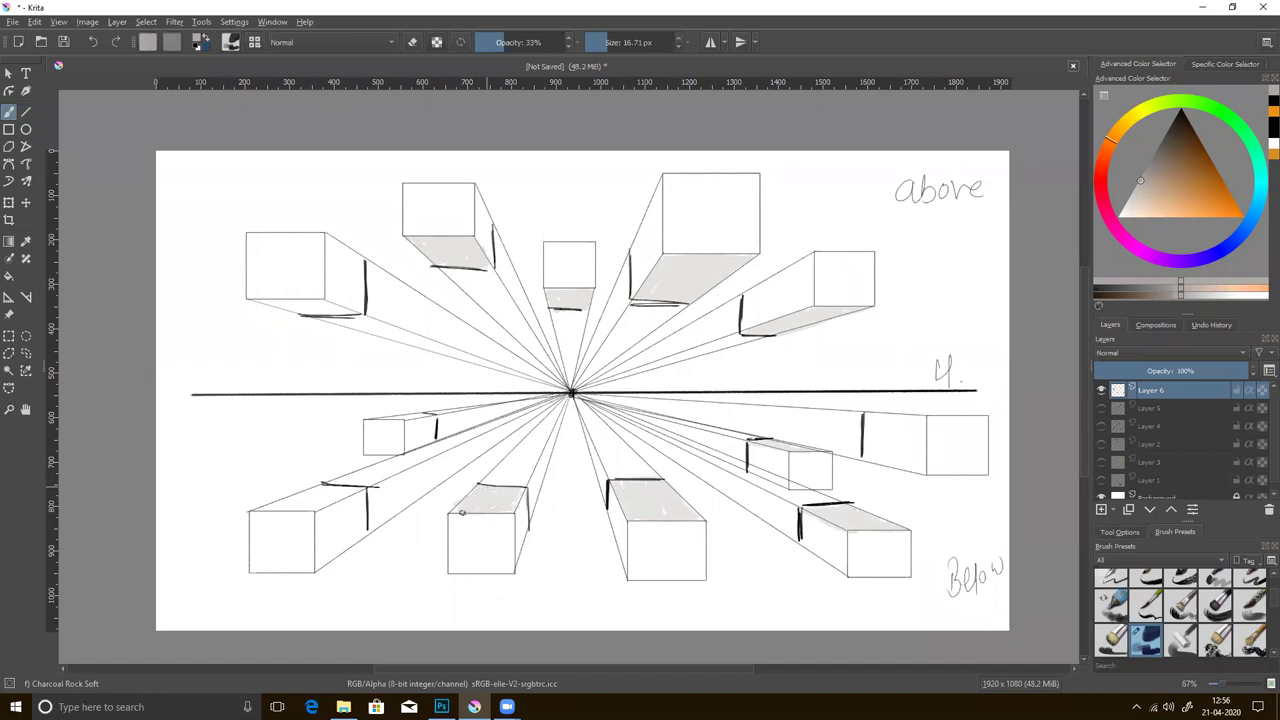
mouse_move(378, 485)
left_mouse_down()
mouse_move(262, 510)
mouse_move(352, 488)
mouse_move(325, 505)
left_mouse_up()
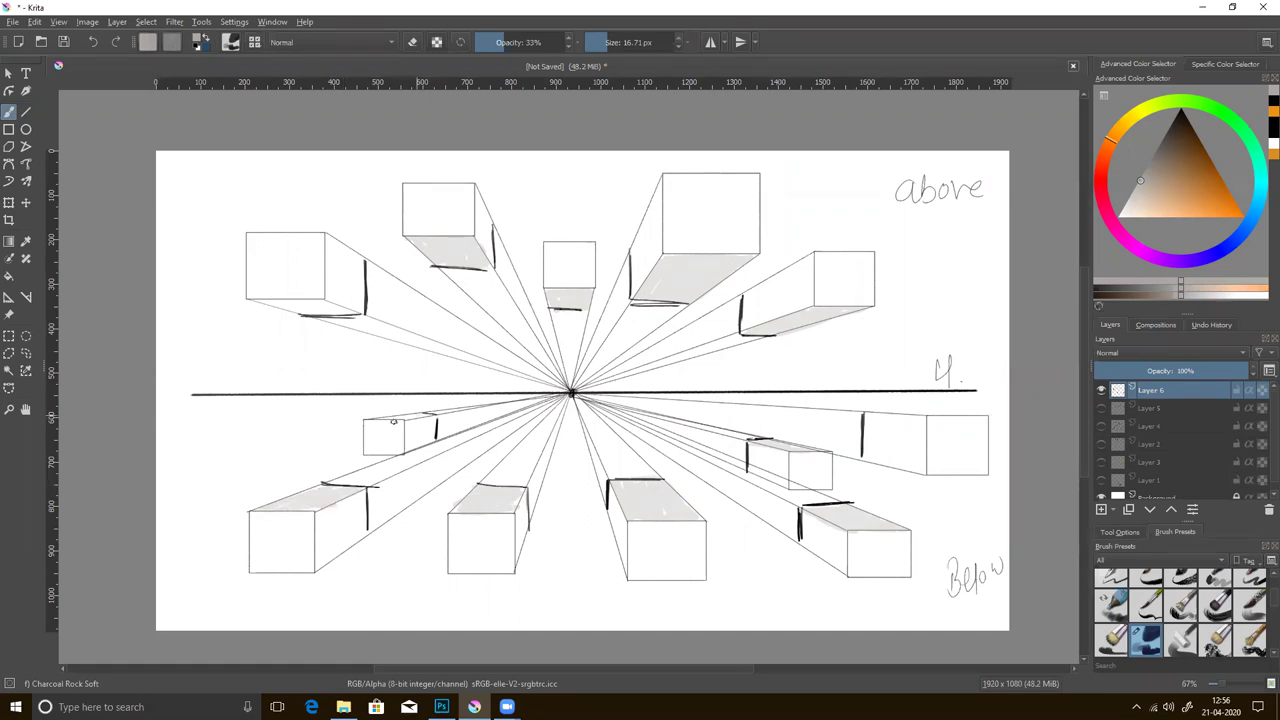
mouse_move(264, 300)
left_mouse_down()
mouse_move(346, 312)
mouse_move(320, 306)
left_mouse_up()
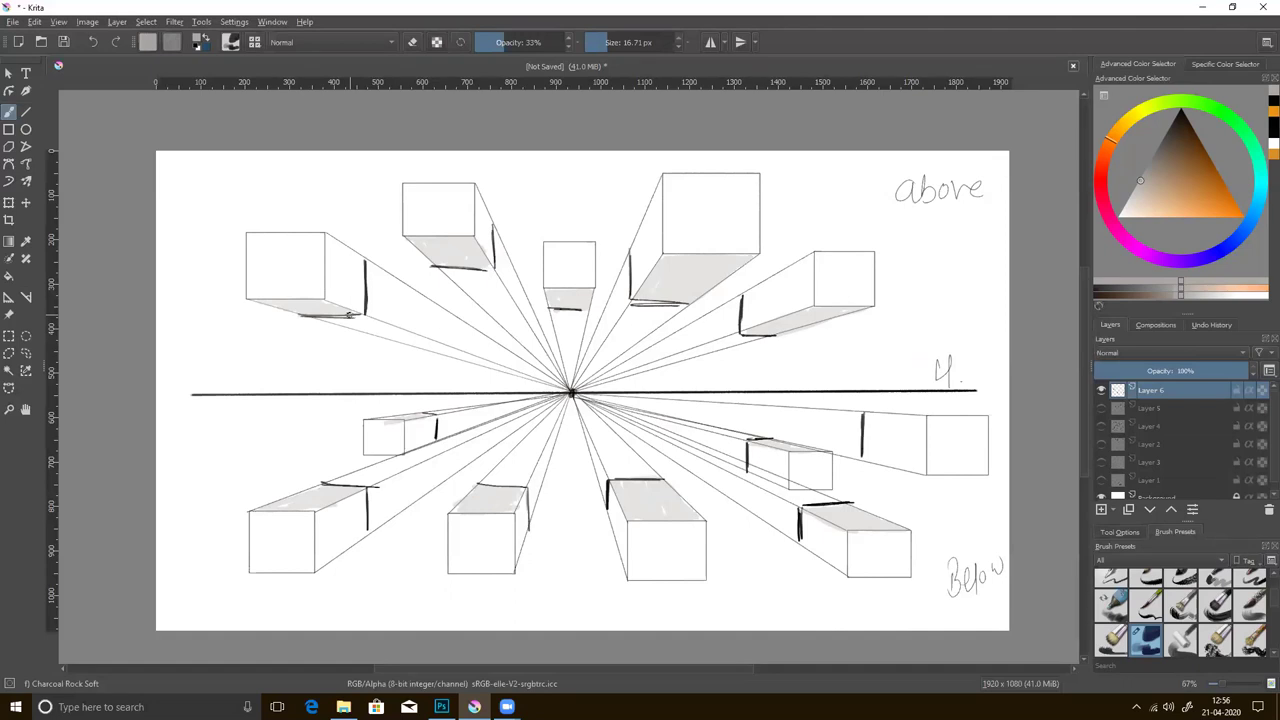
left_click(1203, 9)
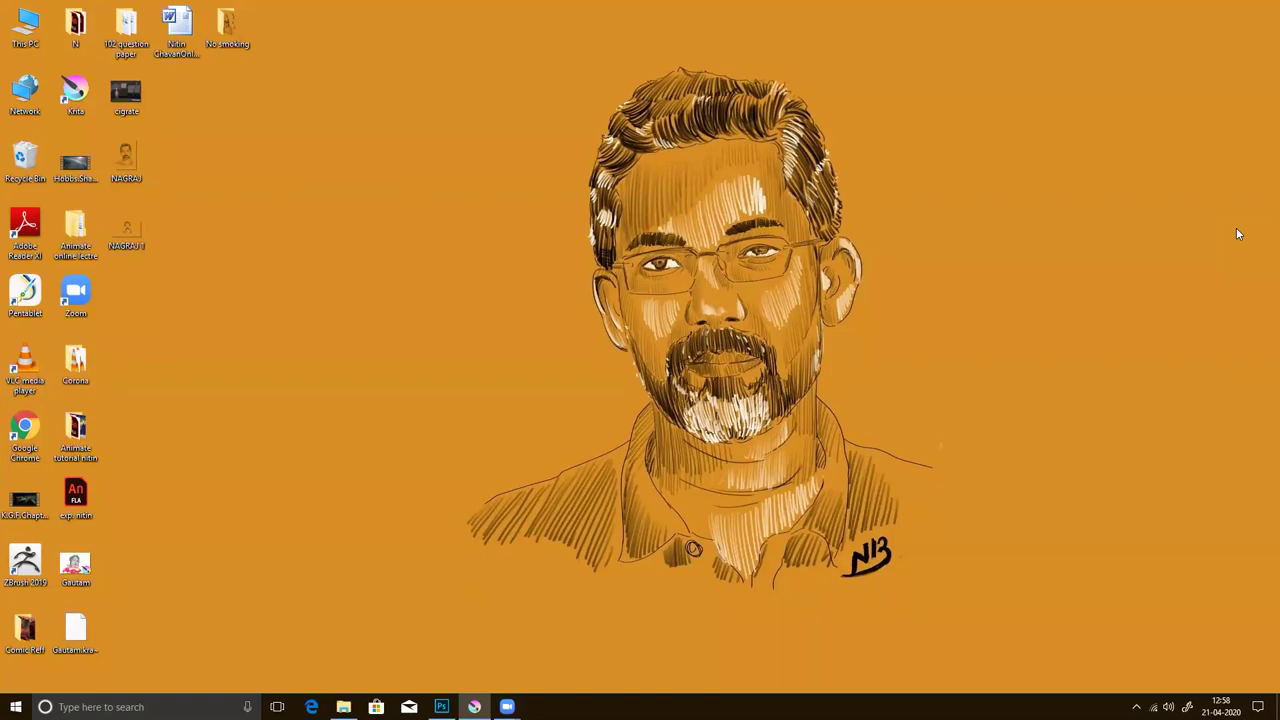
- Return to Krita, hide the box layer, and add a new layer with a black 4.53 px brush at 100% opacity
key("alt+Tab")
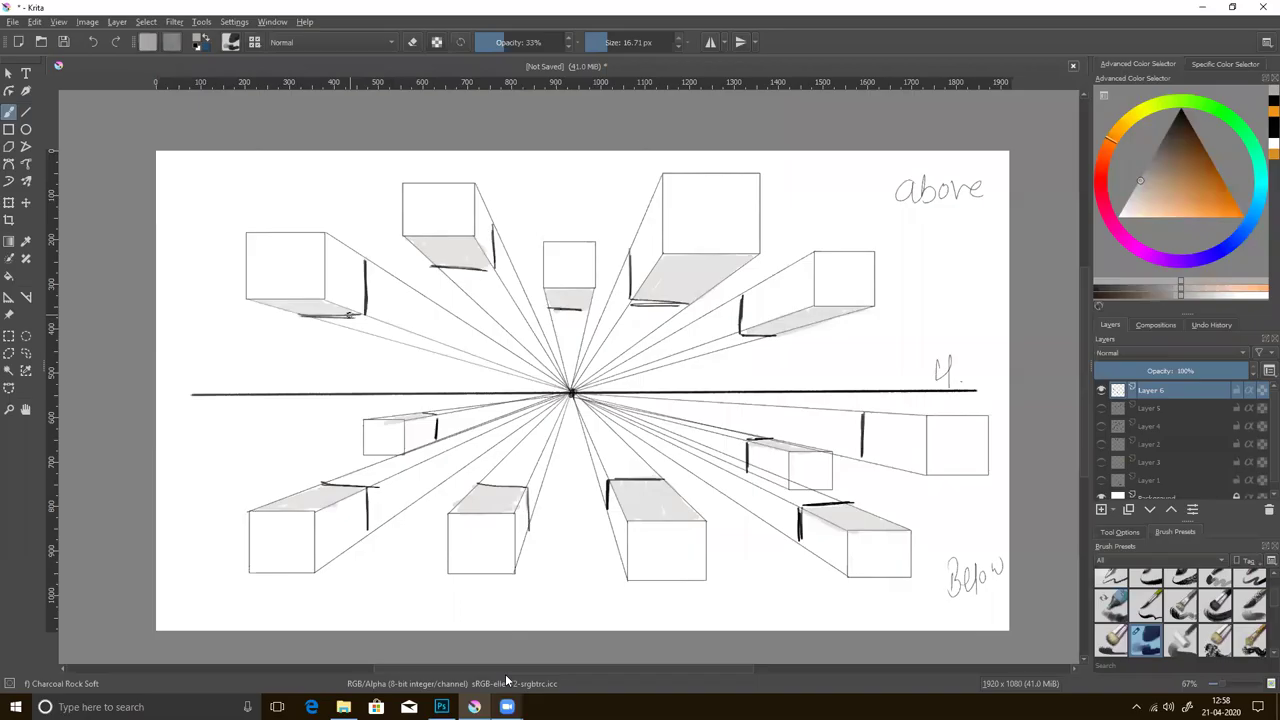
left_click(1101, 390)
left_click(1102, 509)
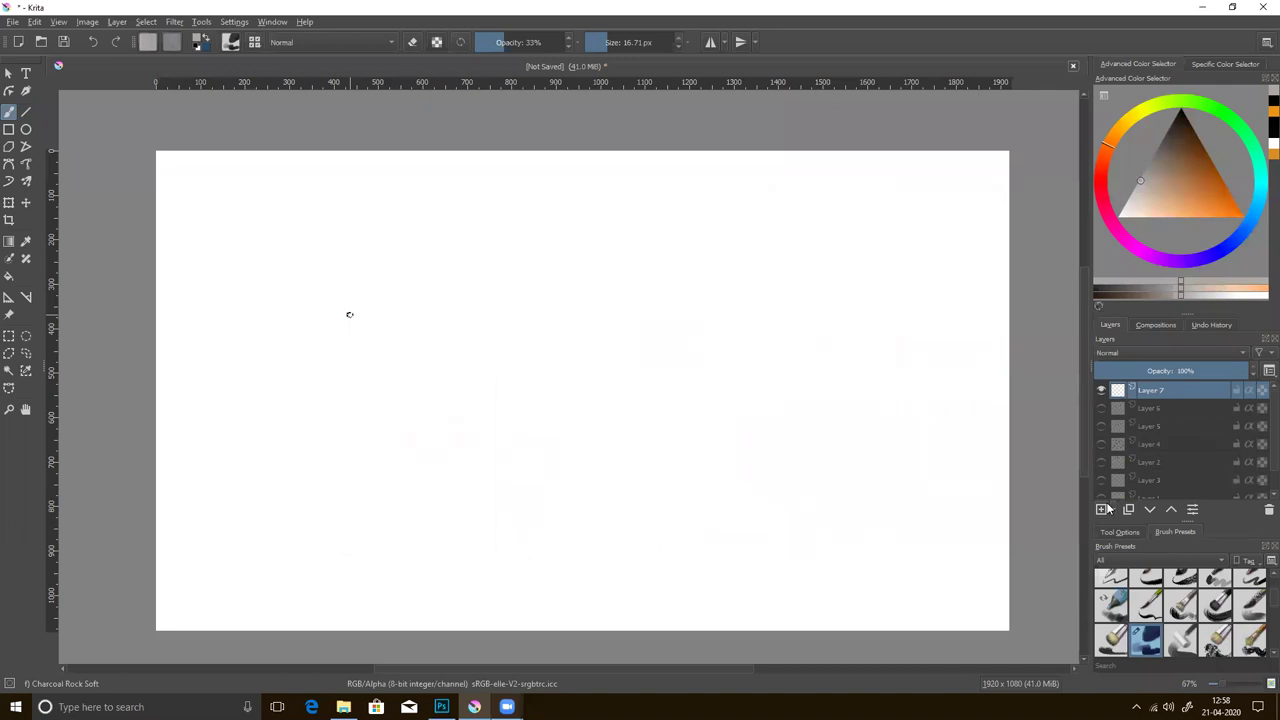
left_click(598, 42)
left_click_drag(509, 41, 568, 42)
key("d")
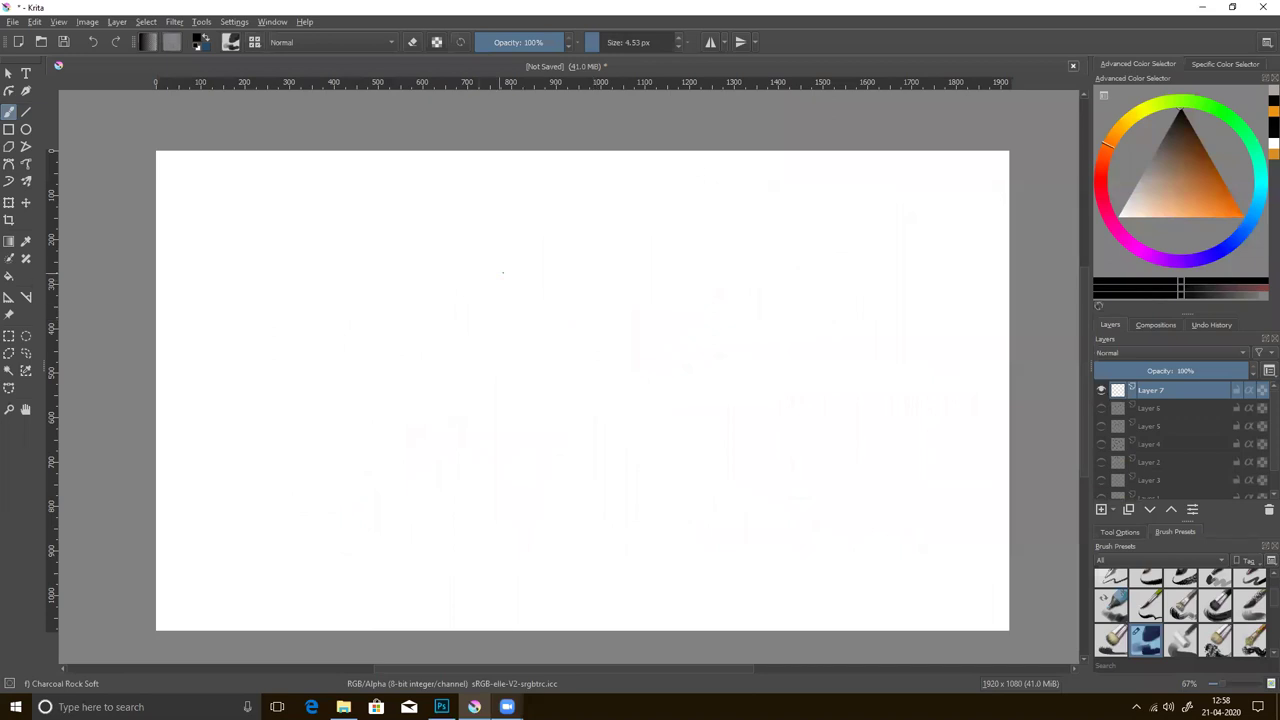
- Draw a triangle guide with a zigzag spiral inside and sketch a curling tube beside it
mouse_move(503, 272)
left_mouse_down()
mouse_move(212, 461)
mouse_move(571, 334)
mouse_move(716, 485)
left_mouse_up()
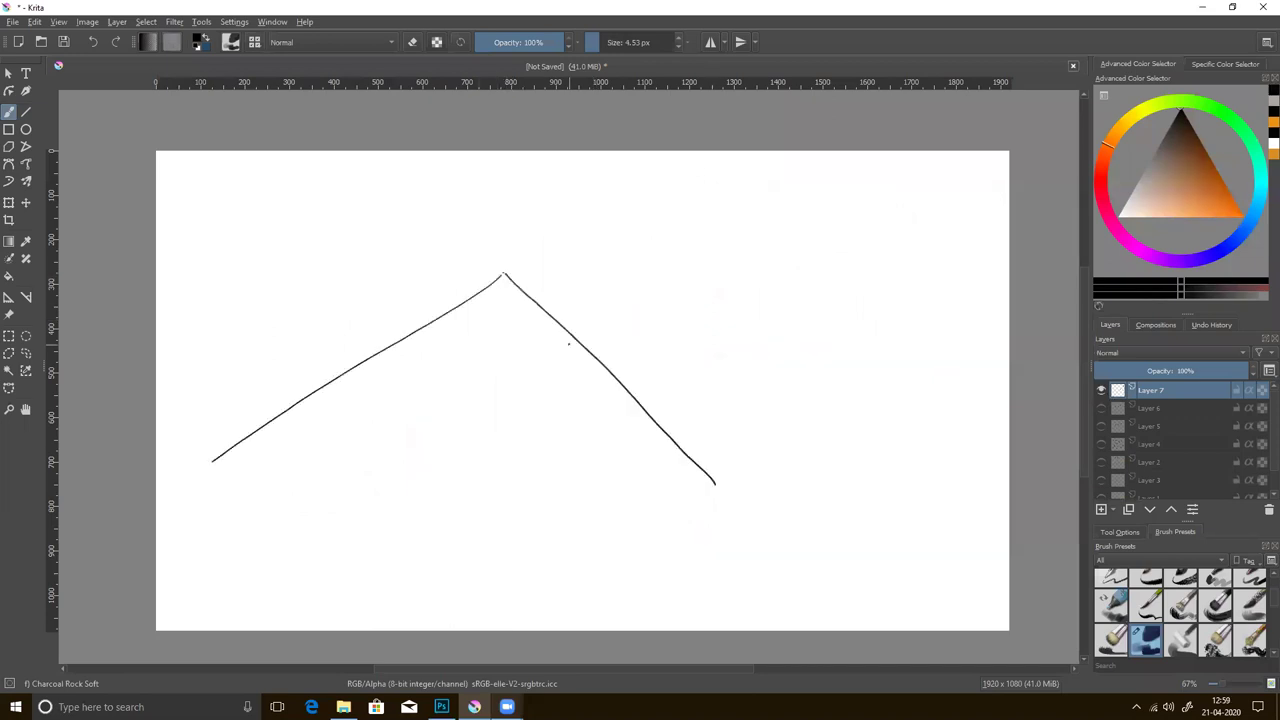
mouse_move(530, 303)
left_mouse_down()
mouse_move(460, 334)
mouse_move(445, 364)
mouse_move(644, 412)
mouse_move(248, 434)
left_mouse_up()
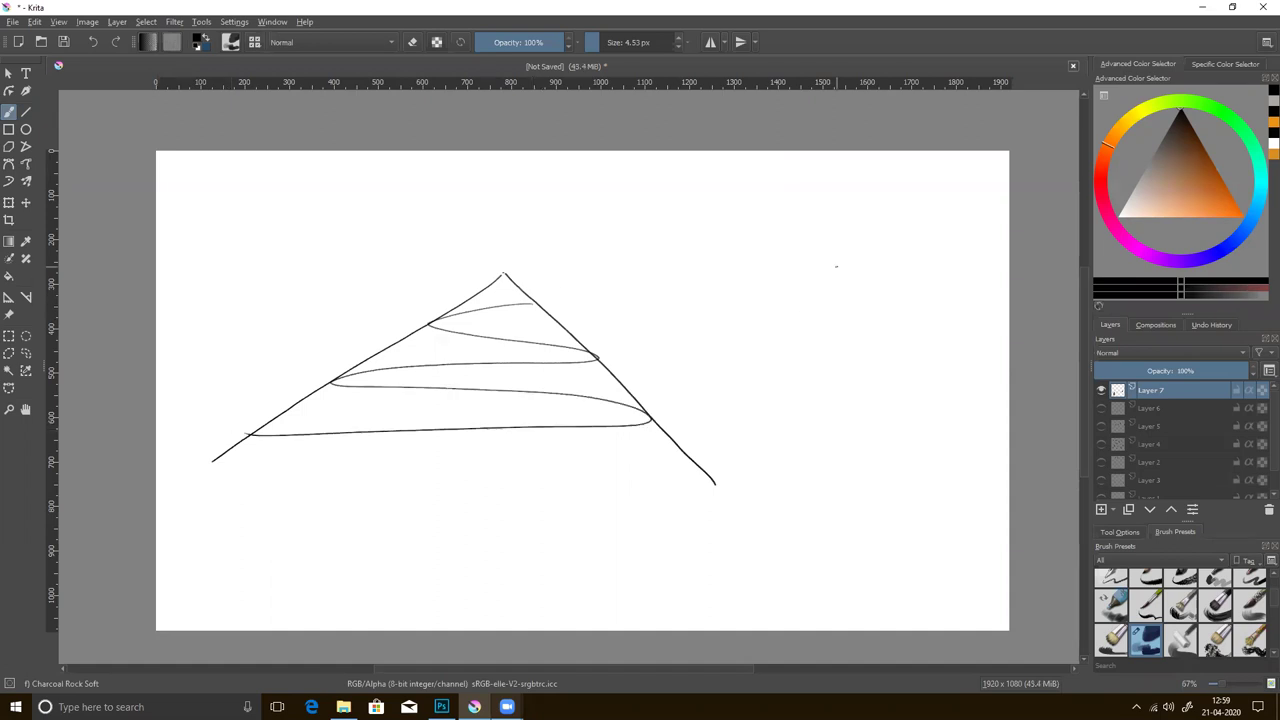
mouse_move(843, 219)
left_mouse_down()
mouse_move(854, 244)
mouse_move(790, 232)
mouse_move(748, 260)
left_mouse_up()
mouse_move(856, 242)
left_mouse_down()
mouse_move(783, 265)
mouse_move(796, 278)
mouse_move(750, 286)
mouse_move(780, 276)
mouse_move(762, 290)
mouse_move(776, 304)
mouse_move(878, 298)
left_mouse_up()
- Extend the practice tube to the right and darken its upper and lower edges
left_click_drag(784, 307, 897, 297)
mouse_move(804, 285)
left_mouse_down()
mouse_move(896, 272)
mouse_move(900, 300)
mouse_move(758, 288)
mouse_move(770, 290)
left_mouse_up()
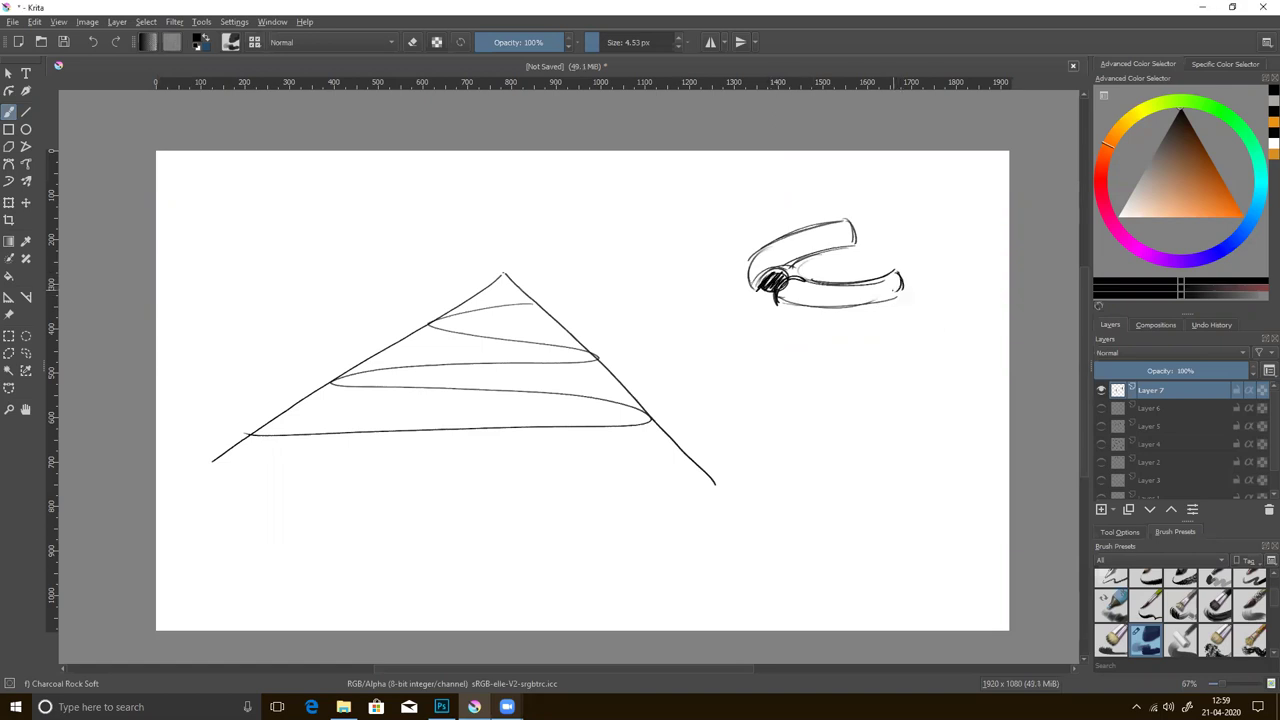
left_click_drag(866, 280, 898, 279)
mouse_move(806, 285)
left_mouse_down()
mouse_move(940, 268)
mouse_move(992, 306)
left_mouse_up()
- Curve the tube into a horn with shaded end caps, then start a curl in the top band
mouse_move(912, 270)
left_mouse_down()
mouse_move(916, 294)
mouse_move(964, 300)
mouse_move(988, 326)
mouse_move(958, 348)
left_mouse_up()
mouse_move(964, 284)
left_mouse_down()
mouse_move(1000, 352)
mouse_move(968, 366)
left_mouse_up()
left_click_drag(912, 290, 980, 318)
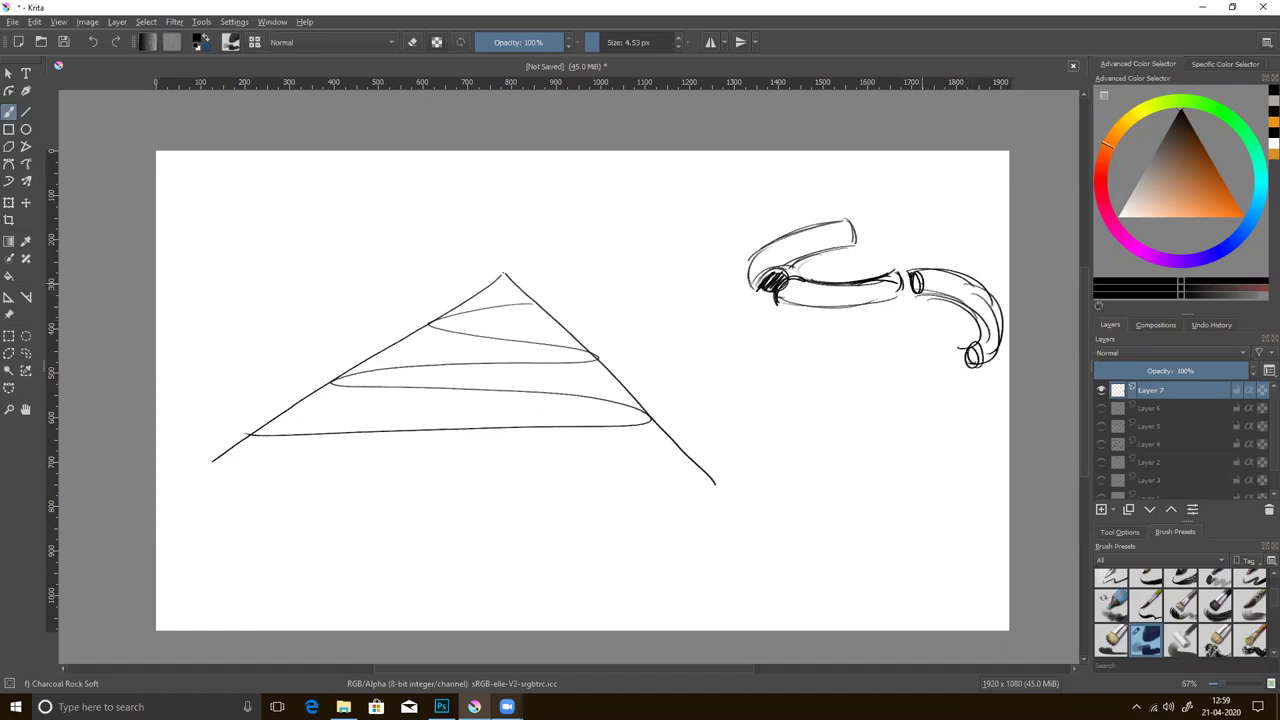
left_click_drag(908, 276, 922, 294)
left_click_drag(966, 348, 978, 366)
mouse_move(526, 303)
left_mouse_down()
mouse_move(538, 318)
mouse_move(436, 325)
mouse_move(575, 342)
left_mouse_up()
- Draw a small ringed cylinder in the triangle's top band with a darkened underside
left_click_drag(490, 330, 590, 352)
mouse_move(452, 330)
left_mouse_down()
mouse_move(556, 352)
mouse_move(436, 334)
mouse_move(476, 327)
left_mouse_up()
mouse_move(491, 309)
left_mouse_down()
mouse_move(488, 328)
mouse_move(504, 324)
left_mouse_up()
mouse_move(518, 306)
left_mouse_down()
mouse_move(515, 324)
mouse_move(524, 306)
left_mouse_up()
mouse_move(450, 318)
left_mouse_down()
mouse_move(440, 338)
mouse_move(536, 348)
left_mouse_up()
left_click_drag(474, 322, 576, 348)
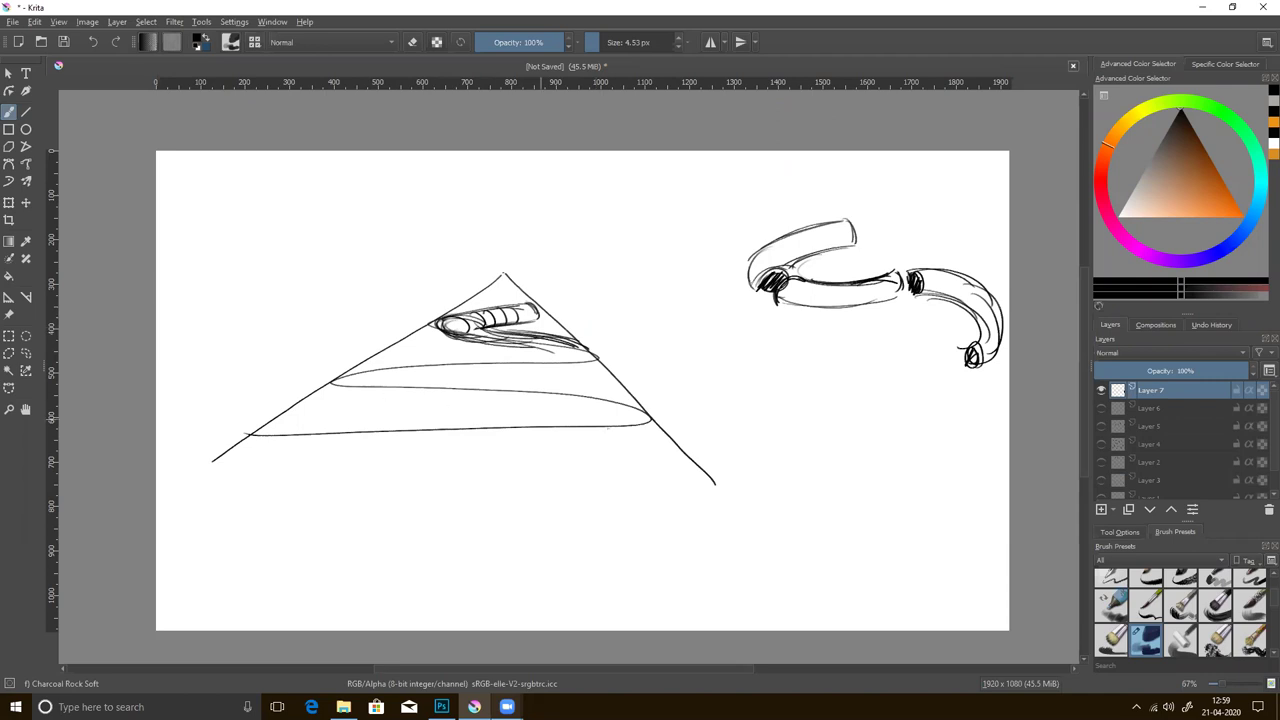
- Outline the tube's curve and right bend through the lower band, adding first ring hatches
mouse_move(327, 385)
left_mouse_down()
mouse_move(326, 400)
mouse_move(494, 412)
left_mouse_up()
left_click_drag(398, 410, 552, 420)
mouse_move(645, 426)
left_mouse_down()
mouse_move(652, 455)
mouse_move(255, 457)
left_mouse_up()
left_click_drag(348, 388, 343, 407)
mouse_move(368, 390)
left_mouse_down()
mouse_move(363, 411)
mouse_move(390, 412)
left_mouse_up()
mouse_move(424, 387)
left_mouse_down()
mouse_move(414, 398)
mouse_move(447, 414)
mouse_move(514, 419)
left_mouse_up()
- Hatch curved rings across the lower and bottom bands and reinforce the band edges faintly
mouse_move(570, 399)
left_mouse_down()
mouse_move(548, 414)
mouse_move(565, 428)
left_mouse_up()
mouse_move(606, 411)
left_mouse_down()
mouse_move(590, 431)
mouse_move(625, 456)
mouse_move(587, 461)
left_mouse_up()
mouse_move(548, 434)
left_mouse_down()
mouse_move(552, 462)
mouse_move(466, 468)
left_mouse_up()
mouse_move(392, 437)
left_mouse_down()
mouse_move(400, 468)
mouse_move(316, 466)
left_mouse_up()
left_click_drag(364, 414, 488, 404)
mouse_move(404, 412)
left_mouse_down()
mouse_move(572, 396)
mouse_move(630, 451)
mouse_move(428, 456)
left_mouse_up()
left_click_drag(592, 443, 366, 450)
left_click_drag(552, 436, 328, 440)
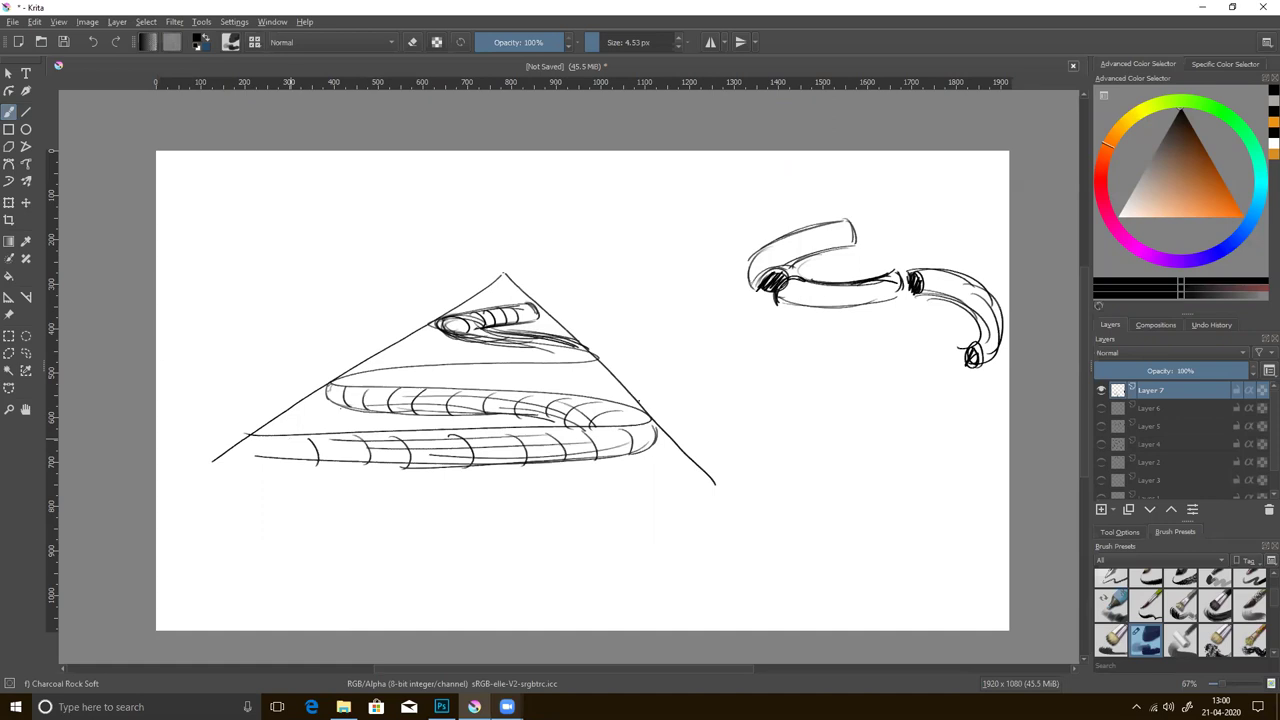
- Switch to light grey at 44% opacity with a larger brush and shade the upper coil band
left_click(1162, 148)
left_click_drag(560, 42, 517, 42)
mouse_move(610, 42)
left_mouse_down()
mouse_move(640, 42)
mouse_move(612, 42)
left_mouse_up()
mouse_move(591, 418)
left_mouse_down()
mouse_move(460, 410)
mouse_move(618, 418)
mouse_move(590, 424)
mouse_move(573, 403)
mouse_move(503, 397)
left_mouse_up()
left_click_drag(628, 450, 340, 458)
- Deepen the grey shading along the lower coil, redraw its right end, then minimise Krita
left_click_drag(488, 460, 320, 460)
left_click_drag(634, 448, 416, 452)
left_click_drag(645, 435, 618, 455)
mouse_move(403, 416)
left_mouse_down()
mouse_move(332, 394)
mouse_move(410, 406)
left_mouse_up()
mouse_move(636, 442)
left_mouse_down()
mouse_move(470, 466)
mouse_move(268, 458)
mouse_move(418, 450)
left_mouse_up()
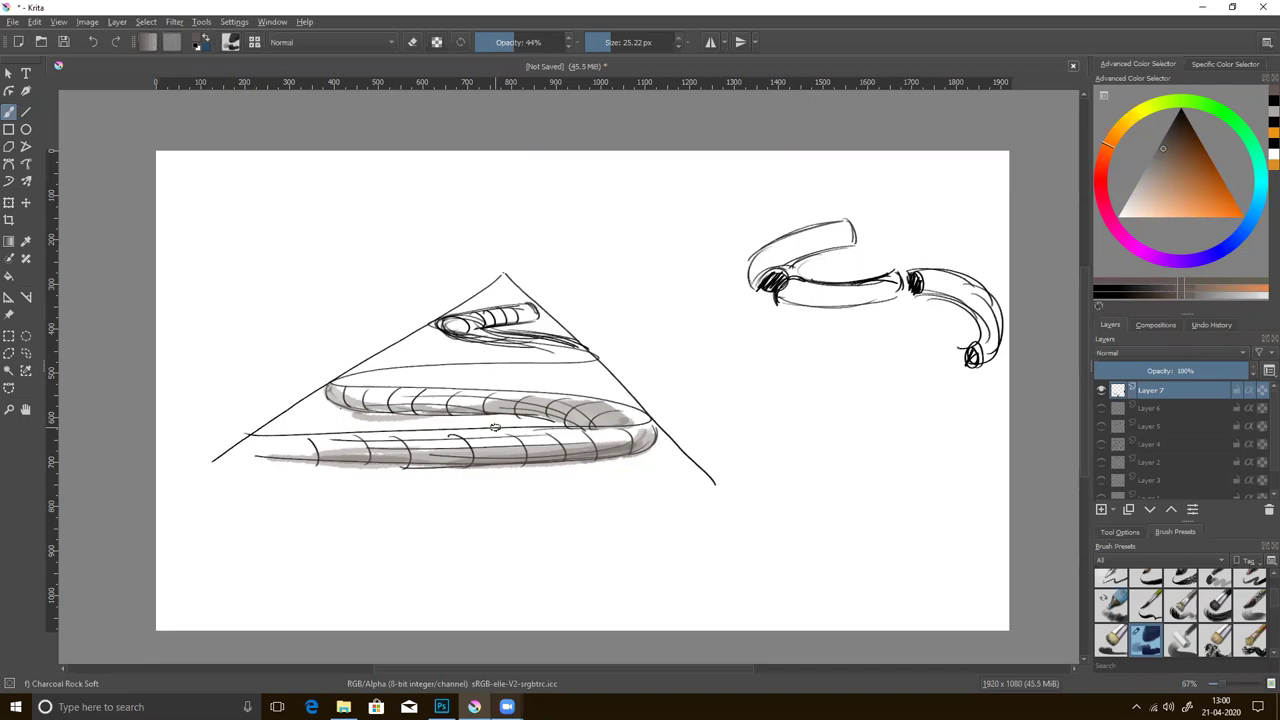
left_click(1203, 10)
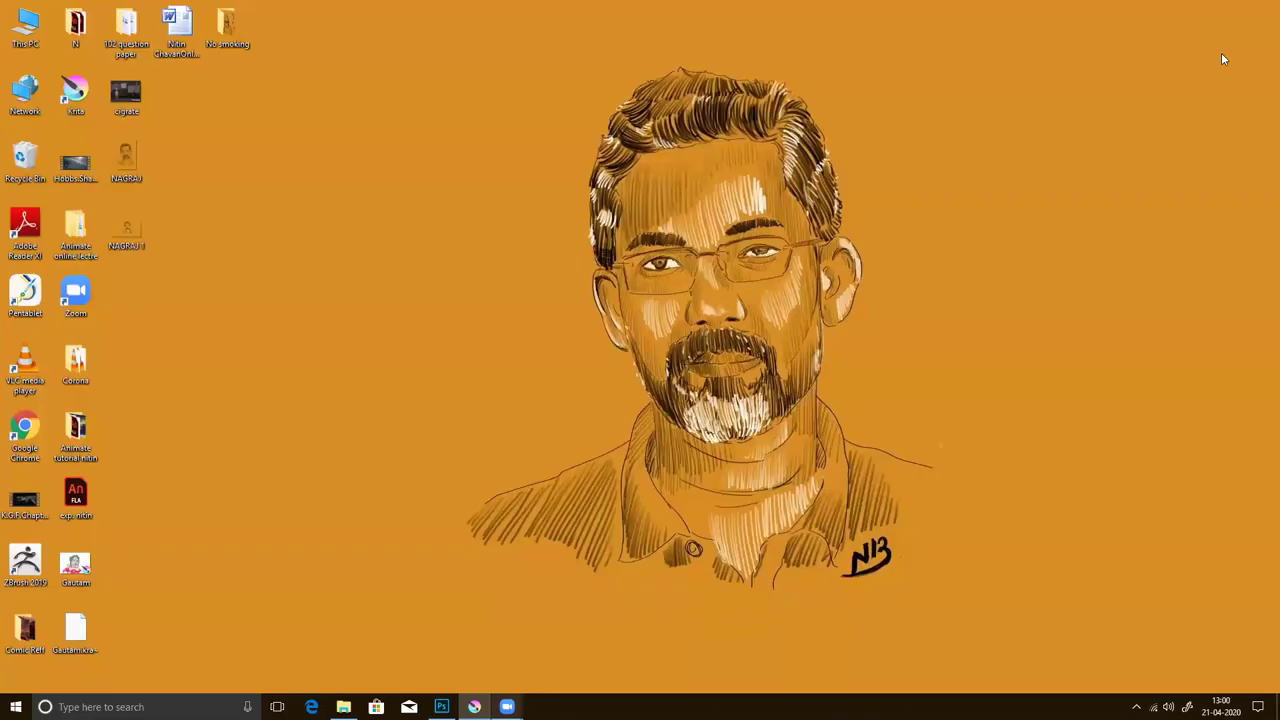